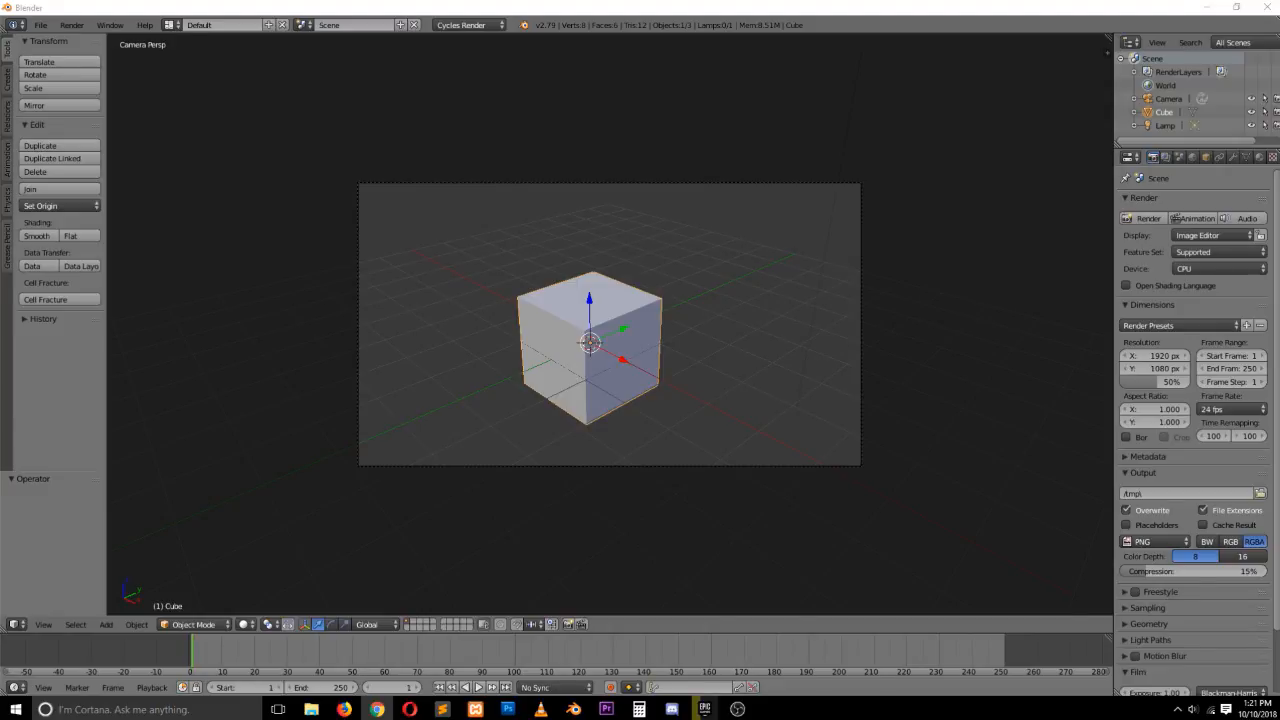
Delete the default cube and switch to the front orthographic view
{"action": "left_click", "coordinate": [508, 709]}
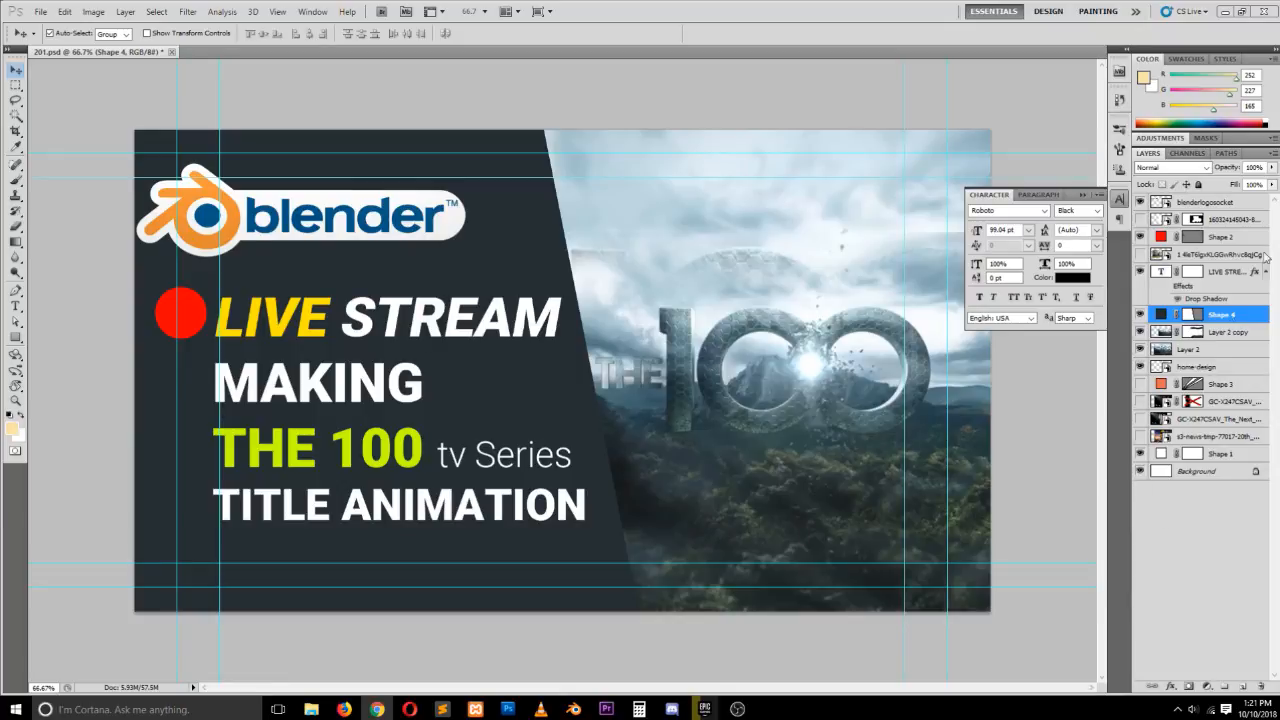
{"action": "left_click", "coordinate": [573, 709]}
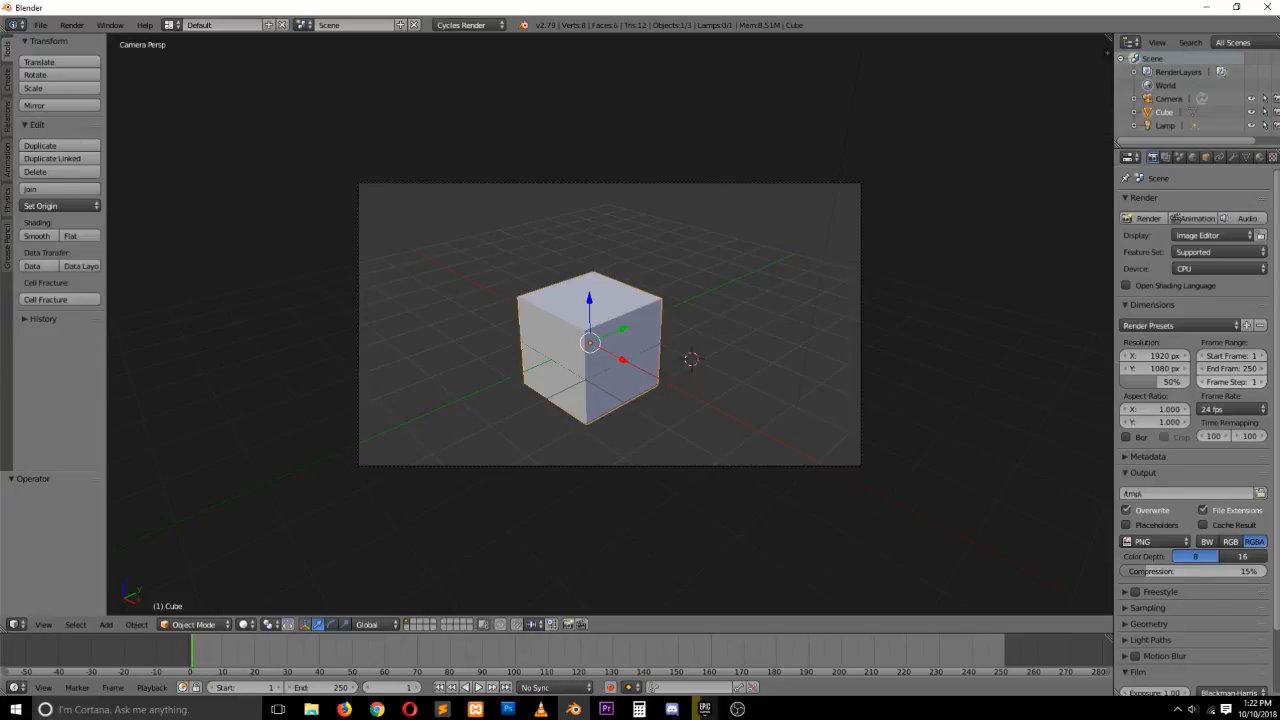
{"action": "key", "text": "Delete"}
{"action": "key", "text": "KP_1"}
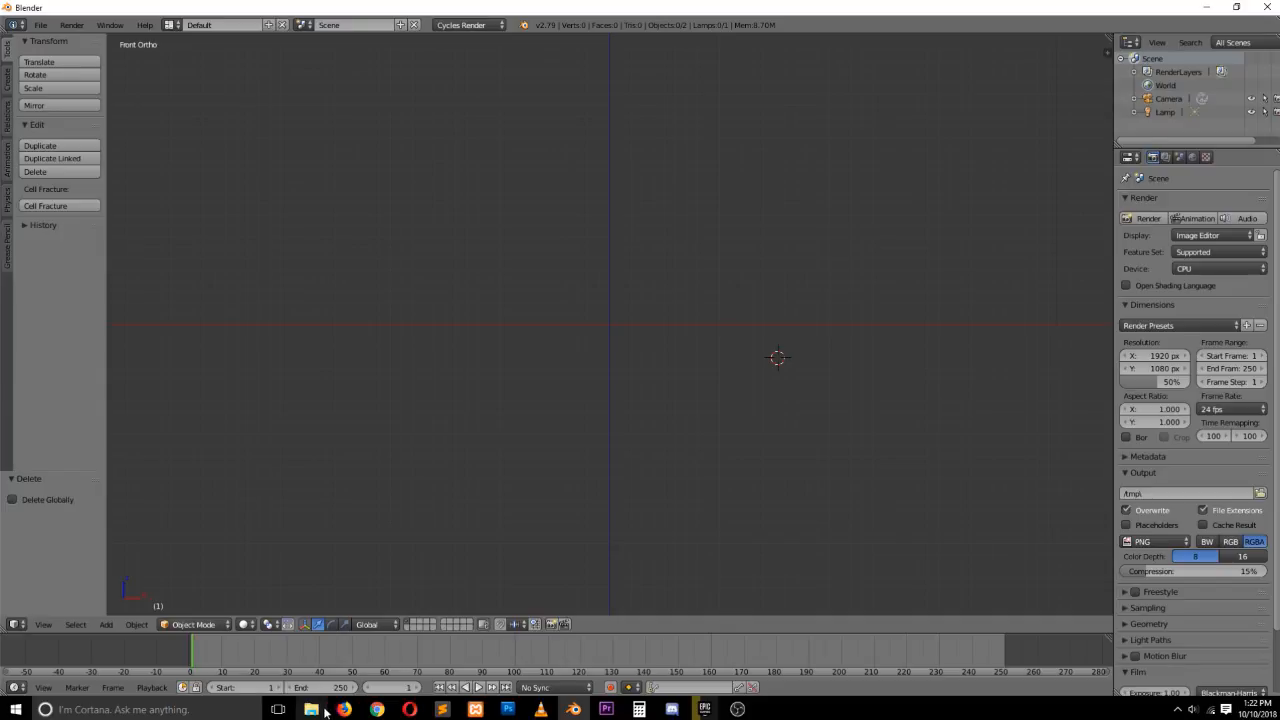
{"action": "mouse_move", "coordinate": [333, 710]}
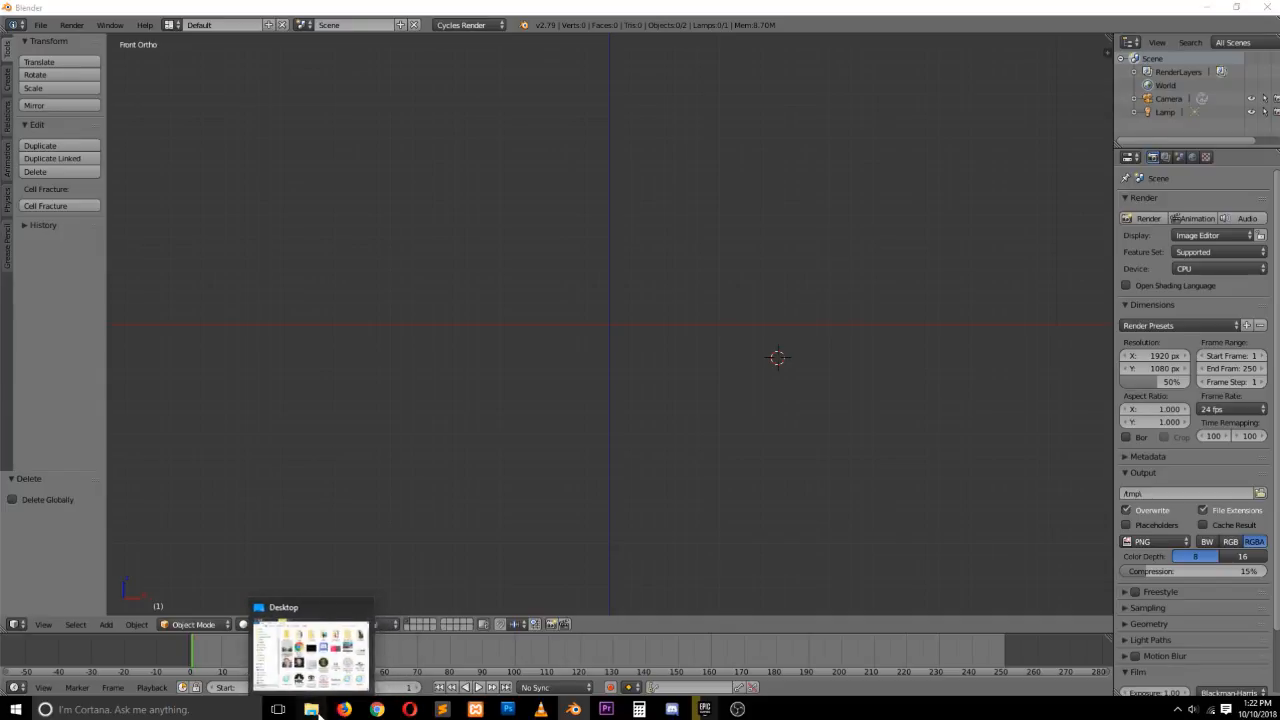
{"action": "left_click", "coordinate": [311, 709]}
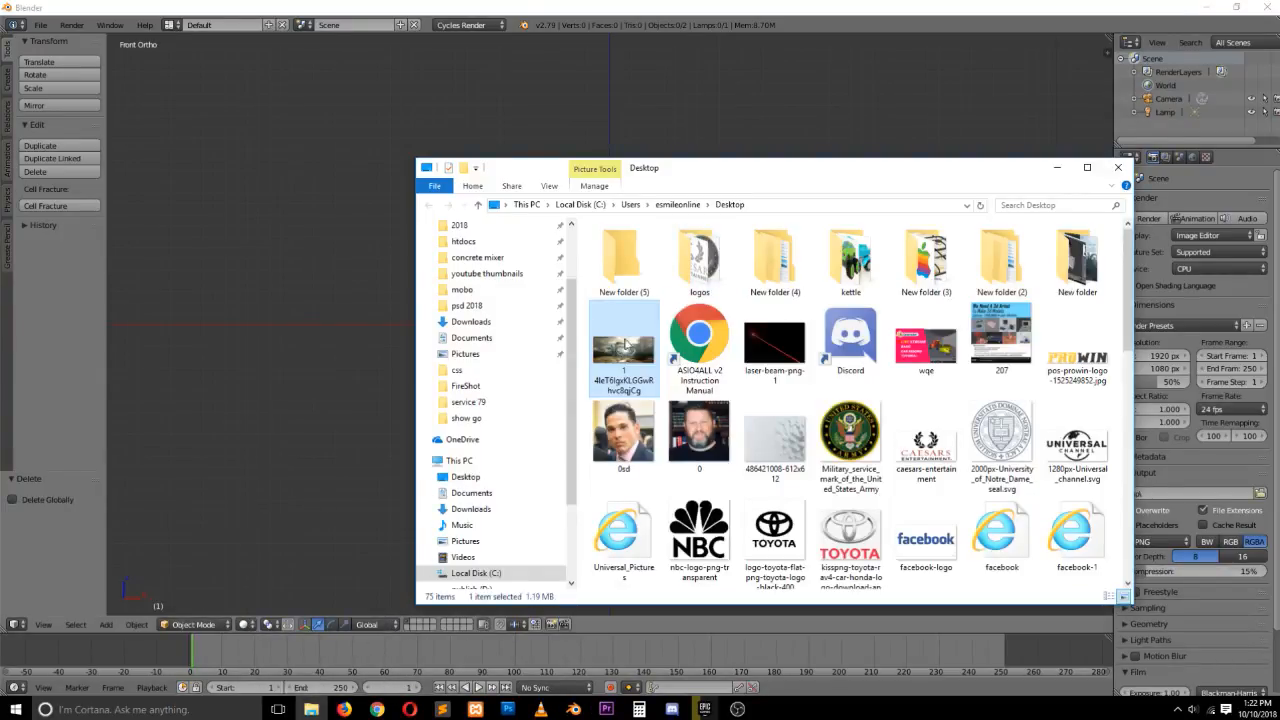
{"action": "left_click", "coordinate": [311, 709]}
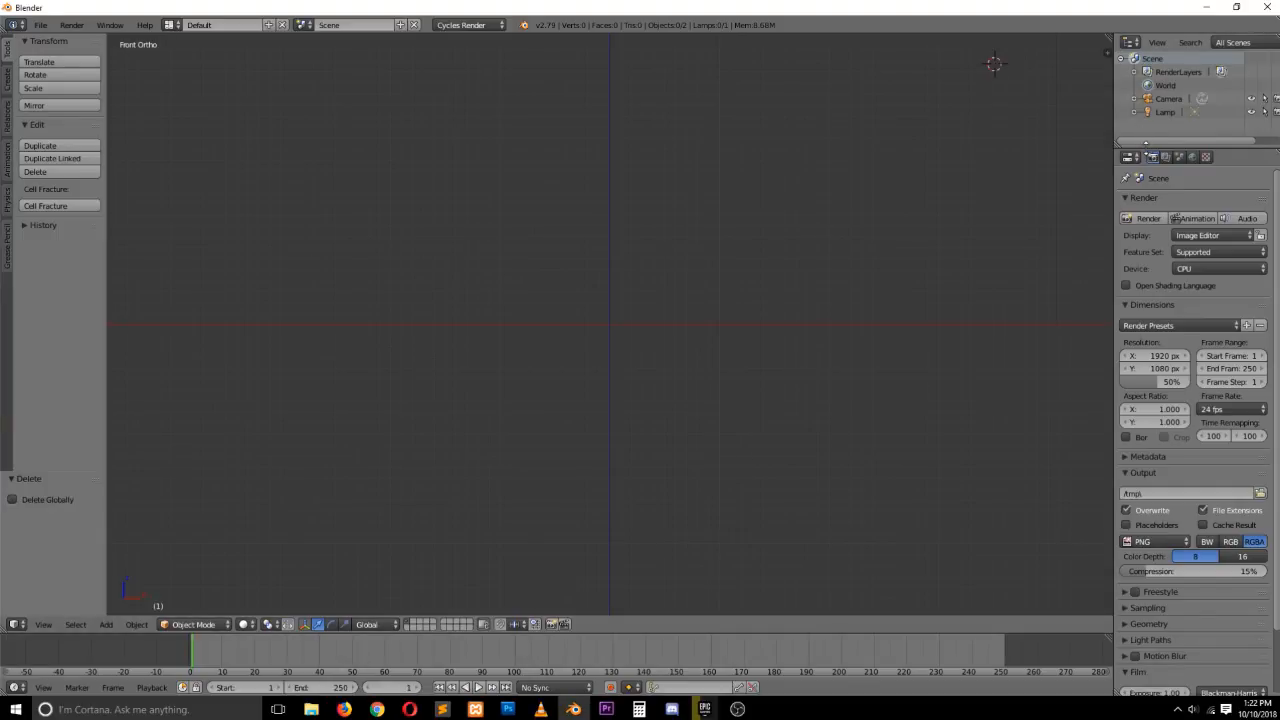
Enlarge the outliner area and change it into an Image Editor
{"action": "left_click_drag", "start_coordinate": [1147, 150], "coordinate": [1124, 252]}
{"action": "left_click_drag", "start_coordinate": [1113, 182], "coordinate": [997, 198]}
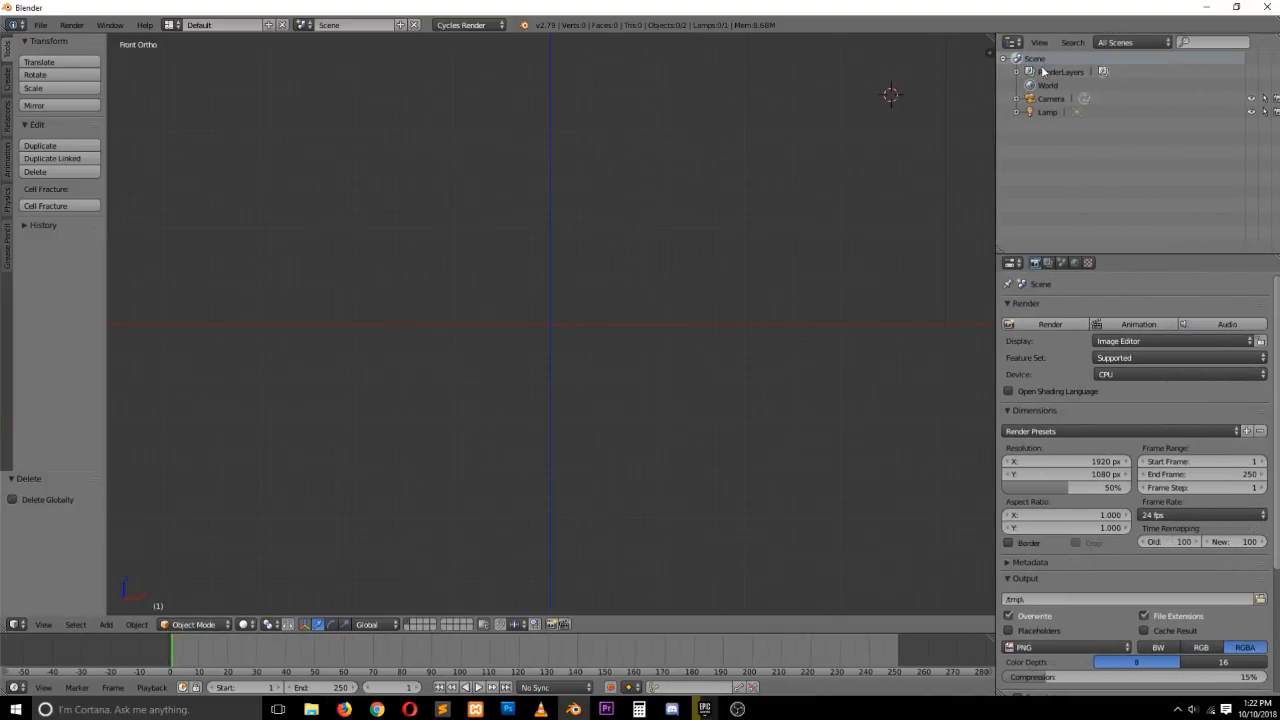
{"action": "left_click", "coordinate": [1012, 42]}
{"action": "left_click", "coordinate": [1036, 148]}
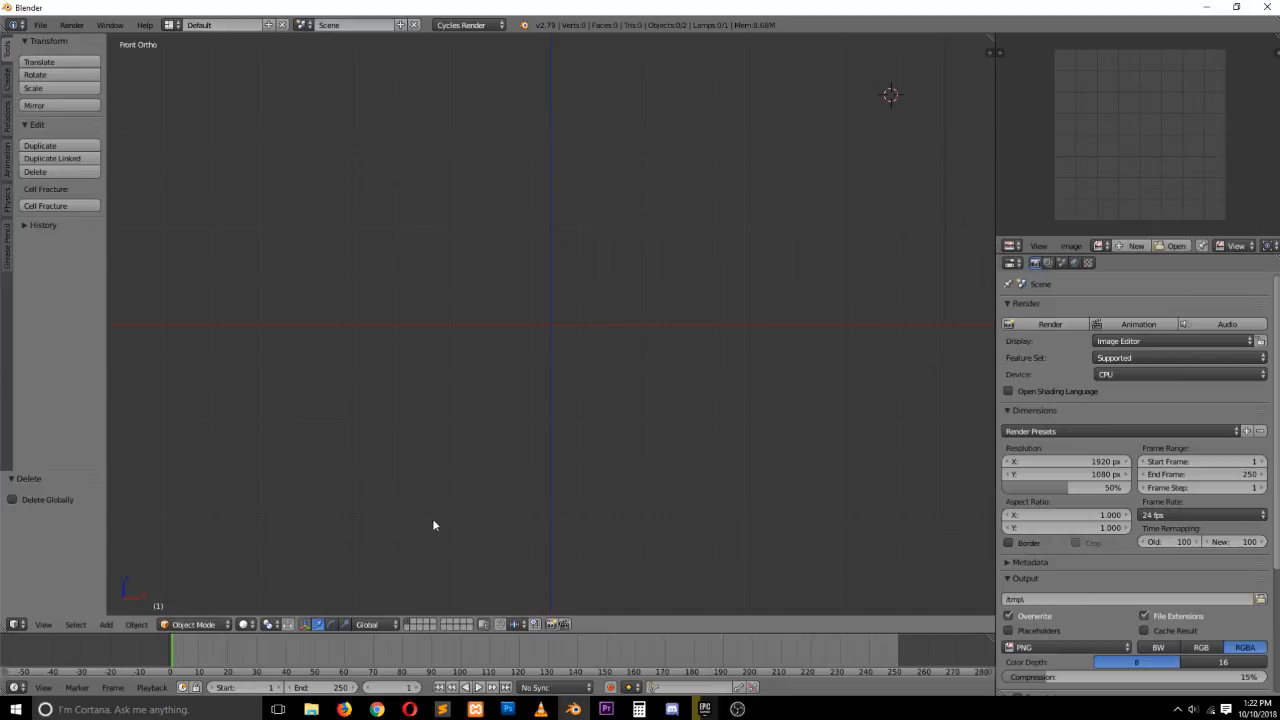
Load The 100 reference still from the Desktop folder into the Image Editor and fit it to the view
{"action": "left_click", "coordinate": [311, 709]}
{"action": "left_click_drag", "start_coordinate": [614, 358], "coordinate": [1040, 165]}
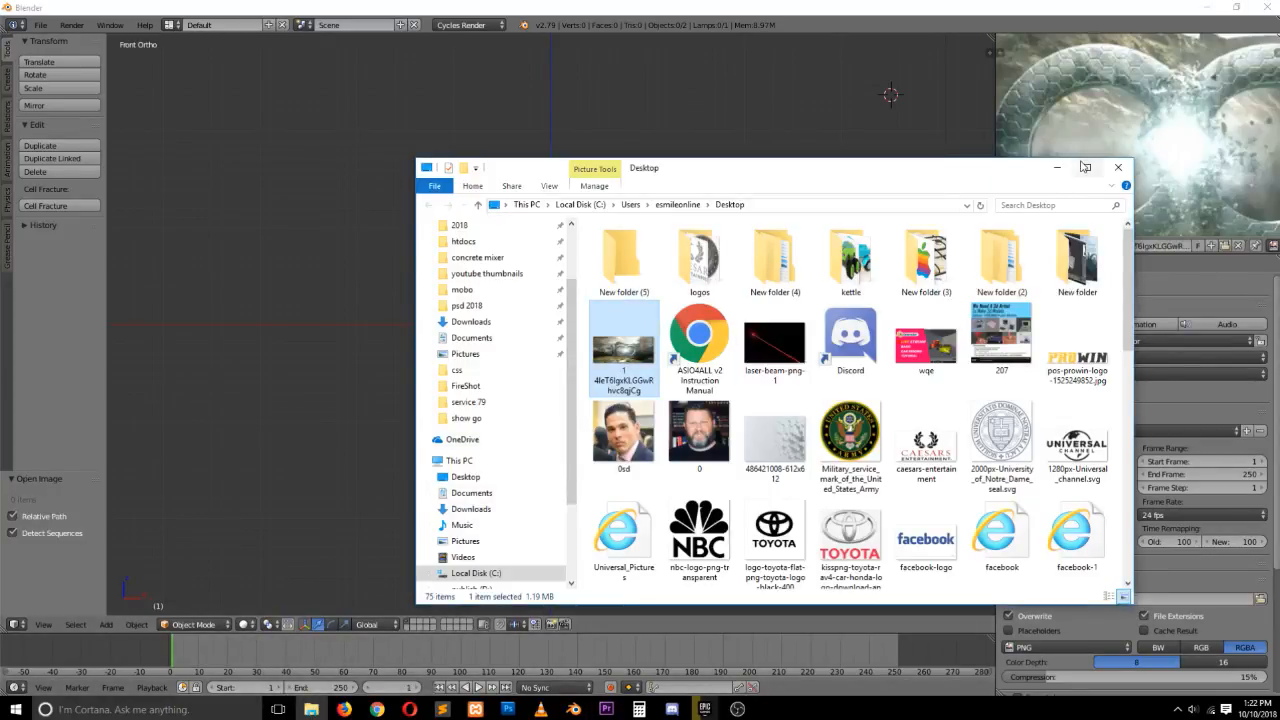
{"action": "left_click", "coordinate": [1057, 167]}
{"action": "key", "text": "Home"}
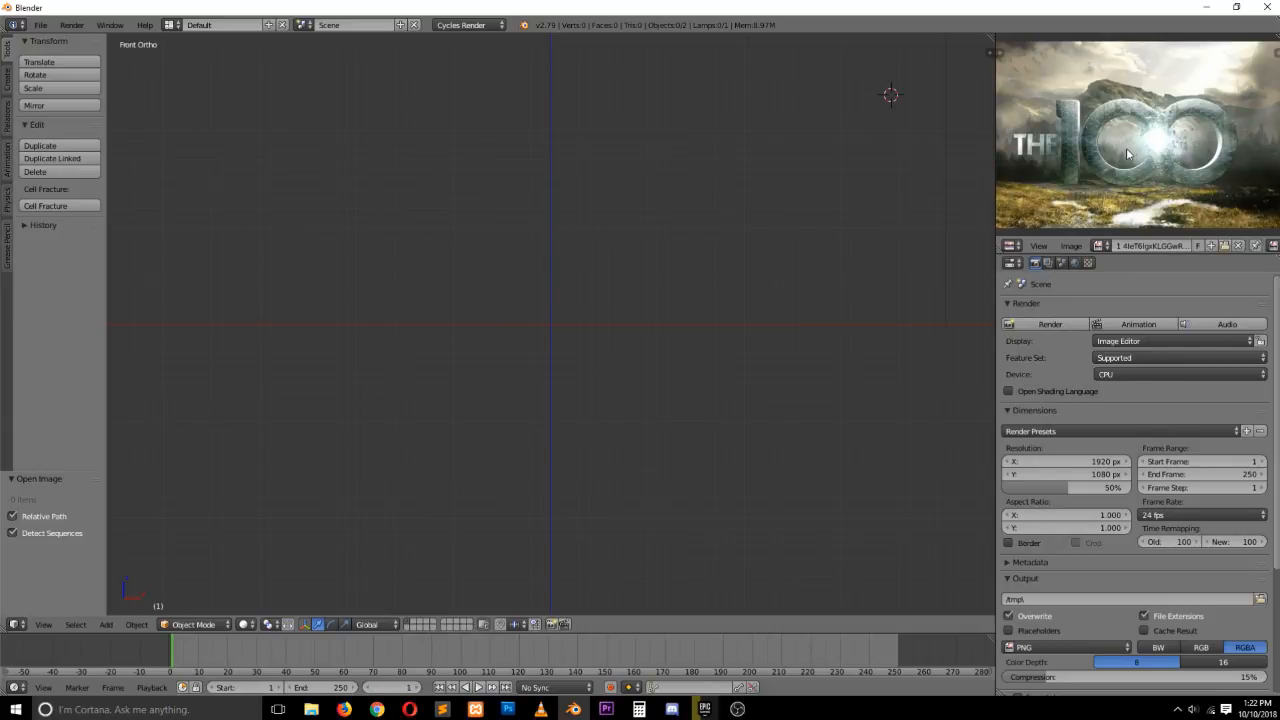
{"action": "scroll", "coordinate": [1126, 150], "scroll_direction": "up", "scroll_amount": 1}
{"action": "scroll", "coordinate": [1126, 153], "scroll_direction": "down", "scroll_amount": 2}
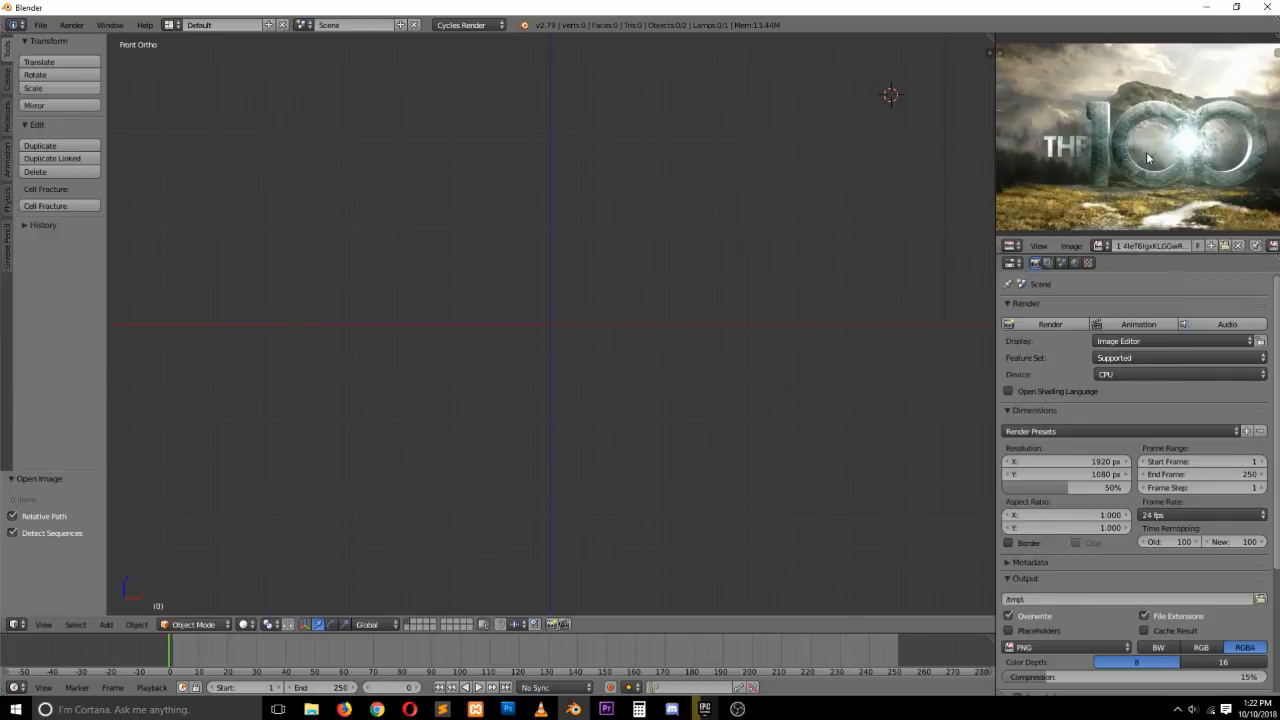
{"action": "scroll", "coordinate": [1163, 135], "scroll_direction": "up", "scroll_amount": 2}
{"action": "scroll", "coordinate": [1163, 130], "scroll_direction": "up", "scroll_amount": 1}
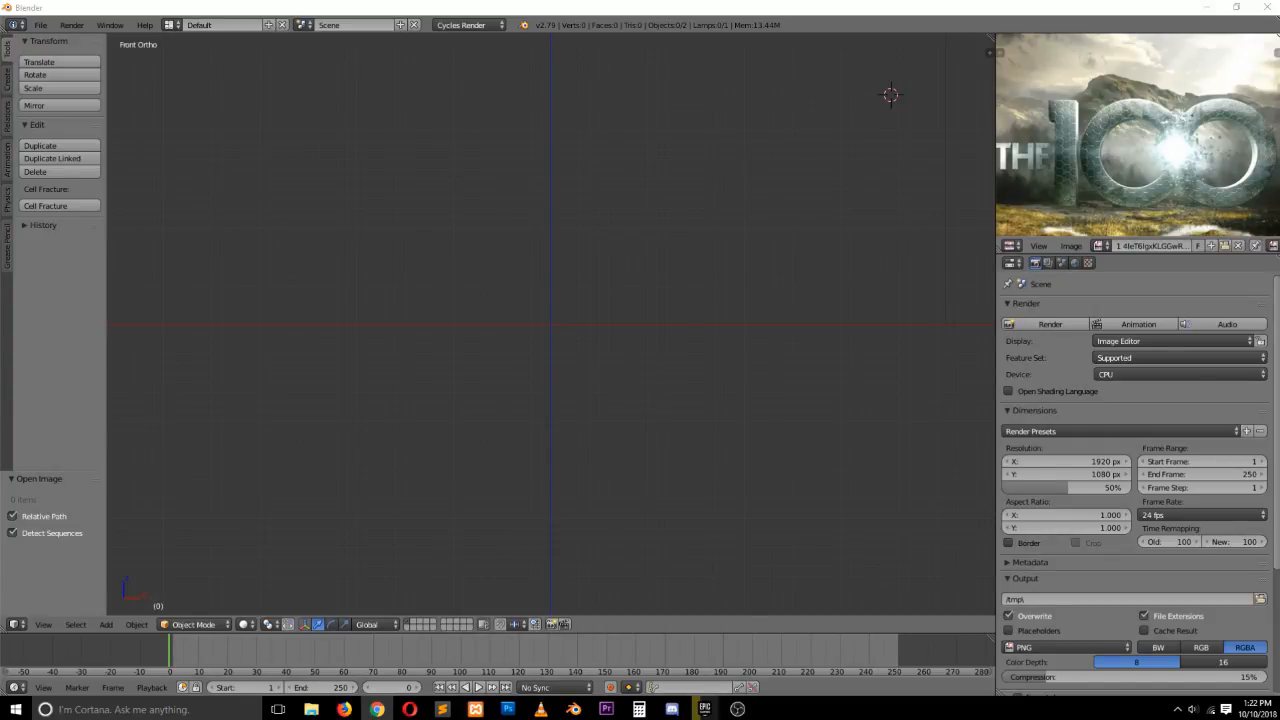
Watch the start of "The 100" opening titles video on YouTube for reference
{"action": "left_click", "coordinate": [817, 224]}
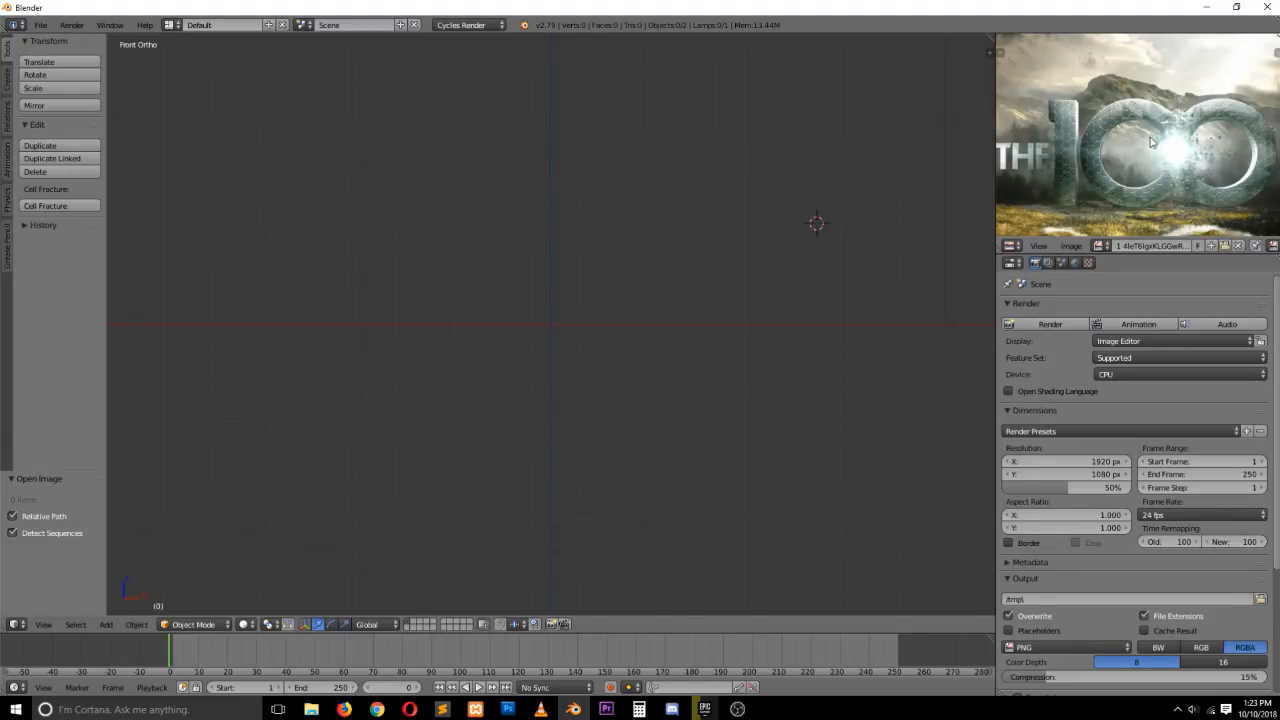
{"action": "left_click", "coordinate": [346, 709]}
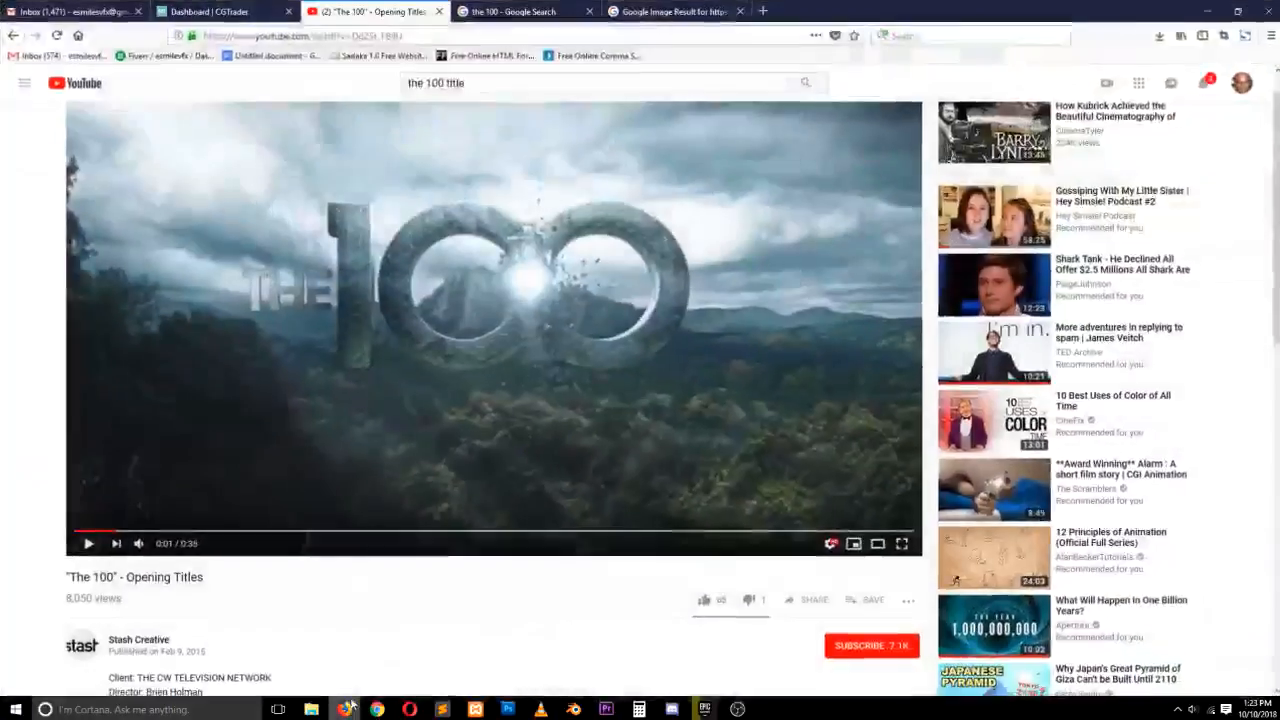
{"action": "left_click", "coordinate": [86, 540]}
{"action": "left_click", "coordinate": [86, 543]}
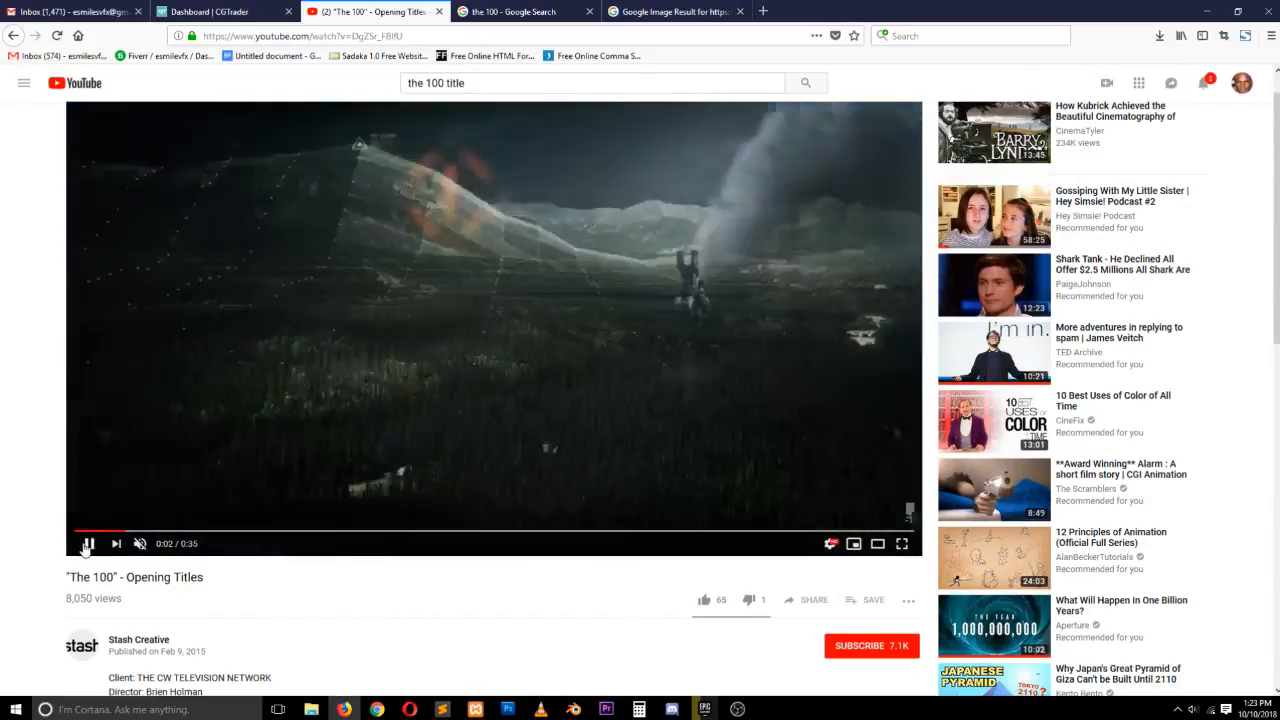
{"action": "left_click", "coordinate": [85, 546]}
{"action": "left_click", "coordinate": [76, 532]}
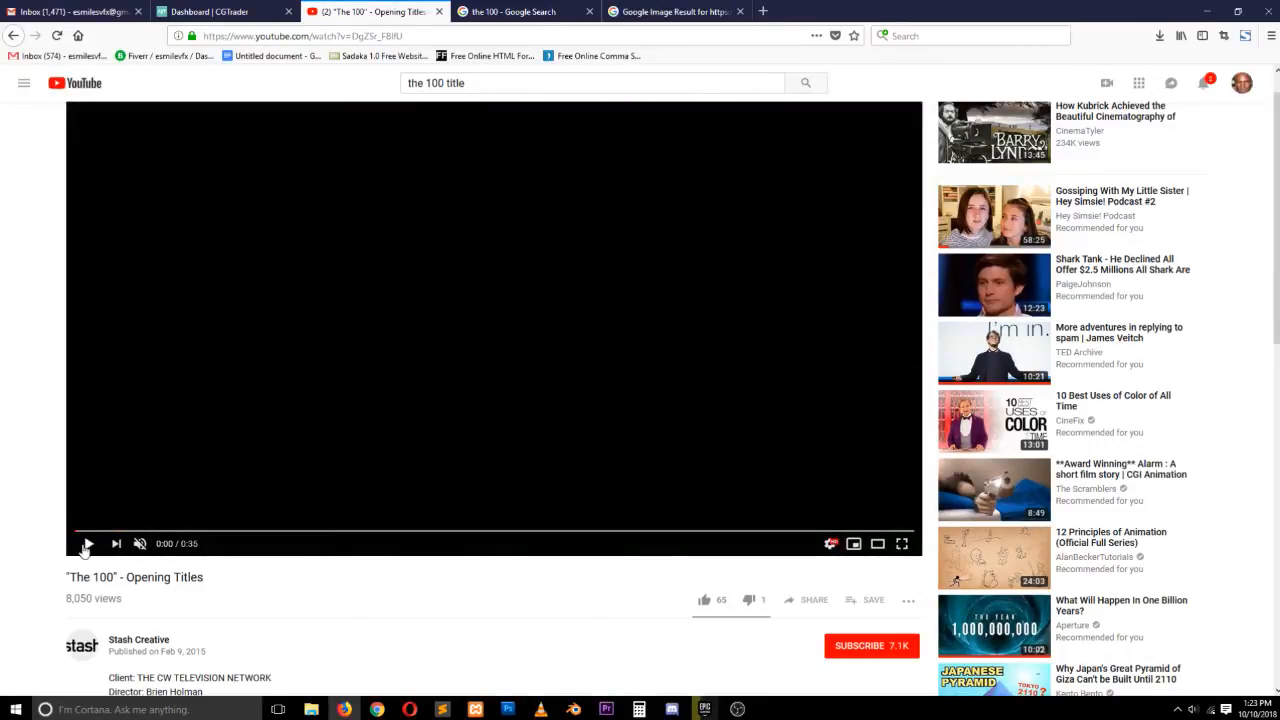
{"action": "left_click", "coordinate": [85, 546]}
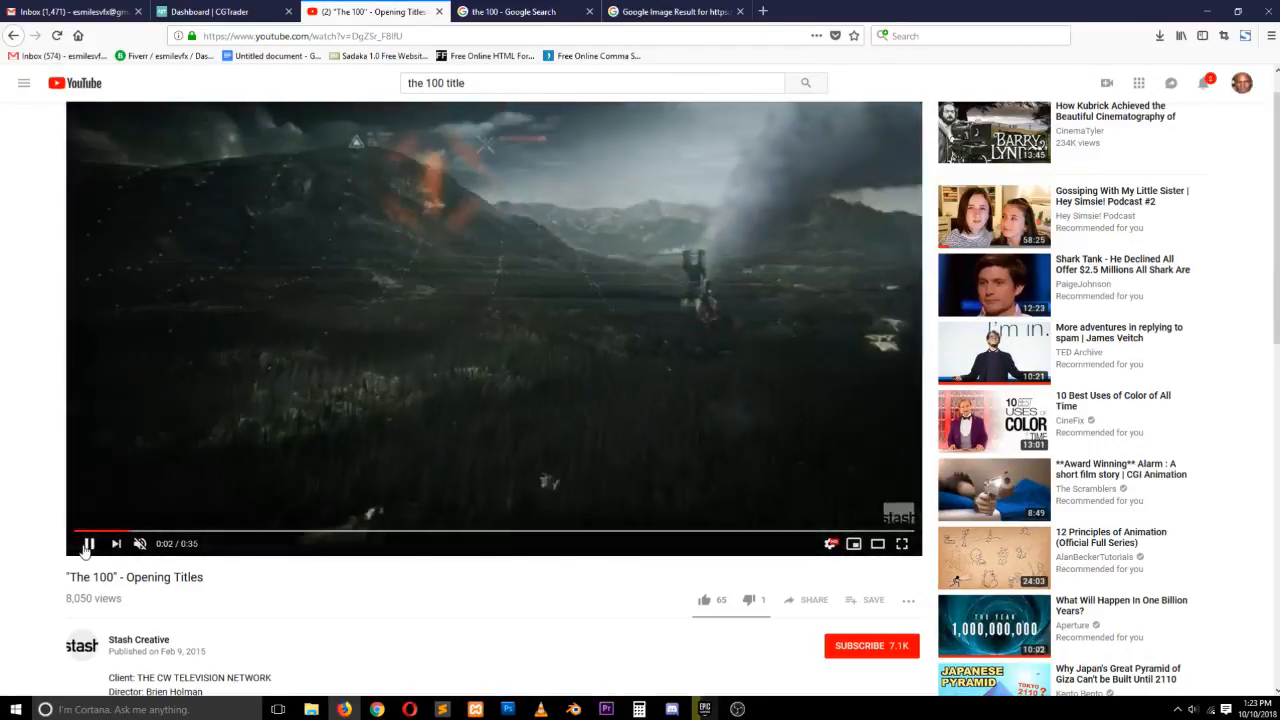
{"action": "left_click", "coordinate": [86, 546]}
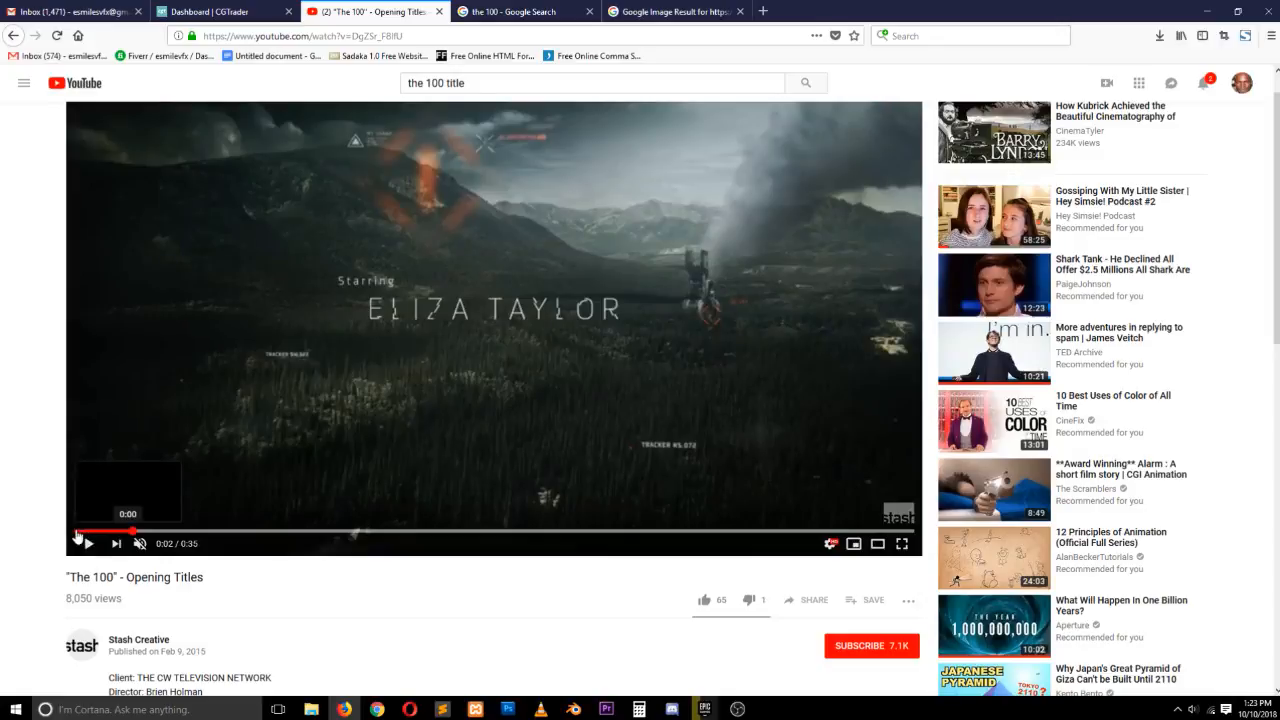
{"action": "left_click", "coordinate": [77, 531]}
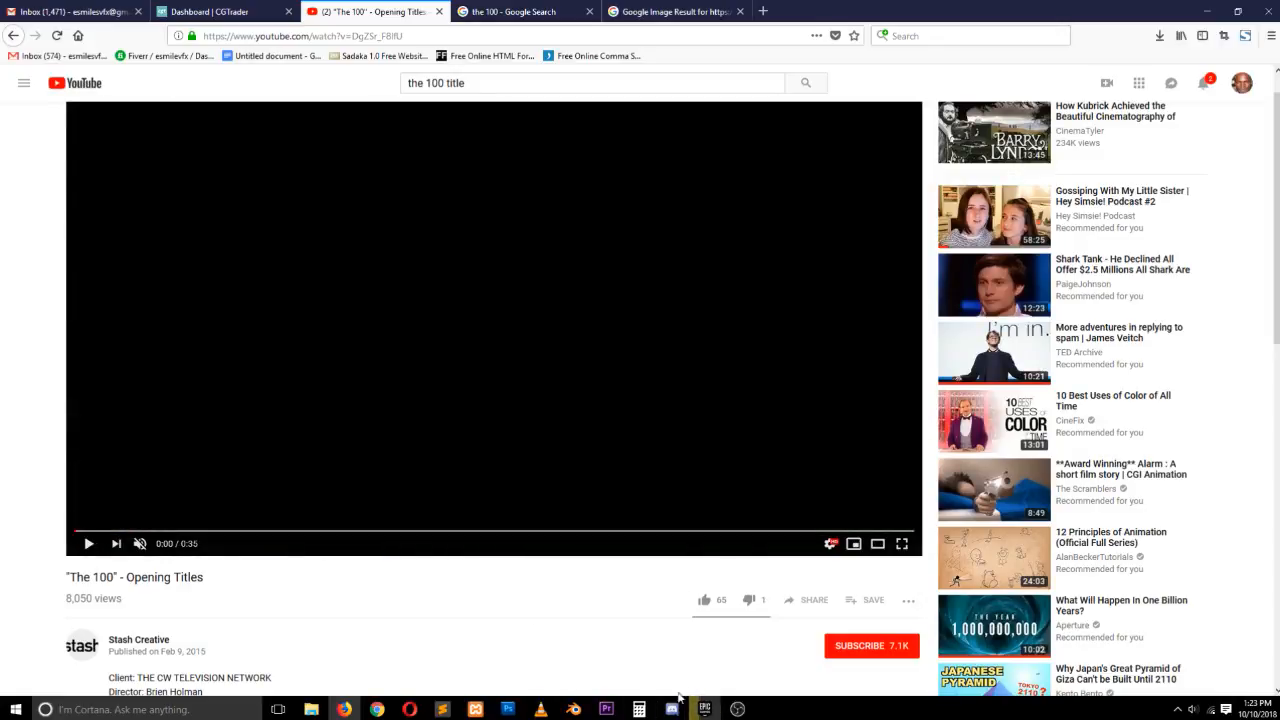
{"action": "left_click", "coordinate": [573, 709]}
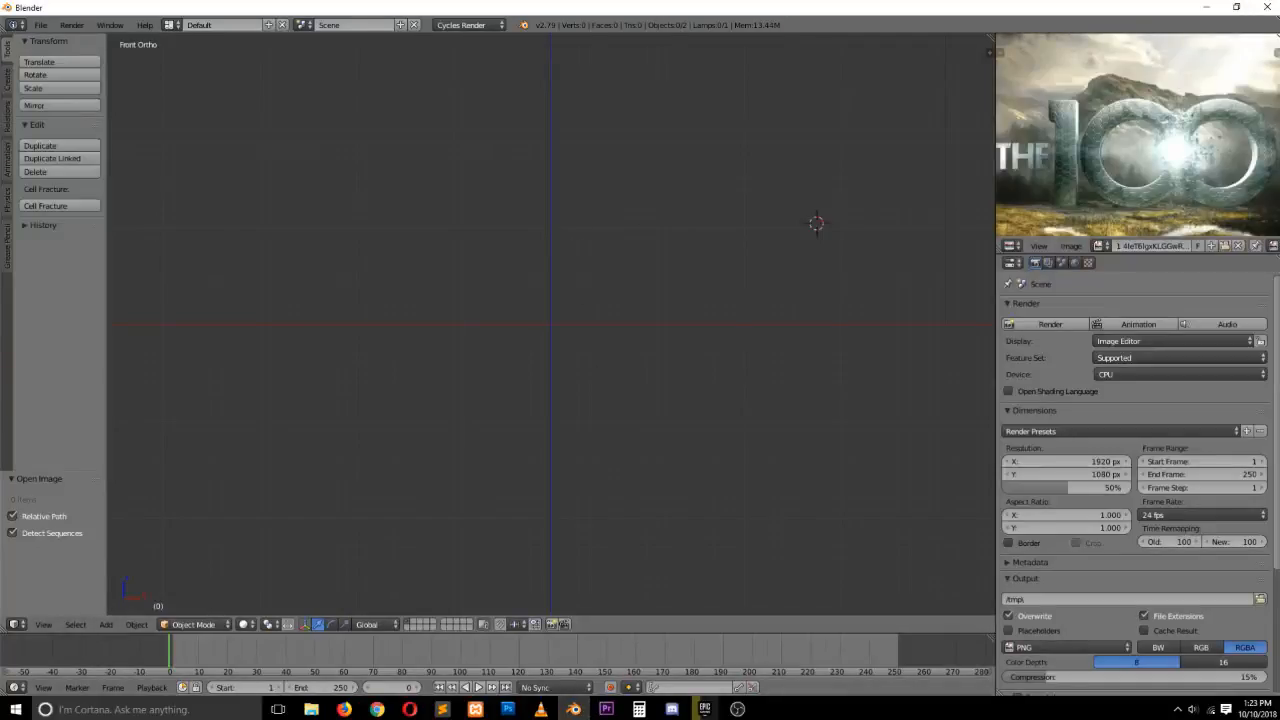
{"action": "left_click", "coordinate": [538, 320]}
{"action": "key", "text": "shift+a"}
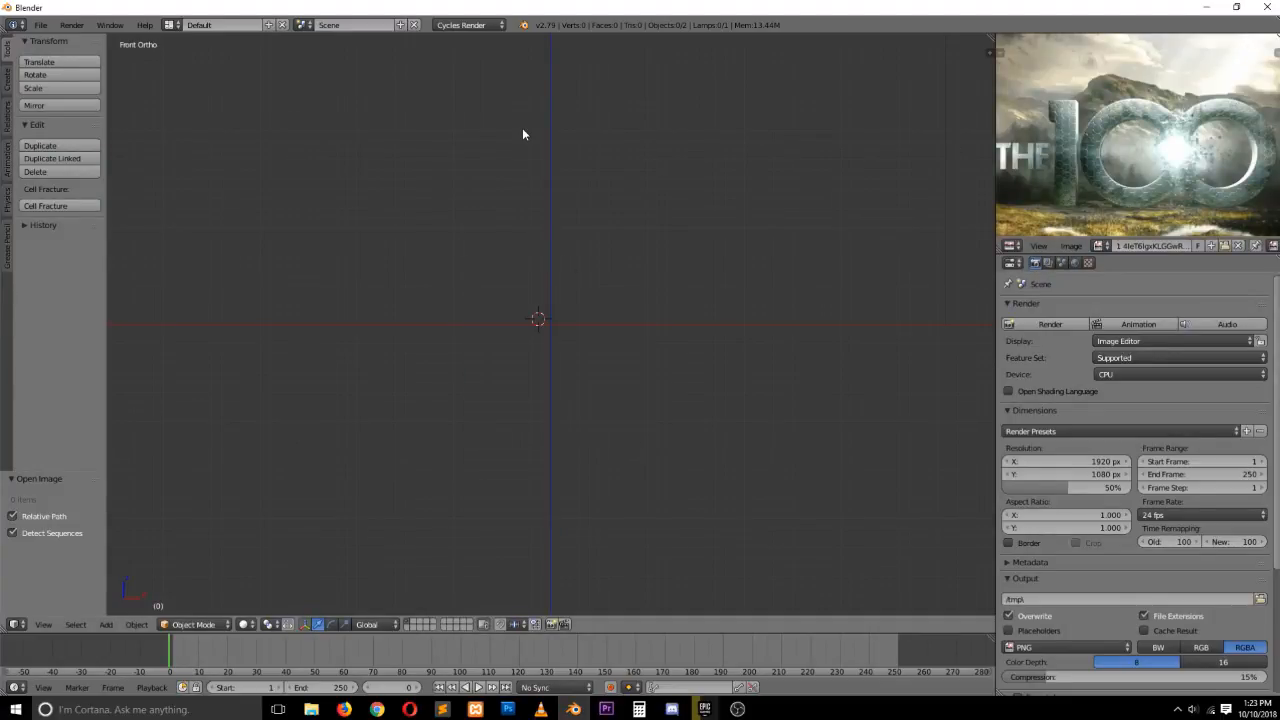
{"action": "left_click", "coordinate": [521, 129]}
{"action": "key", "text": "shift+a"}
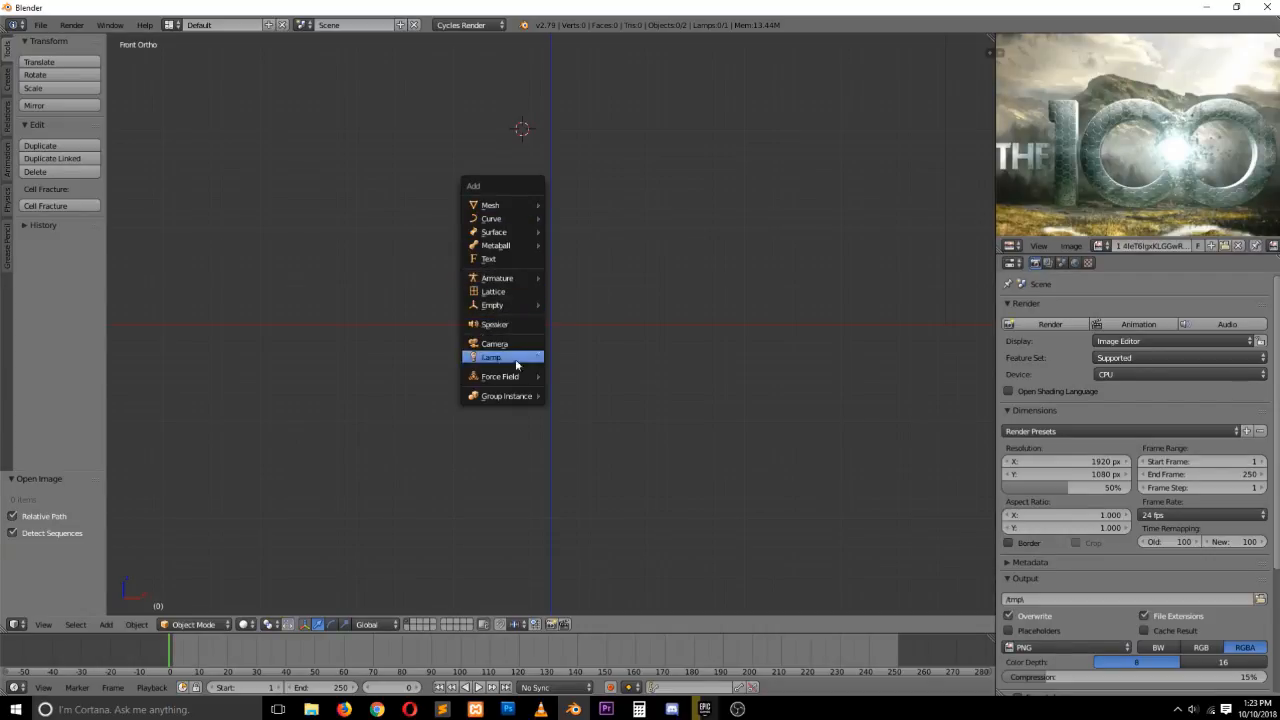
{"action": "left_click", "coordinate": [640, 205]}
{"action": "key", "text": "shift+a"}
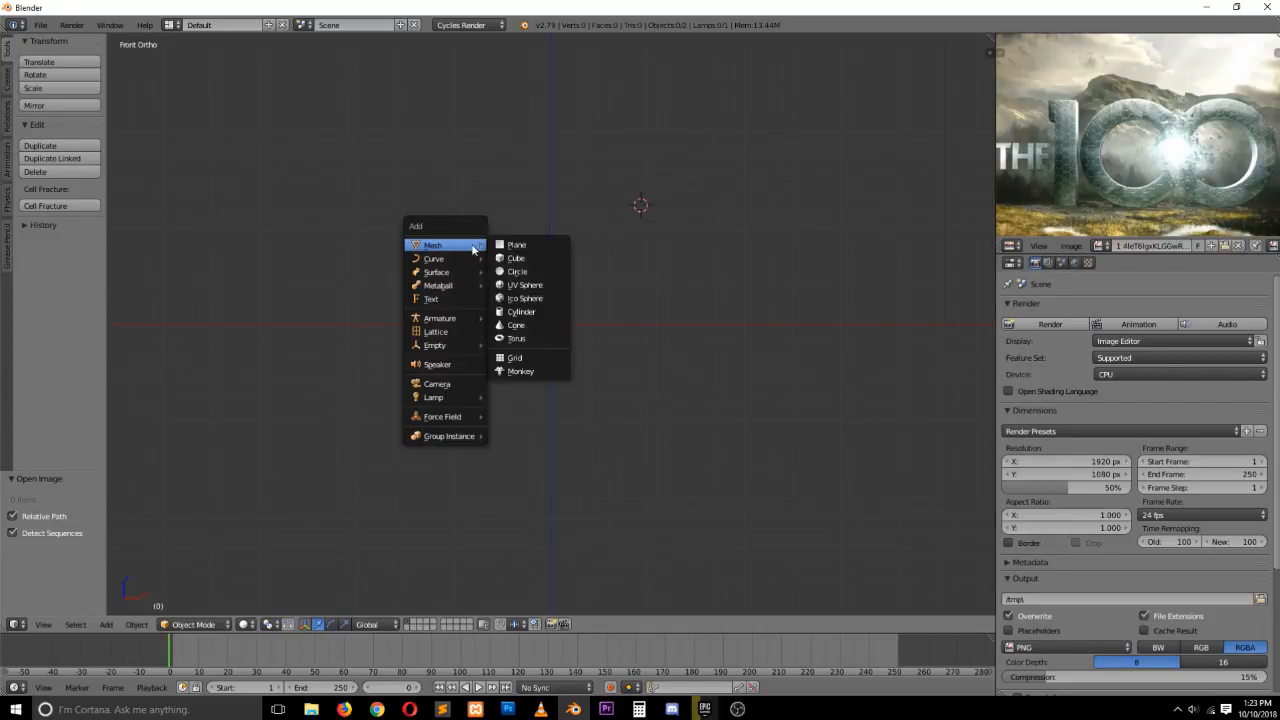
{"action": "left_click", "coordinate": [689, 143]}
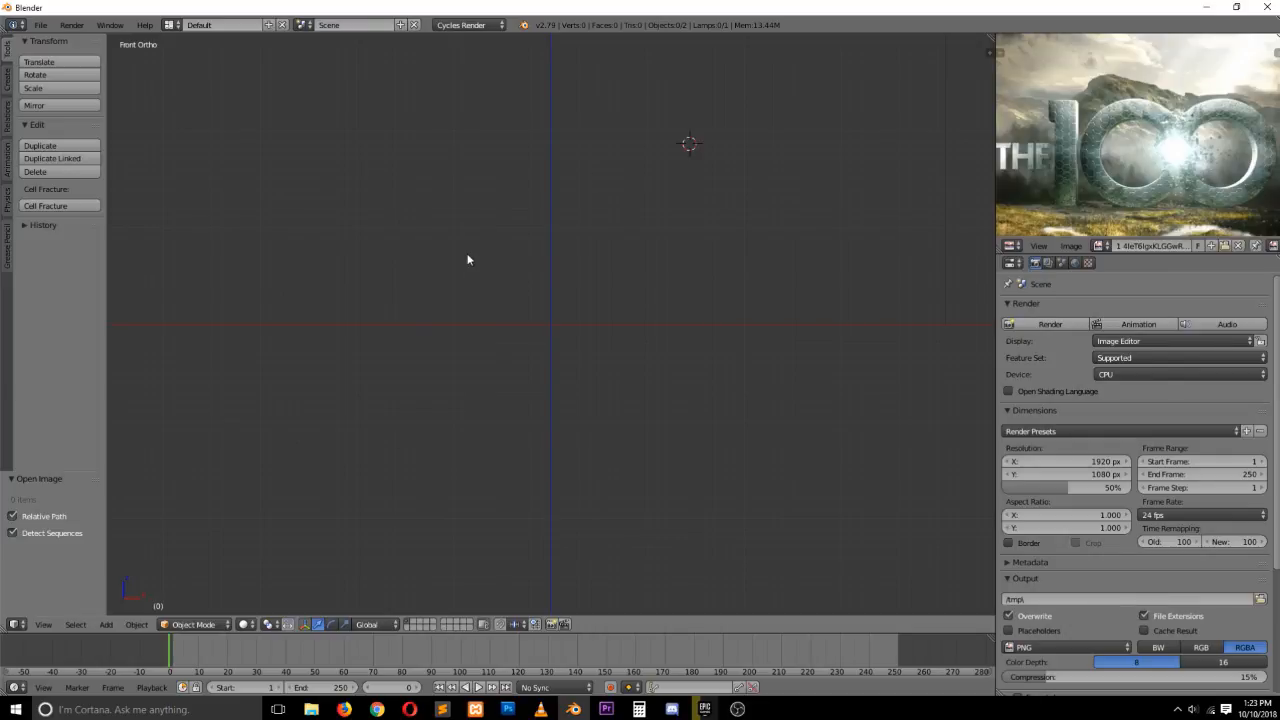
Search the add-ons for "scre" and enable 3D View: Screencast Keys in User Preferences
{"action": "key", "text": "ctrl+alt+u"}
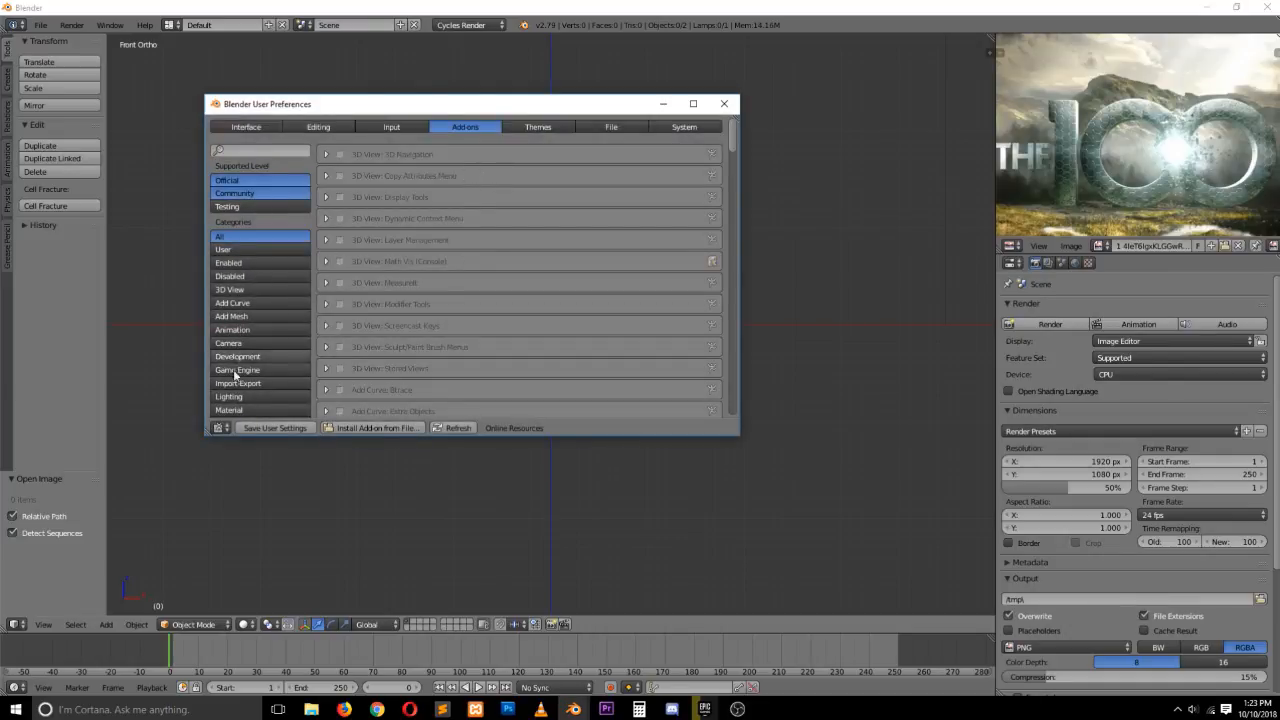
{"action": "left_click", "coordinate": [264, 150]}
{"action": "type", "text": "scre"}
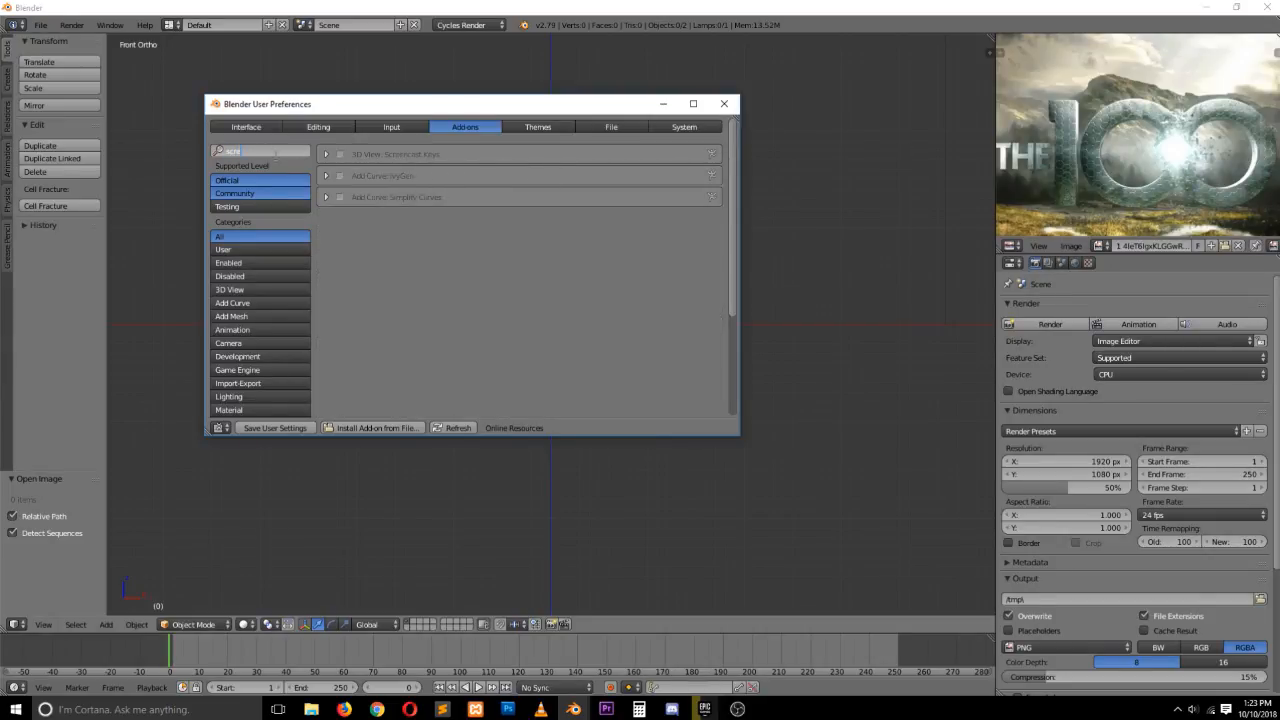
{"action": "left_click", "coordinate": [338, 161]}
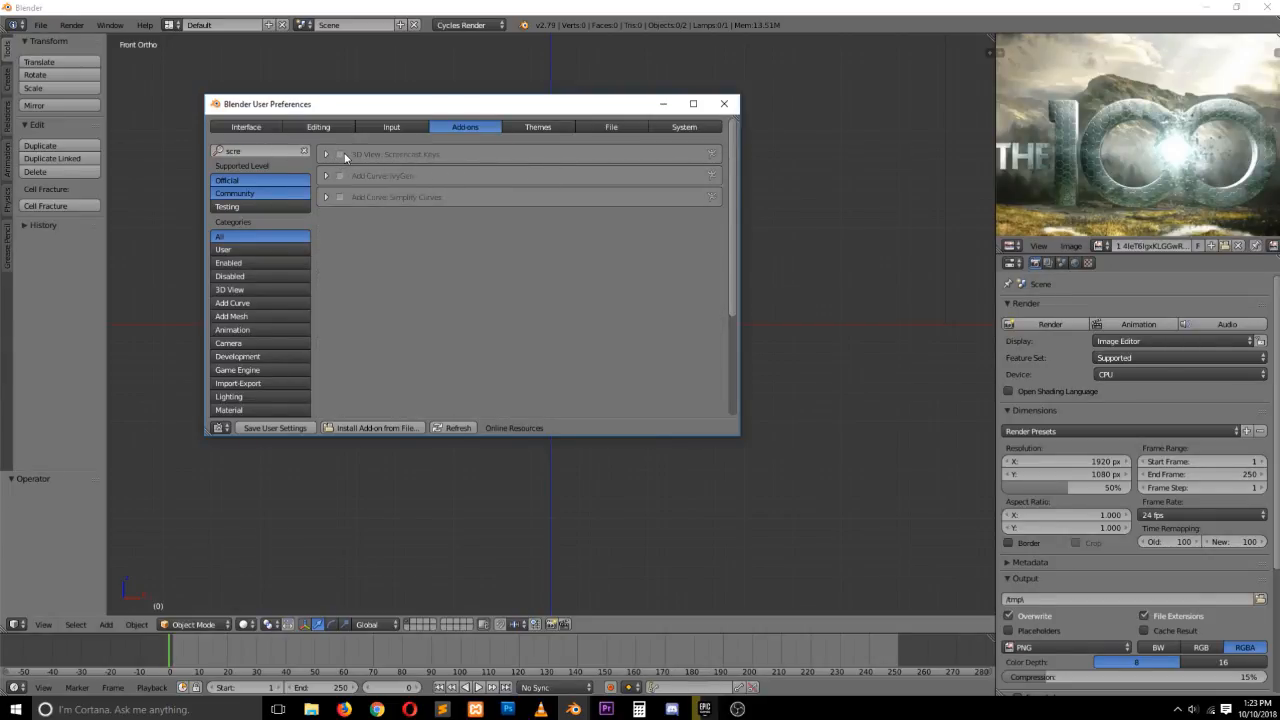
{"action": "left_click", "coordinate": [339, 154]}
{"action": "left_click", "coordinate": [727, 103]}
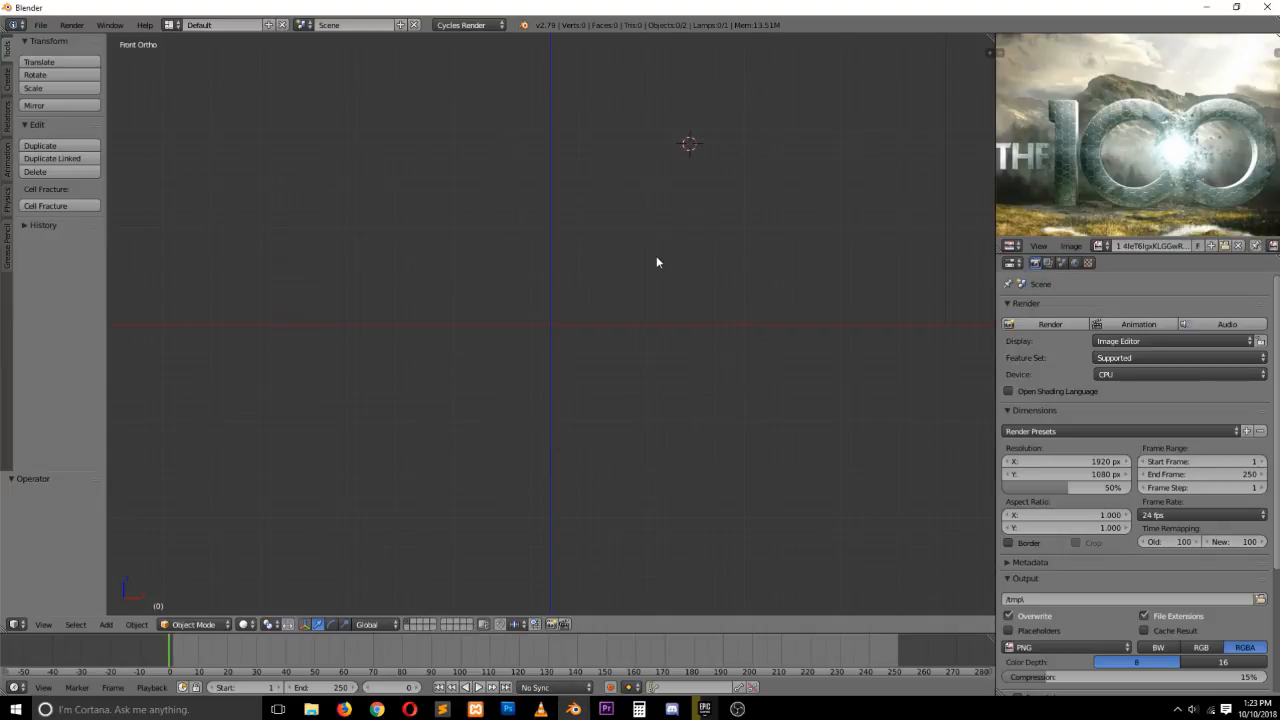
Add a text object at the 3D cursor
{"action": "key", "text": "n"}
{"action": "left_click", "coordinate": [913, 566]}
{"action": "key", "text": "n"}
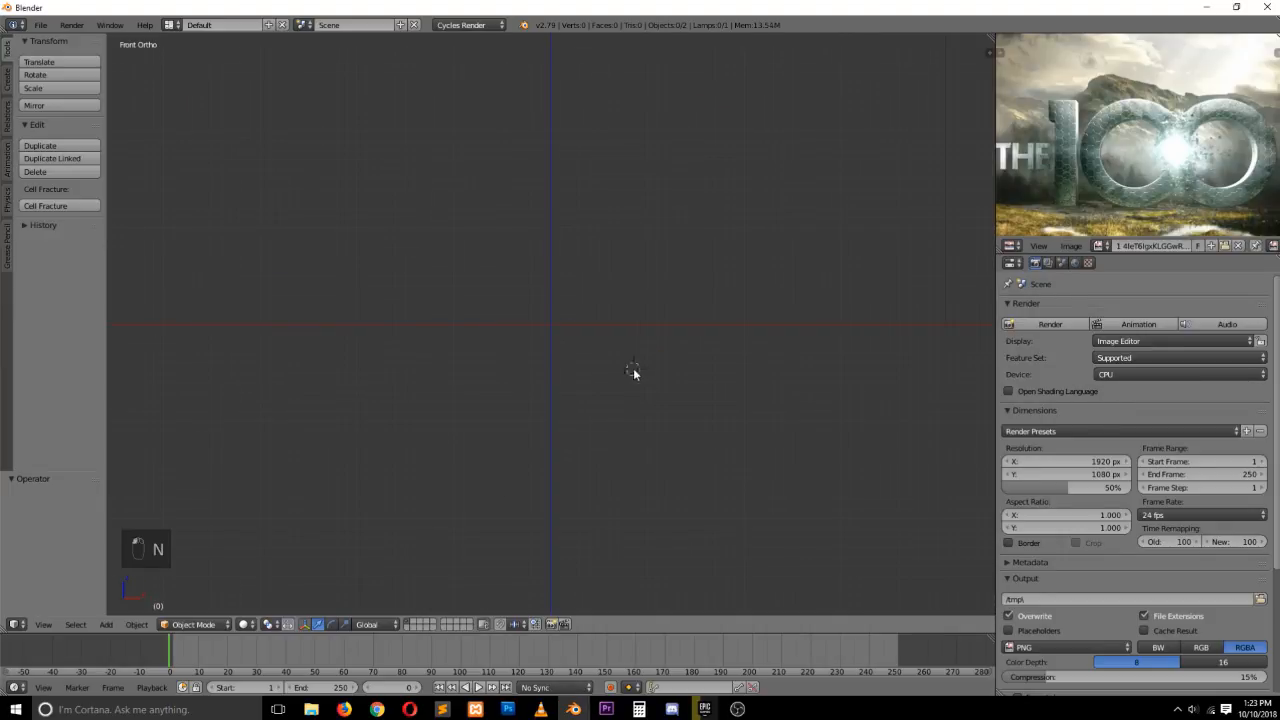
{"action": "key", "text": "shift+a"}
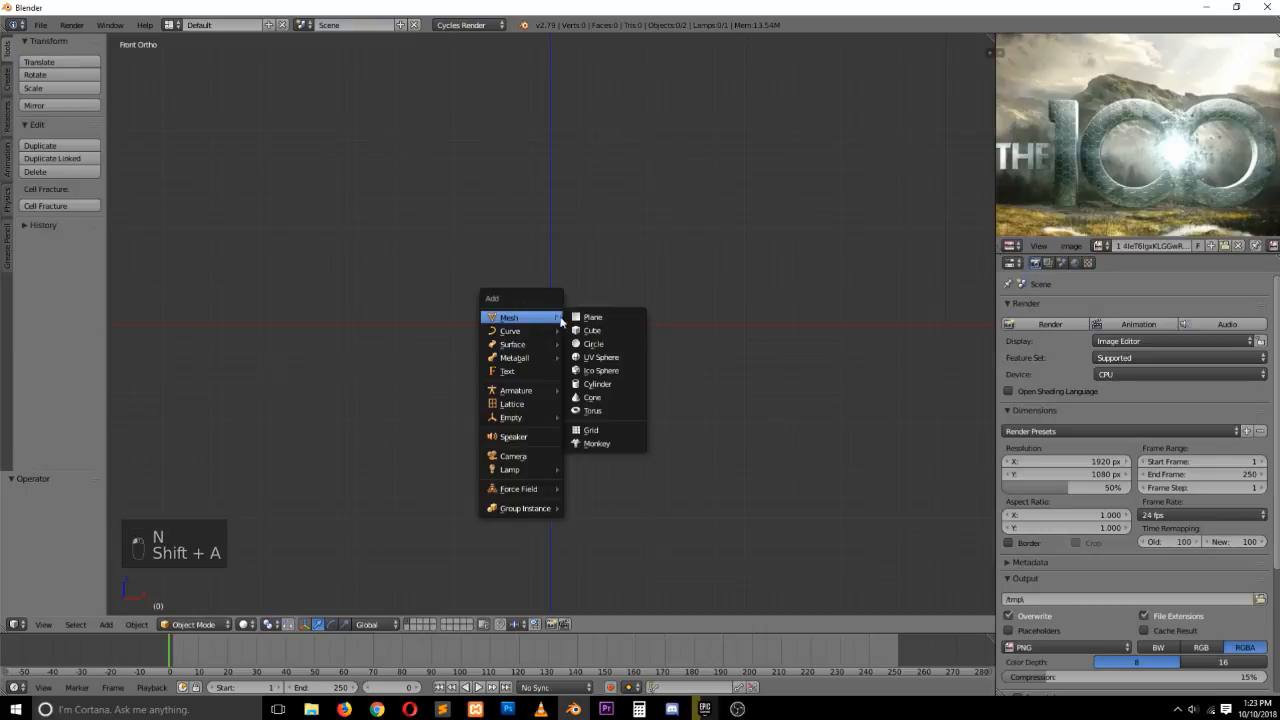
{"action": "left_click", "coordinate": [529, 371]}
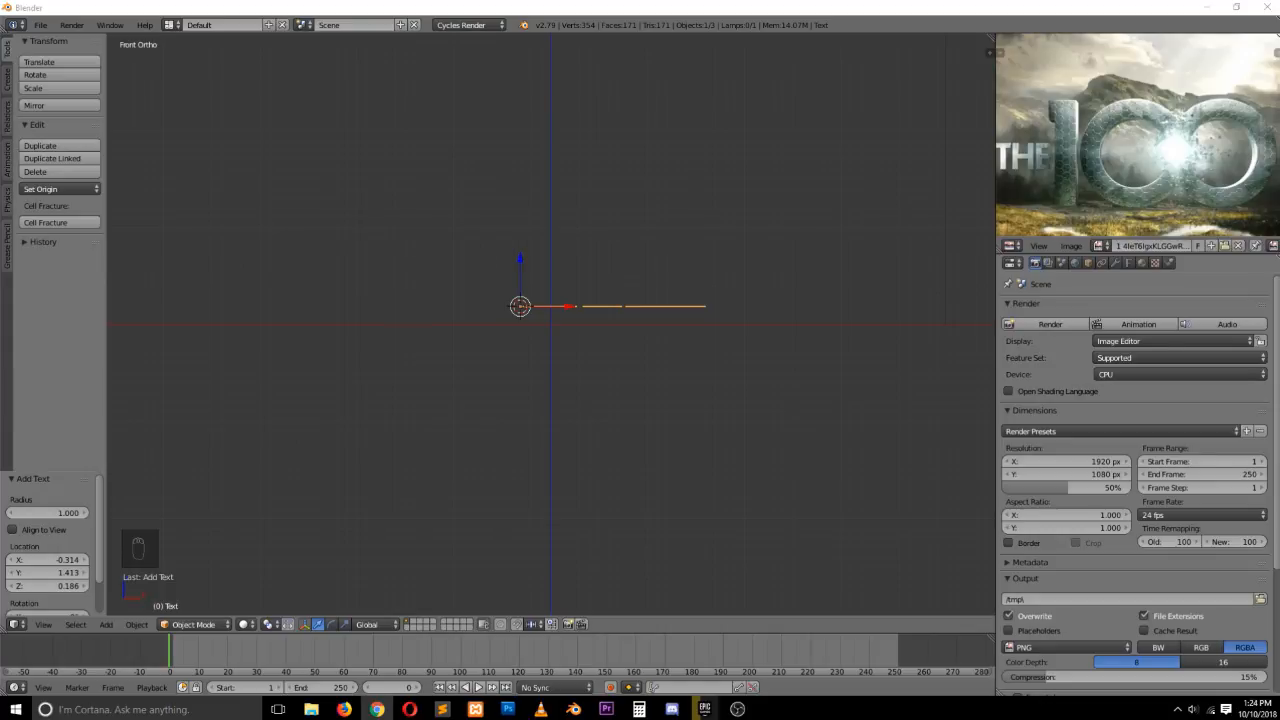
Rotate the text 90° about the X axis so it faces the front view, and move it slightly
{"action": "type", "text": "rx"}
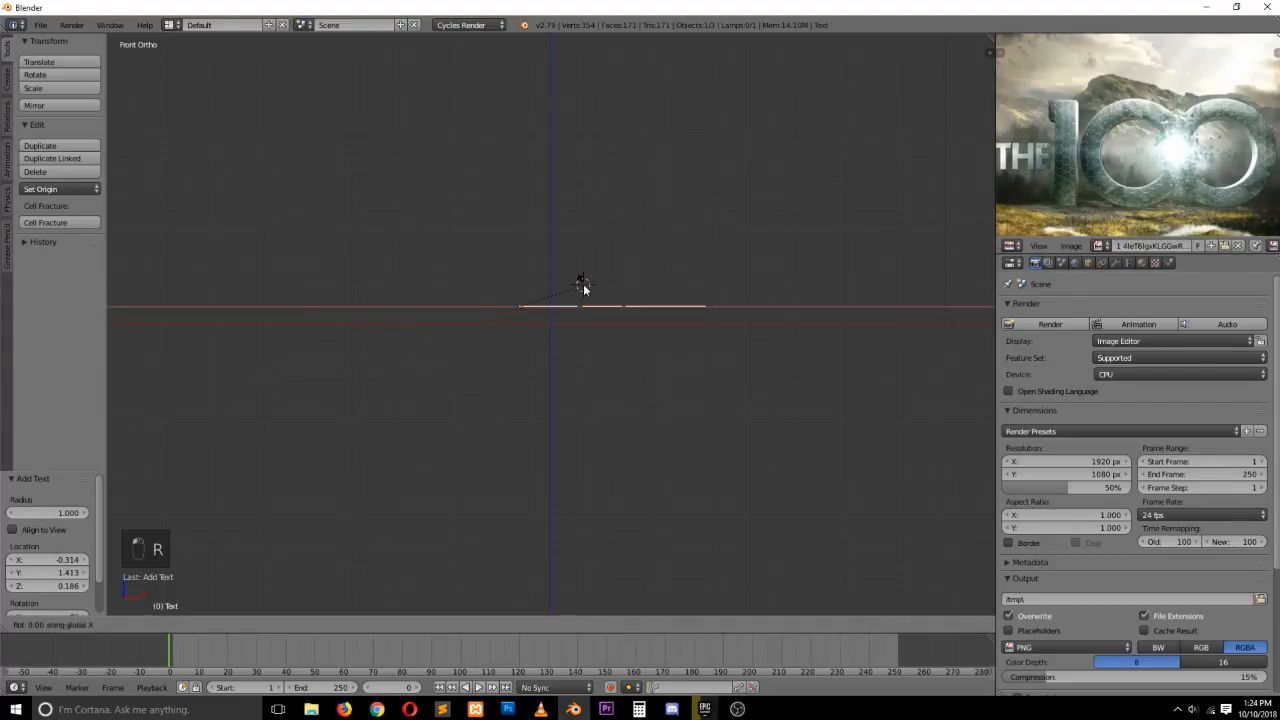
{"action": "type", "text": "90"}
{"action": "key", "text": "Return"}
{"action": "key", "text": "g"}
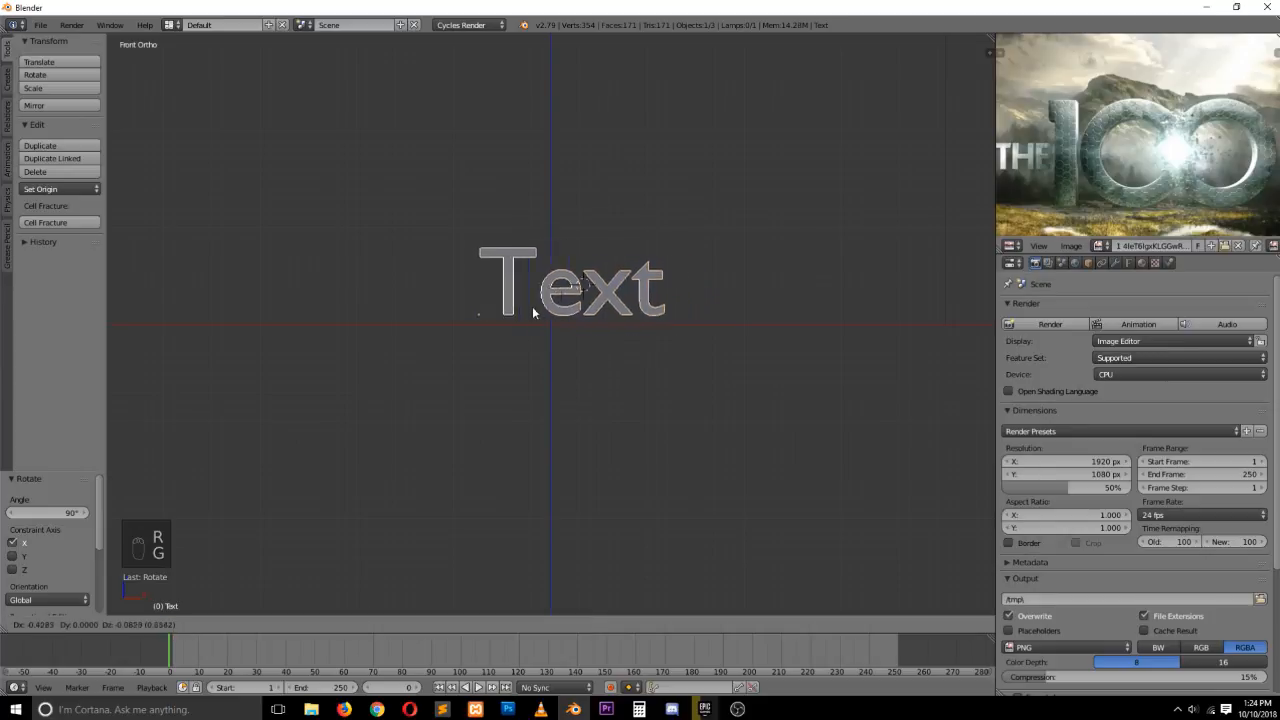
{"action": "left_click", "coordinate": [505, 312]}
Replace the text object's content with a single "0"
{"action": "key", "text": "Tab"}
{"action": "key", "text": "ctrl+a"}
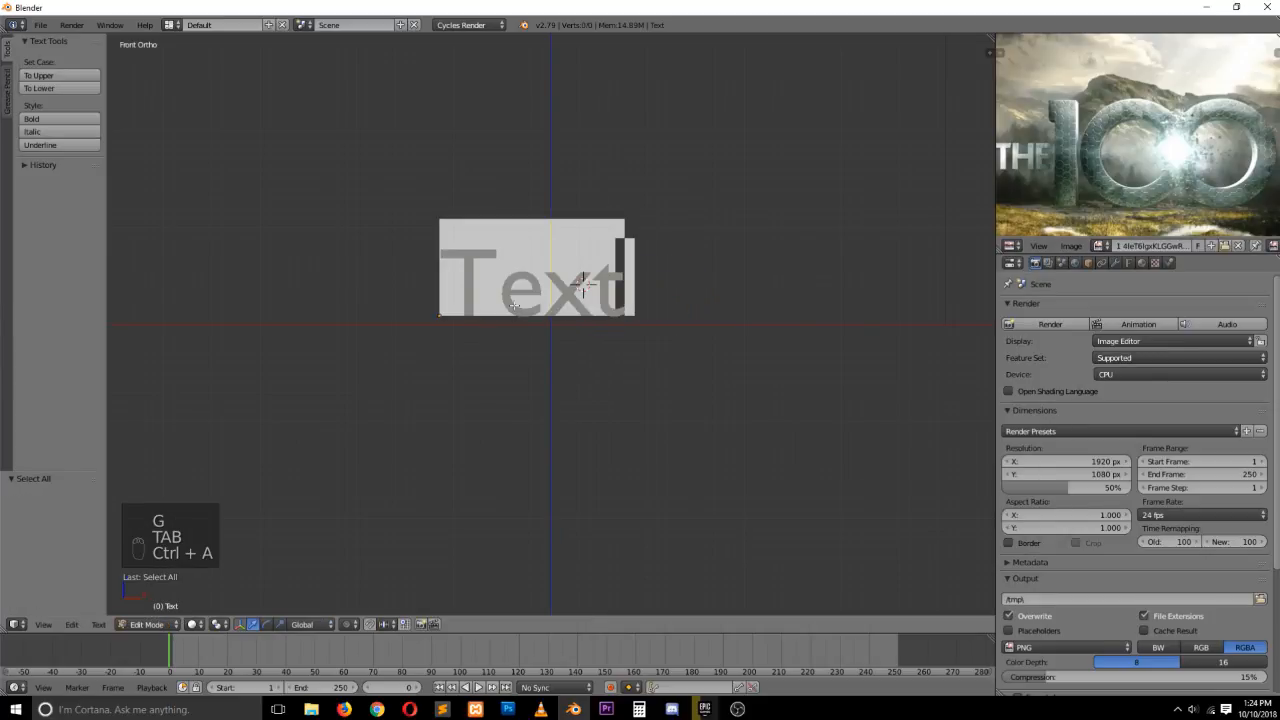
{"action": "type", "text": "00"}
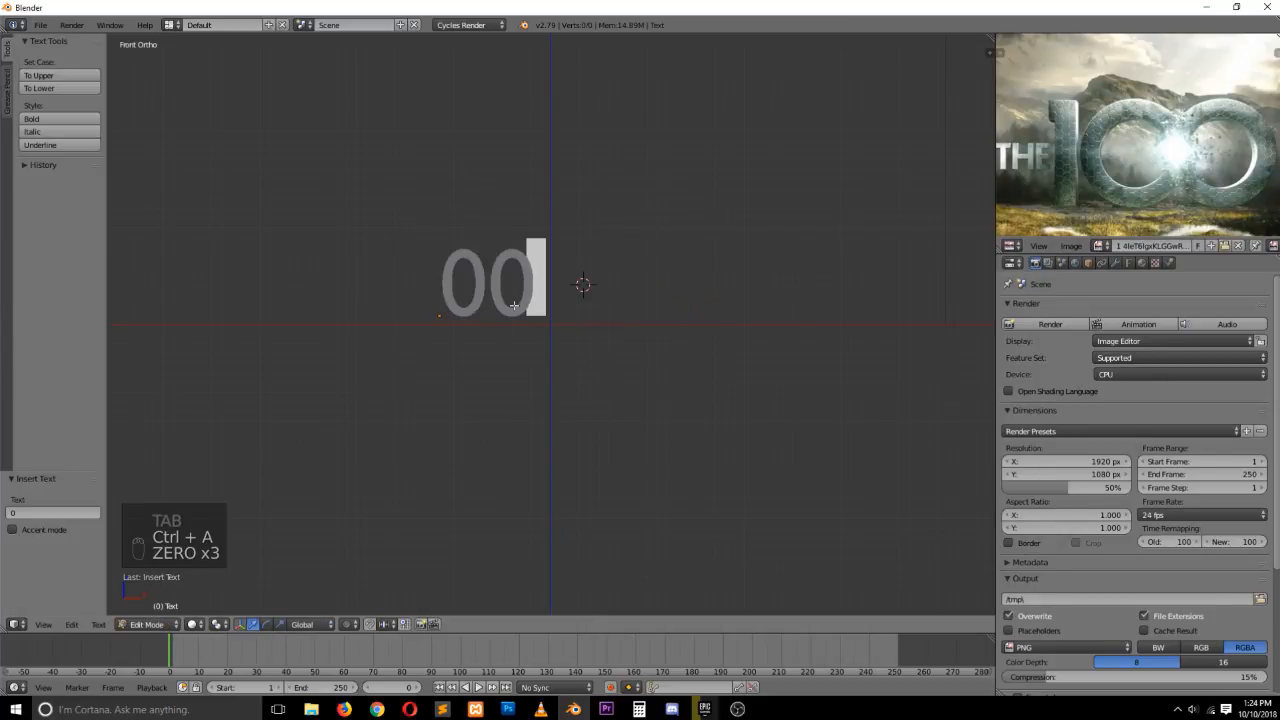
{"action": "key", "text": "Tab"}
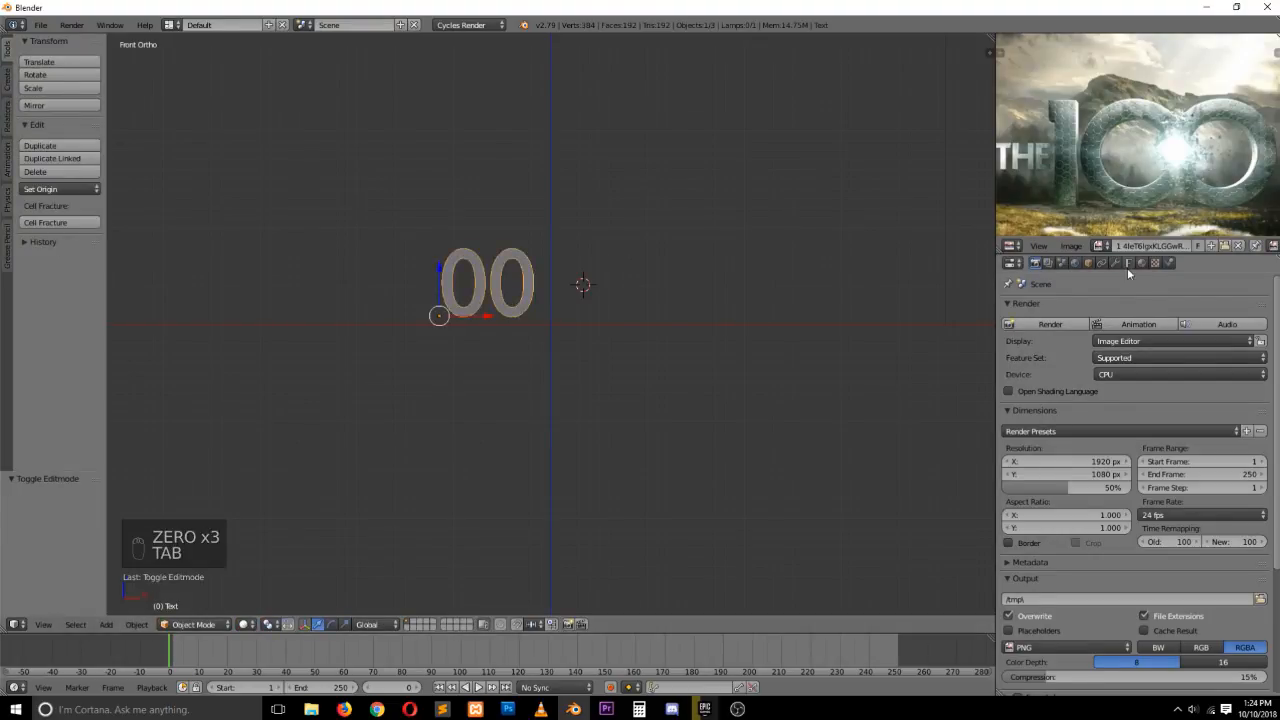
{"action": "key", "text": "Tab"}
{"action": "key", "text": "BackSpace"}
{"action": "key", "text": "Tab"}
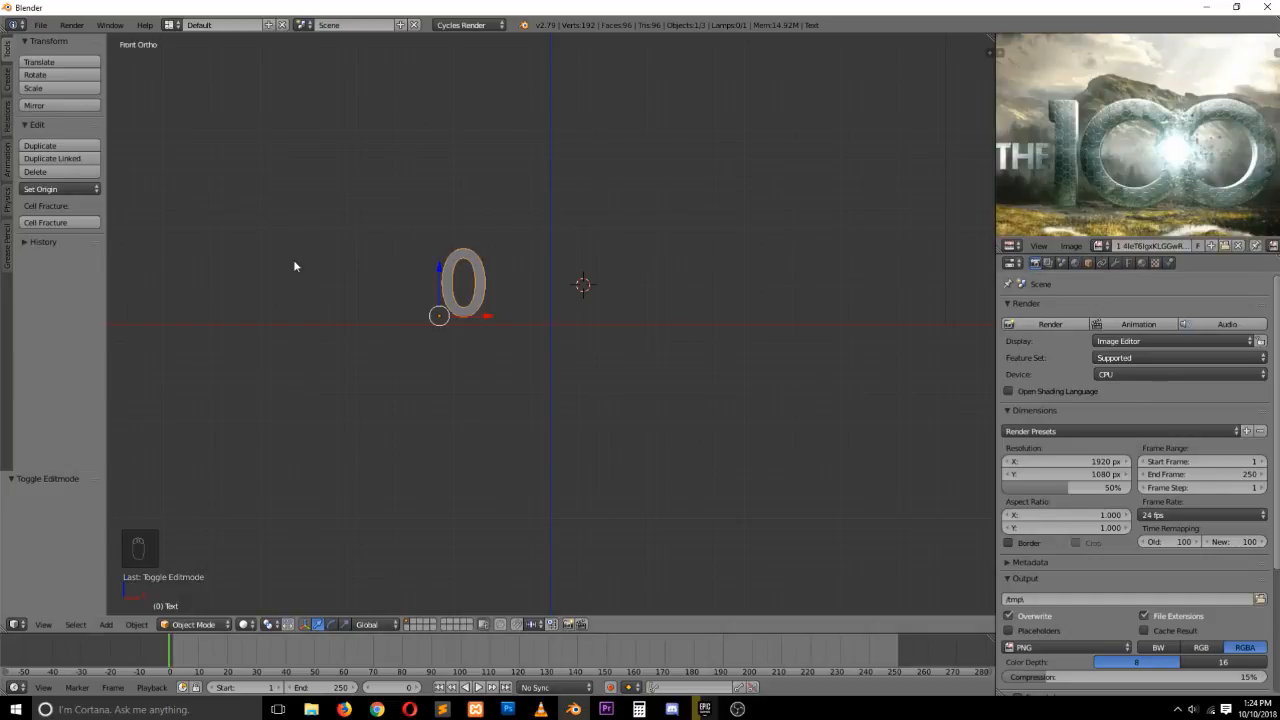
Open the text's font settings and load Roboto-BlackItalic as its regular font
{"action": "left_click", "coordinate": [1126, 264]}
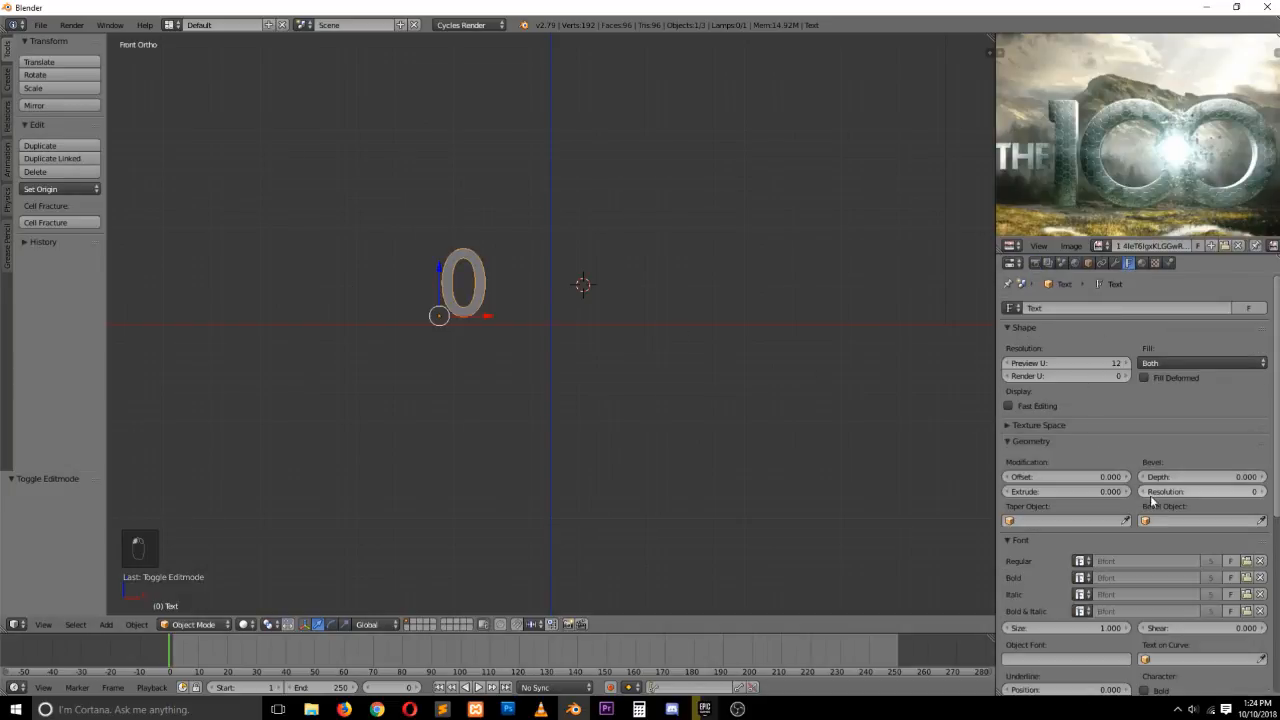
{"action": "scroll", "coordinate": [1152, 502], "scroll_direction": "down", "scroll_amount": 2}
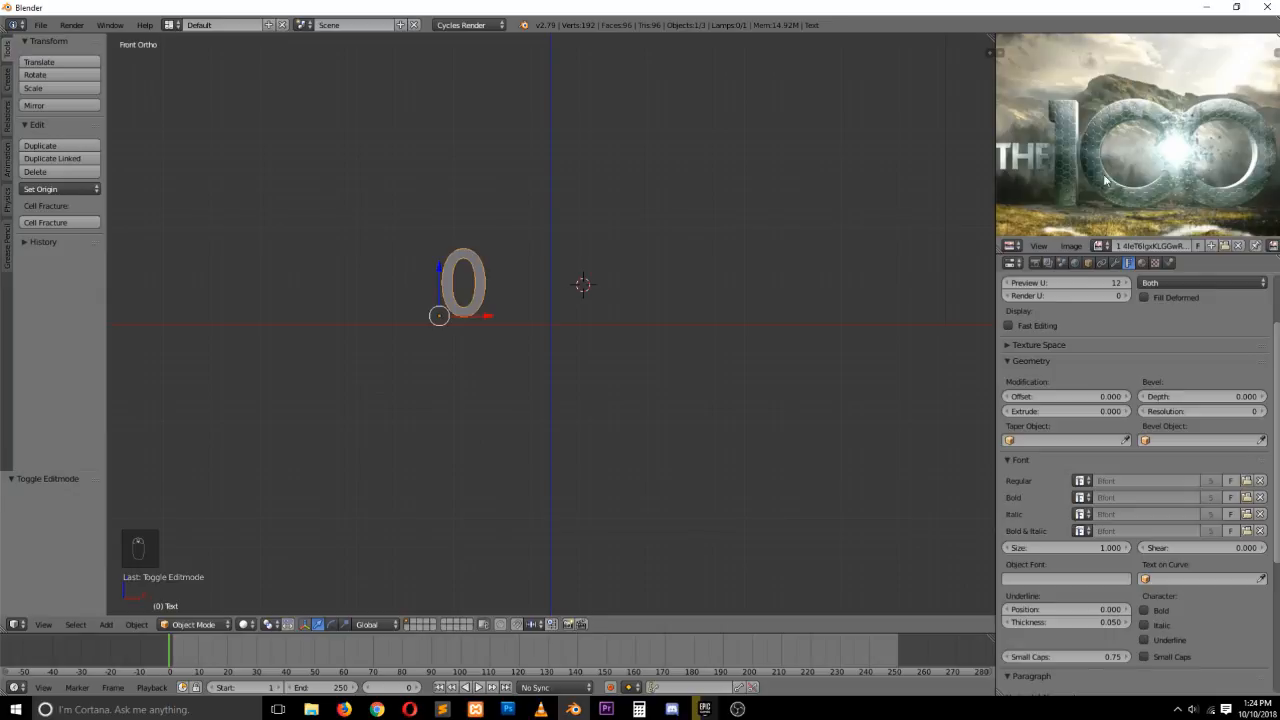
{"action": "left_click", "coordinate": [1246, 481]}
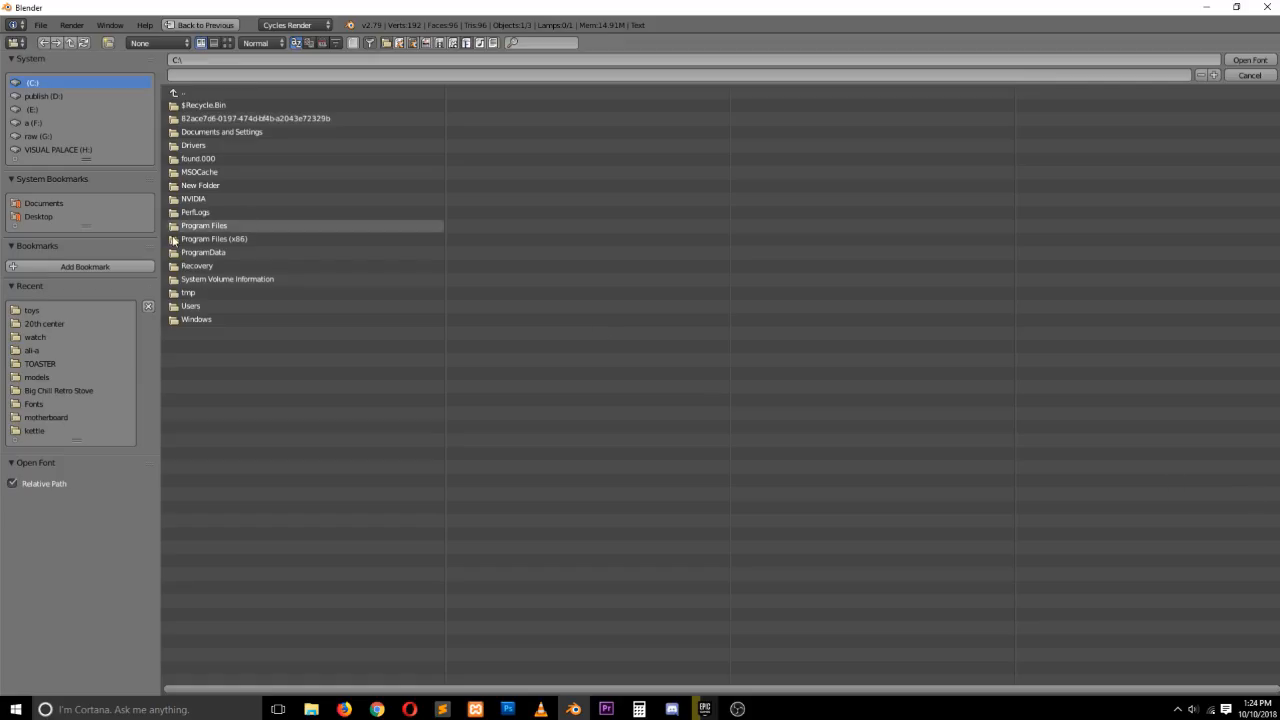
{"action": "left_click", "coordinate": [40, 403]}
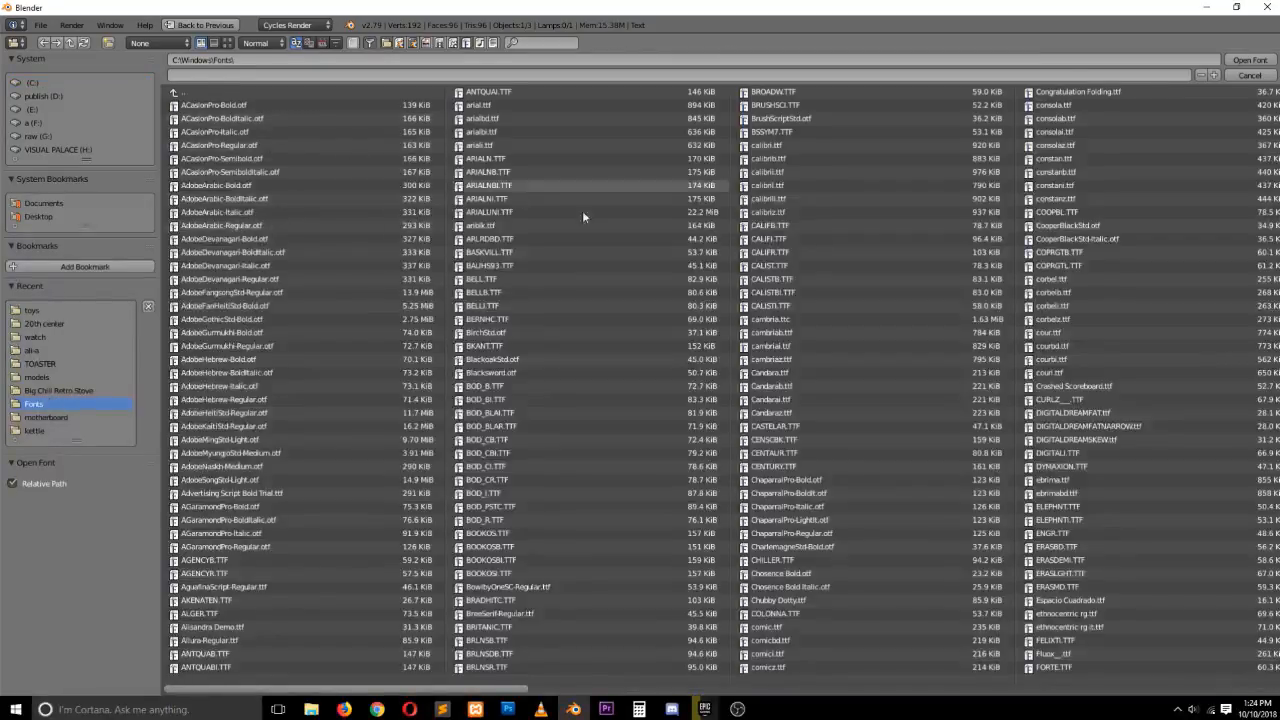
{"action": "scroll", "coordinate": [321, 488], "scroll_direction": "down", "scroll_amount": 5}
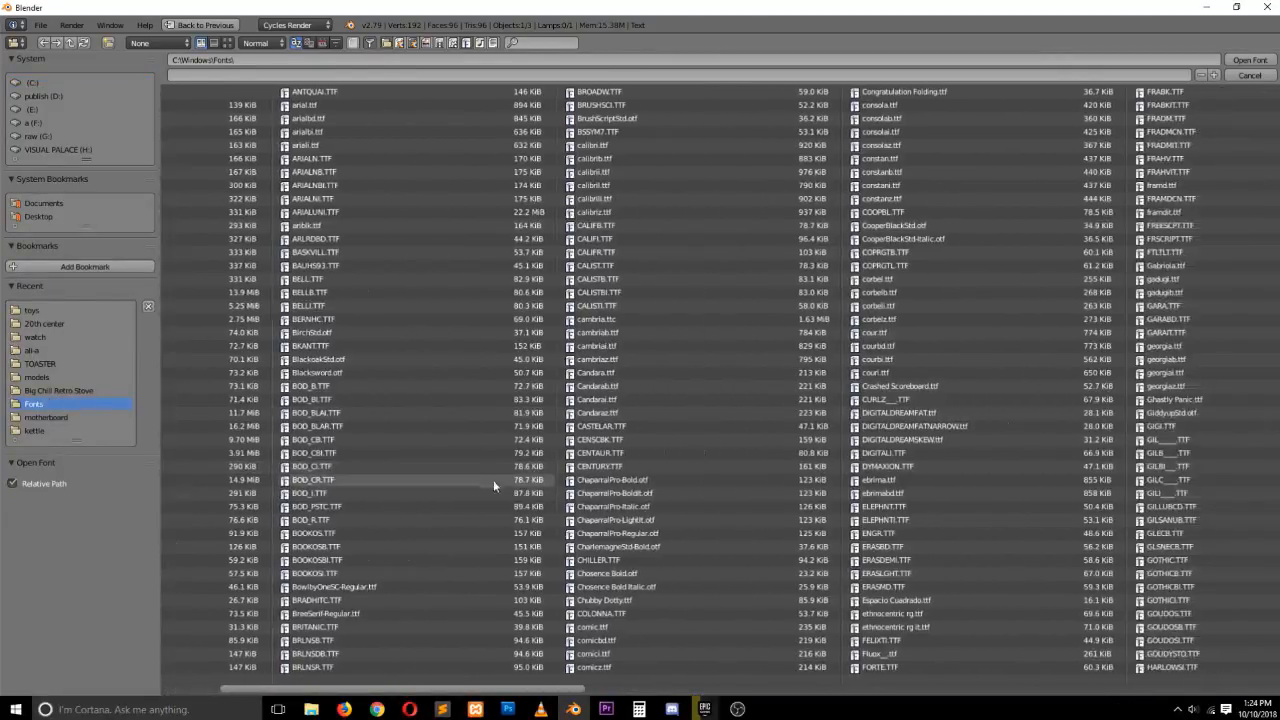
{"action": "scroll", "coordinate": [850, 162], "scroll_direction": "down", "scroll_amount": 2}
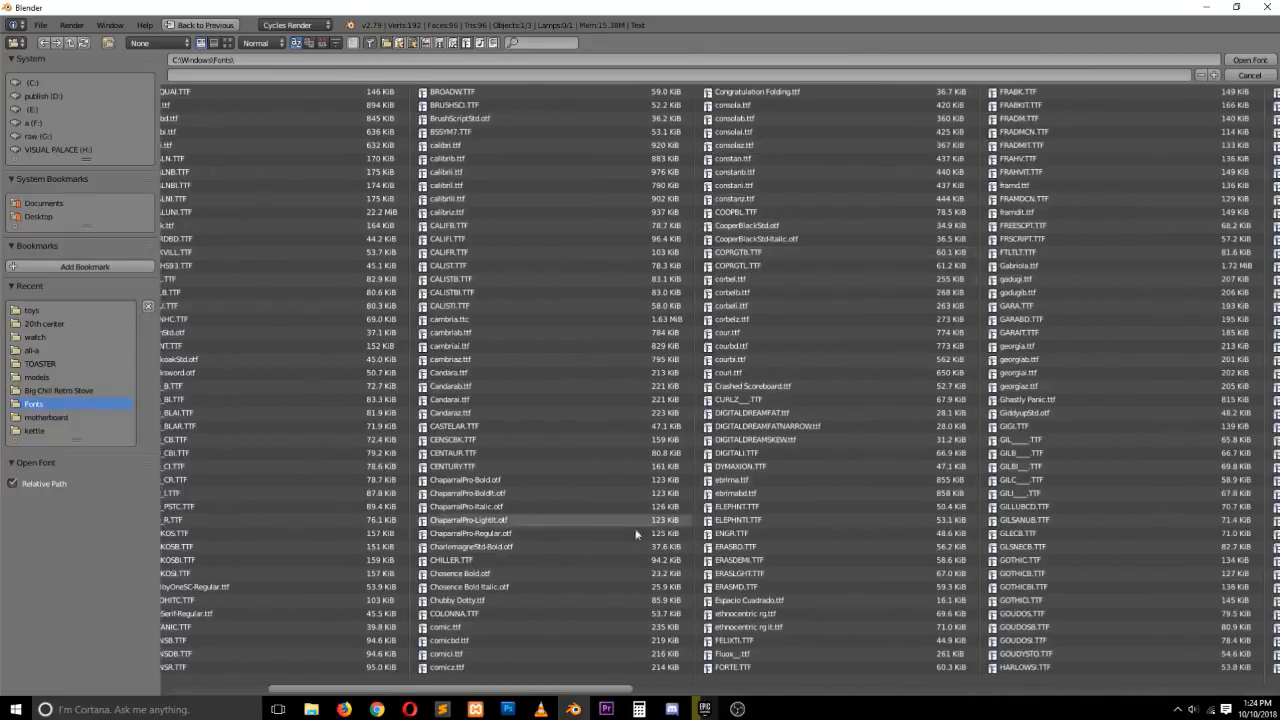
{"action": "left_click_drag", "start_coordinate": [597, 689], "coordinate": [972, 680]}
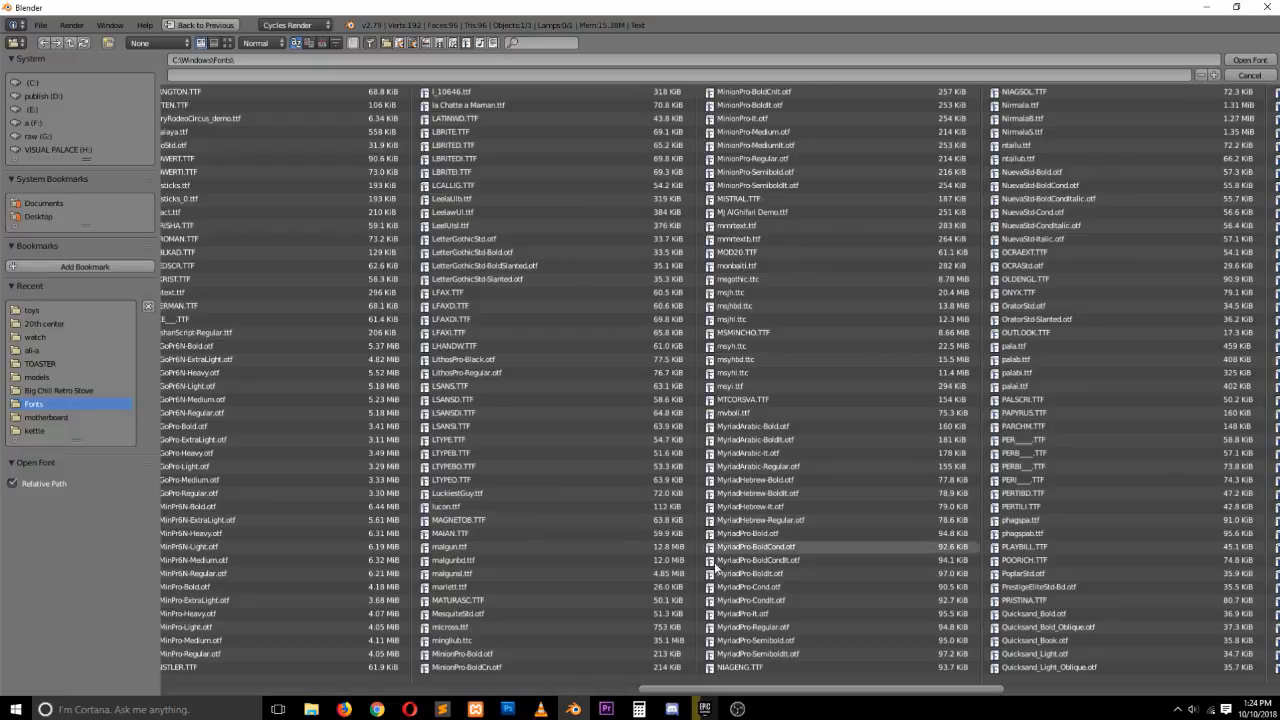
{"action": "scroll", "coordinate": [730, 580], "scroll_direction": "down", "scroll_amount": 2}
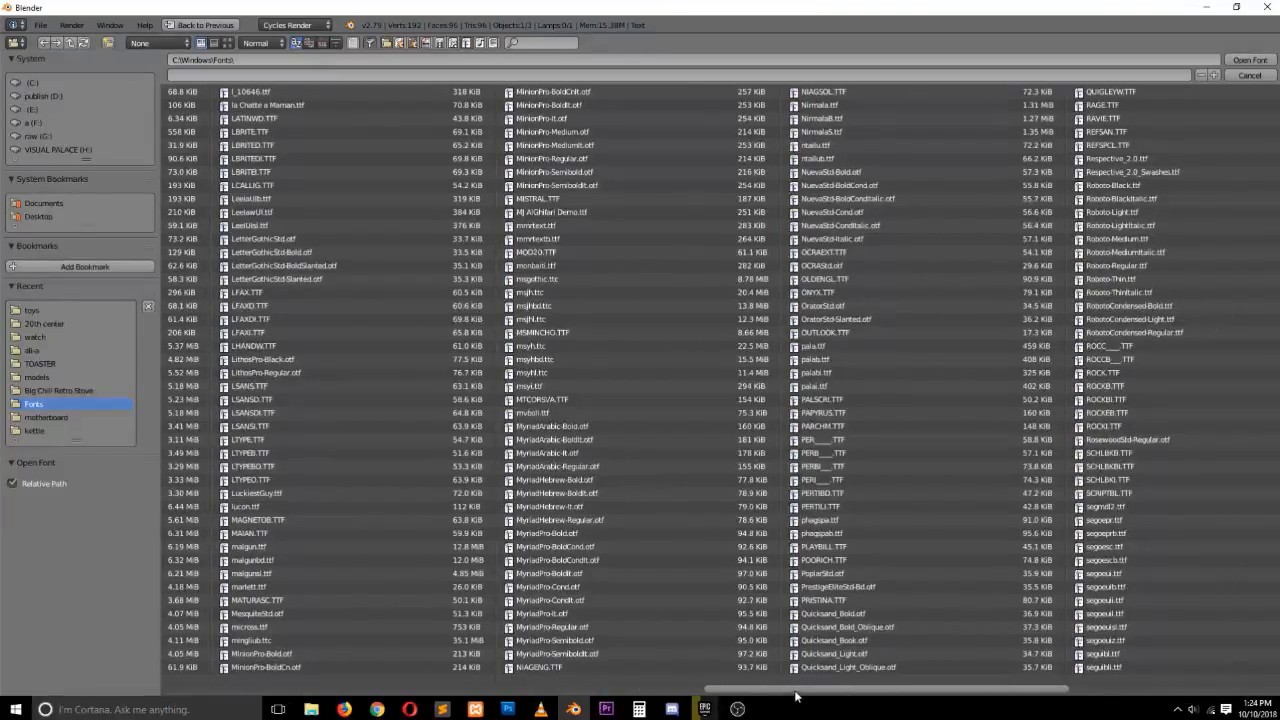
{"action": "scroll", "coordinate": [820, 690], "scroll_direction": "down", "scroll_amount": 3}
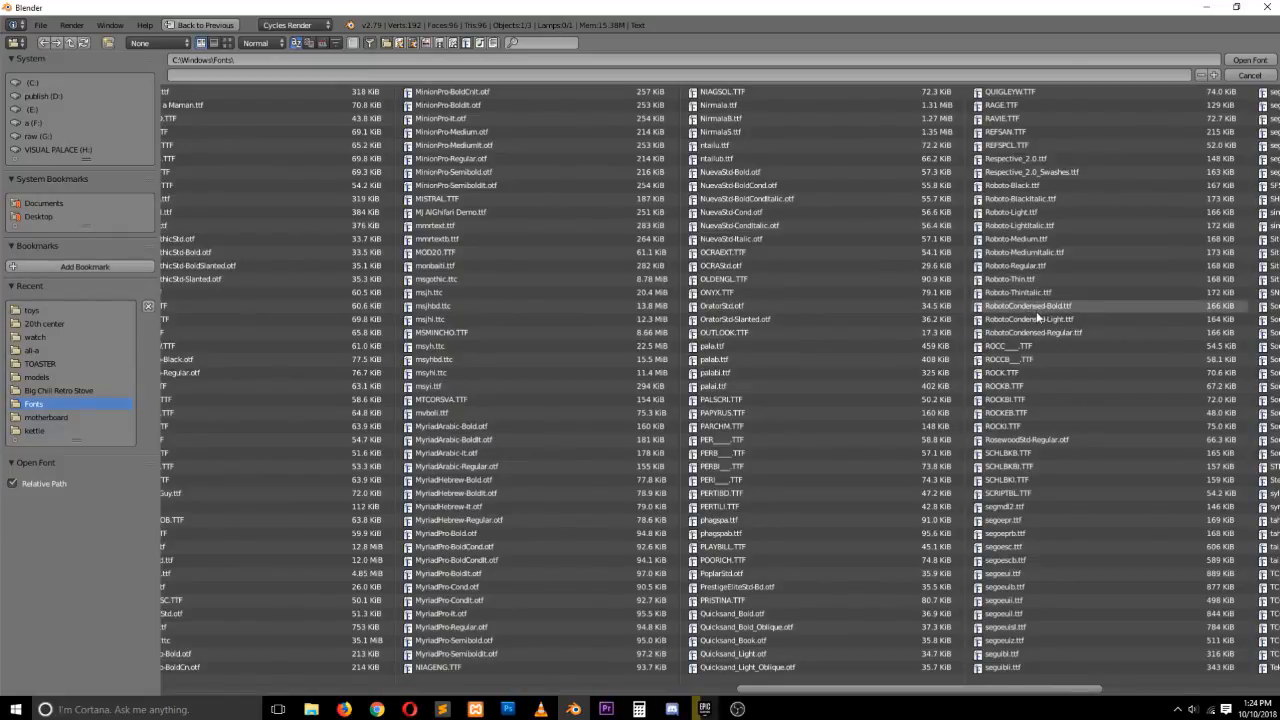
{"action": "double_click", "coordinate": [1053, 198]}
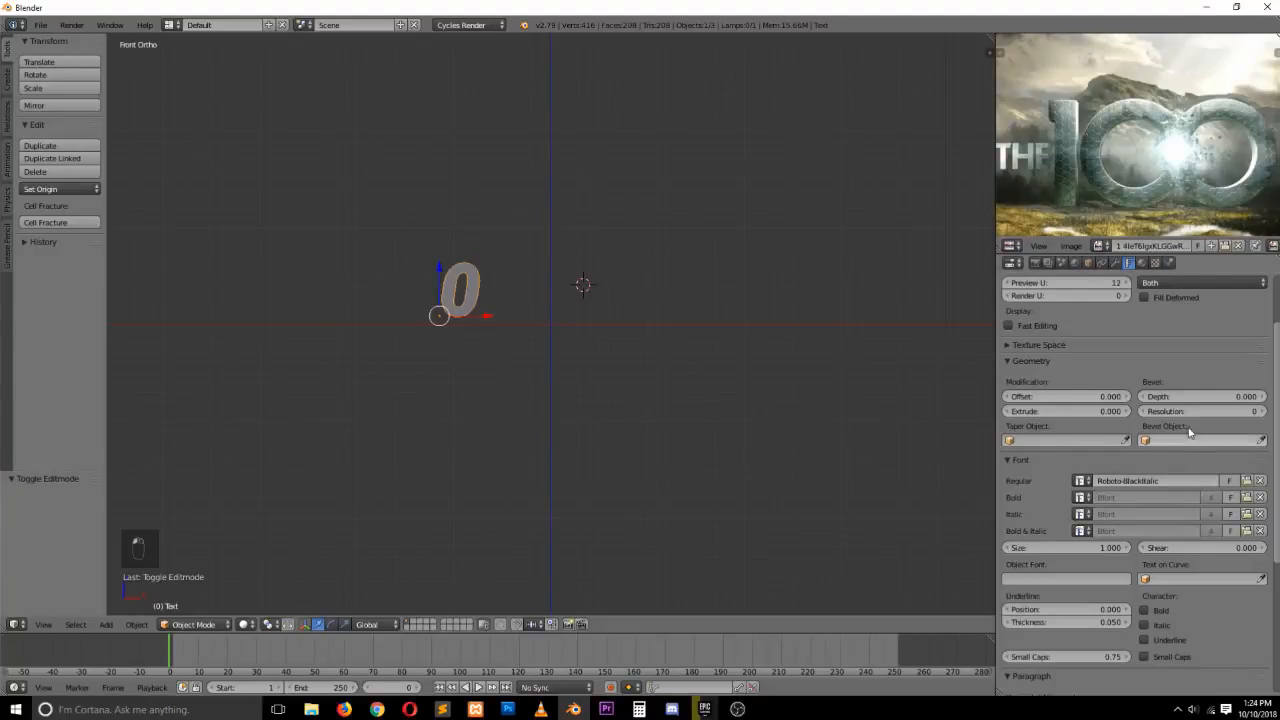
Load CooperBlackStd as the text's regular font instead
{"action": "left_click", "coordinate": [1246, 480]}
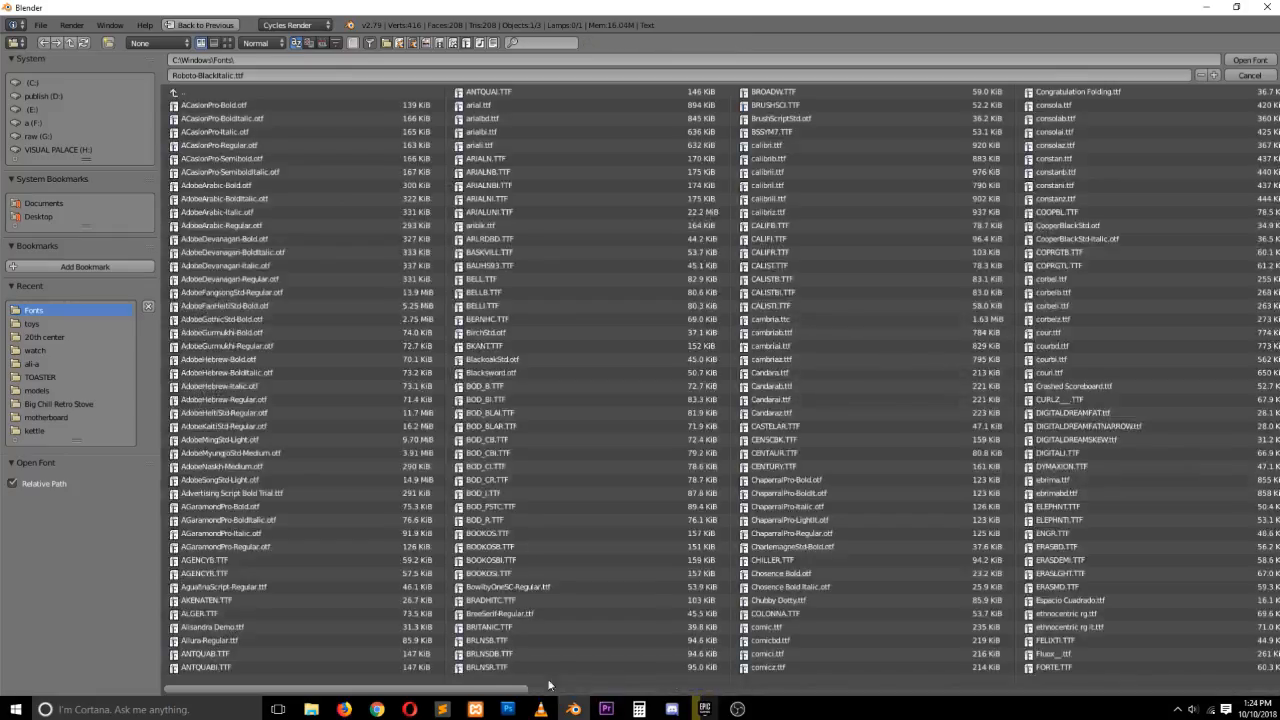
{"action": "left_click_drag", "start_coordinate": [488, 688], "coordinate": [396, 676]}
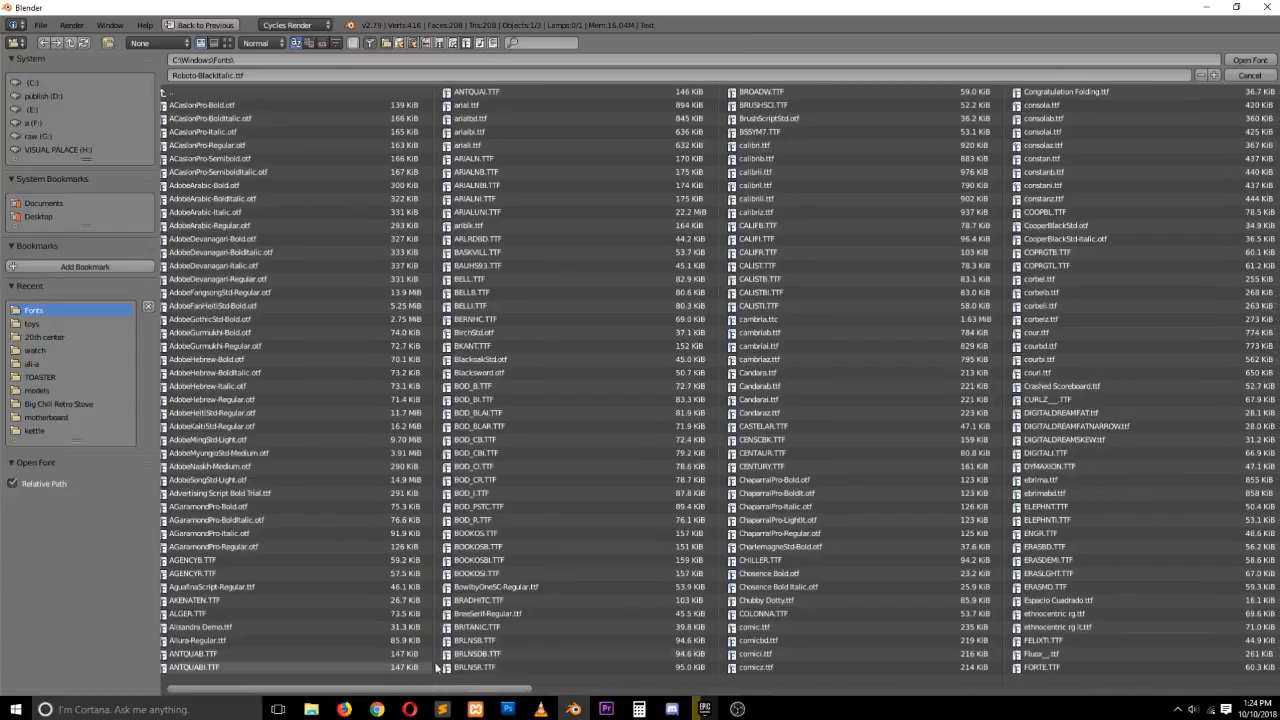
{"action": "double_click", "coordinate": [1084, 226]}
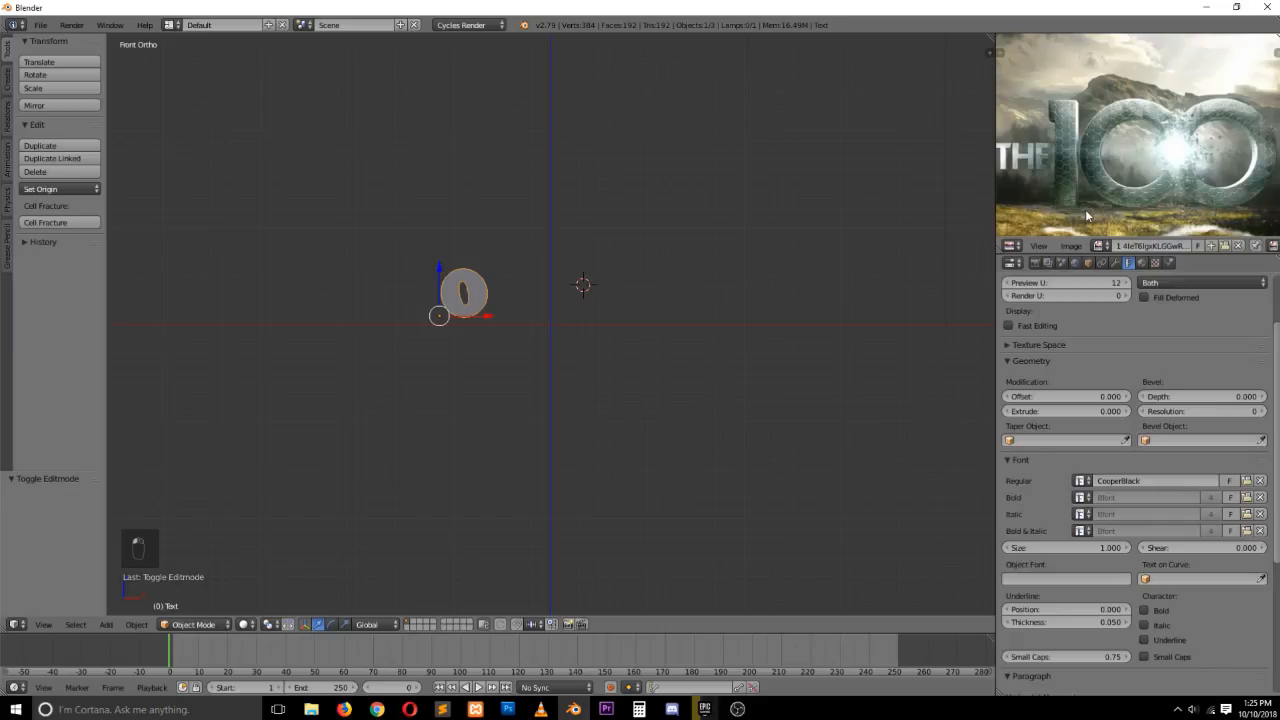
Load arialbd.ttf as the text's regular font
{"action": "left_click", "coordinate": [1245, 480]}
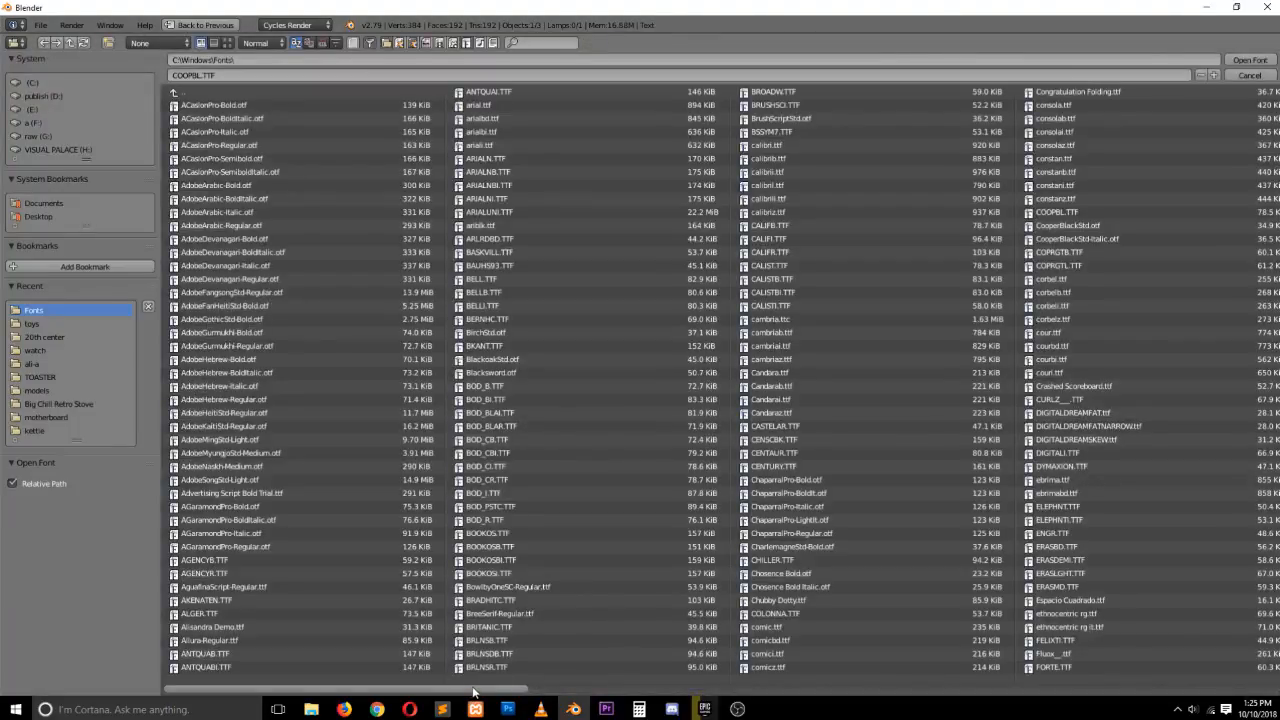
{"action": "left_click_drag", "start_coordinate": [469, 693], "coordinate": [366, 684]}
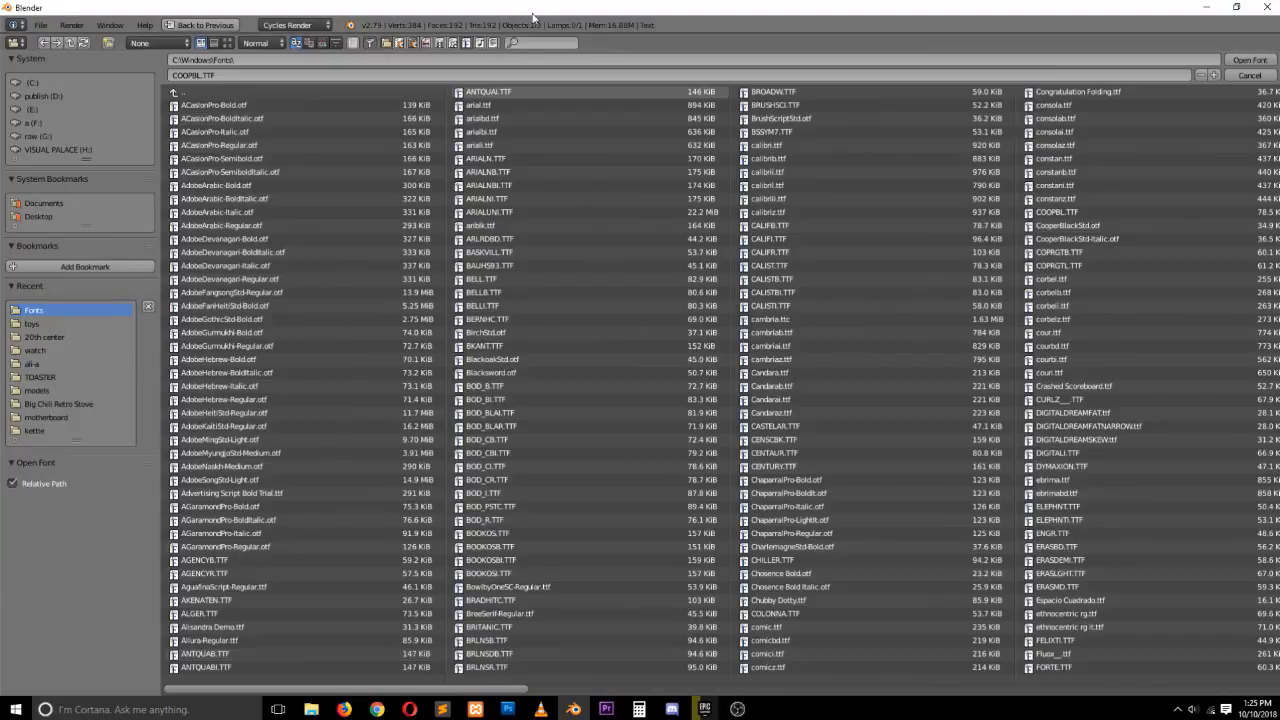
{"action": "double_click", "coordinate": [488, 119]}
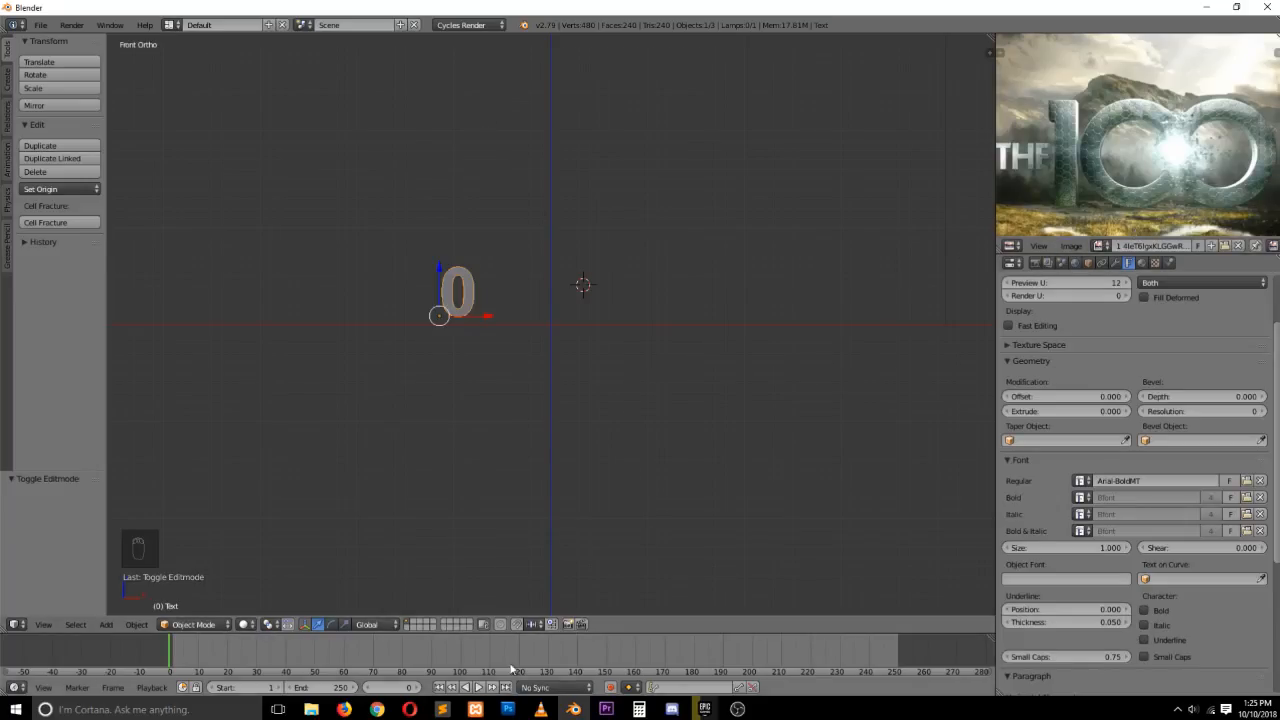
Switch to Photoshop and add a text layer reading "the 100" above the reference logo
{"action": "left_click", "coordinate": [509, 709]}
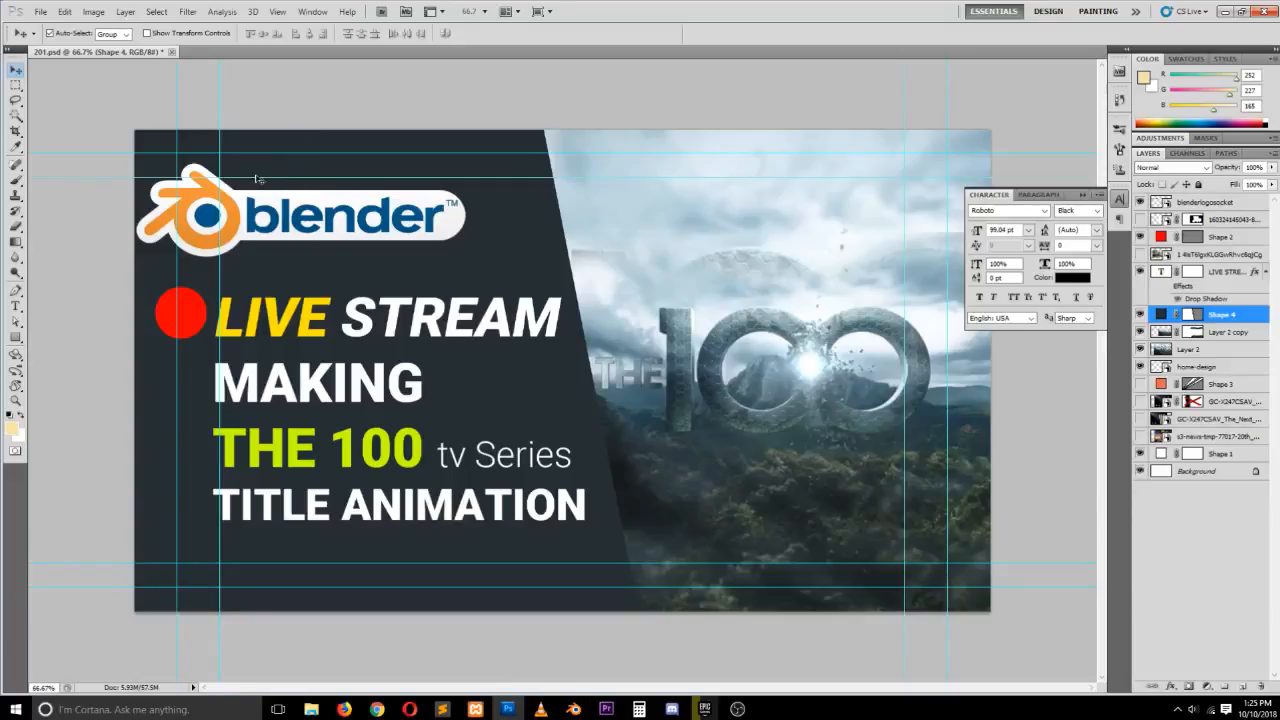
{"action": "key", "text": "t"}
{"action": "left_click", "coordinate": [157, 33]}
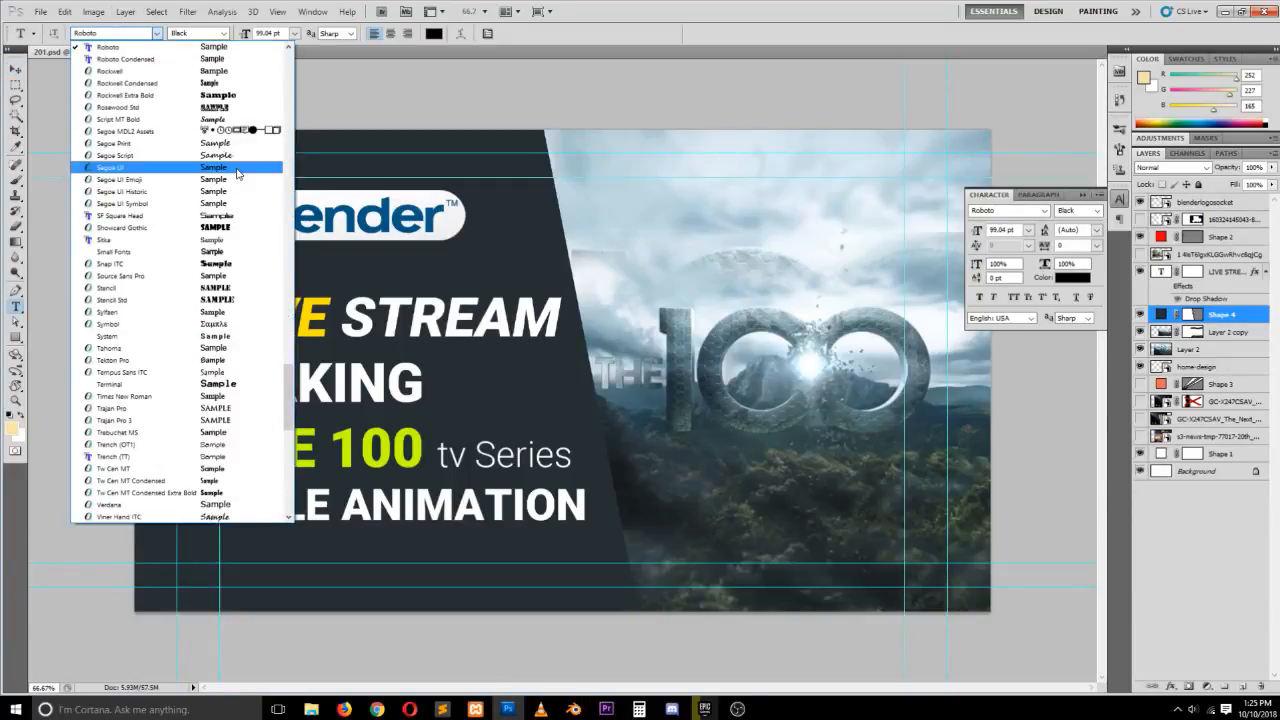
{"action": "scroll", "coordinate": [256, 146], "scroll_direction": "up", "scroll_amount": 12}
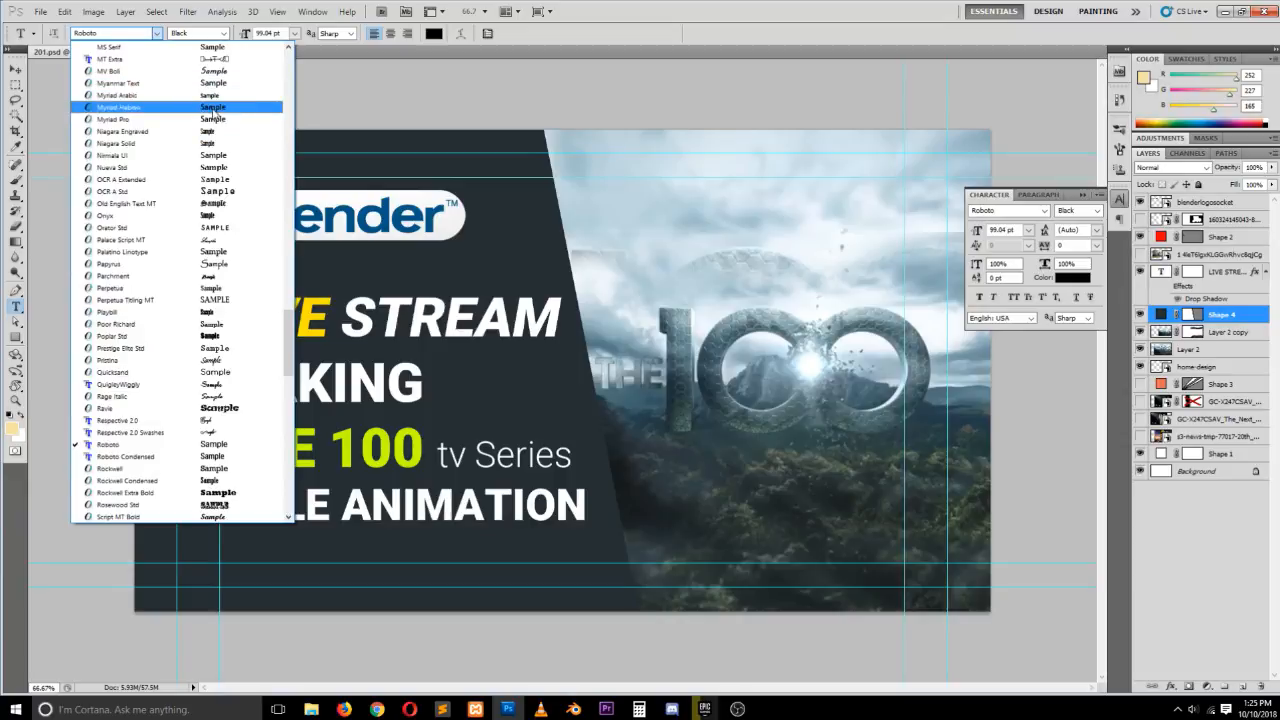
{"action": "scroll", "coordinate": [216, 116], "scroll_direction": "up", "scroll_amount": 2}
{"action": "left_click", "coordinate": [687, 225]}
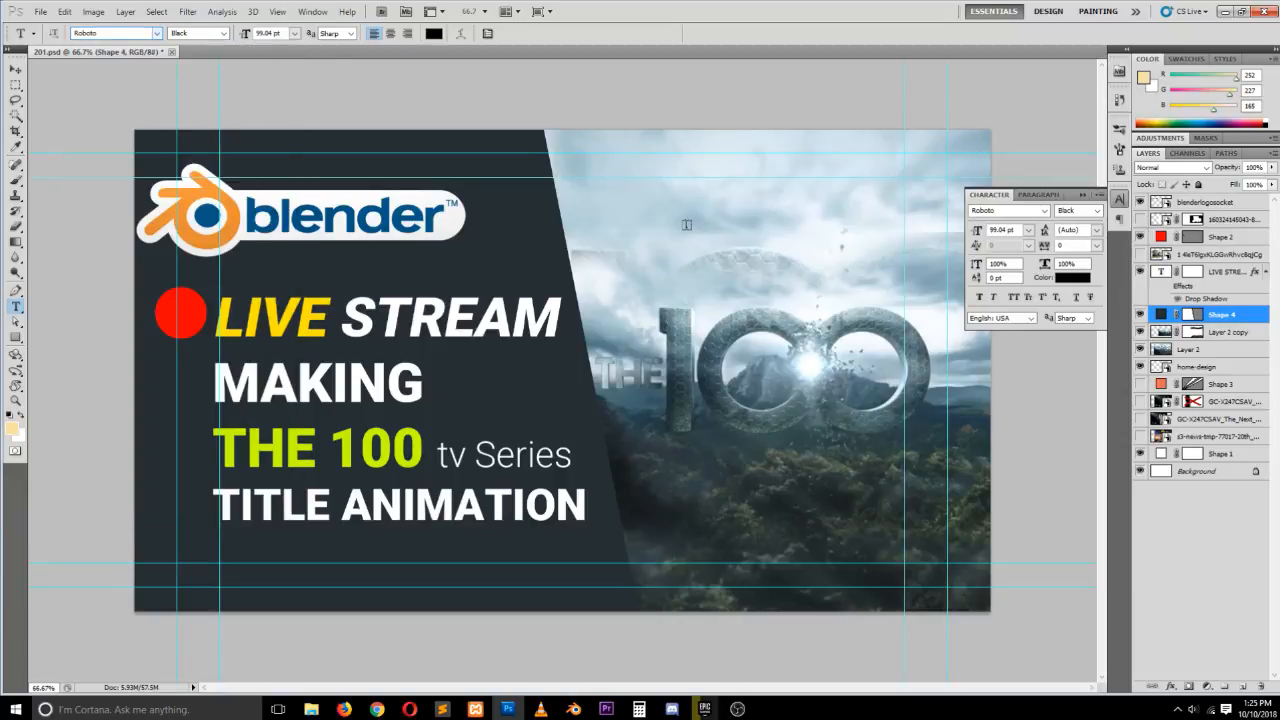
{"action": "left_click", "coordinate": [646, 234]}
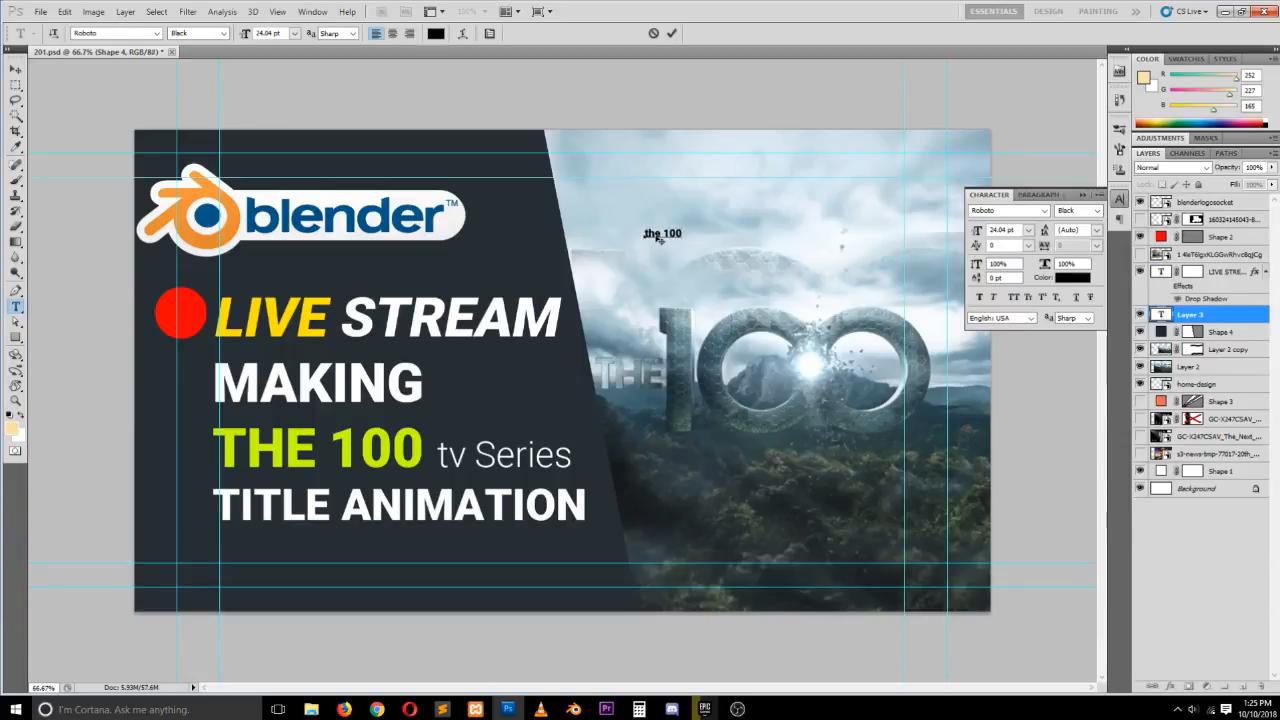
{"action": "key", "text": "ctrl+t"}
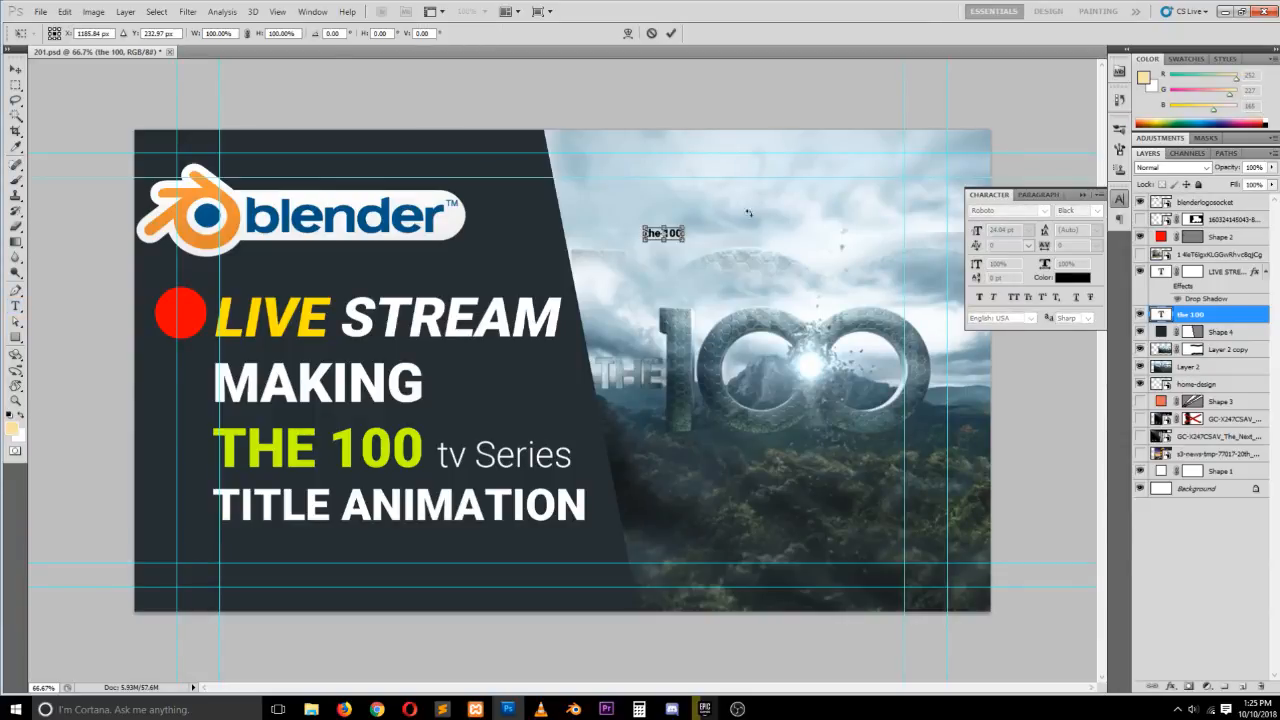
{"action": "left_click_drag", "start_coordinate": [686, 242], "coordinate": [857, 340]}
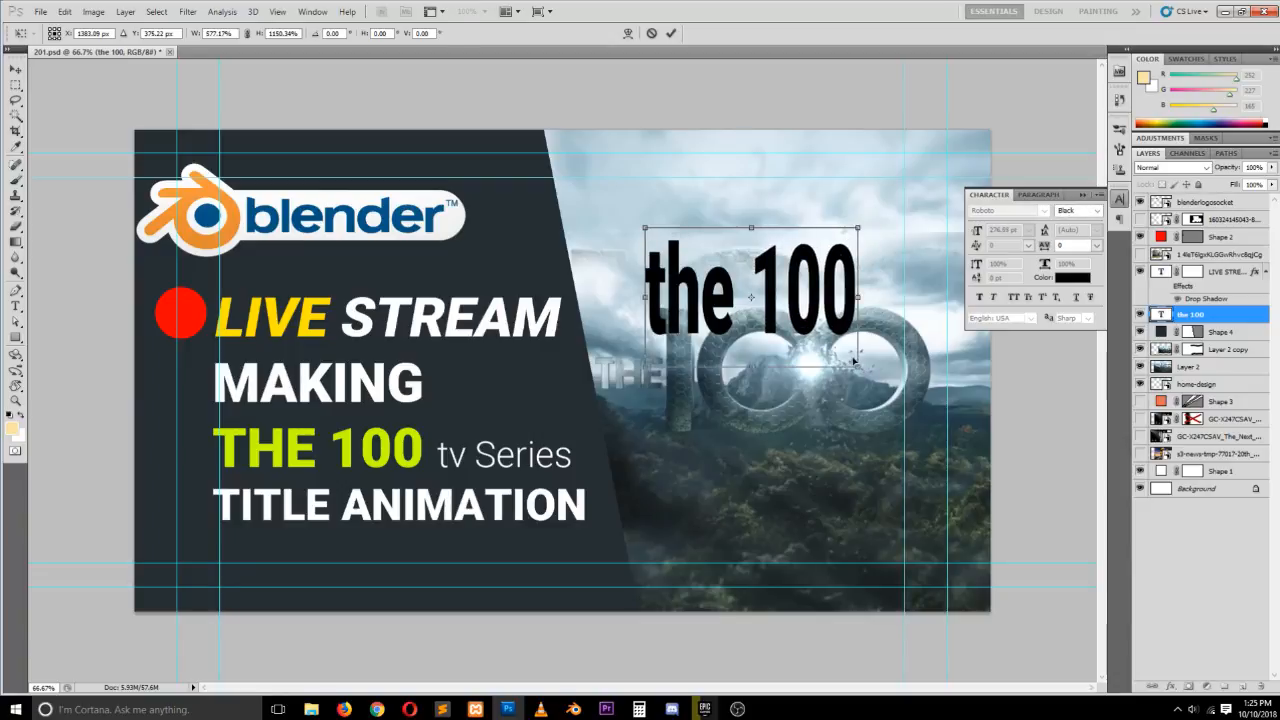
{"action": "key", "text": "Return"}
{"action": "key", "text": "ctrl+z"}
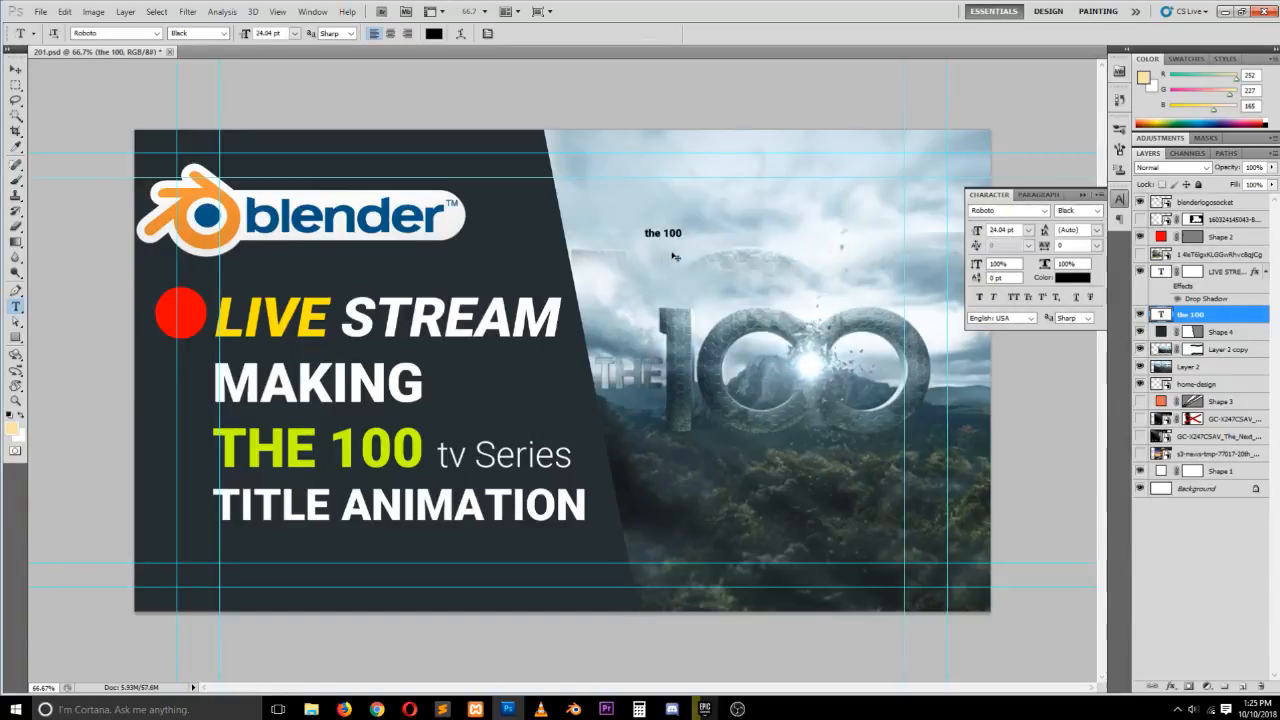
Scale the "the 100" text up to about 140 pt with Free Transform
{"action": "key", "text": "ctrl+t"}
{"action": "left_click_drag", "start_coordinate": [688, 240], "coordinate": [858, 302]}
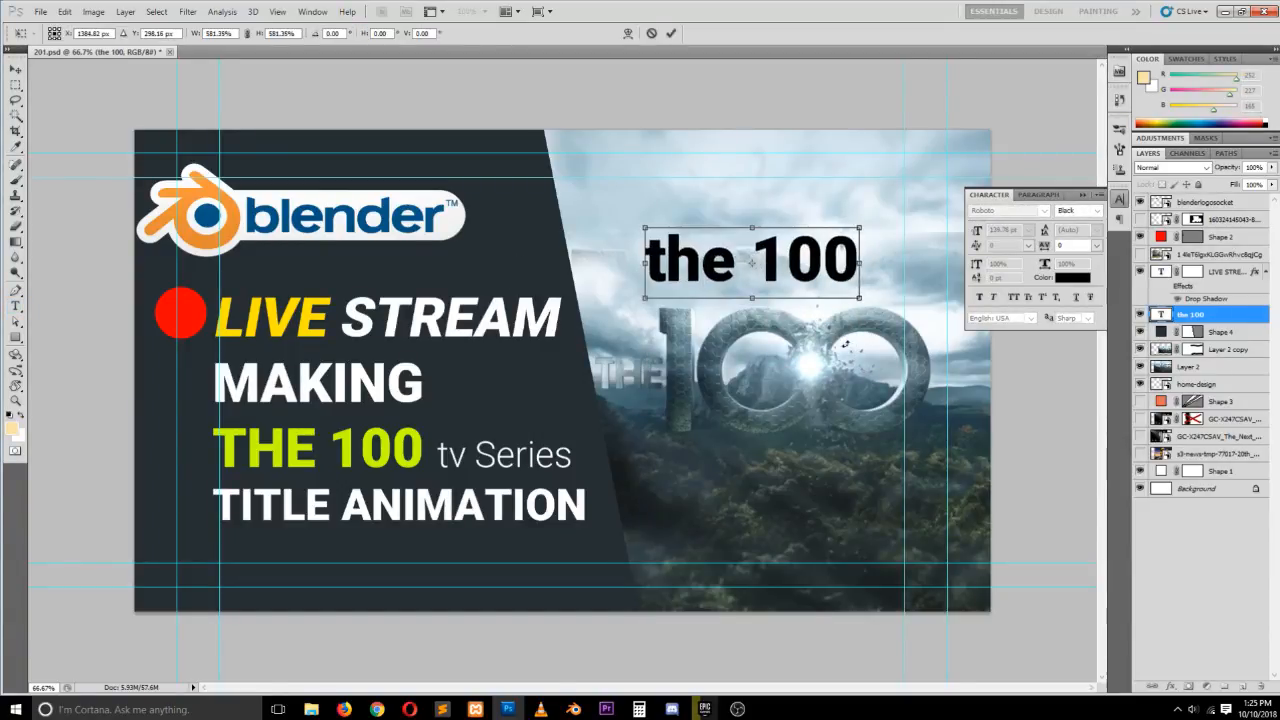
{"action": "key", "text": "Return"}
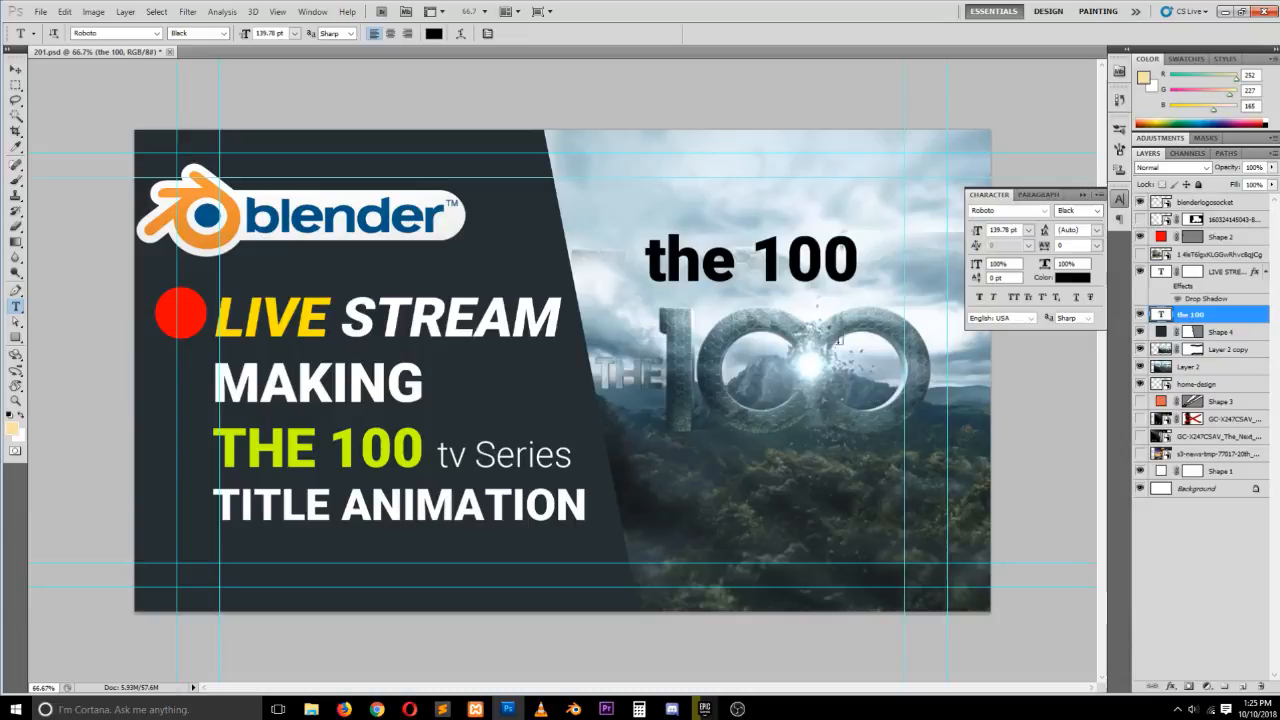
Preview a series of fonts on the "the 100" text layer against the reference logo, ending on Berlin Sans FB Regular
{"action": "left_click", "coordinate": [156, 34]}
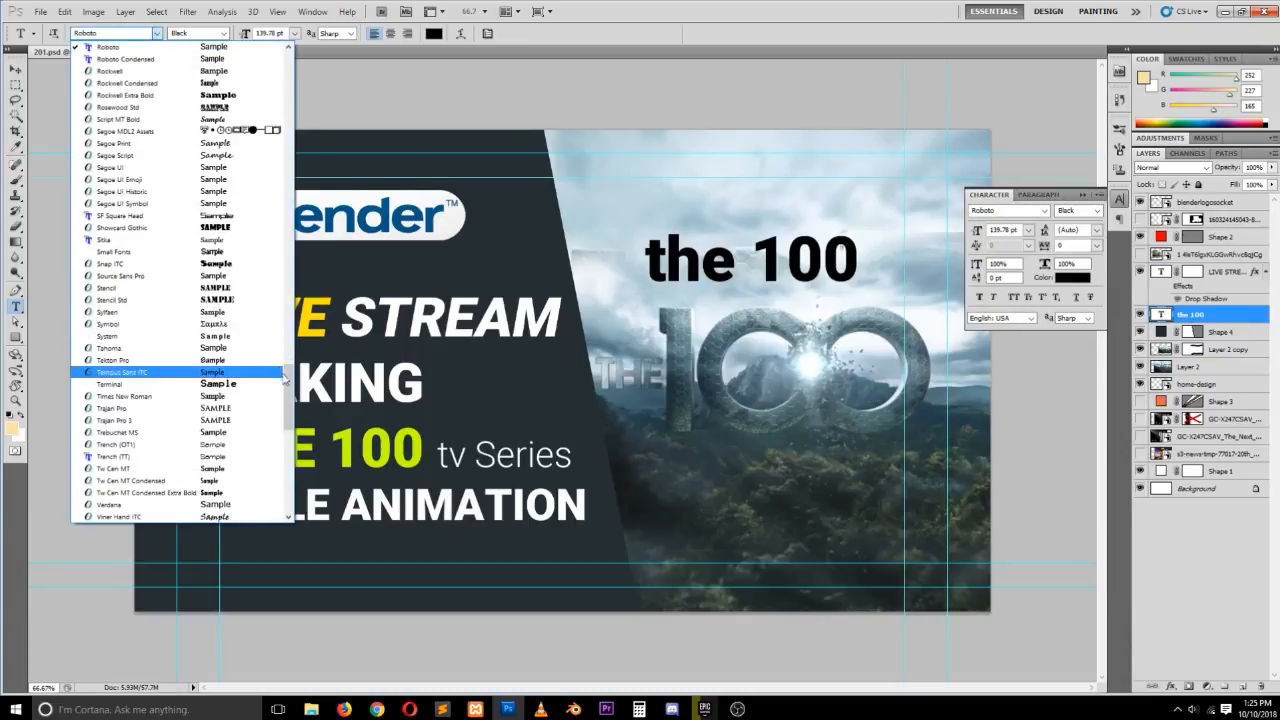
{"action": "left_click_drag", "start_coordinate": [288, 376], "coordinate": [266, 57]}
{"action": "left_click", "coordinate": [242, 47]}
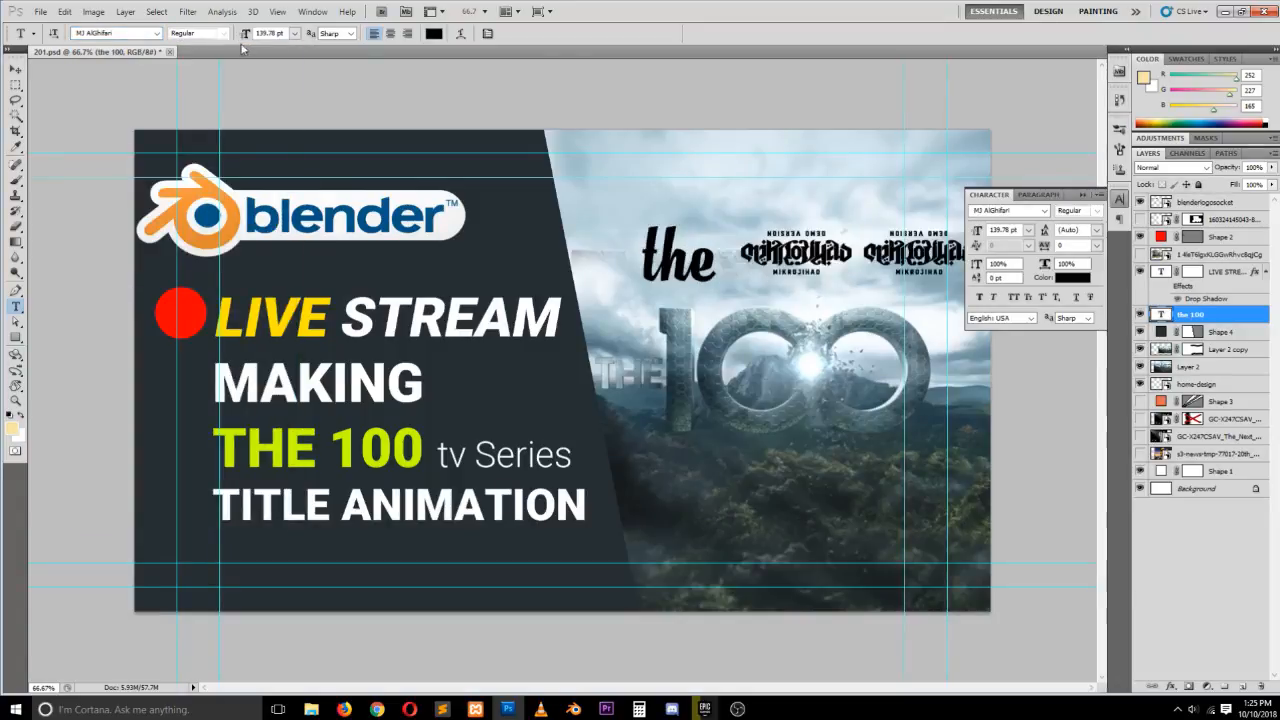
{"action": "key", "text": "Down"}
{"action": "key", "text": "Down"}
{"action": "key", "text": "Down"}
{"action": "key", "text": "Down"}
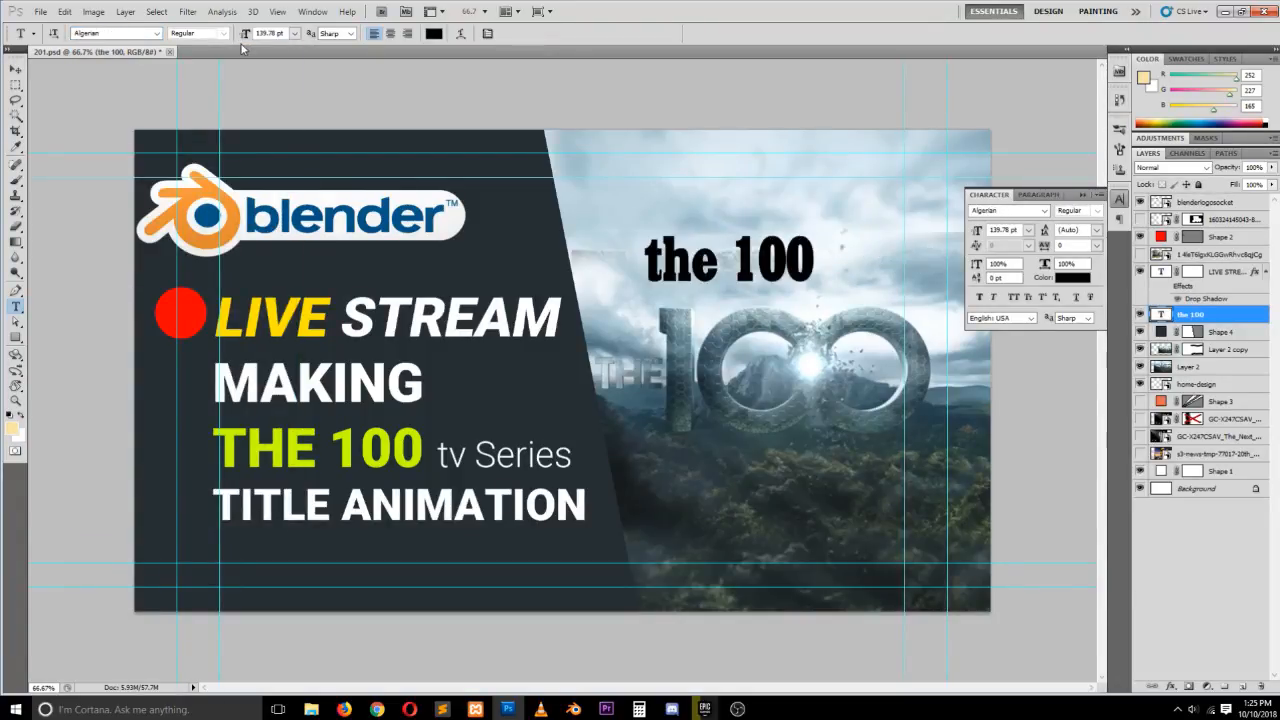
{"action": "key", "text": "Down"}
{"action": "key", "text": "Down"}
{"action": "key", "text": "Down"}
{"action": "key", "text": "Down"}
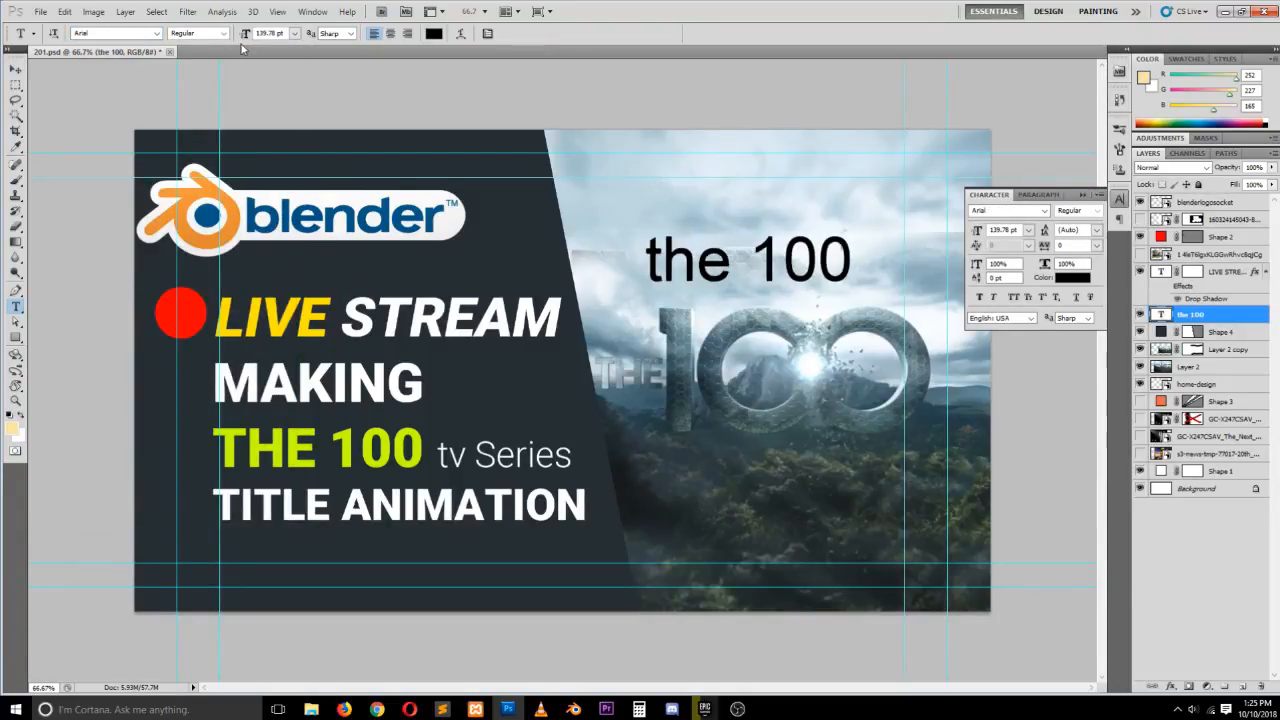
{"action": "key", "text": "Down"}
{"action": "key", "text": "Down"}
{"action": "key", "text": "Down"}
{"action": "key", "text": "Down"}
{"action": "key", "text": "Down"}
{"action": "key", "text": "Down"}
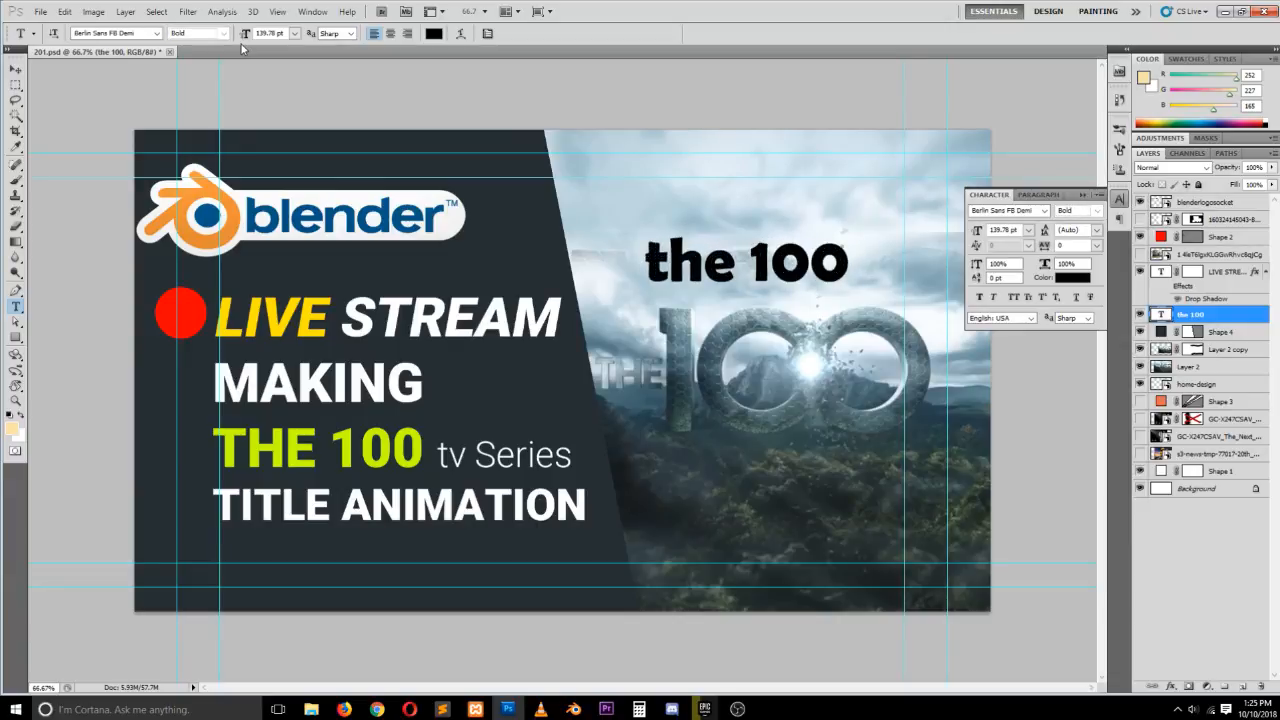
{"action": "key", "text": "Down"}
{"action": "key", "text": "Up"}
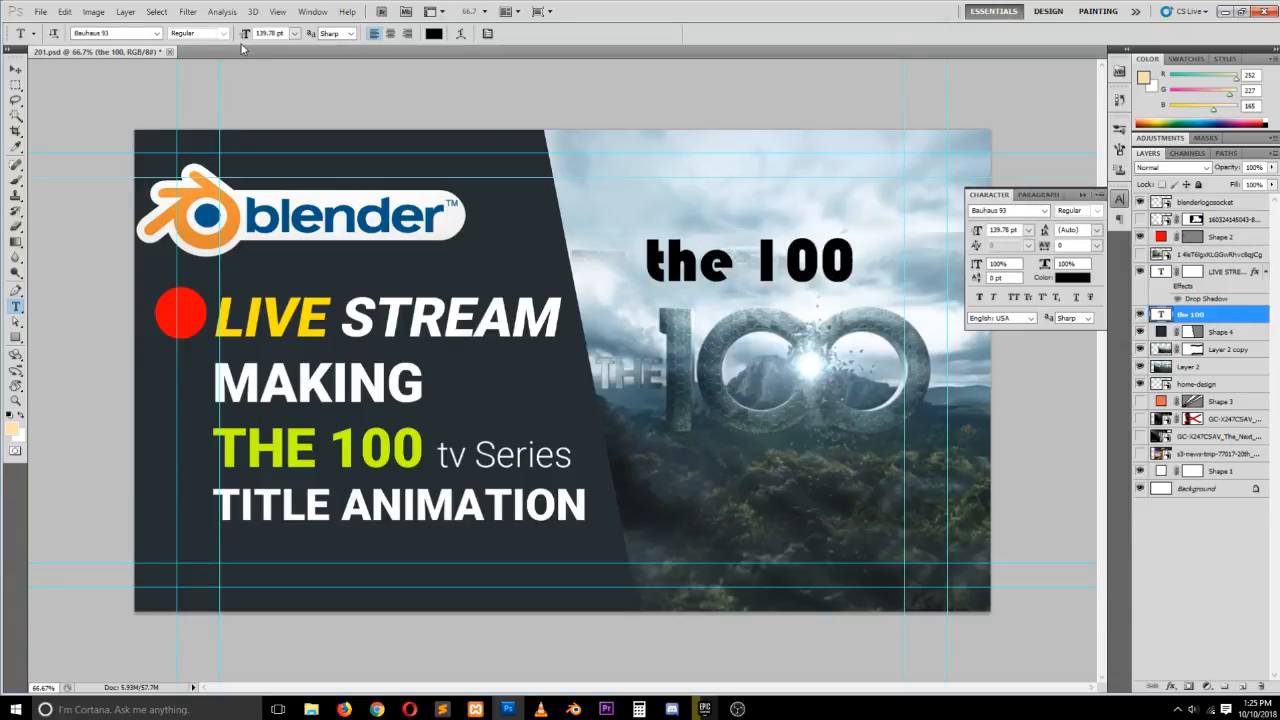
{"action": "key", "text": "Down"}
{"action": "key", "text": "Down"}
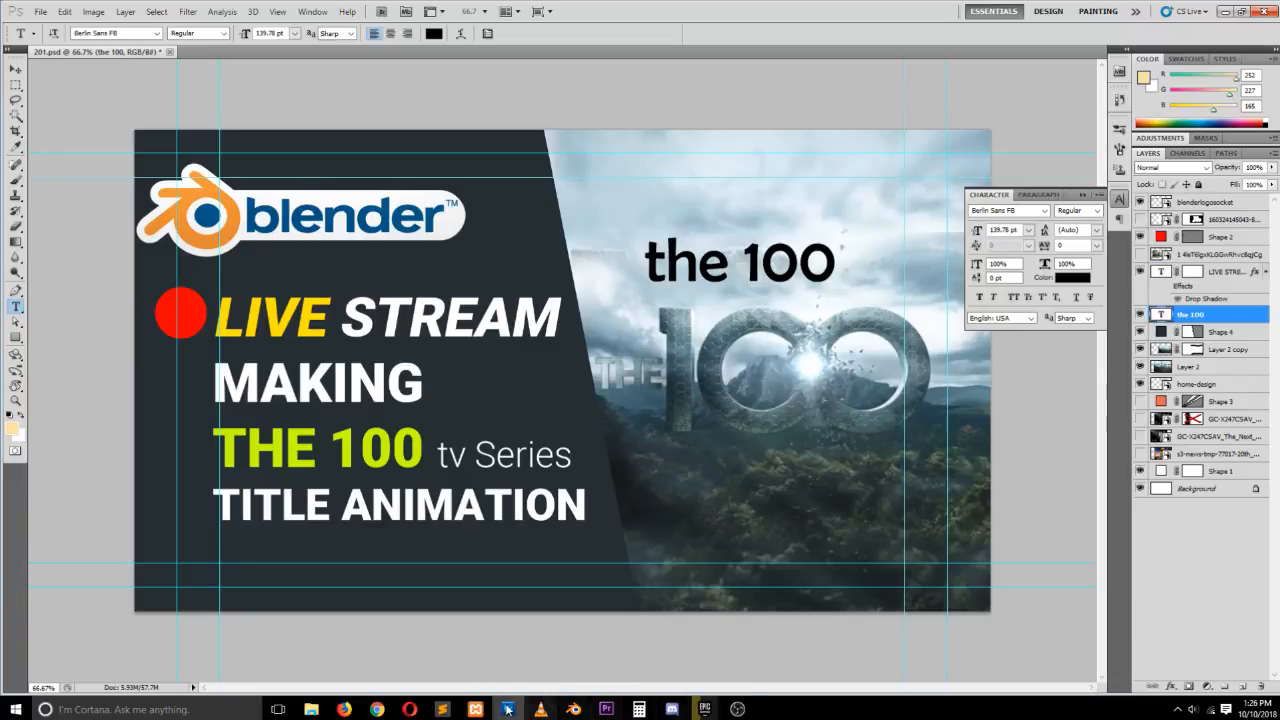
Switch to Blender and load BERNHC.TTF as the text's regular font
{"action": "left_click", "coordinate": [573, 709]}
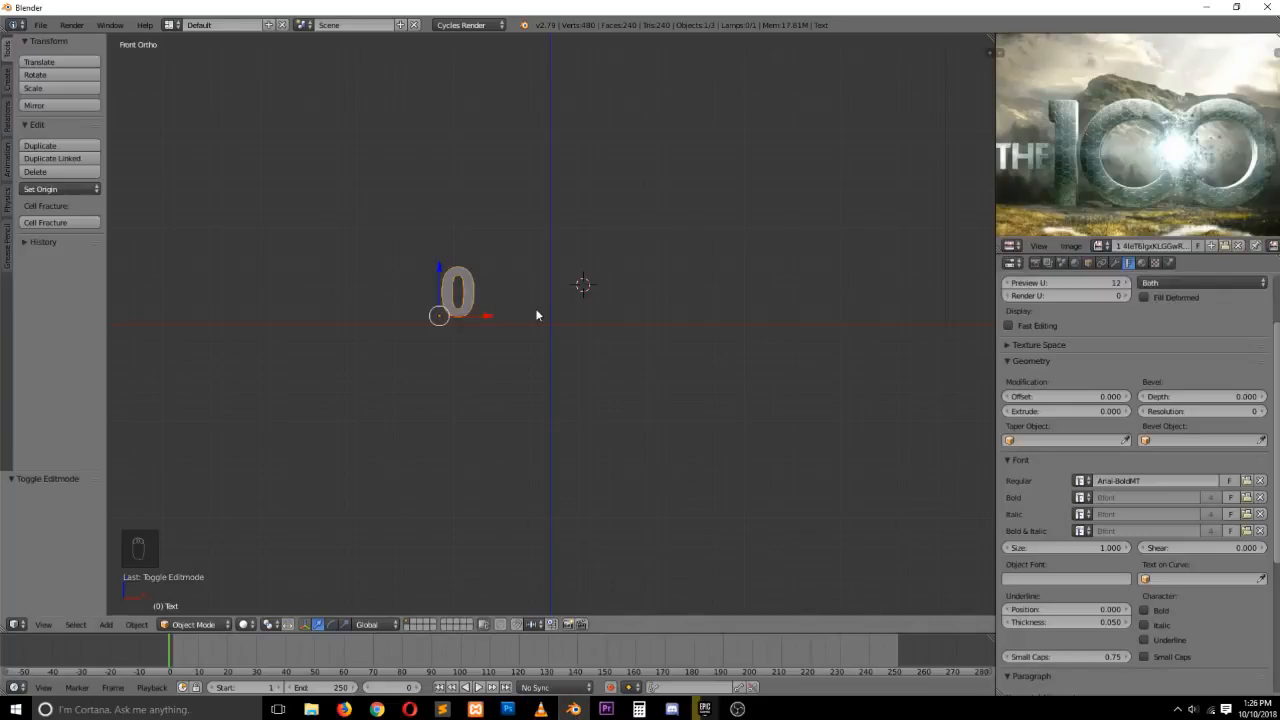
{"action": "left_click", "coordinate": [1247, 481]}
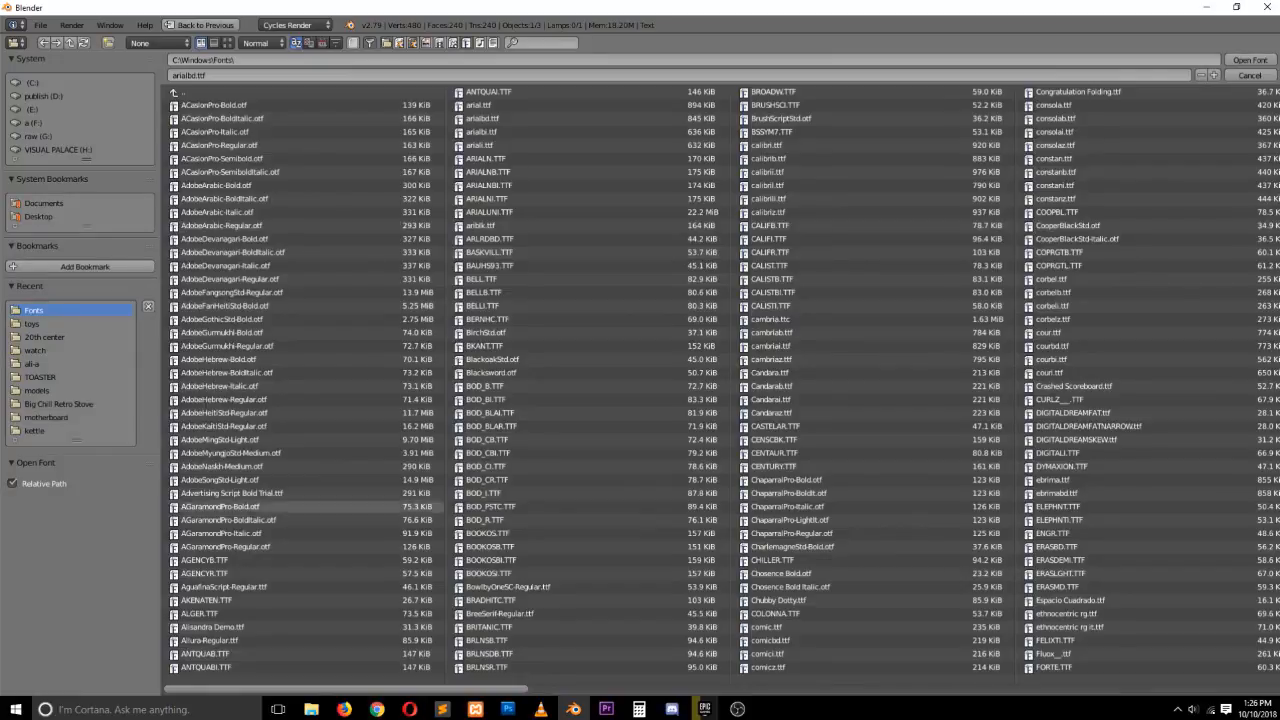
{"action": "left_click", "coordinate": [344, 709]}
{"action": "left_click", "coordinate": [344, 709]}
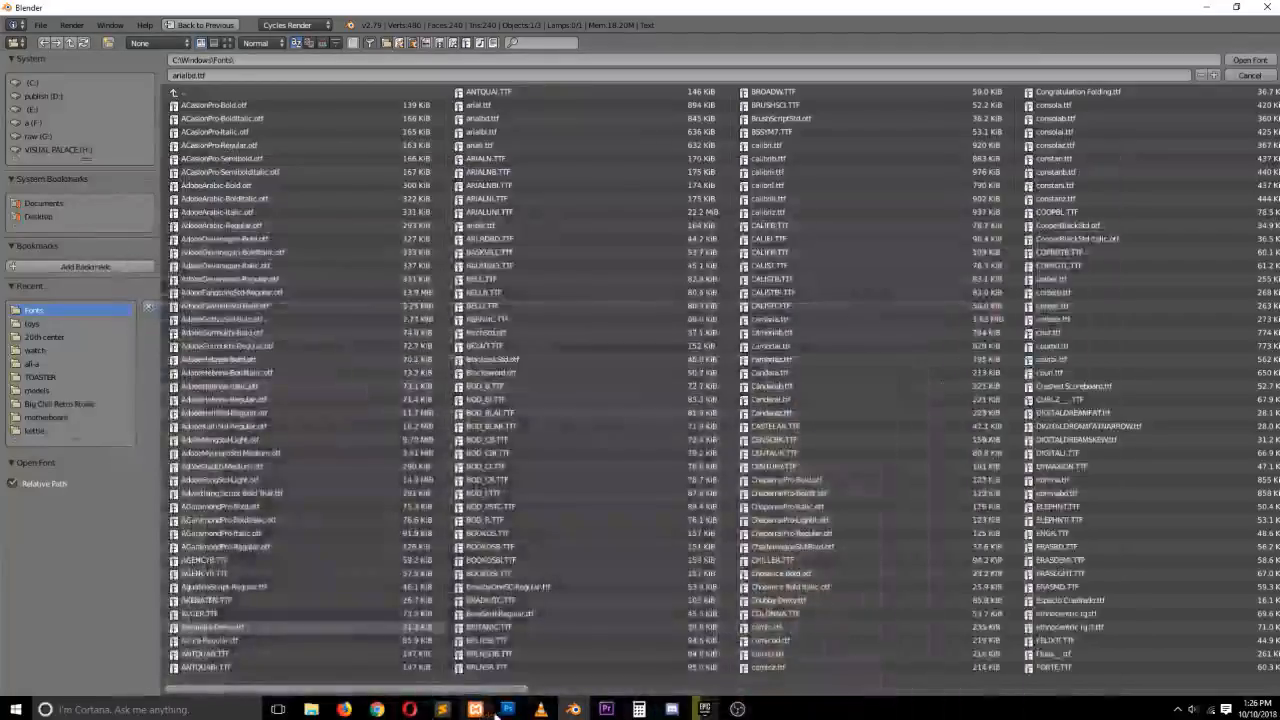
{"action": "left_click", "coordinate": [507, 709]}
{"action": "left_click", "coordinate": [507, 709]}
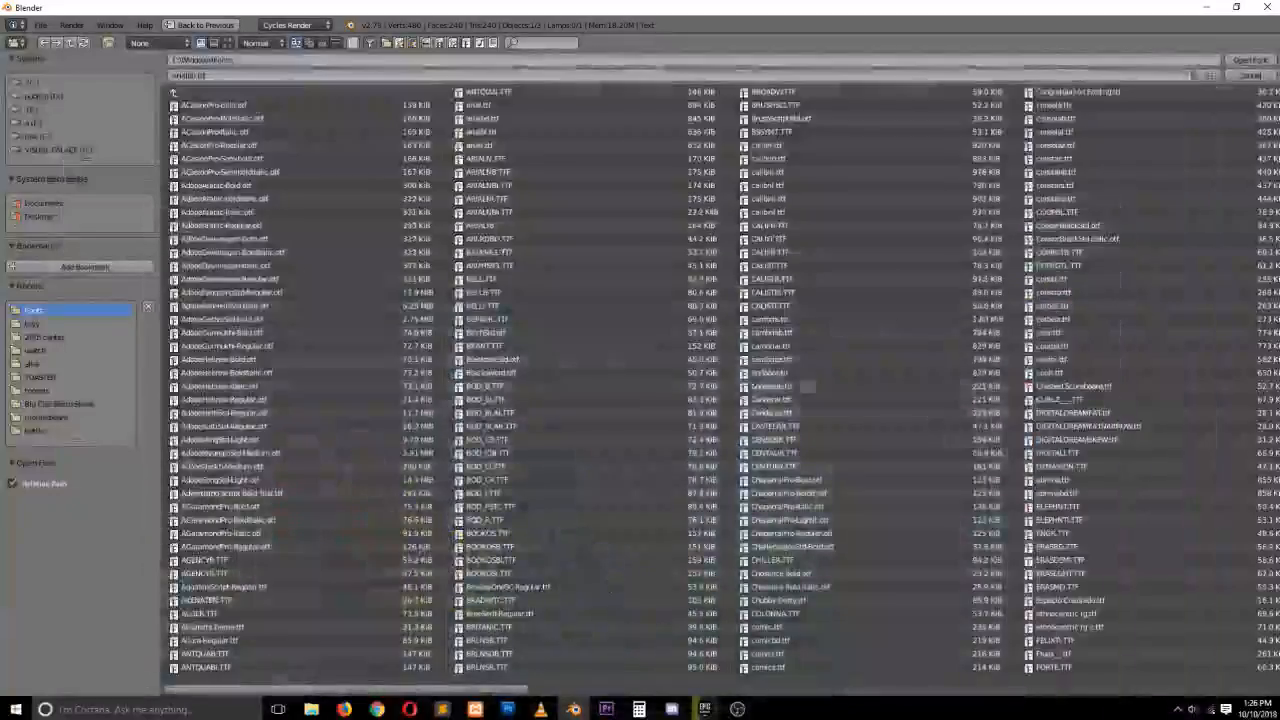
{"action": "double_click", "coordinate": [498, 318]}
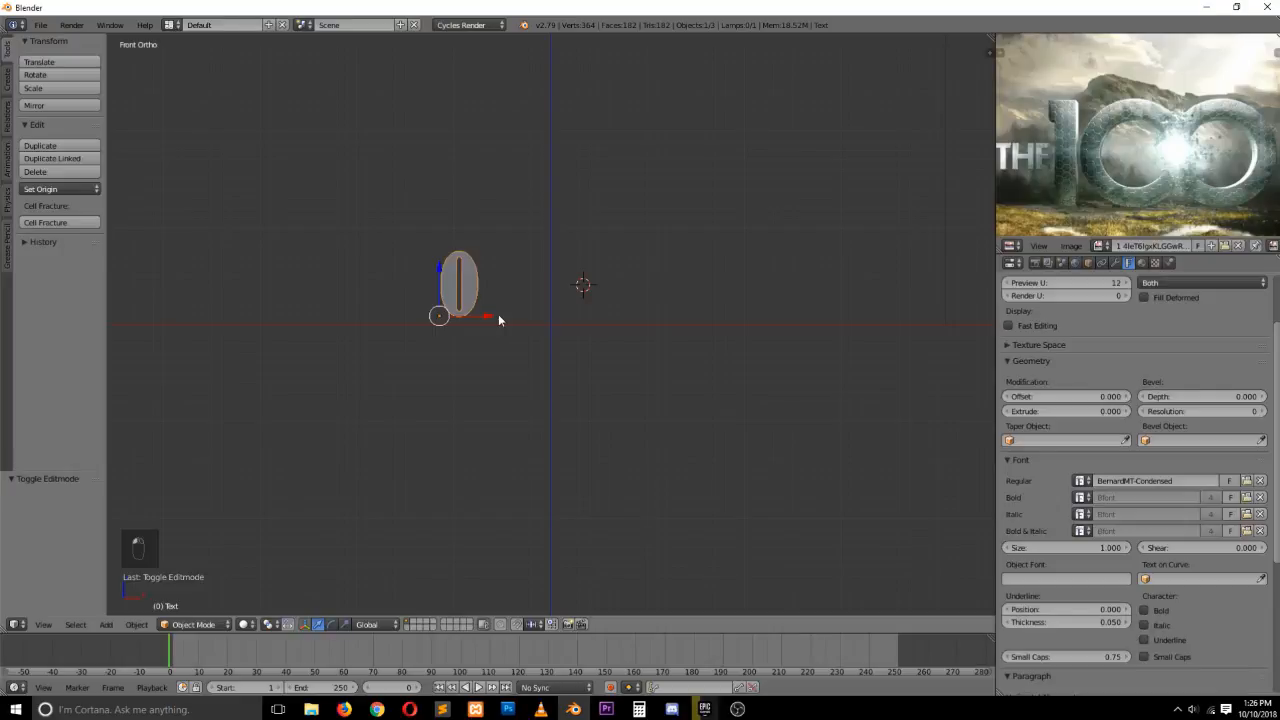
Load BRLNSB.TTF as the text's regular font
{"action": "left_click", "coordinate": [1248, 481]}
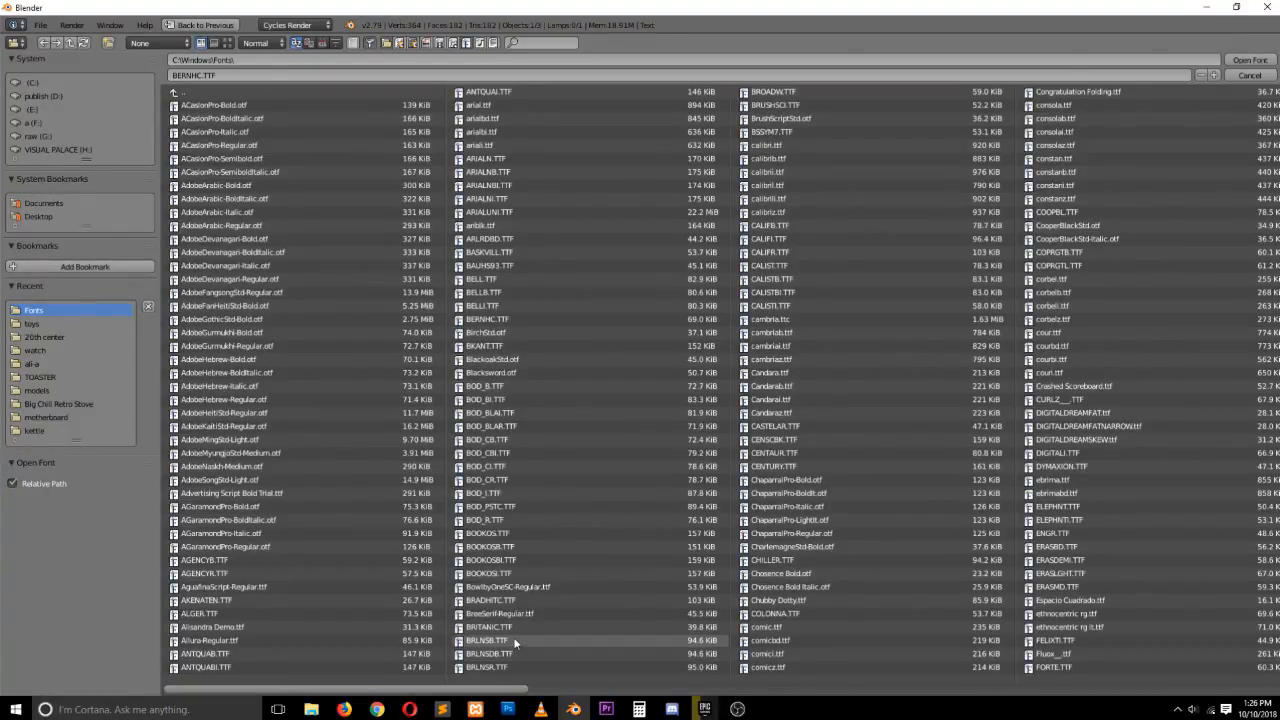
{"action": "double_click", "coordinate": [487, 640]}
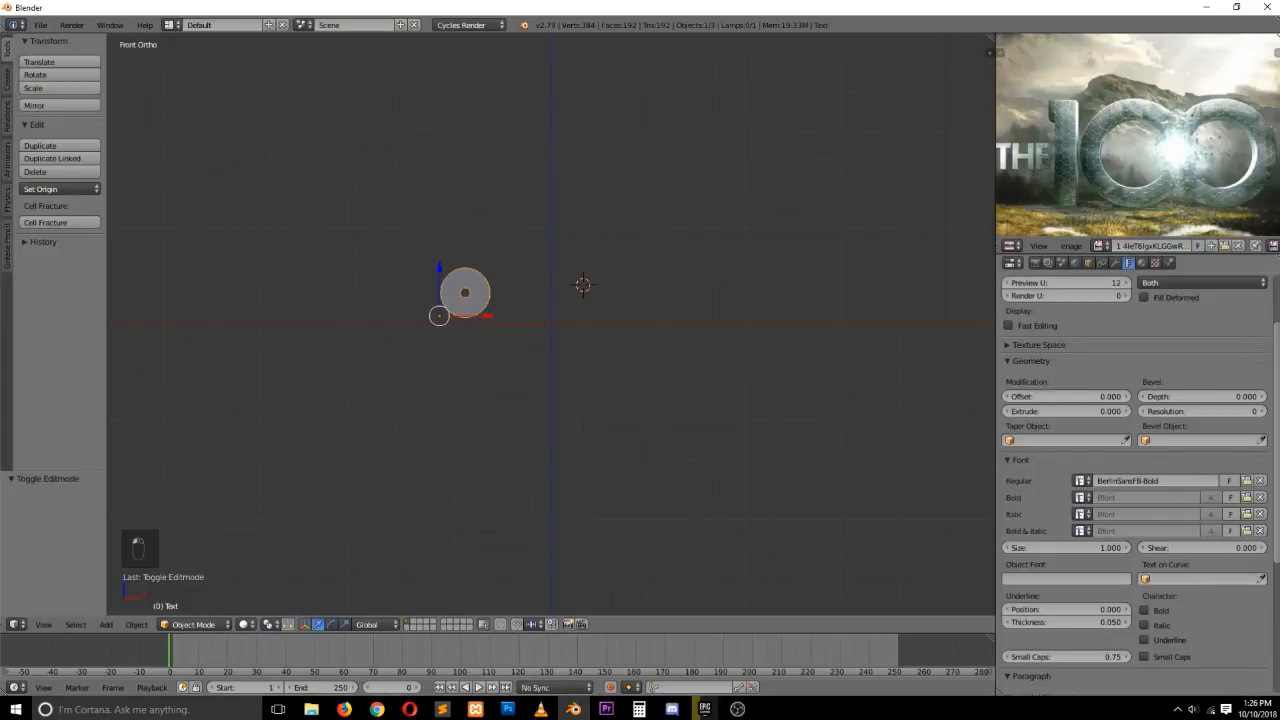
Load BRLNSR.TTF as the text's regular font
{"action": "left_click", "coordinate": [1246, 481]}
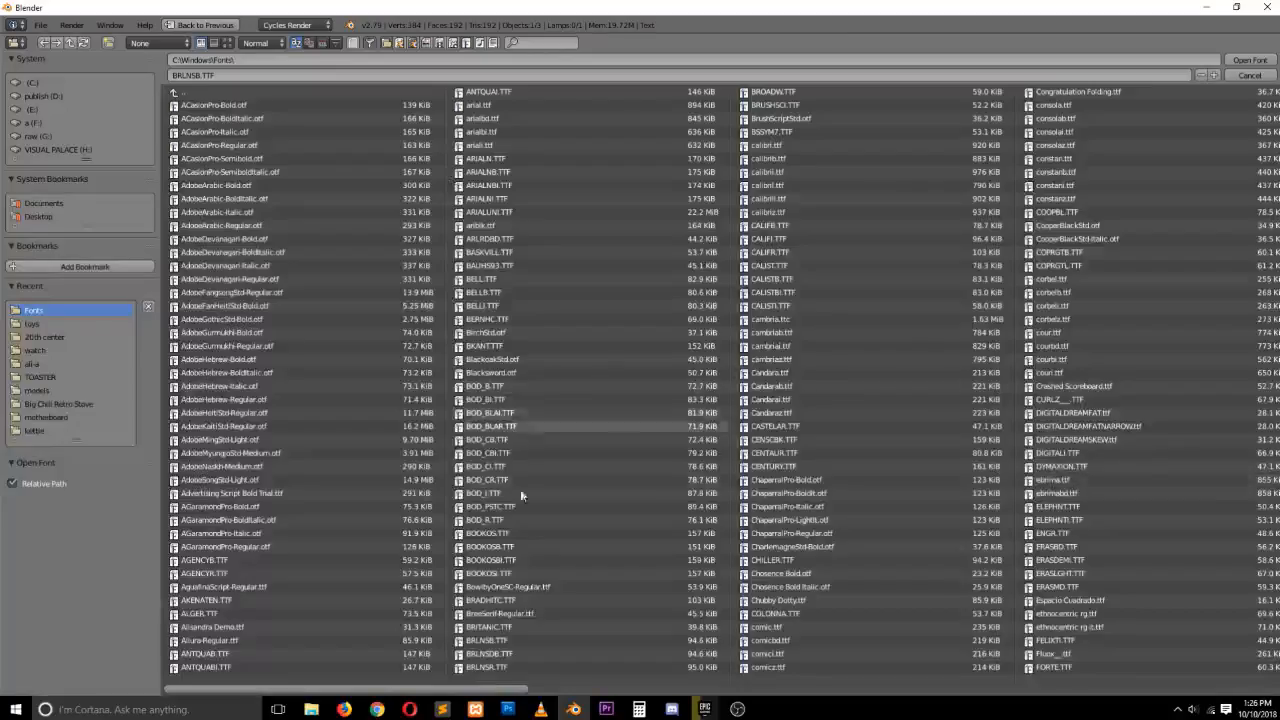
{"action": "double_click", "coordinate": [497, 668]}
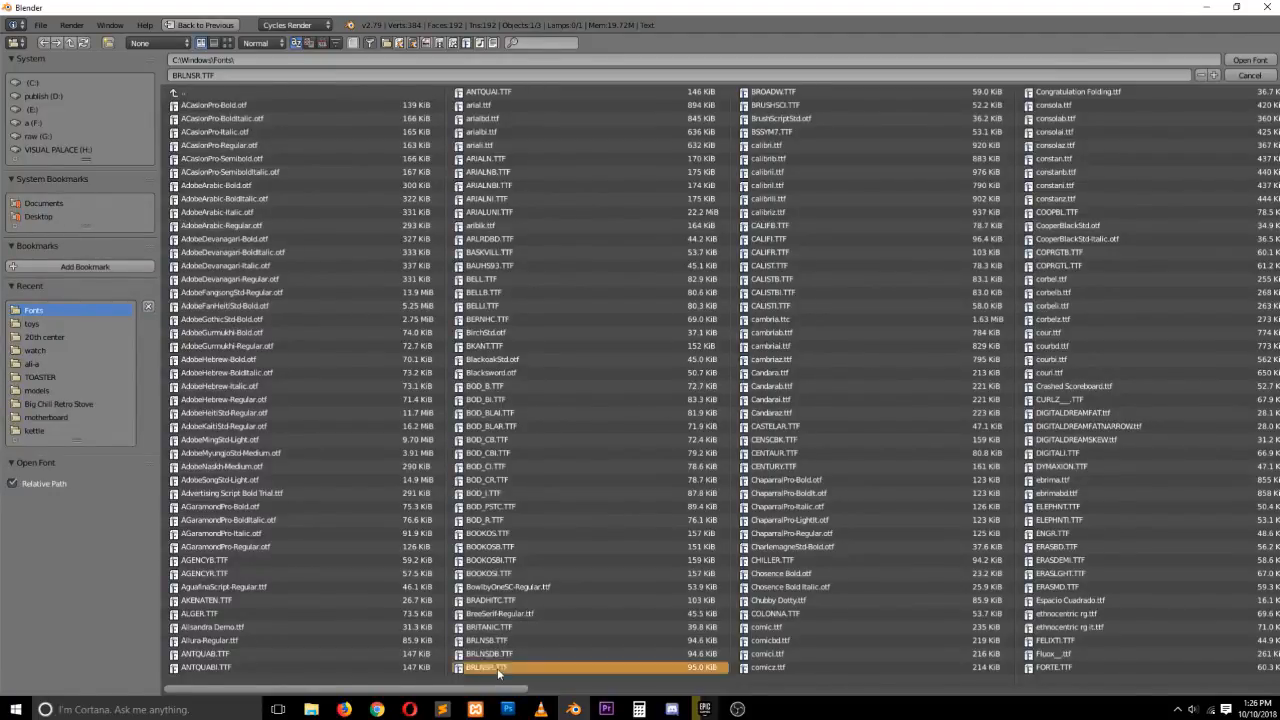
Set the text's extrude depth to 0.070
{"action": "scroll", "coordinate": [504, 316], "scroll_direction": "up", "scroll_amount": 3}
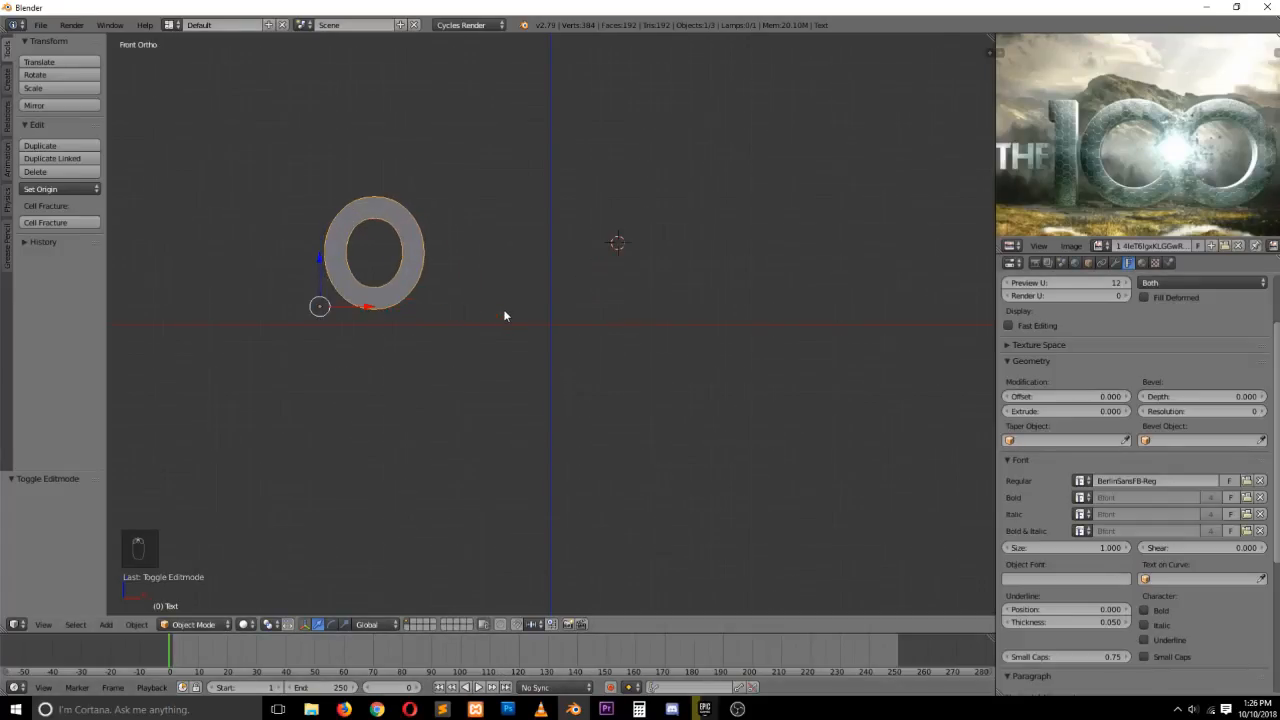
{"action": "middle_click_drag", "start_coordinate": [428, 355], "coordinate": [433, 392]}
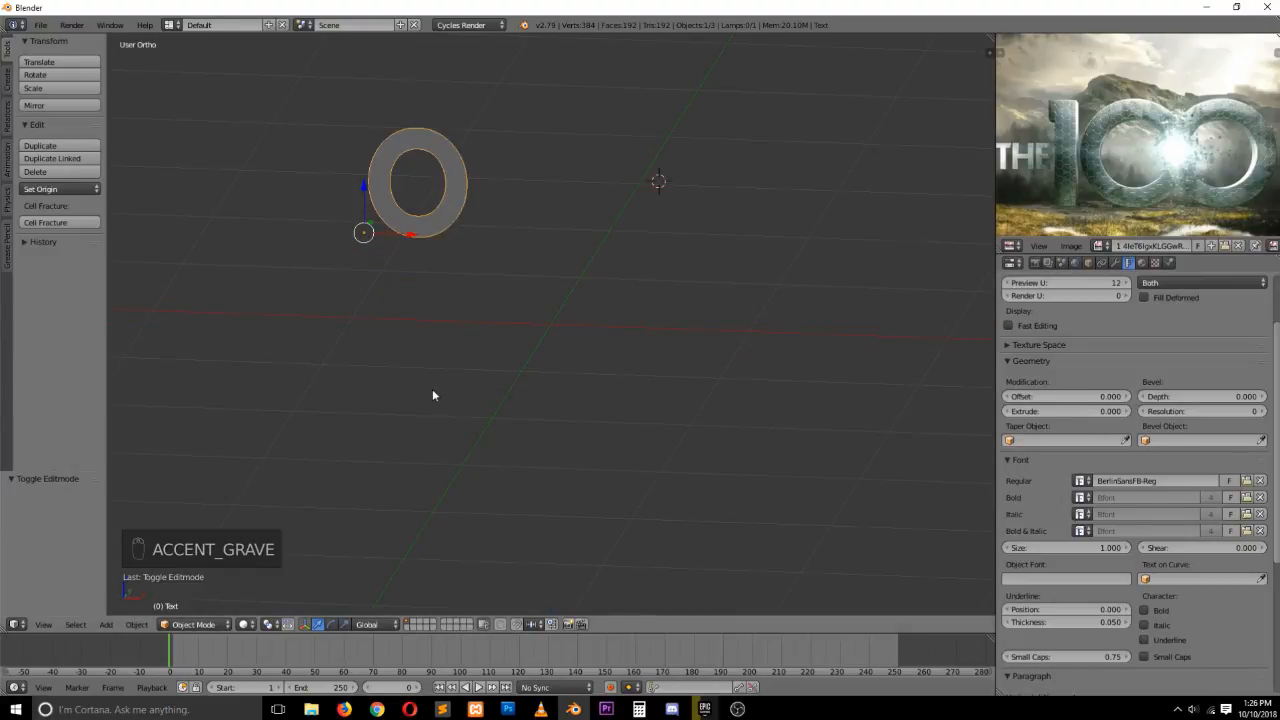
{"action": "key", "text": "KP_Decimal"}
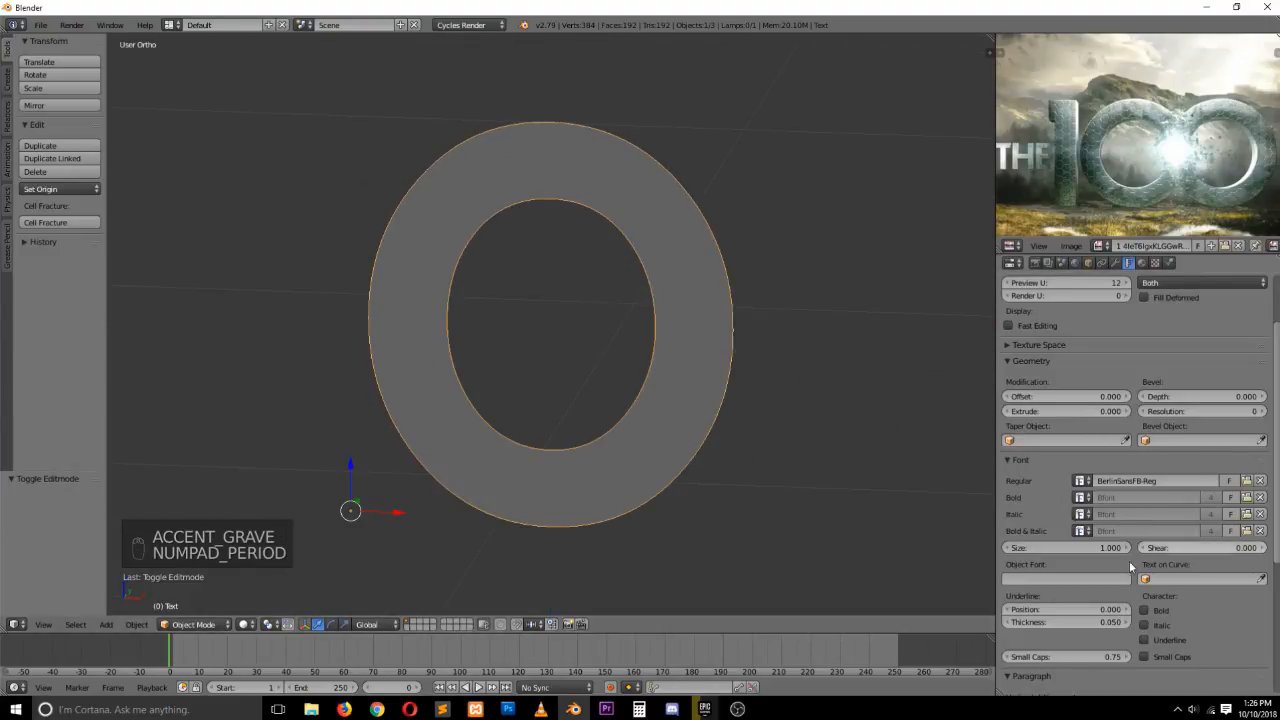
{"action": "scroll", "coordinate": [1120, 578], "scroll_direction": "down", "scroll_amount": 1}
{"action": "scroll", "coordinate": [1165, 470], "scroll_direction": "up", "scroll_amount": 2}
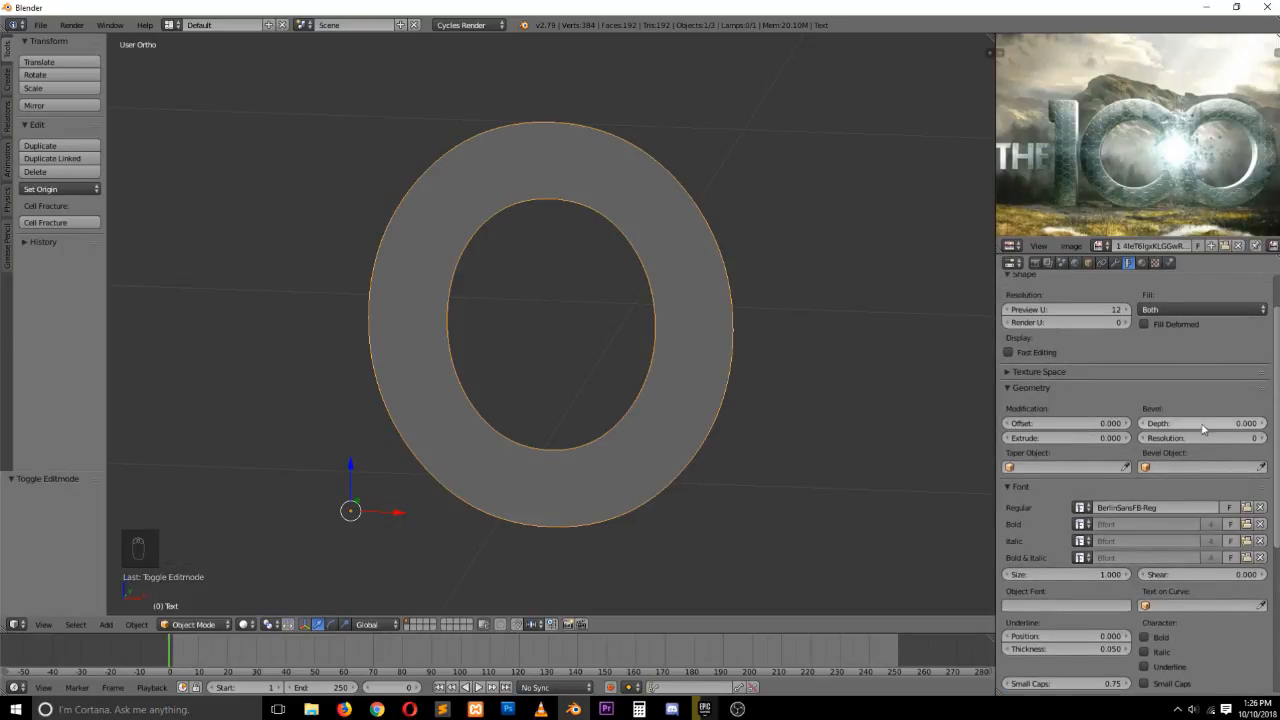
{"action": "left_click_drag", "start_coordinate": [1095, 438], "coordinate": [1133, 438]}
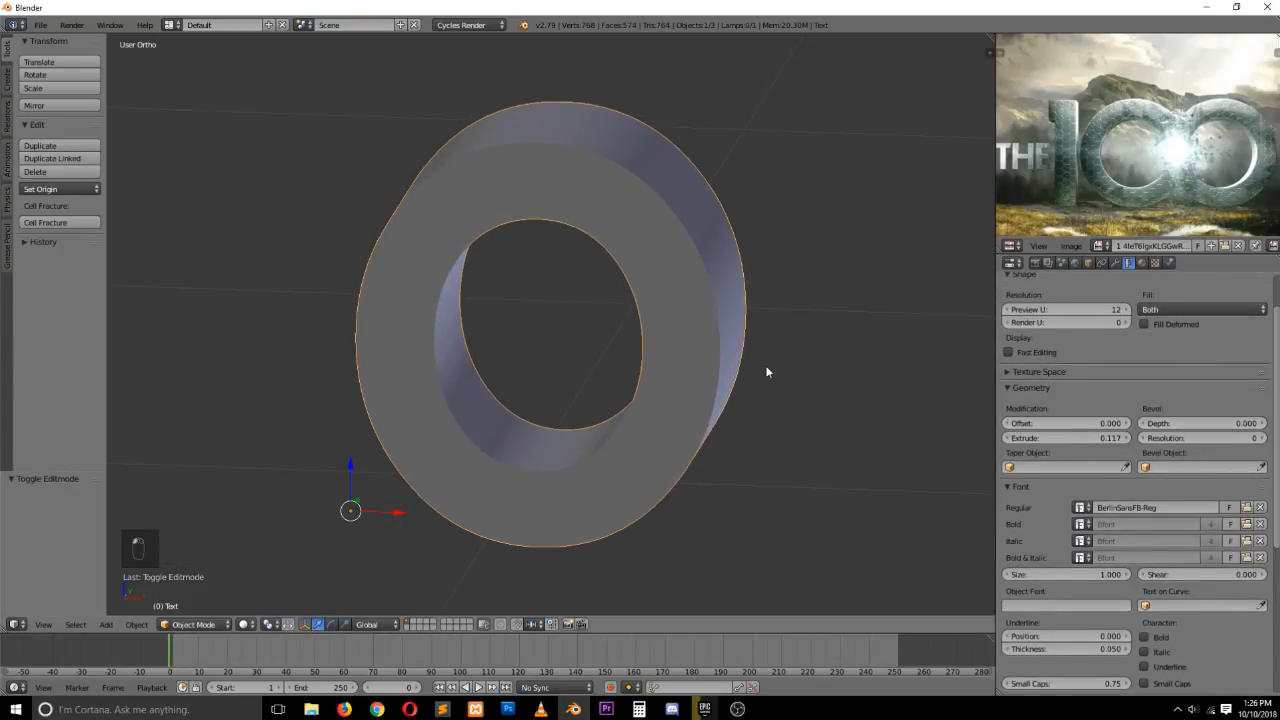
{"action": "middle_click_drag", "start_coordinate": [765, 365], "coordinate": [645, 368]}
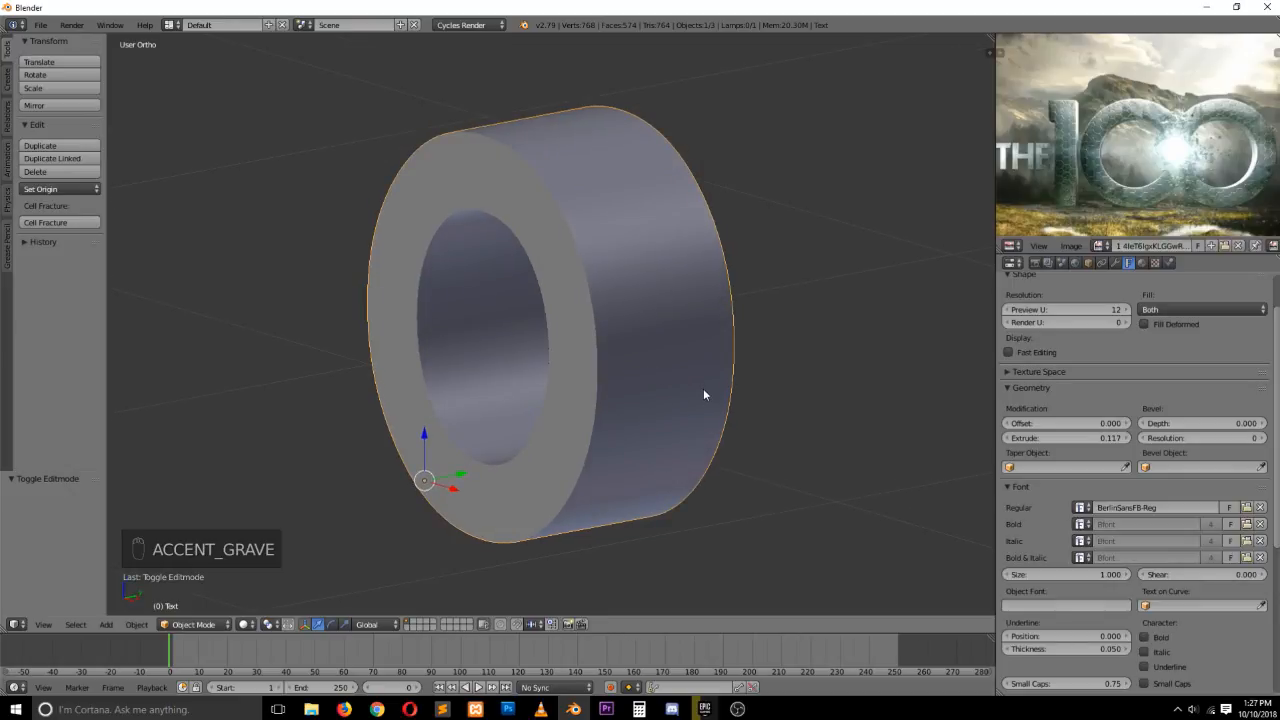
{"action": "key", "text": "KP_3"}
{"action": "left_click_drag", "start_coordinate": [1133, 438], "coordinate": [1100, 438]}
{"action": "key", "text": "KP_1"}
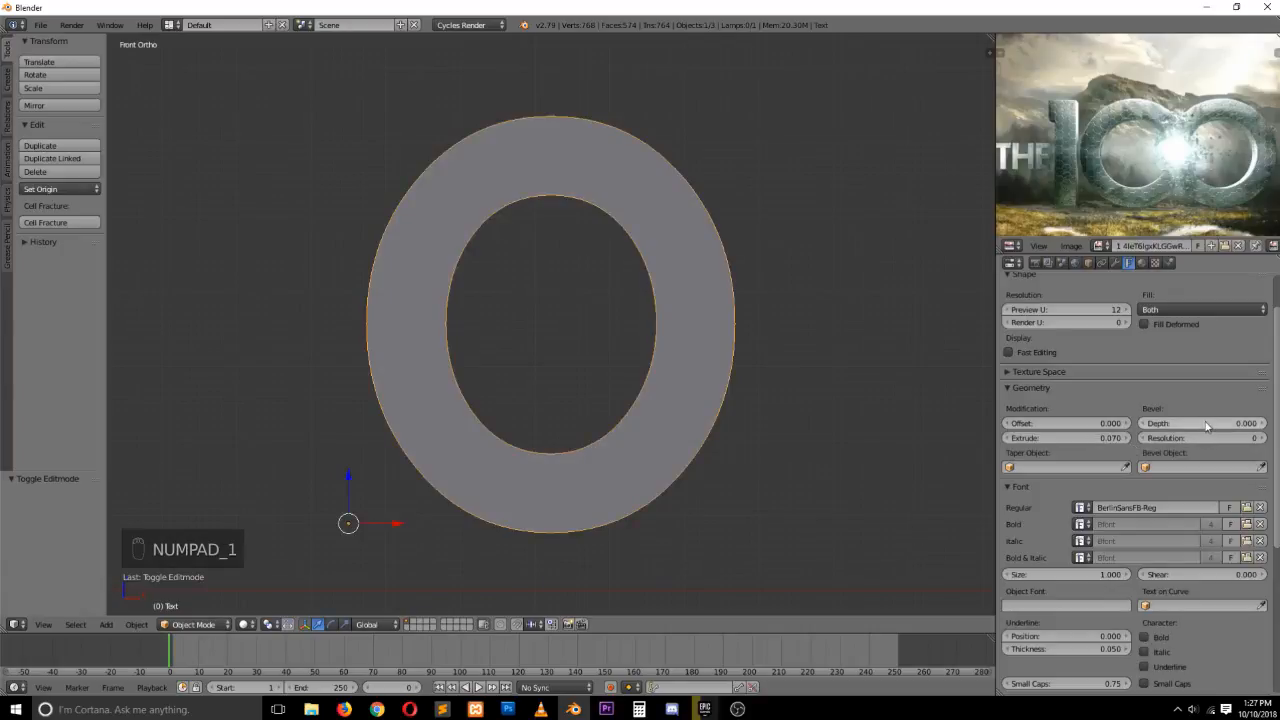
Add a bevel to the text with depth 0.010 and resolution 2
{"action": "mouse_move", "coordinate": [1262, 428]}
{"action": "left_mouse_down"}
{"action": "mouse_move", "coordinate": [1276, 428]}
{"action": "mouse_move", "coordinate": [1262, 428]}
{"action": "left_mouse_up"}
{"action": "left_click", "coordinate": [1261, 438]}
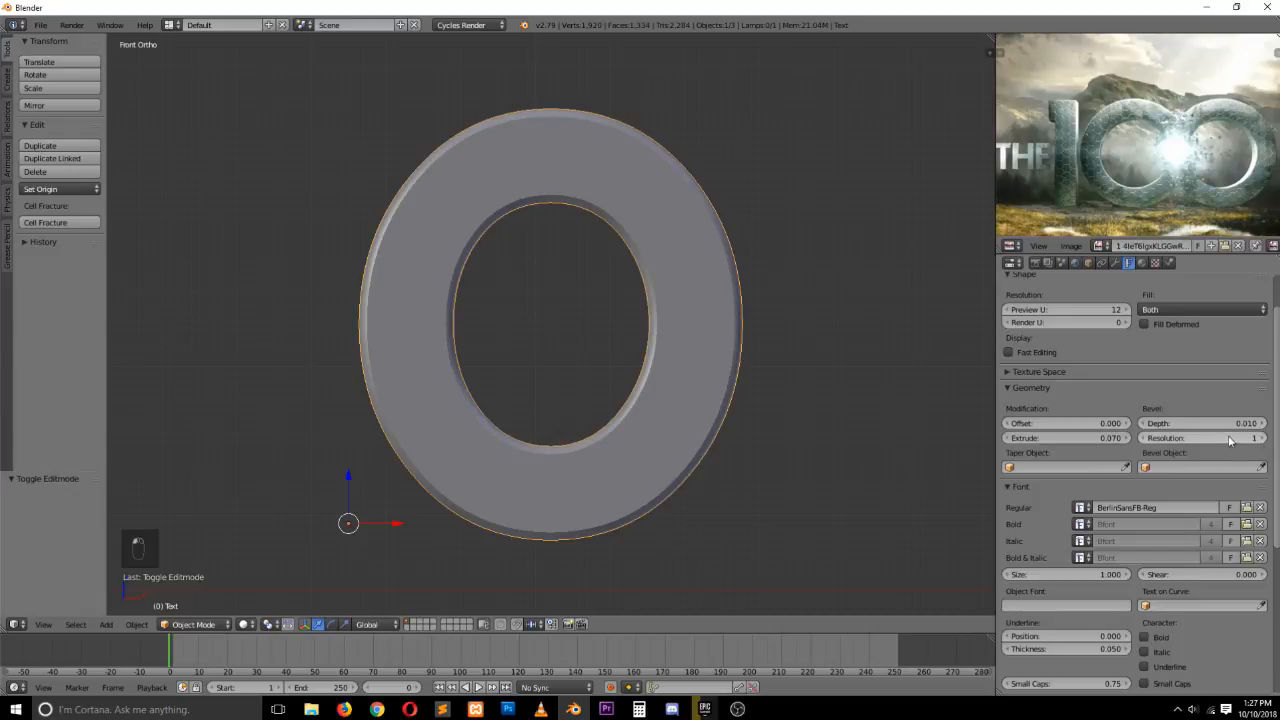
{"action": "left_click", "coordinate": [1260, 438]}
{"action": "middle_click_drag", "start_coordinate": [649, 290], "coordinate": [570, 365]}
{"action": "key", "text": "alt+Tab"}
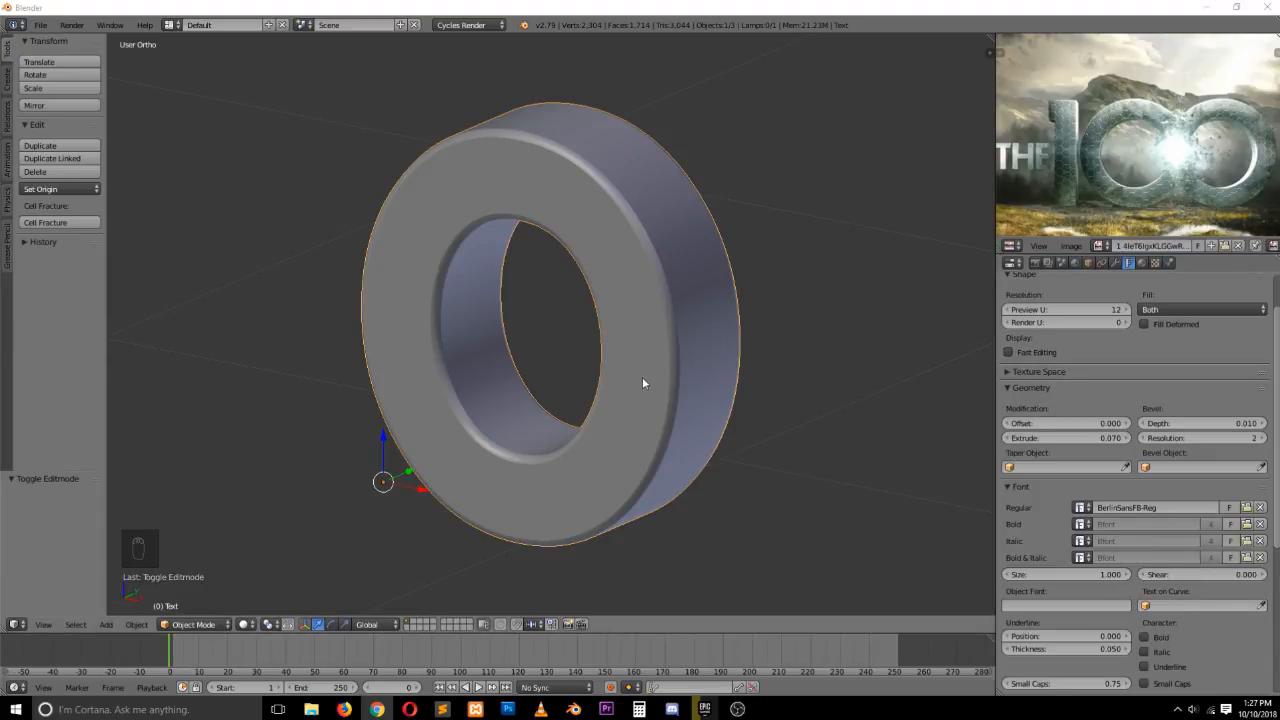
{"action": "key", "text": "KP_1"}
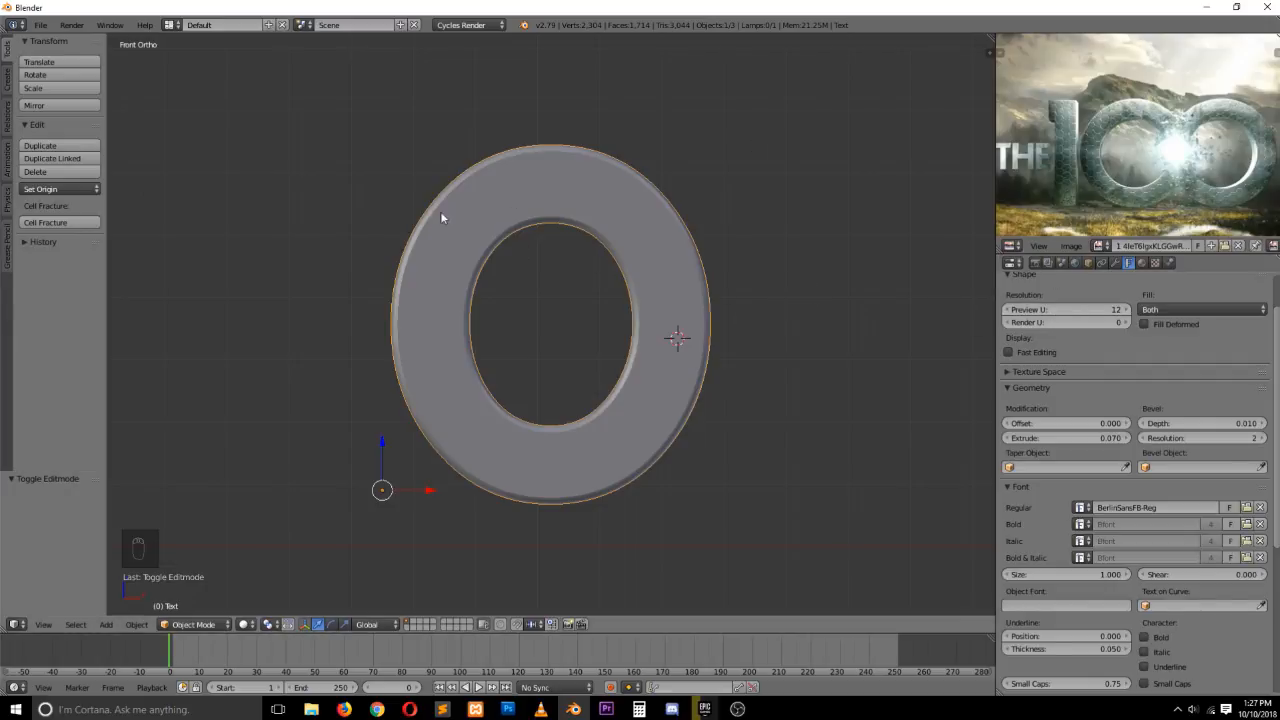
Set the text's preview resolution U to 5
{"action": "left_click_drag", "start_coordinate": [1105, 310], "coordinate": [1030, 310]}
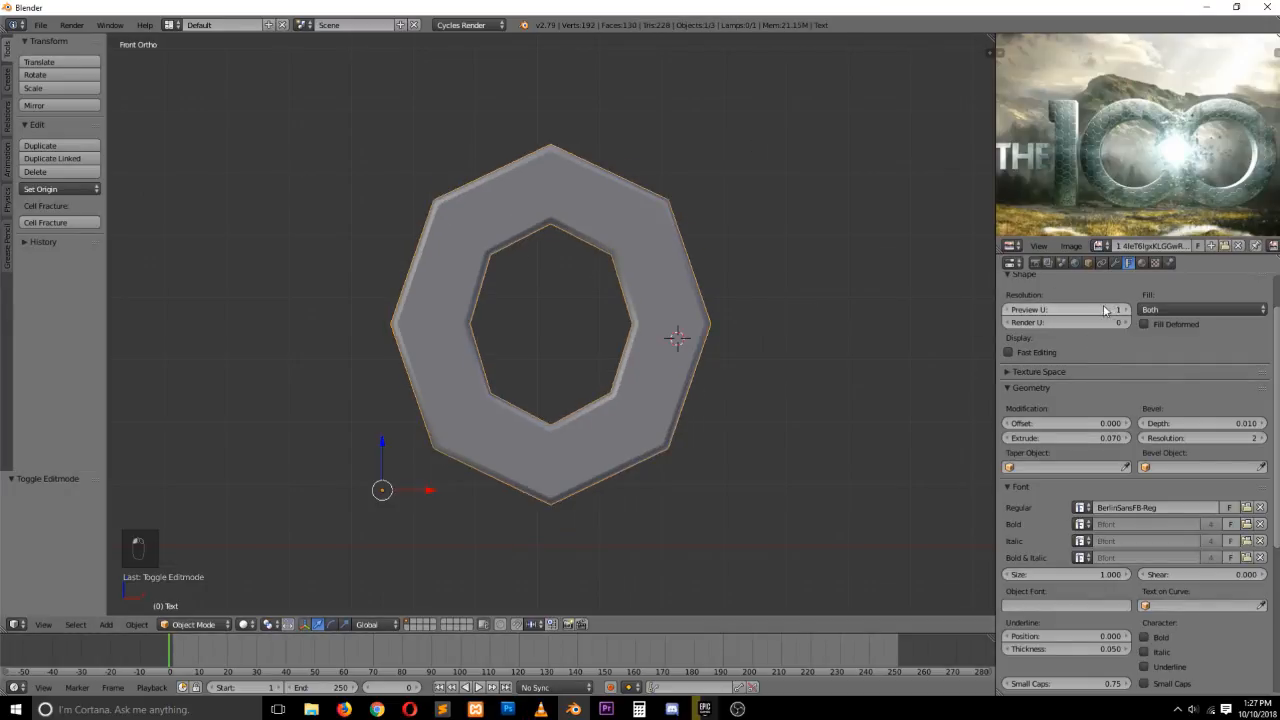
{"action": "left_click", "coordinate": [1126, 311]}
{"action": "left_click", "coordinate": [1126, 311]}
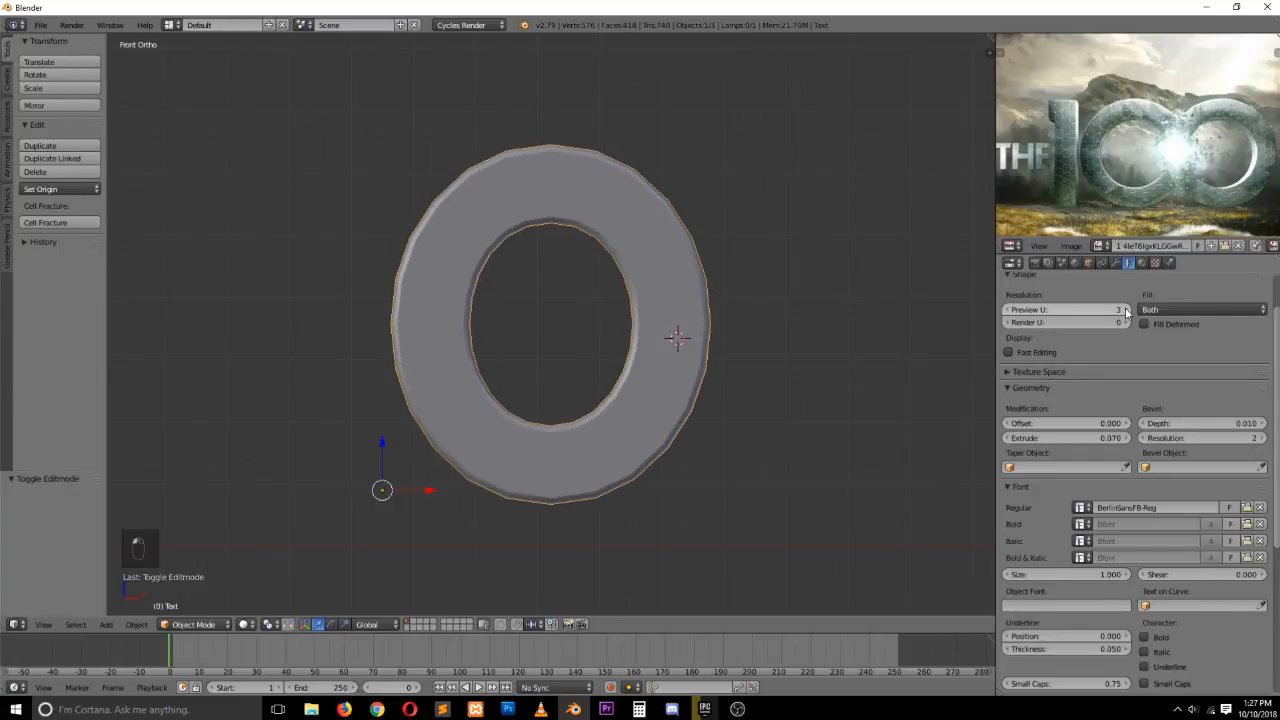
{"action": "left_click", "coordinate": [1126, 311]}
{"action": "left_click", "coordinate": [1126, 311]}
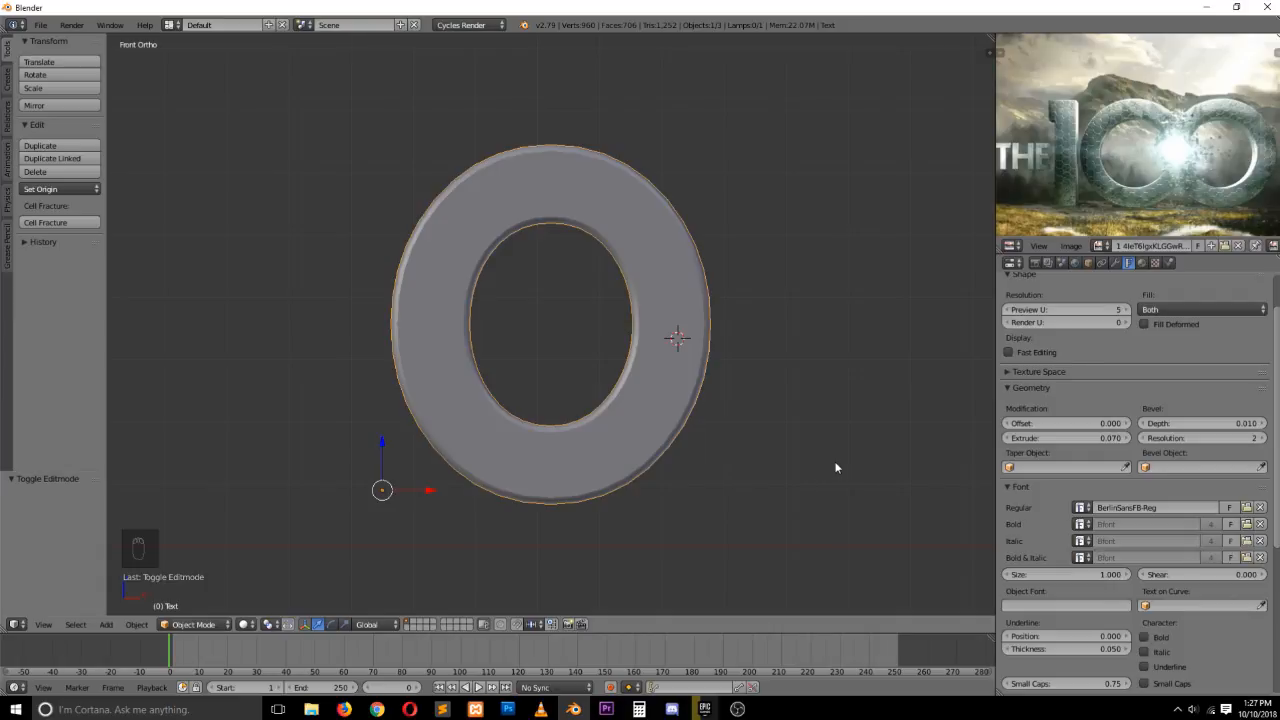
Duplicate the text object in place and move the copy to the second layer as a backup
{"action": "key", "text": "alt+c"}
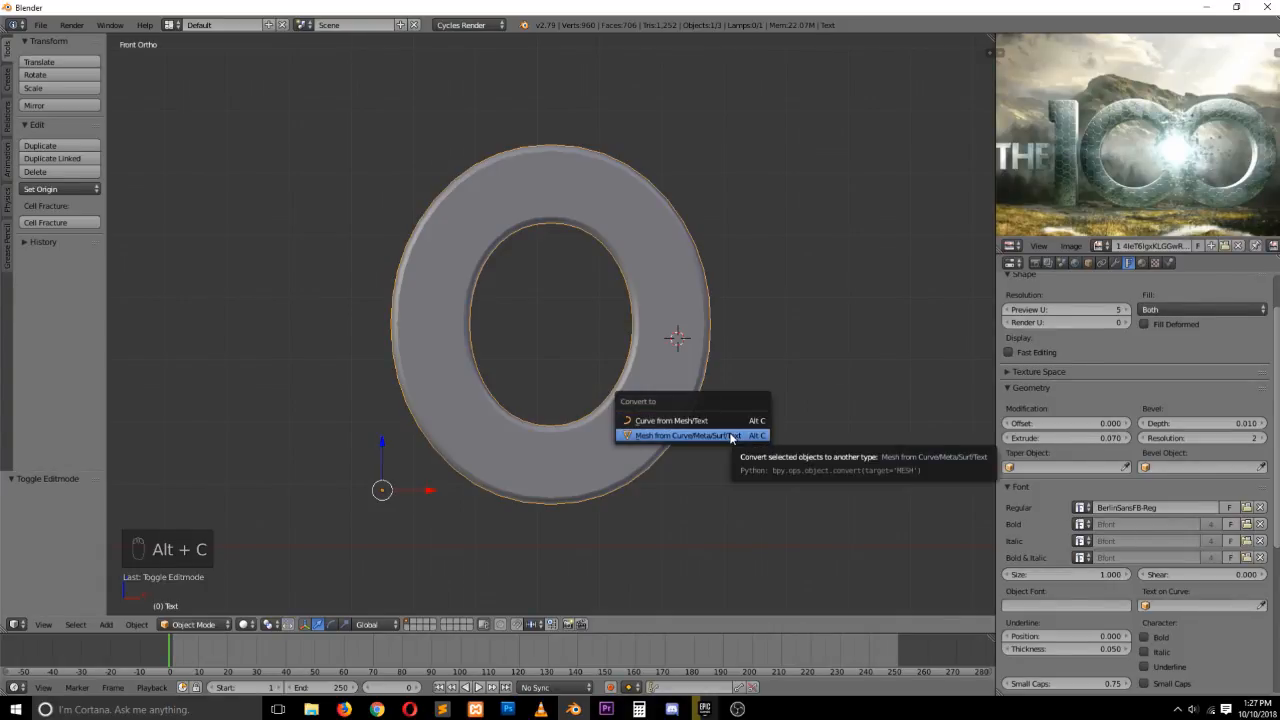
{"action": "key", "text": "shift+d"}
{"action": "right_click", "coordinate": [693, 193]}
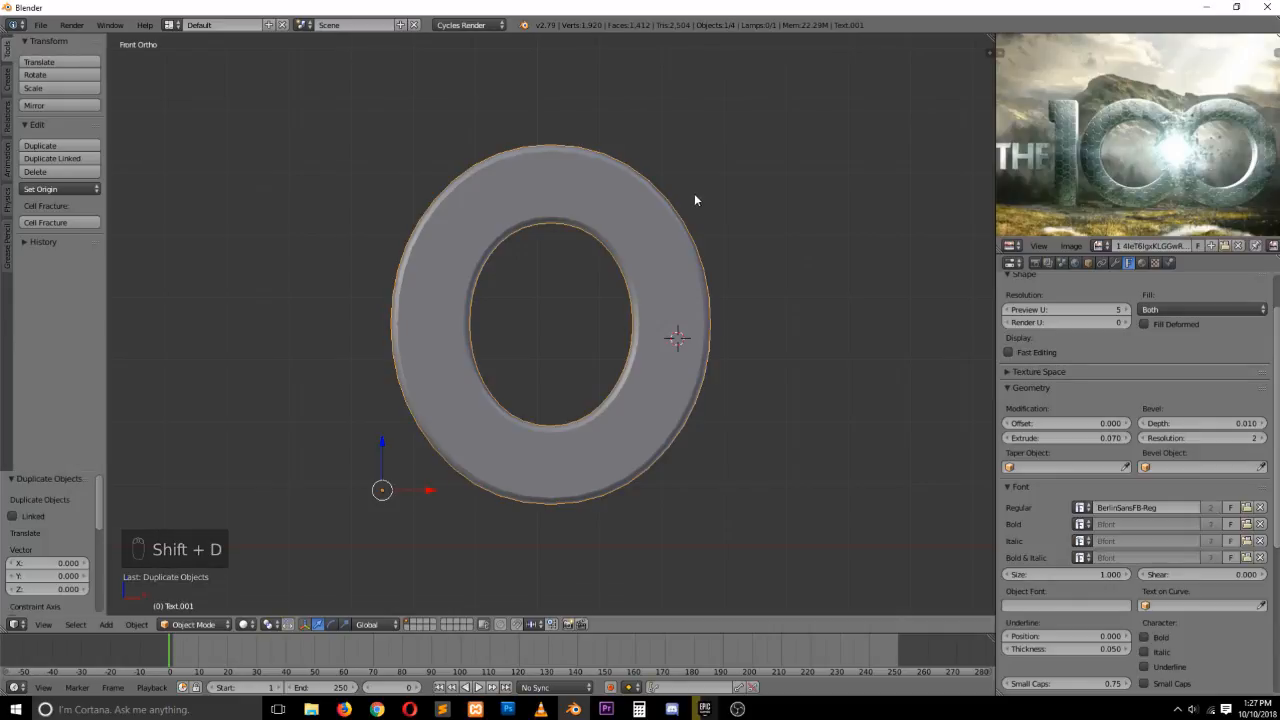
{"action": "key", "text": "m"}
{"action": "key", "text": "m"}
{"action": "left_click", "coordinate": [927, 255]}
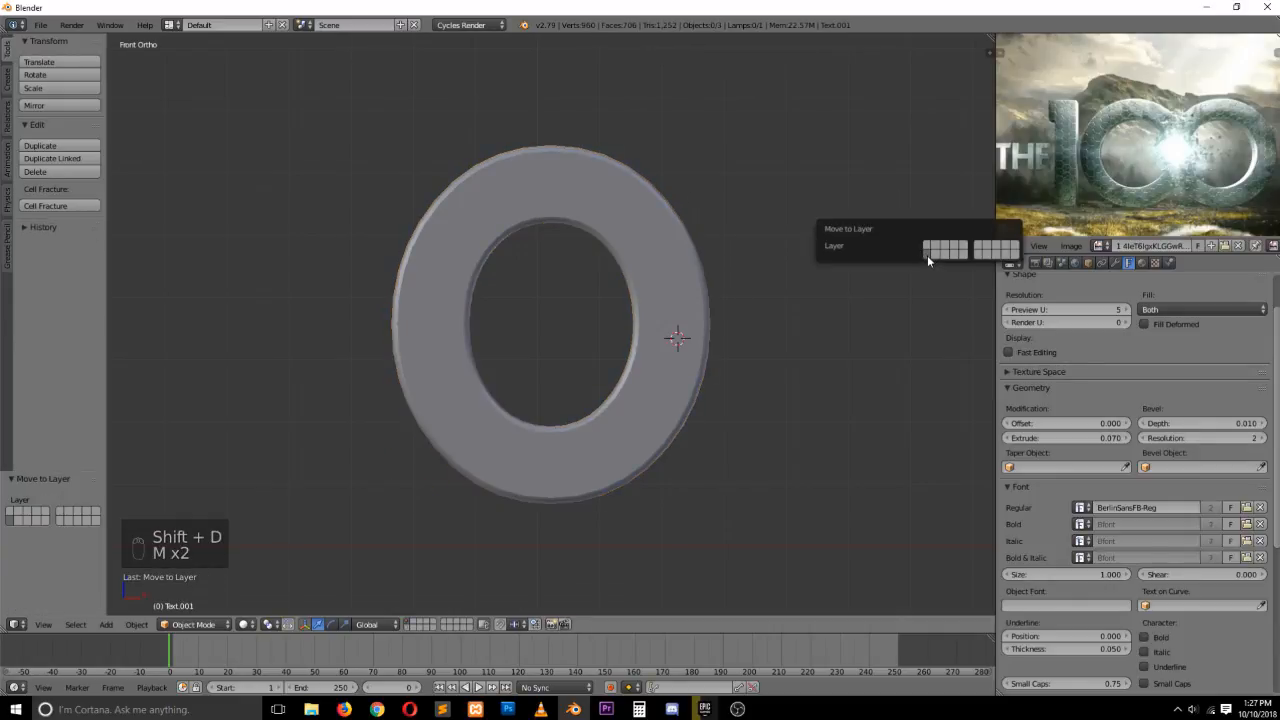
Convert the original text object to a mesh
{"action": "right_click", "coordinate": [566, 211]}
{"action": "key", "text": "alt+c"}
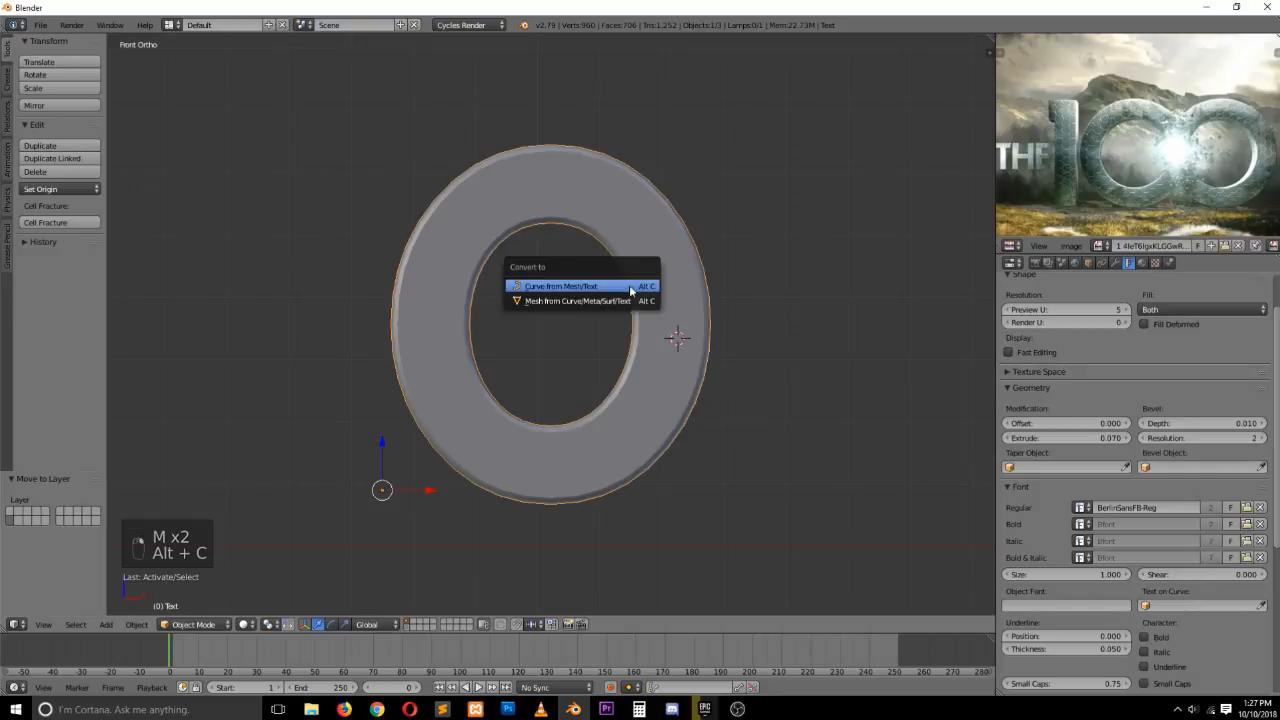
{"action": "left_click", "coordinate": [629, 301]}
Enter Edit Mode on the converted mesh and select all its geometry
{"action": "key", "text": "Tab"}
{"action": "key", "text": "grave"}
{"action": "middle_click_drag", "start_coordinate": [646, 254], "coordinate": [634, 408]}
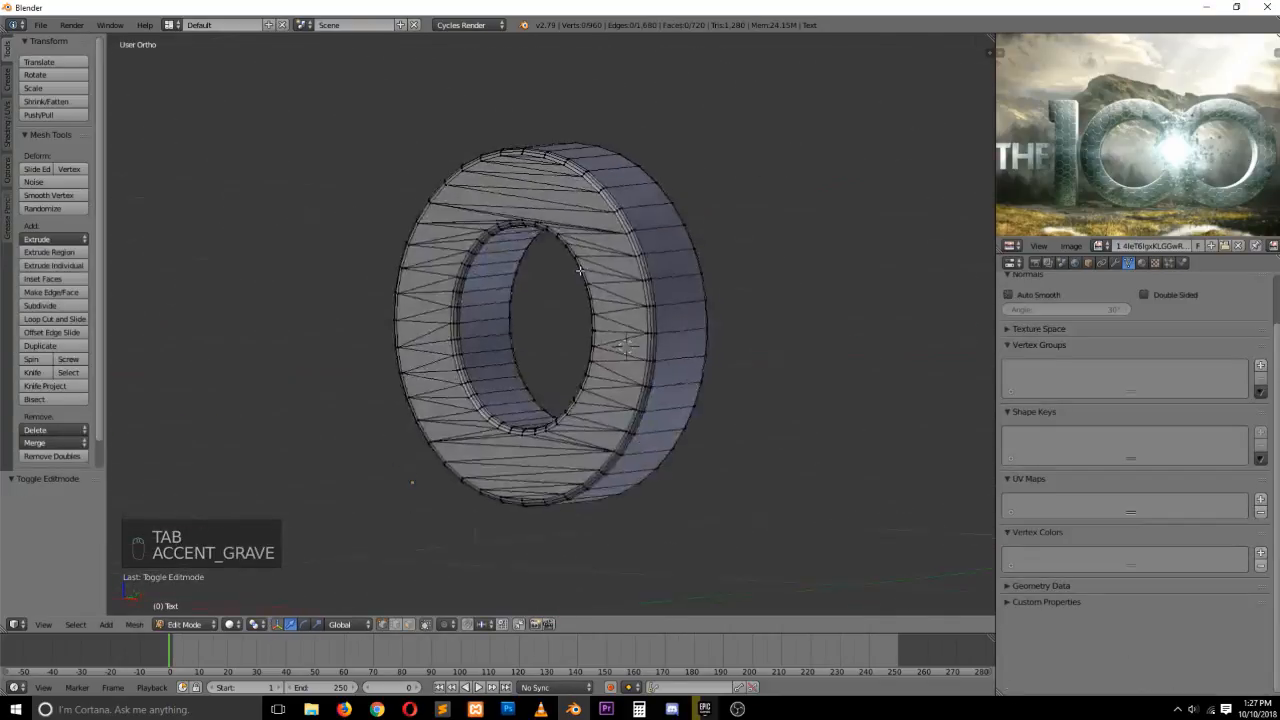
{"action": "key", "text": "a"}
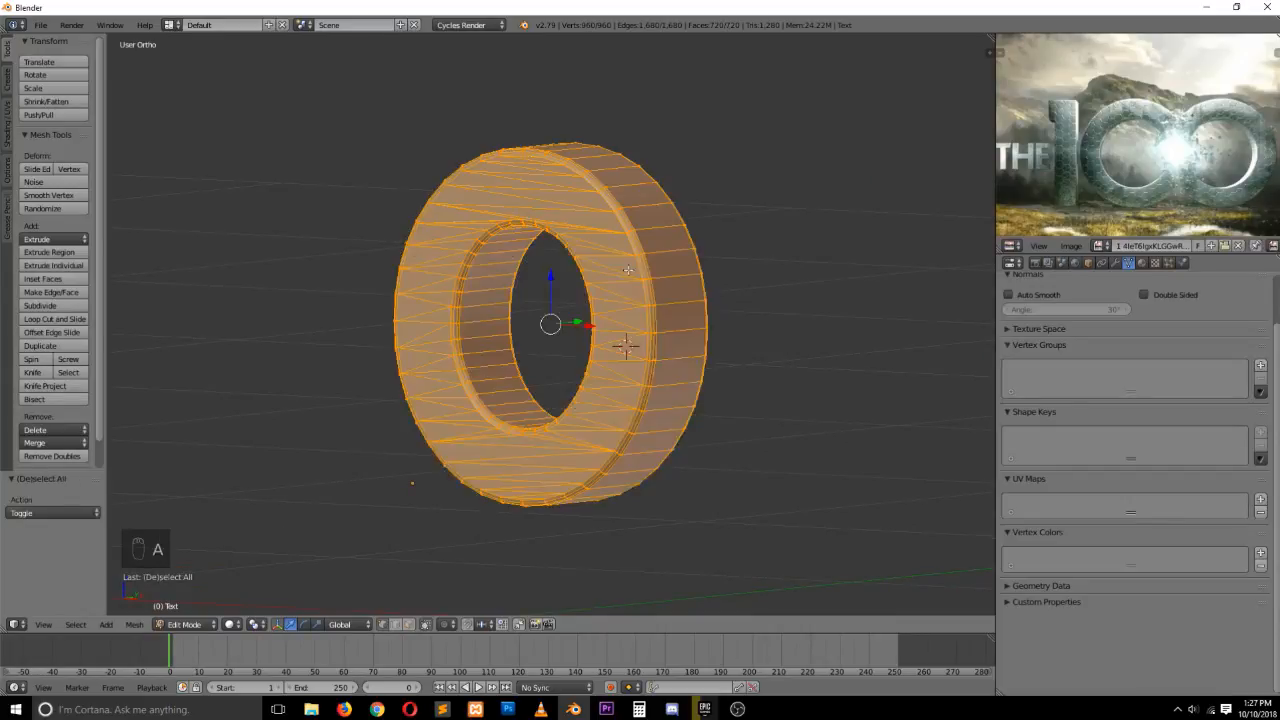
Switch to face selection and check which parts of the letter are separate pieces by temporarily moving linked faces
{"action": "key", "text": "ctrl+Tab"}
{"action": "left_click", "coordinate": [624, 310]}
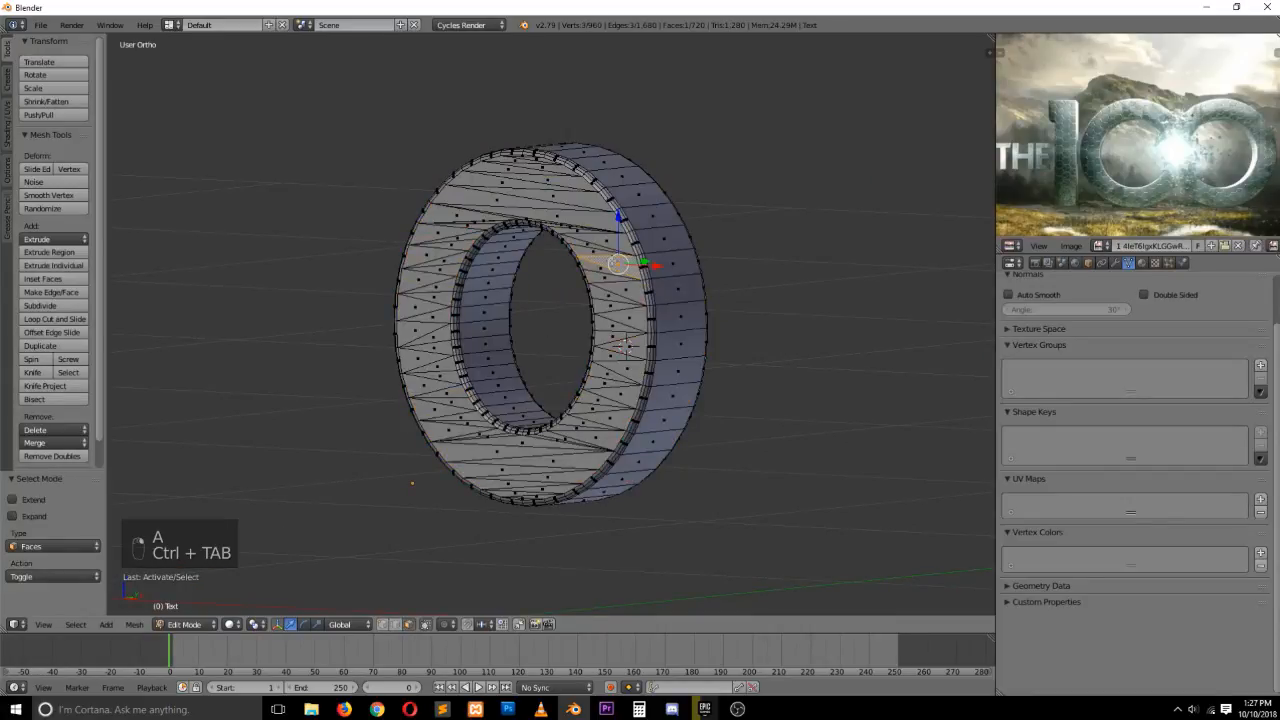
{"action": "key", "text": "l"}
{"action": "key", "text": "g"}
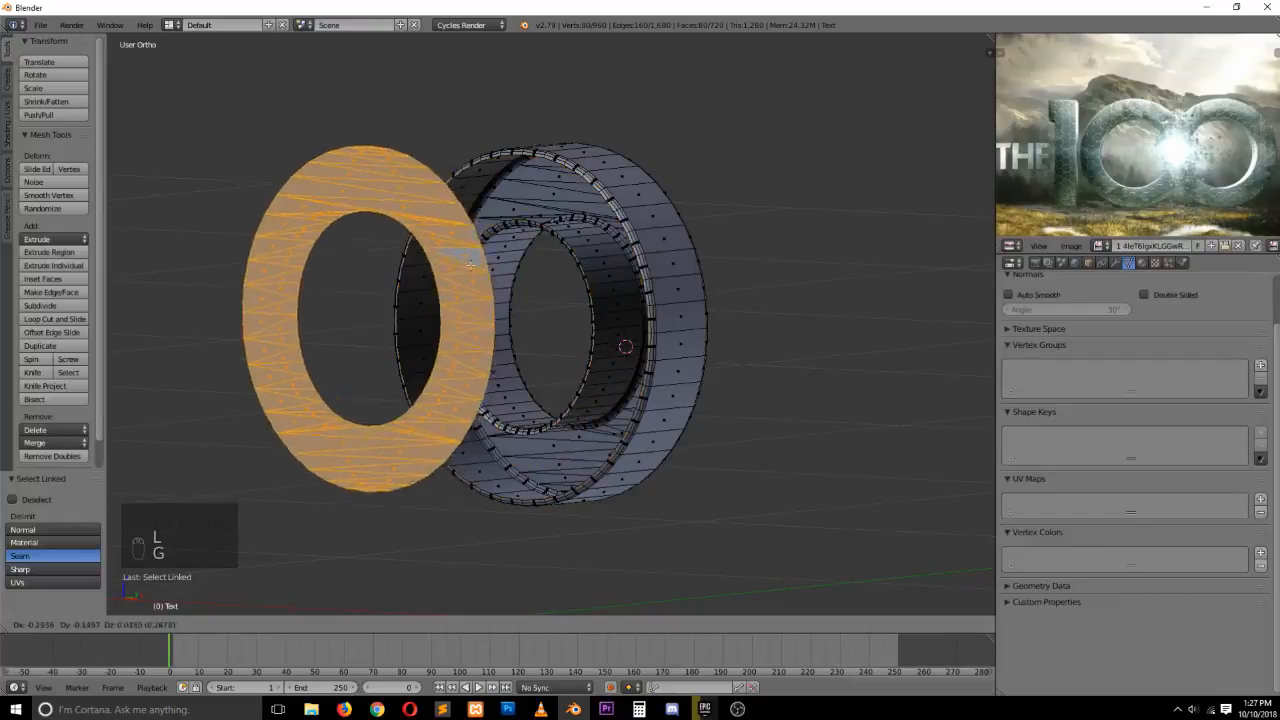
{"action": "right_click", "coordinate": [655, 212]}
{"action": "right_click", "coordinate": [652, 215]}
{"action": "key", "text": "l"}
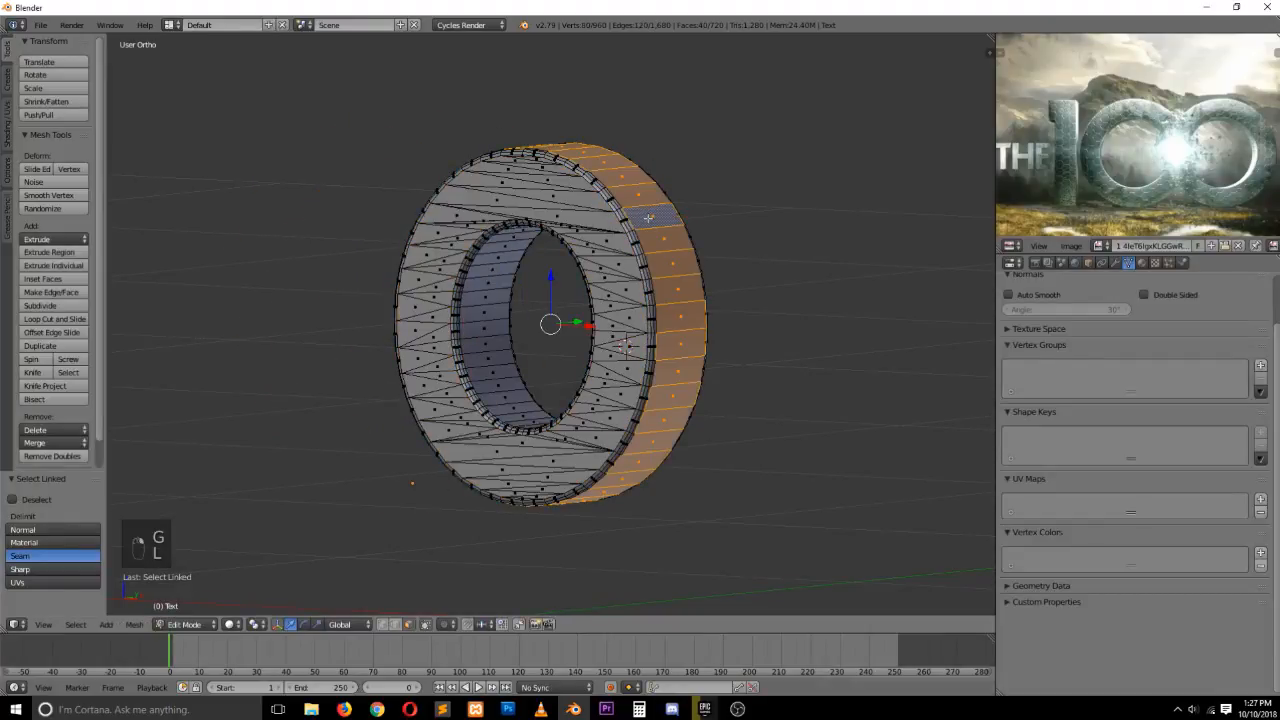
{"action": "key", "text": "g"}
{"action": "right_click", "coordinate": [721, 147]}
Select all of the mesh and remove duplicate vertices
{"action": "key", "text": "a"}
{"action": "key", "text": "a"}
{"action": "key", "text": "a"}
{"action": "key", "text": "w"}
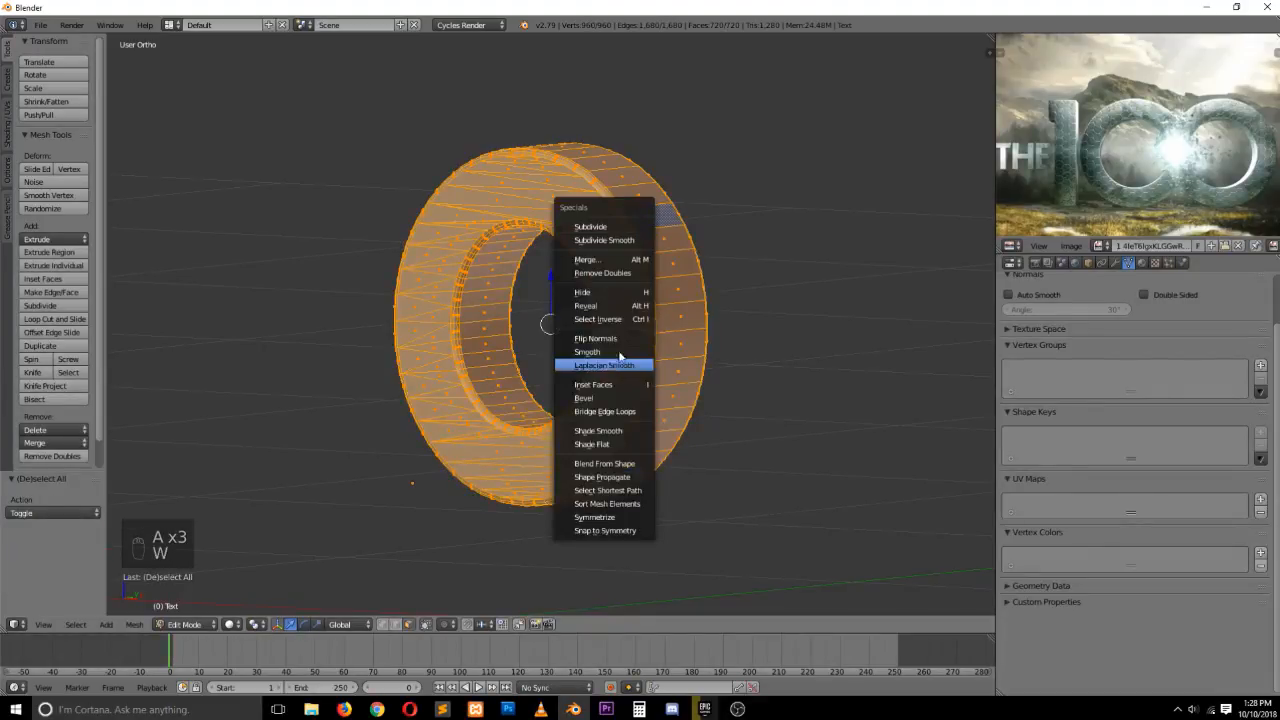
{"action": "left_click", "coordinate": [618, 273]}
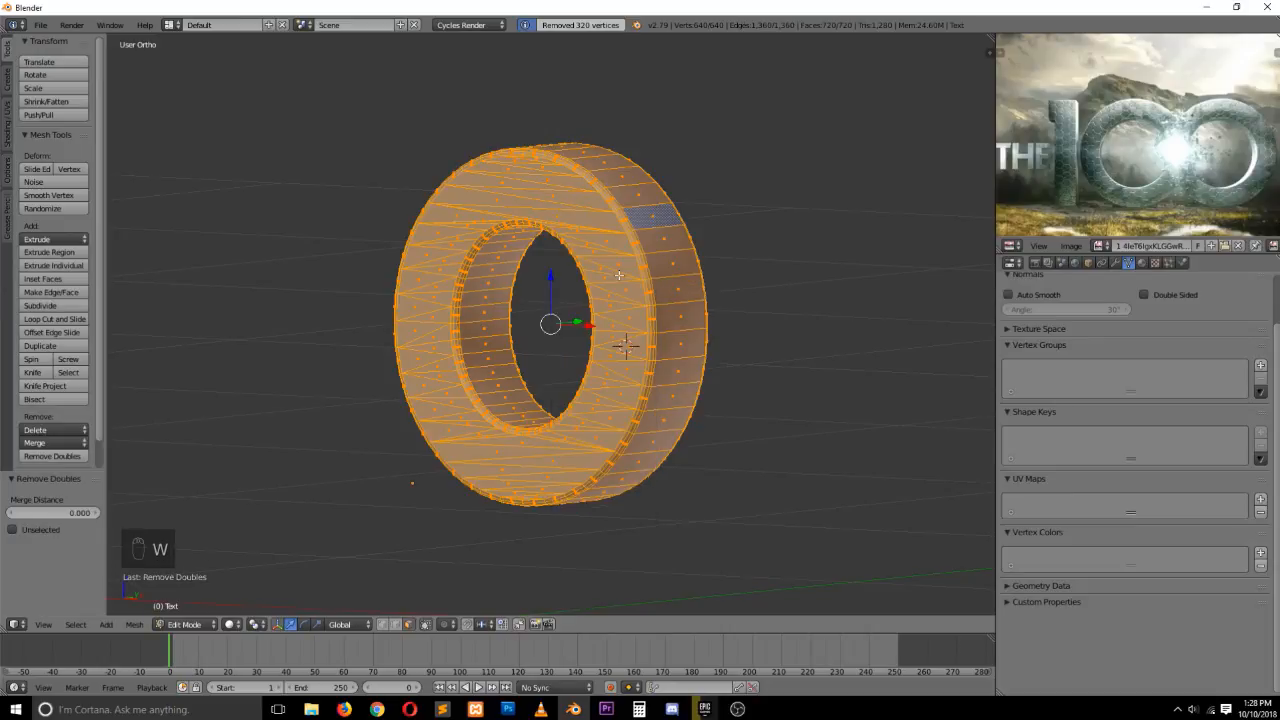
Check the letter's linked geometry again and return to Edit Mode in front view
{"action": "right_click", "coordinate": [619, 277]}
{"action": "key", "text": "l"}
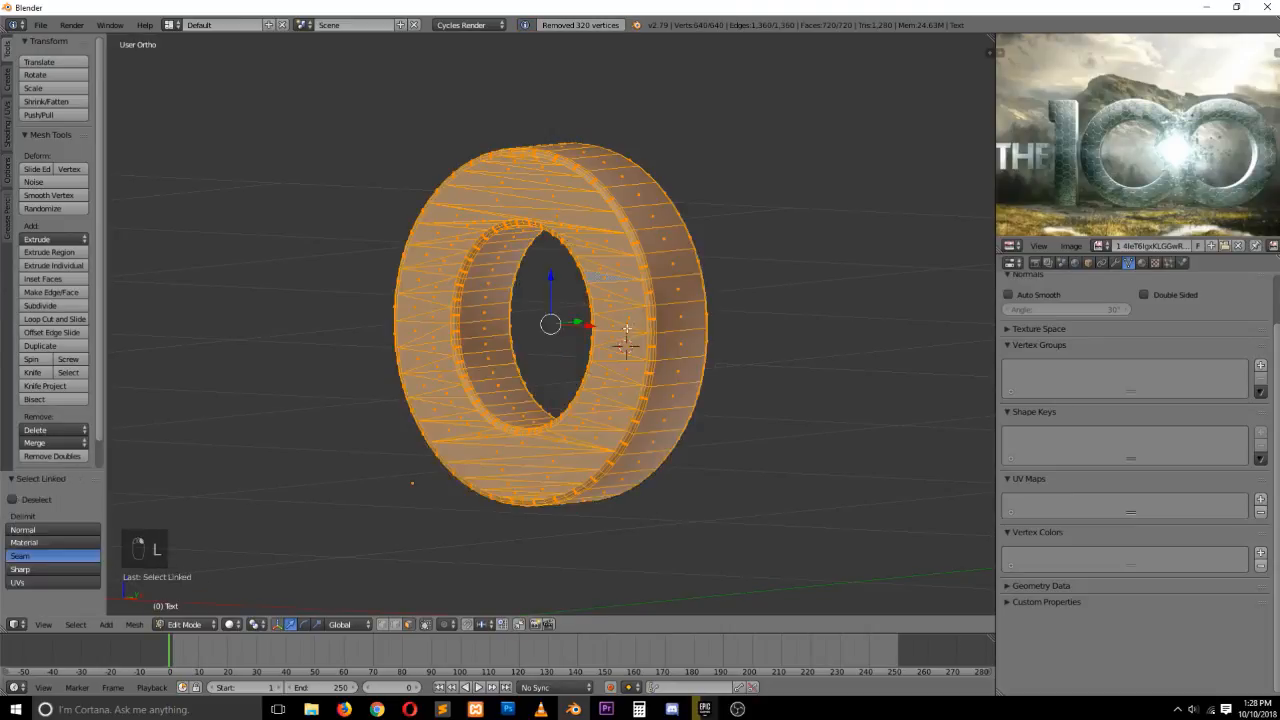
{"action": "key", "text": "g"}
{"action": "right_click", "coordinate": [531, 304]}
{"action": "key", "text": "Tab"}
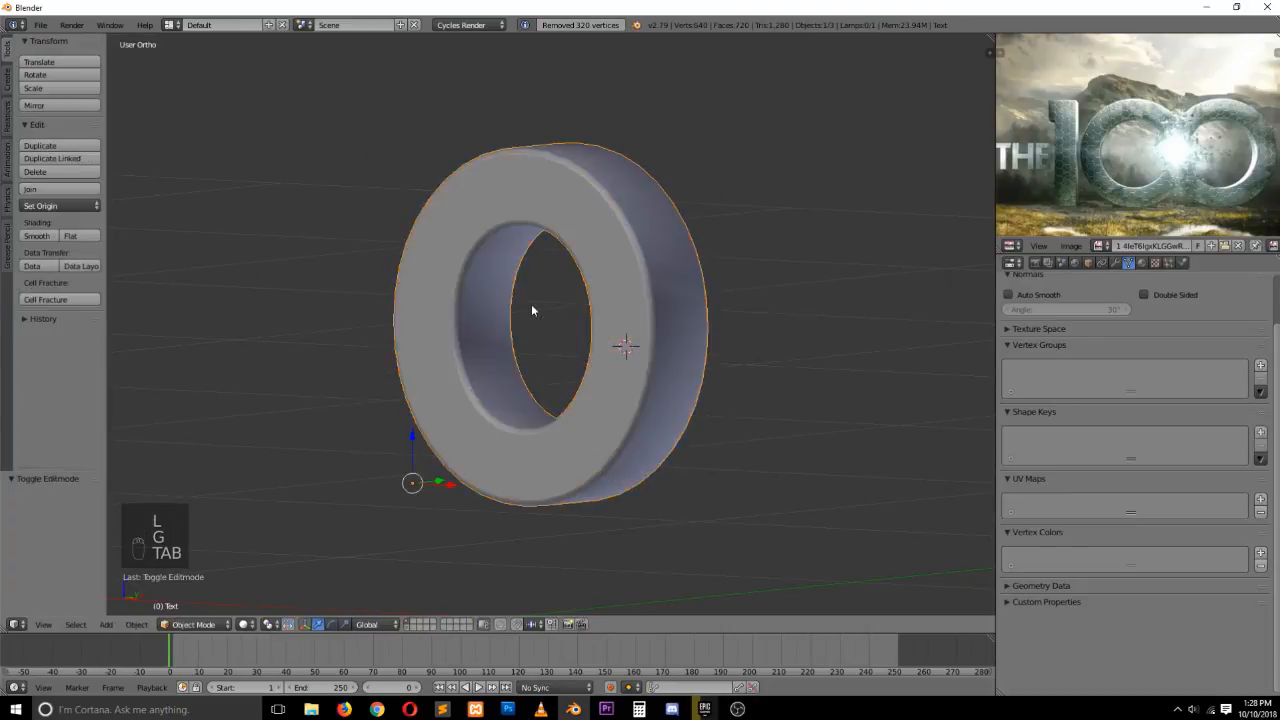
{"action": "key", "text": "KP_1"}
{"action": "scroll", "coordinate": [571, 288], "scroll_direction": "up", "scroll_amount": 3}
{"action": "key", "text": "Tab"}
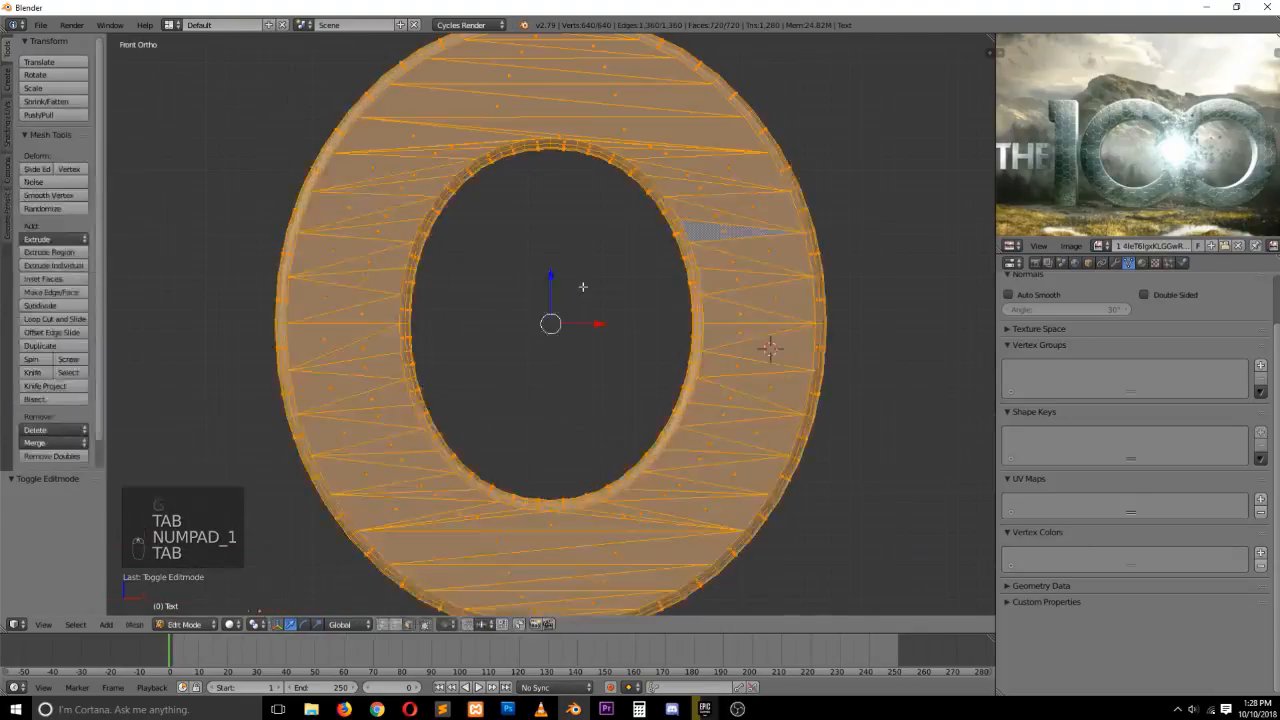
Add a loop cut running around the middle of the letter's outer side face, then leave Edit Mode
{"action": "key", "text": "grave"}
{"action": "middle_click_drag", "start_coordinate": [583, 286], "coordinate": [500, 330]}
{"action": "key", "text": "a"}
{"action": "key", "text": "a"}
{"action": "key", "text": "ctrl+r"}
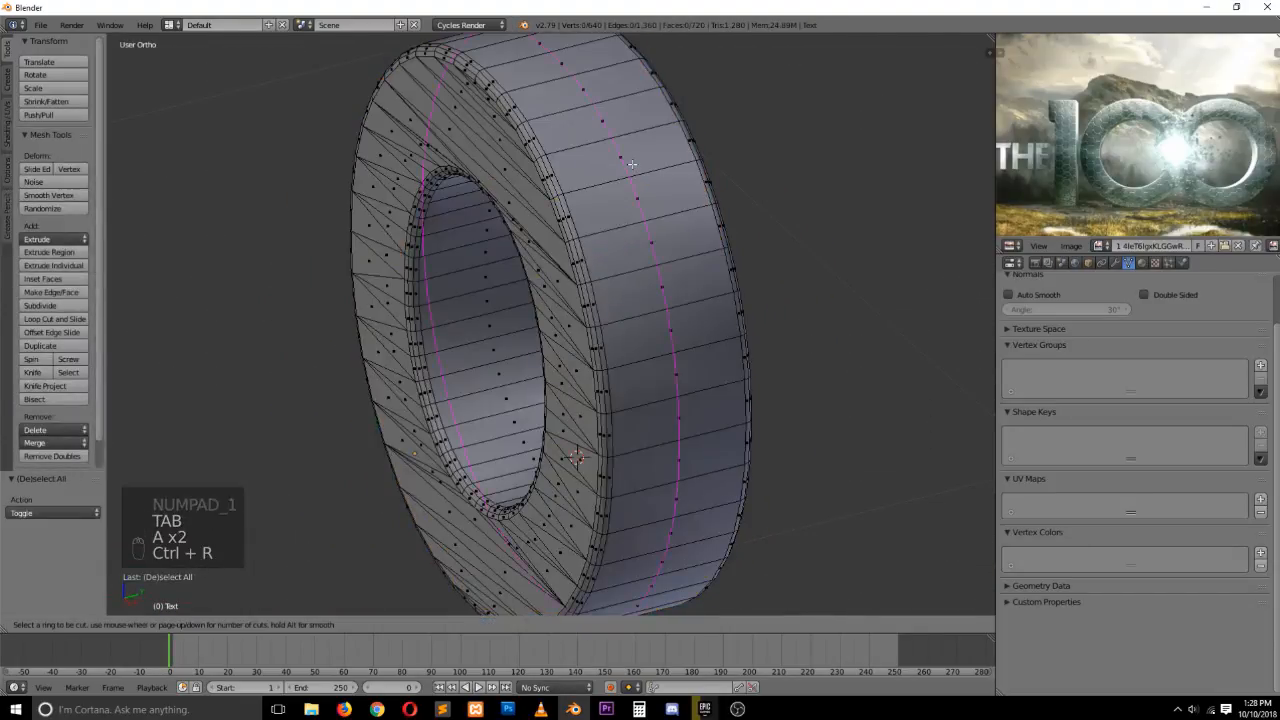
{"action": "left_click", "coordinate": [632, 163]}
{"action": "left_click", "coordinate": [632, 163]}
{"action": "key", "text": "grave"}
{"action": "middle_click_drag", "start_coordinate": [640, 218], "coordinate": [607, 193]}
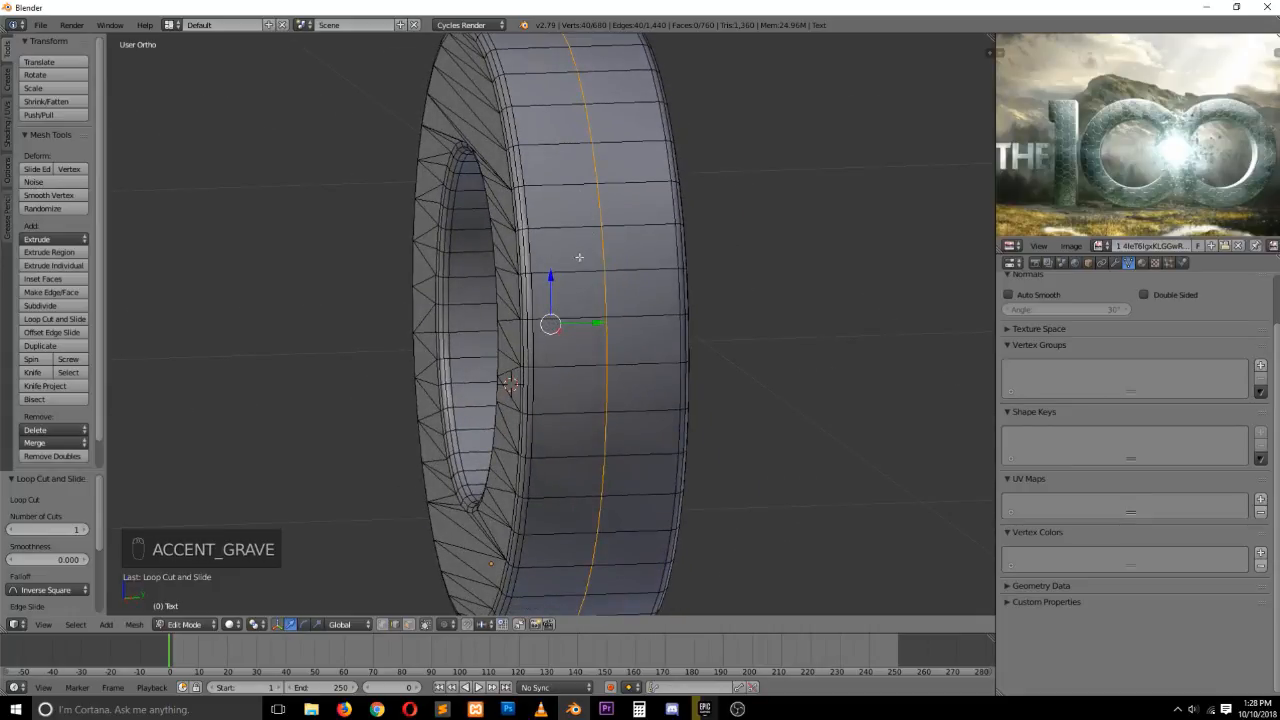
{"action": "key", "text": "Tab"}
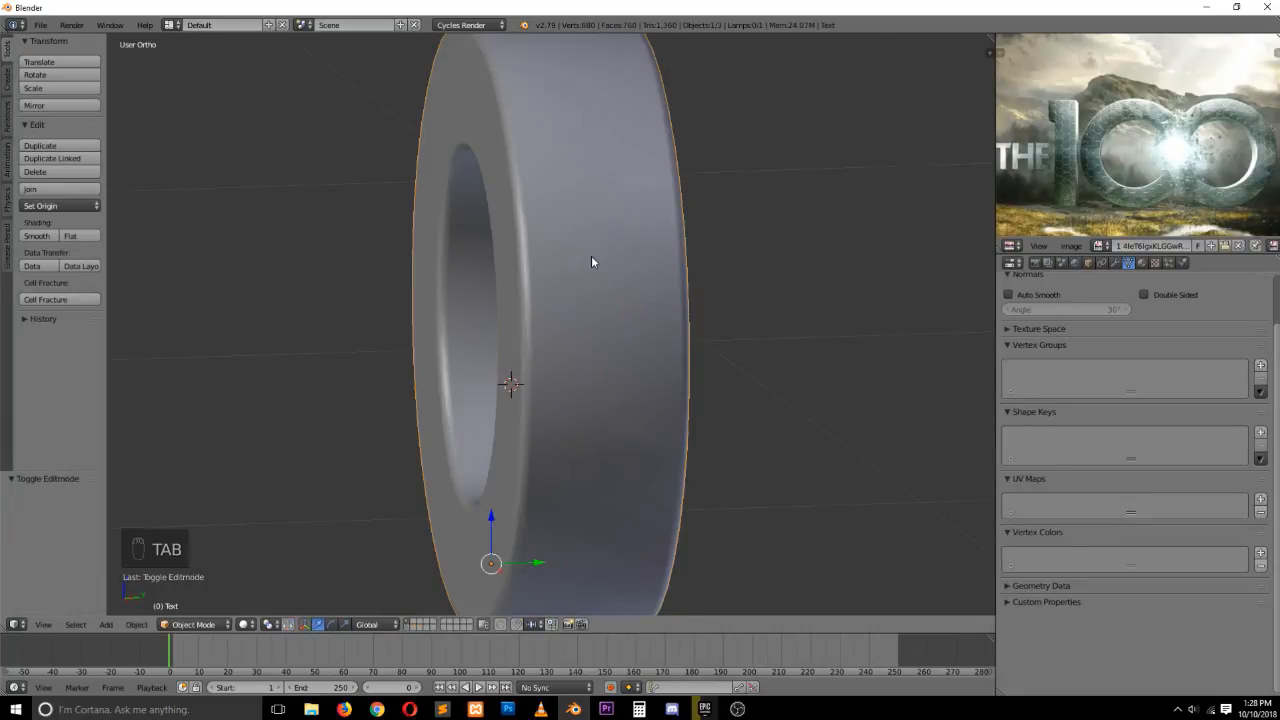
{"action": "key", "text": "KP_1"}
{"action": "key", "text": "Tab"}
{"action": "key", "text": "Tab"}
{"action": "key", "text": "Tab"}
{"action": "key", "text": "Tab"}
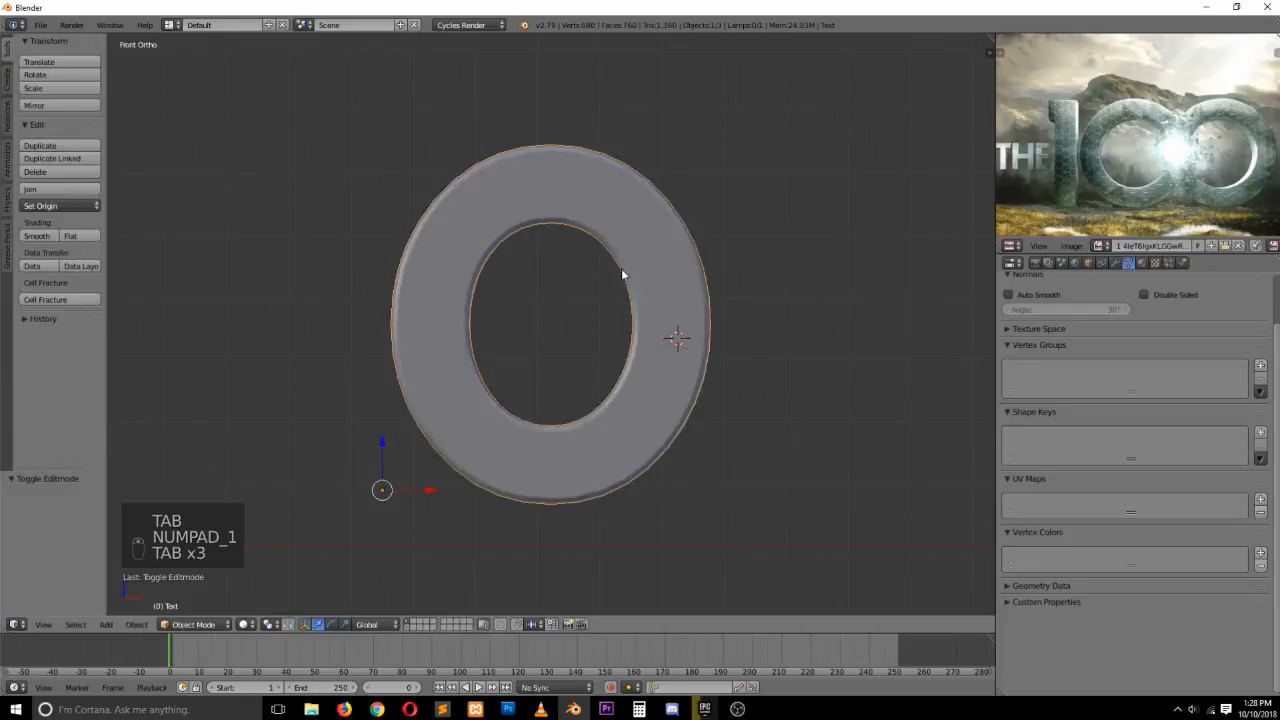
{"action": "key", "text": "Tab"}
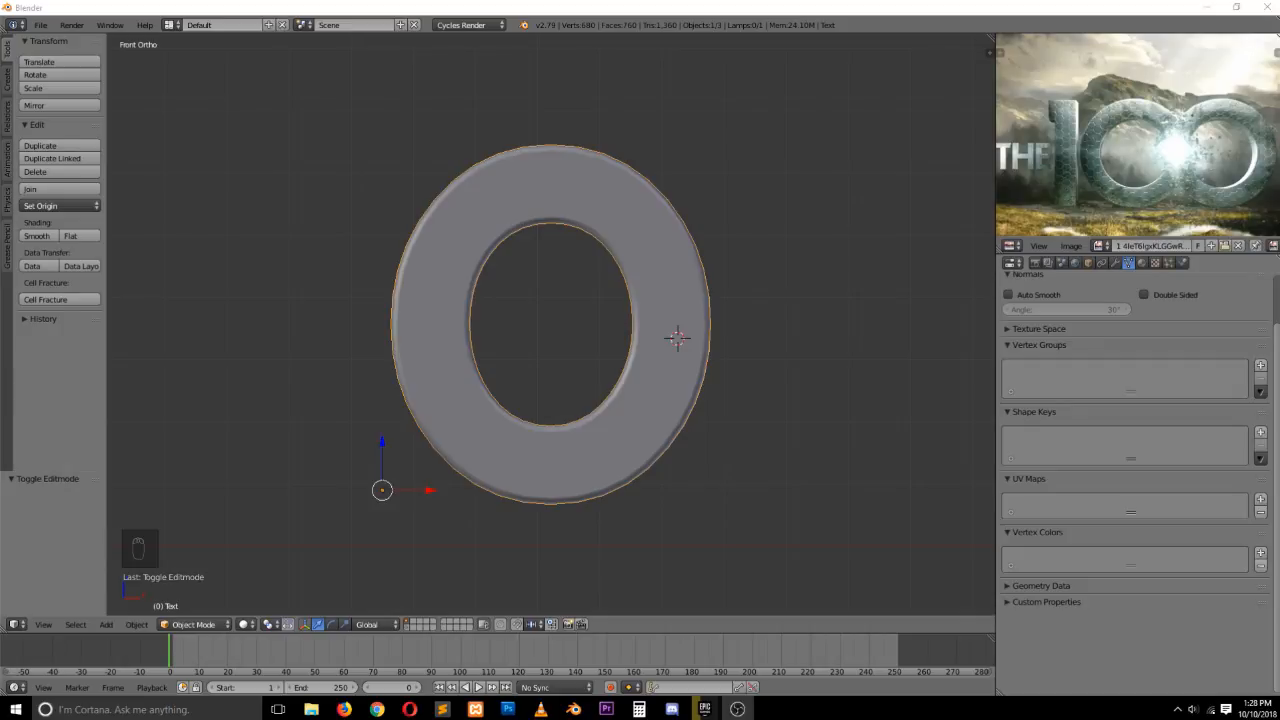
{"action": "key", "text": "alt+Tab"}
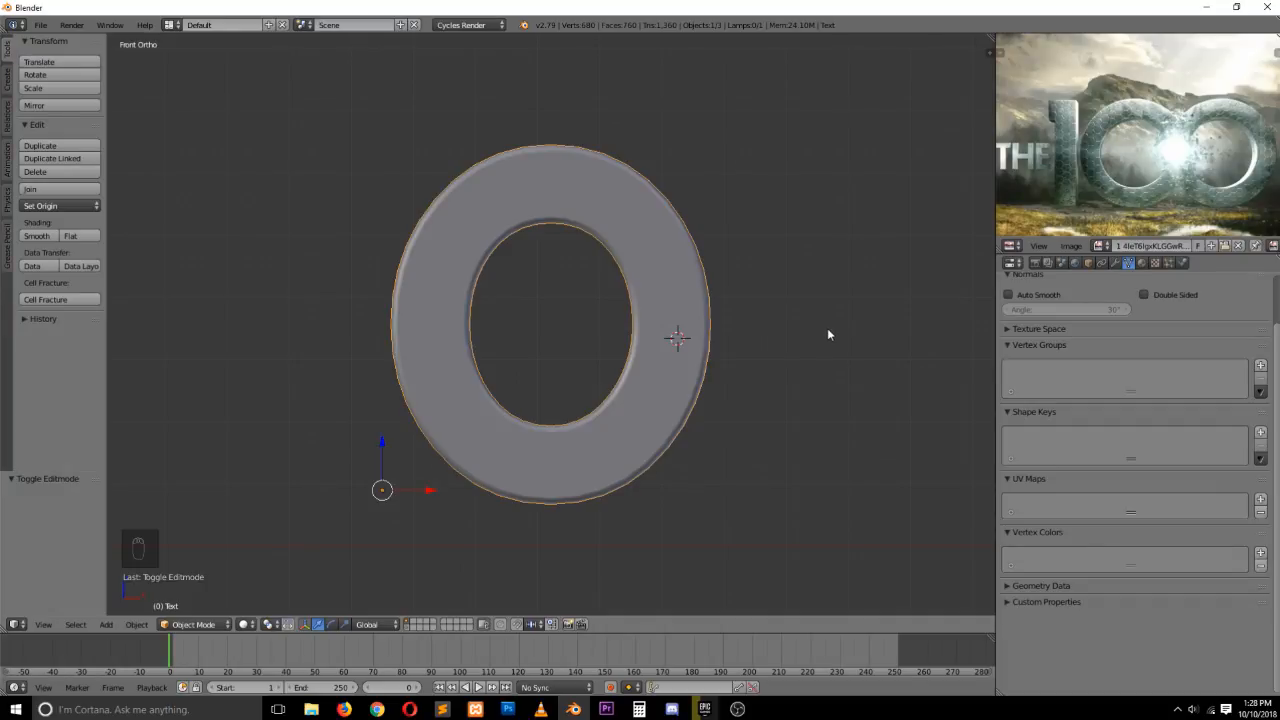
{"action": "scroll", "coordinate": [827, 328], "scroll_direction": "down", "scroll_amount": 2}
{"action": "scroll", "coordinate": [827, 328], "scroll_direction": "up", "scroll_amount": 2}
{"action": "key", "text": "Tab"}
{"action": "key", "text": "Tab"}
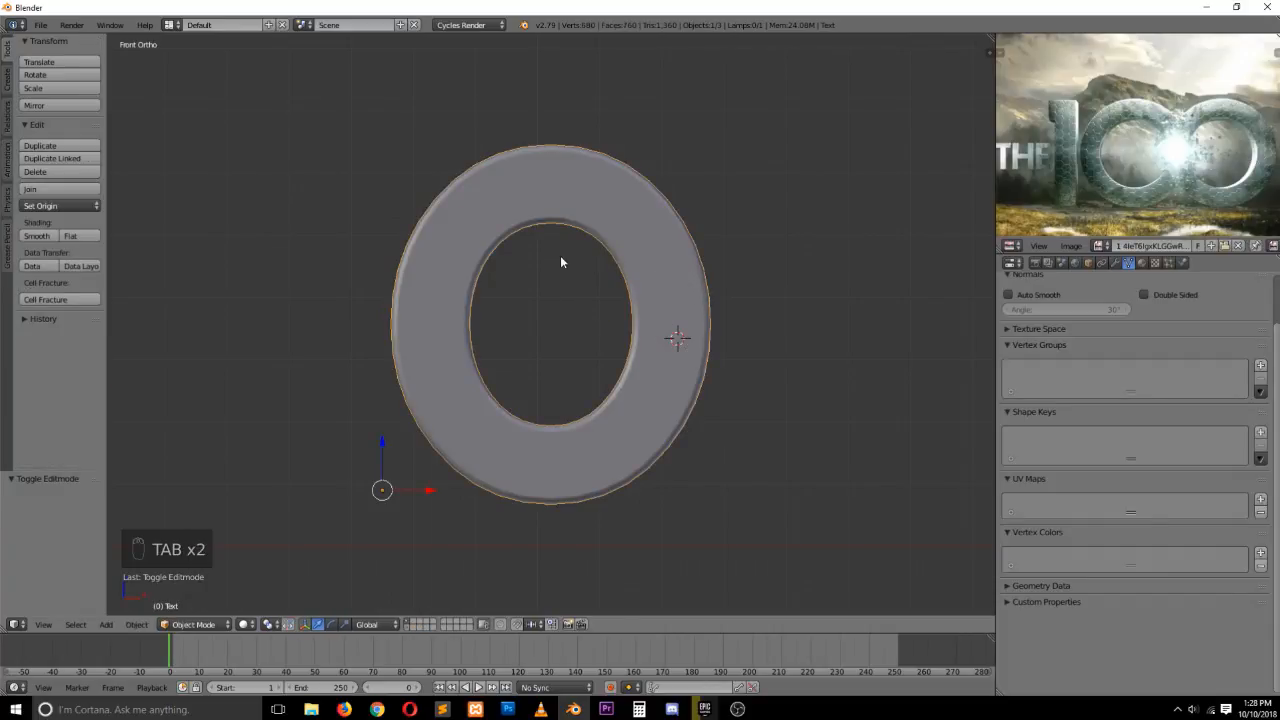
{"action": "key", "text": "Tab"}
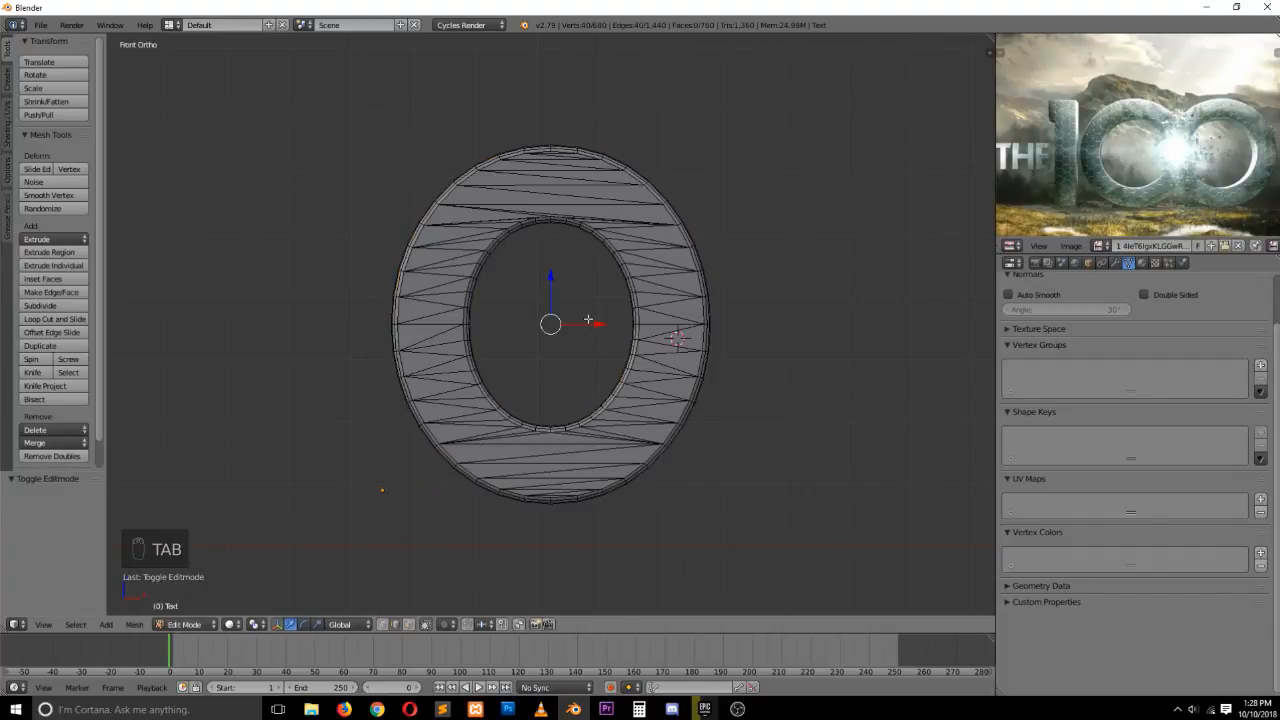
{"action": "key", "text": "Tab"}
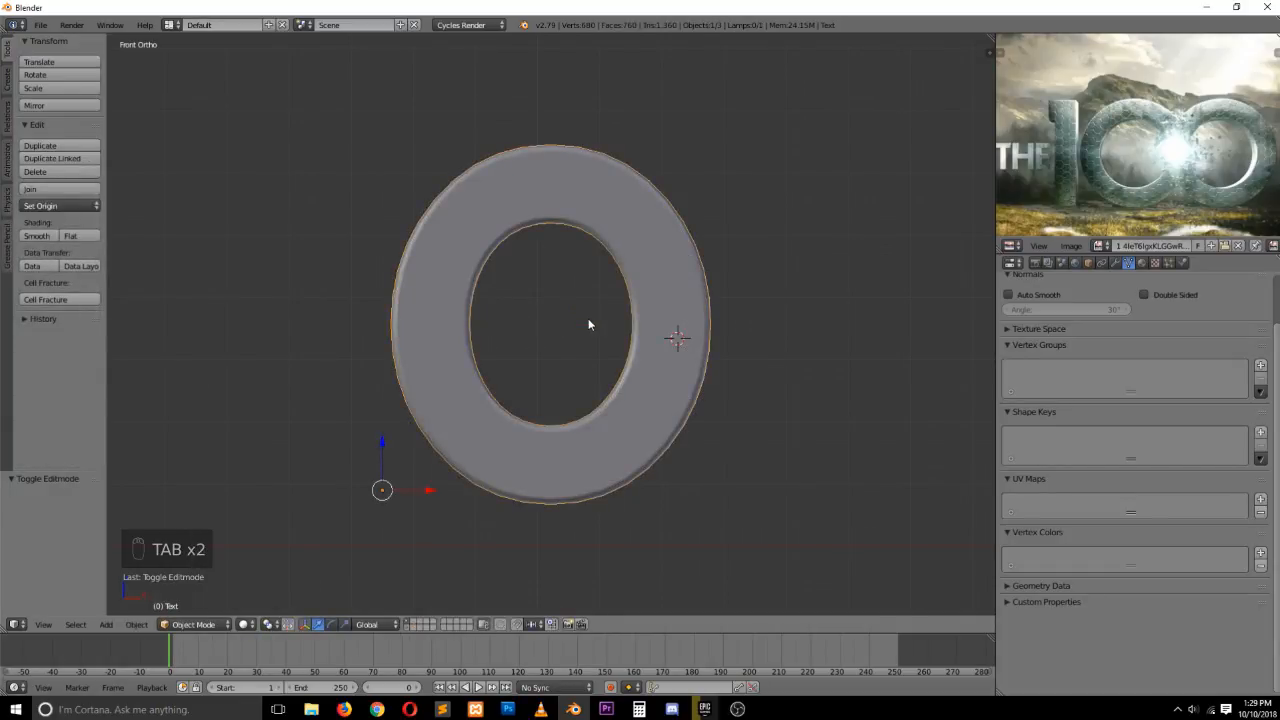
{"action": "key", "text": "Tab"}
{"action": "key", "text": "Tab"}
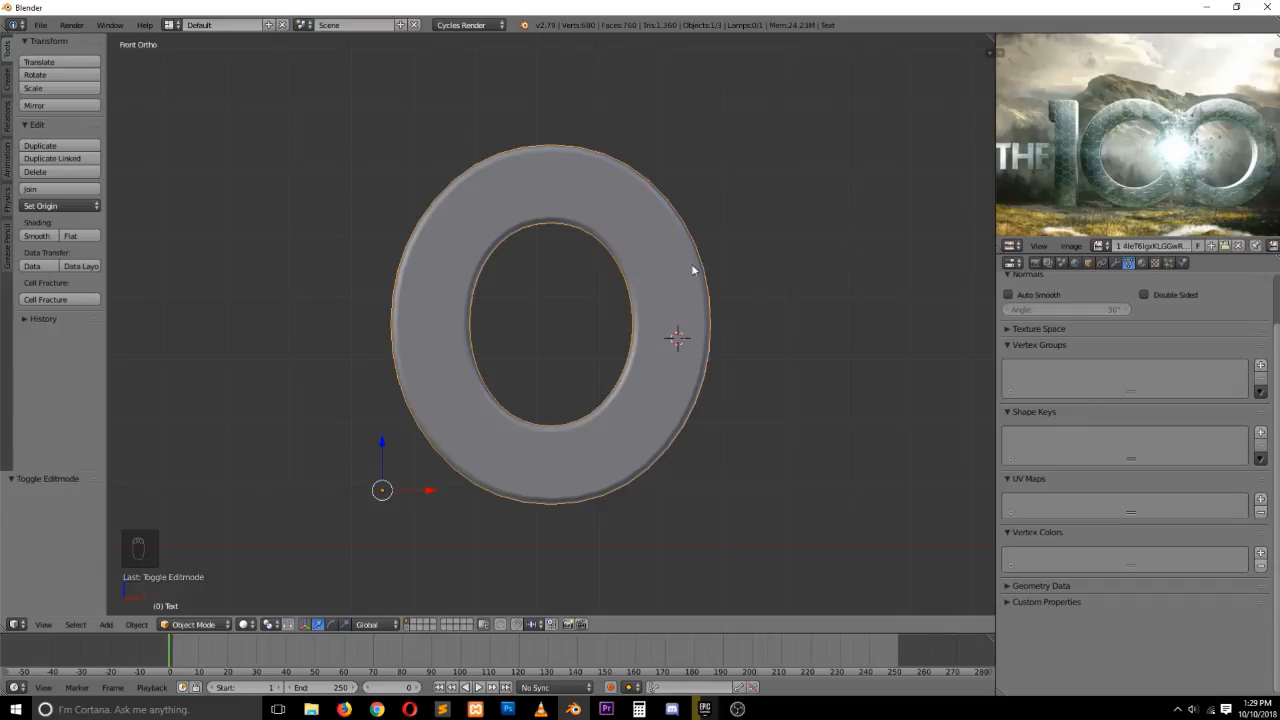
{"action": "key", "text": "Tab"}
{"action": "key", "text": "Tab"}
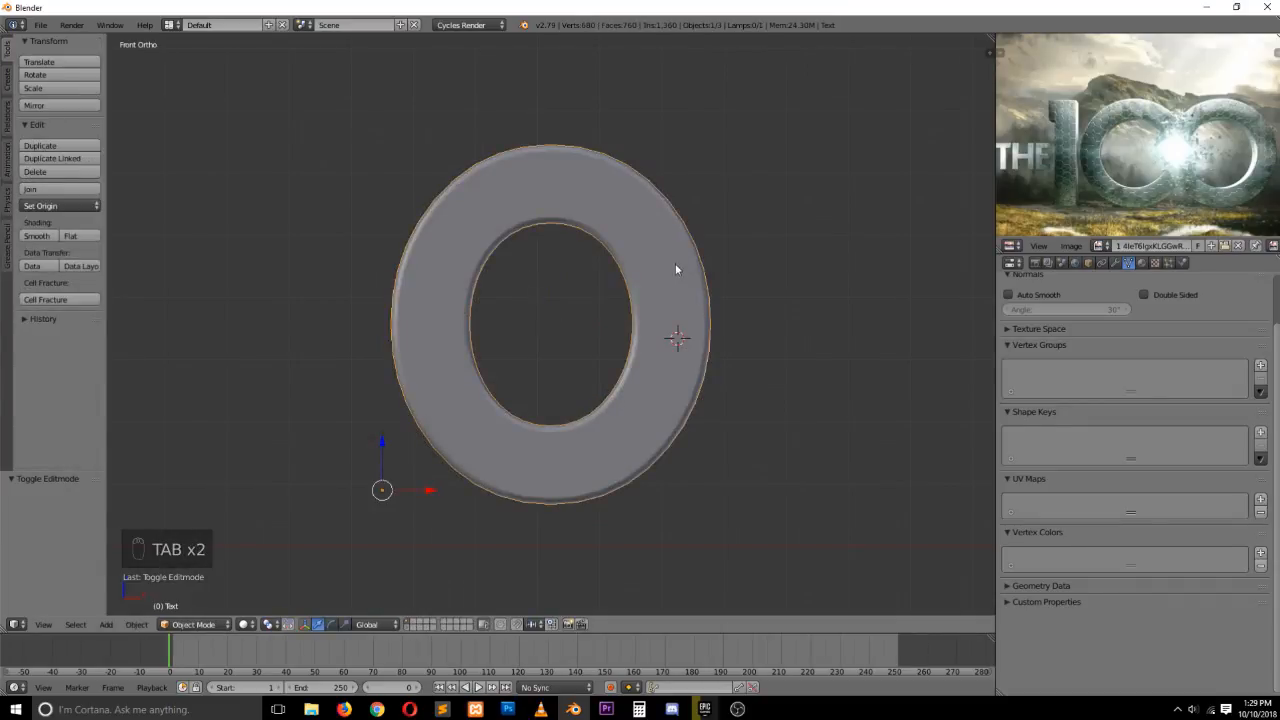
{"action": "key", "text": "Tab"}
Switch to edge selection, select edge loops cutting across the letter's faces and mark them as a seam
{"action": "key", "text": "ctrl+Tab"}
{"action": "left_click", "coordinate": [680, 265]}
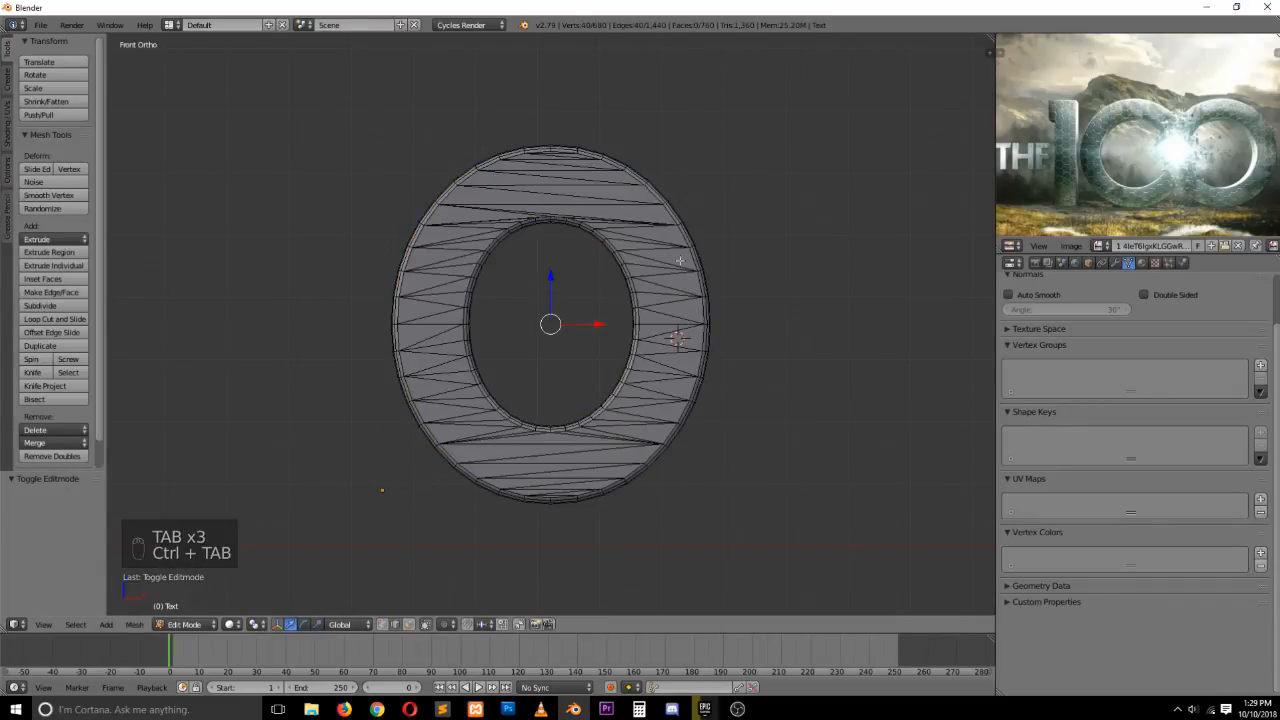
{"action": "scroll", "coordinate": [812, 208], "scroll_direction": "up", "scroll_amount": 5, "text": "ctrl"}
{"action": "scroll", "coordinate": [590, 245], "scroll_direction": "up", "scroll_amount": 2}
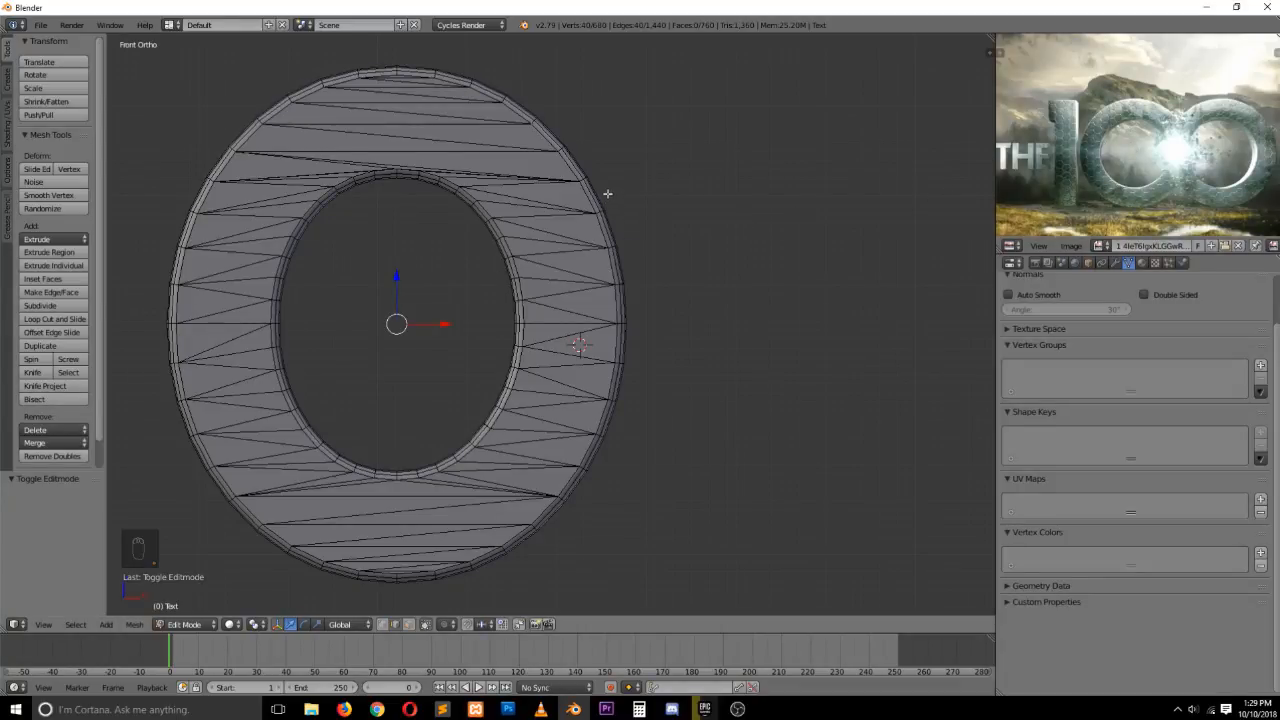
{"action": "middle_click_drag", "start_coordinate": [607, 194], "coordinate": [548, 237]}
{"action": "key", "text": "a"}
{"action": "scroll", "coordinate": [549, 210], "scroll_direction": "up", "scroll_amount": 2}
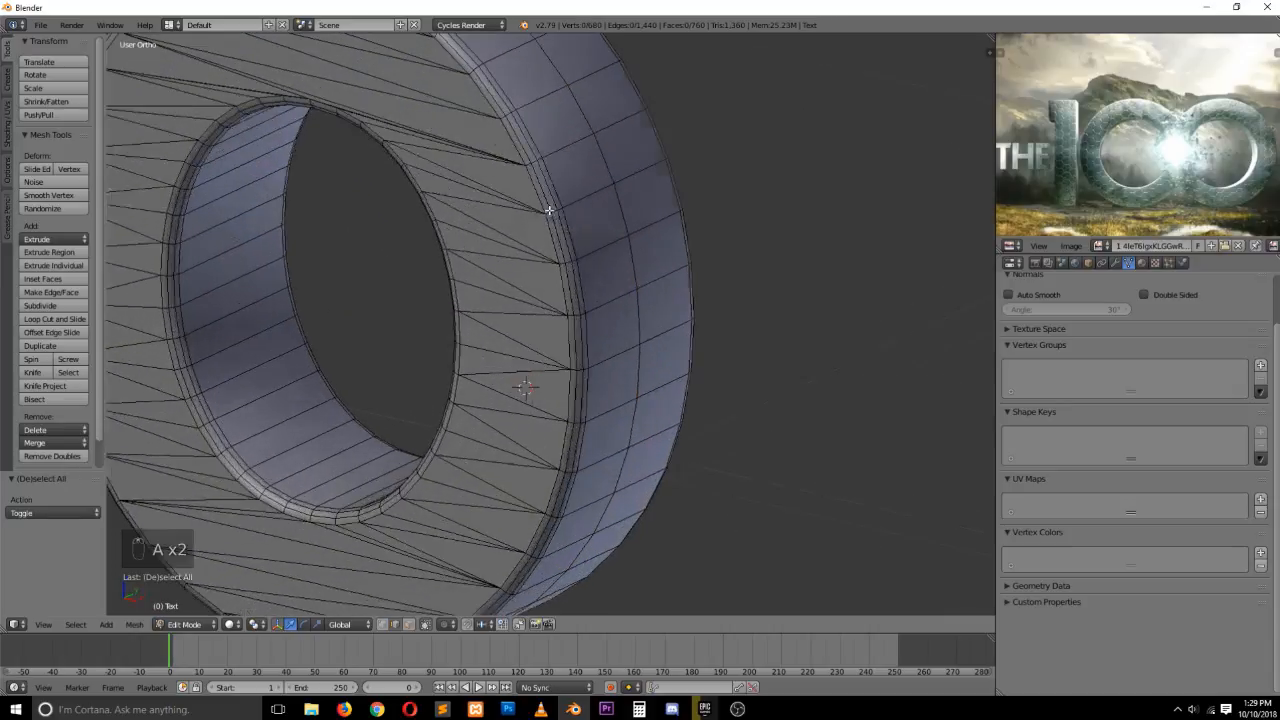
{"action": "right_click", "coordinate": [548, 180], "text": "alt"}
{"action": "right_click", "coordinate": [527, 210], "text": "alt+shift"}
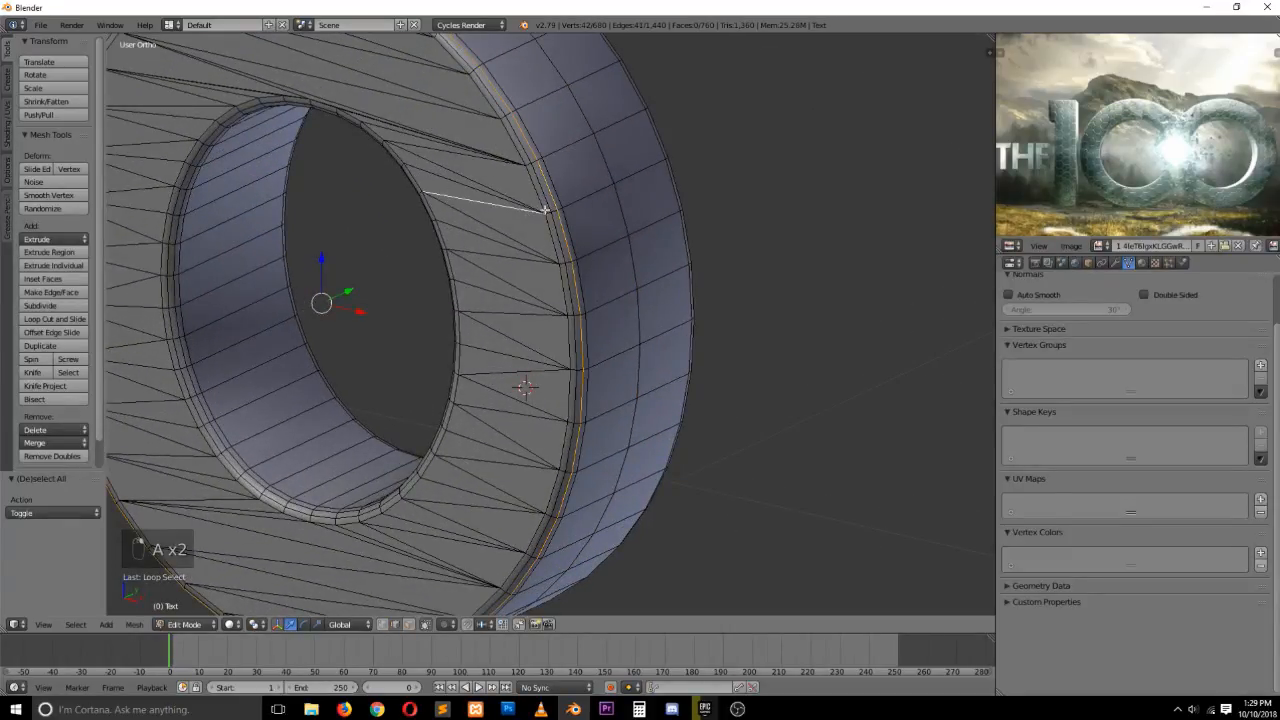
{"action": "right_click", "coordinate": [563, 206], "text": "alt+shift"}
{"action": "key", "text": "grave"}
{"action": "middle_click_drag", "start_coordinate": [486, 213], "coordinate": [559, 190]}
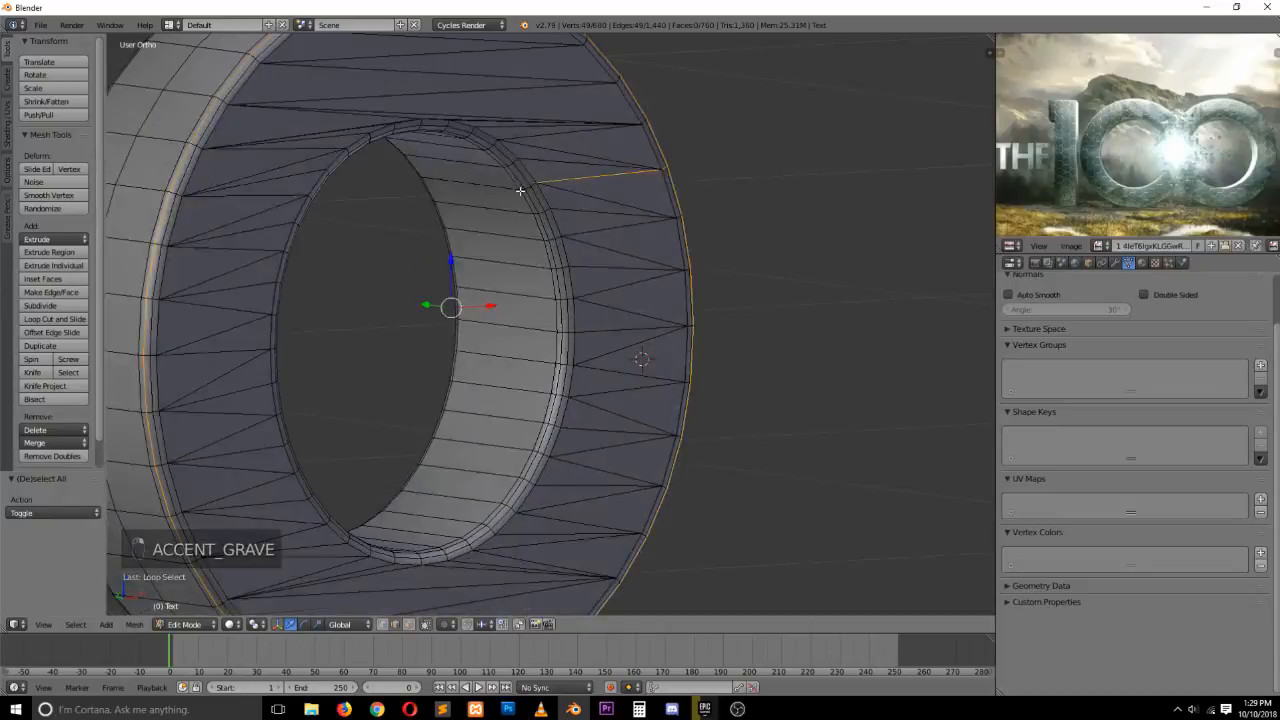
{"action": "right_click", "coordinate": [516, 191], "text": "alt+shift"}
{"action": "key", "text": "grave"}
{"action": "middle_click_drag", "start_coordinate": [414, 189], "coordinate": [550, 217]}
{"action": "right_click", "coordinate": [505, 227], "text": "alt+shift"}
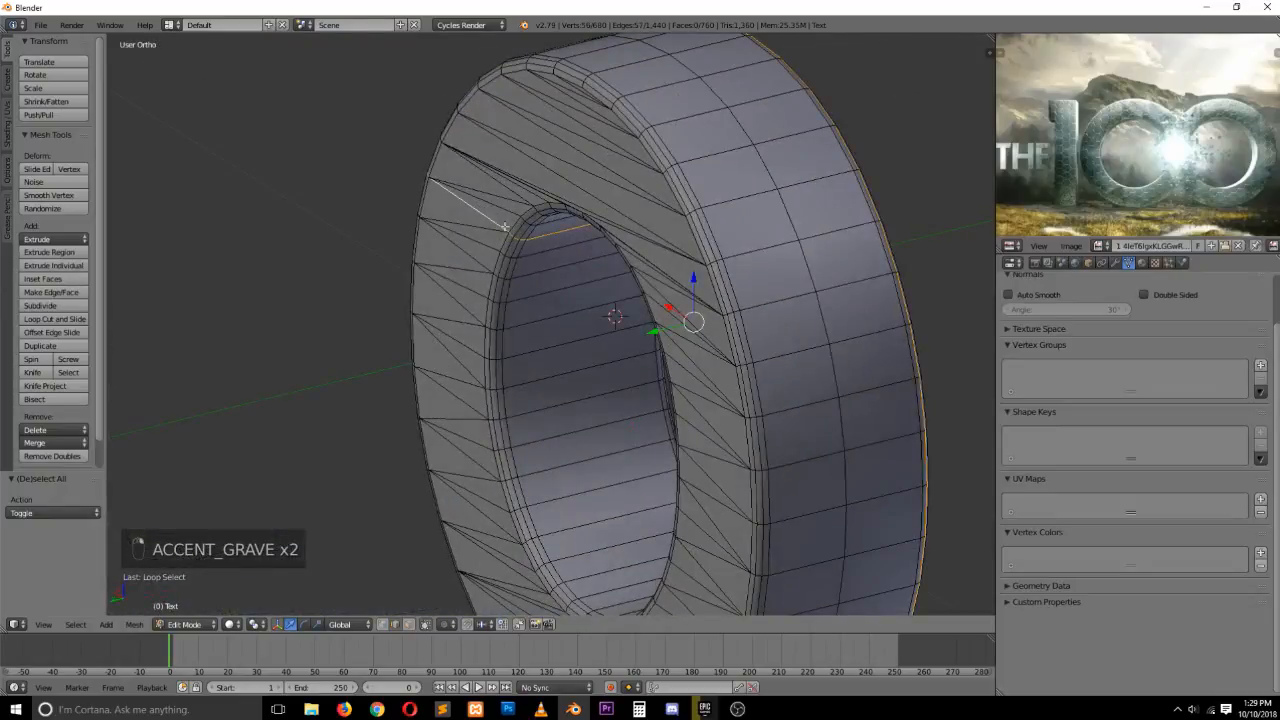
{"action": "key", "text": "ctrl+e"}
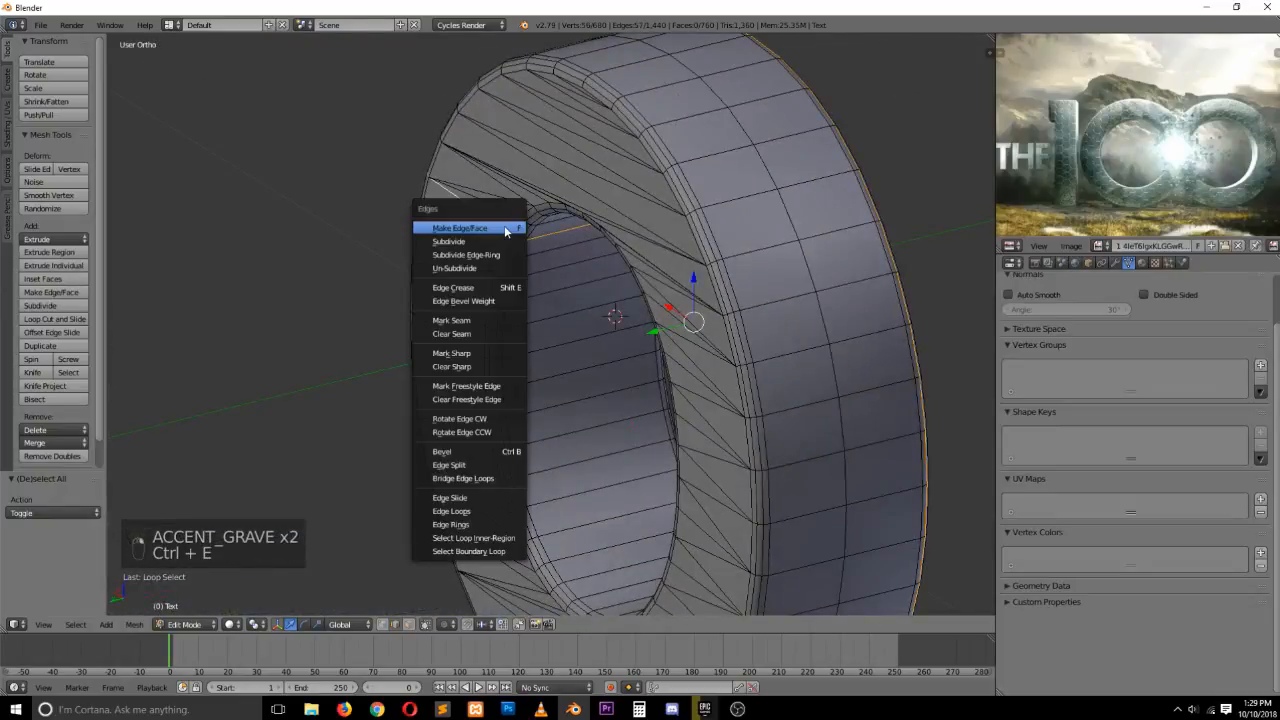
{"action": "left_click", "coordinate": [479, 321]}
Select all geometry, split the 3D view in two and turn the new half into a UV/Image Editor
{"action": "key", "text": "a"}
{"action": "key", "text": "grave"}
{"action": "middle_click_drag", "start_coordinate": [479, 321], "coordinate": [521, 262]}
{"action": "key", "text": "a"}
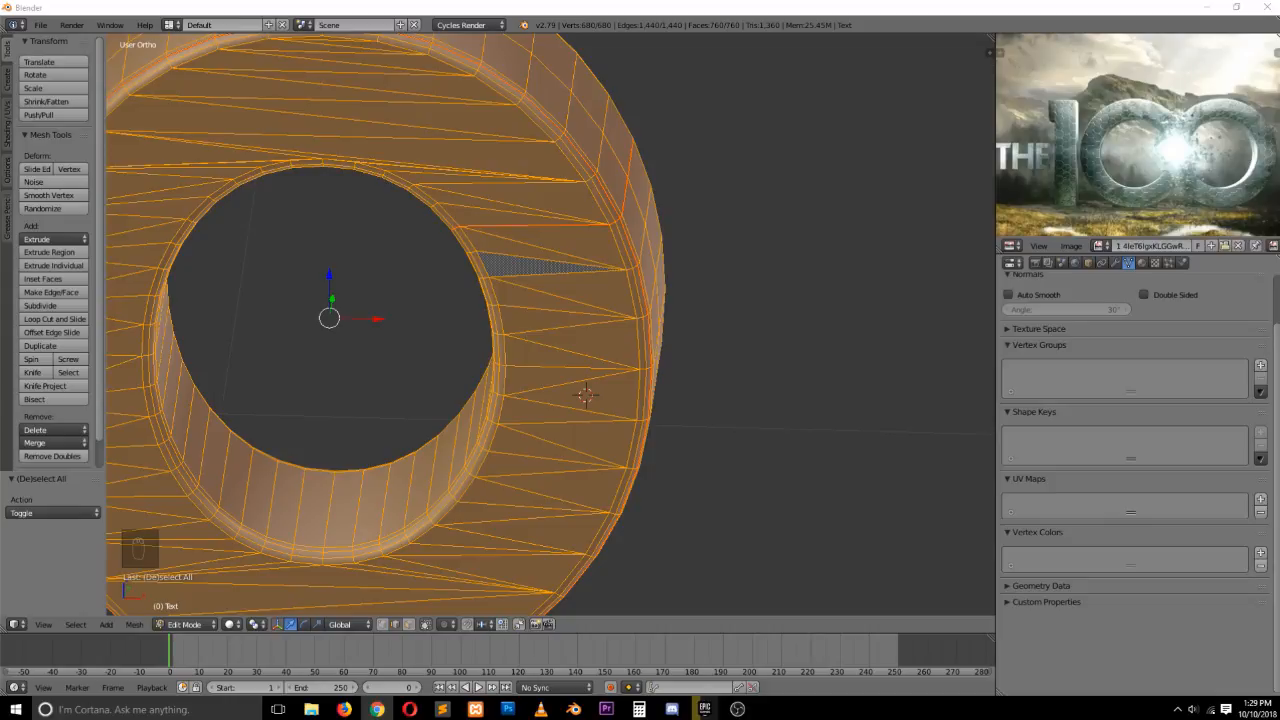
{"action": "key", "text": "KP_1"}
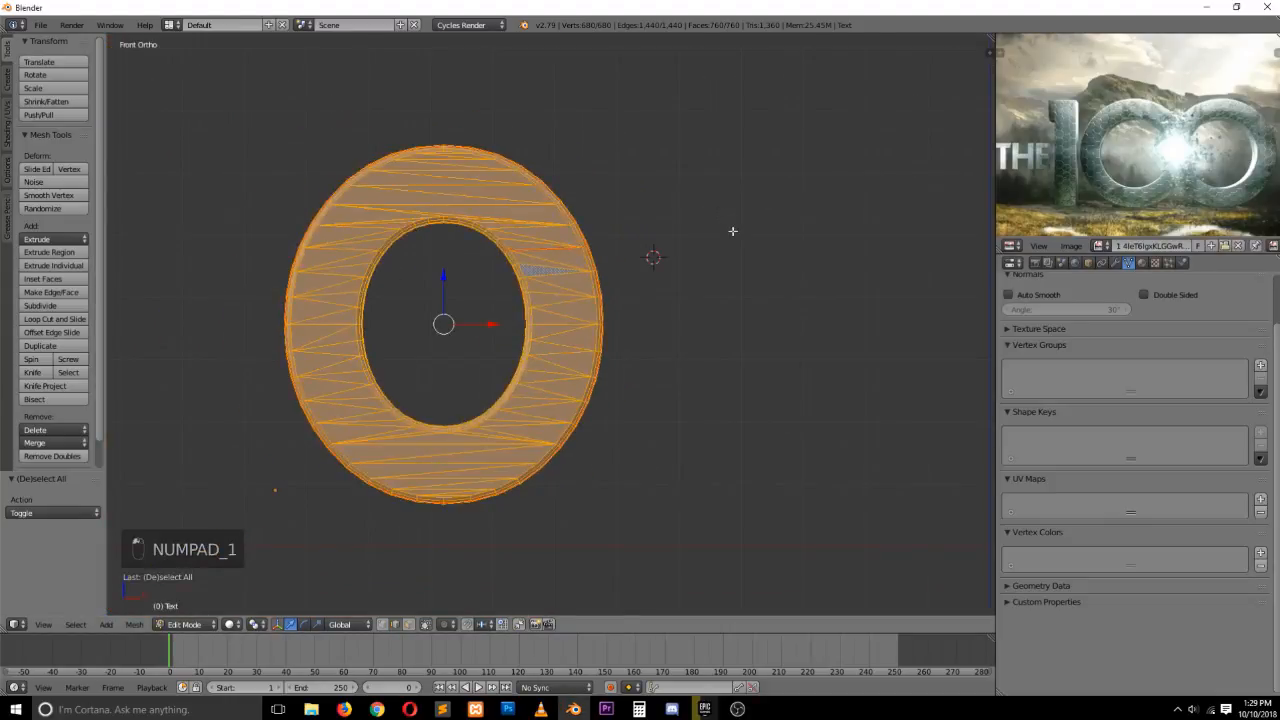
{"action": "left_click_drag", "start_coordinate": [991, 41], "coordinate": [581, 450]}
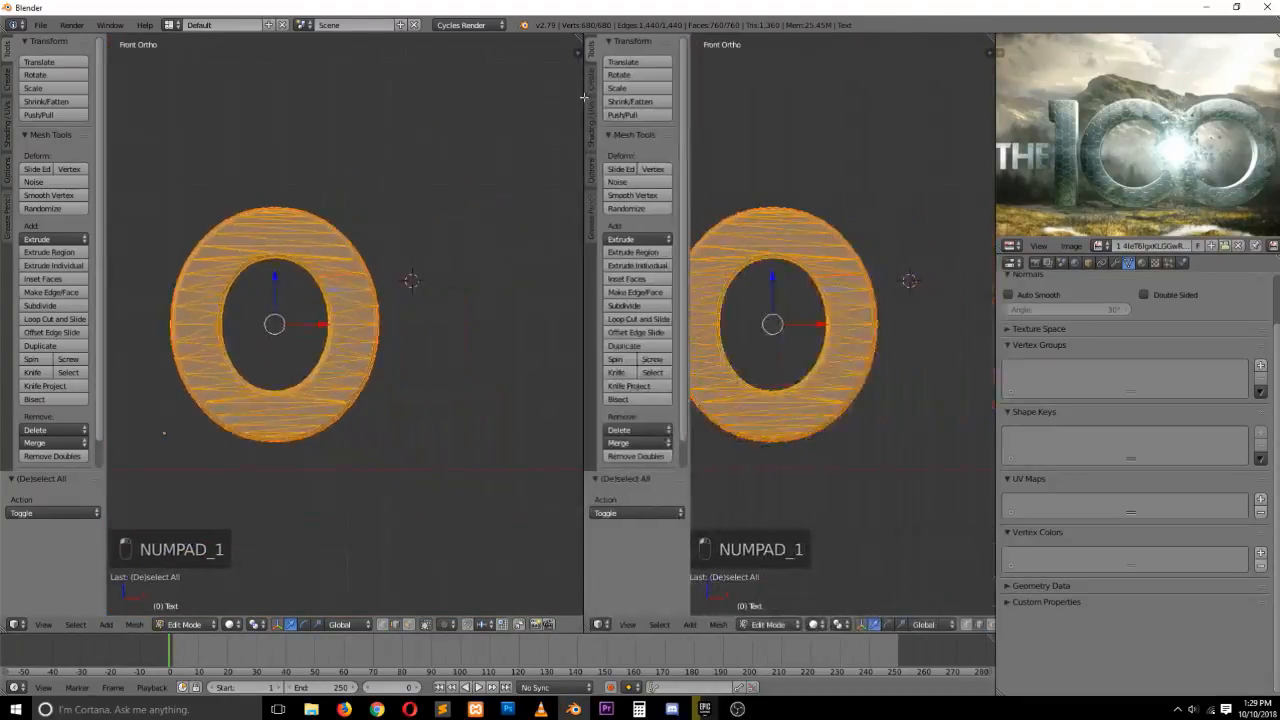
{"action": "left_click", "coordinate": [595, 628]}
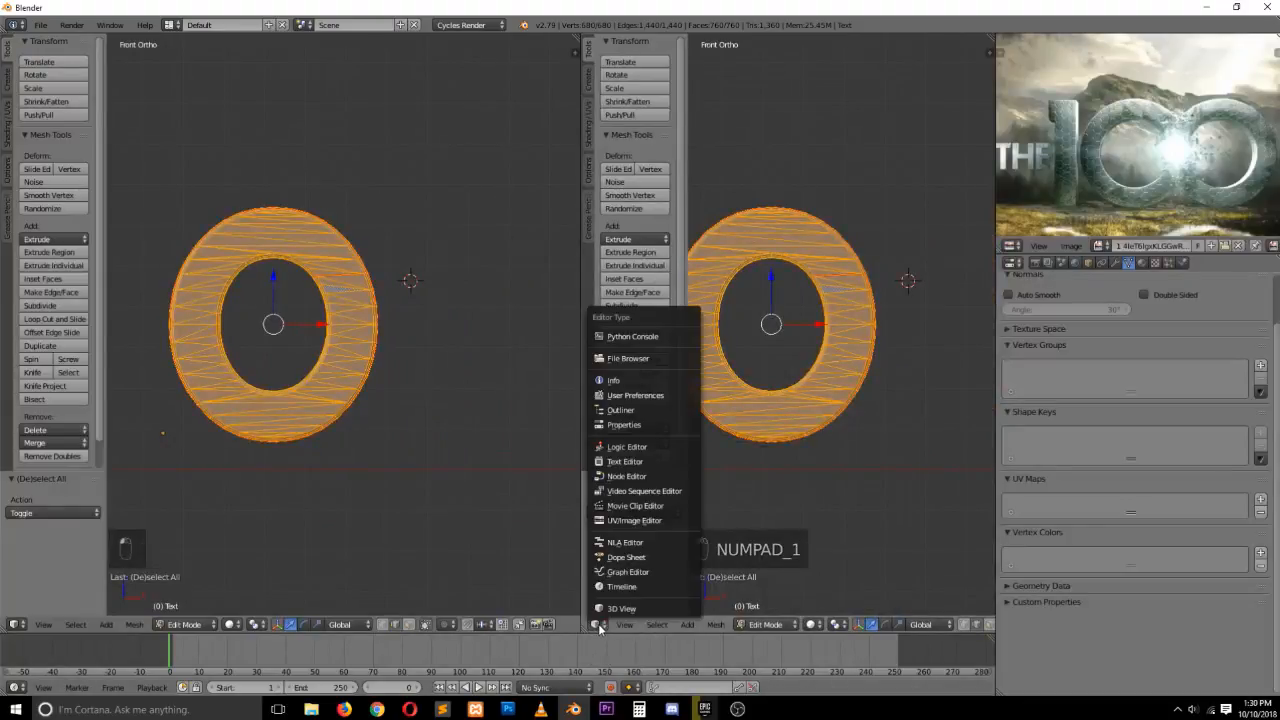
{"action": "left_click", "coordinate": [622, 517]}
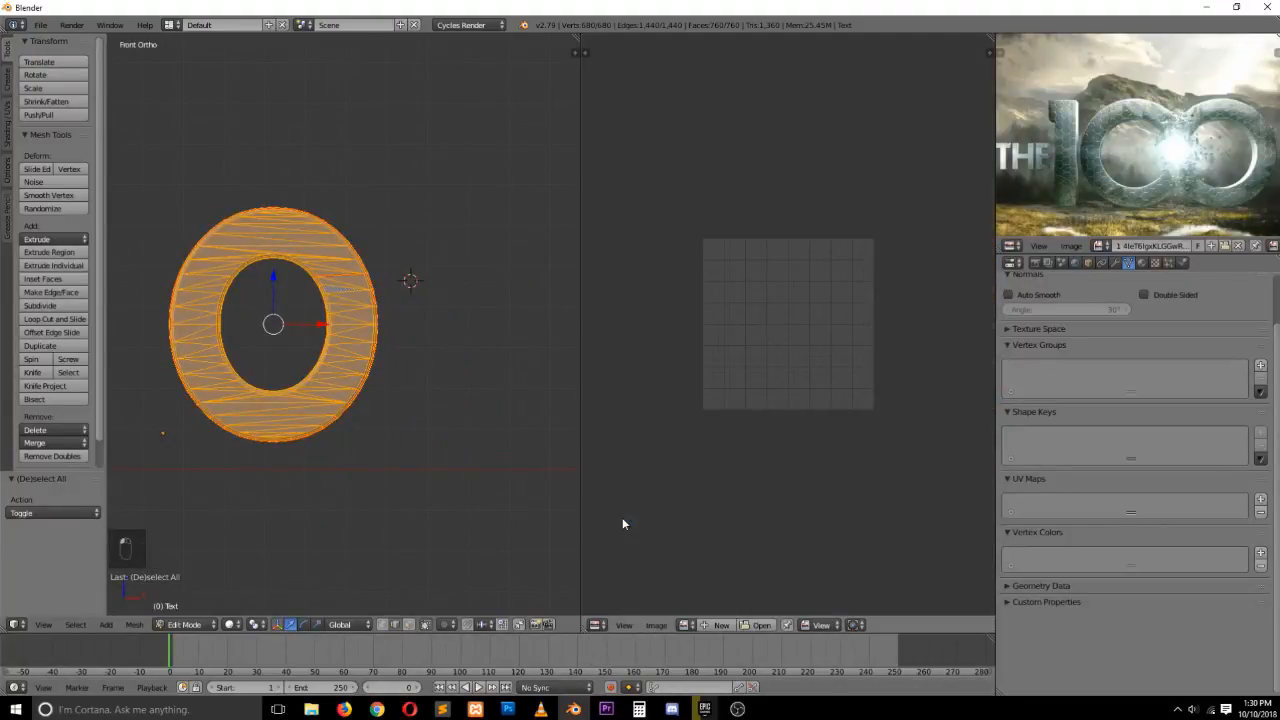
Unwrap the letter's mesh into UVs
{"action": "key", "text": "u"}
{"action": "left_click", "coordinate": [326, 285]}
{"action": "scroll", "coordinate": [820, 431], "scroll_direction": "up", "scroll_amount": 4}
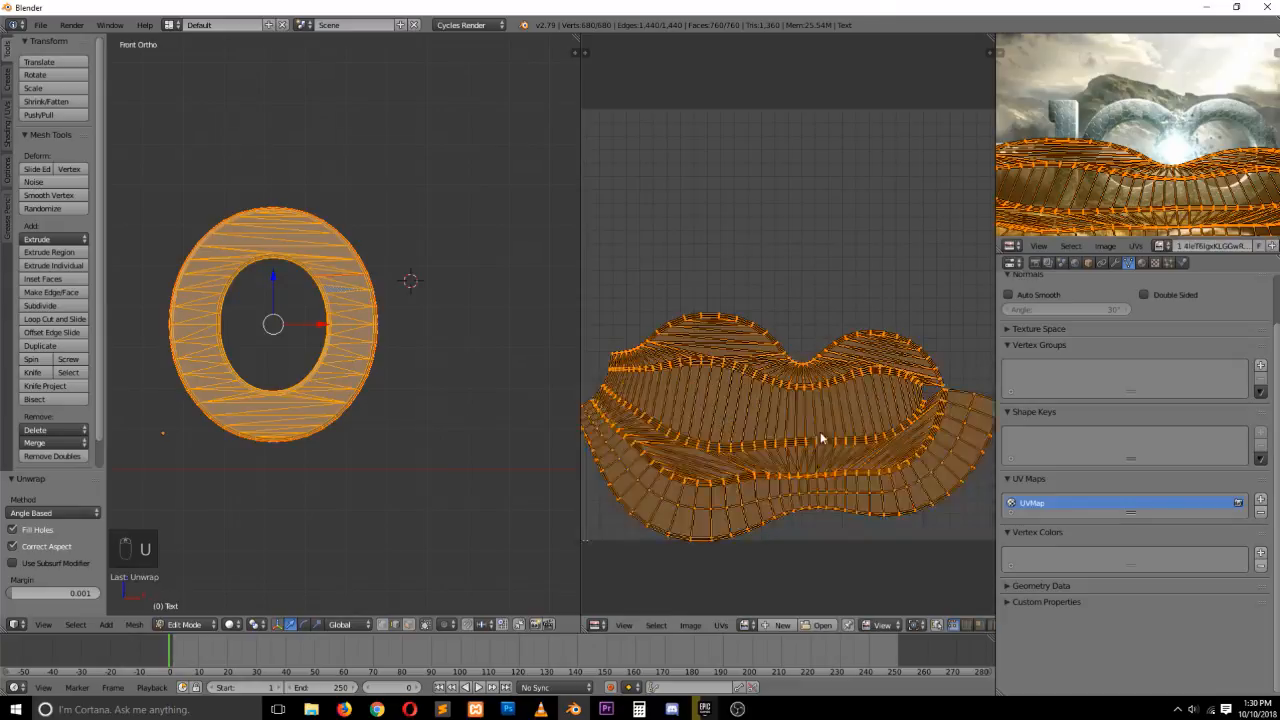
Select an edge loop across the letter's outer rim, mark it as a seam and reselect all geometry
{"action": "key", "text": "grave"}
{"action": "middle_click_drag", "start_coordinate": [343, 214], "coordinate": [270, 258]}
{"action": "scroll", "coordinate": [348, 258], "scroll_direction": "up", "scroll_amount": 4}
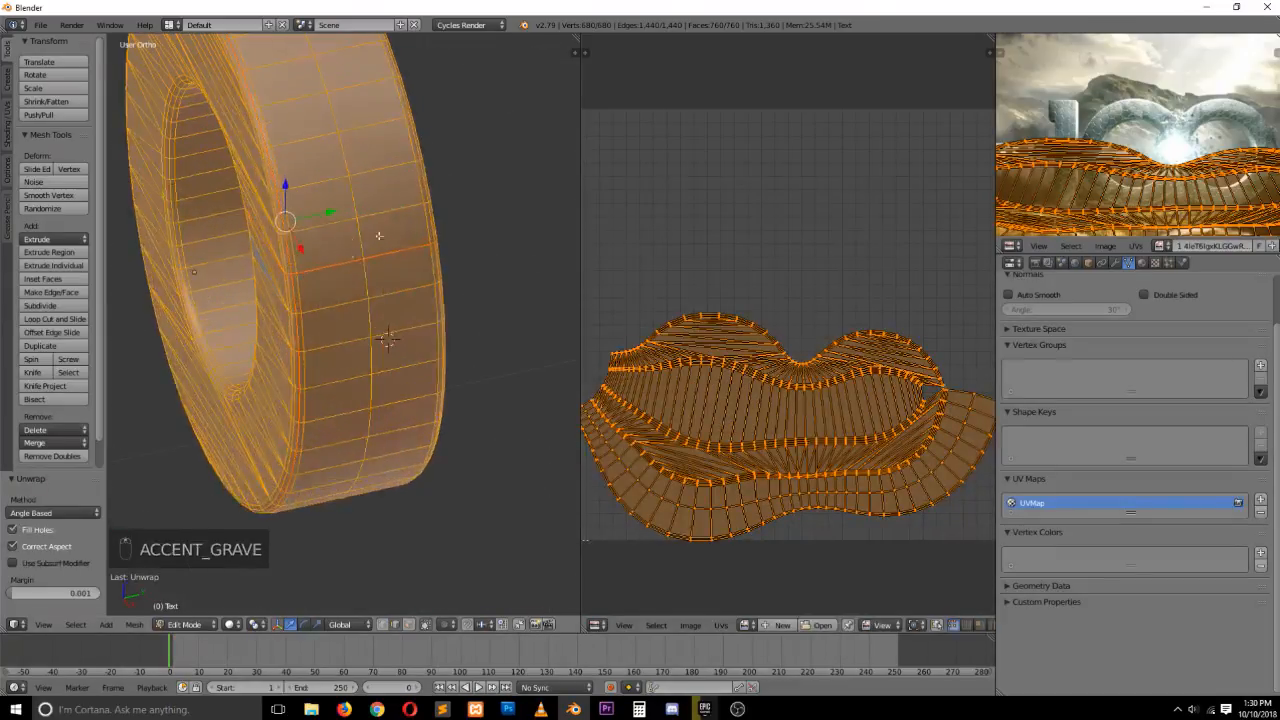
{"action": "key", "text": "a"}
{"action": "key", "text": "a"}
{"action": "middle_click_drag", "start_coordinate": [379, 235], "coordinate": [325, 201]}
{"action": "right_click", "coordinate": [378, 214], "text": "alt"}
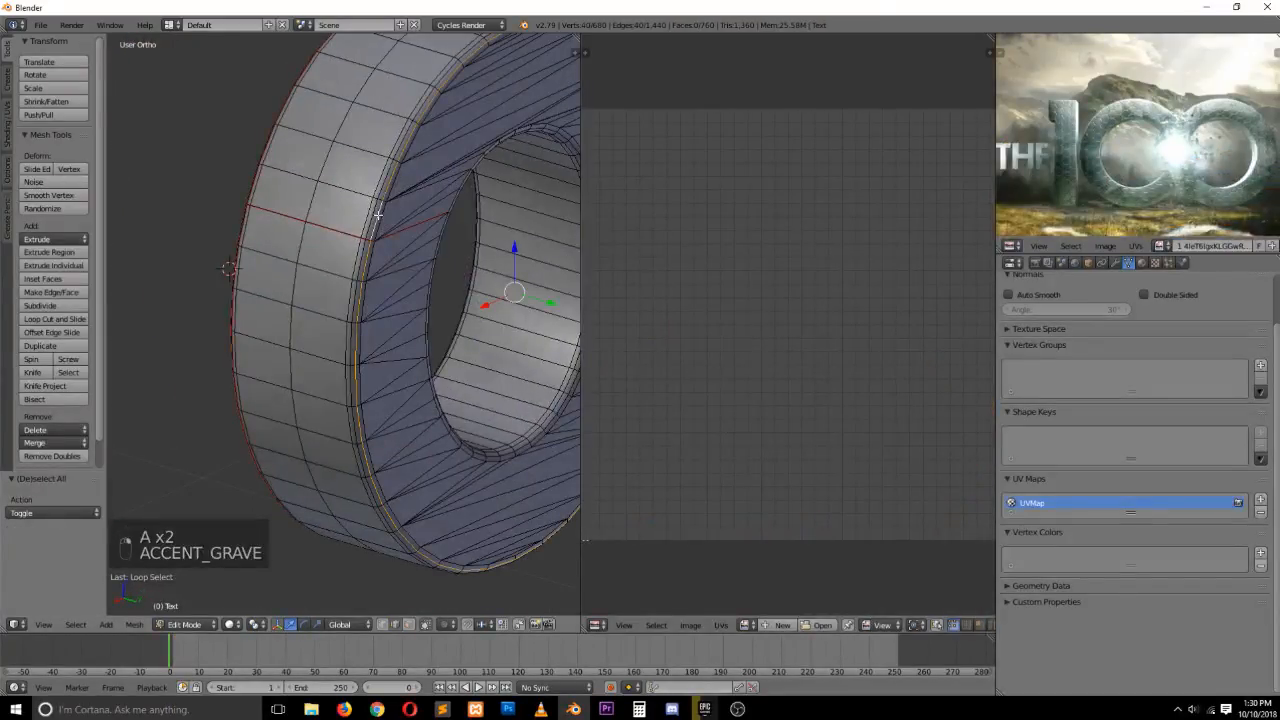
{"action": "key", "text": "ctrl+e"}
{"action": "left_click", "coordinate": [379, 216]}
{"action": "key", "text": "a"}
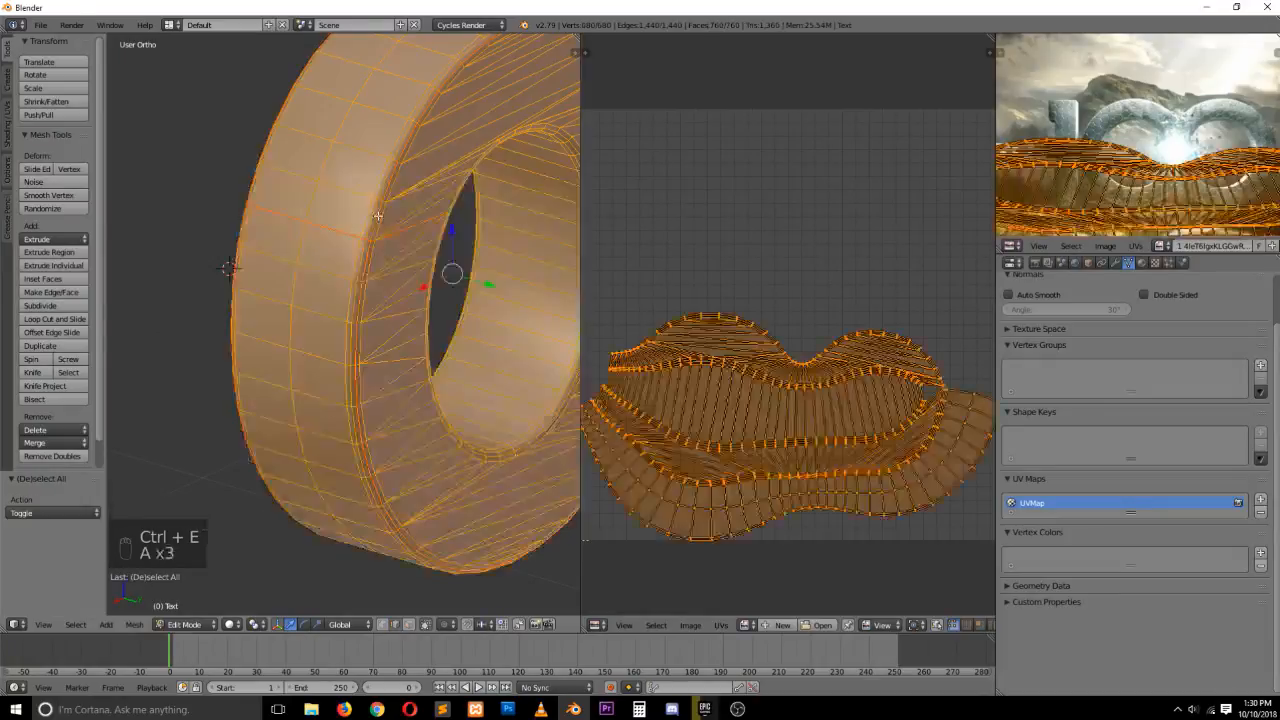
Unwrap the letter's mesh again
{"action": "key", "text": "u"}
{"action": "left_click", "coordinate": [379, 218]}
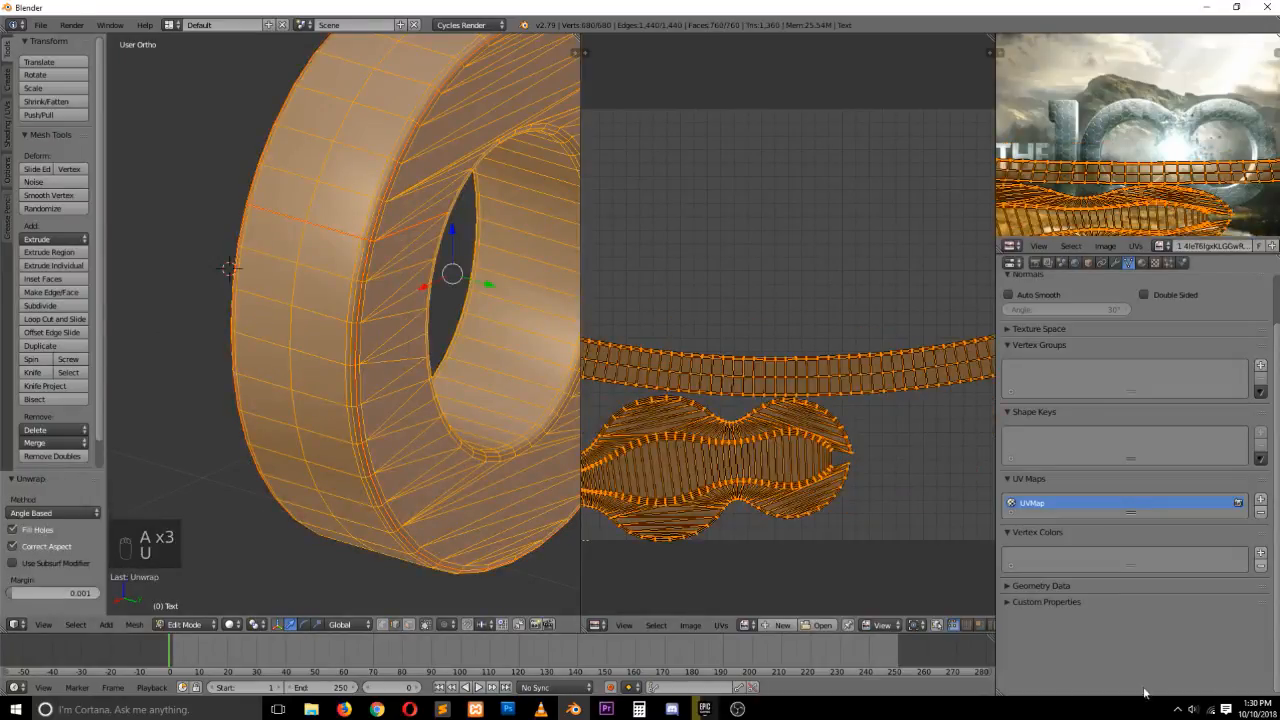
{"action": "scroll", "coordinate": [1158, 663], "scroll_direction": "up", "scroll_amount": 1}
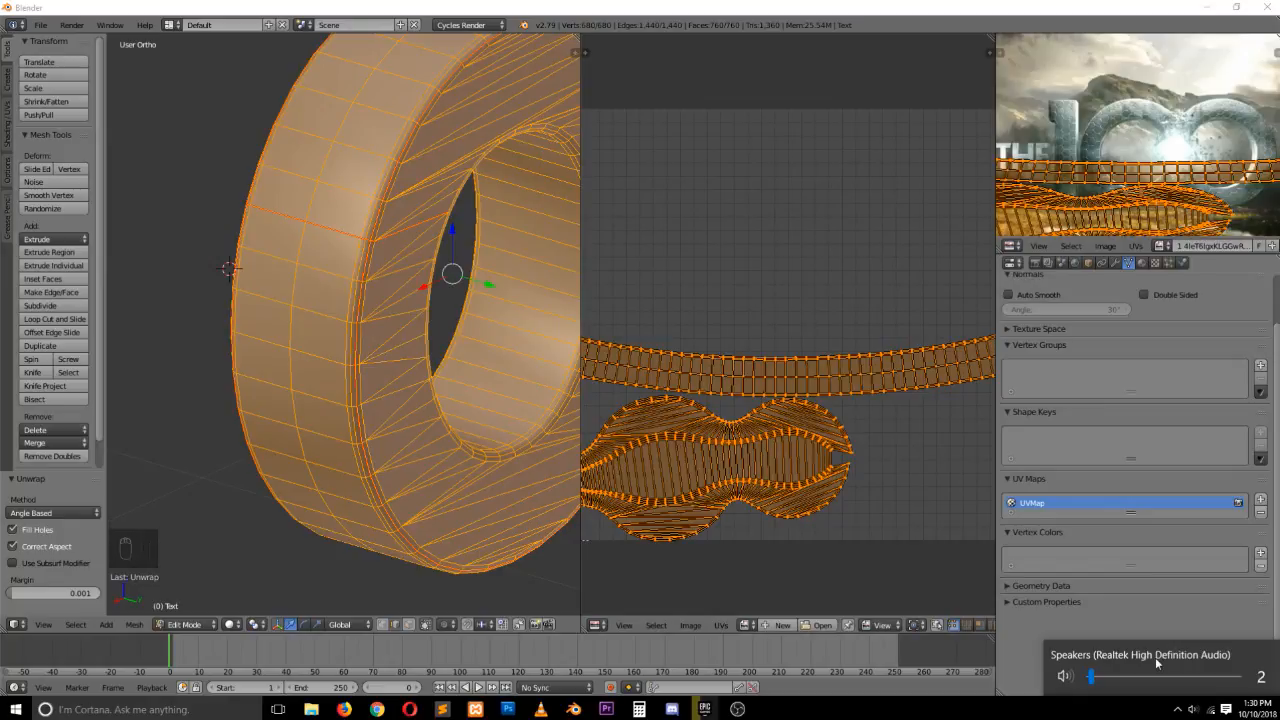
{"action": "left_click", "coordinate": [831, 450]}
{"action": "scroll", "coordinate": [830, 453], "scroll_direction": "down", "scroll_amount": 2}
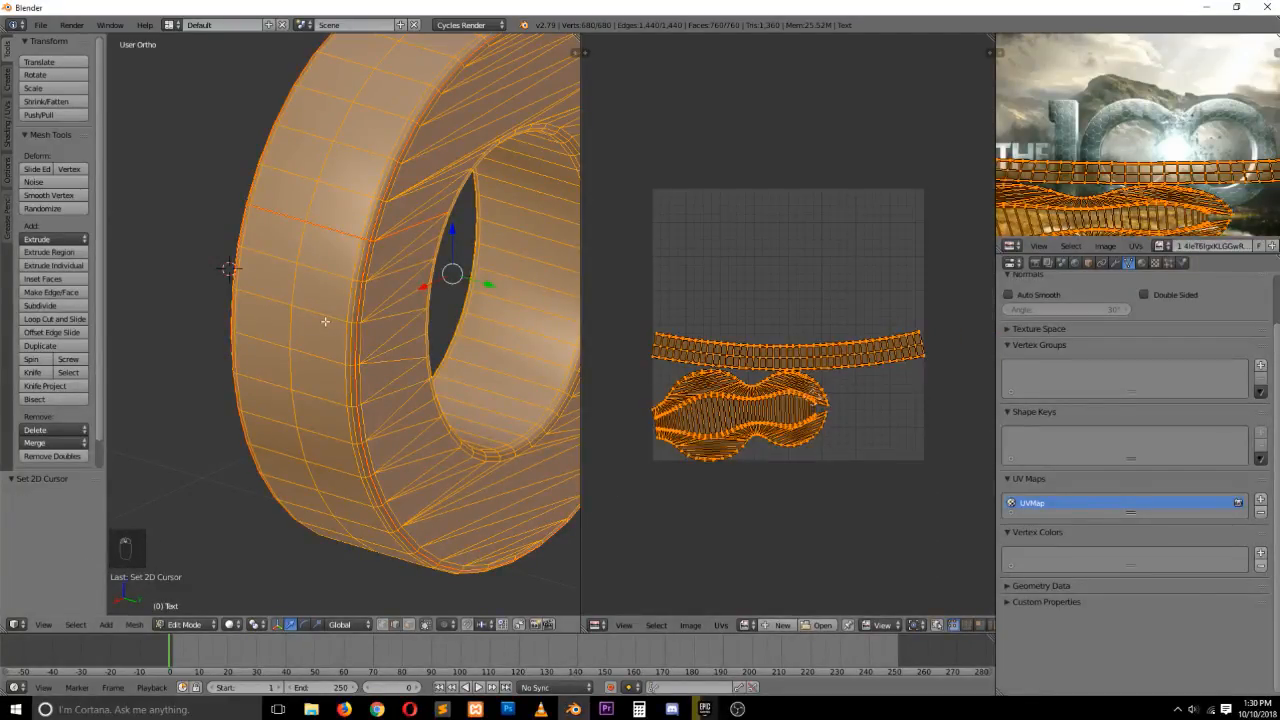
Select edge loops along the inner hole's rim, mark them as a seam and reselect all geometry
{"action": "right_click", "coordinate": [545, 410], "text": "alt"}
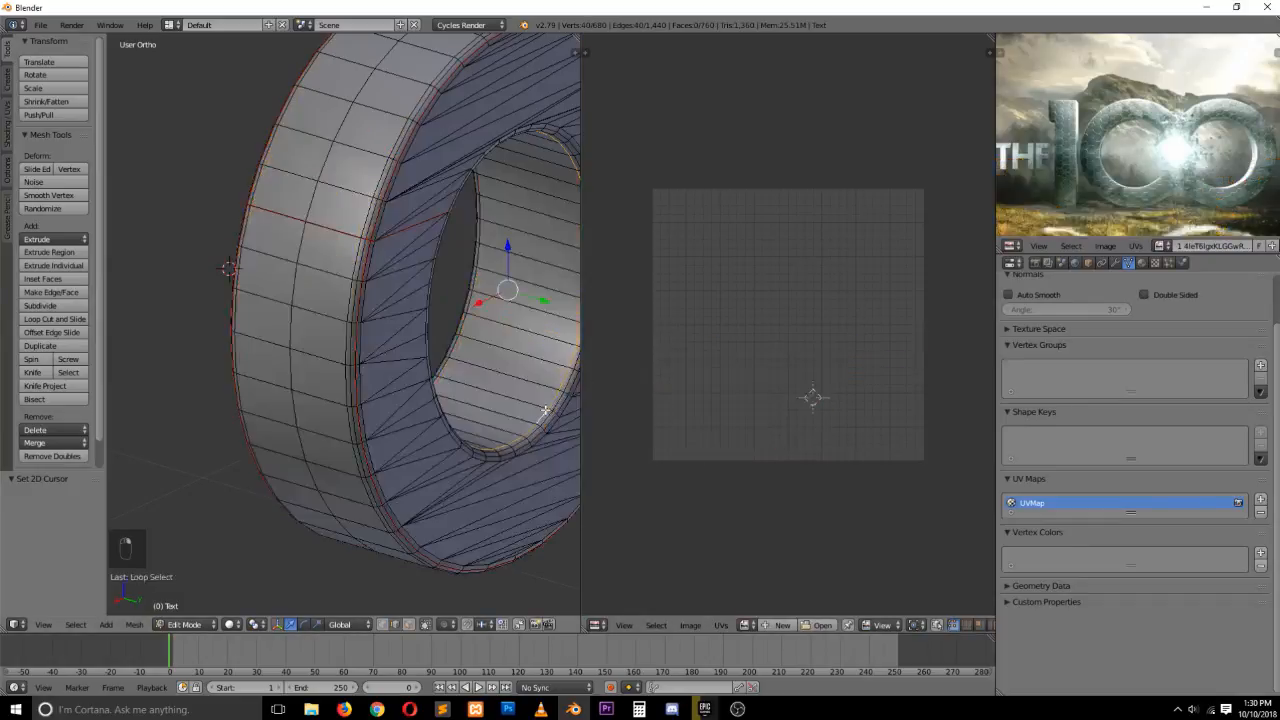
{"action": "right_click", "coordinate": [454, 347], "text": "alt+shift"}
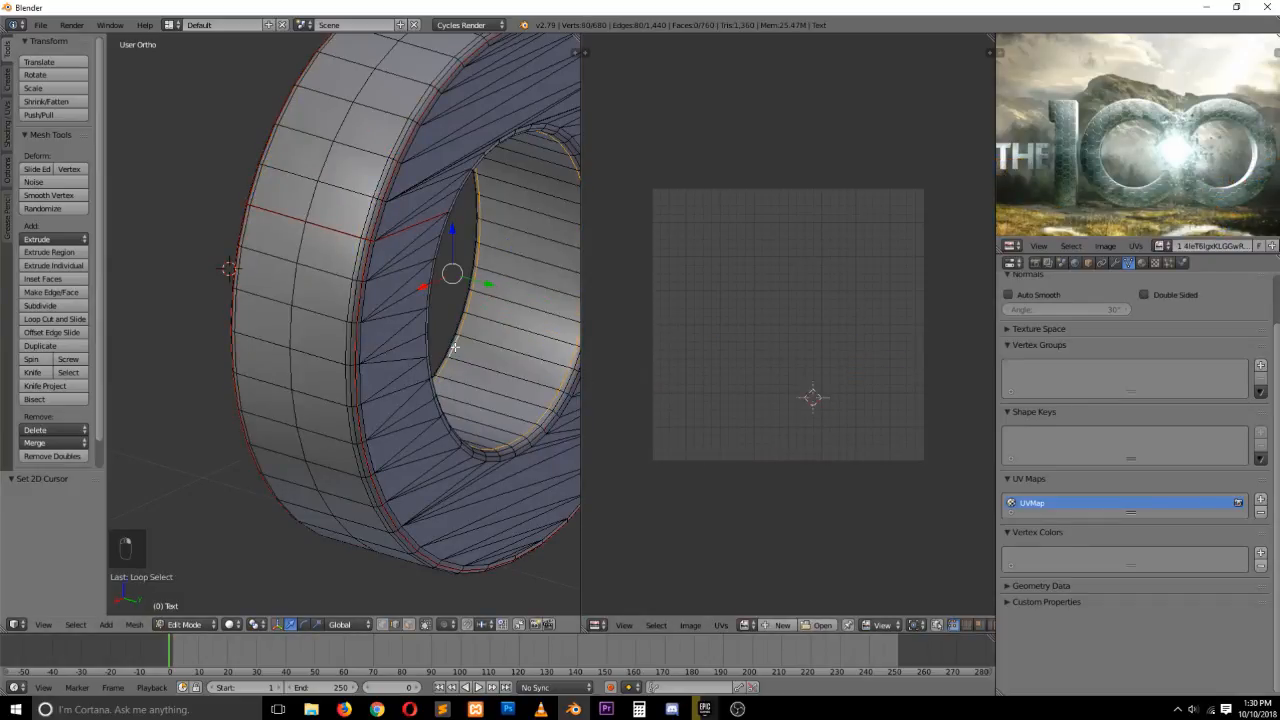
{"action": "key", "text": "ctrl+e"}
{"action": "left_click", "coordinate": [454, 349]}
{"action": "key", "text": "a"}
{"action": "key", "text": "a"}
{"action": "key", "text": "a"}
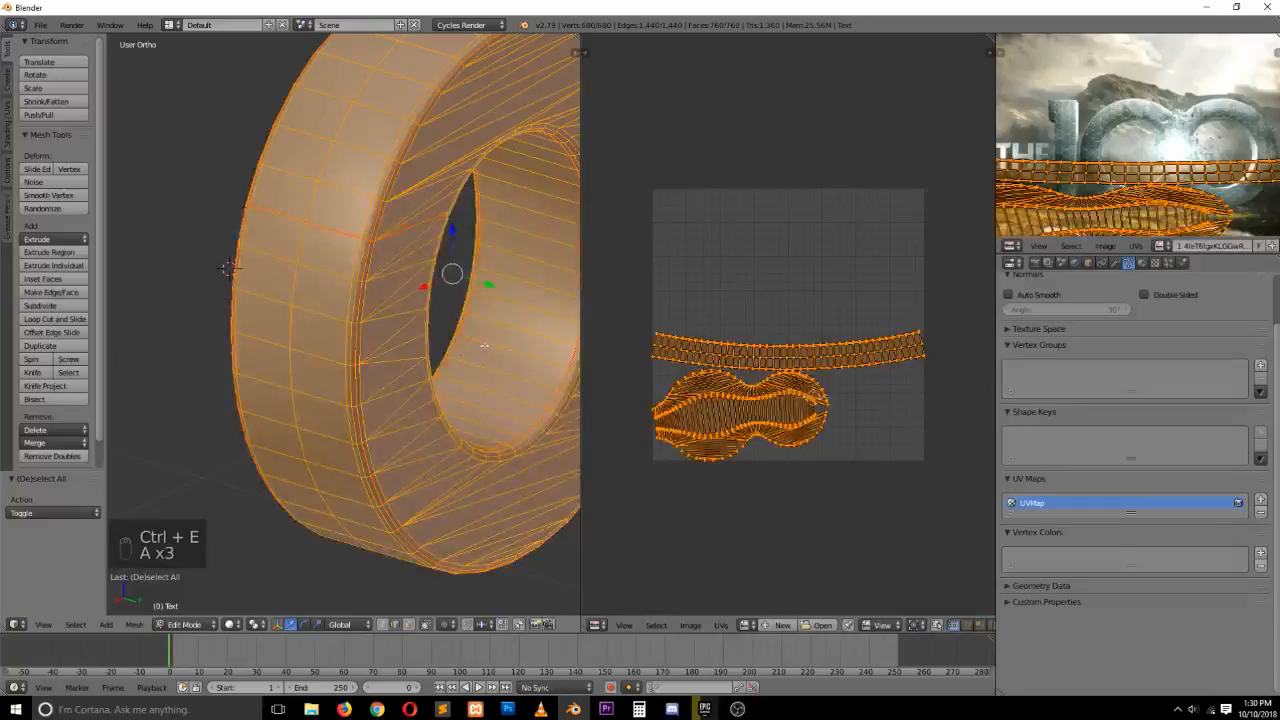
Select an edge loop across the inner hole's surface and mark it as a seam
{"action": "right_click", "coordinate": [511, 330]}
{"action": "key", "text": "ctrl+e"}
{"action": "left_click", "coordinate": [511, 331]}
{"action": "key", "text": "a"}
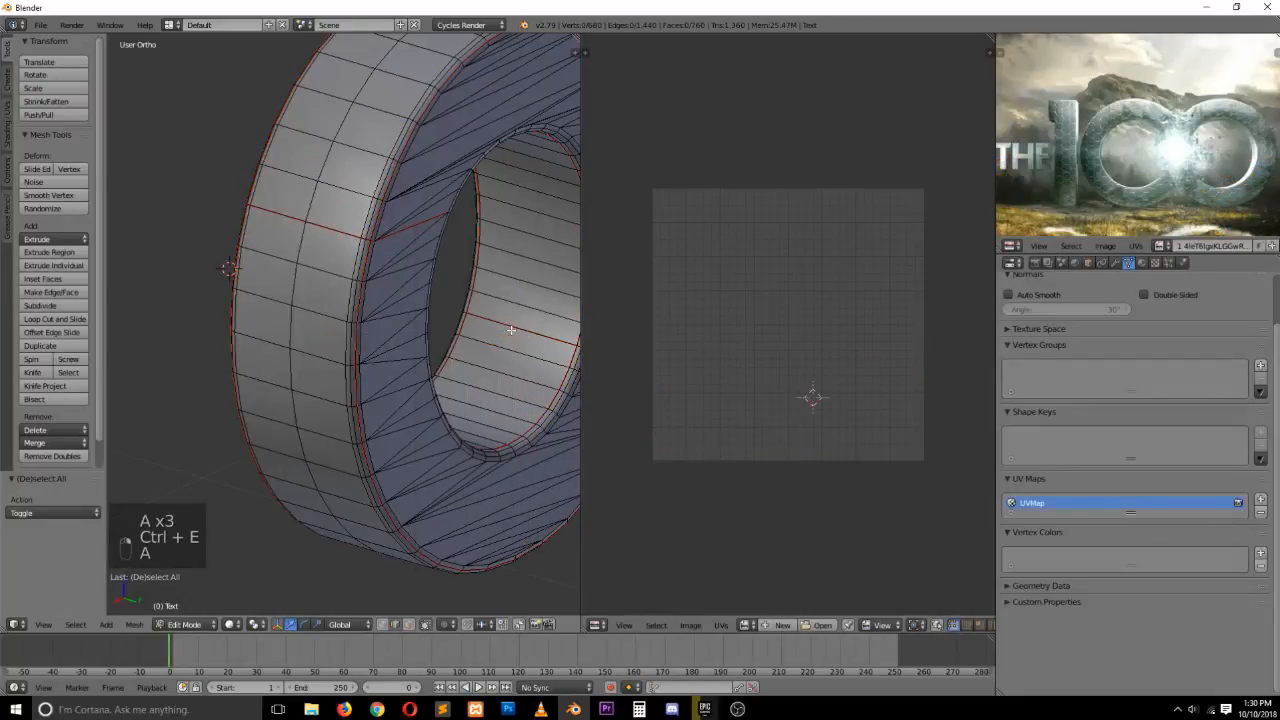
Select all geometry and unwrap the letter's mesh
{"action": "key", "text": "a"}
{"action": "key", "text": "u"}
{"action": "left_click", "coordinate": [511, 330]}
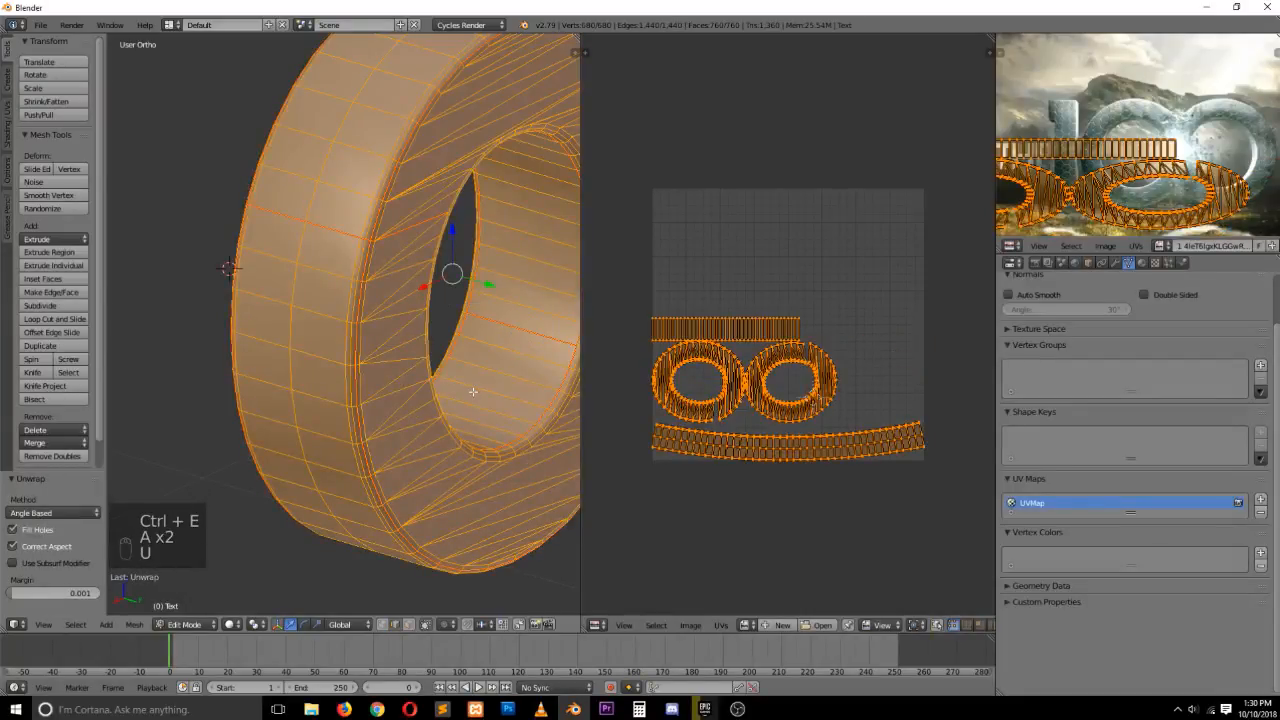
Switch to front view and apply the object's scale in object mode
{"action": "key", "text": "KP_1"}
{"action": "key", "text": "Tab"}
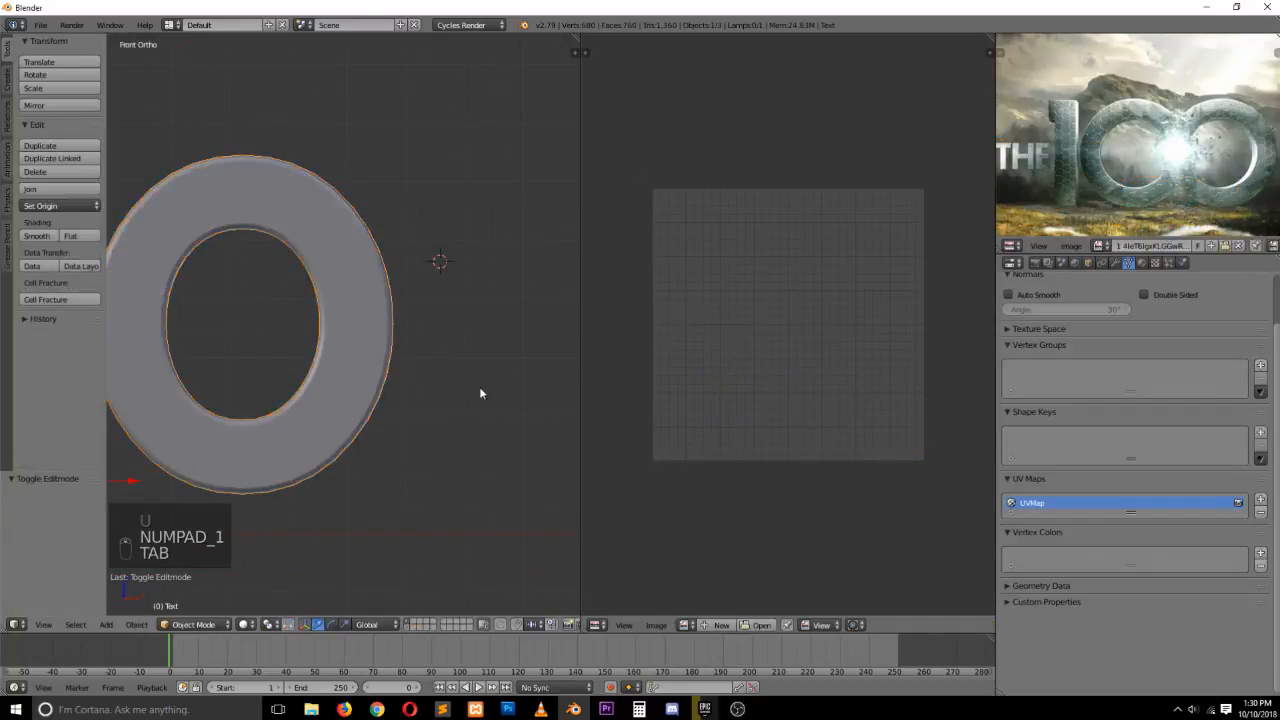
{"action": "key", "text": "z"}
{"action": "key", "text": "z"}
{"action": "key", "text": "z"}
{"action": "key", "text": "Tab"}
{"action": "scroll", "coordinate": [870, 468], "scroll_direction": "up", "scroll_amount": 1}
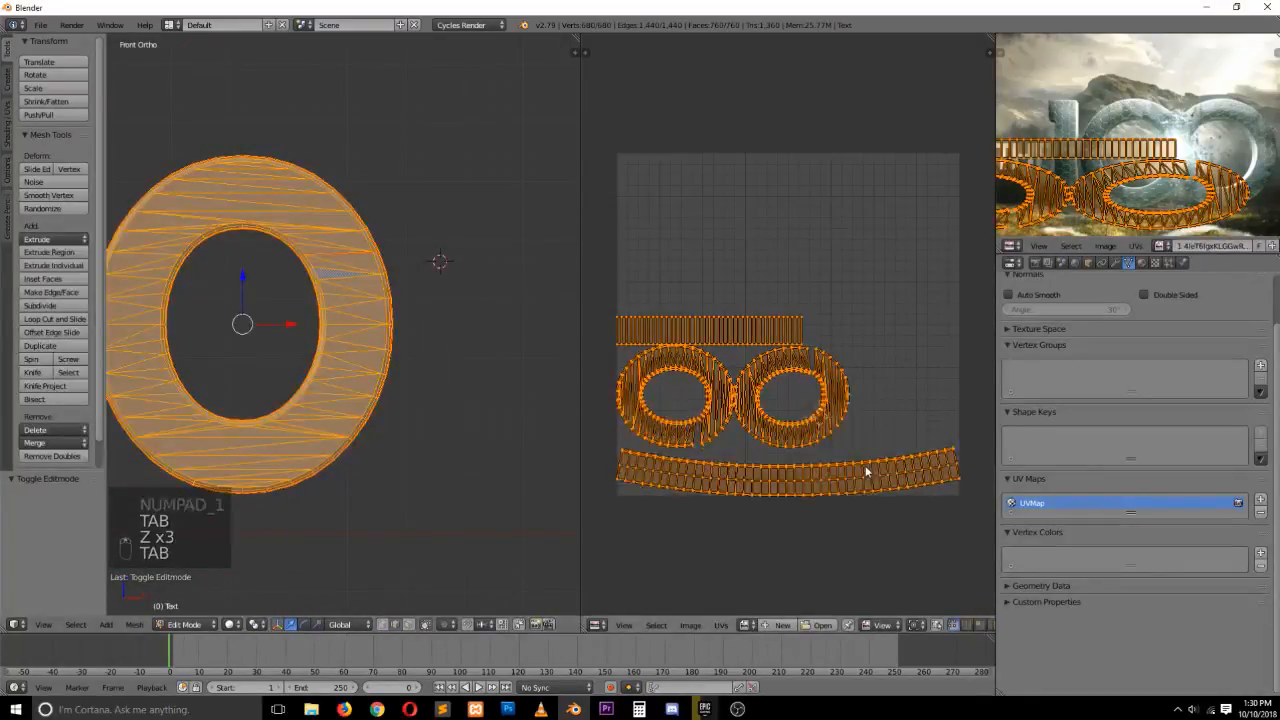
{"action": "key", "text": "Tab"}
{"action": "key", "text": "ctrl+a"}
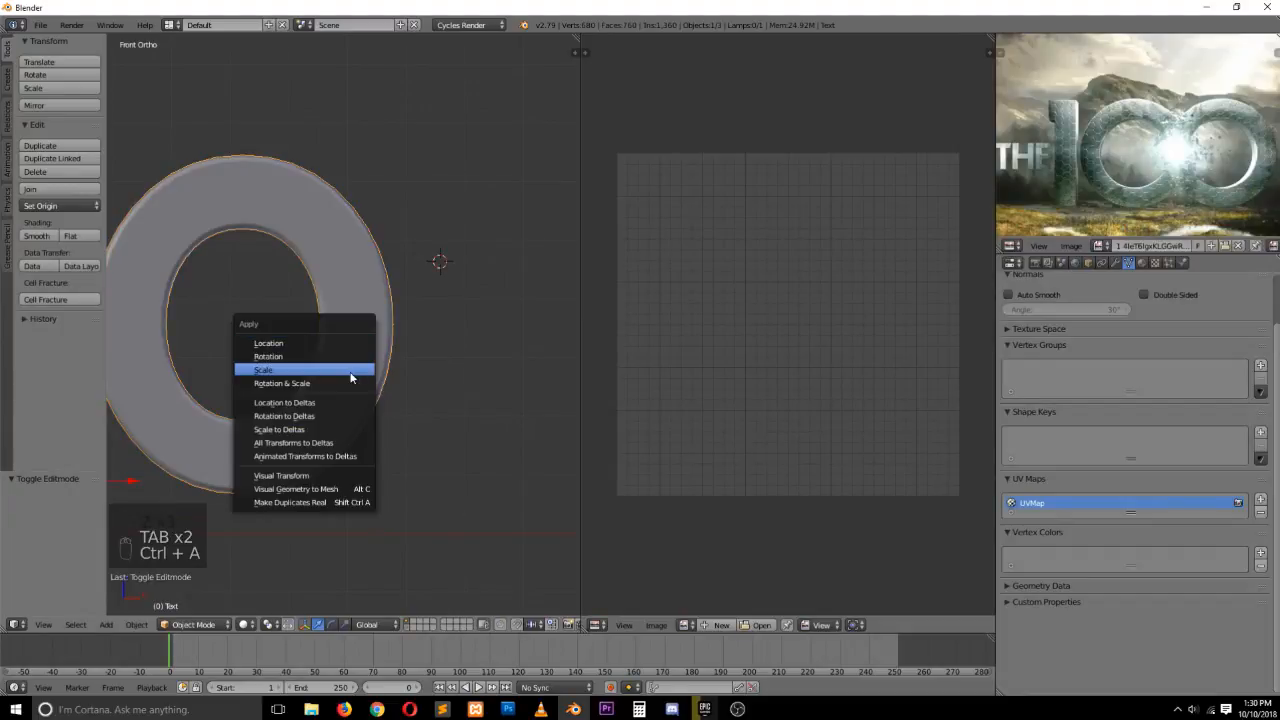
{"action": "left_click", "coordinate": [351, 375]}
{"action": "key", "text": "Tab"}
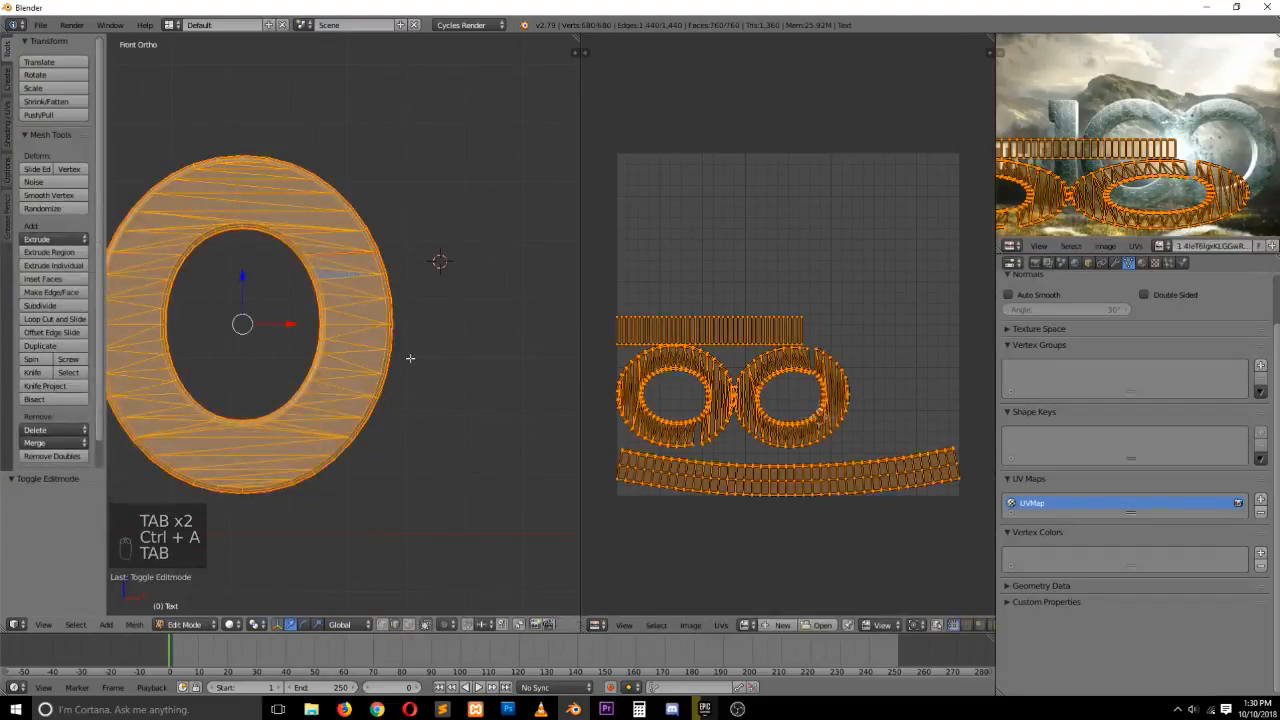
Unwrap the whole mesh again with the scale applied
{"action": "key", "text": "u"}
{"action": "left_click", "coordinate": [410, 357]}
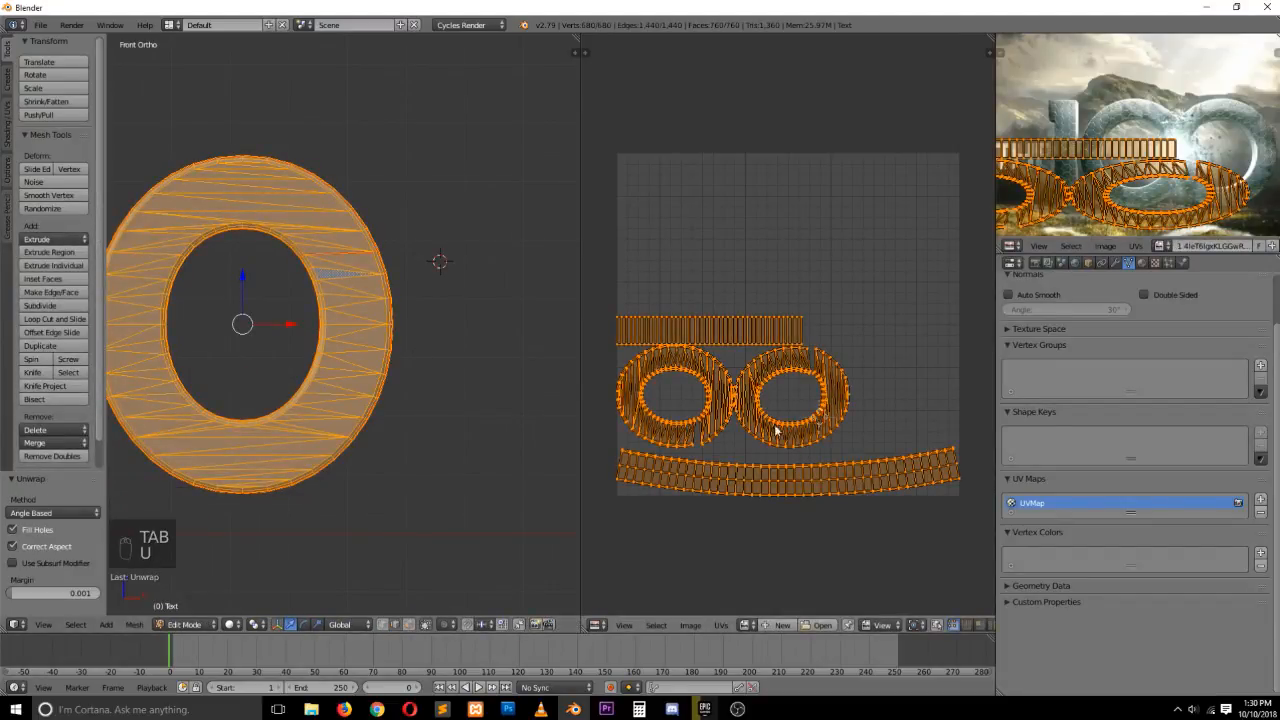
{"action": "scroll", "coordinate": [776, 430], "scroll_direction": "up", "scroll_amount": 1}
Switch the UV selection mode to Island
{"action": "right_click", "coordinate": [727, 412]}
{"action": "key", "text": "ctrl+Tab"}
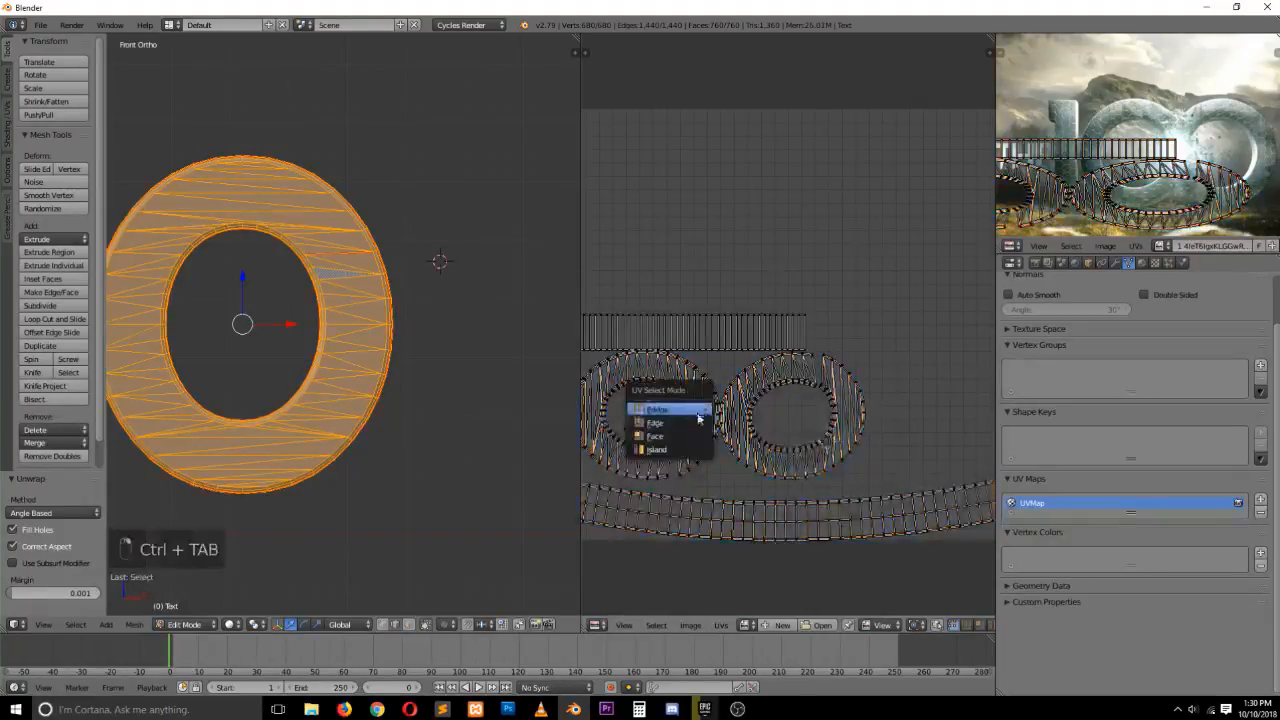
{"action": "left_click", "coordinate": [660, 449]}
Select the letter's face island and move it to the middle of the UV area
{"action": "right_click", "coordinate": [745, 425], "text": "shift"}
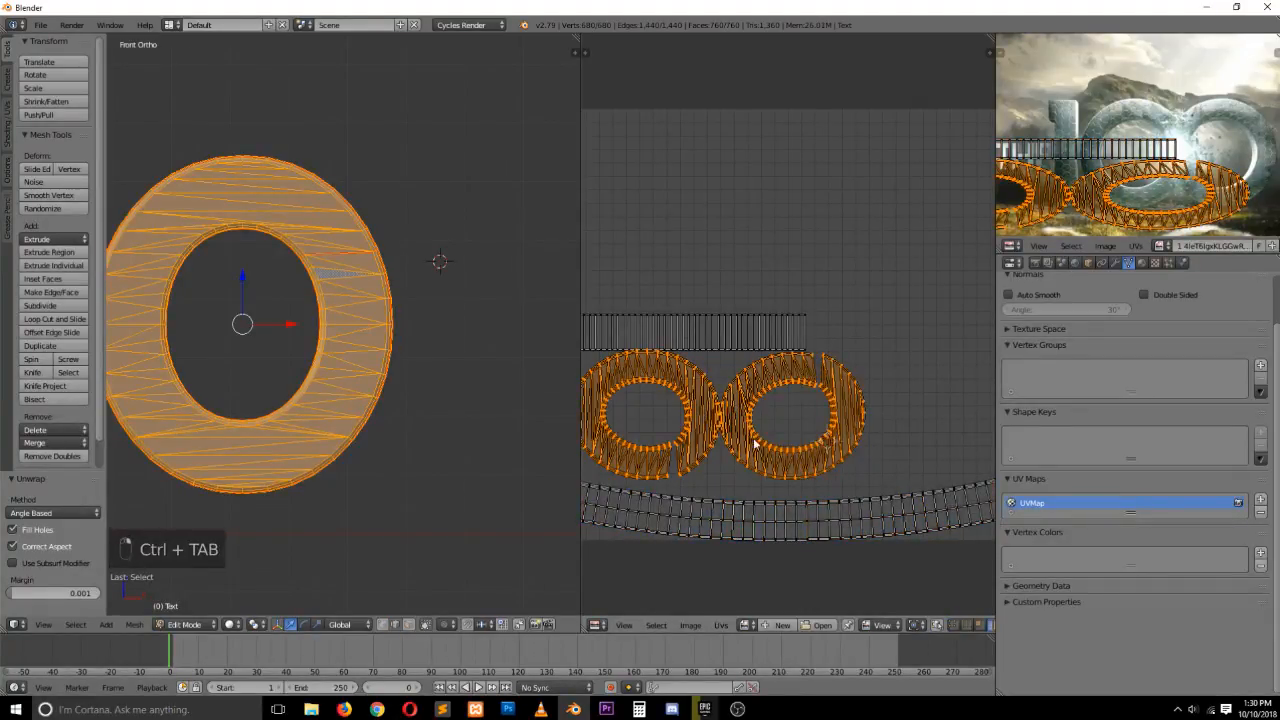
{"action": "right_click", "coordinate": [678, 413]}
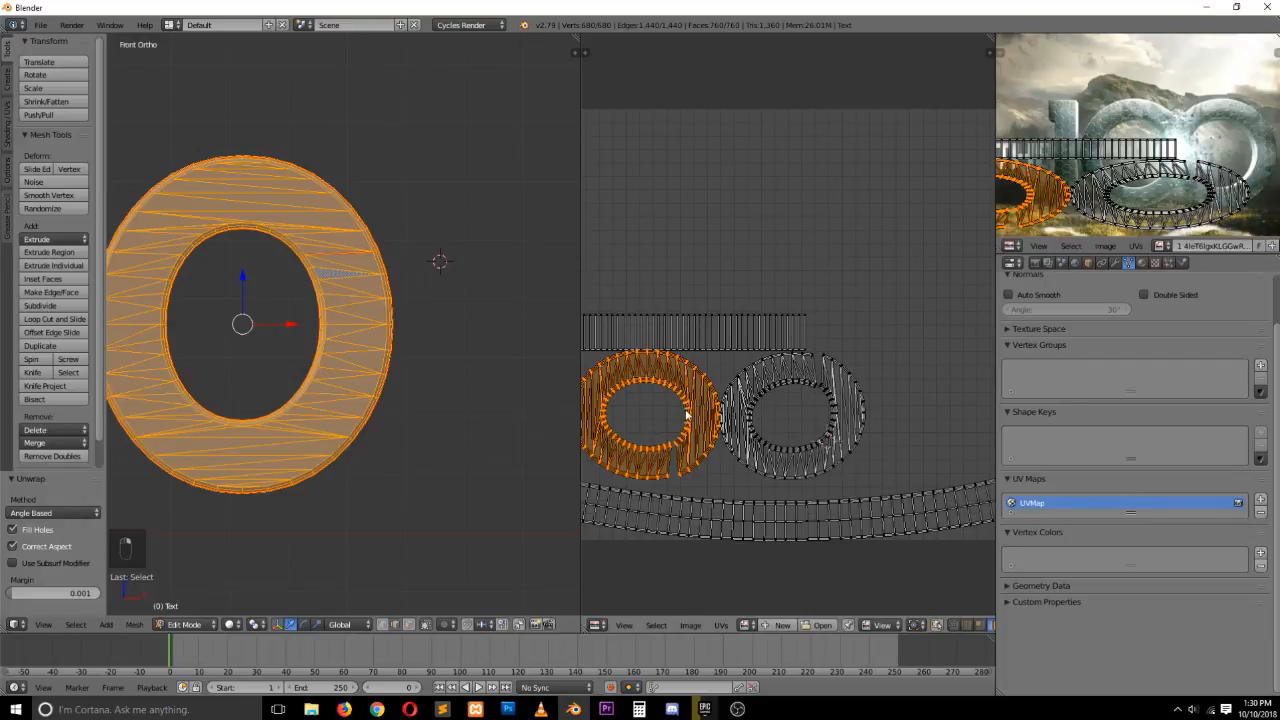
{"action": "key", "text": "g"}
{"action": "left_click", "coordinate": [843, 376]}
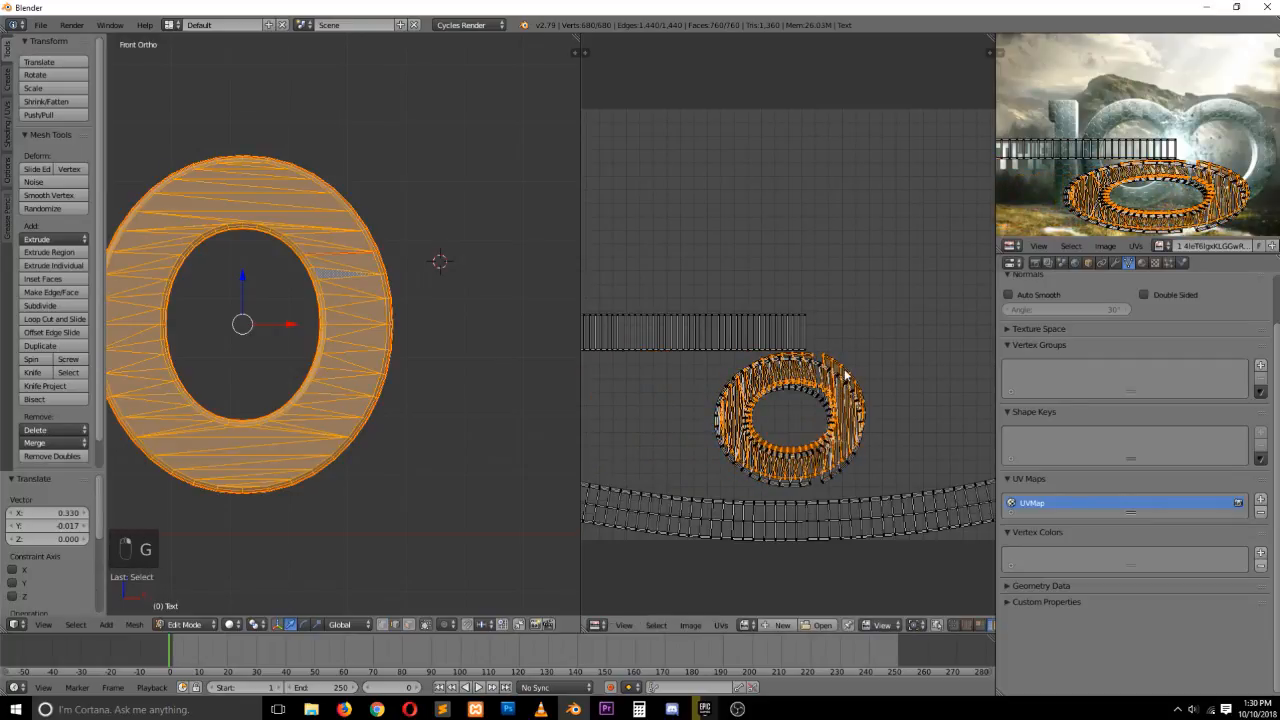
Scale up the face island and reposition it to fill the UV space
{"action": "key", "text": "s"}
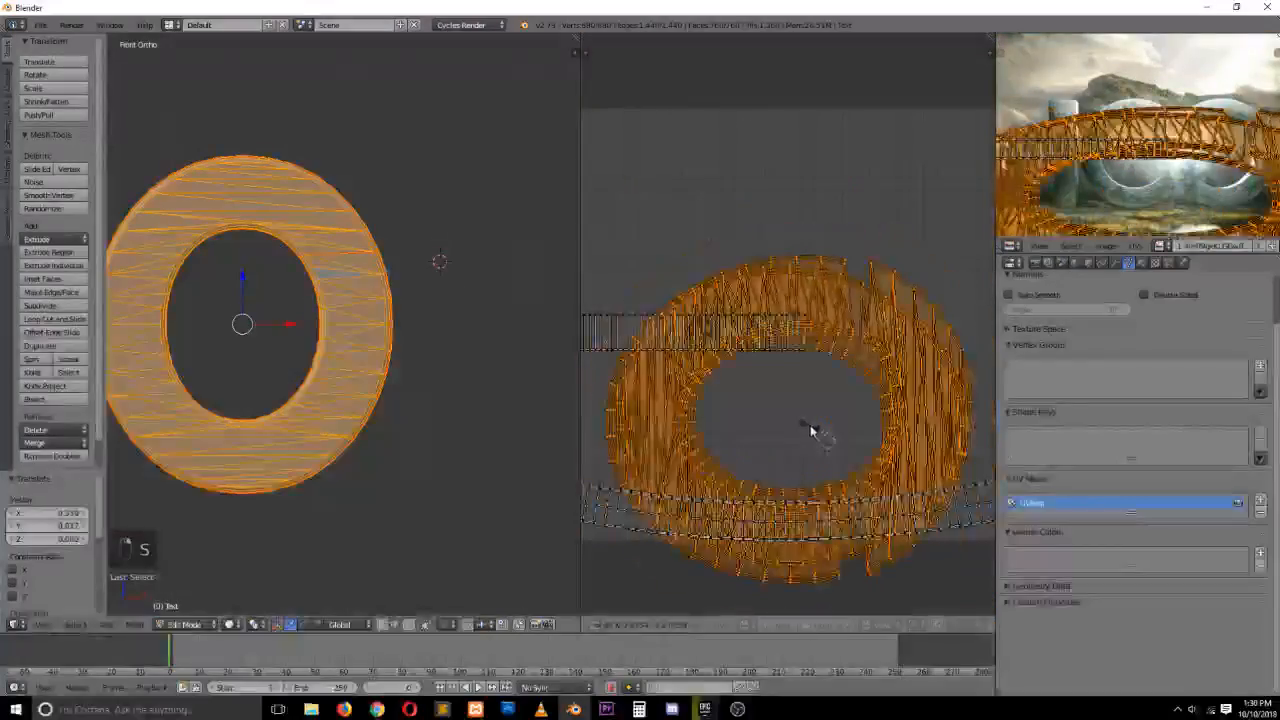
{"action": "left_click", "coordinate": [812, 430]}
{"action": "scroll", "coordinate": [812, 430], "scroll_direction": "down", "scroll_amount": 2}
{"action": "key", "text": "g"}
{"action": "left_click", "coordinate": [743, 338]}
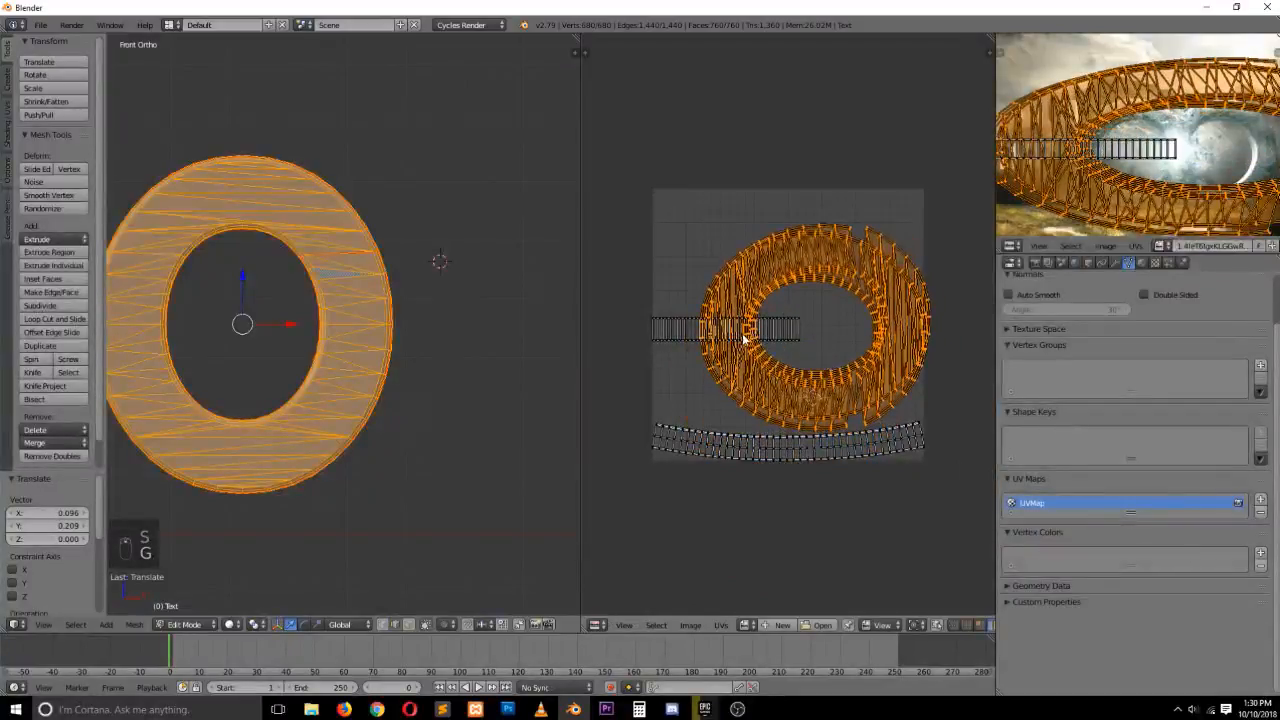
Select the narrow strip island, rotate it 90 degrees and move it beside the face island
{"action": "right_click", "coordinate": [696, 334]}
{"action": "type", "text": "l"}
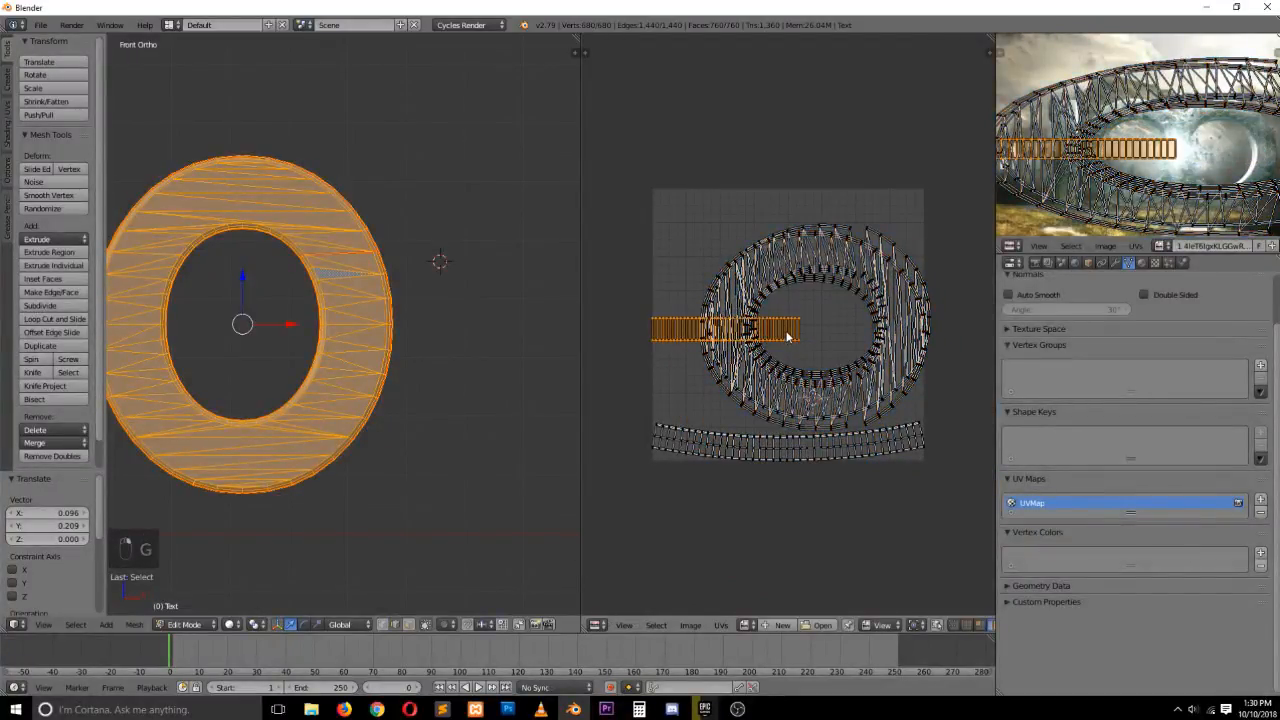
{"action": "type", "text": "r90"}
{"action": "key", "text": "Return"}
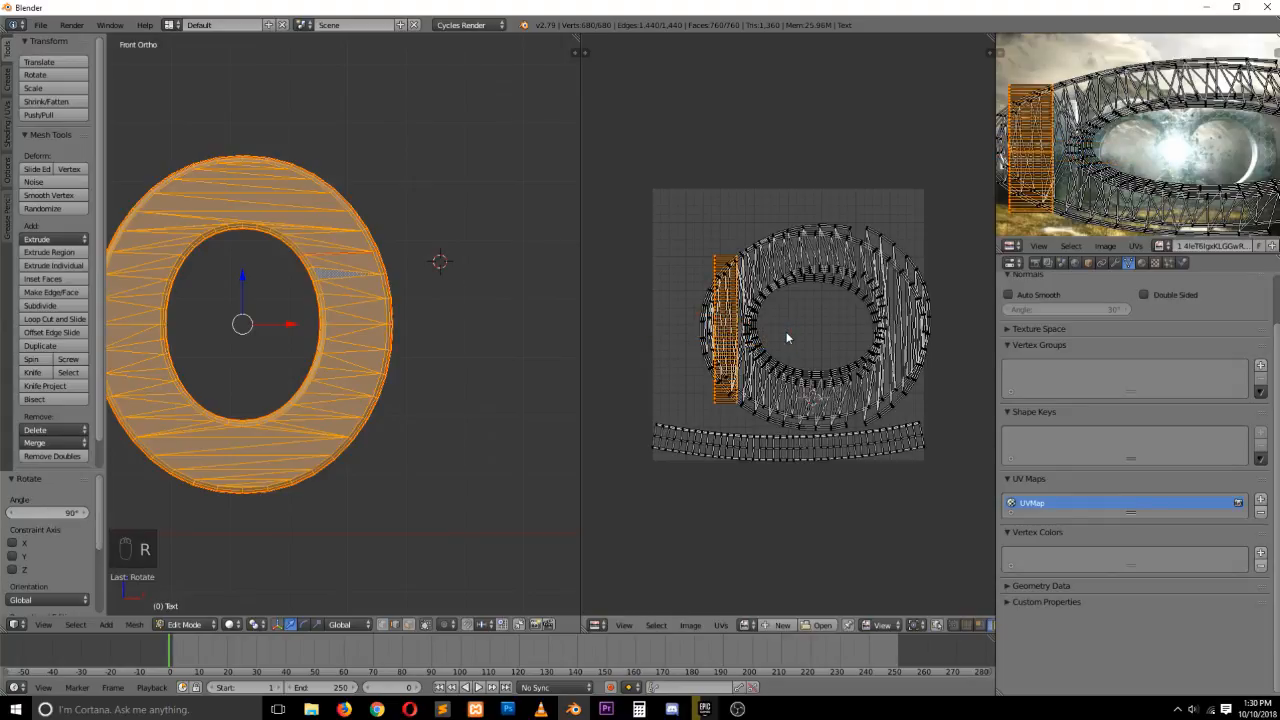
{"action": "key", "text": "g"}
{"action": "left_click", "coordinate": [700, 325]}
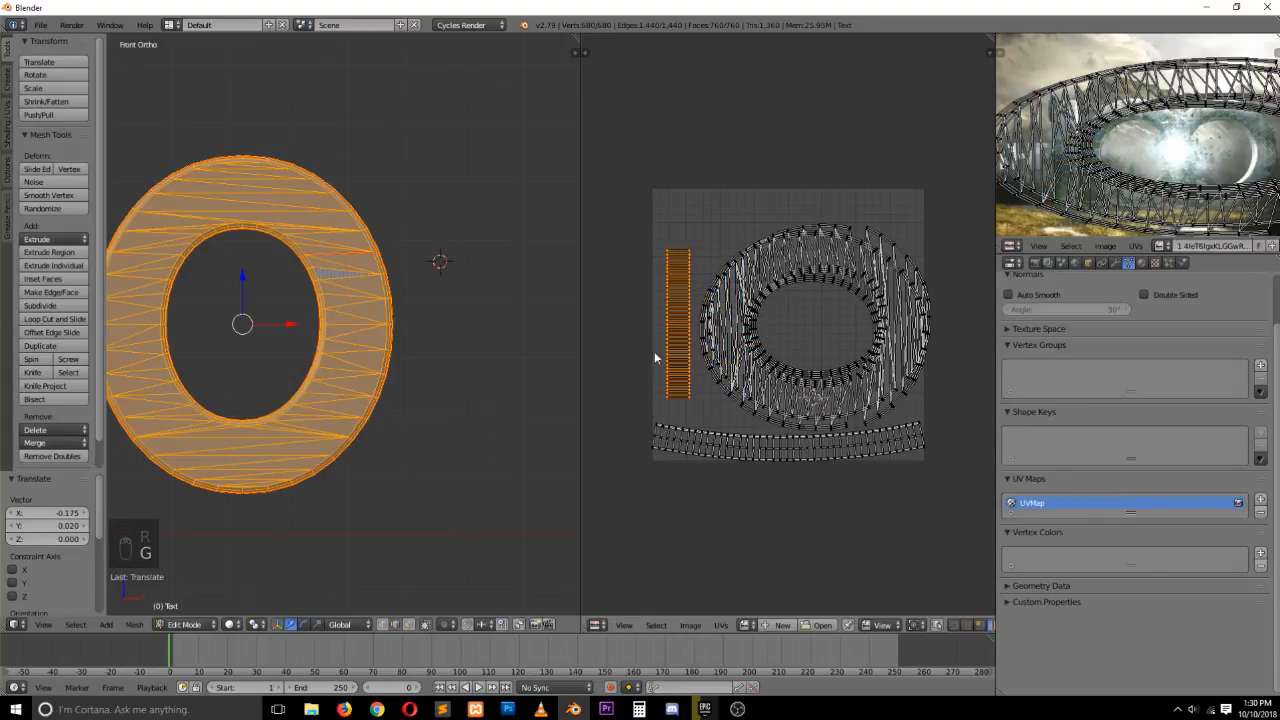
Create a new 1024 x 1024 px UV Grid image in the UV editor
{"action": "key", "text": "Tab"}
{"action": "key", "text": "Tab"}
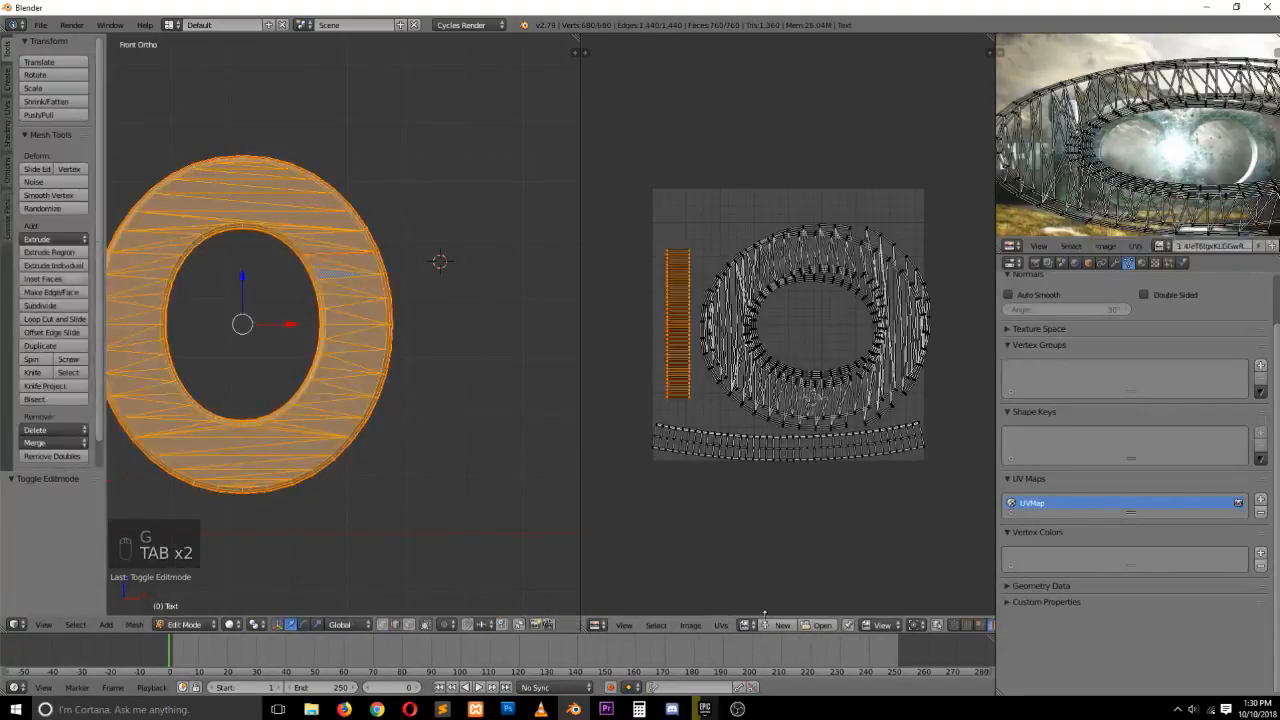
{"action": "left_click", "coordinate": [780, 624]}
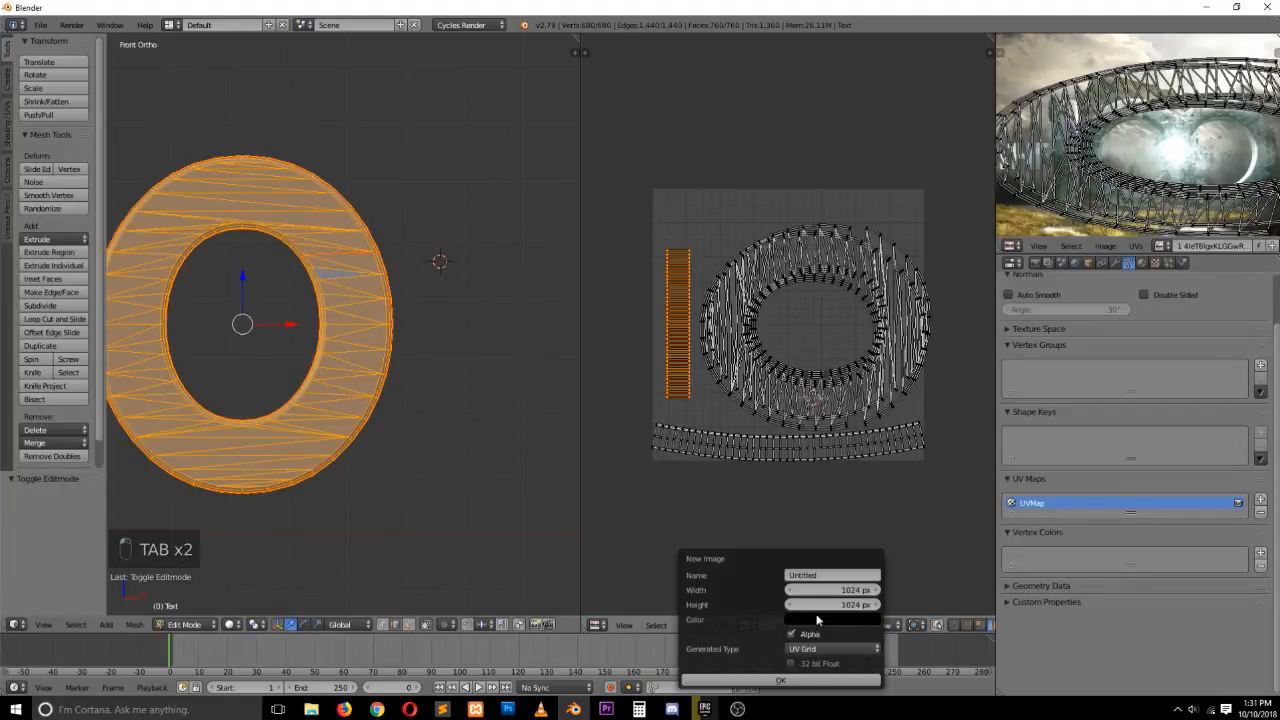
{"action": "left_click", "coordinate": [780, 680]}
Leave edit mode and add a new material to the letter
{"action": "key", "text": "Tab"}
{"action": "scroll", "coordinate": [413, 417], "scroll_direction": "down", "scroll_amount": 3}
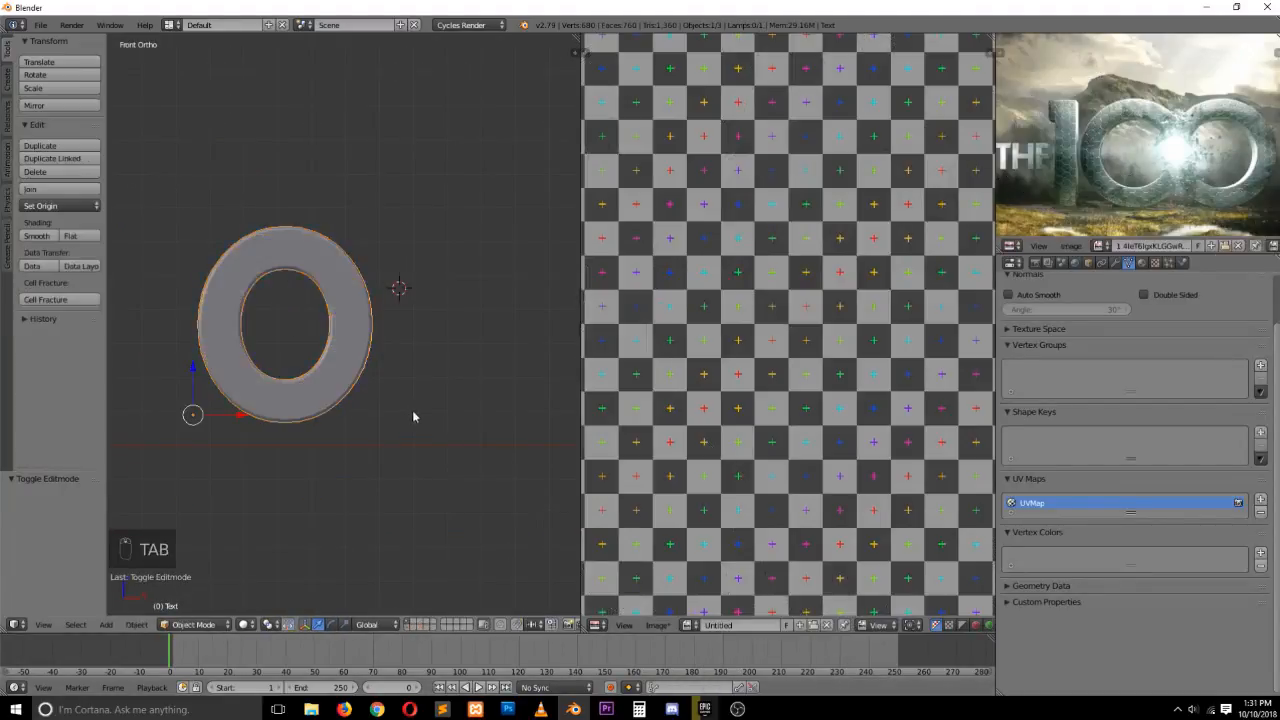
{"action": "left_click", "coordinate": [1142, 263]}
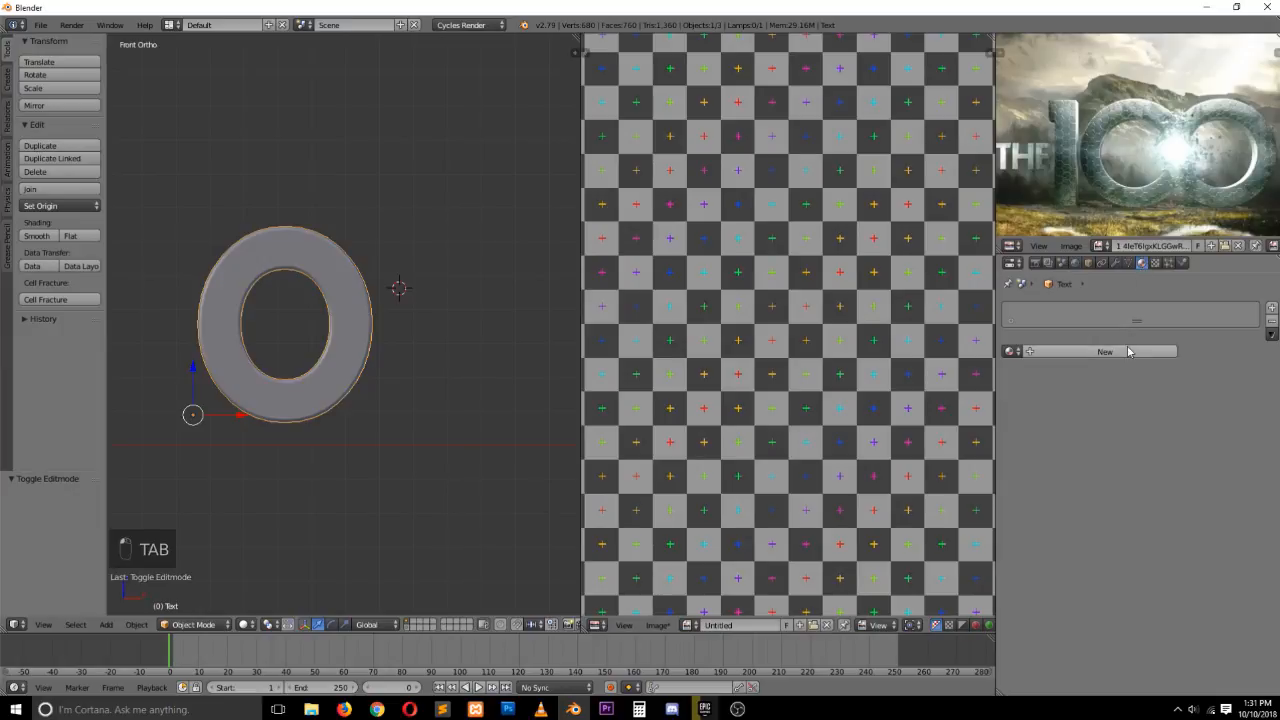
{"action": "left_click", "coordinate": [1122, 353]}
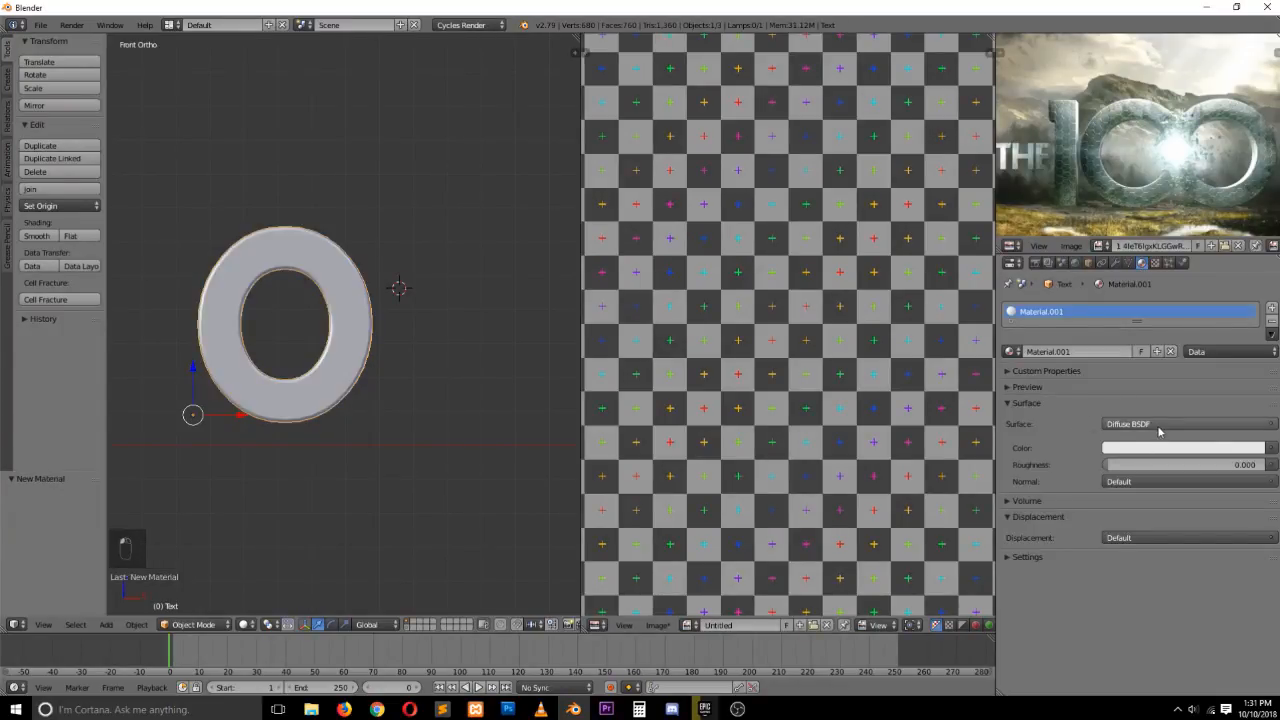
Set the material's color to an Image Texture using the Untitled grid image
{"action": "left_click", "coordinate": [1271, 448]}
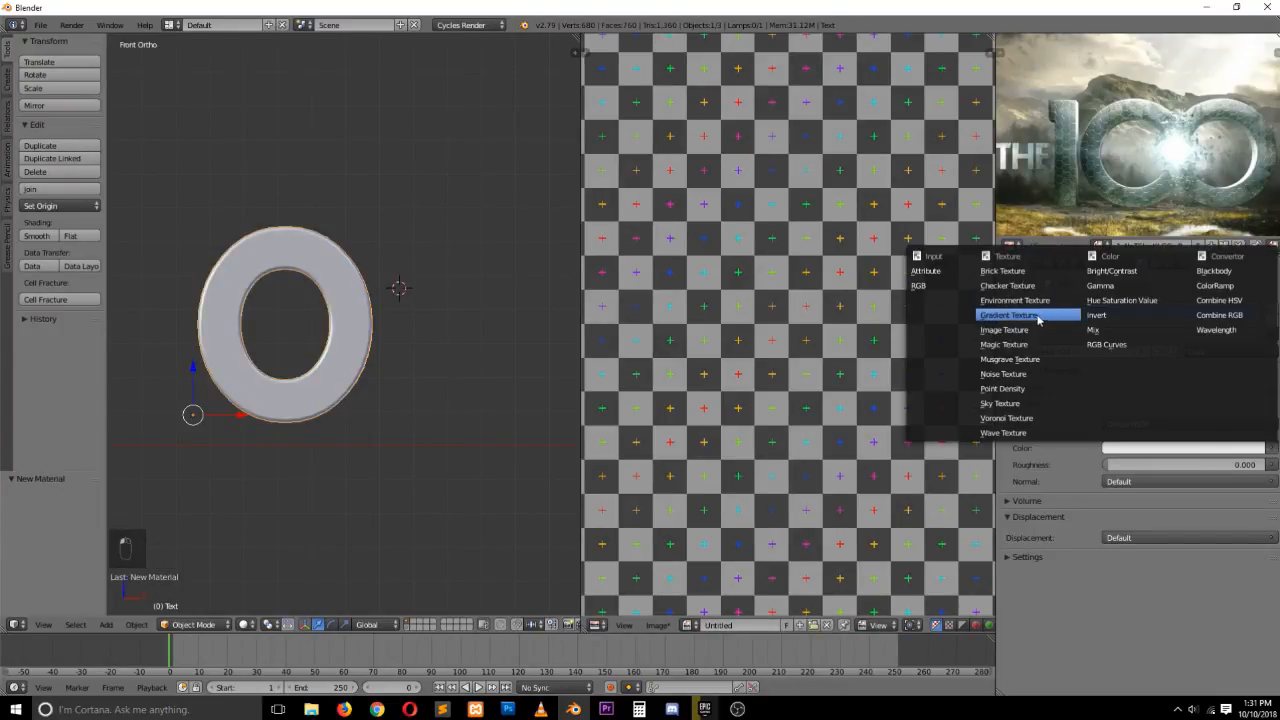
{"action": "left_click", "coordinate": [1010, 330]}
{"action": "left_click", "coordinate": [1111, 465]}
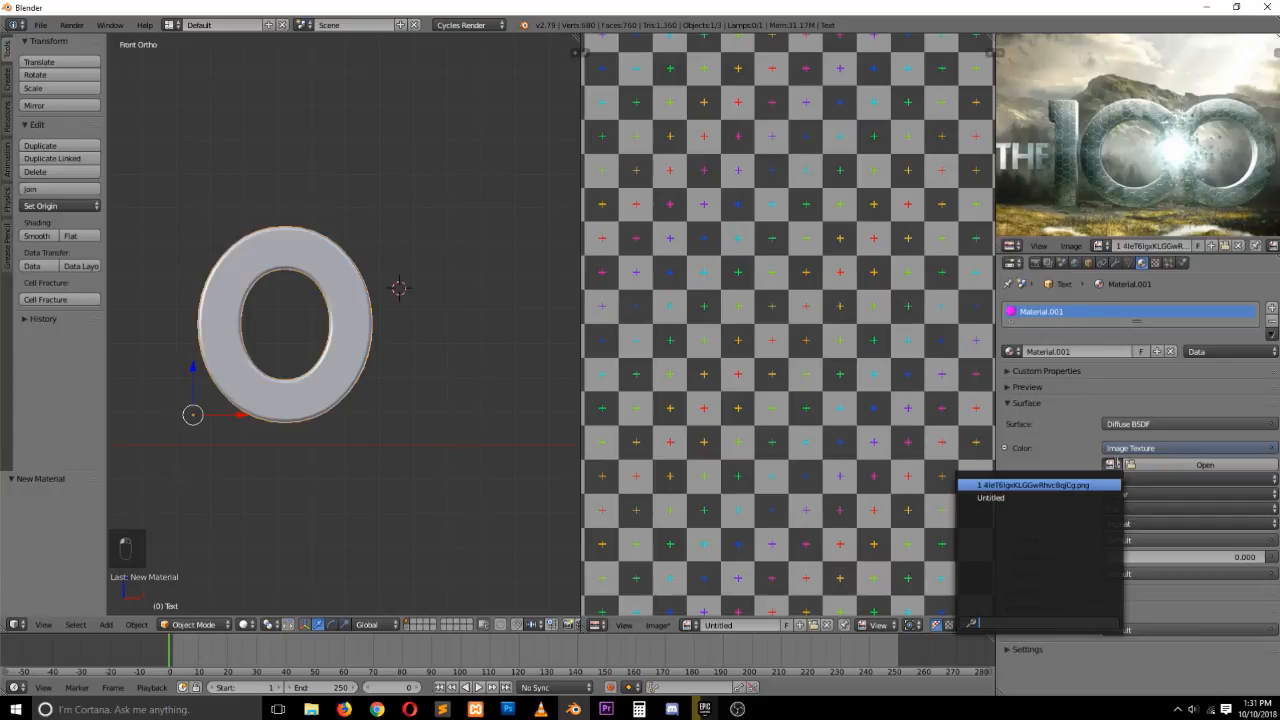
{"action": "left_click", "coordinate": [1065, 497]}
{"action": "scroll", "coordinate": [362, 311], "scroll_direction": "up", "scroll_amount": 3}
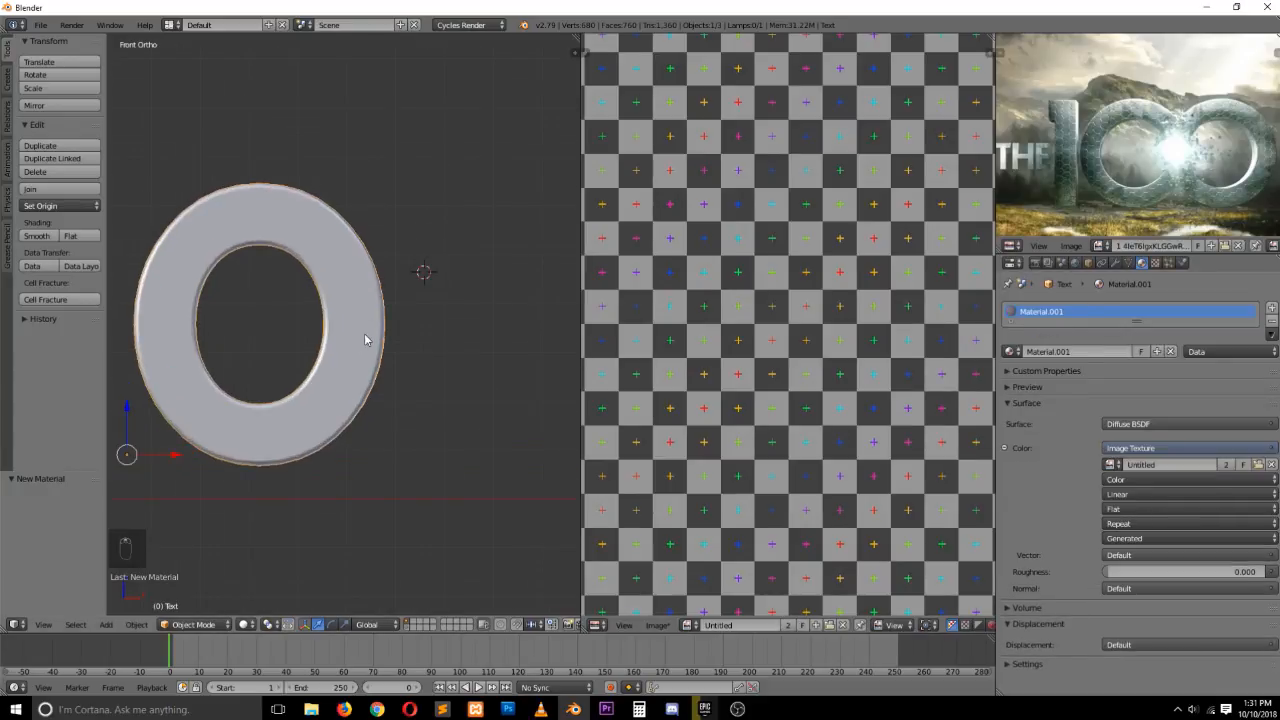
Switch the viewport shading to Texture and enter edit mode to preview the grid on the letter
{"action": "left_click", "coordinate": [249, 627]}
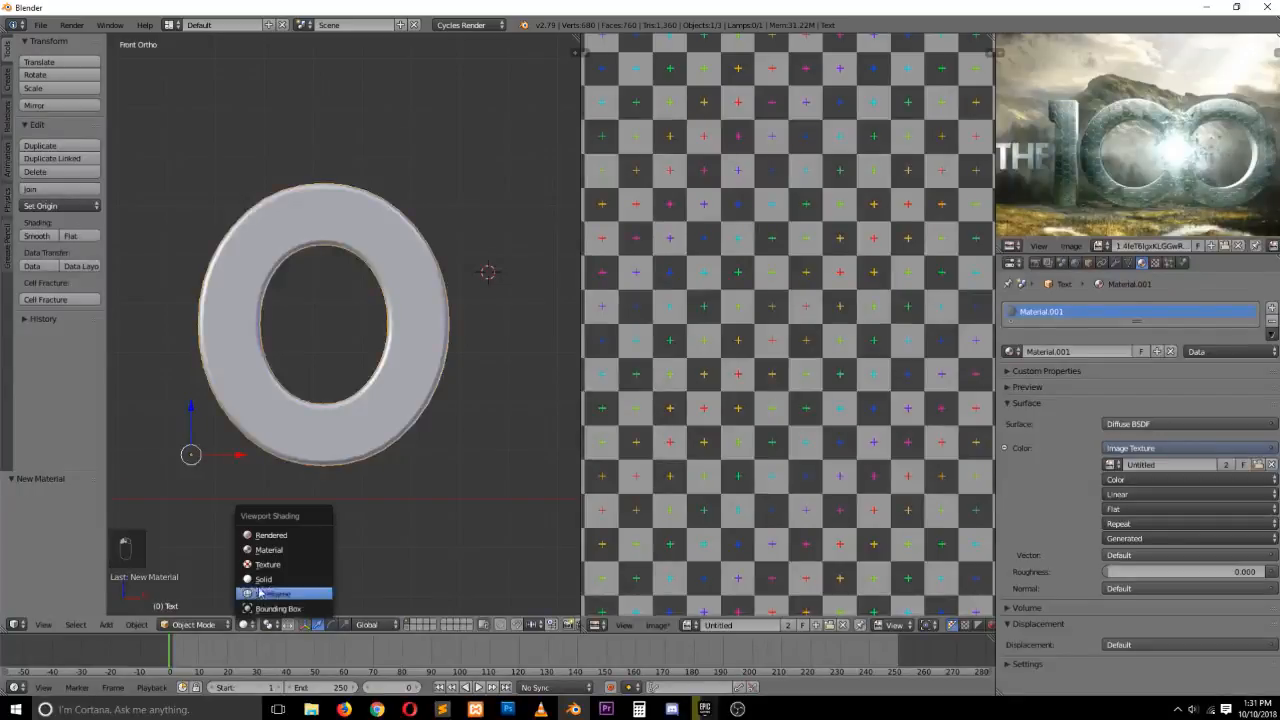
{"action": "left_click", "coordinate": [270, 556]}
{"action": "middle_click_drag", "start_coordinate": [368, 276], "coordinate": [344, 317]}
{"action": "key", "text": "Tab"}
{"action": "scroll", "coordinate": [727, 312], "scroll_direction": "down", "scroll_amount": 2}
{"action": "scroll", "coordinate": [727, 312], "scroll_direction": "up", "scroll_amount": 3}
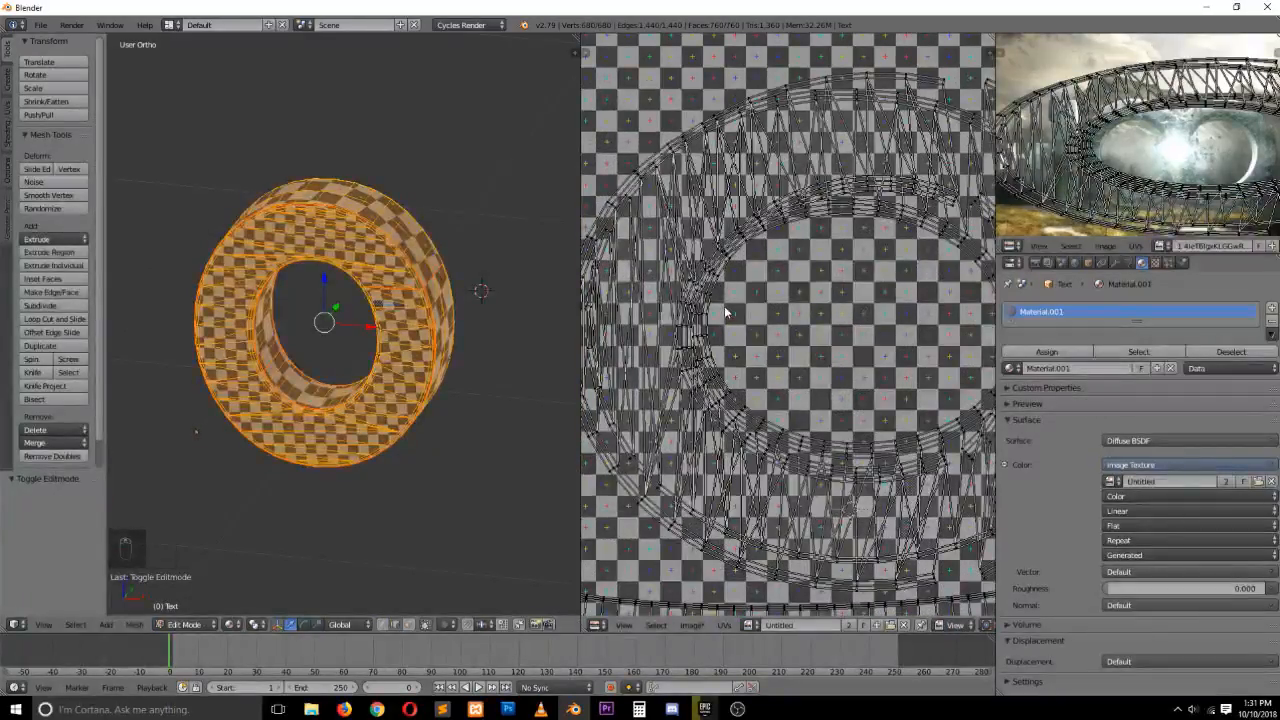
{"action": "scroll", "coordinate": [434, 266], "scroll_direction": "up", "scroll_amount": 3}
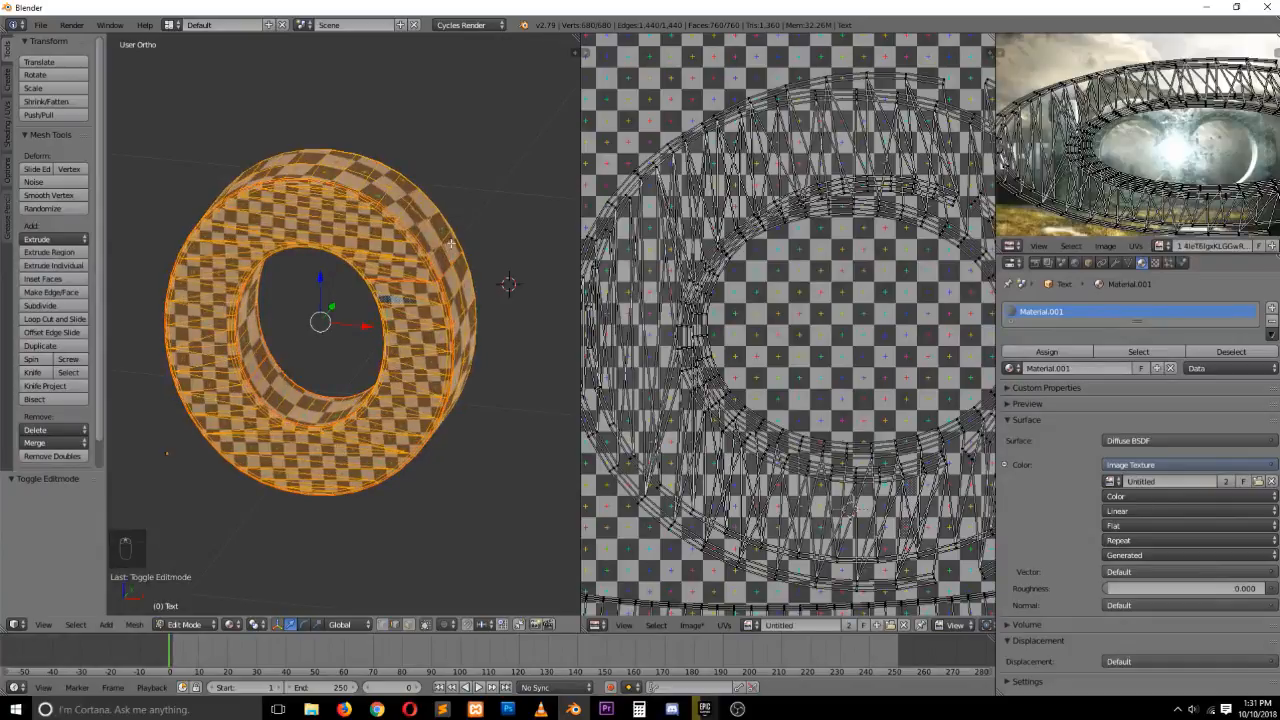
Deselect all geometry and toggle the viewport to wireframe display
{"action": "key", "text": "grave"}
{"action": "middle_click_drag", "start_coordinate": [452, 259], "coordinate": [450, 207]}
{"action": "key", "text": "grave"}
{"action": "scroll", "coordinate": [604, 250], "scroll_direction": "down", "scroll_amount": 3}
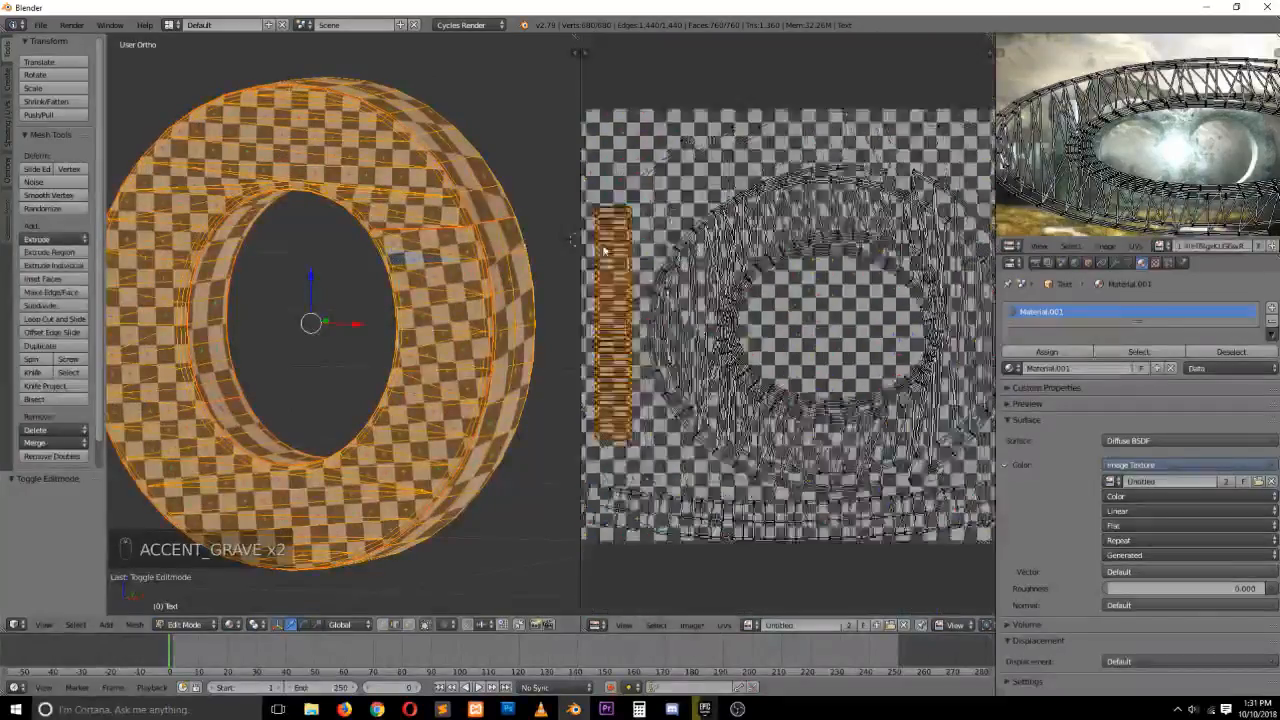
{"action": "key", "text": "a"}
{"action": "key", "text": "a"}
{"action": "key", "text": "a"}
{"action": "key", "text": "z"}
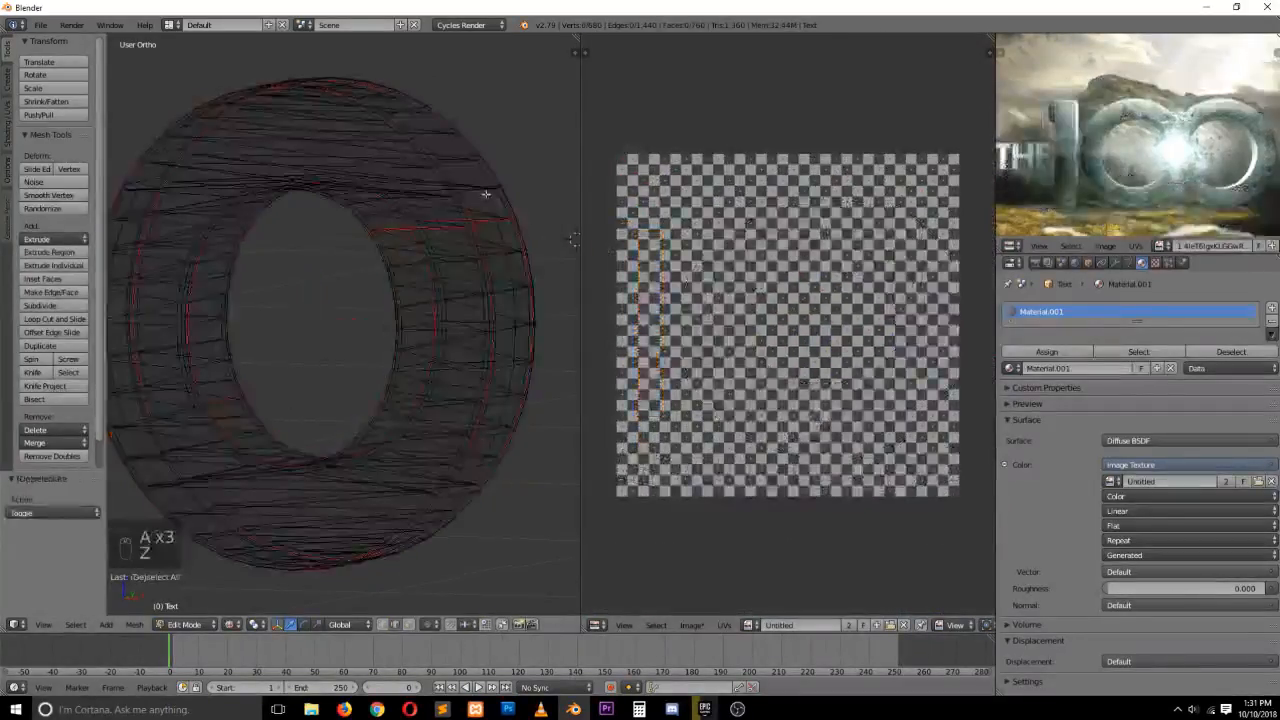
Switch to solid display and mark a seam along the inner edge loop of the letter O
{"action": "key", "text": "z"}
{"action": "right_click", "coordinate": [200, 254], "text": "alt"}
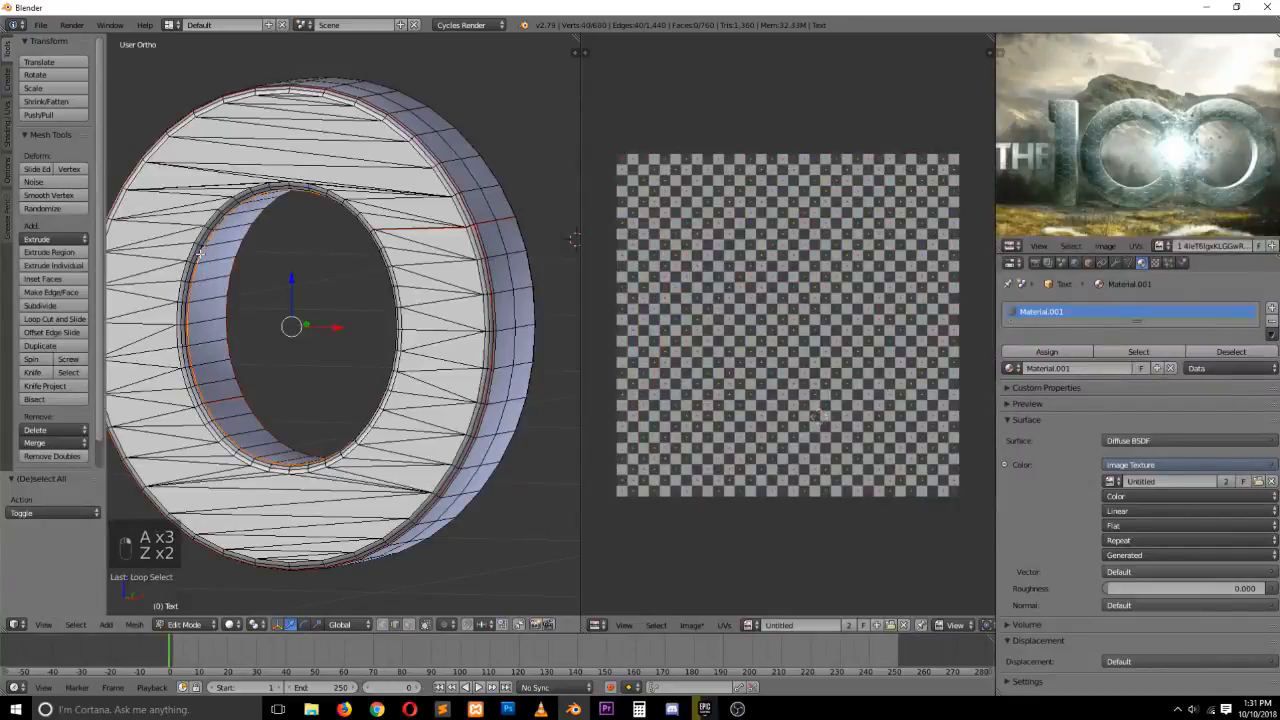
{"action": "right_click", "coordinate": [232, 252], "text": "alt"}
{"action": "key", "text": "ctrl+e"}
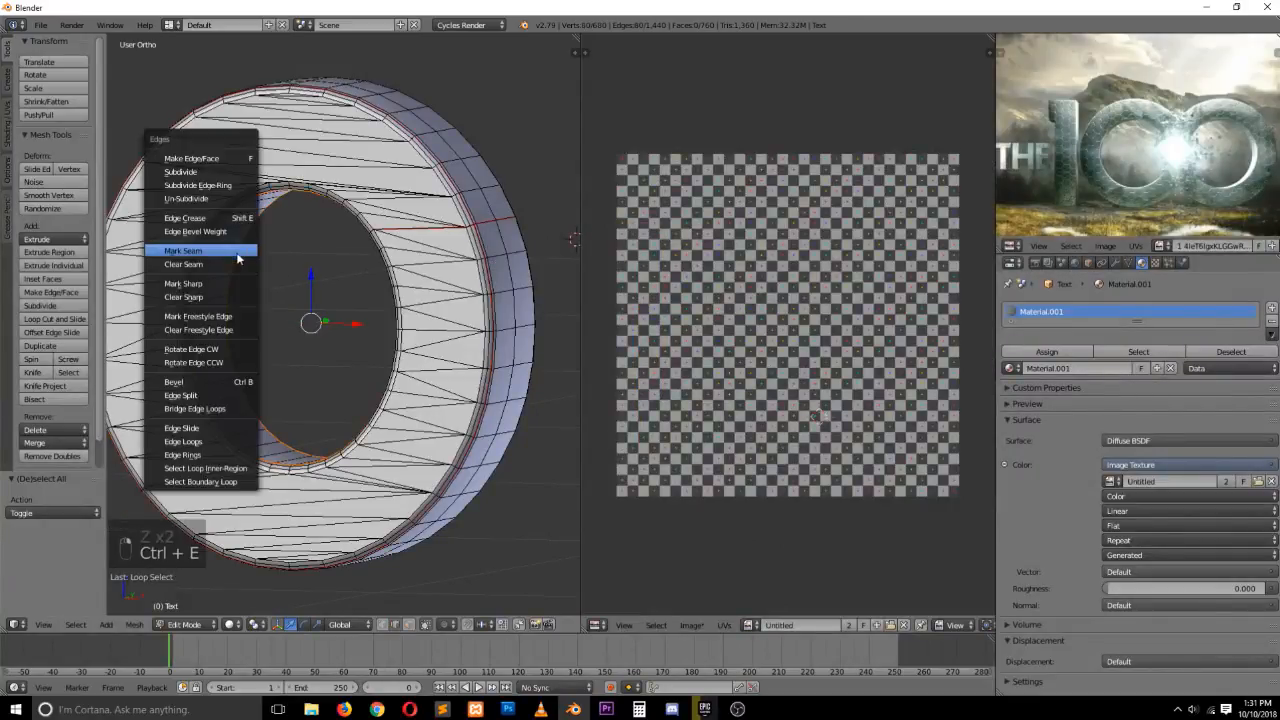
{"action": "left_click", "coordinate": [236, 262]}
Select all of the letter's geometry and unwrap it
{"action": "key", "text": "a"}
{"action": "key", "text": "a"}
{"action": "key", "text": "a"}
{"action": "key", "text": "u"}
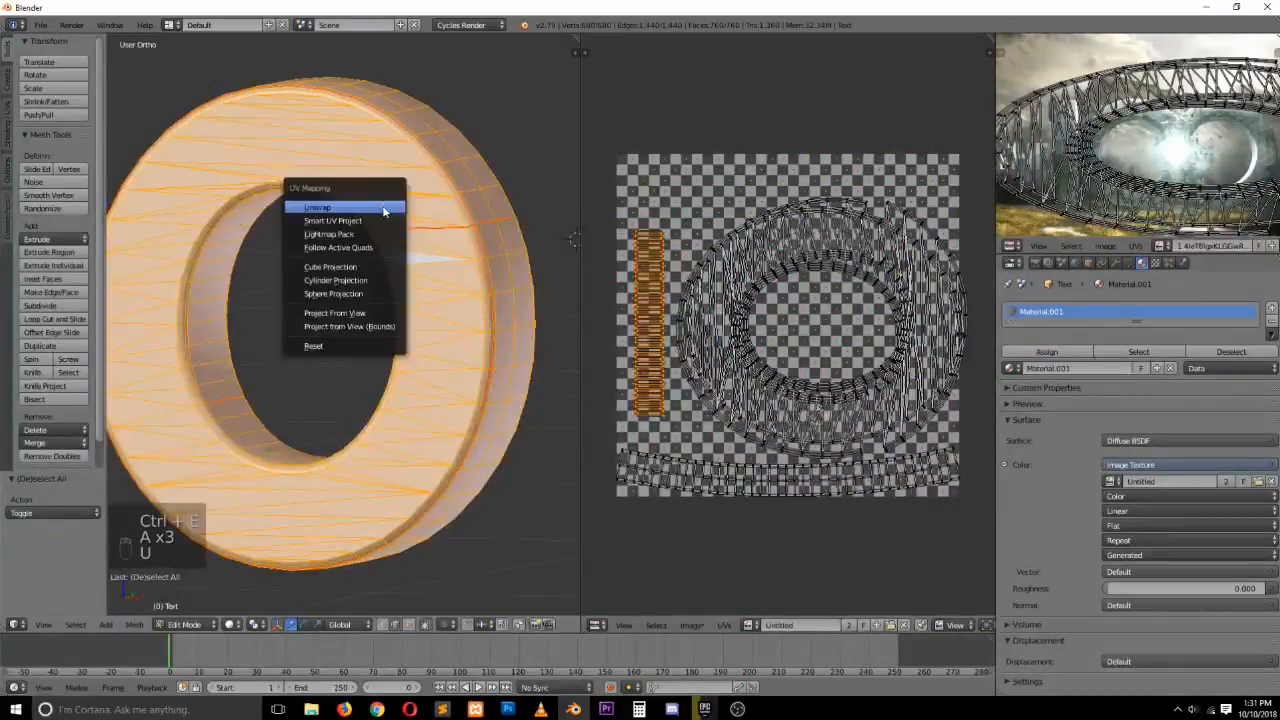
{"action": "left_click", "coordinate": [385, 206]}
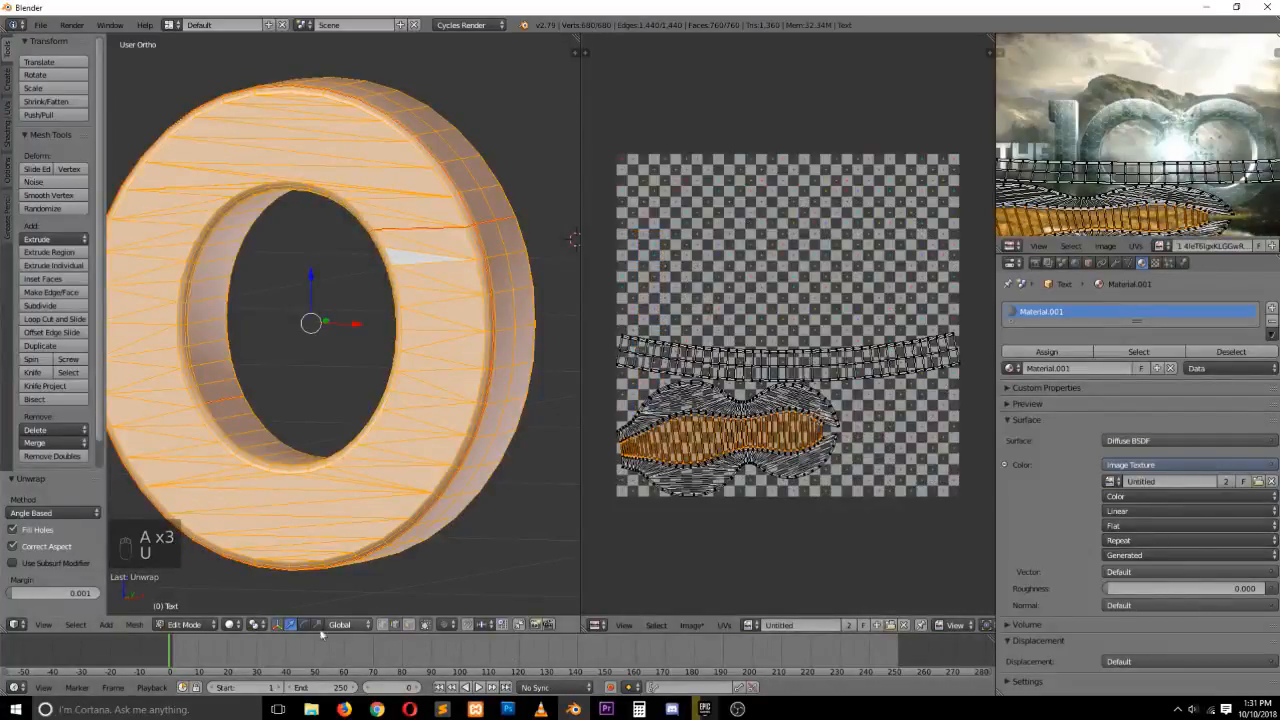
Switch the viewport shading to Texture to preview the grid on the unwrapped letter from the front
{"action": "left_click", "coordinate": [236, 624]}
{"action": "left_click", "coordinate": [254, 554]}
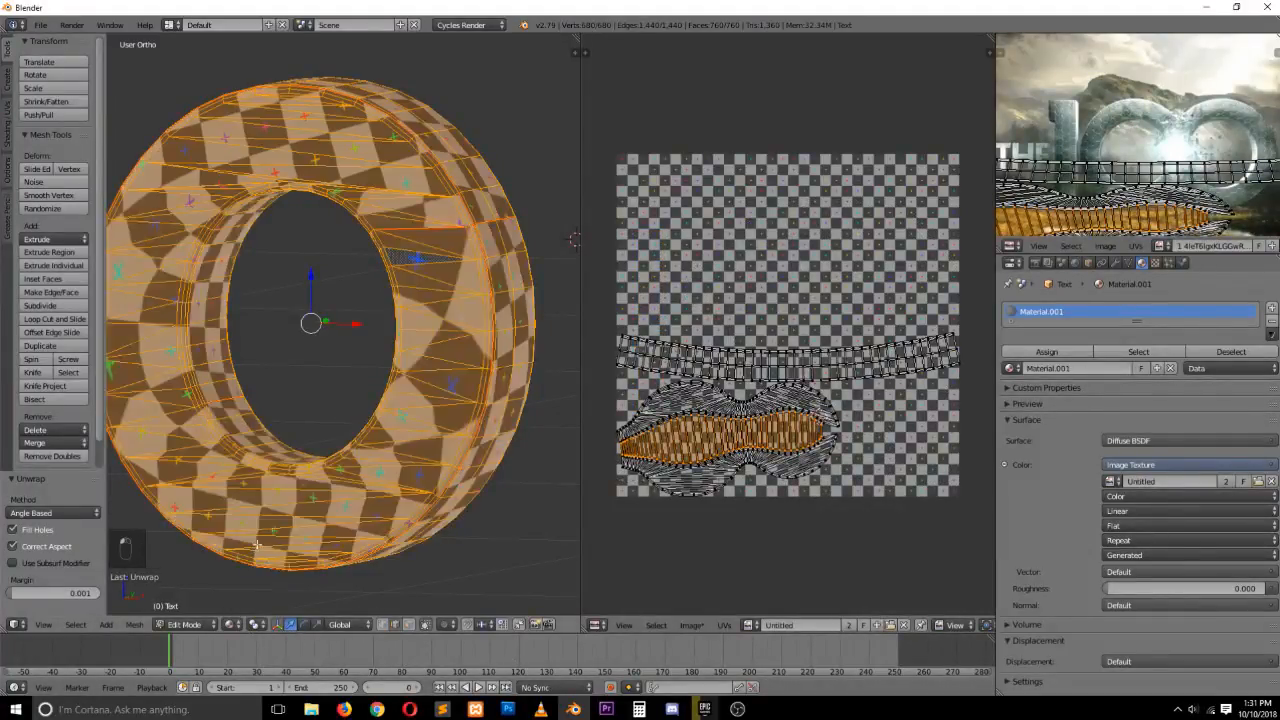
{"action": "middle_click_drag", "start_coordinate": [254, 554], "coordinate": [419, 316]}
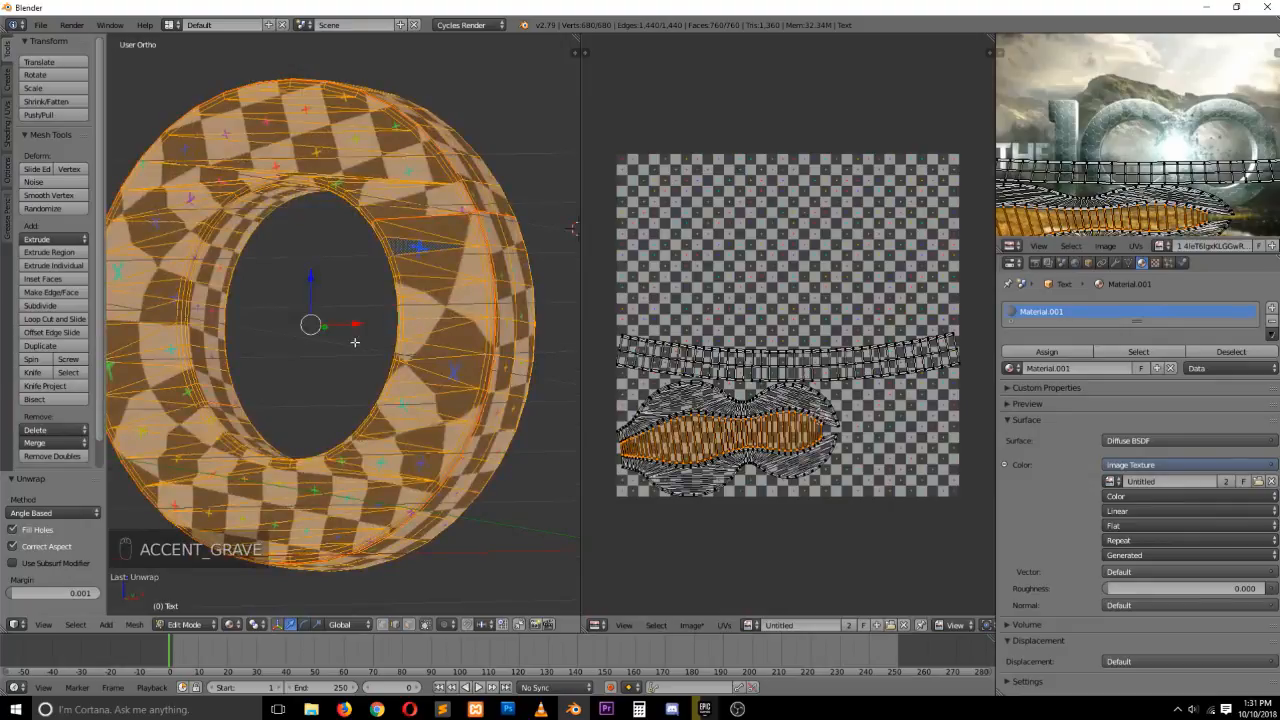
{"action": "key", "text": "KP_1"}
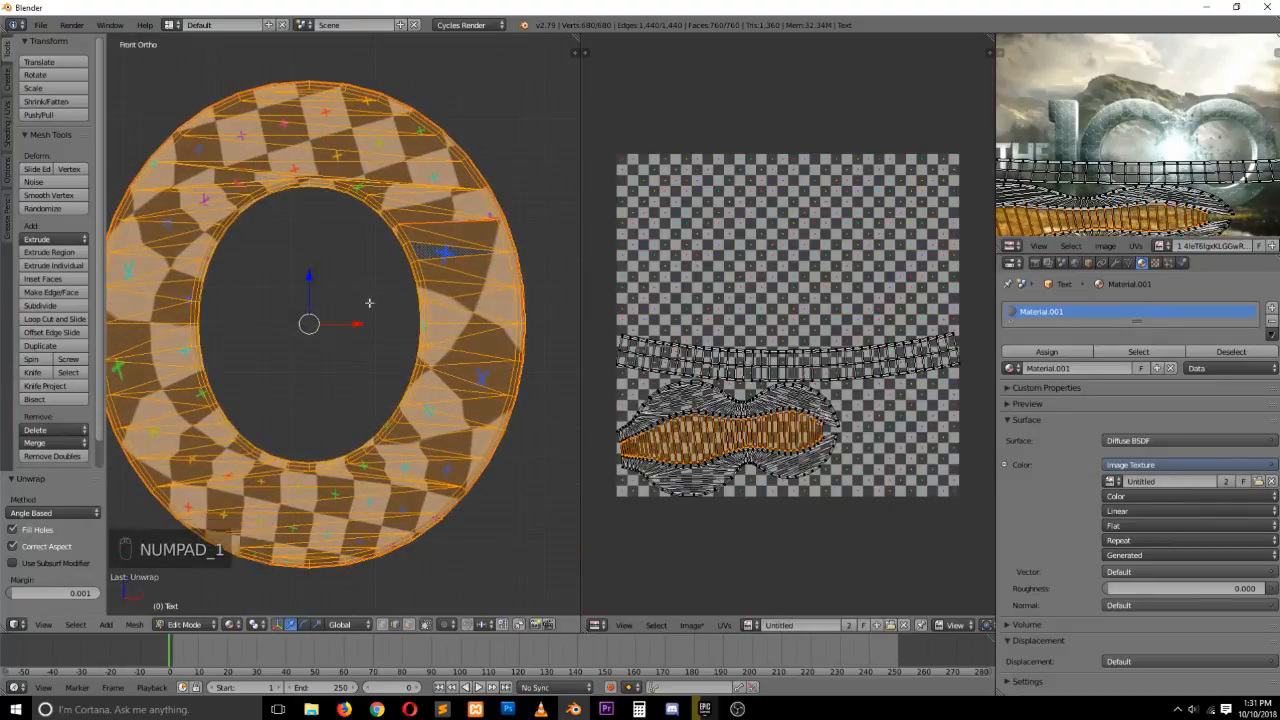
Mark a seam along an edge loop on the letter's outer rim
{"action": "middle_click_drag", "start_coordinate": [369, 302], "coordinate": [372, 232]}
{"action": "scroll", "coordinate": [372, 231], "scroll_direction": "up", "scroll_amount": 4}
{"action": "right_click", "coordinate": [372, 231], "text": "alt"}
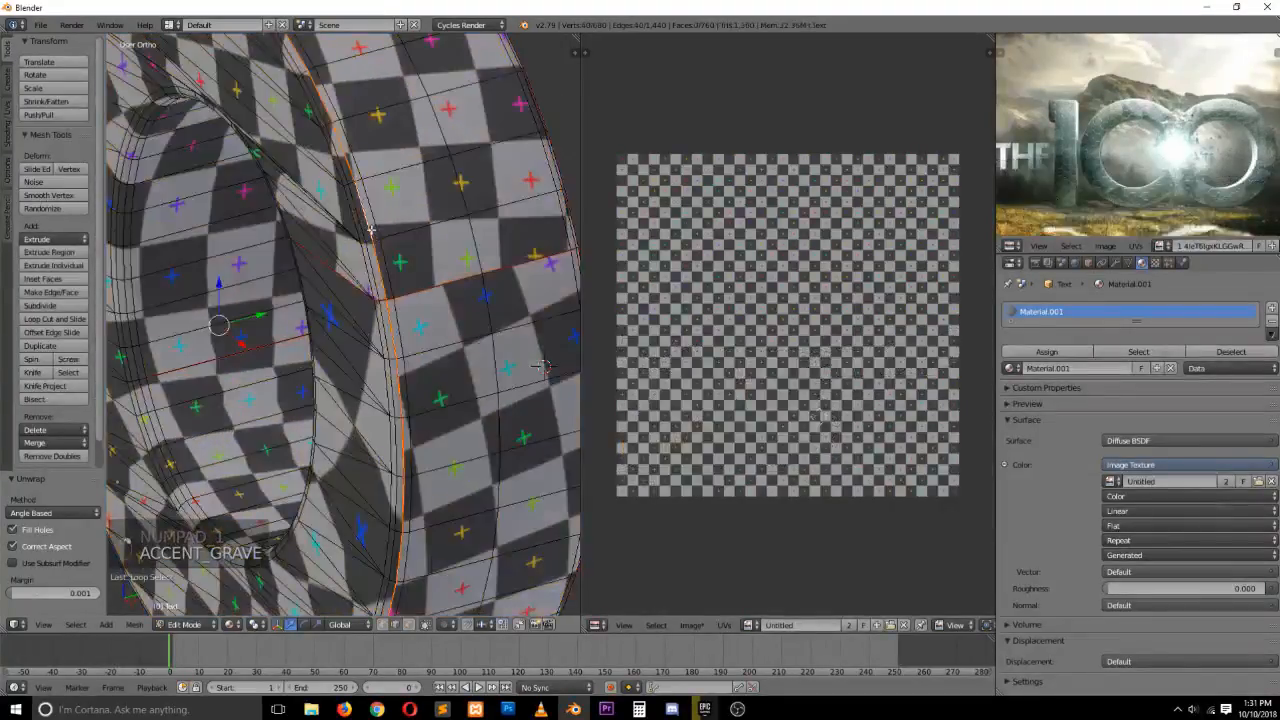
{"action": "key", "text": "ctrl+e"}
{"action": "left_click", "coordinate": [369, 231]}
{"action": "key", "text": "a"}
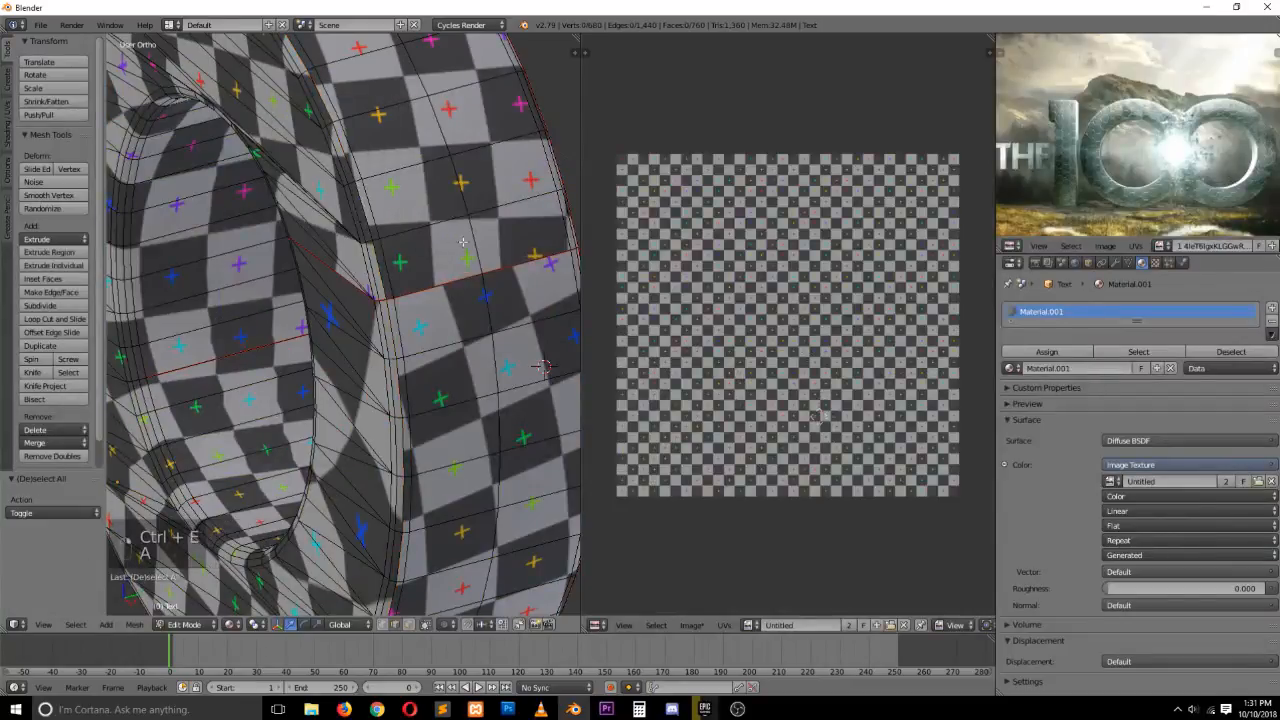
{"action": "right_click", "coordinate": [470, 240], "text": "alt"}
{"action": "key", "text": "ctrl+e"}
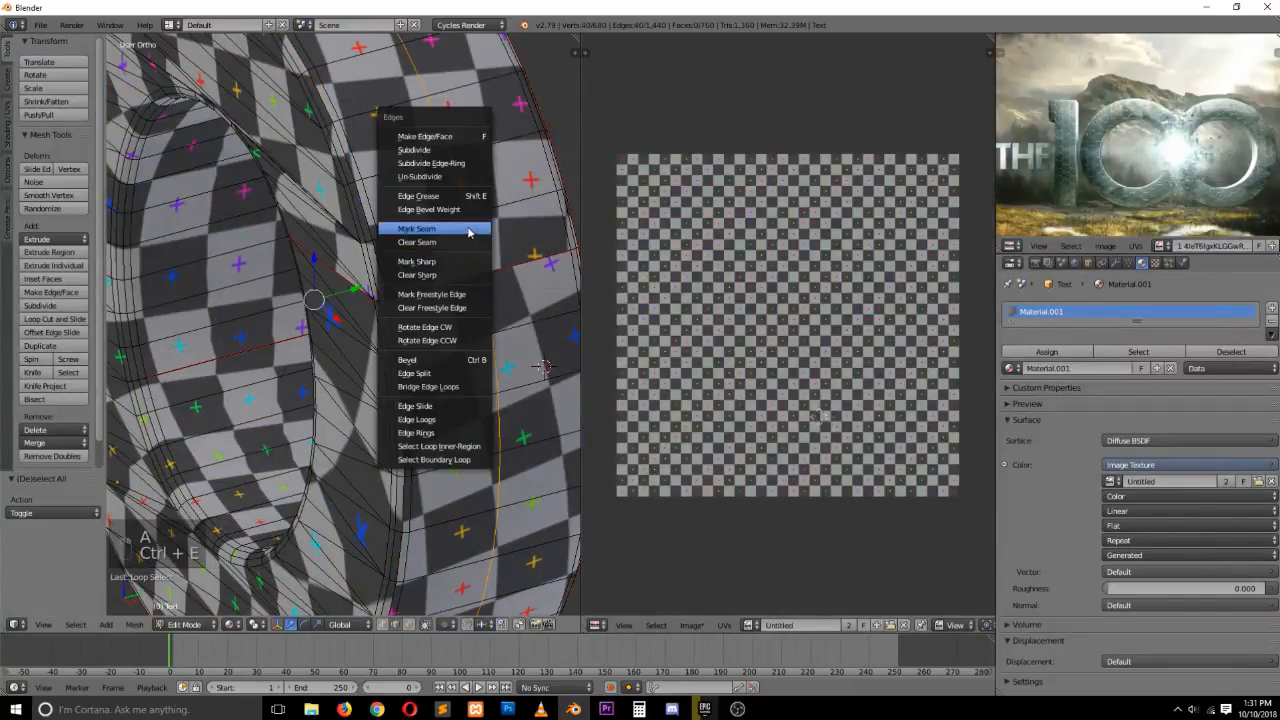
{"action": "left_click", "coordinate": [467, 227]}
Select all geometry and unwrap the letter again with the new seam
{"action": "key", "text": "a"}
{"action": "key", "text": "a"}
{"action": "key", "text": "u"}
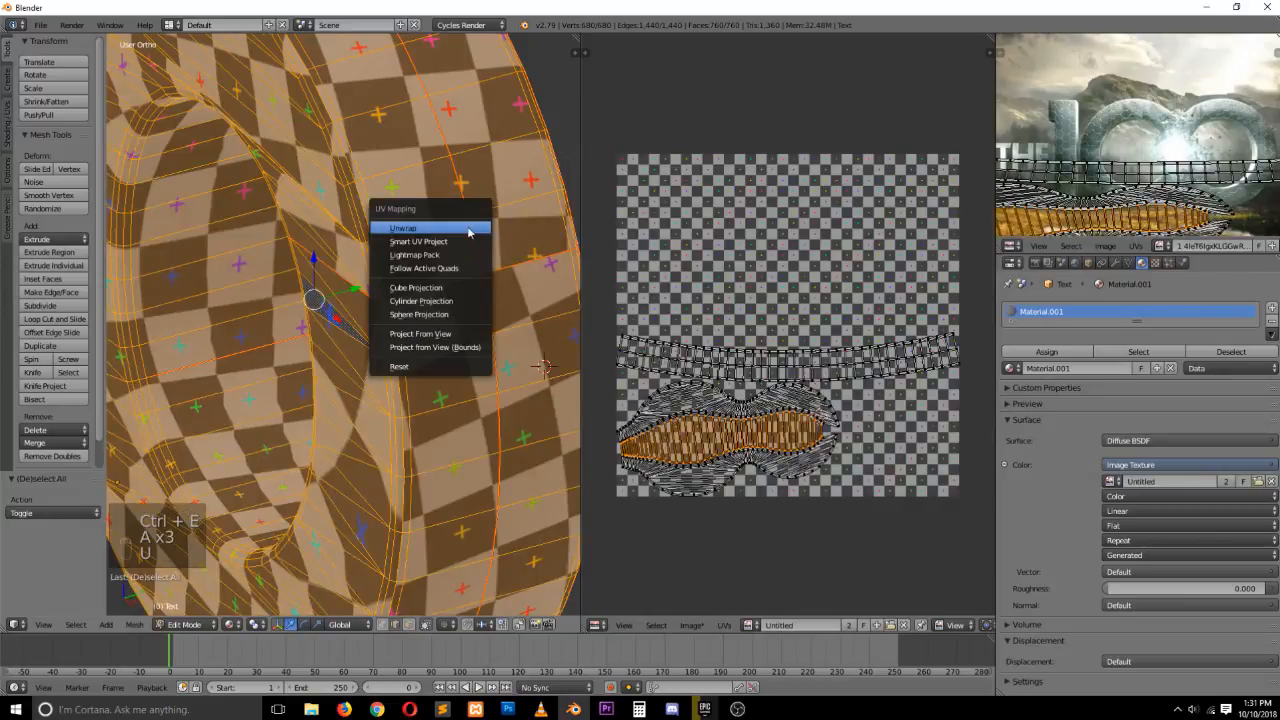
{"action": "left_click", "coordinate": [467, 229]}
{"action": "scroll", "coordinate": [440, 343], "scroll_direction": "down", "scroll_amount": 5}
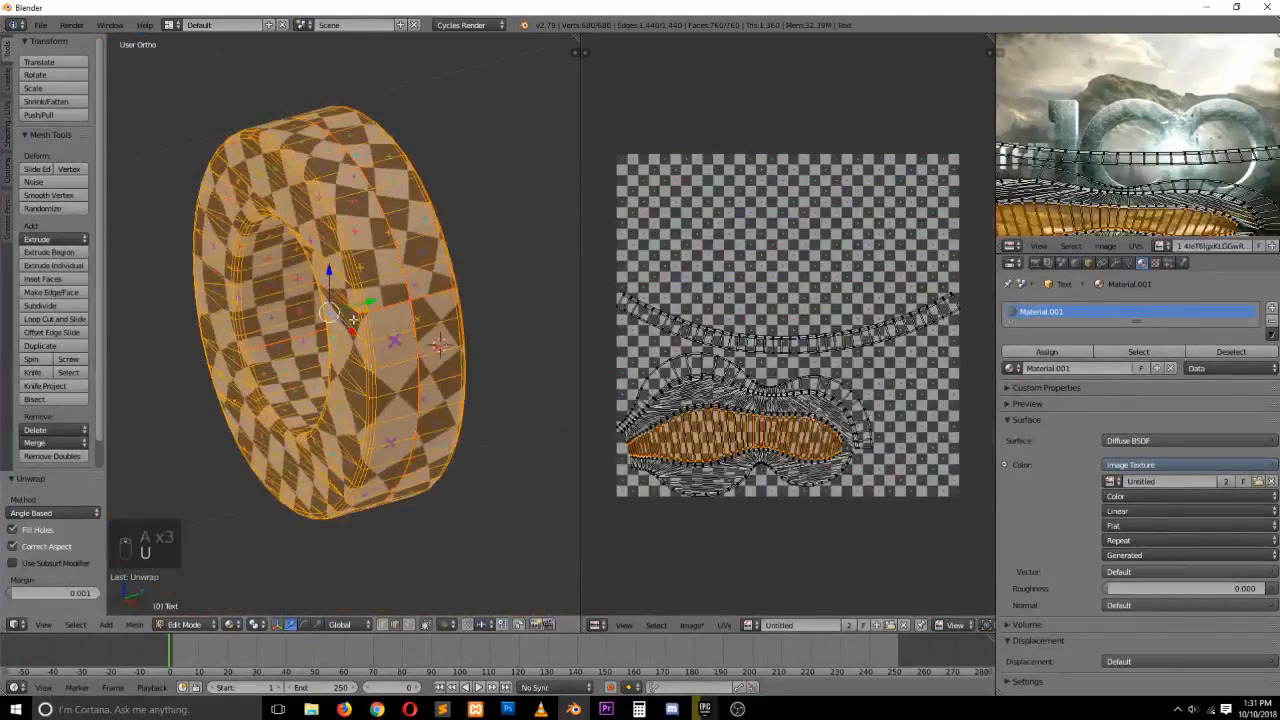
Examine the grid texture on the letter from the front view, toggling between object and edit mode
{"action": "key", "text": "KP_1"}
{"action": "key", "text": "Tab"}
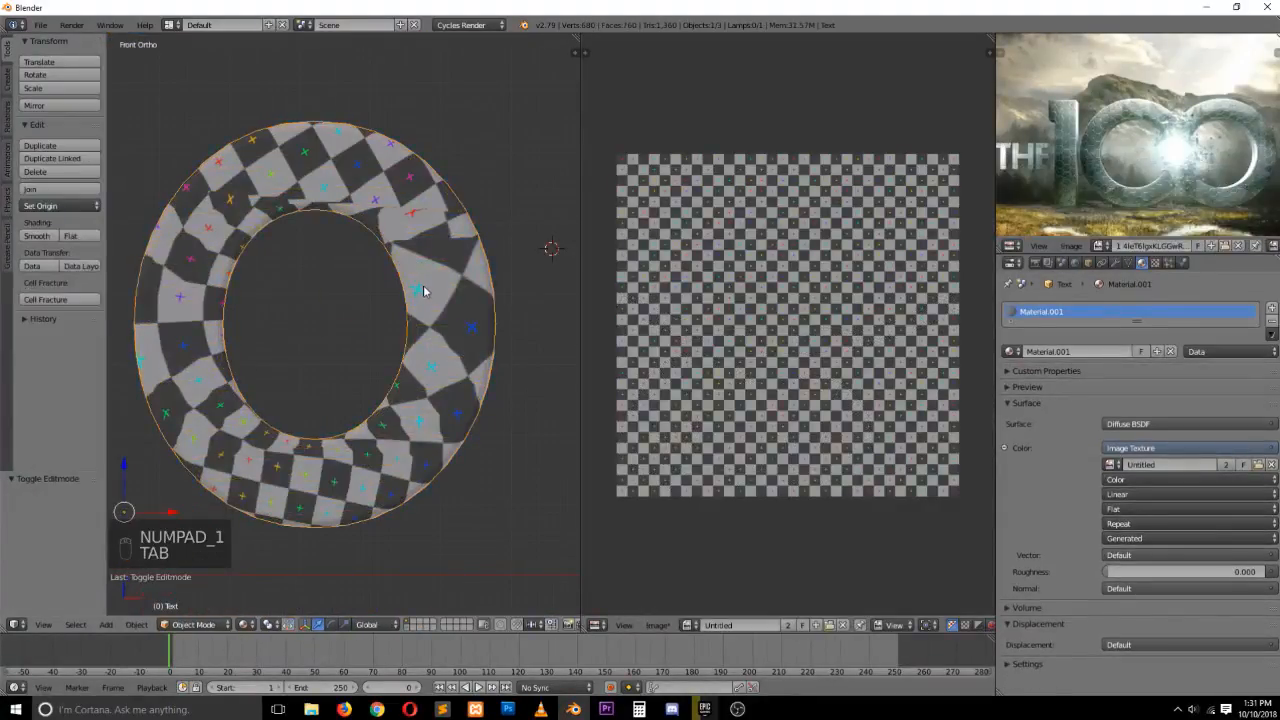
{"action": "key", "text": "Tab"}
{"action": "key", "text": "a"}
{"action": "key", "text": "a"}
{"action": "key", "text": "a"}
{"action": "key", "text": "grave"}
{"action": "middle_click_drag", "start_coordinate": [467, 293], "coordinate": [349, 287]}
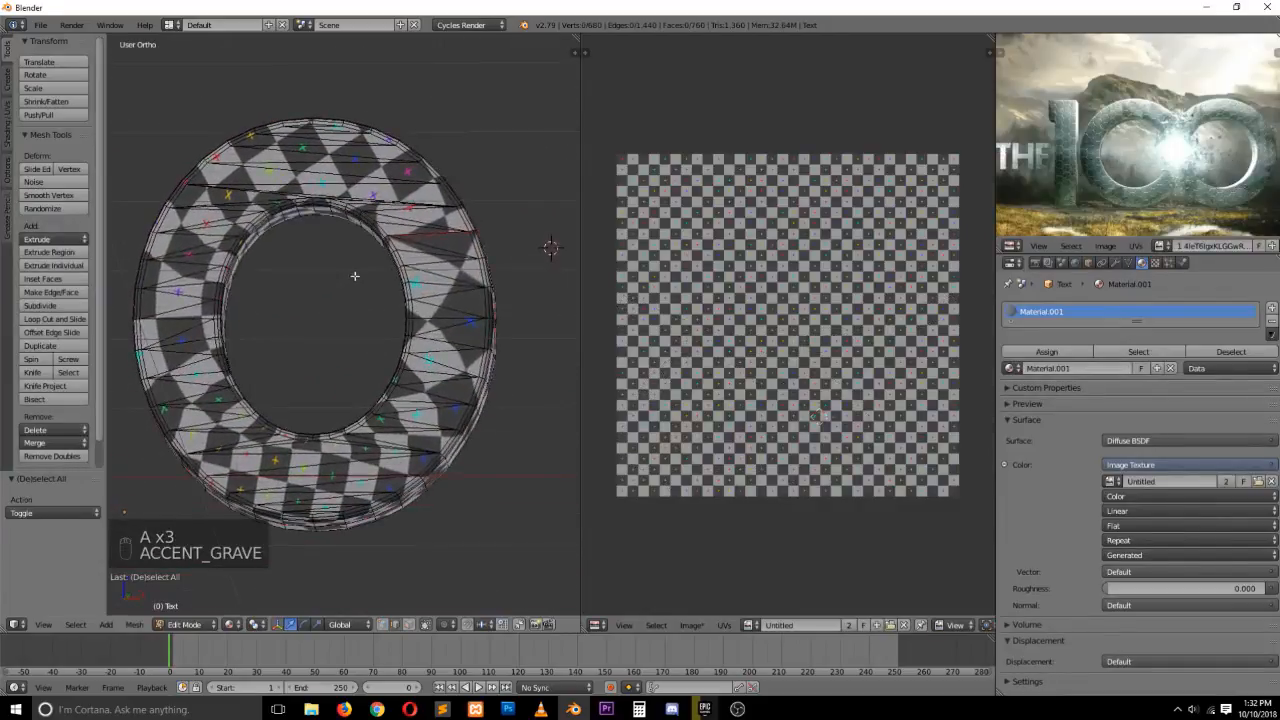
{"action": "key", "text": "Tab"}
{"action": "key", "text": "Tab"}
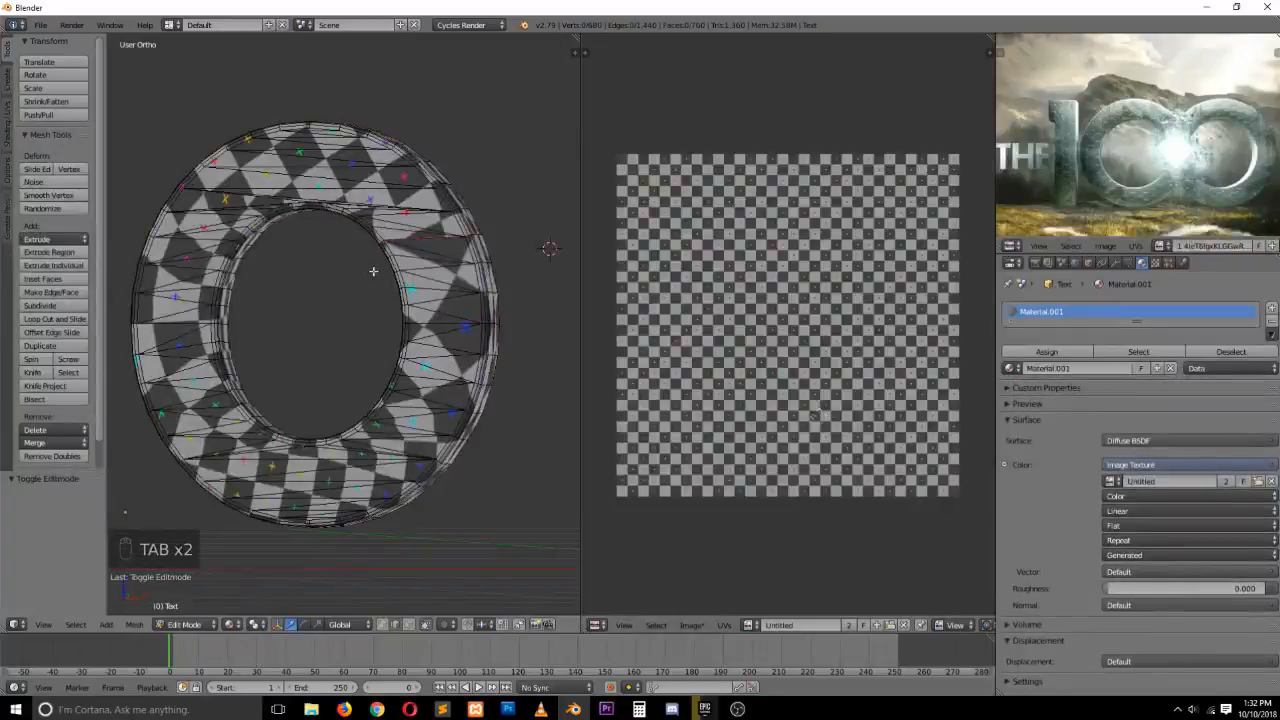
{"action": "scroll", "coordinate": [373, 271], "scroll_direction": "up", "scroll_amount": 2}
{"action": "right_click", "coordinate": [460, 201], "text": "alt"}
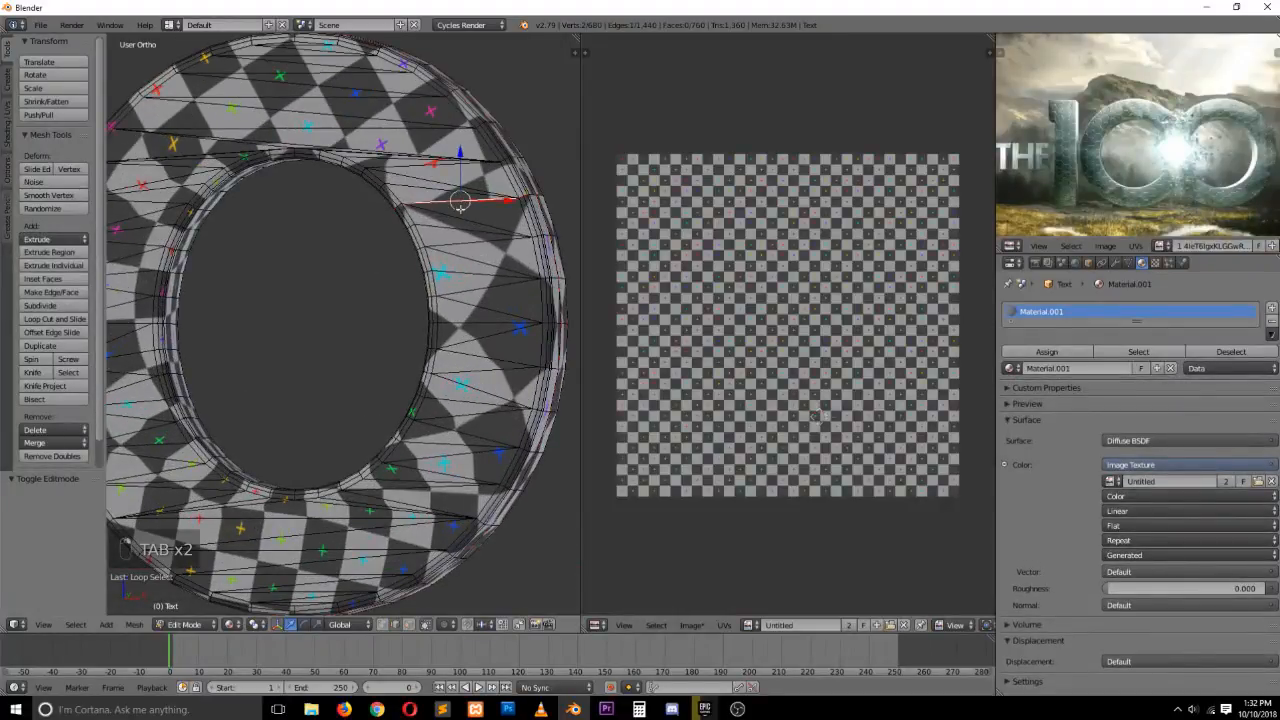
{"action": "key", "text": "Tab"}
{"action": "scroll", "coordinate": [326, 334], "scroll_direction": "down", "scroll_amount": 3}
{"action": "key", "text": "KP_1"}
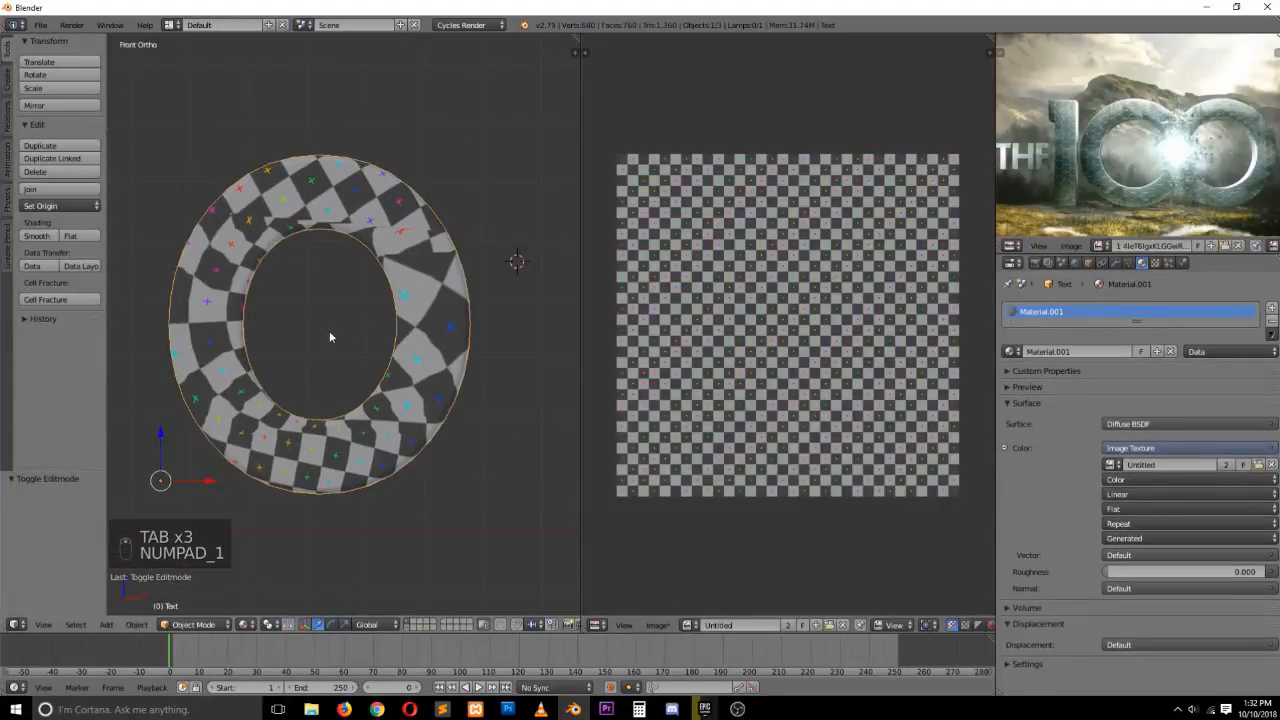
Add a loop cut around the letter's inner ring and mark the new loop as a seam
{"action": "middle_click_drag", "start_coordinate": [354, 331], "coordinate": [395, 231]}
{"action": "key", "text": "Tab"}
{"action": "key", "text": "grave"}
{"action": "middle_click_drag", "start_coordinate": [510, 293], "coordinate": [362, 283]}
{"action": "key", "text": "ctrl+e"}
{"action": "left_click", "coordinate": [373, 272]}
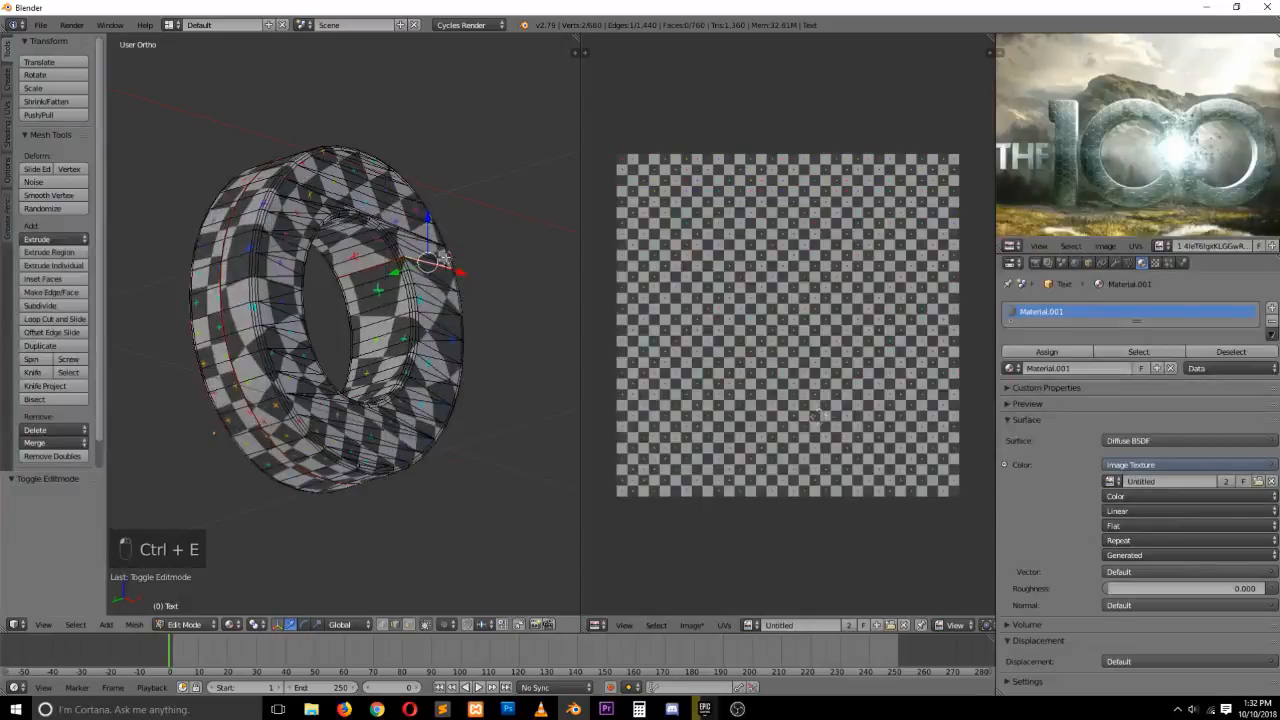
{"action": "key", "text": "ctrl+r"}
{"action": "left_click", "coordinate": [364, 265]}
{"action": "right_click", "coordinate": [364, 258]}
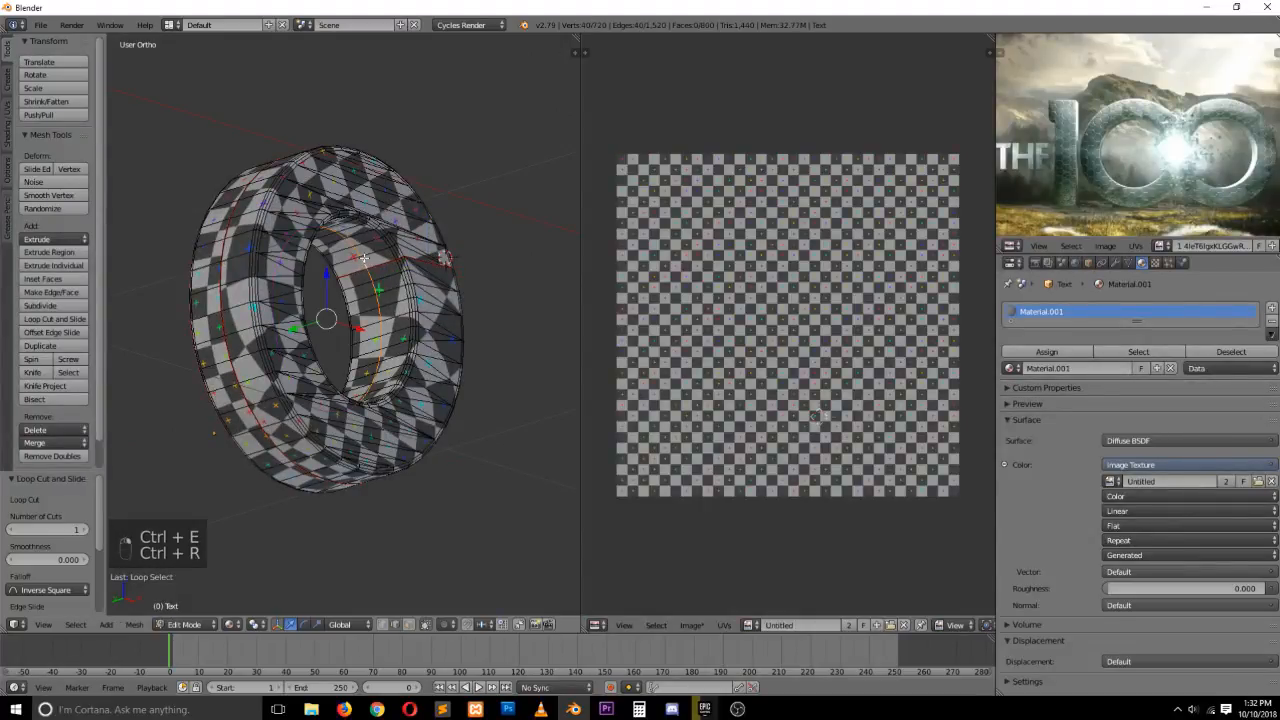
{"action": "key", "text": "ctrl+e"}
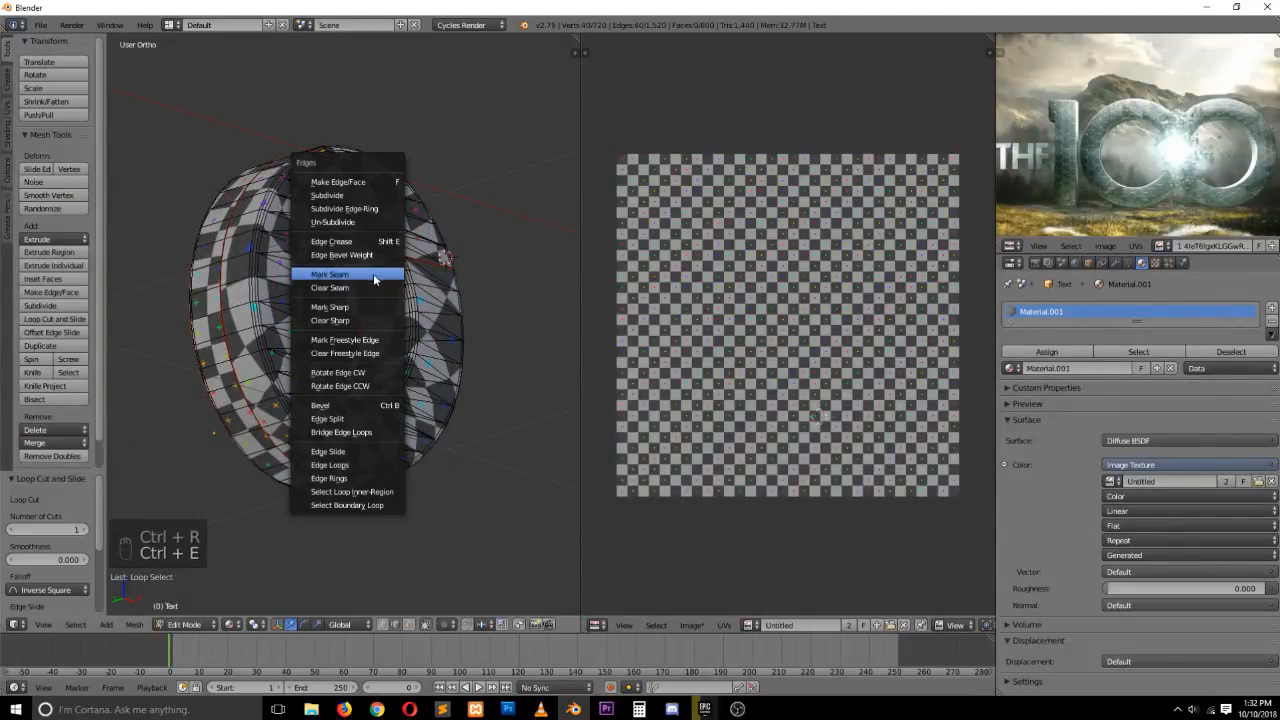
{"action": "left_click", "coordinate": [373, 273]}
Select all geometry and unwrap the letter once more
{"action": "key", "text": "a"}
{"action": "key", "text": "a"}
{"action": "key", "text": "a"}
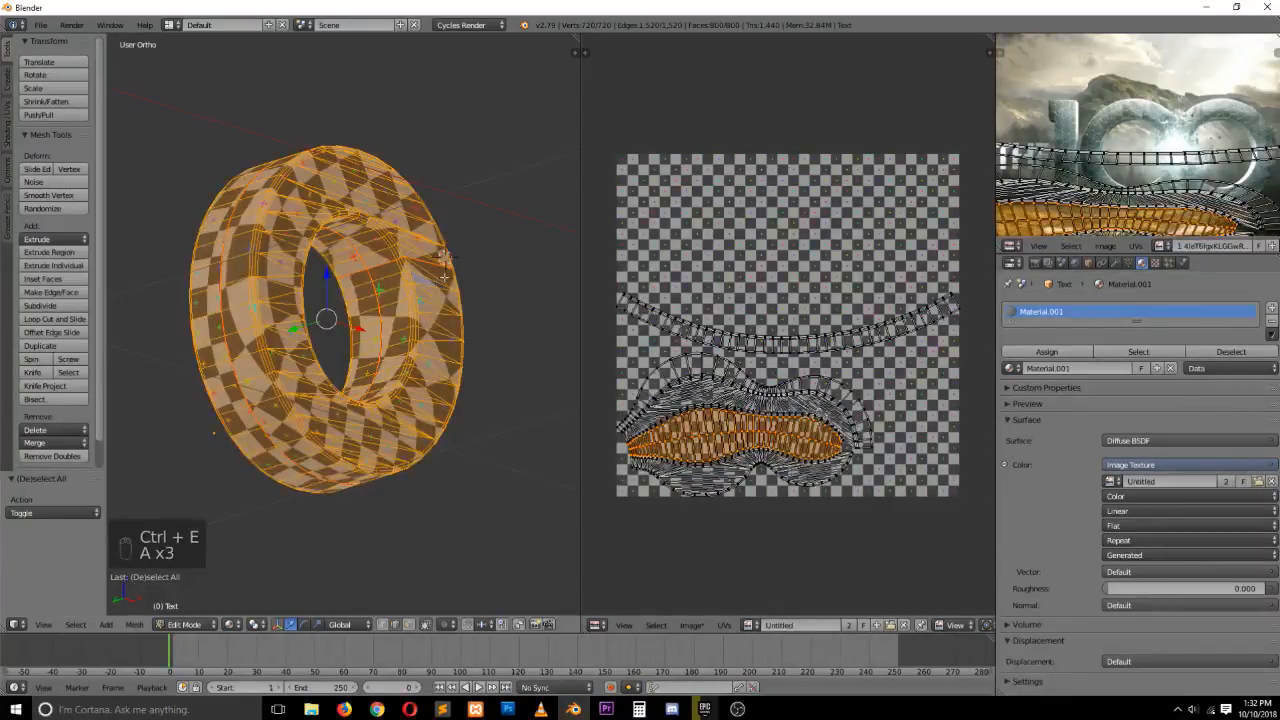
{"action": "key", "text": "u"}
{"action": "left_click", "coordinate": [445, 265]}
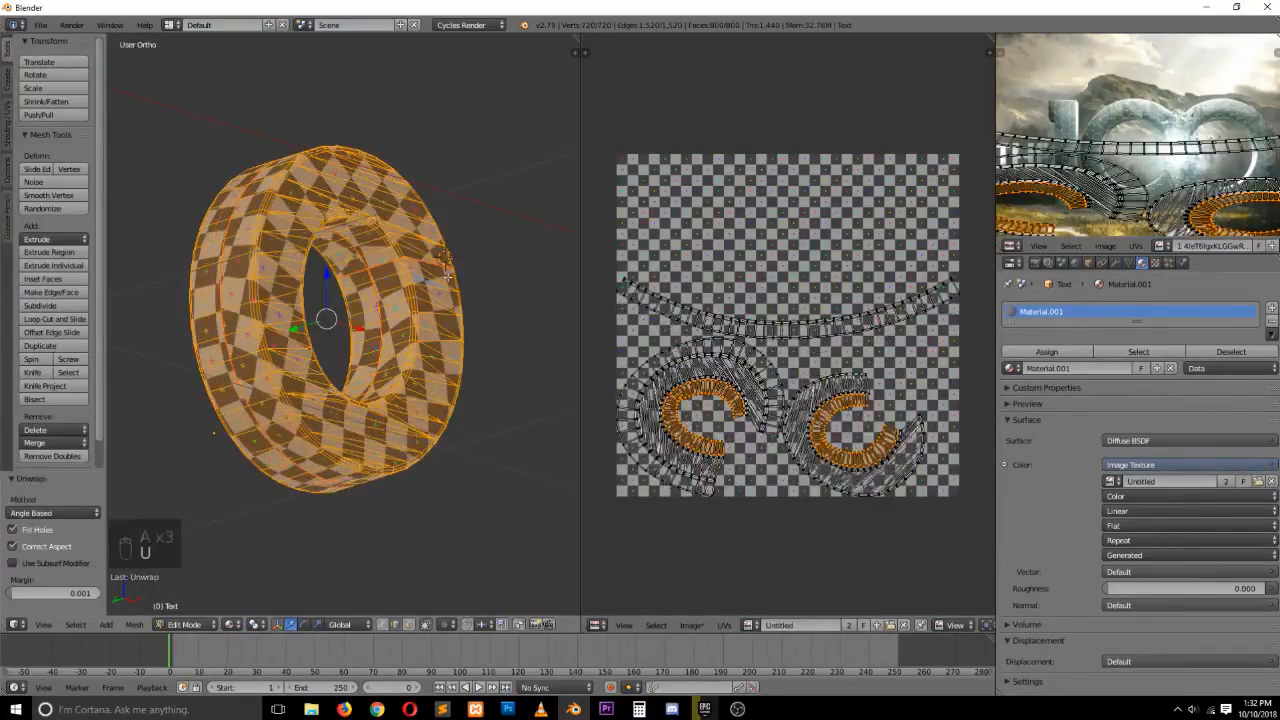
Check the letter from the front in object mode, then return to edit mode with solid display and nothing selected
{"action": "key", "text": "Tab"}
{"action": "key", "text": "KP_1"}
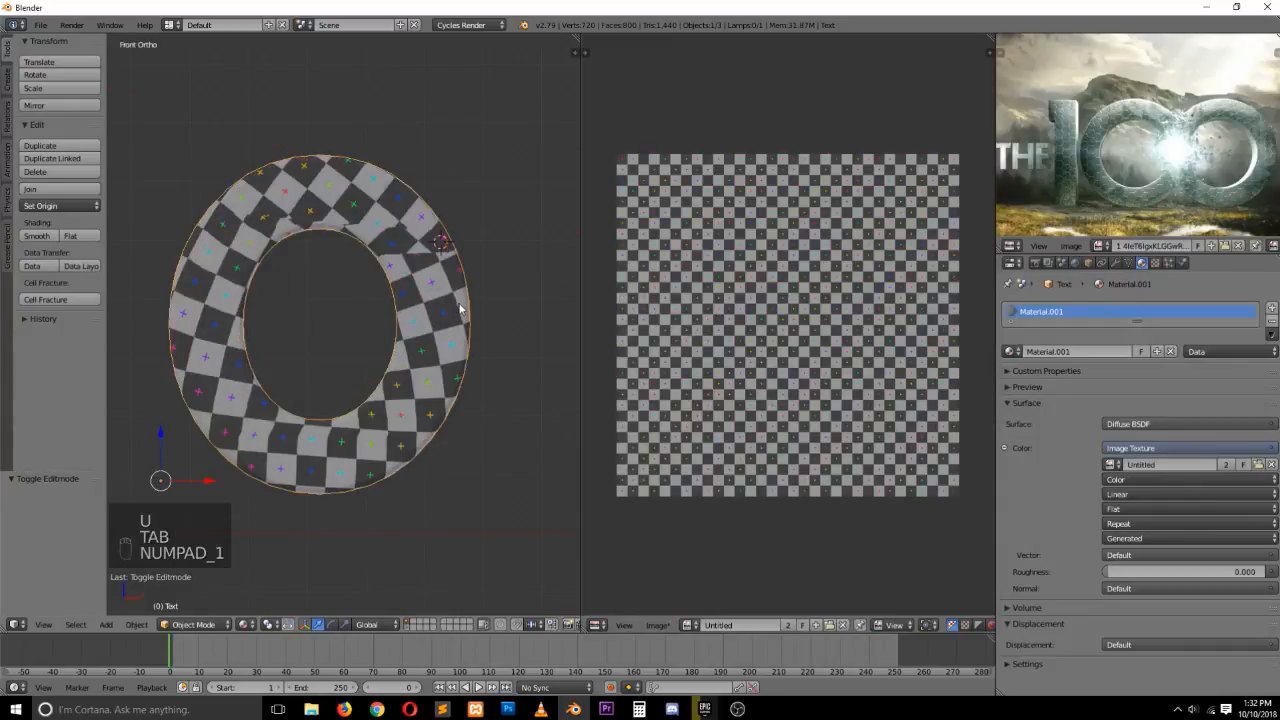
{"action": "scroll", "coordinate": [460, 308], "scroll_direction": "up", "scroll_amount": 2}
{"action": "key", "text": "Tab"}
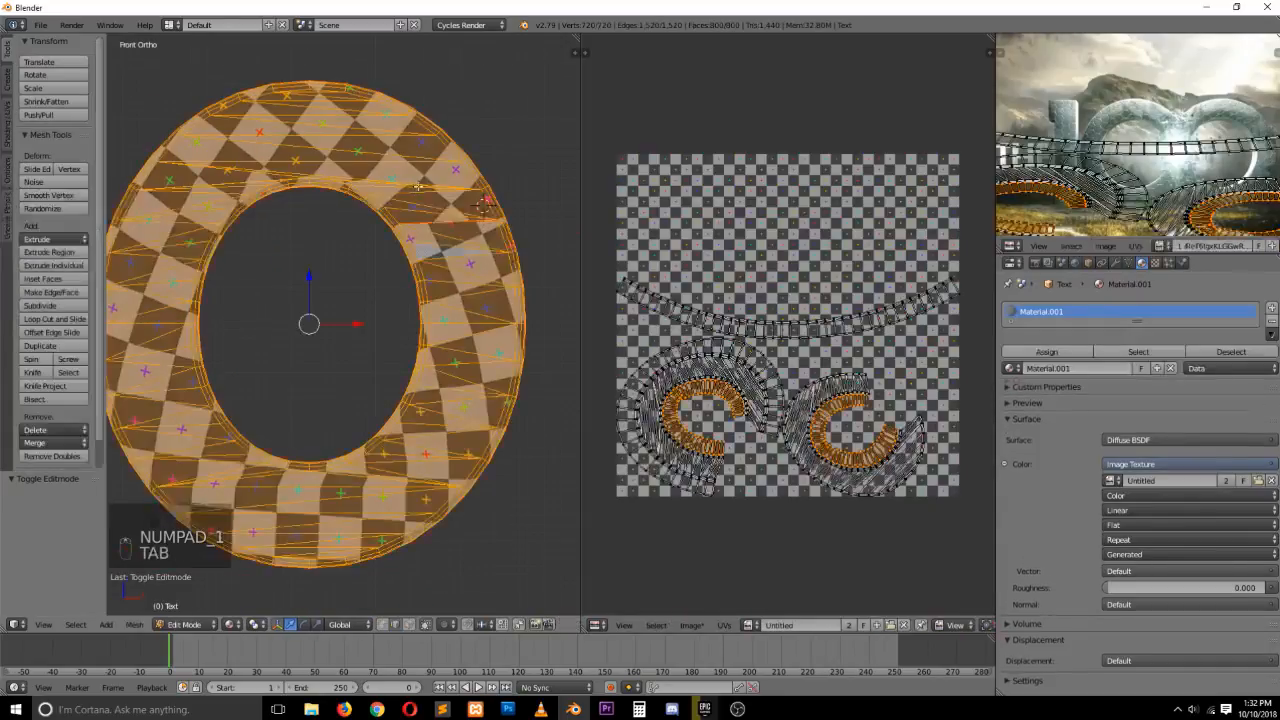
{"action": "scroll", "coordinate": [430, 200], "scroll_direction": "up", "scroll_amount": 2}
{"action": "key", "text": "a"}
{"action": "key", "text": "a"}
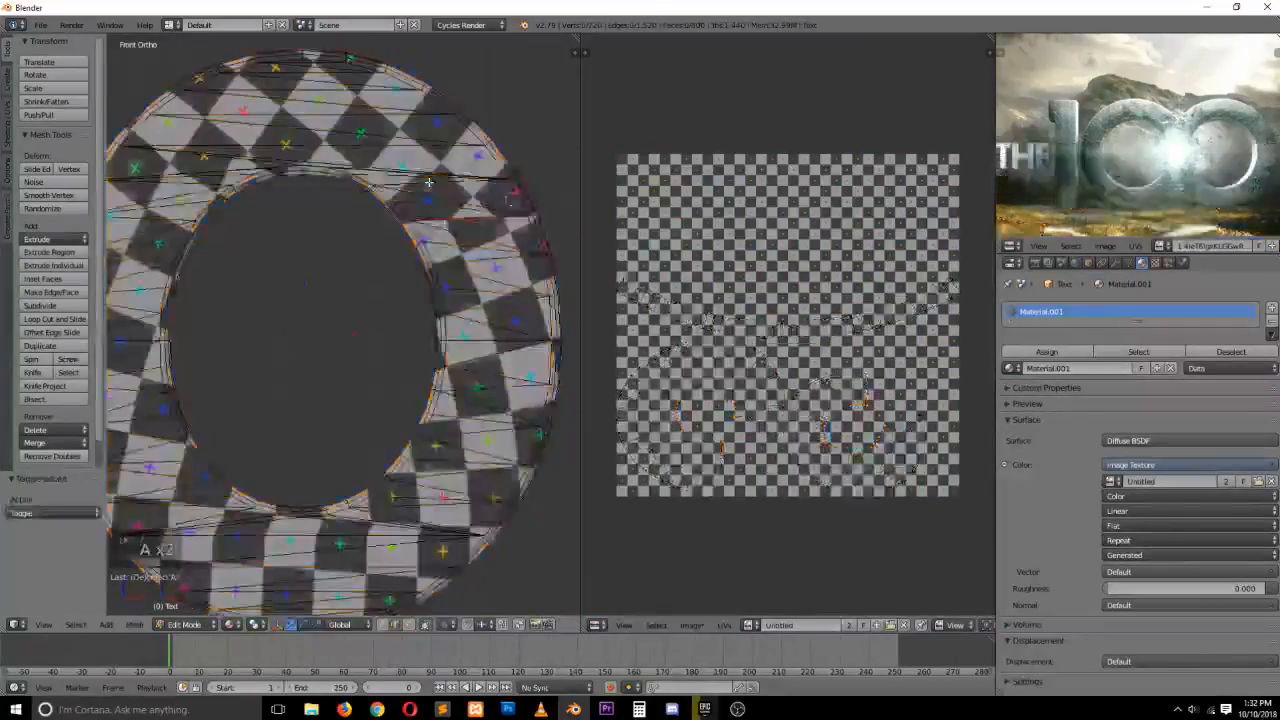
{"action": "key", "text": "z"}
{"action": "key", "text": "z"}
Select two adjacent triangles near the top of the letter's front face and join them into one face
{"action": "key", "text": "ctrl+Tab"}
{"action": "left_click", "coordinate": [419, 161]}
{"action": "scroll", "coordinate": [419, 158], "scroll_direction": "up", "scroll_amount": 2}
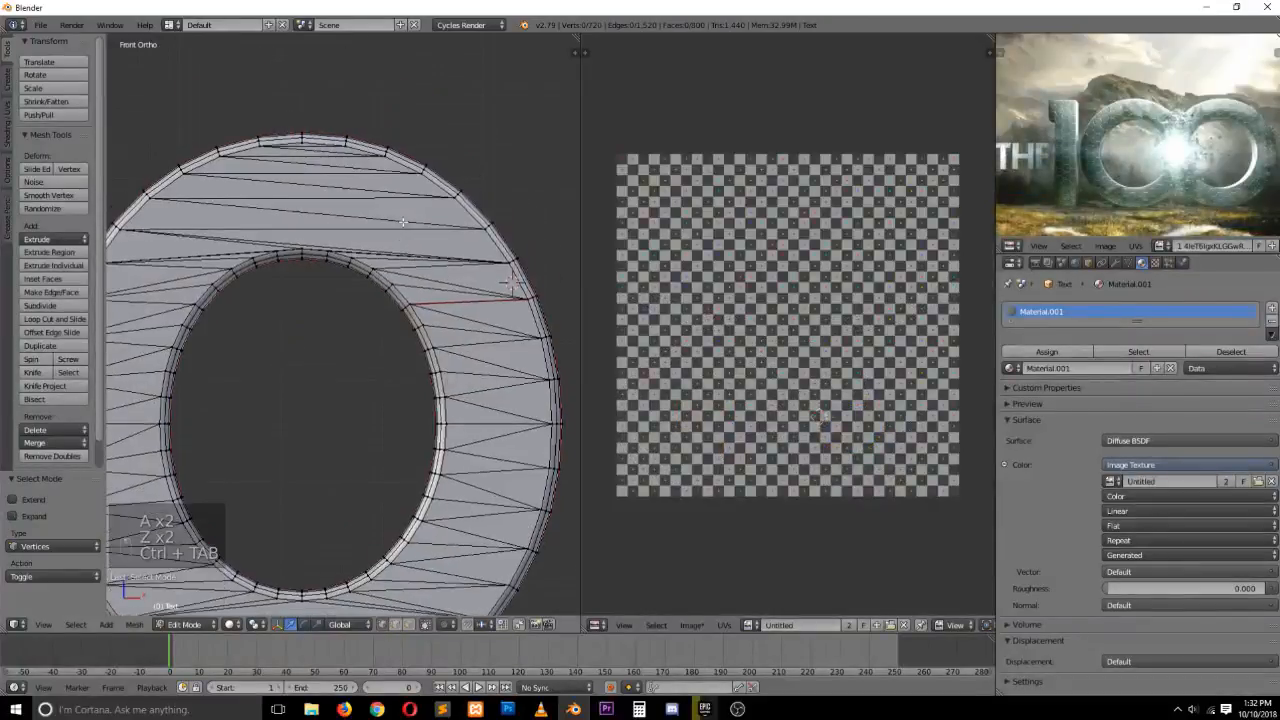
{"action": "key", "text": "ctrl+Tab"}
{"action": "left_click", "coordinate": [389, 253]}
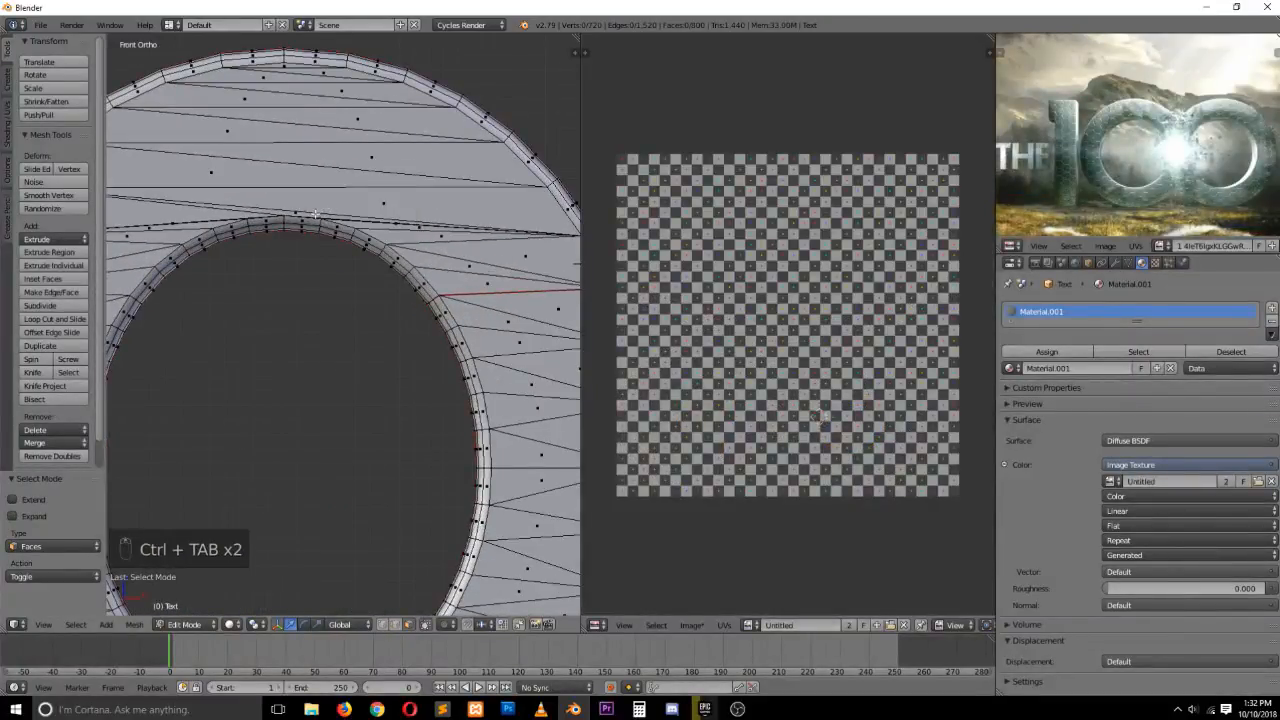
{"action": "right_click", "coordinate": [314, 214]}
{"action": "right_click", "coordinate": [381, 215], "text": "shift"}
{"action": "key", "text": "f"}
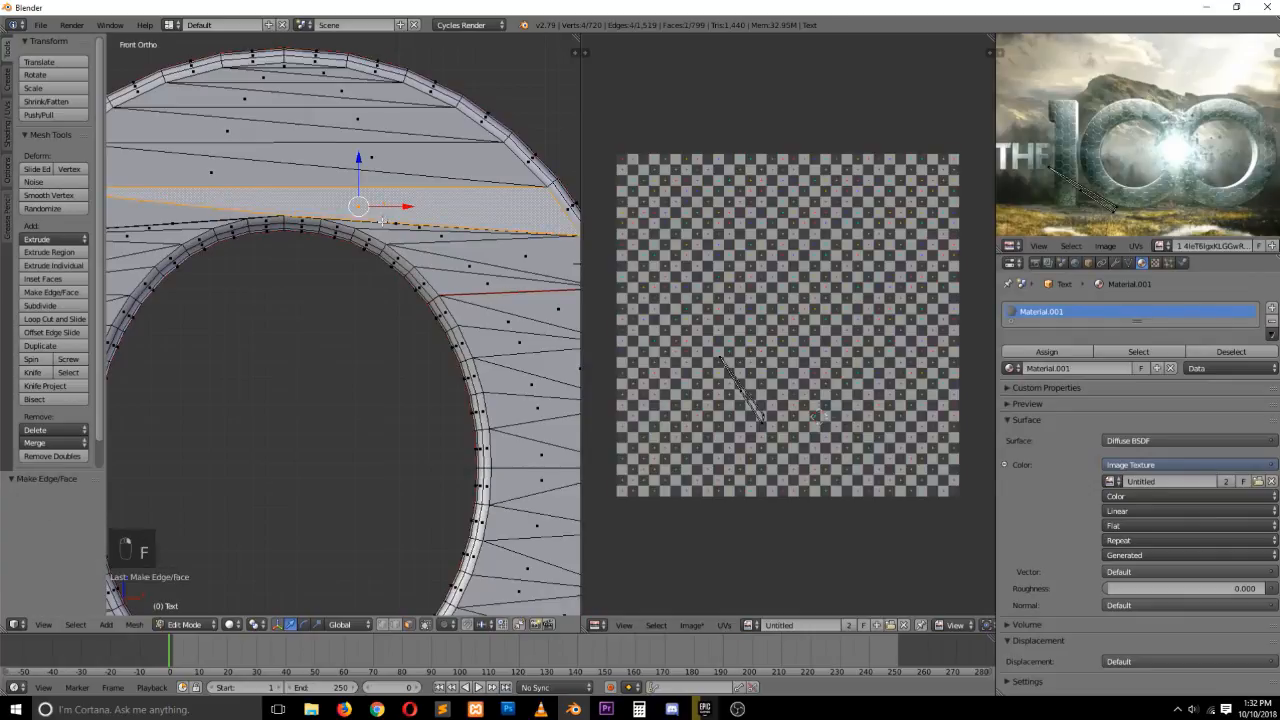
Join another pair of adjacent triangles along the top of the front face into a single face
{"action": "key", "text": "a"}
{"action": "key", "text": "ctrl+Tab"}
{"action": "left_click", "coordinate": [359, 189]}
{"action": "scroll", "coordinate": [359, 189], "scroll_direction": "up", "scroll_amount": 1}
{"action": "scroll", "coordinate": [387, 175], "scroll_direction": "up", "scroll_amount": 1}
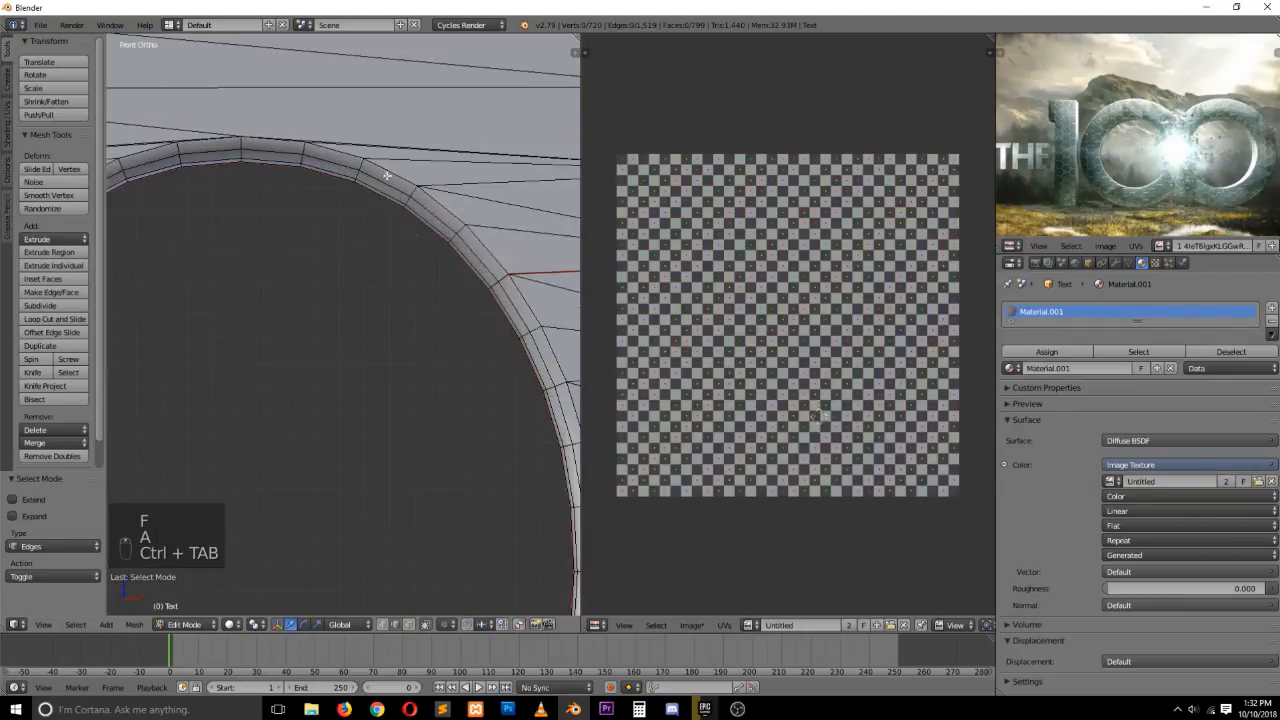
{"action": "key", "text": "ctrl+Tab"}
{"action": "left_click", "coordinate": [336, 162]}
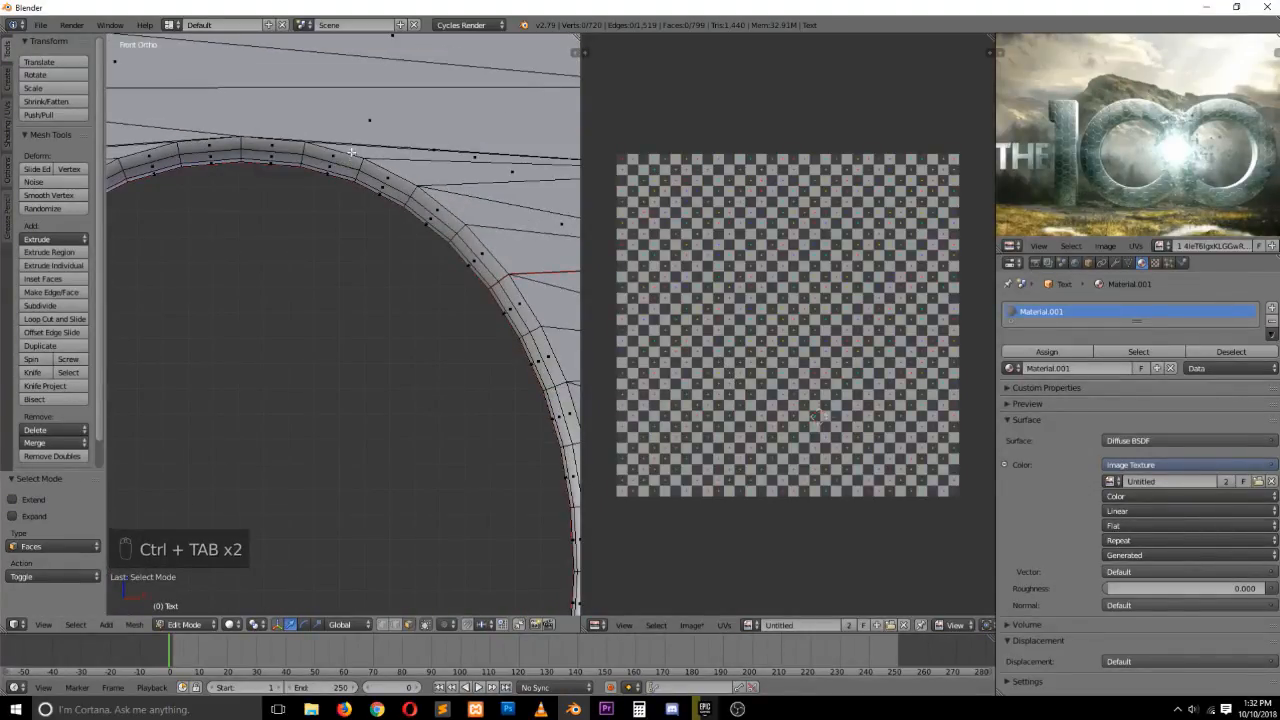
{"action": "key", "text": "z"}
{"action": "right_click", "coordinate": [447, 150]}
{"action": "key", "text": "z"}
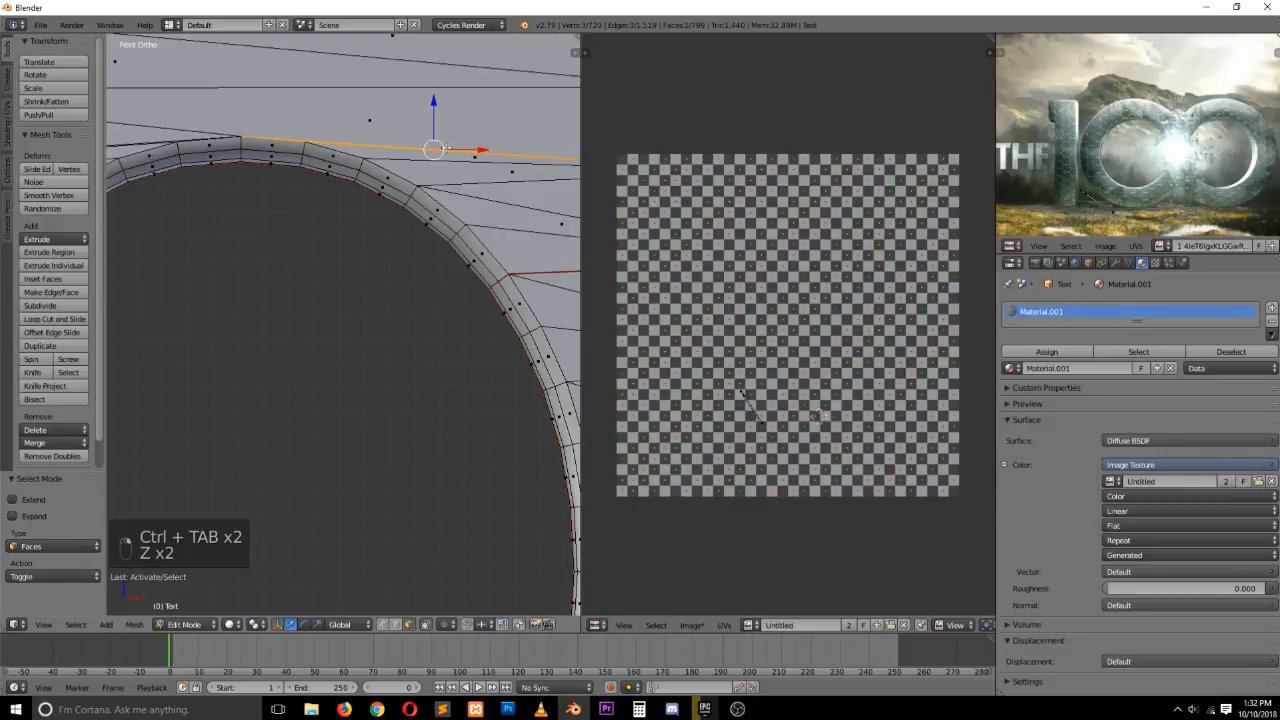
{"action": "right_click", "coordinate": [424, 156], "text": "shift"}
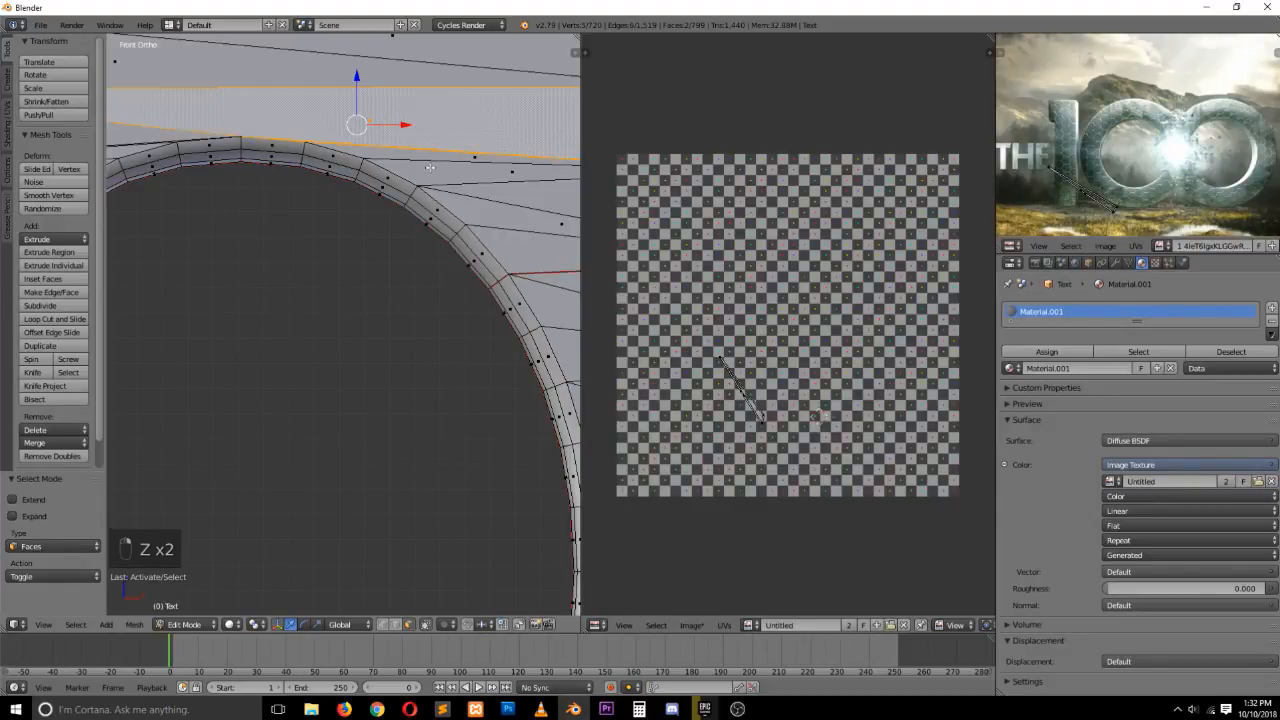
{"action": "key", "text": "f"}
In vertex mode, connect two vertices across the top of the front face with a new edge
{"action": "key", "text": "a"}
{"action": "key", "text": "ctrl+Tab"}
{"action": "left_click", "coordinate": [330, 120]}
{"action": "key", "text": "ctrl+Tab"}
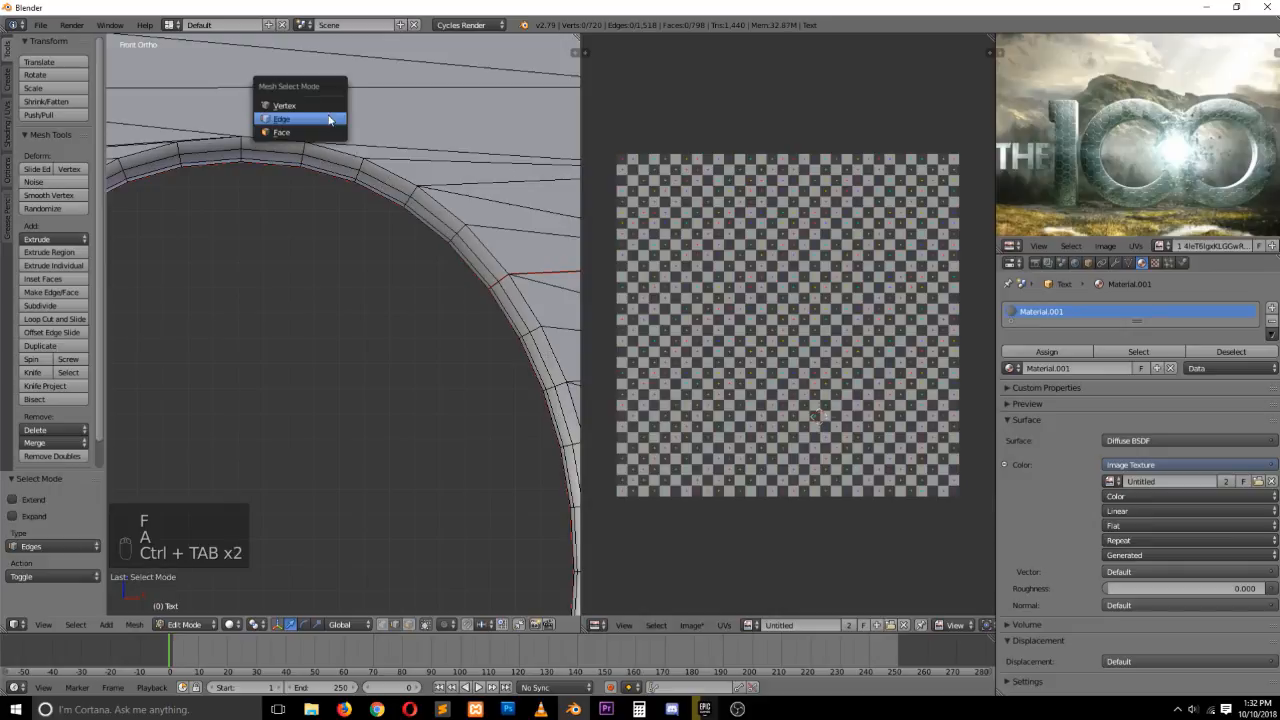
{"action": "left_click", "coordinate": [326, 106]}
{"action": "right_click", "coordinate": [305, 144]}
{"action": "scroll", "coordinate": [577, 199], "scroll_direction": "down", "scroll_amount": 3}
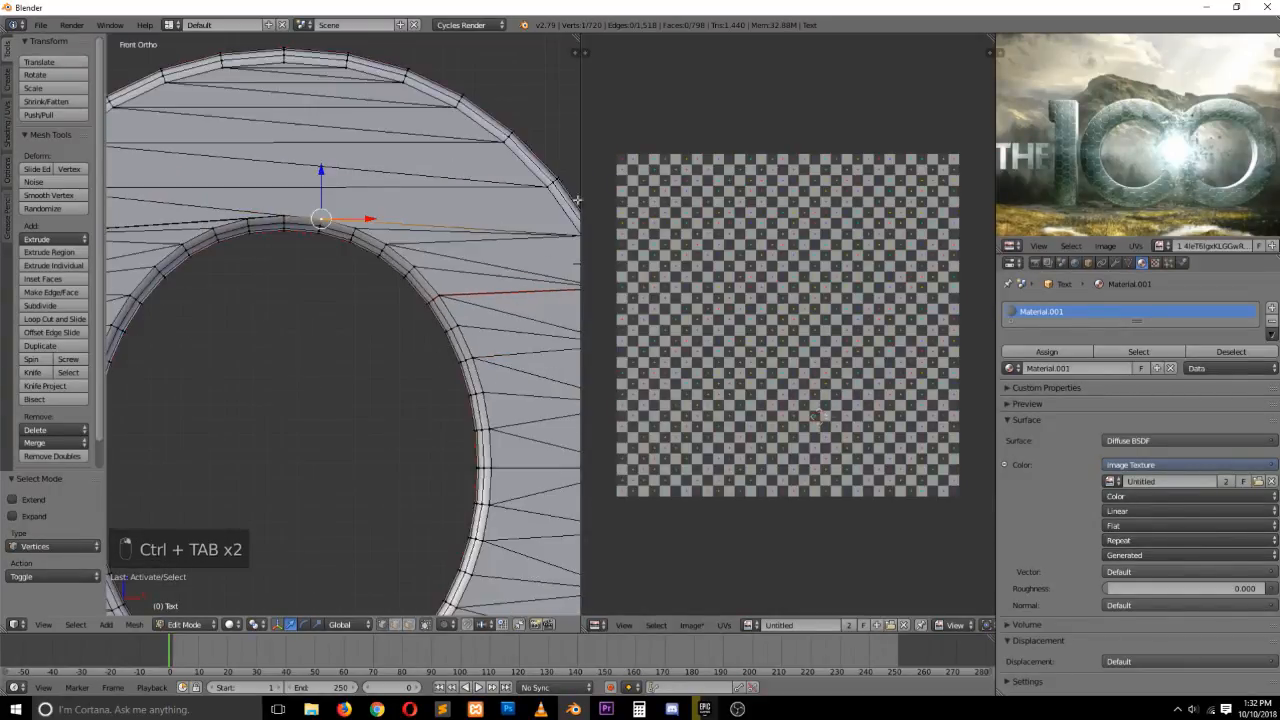
{"action": "right_click", "coordinate": [540, 193], "text": "shift"}
{"action": "key", "text": "j"}
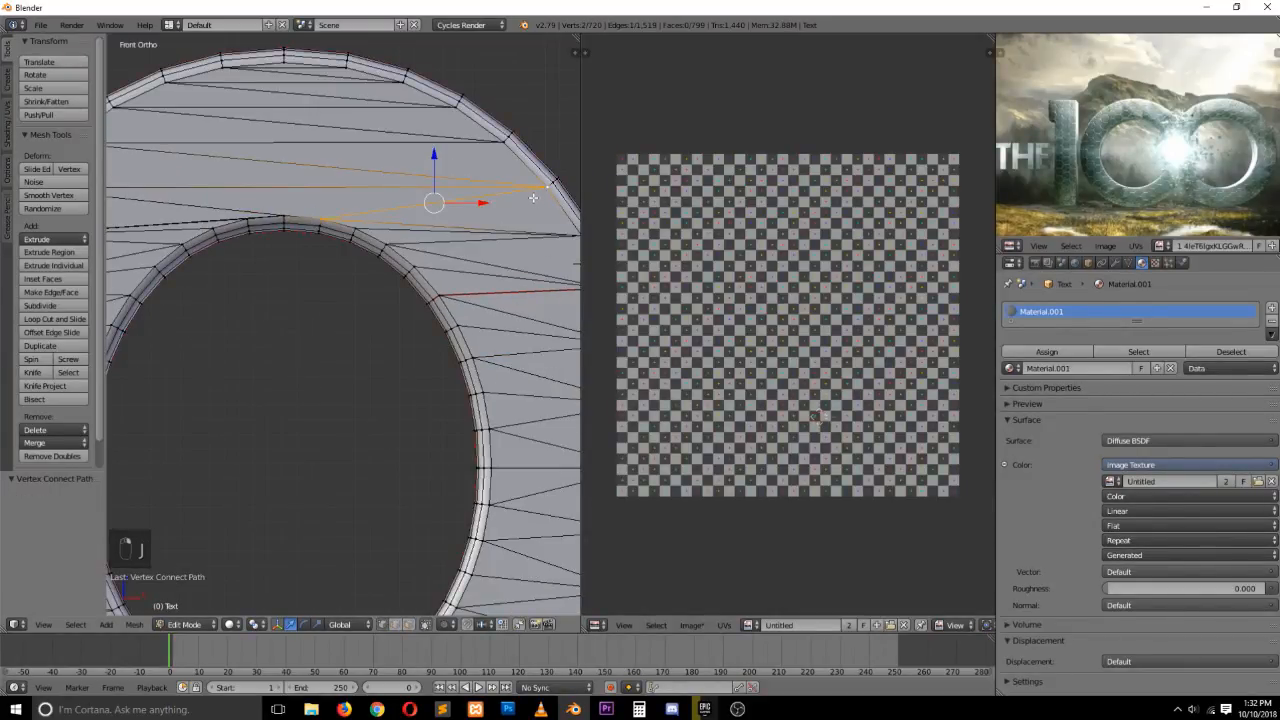
Select all of the letter's geometry and unwrap it
{"action": "key", "text": "a"}
{"action": "key", "text": "a"}
{"action": "key", "text": "a"}
{"action": "key", "text": "u"}
{"action": "left_click", "coordinate": [480, 202]}
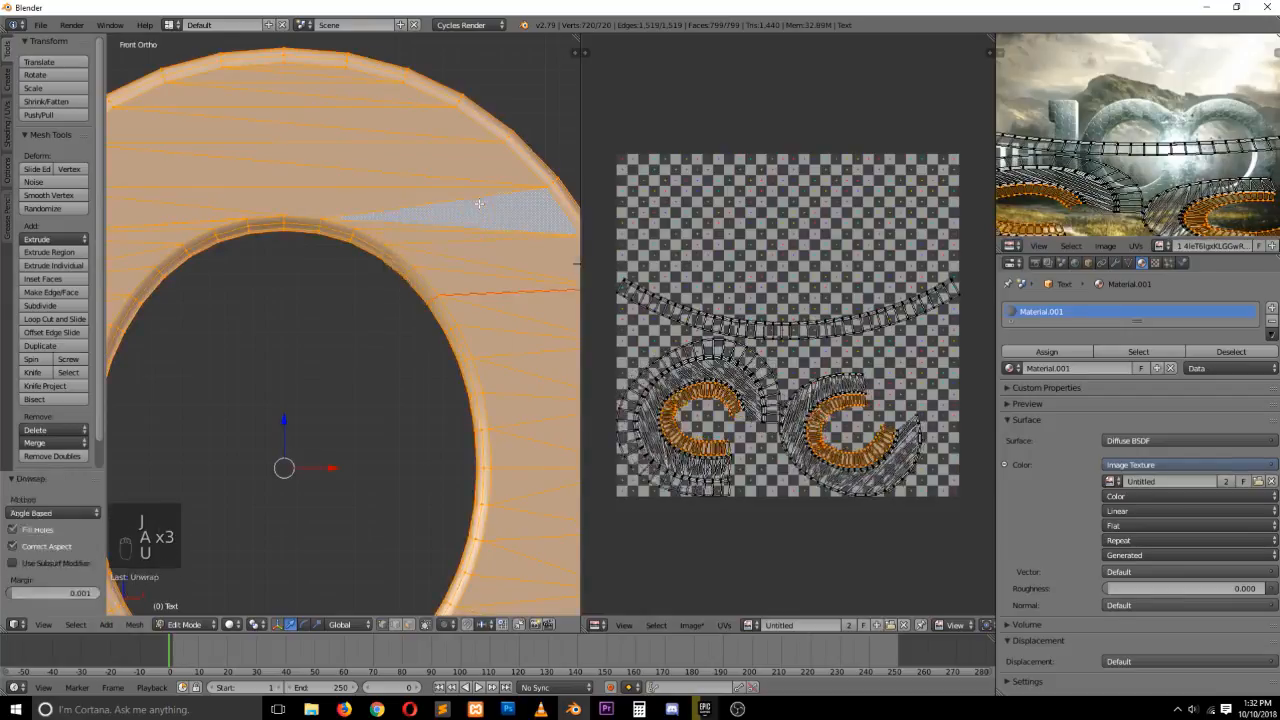
Return to object mode and switch the viewport to textured display
{"action": "key", "text": "Tab"}
{"action": "left_click", "coordinate": [244, 624]}
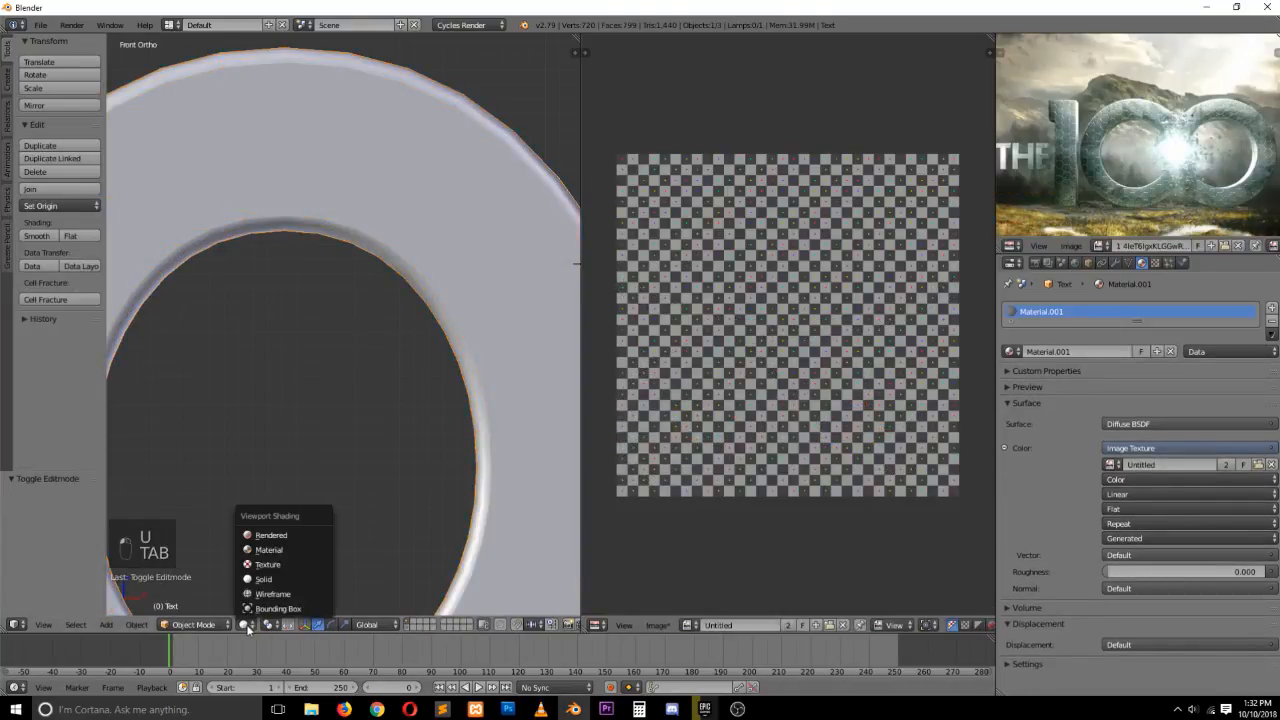
{"action": "left_click", "coordinate": [268, 564]}
{"action": "scroll", "coordinate": [330, 490], "scroll_direction": "down", "scroll_amount": 5}
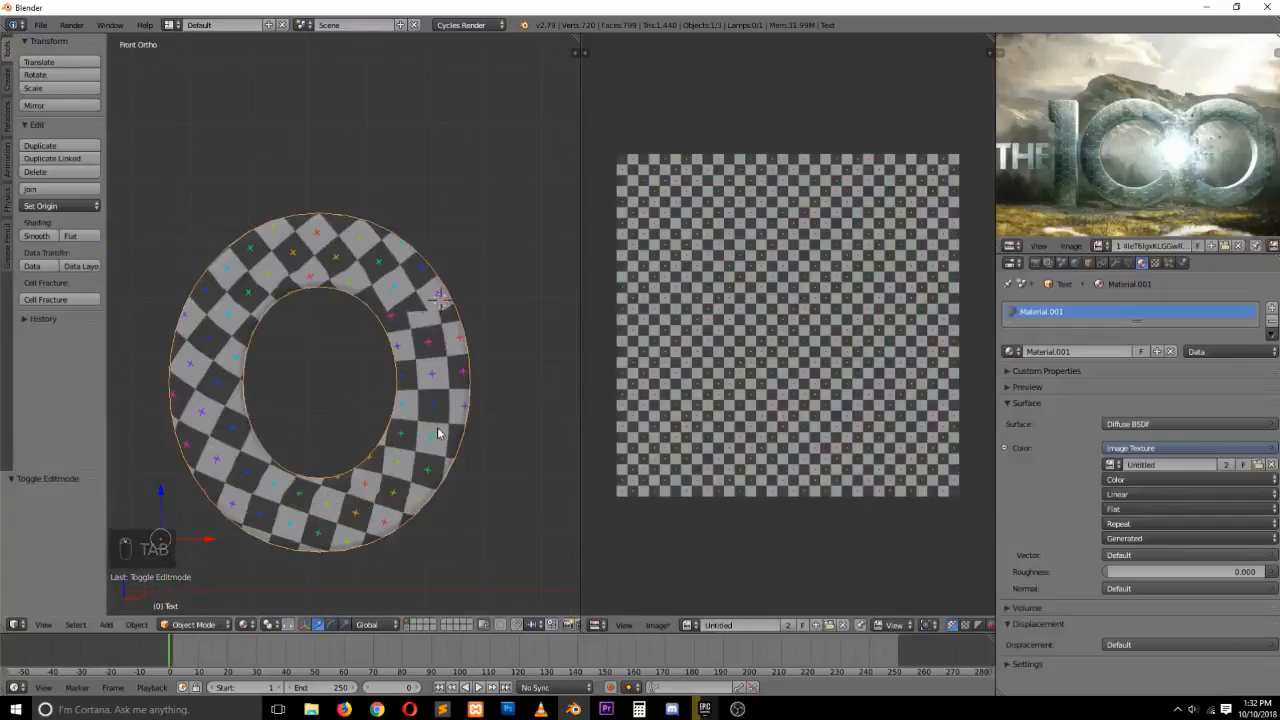
Add a new empty material slot to the letter and place the 3D cursor above its upper left
{"action": "key", "text": "grave"}
{"action": "mouse_move", "coordinate": [440, 432]}
{"action": "middle_mouse_down"}
{"action": "mouse_move", "coordinate": [225, 410]}
{"action": "mouse_move", "coordinate": [300, 429]}
{"action": "mouse_move", "coordinate": [451, 434]}
{"action": "mouse_move", "coordinate": [351, 468]}
{"action": "middle_mouse_up"}
{"action": "key", "text": "KP_1"}
{"action": "key", "text": "grave"}
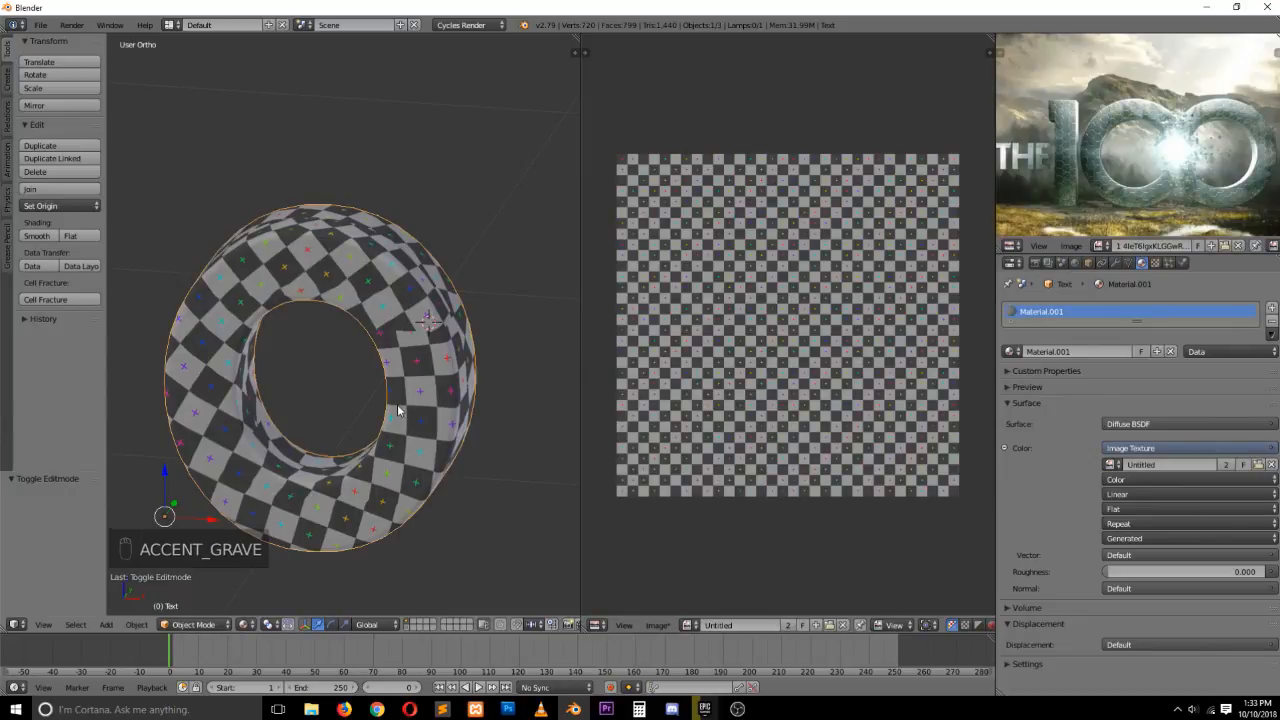
{"action": "key", "text": "KP_1"}
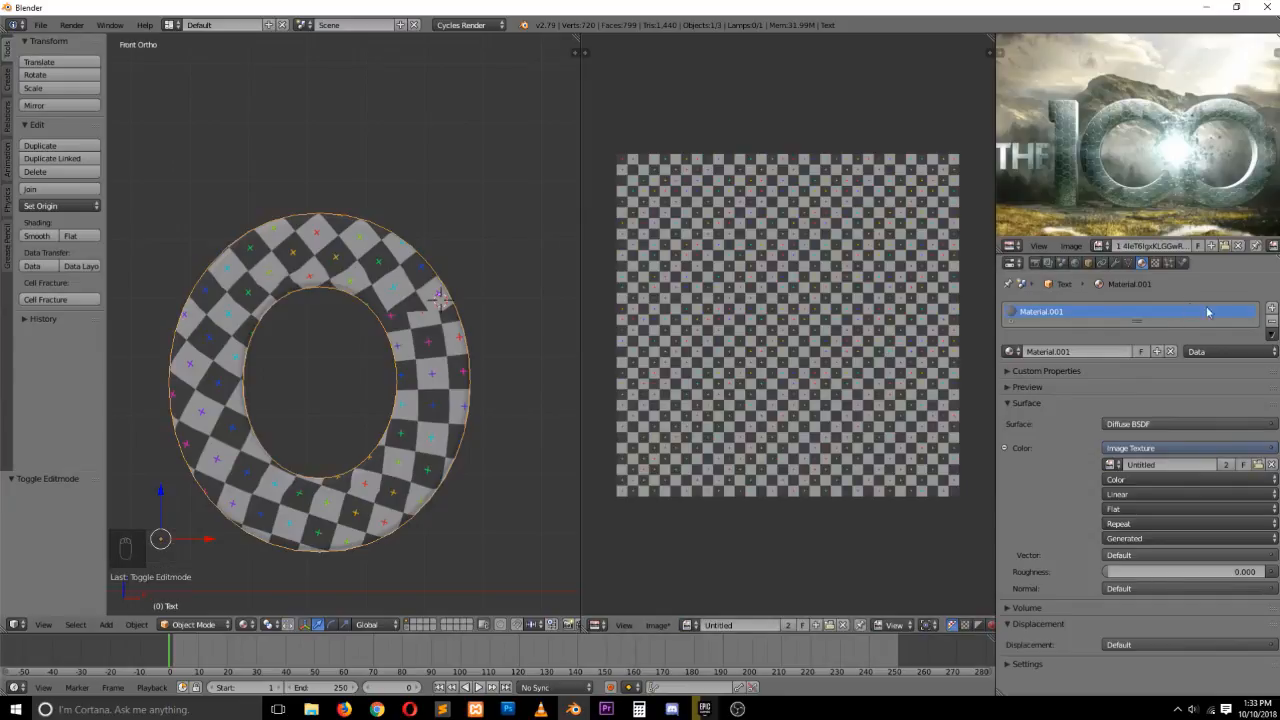
{"action": "left_click", "coordinate": [1271, 308]}
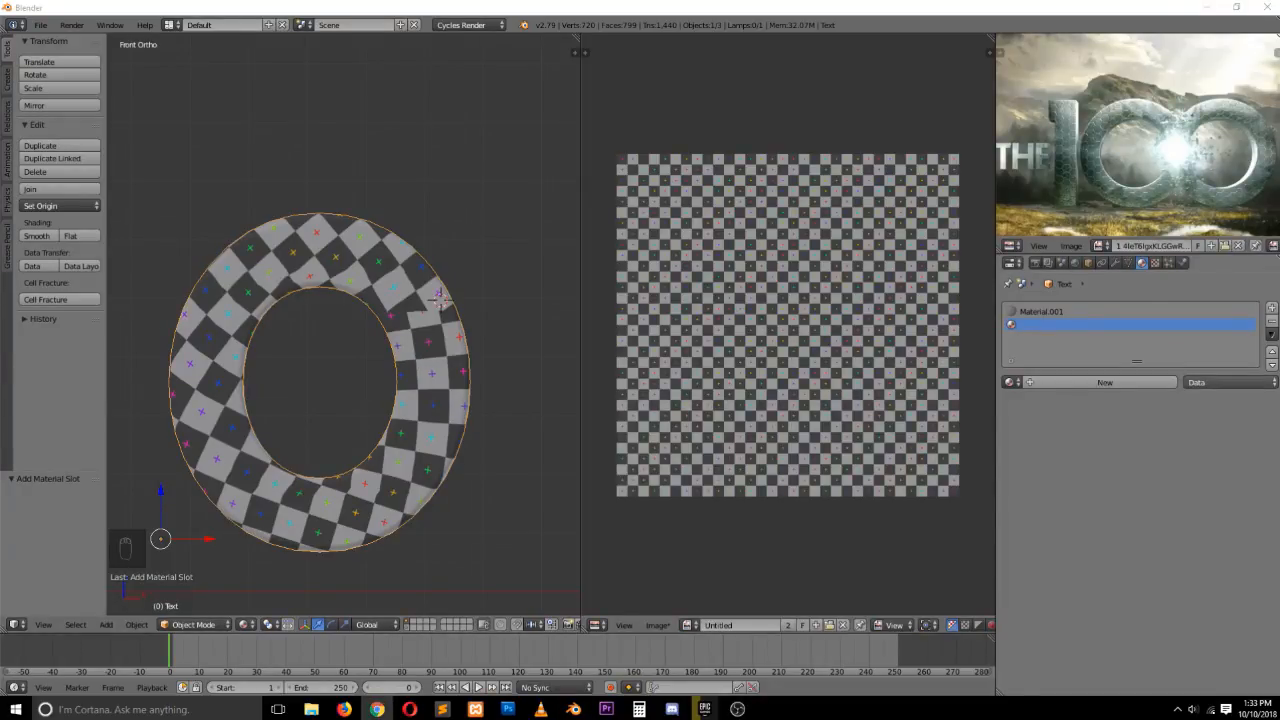
{"action": "scroll", "coordinate": [361, 300], "scroll_direction": "up", "scroll_amount": 1}
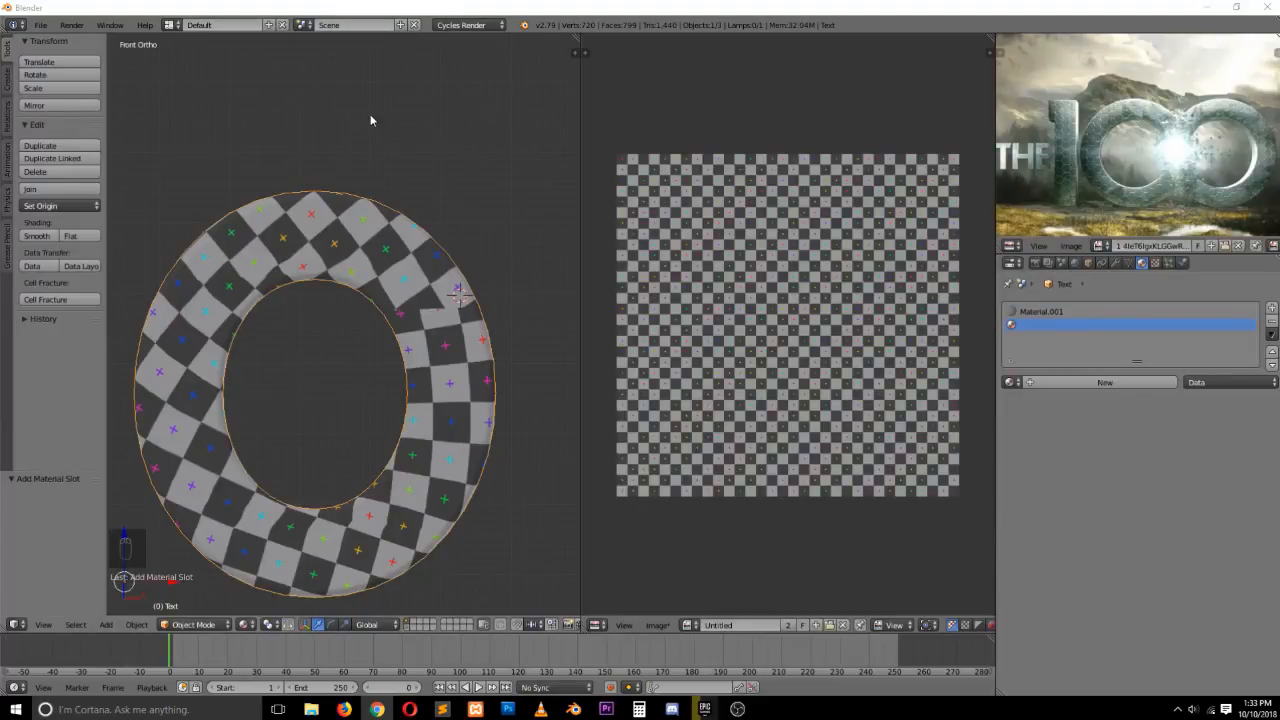
{"action": "left_click", "coordinate": [231, 77]}
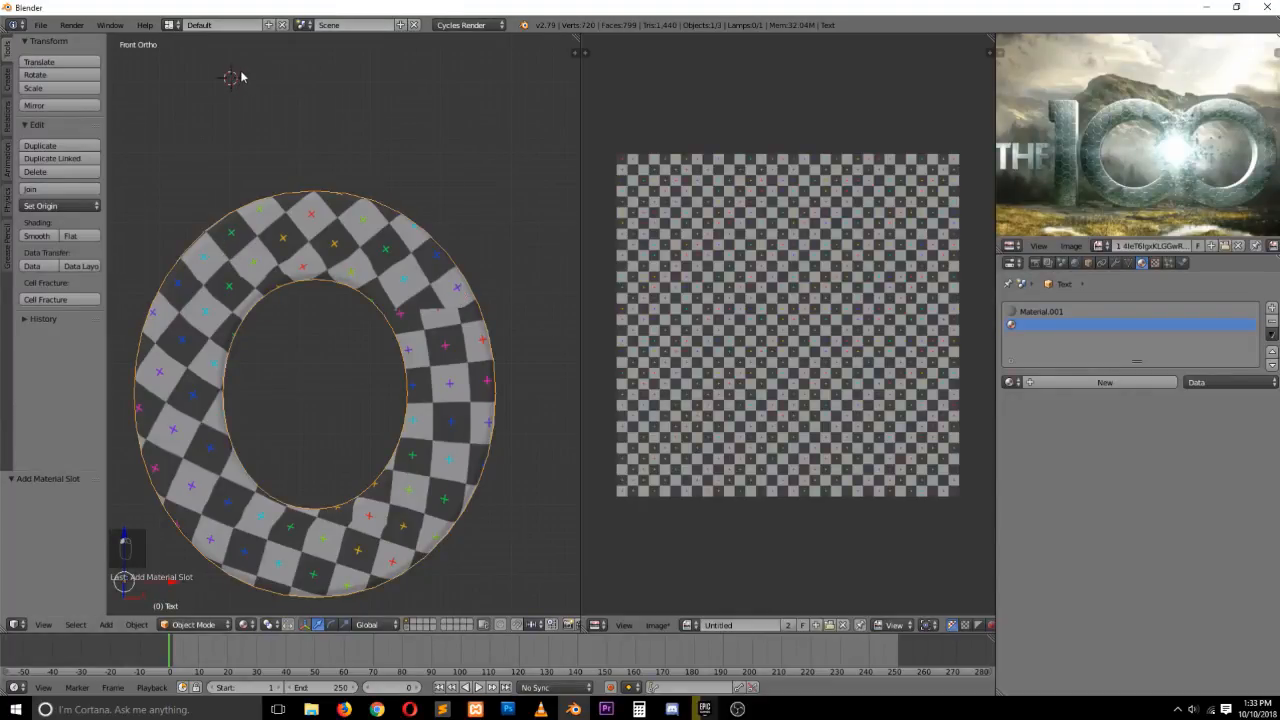
In the user preferences, search the add-ons for "cel", enable Object: Cell Fracture, and close the window
{"action": "key", "text": "ctrl+alt+u"}
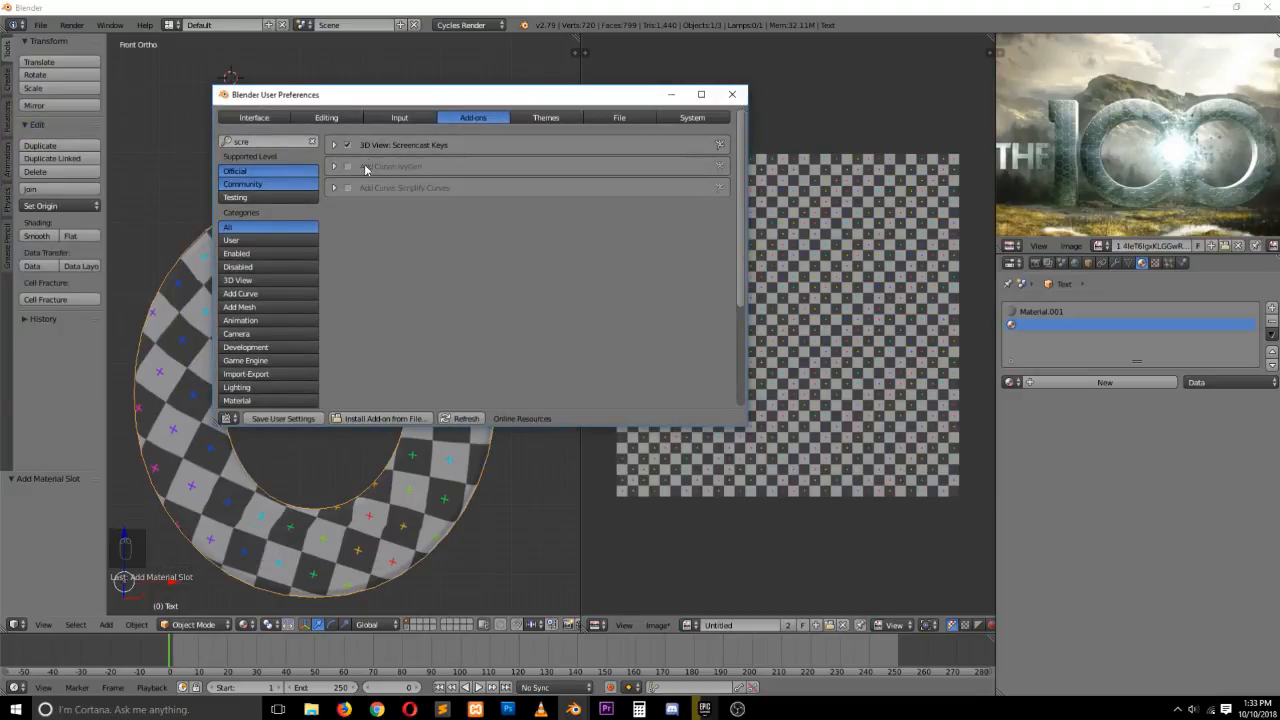
{"action": "left_click", "coordinate": [271, 141]}
{"action": "key", "text": "BackSpace"}
{"action": "key", "text": "Return"}
{"action": "left_click", "coordinate": [291, 140]}
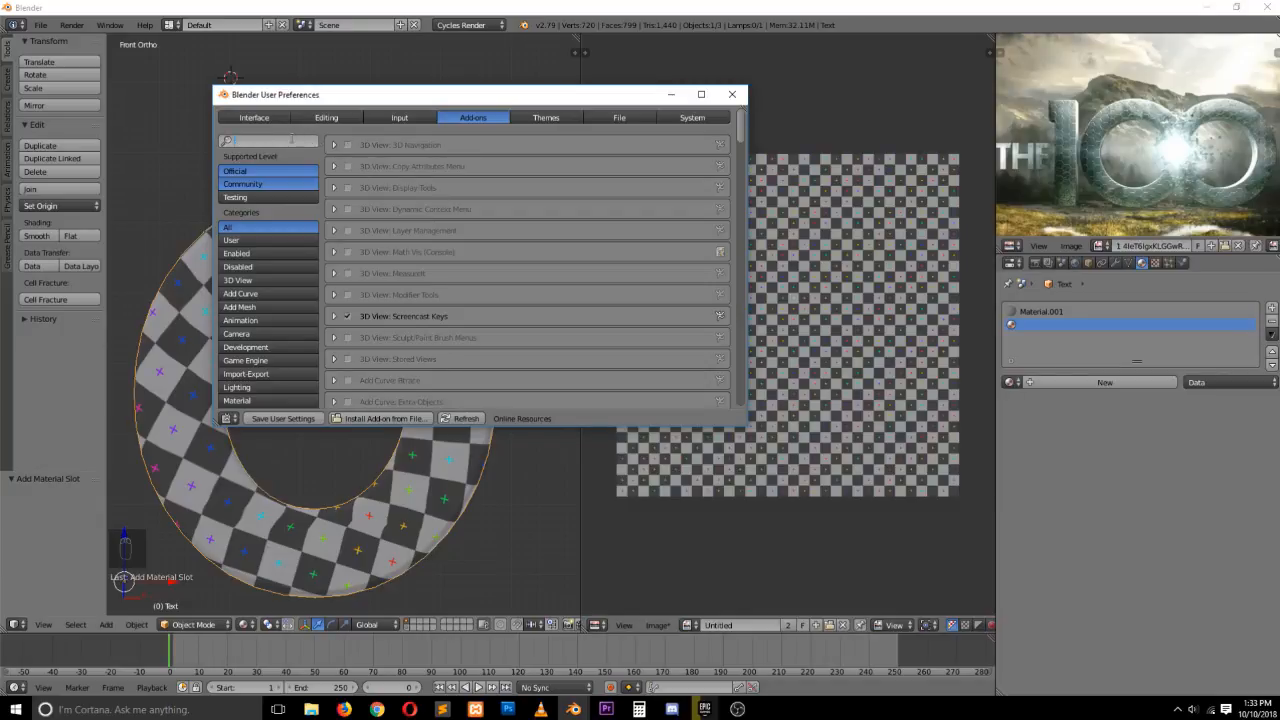
{"action": "type", "text": "cell"}
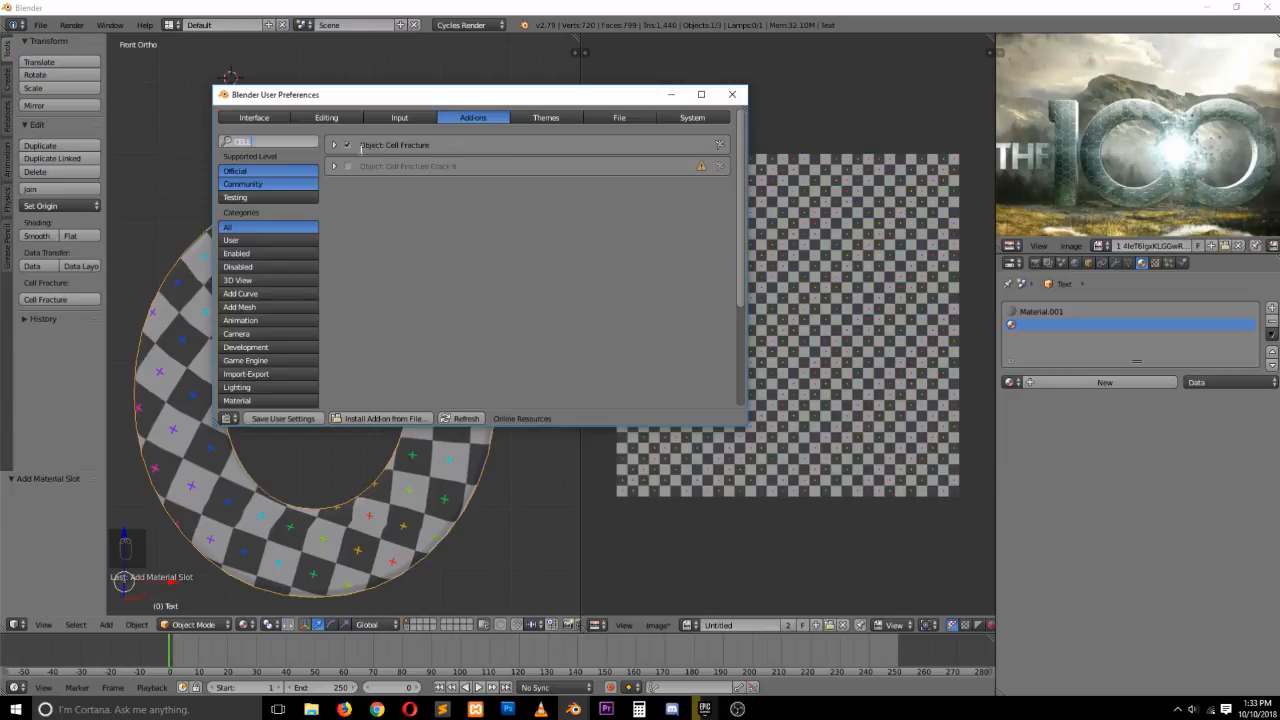
{"action": "key", "text": "Return"}
{"action": "left_click", "coordinate": [348, 145]}
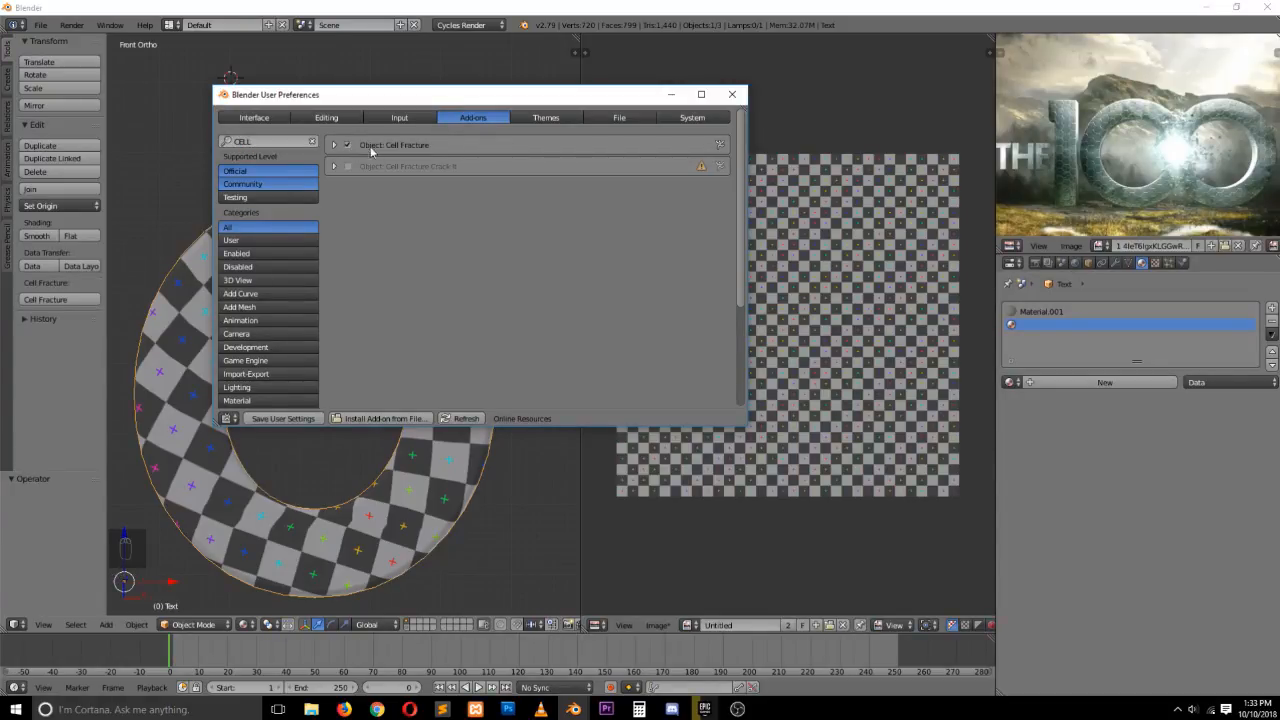
{"action": "left_click", "coordinate": [732, 94]}
Select the letter and run Cell Fracture with Cursor Close recursive shatter, Recursion 1 and Material 1
{"action": "right_click", "coordinate": [259, 242]}
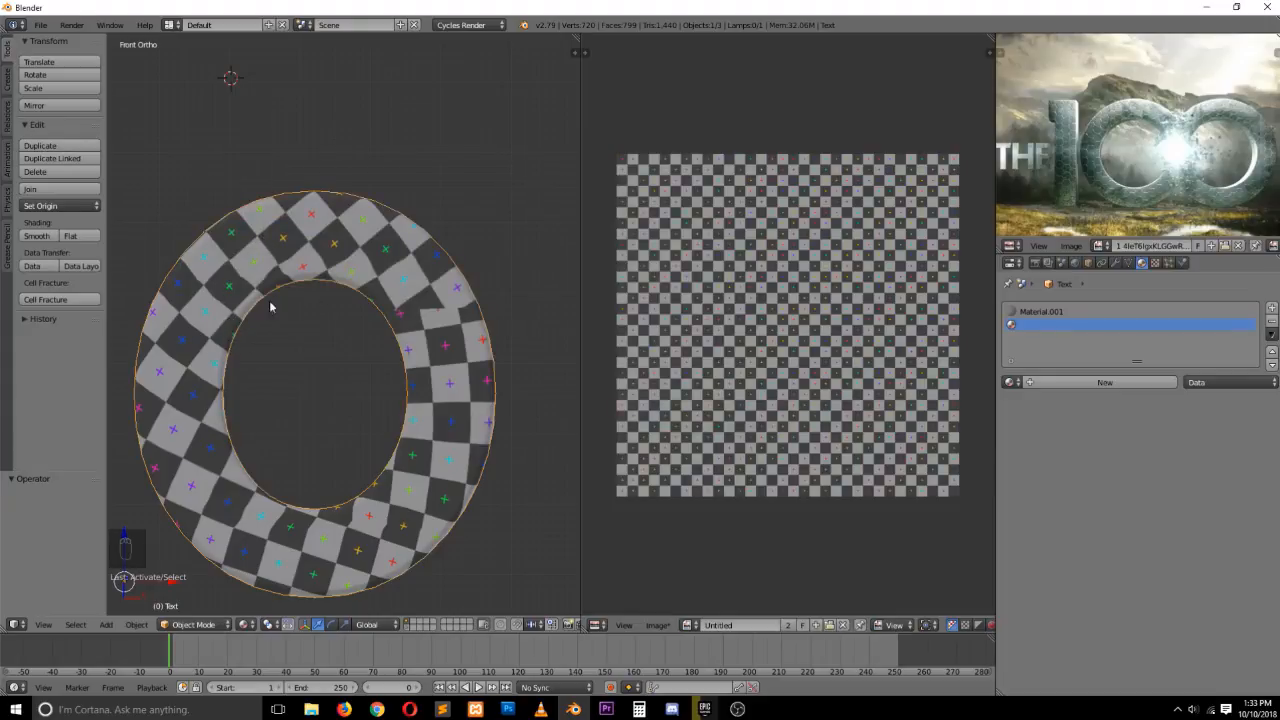
{"action": "left_click", "coordinate": [90, 300]}
{"action": "key", "text": "KP_3"}
{"action": "key", "text": "KP_1"}
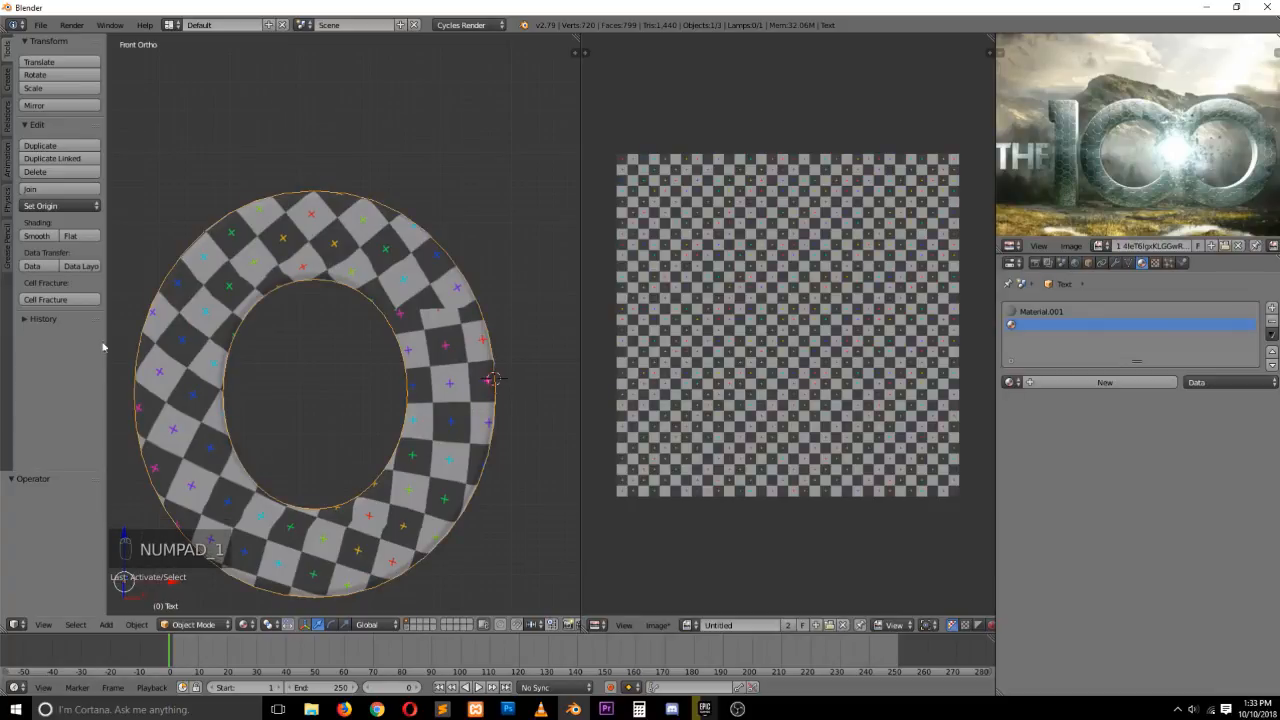
{"action": "left_click", "coordinate": [76, 299]}
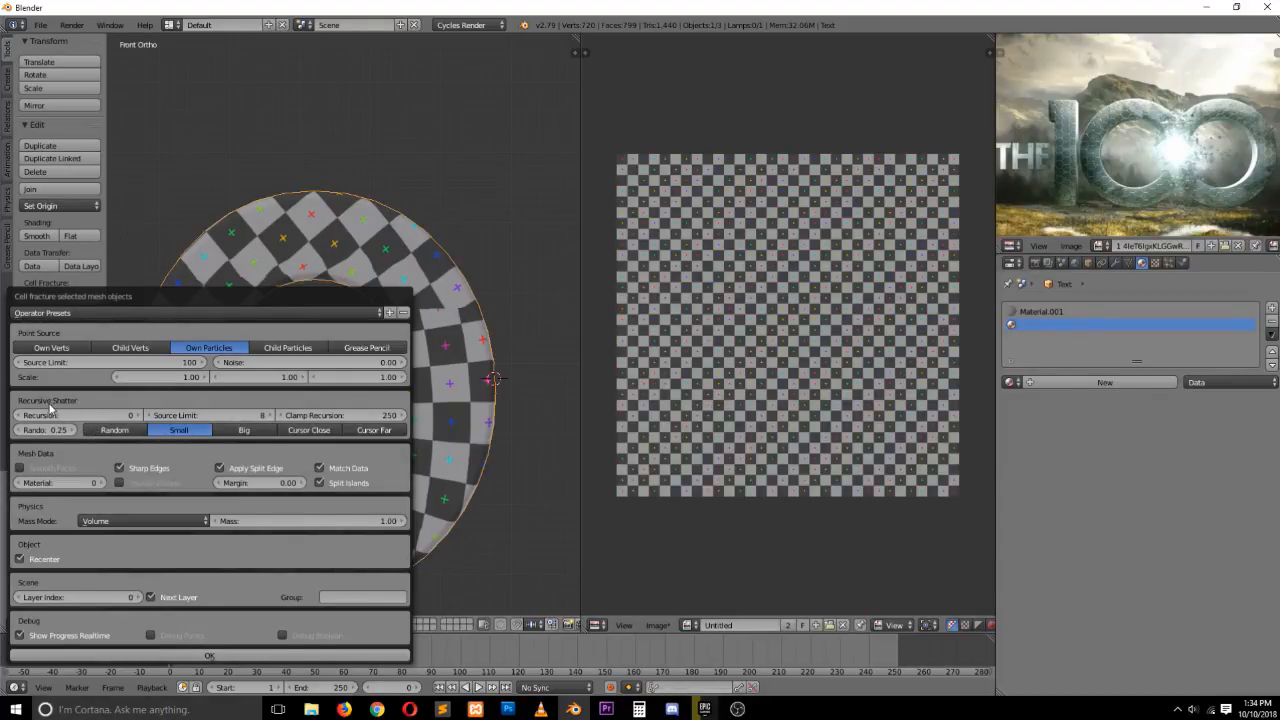
{"action": "left_click", "coordinate": [310, 432]}
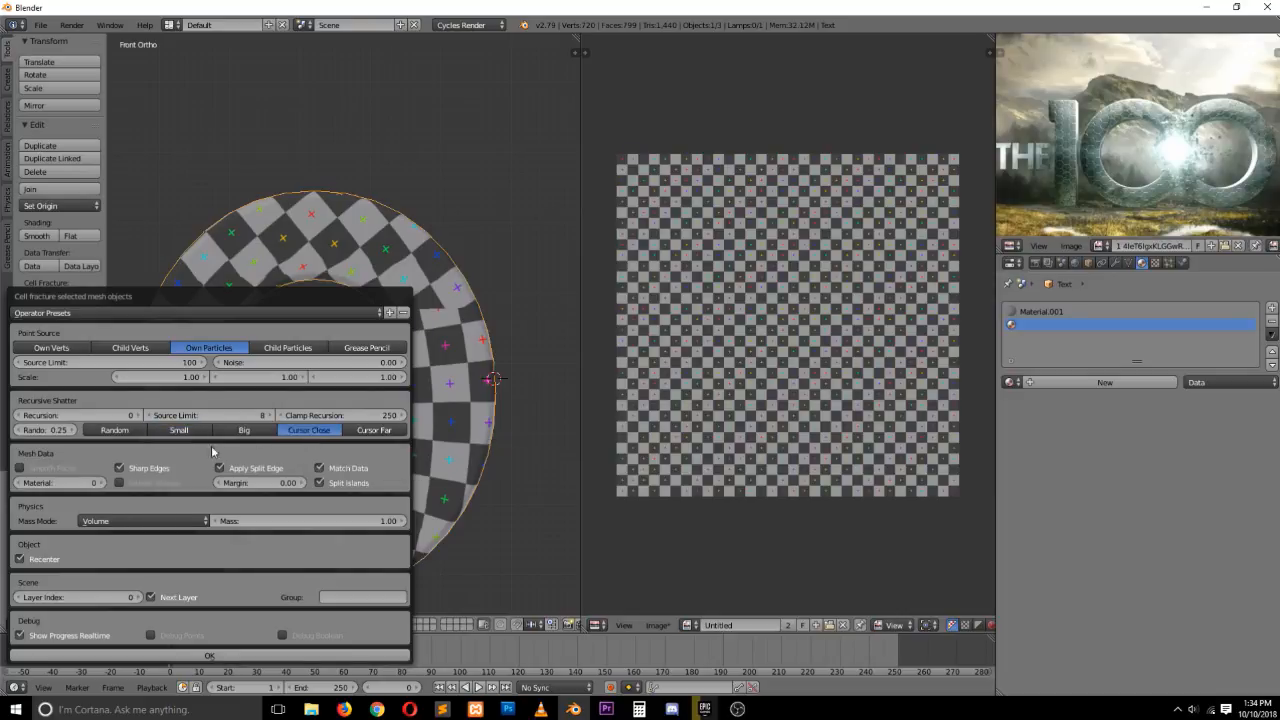
{"action": "left_click", "coordinate": [136, 416]}
{"action": "left_click", "coordinate": [104, 485]}
{"action": "left_click", "coordinate": [218, 656]}
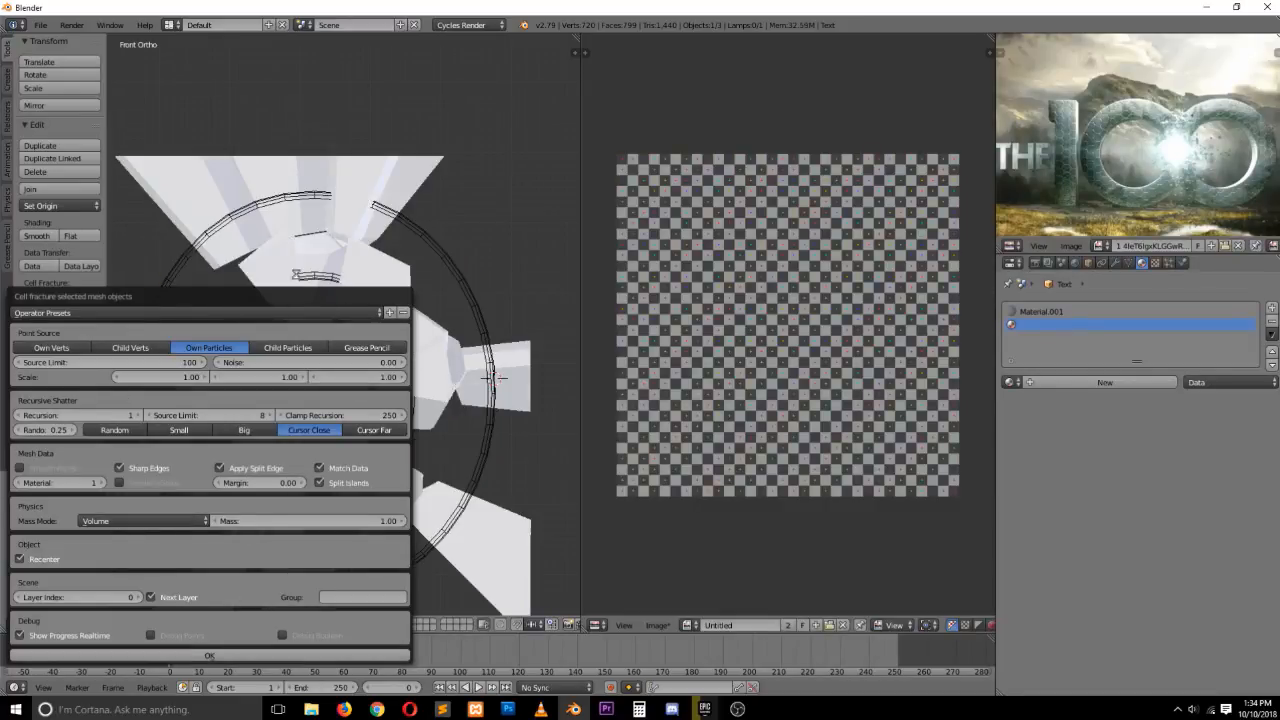
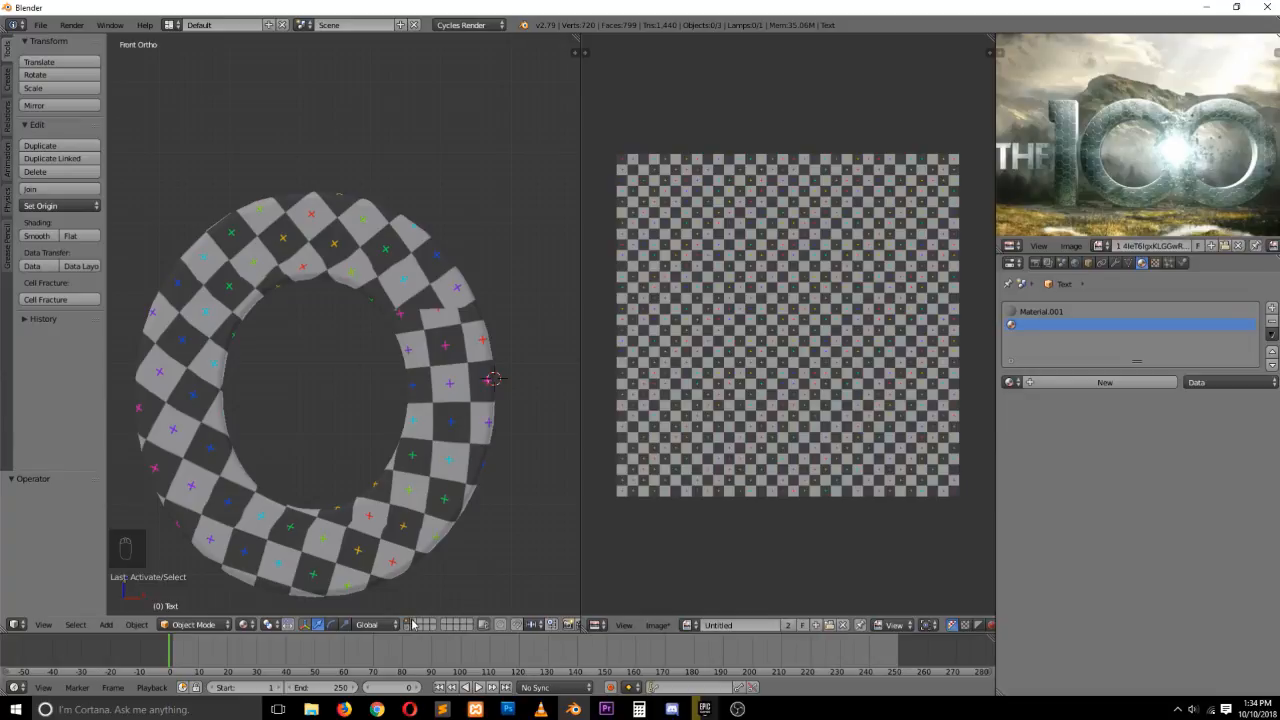
Show the fractured pieces' layer, deselect everything, and select one fragment of the letter
{"action": "key", "text": "2"}
{"action": "key", "text": "a"}
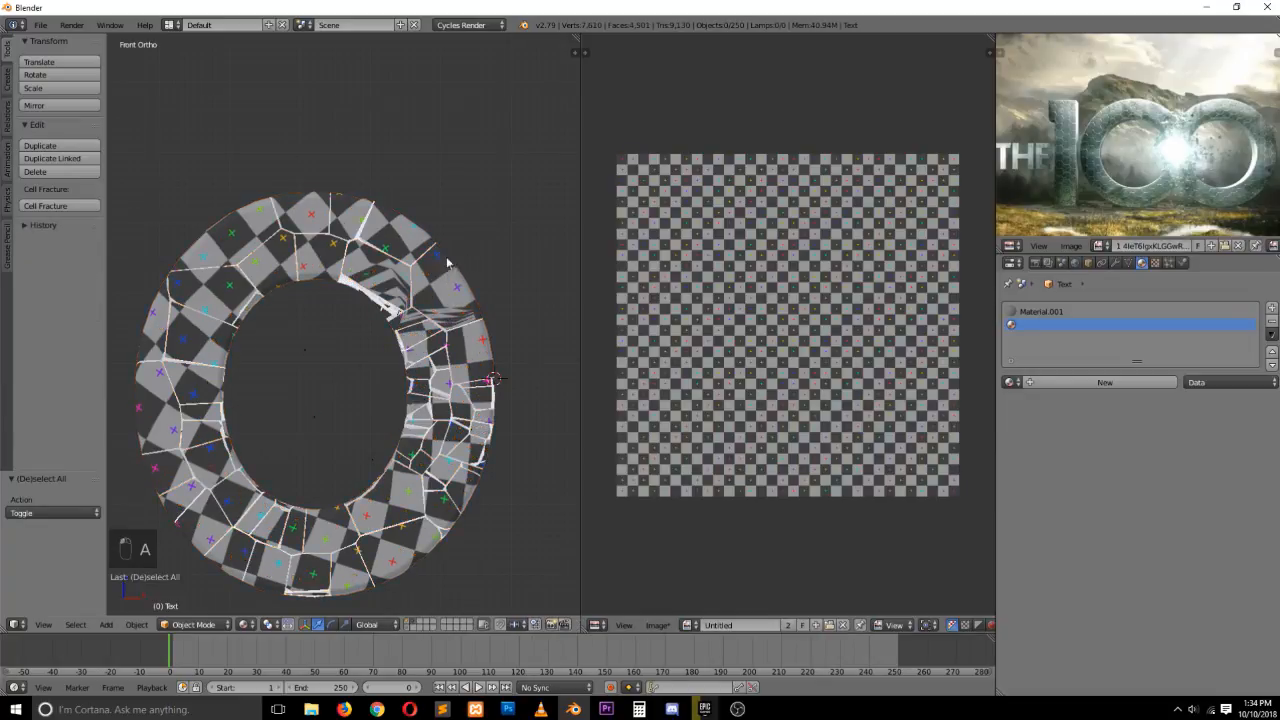
{"action": "middle_click_drag", "start_coordinate": [449, 262], "coordinate": [466, 238]}
{"action": "right_click", "coordinate": [466, 238]}
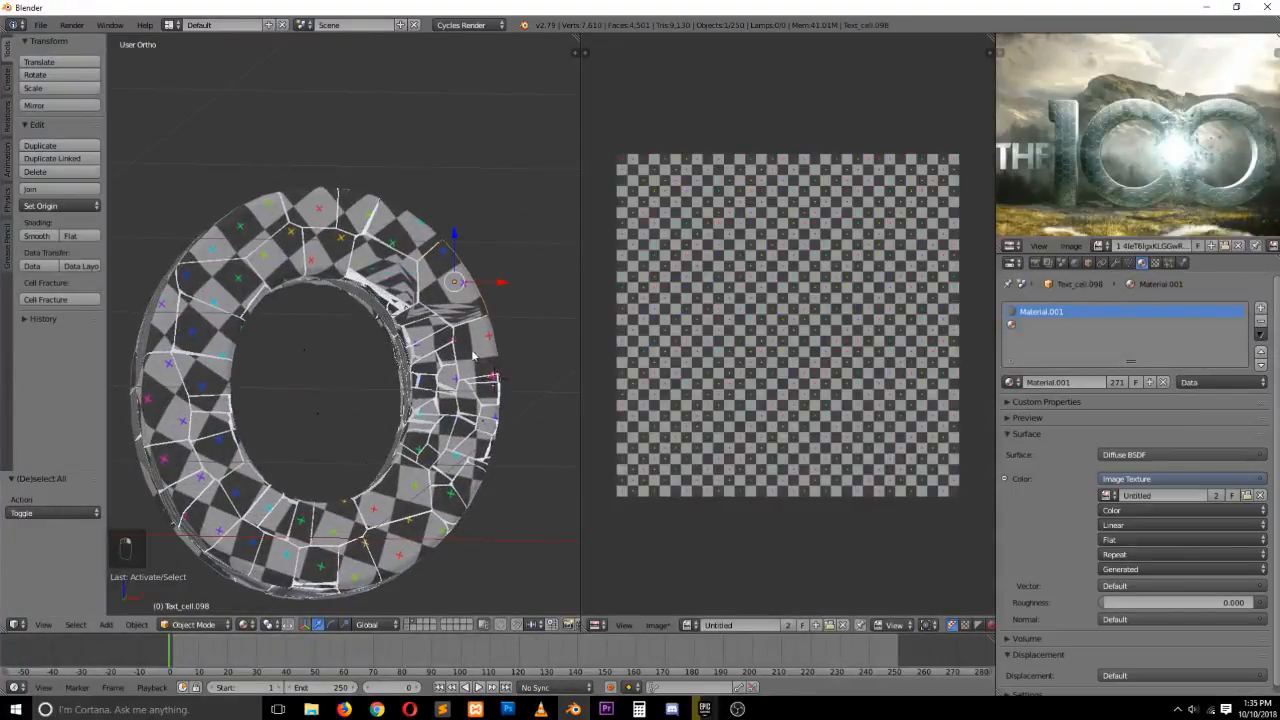
{"action": "scroll", "coordinate": [422, 337], "scroll_direction": "up", "scroll_amount": 4}
{"action": "scroll", "coordinate": [440, 320], "scroll_direction": "down", "scroll_amount": 3}
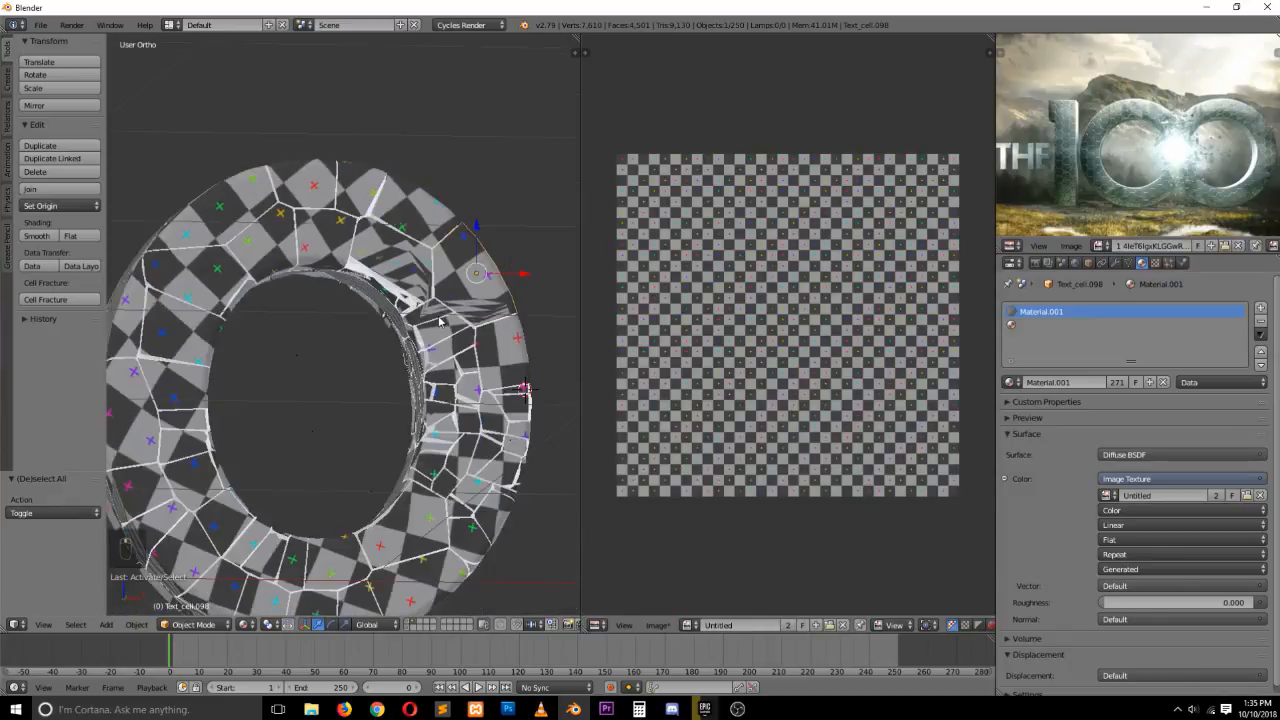
Test-move the selected fragment without committing, and inspect the fractured letter from several angles
{"action": "key", "text": "g"}
{"action": "right_click", "coordinate": [477, 299]}
{"action": "key", "text": "grave"}
{"action": "middle_click_drag", "start_coordinate": [447, 275], "coordinate": [329, 306]}
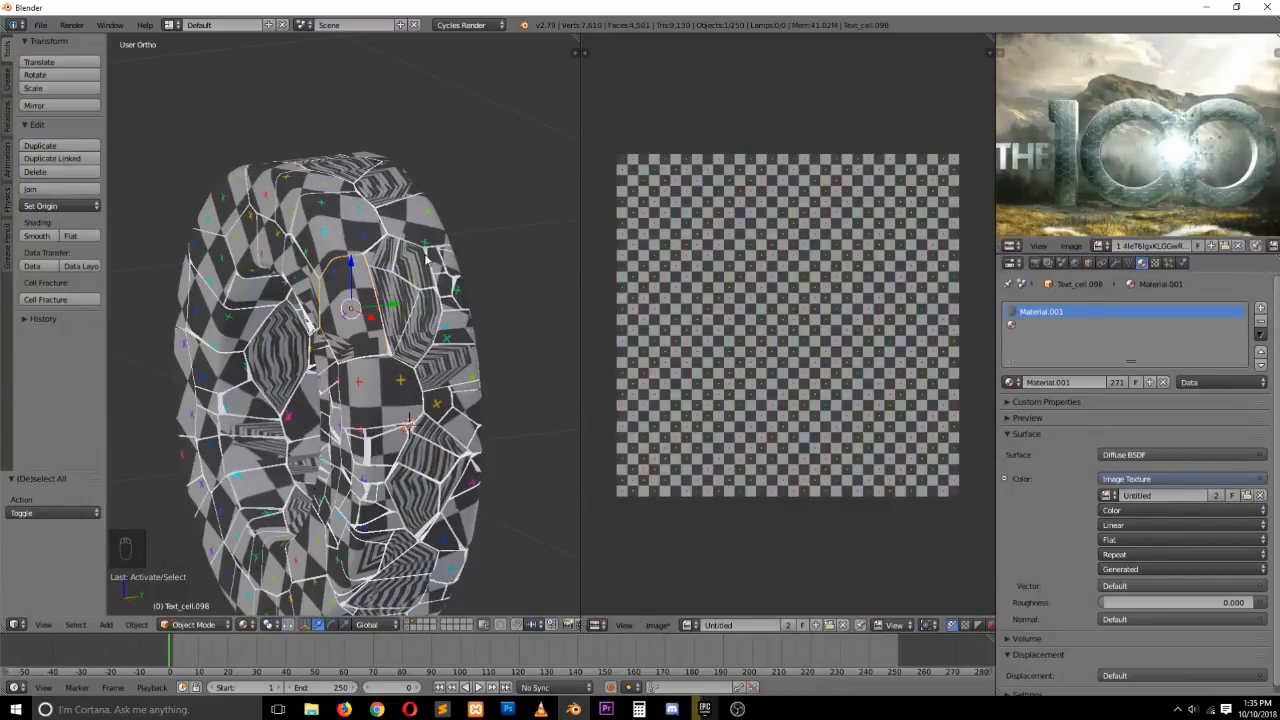
{"action": "key", "text": "grave"}
{"action": "middle_click_drag", "start_coordinate": [293, 266], "coordinate": [317, 224]}
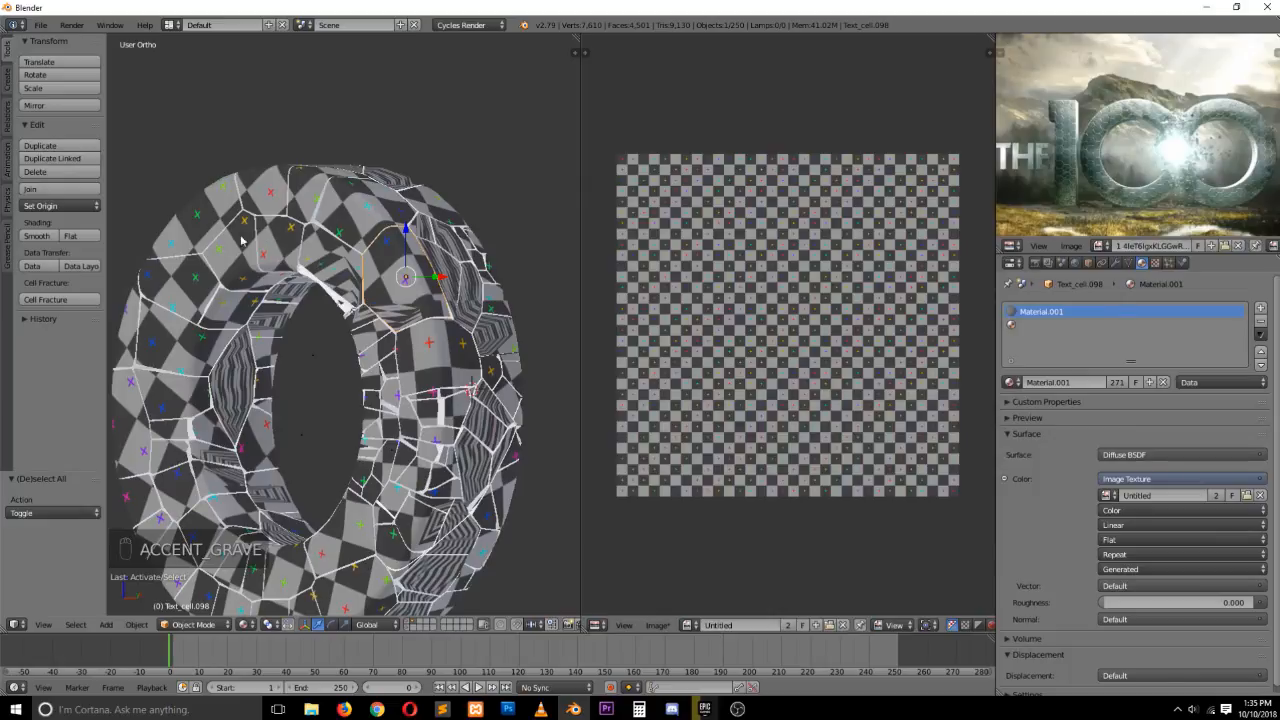
{"action": "middle_click_drag", "start_coordinate": [240, 241], "coordinate": [374, 356]}
{"action": "key", "text": "grave"}
Add a new material to the fragment's empty slot and set its viewport color to orange
{"action": "left_click", "coordinate": [1054, 326]}
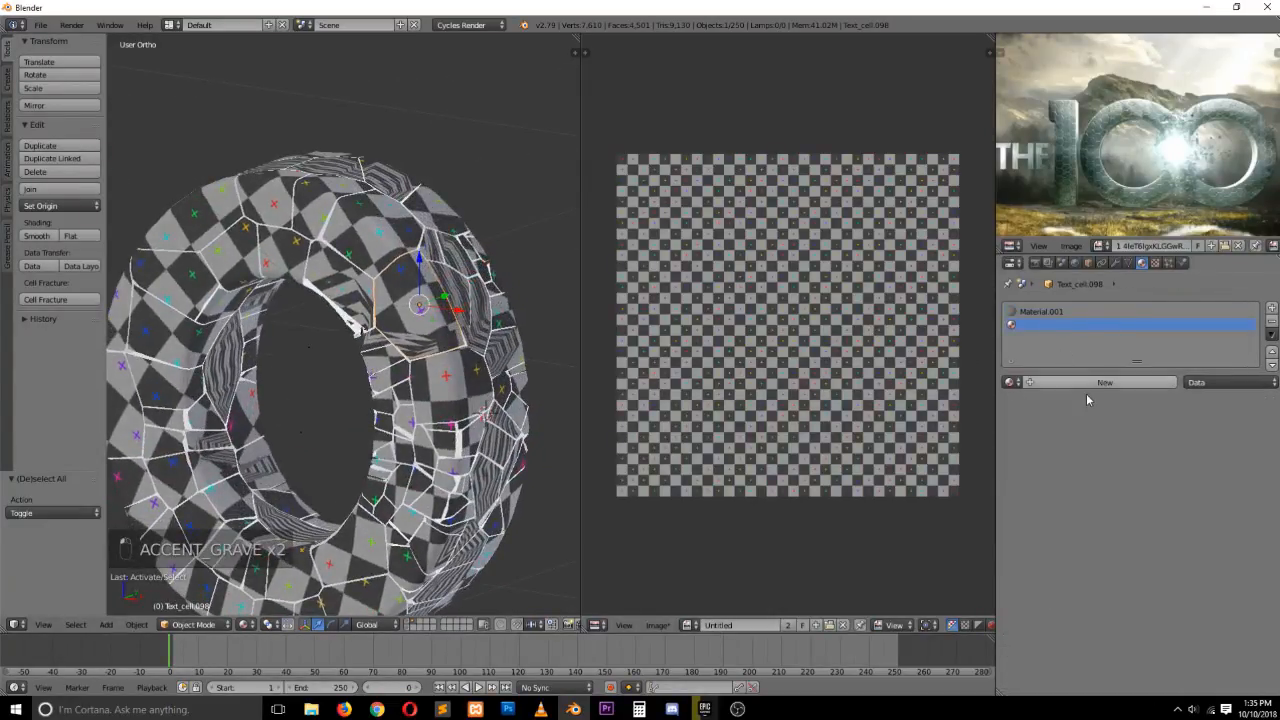
{"action": "left_click", "coordinate": [1101, 383]}
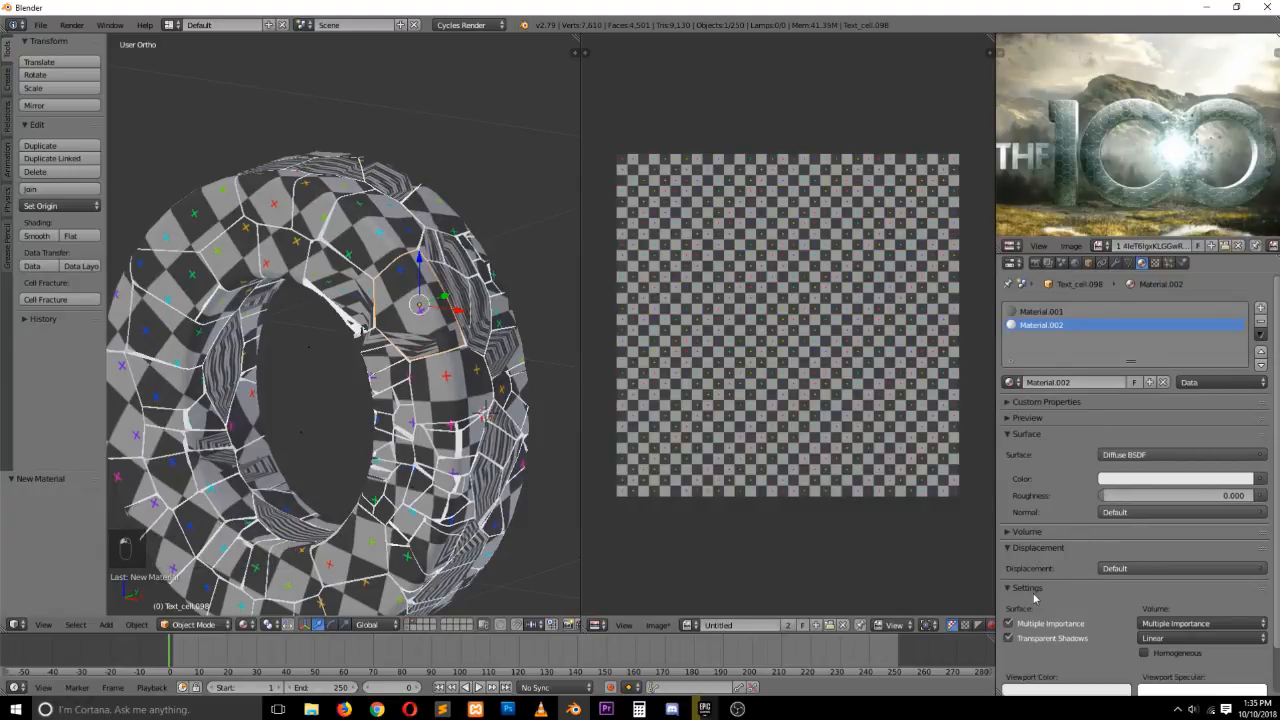
{"action": "scroll", "coordinate": [1040, 600], "scroll_direction": "down", "scroll_amount": 2}
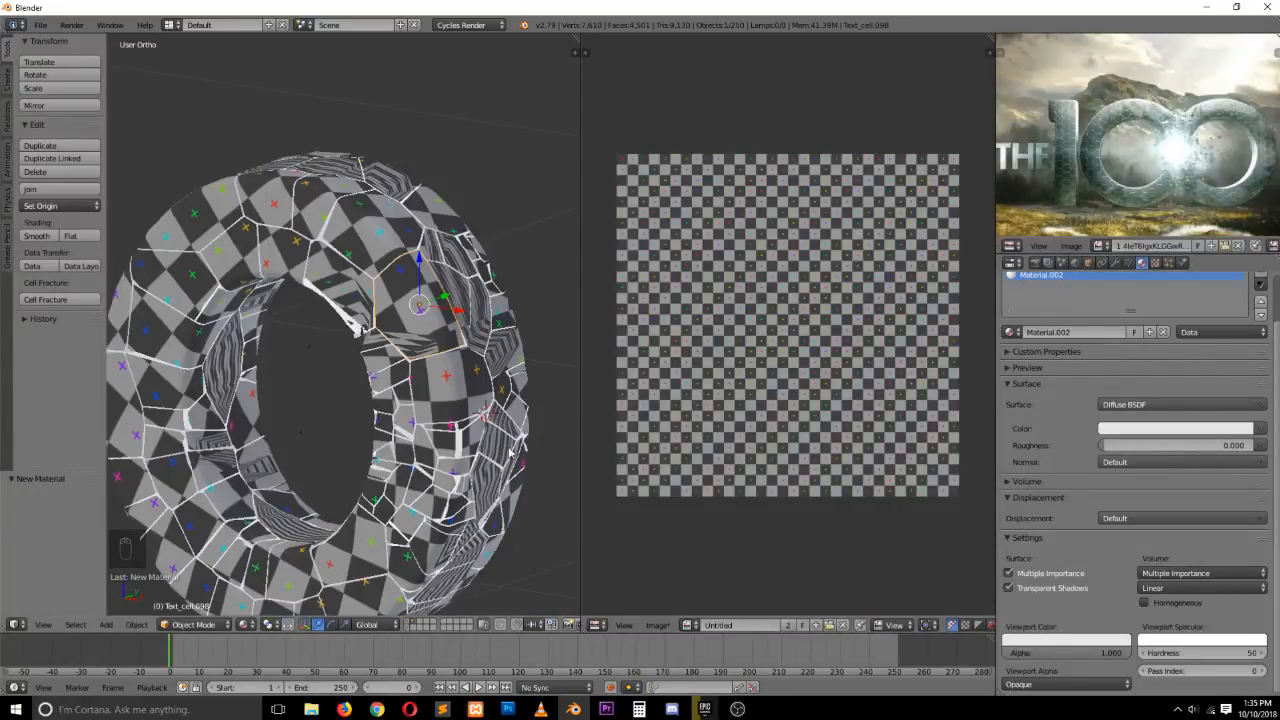
{"action": "left_click", "coordinate": [1079, 638]}
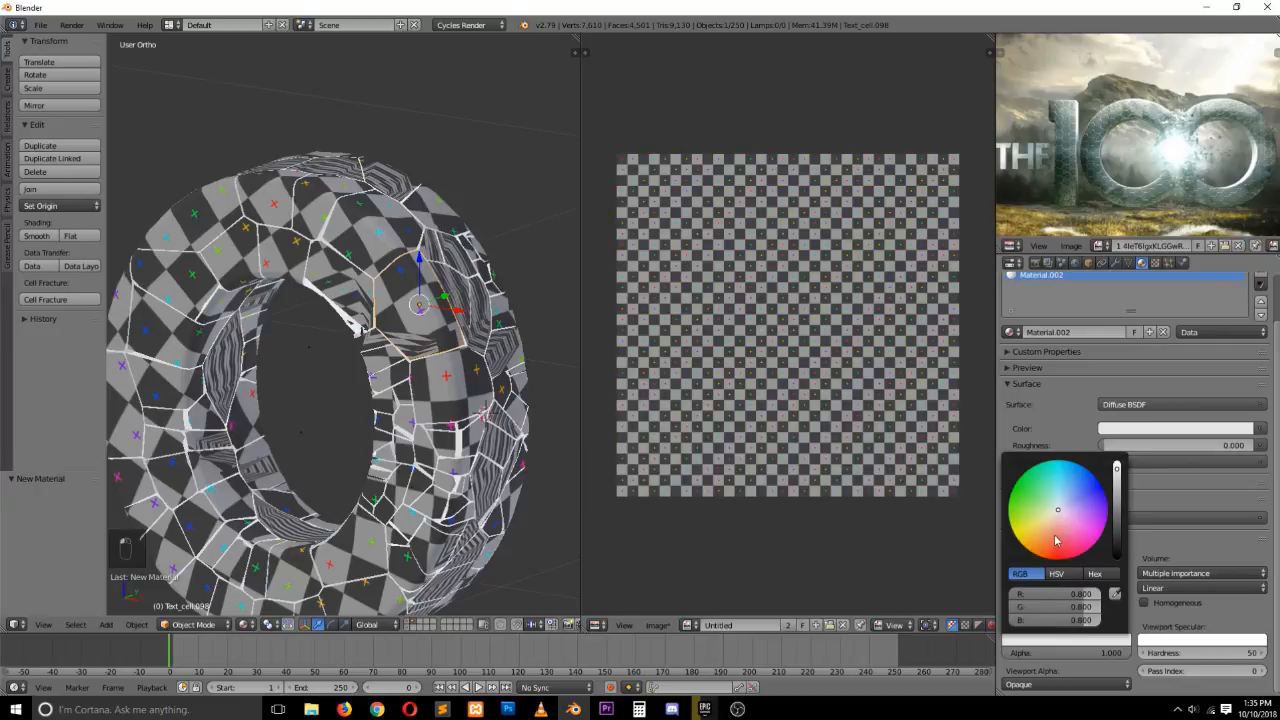
{"action": "left_click_drag", "start_coordinate": [1055, 541], "coordinate": [1031, 553]}
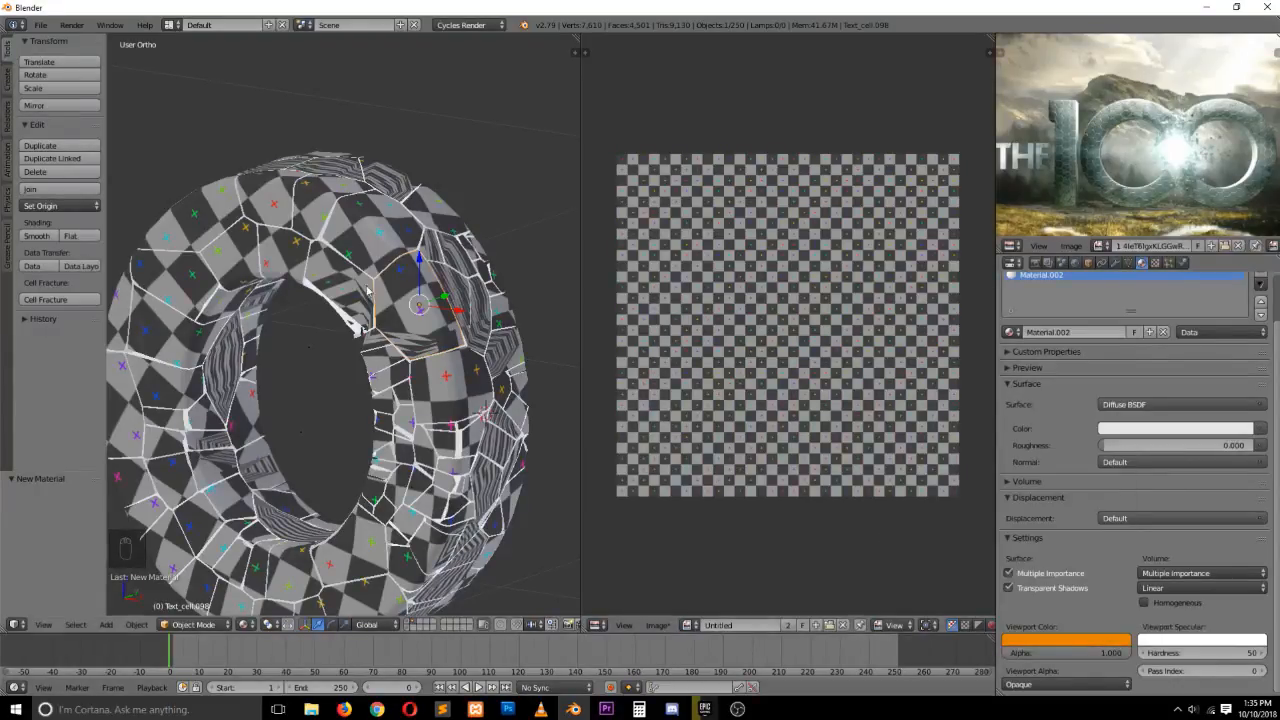
Switch viewport shading to Material and set the fragment material's surface color to green
{"action": "key", "text": "g"}
{"action": "right_click", "coordinate": [450, 220]}
{"action": "left_click", "coordinate": [245, 625]}
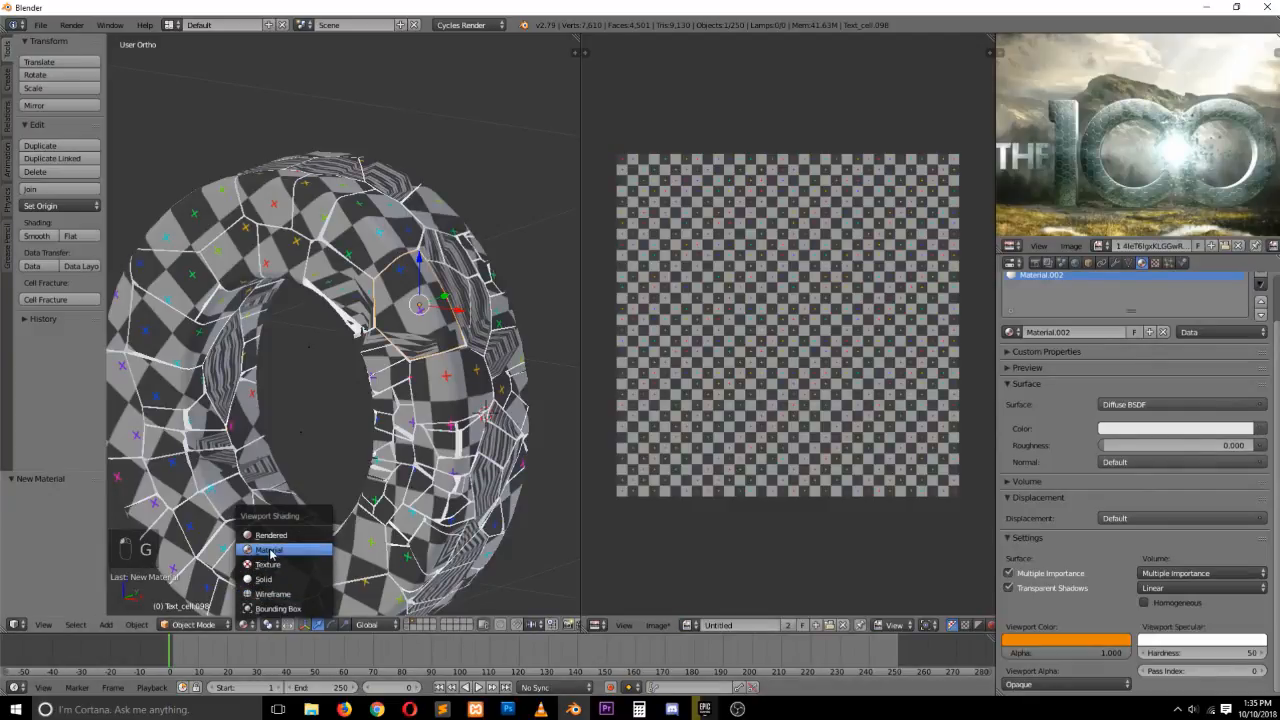
{"action": "left_click", "coordinate": [271, 552]}
{"action": "left_click", "coordinate": [245, 625]}
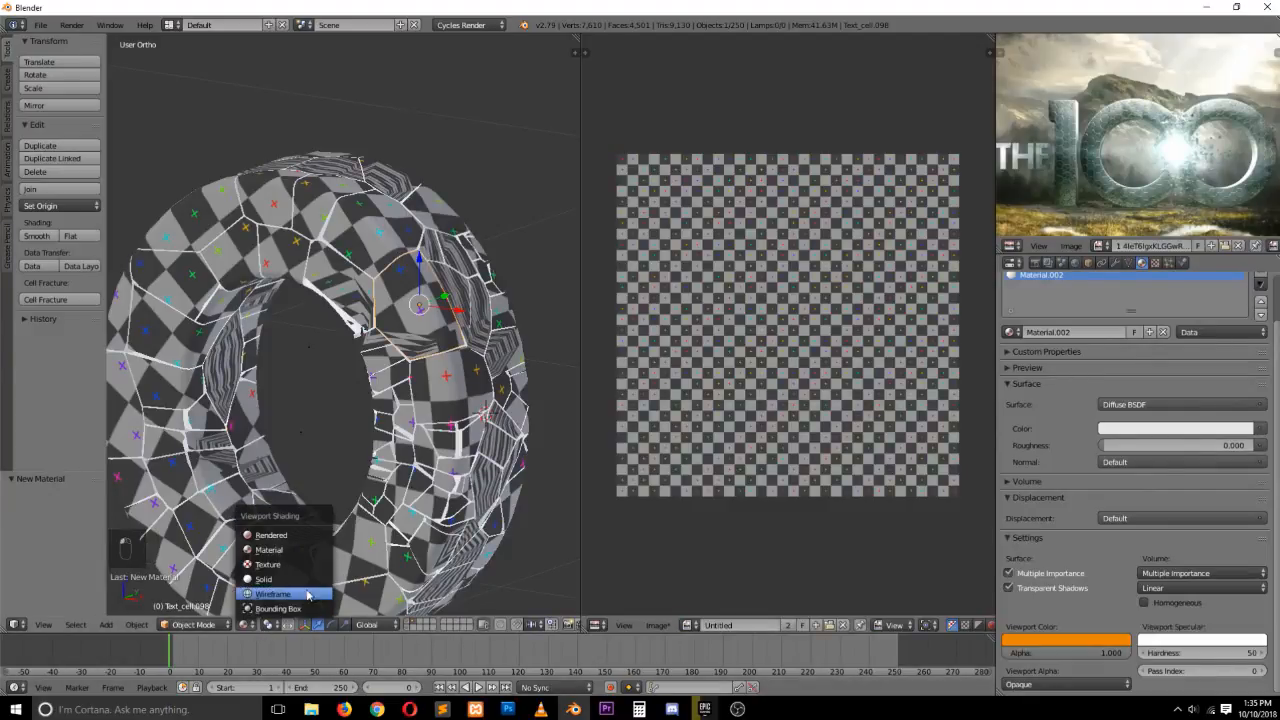
{"action": "left_click", "coordinate": [1140, 428]}
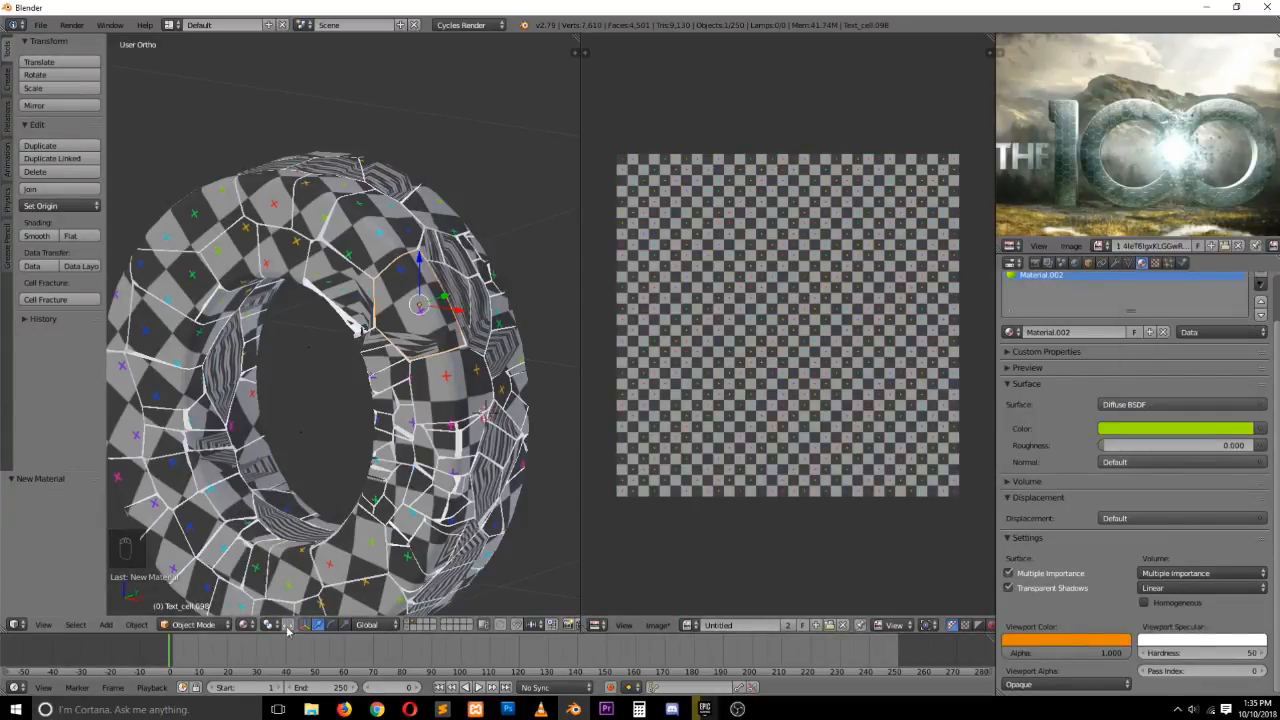
Compare Solid and Texture viewport shading on the fragments while test-moving a piece
{"action": "left_click", "coordinate": [245, 625]}
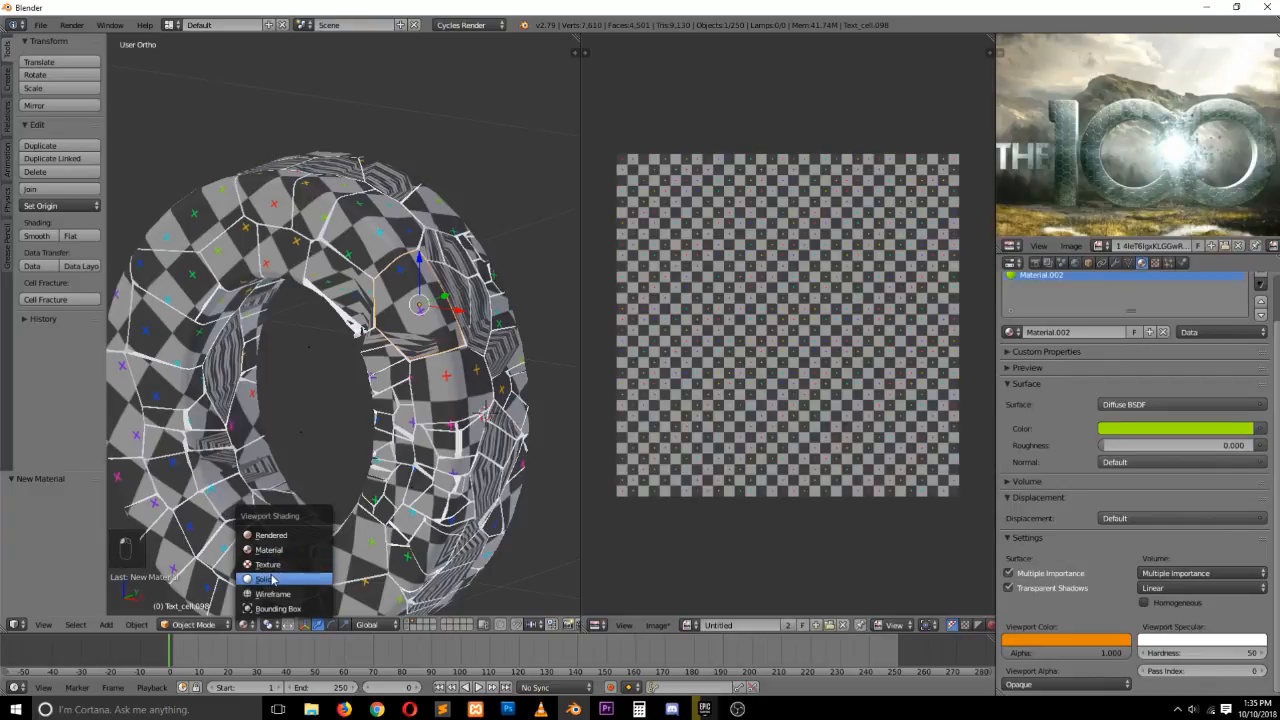
{"action": "left_click", "coordinate": [265, 579]}
{"action": "key", "text": "g"}
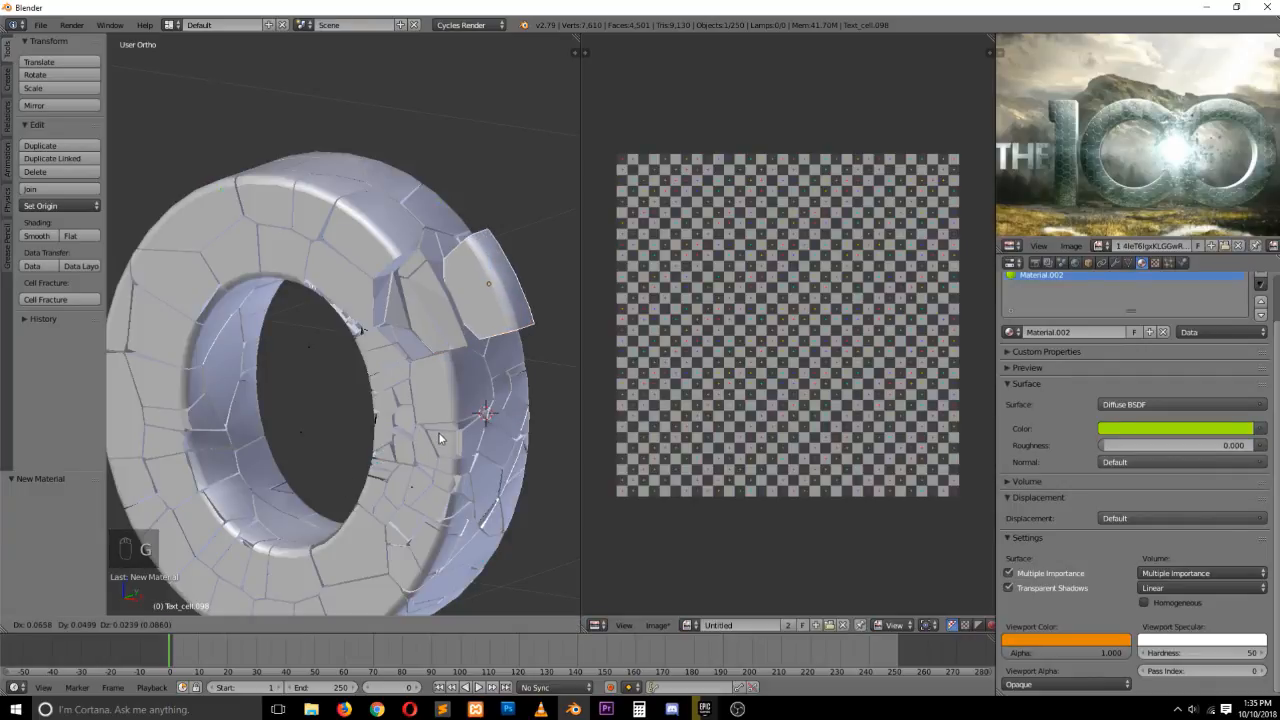
{"action": "right_click", "coordinate": [462, 445]}
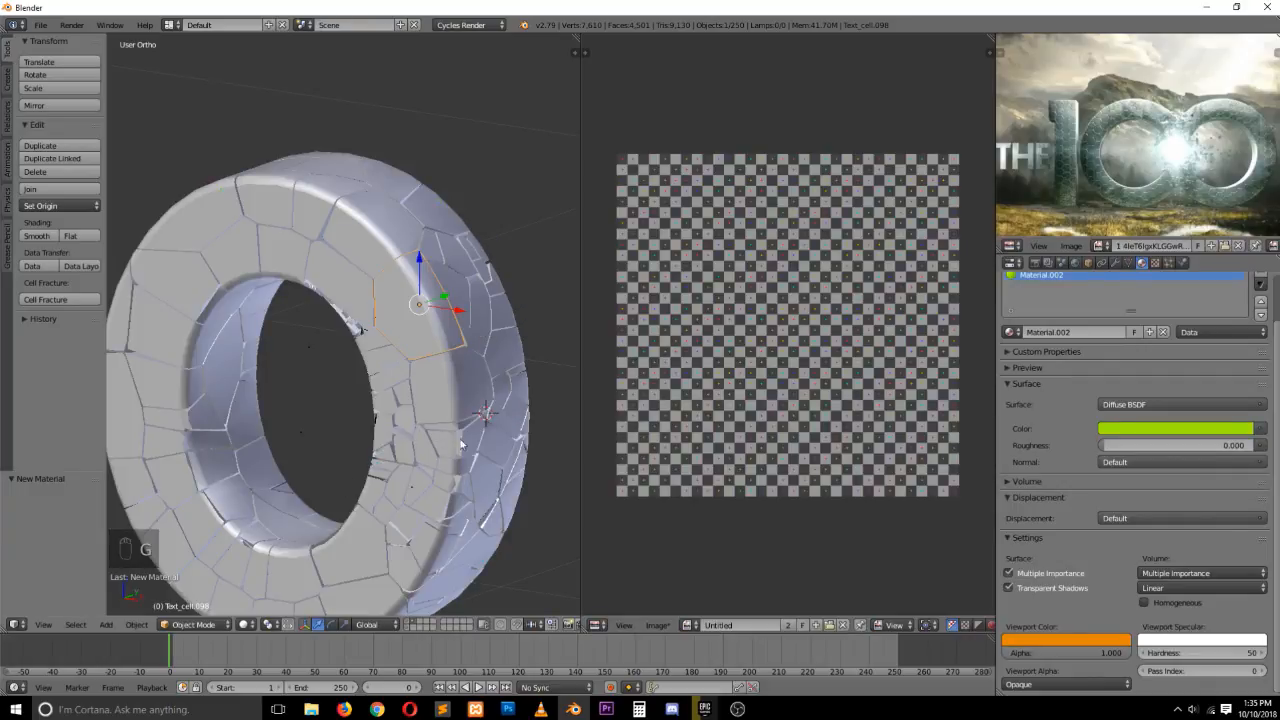
{"action": "left_click", "coordinate": [245, 624]}
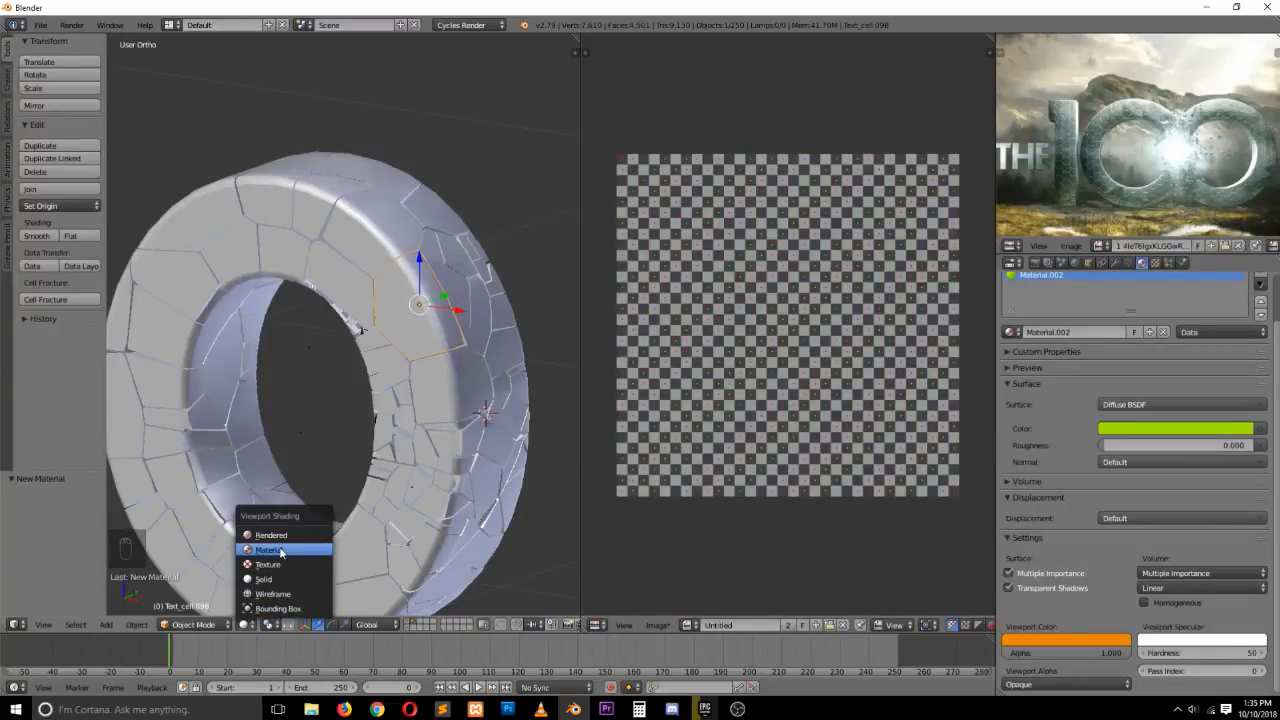
{"action": "left_click", "coordinate": [273, 565]}
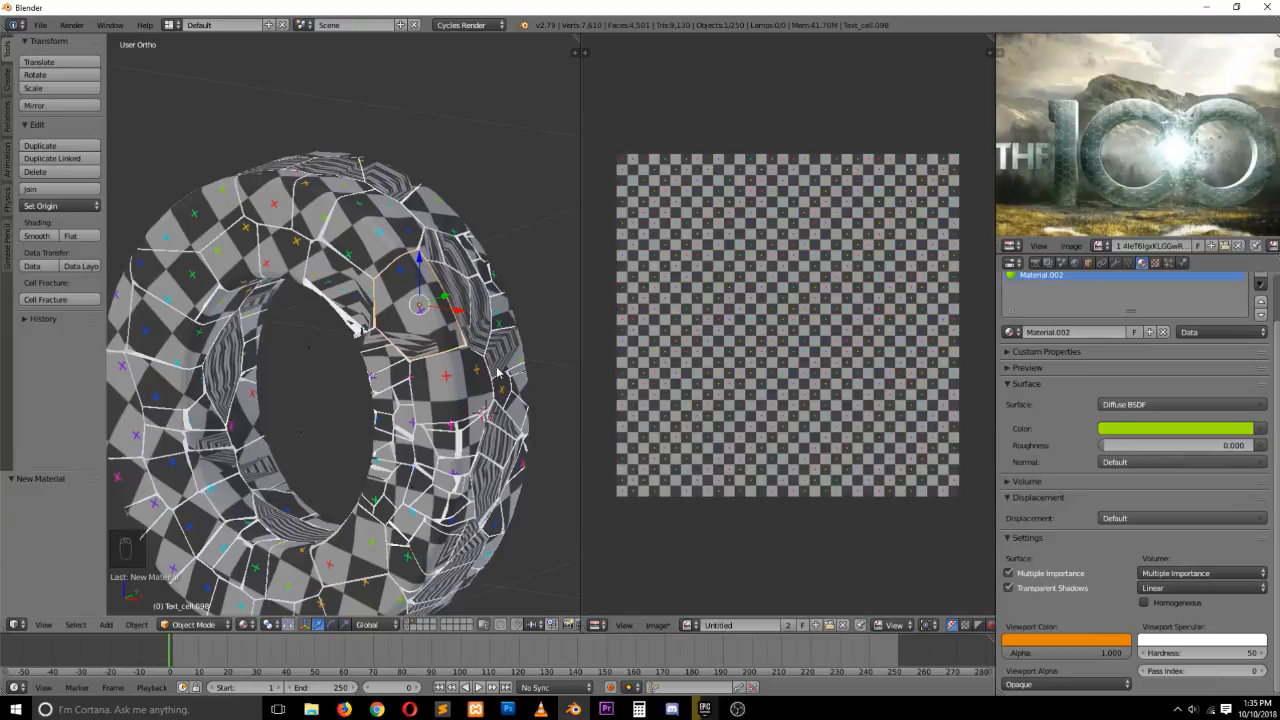
Inspect the fragments from other angles, hiding one selected piece and selecting another
{"action": "key", "text": "g"}
{"action": "right_click", "coordinate": [488, 306]}
{"action": "key", "text": "grave"}
{"action": "middle_click_drag", "start_coordinate": [482, 346], "coordinate": [108, 376]}
{"action": "right_click", "coordinate": [395, 214]}
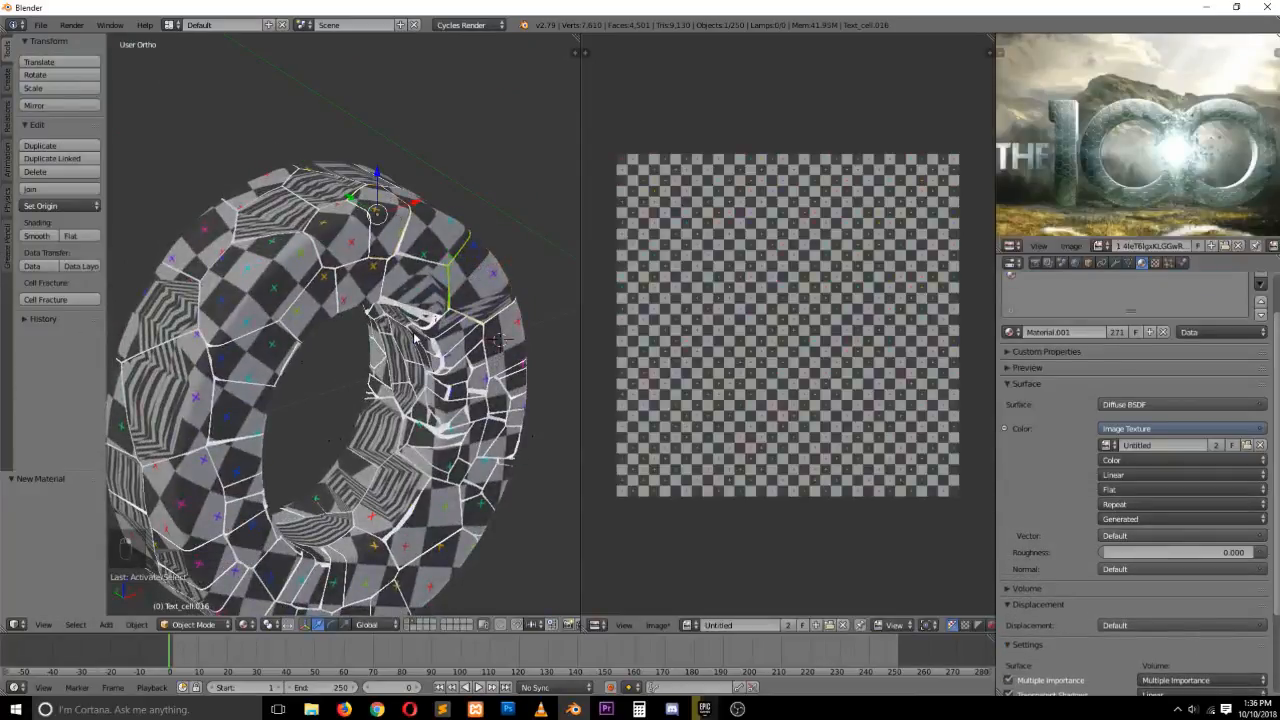
{"action": "key", "text": "h"}
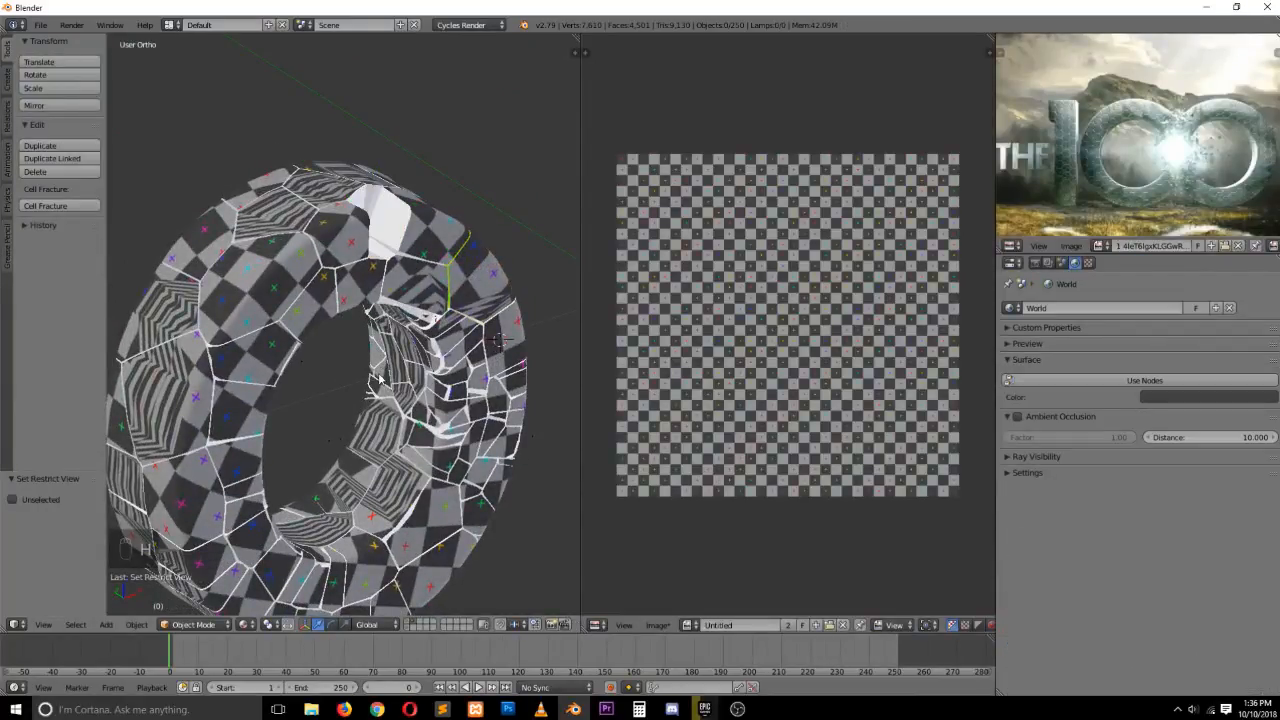
{"action": "middle_click_drag", "start_coordinate": [407, 277], "coordinate": [463, 343]}
{"action": "scroll", "coordinate": [264, 276], "scroll_direction": "up", "scroll_amount": 1}
{"action": "scroll", "coordinate": [283, 312], "scroll_direction": "up", "scroll_amount": 2}
{"action": "key", "text": "grave"}
{"action": "key", "text": "grave"}
{"action": "scroll", "coordinate": [463, 343], "scroll_direction": "down", "scroll_amount": 1}
{"action": "right_click", "coordinate": [462, 312]}
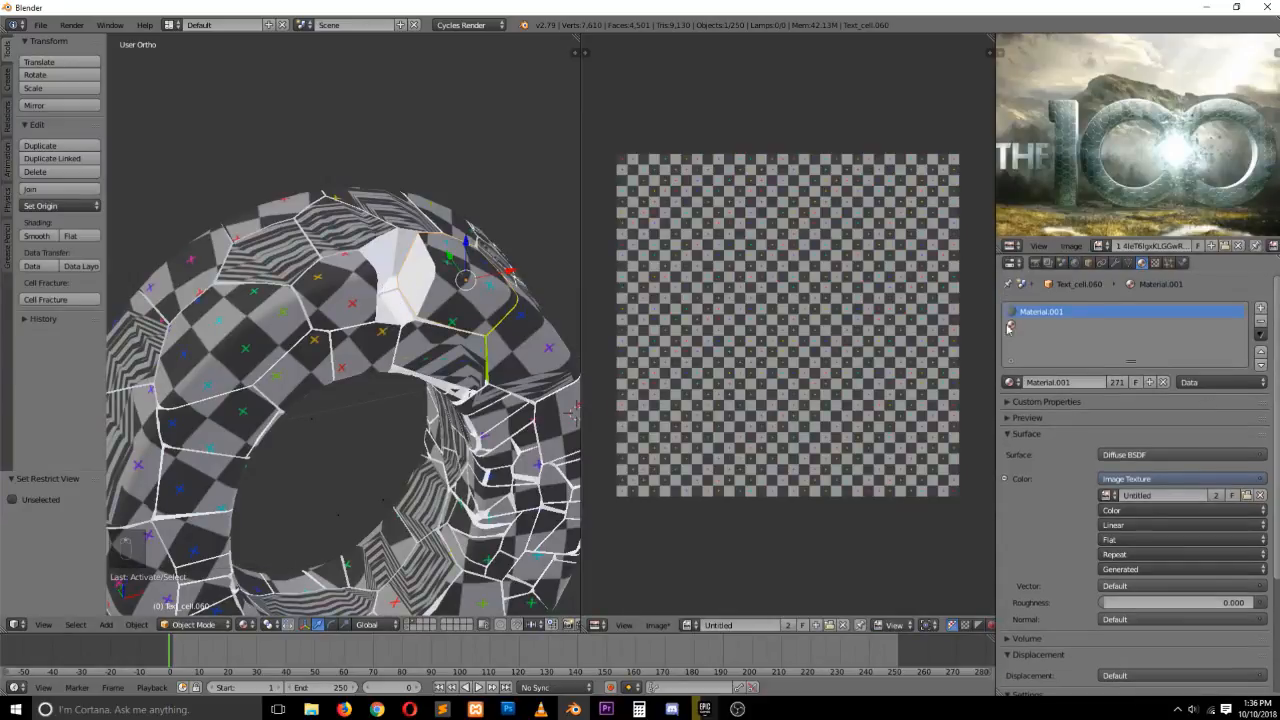
Select the fragment's empty material slot, then undo the recent fragment and material changes
{"action": "left_click", "coordinate": [1010, 326]}
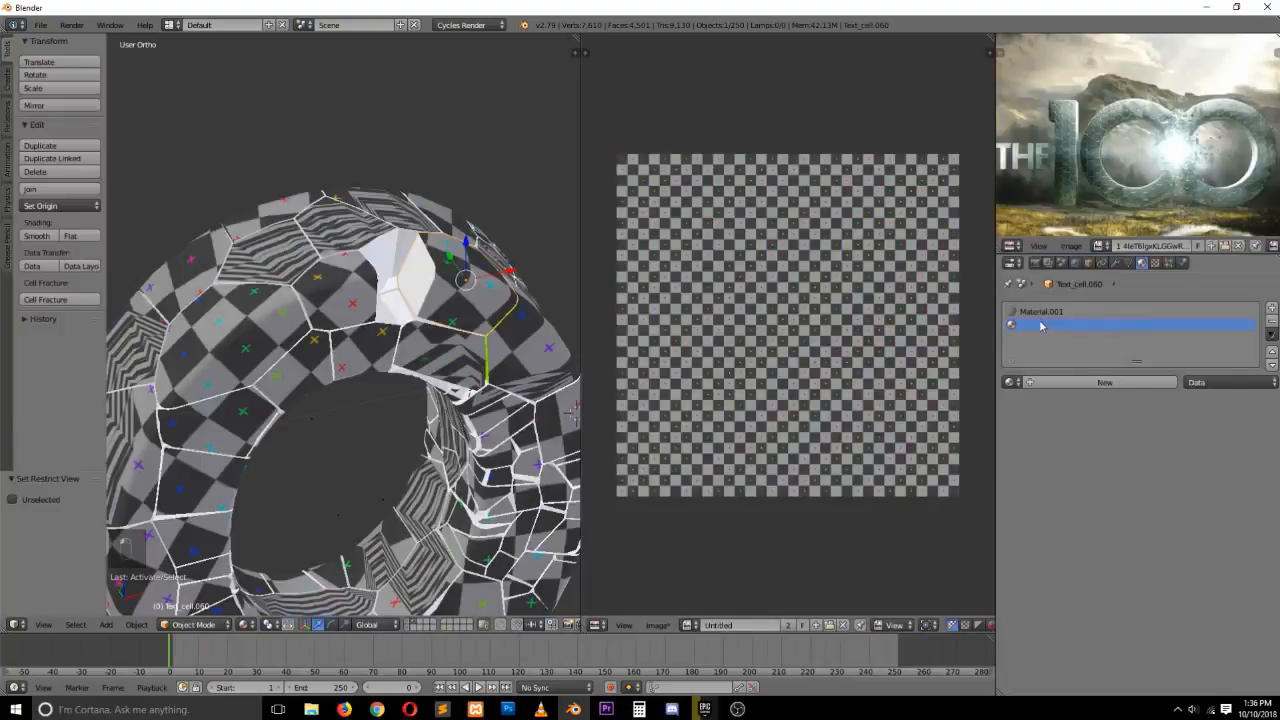
{"action": "left_click", "coordinate": [1011, 382]}
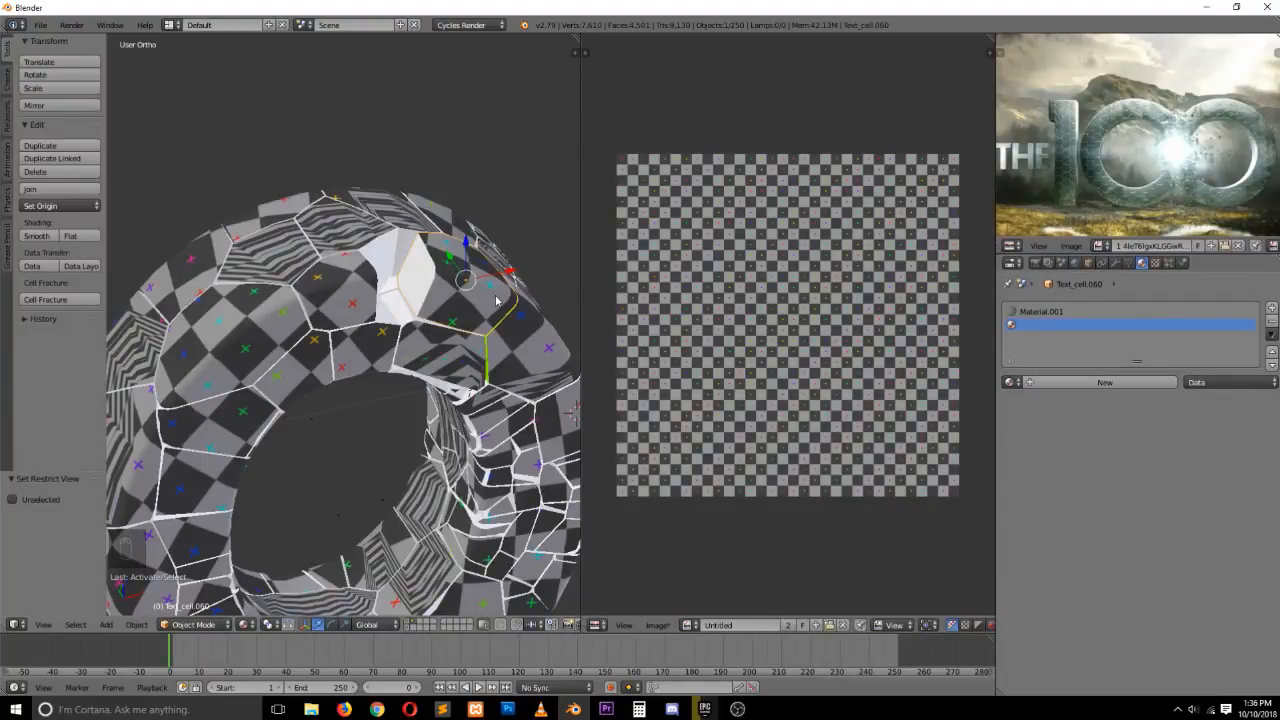
{"action": "key", "text": "ctrl+z"}
{"action": "key", "text": "ctrl+z"}
{"action": "key", "text": "ctrl+z"}
{"action": "key", "text": "ctrl+z"}
{"action": "key", "text": "ctrl+z"}
{"action": "key", "text": "ctrl+z"}
{"action": "key", "text": "ctrl+z"}
{"action": "key", "text": "ctrl+z"}
{"action": "key", "text": "ctrl+z"}
{"action": "key", "text": "ctrl+z"}
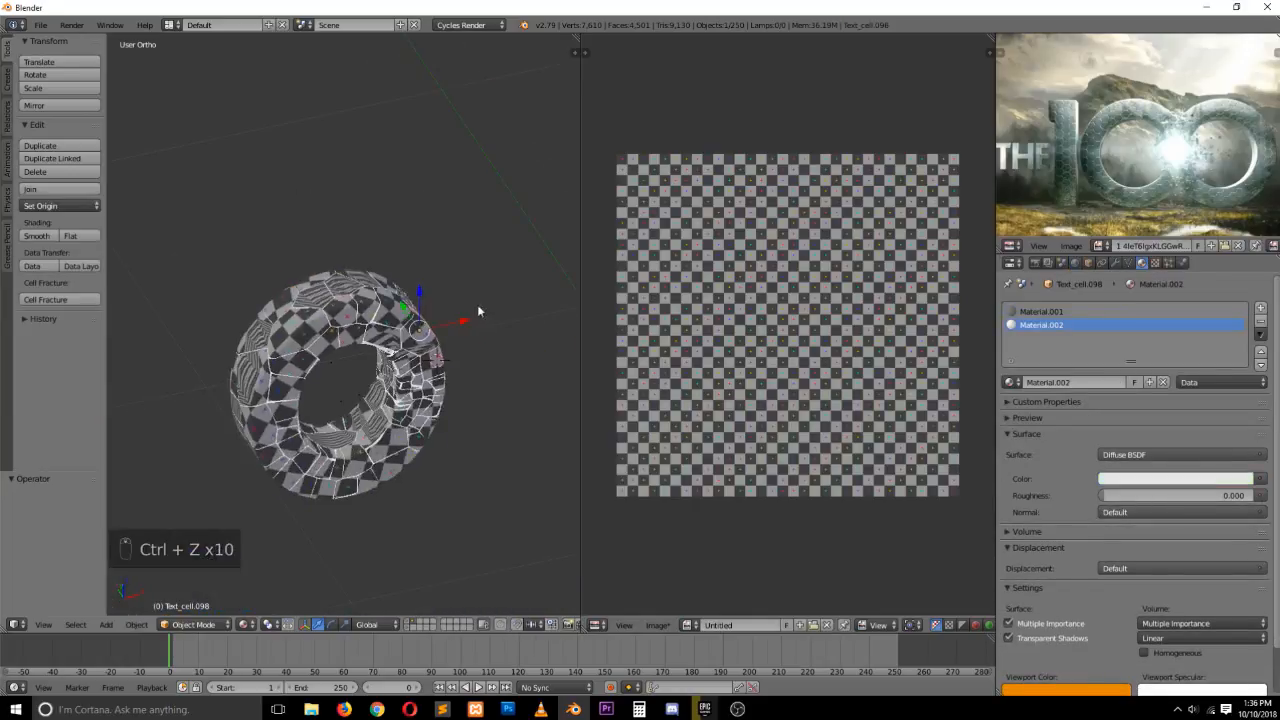
In front wireframe view, box-select all the fracture fragments and delete them
{"action": "key", "text": "KP_1"}
{"action": "key", "text": "z"}
{"action": "key", "text": "a"}
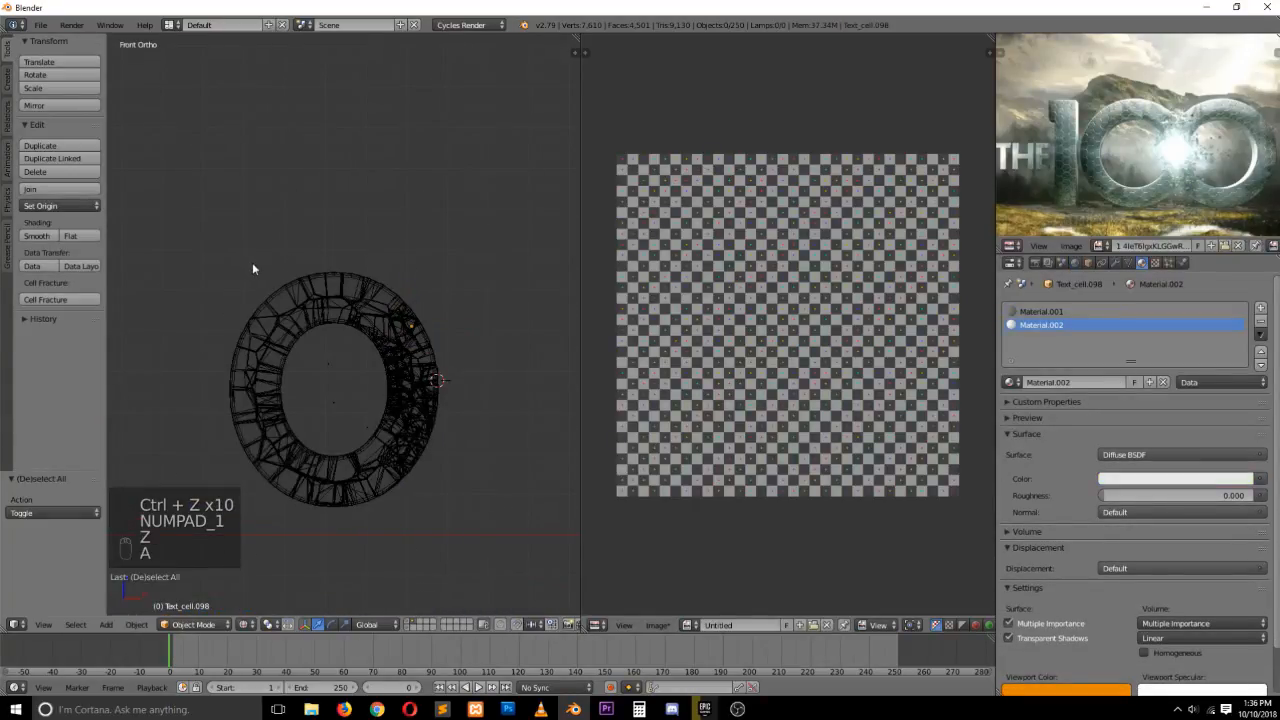
{"action": "key", "text": "b"}
{"action": "left_click_drag", "start_coordinate": [214, 210], "coordinate": [529, 614]}
{"action": "key", "text": "z"}
{"action": "key", "text": "x"}
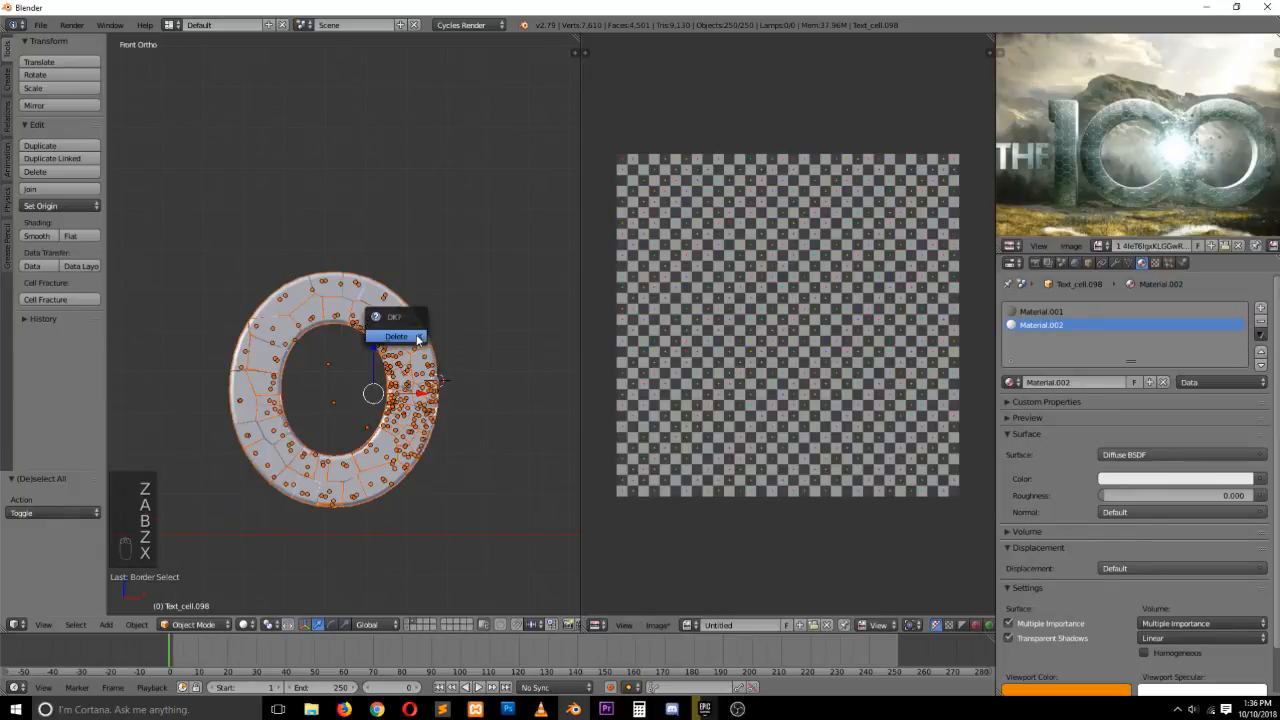
{"action": "left_click", "coordinate": [418, 340]}
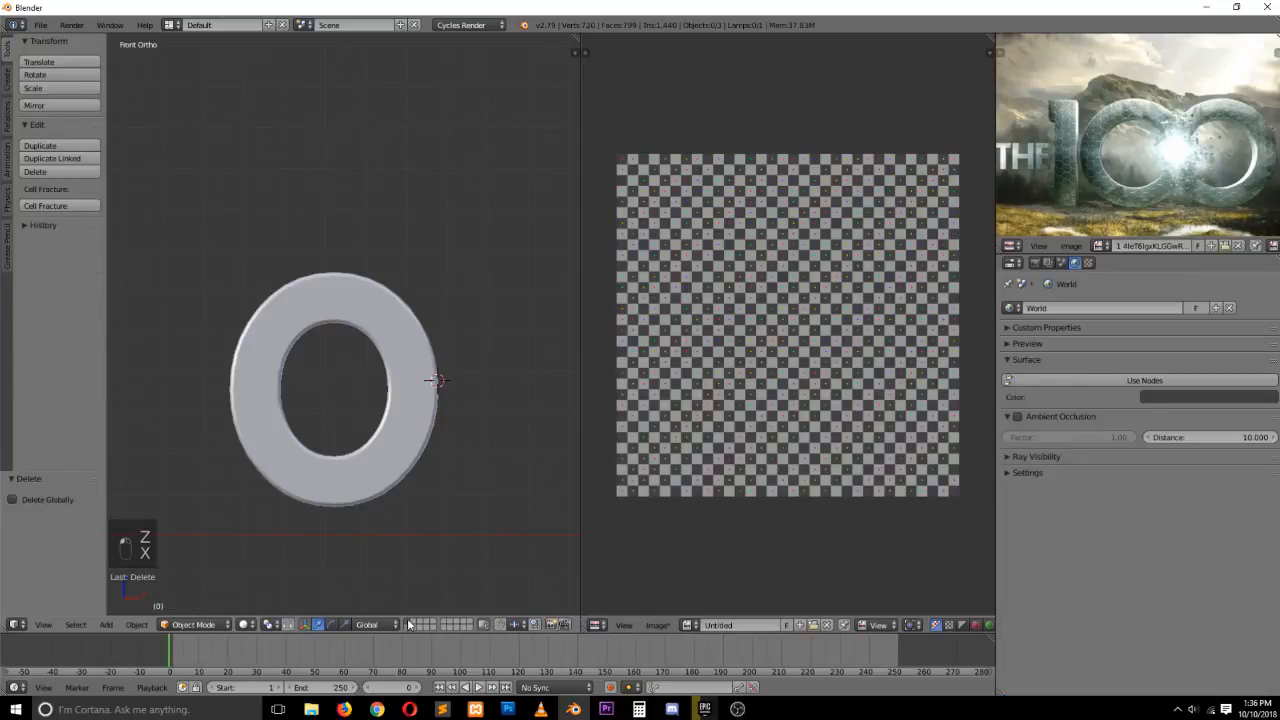
Select the original letter and add a new material named fractures
{"action": "right_click", "coordinate": [428, 410]}
{"action": "middle_click_drag", "start_coordinate": [428, 410], "coordinate": [486, 470]}
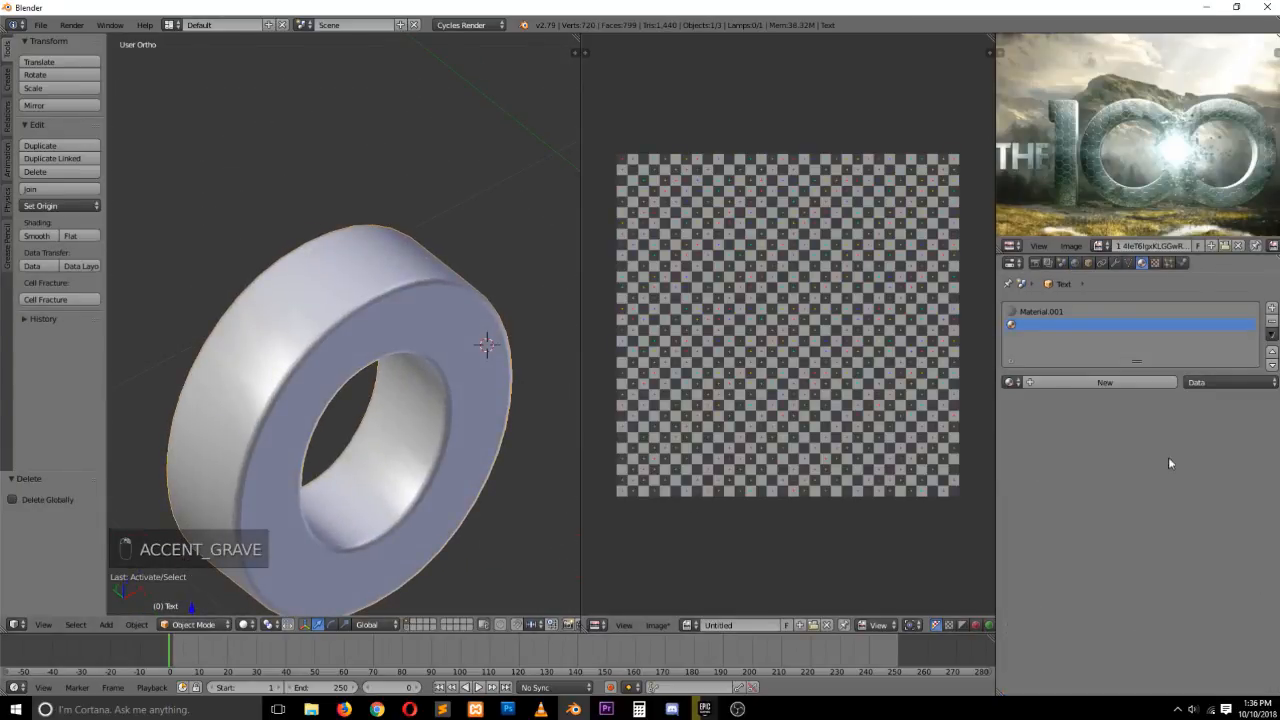
{"action": "left_click", "coordinate": [1120, 382]}
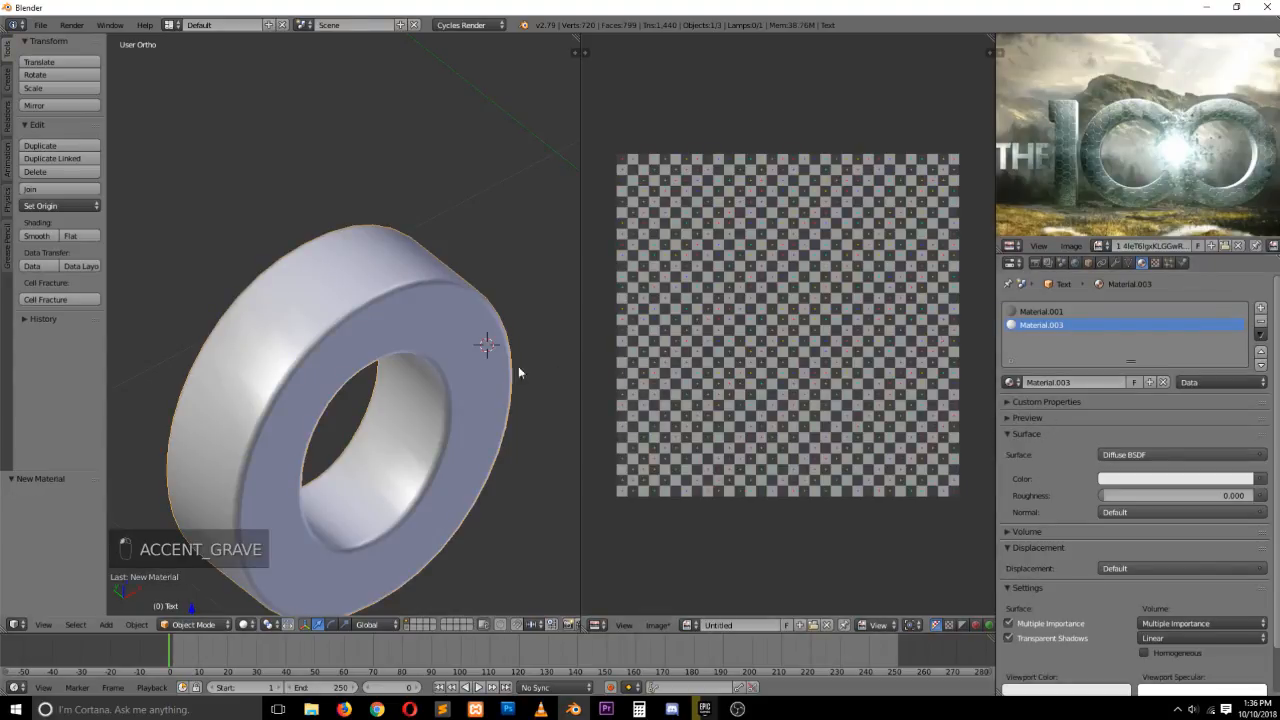
{"action": "scroll", "coordinate": [1135, 475], "scroll_direction": "down", "scroll_amount": 2}
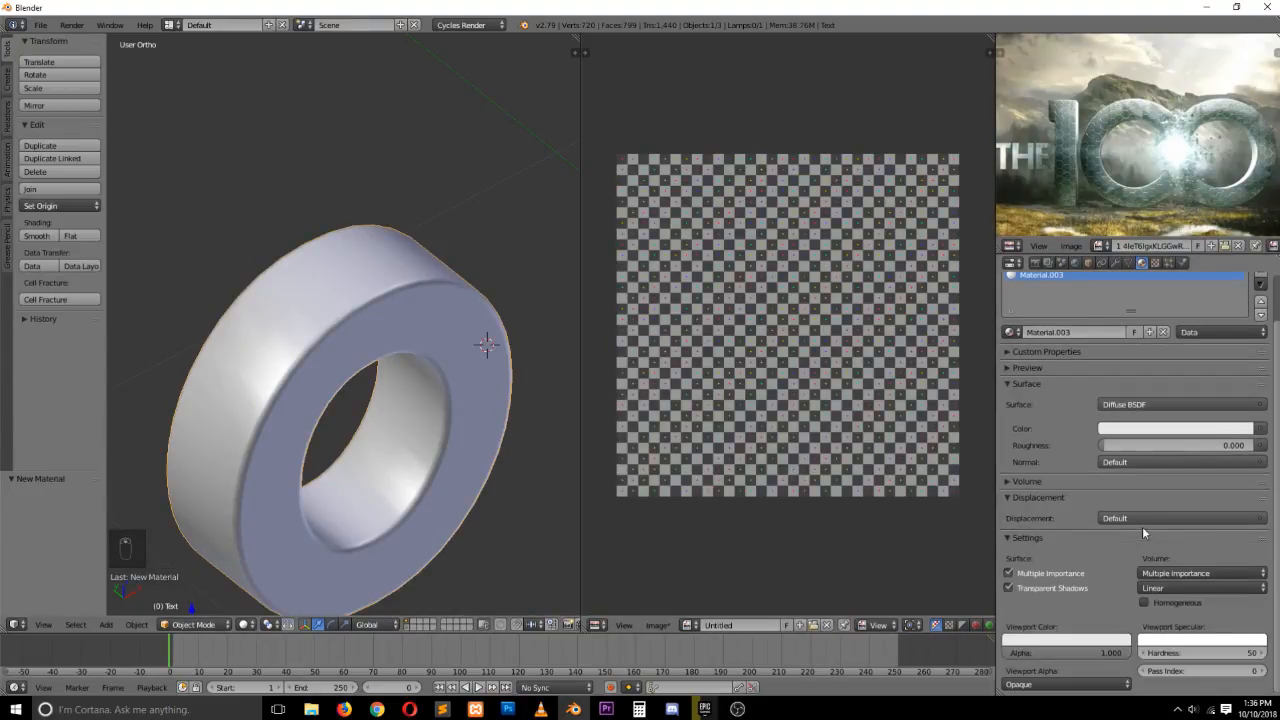
{"action": "scroll", "coordinate": [1113, 449], "scroll_direction": "up", "scroll_amount": 2}
{"action": "left_click", "coordinate": [1059, 382]}
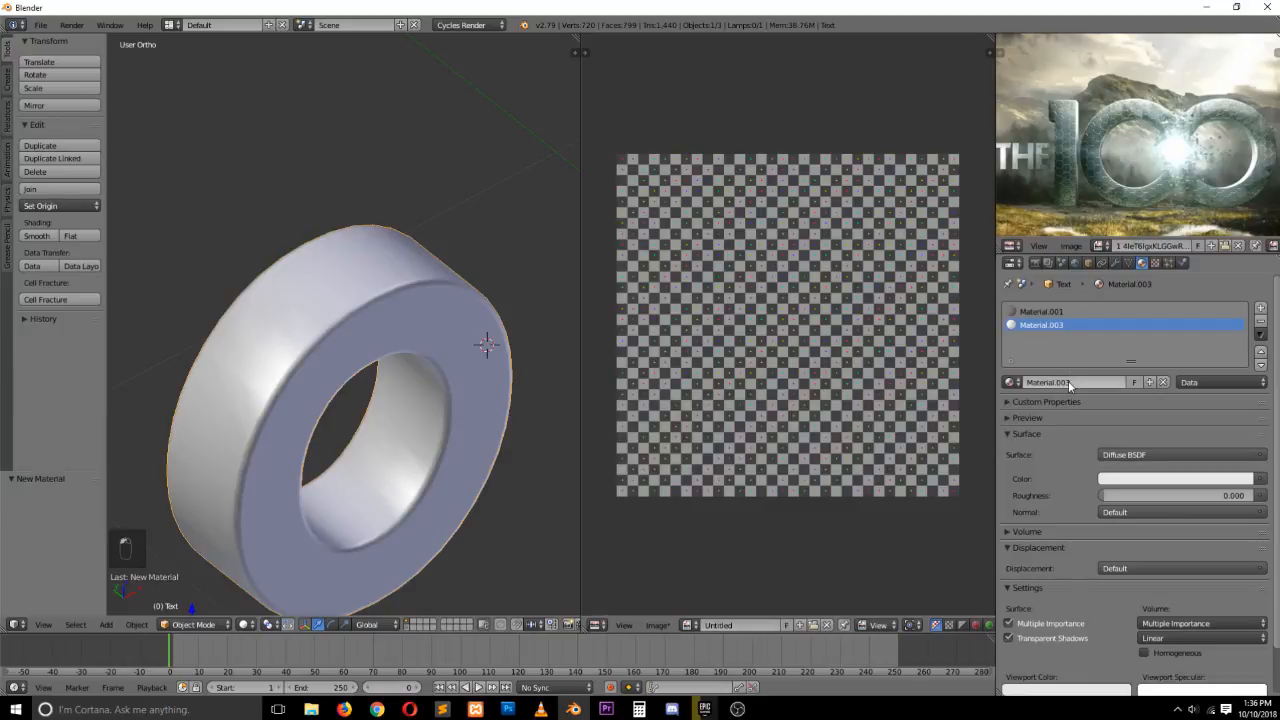
{"action": "key", "text": "BackSpace"}
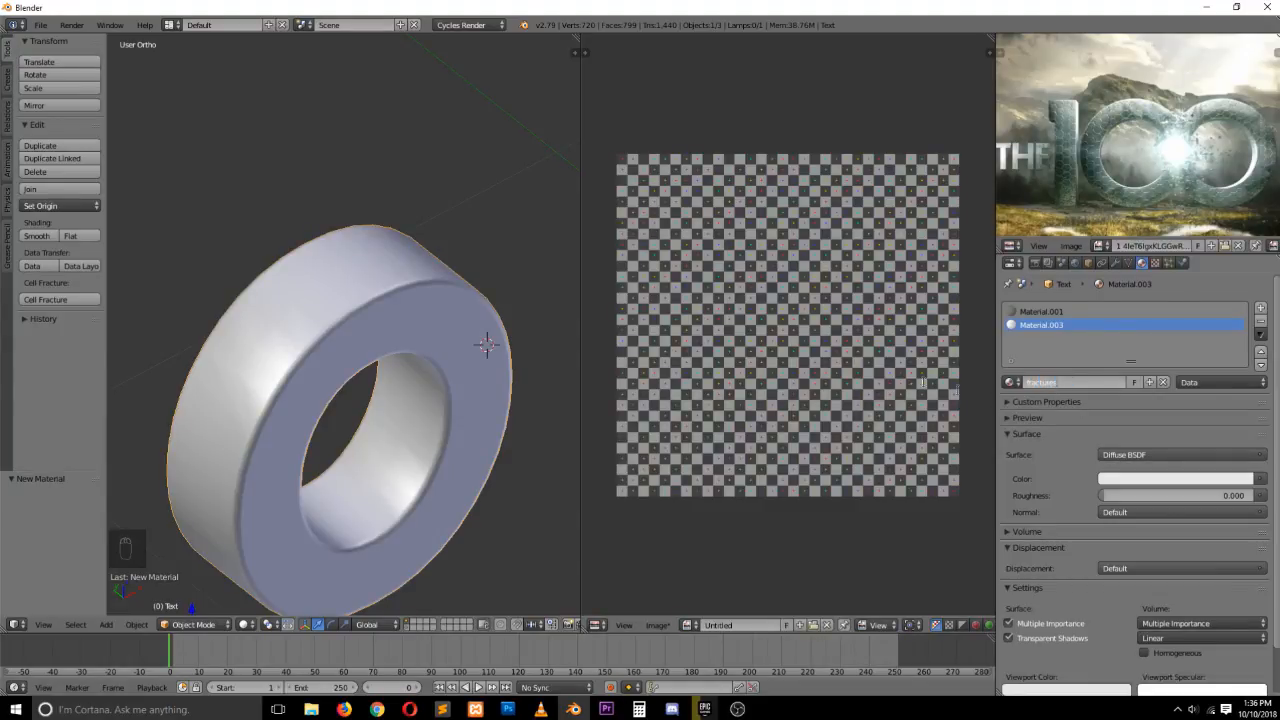
{"action": "type", "text": "fractures"}
{"action": "key", "text": "Return"}
Set the fractures material's viewport color to blue
{"action": "scroll", "coordinate": [1149, 486], "scroll_direction": "down", "scroll_amount": 2}
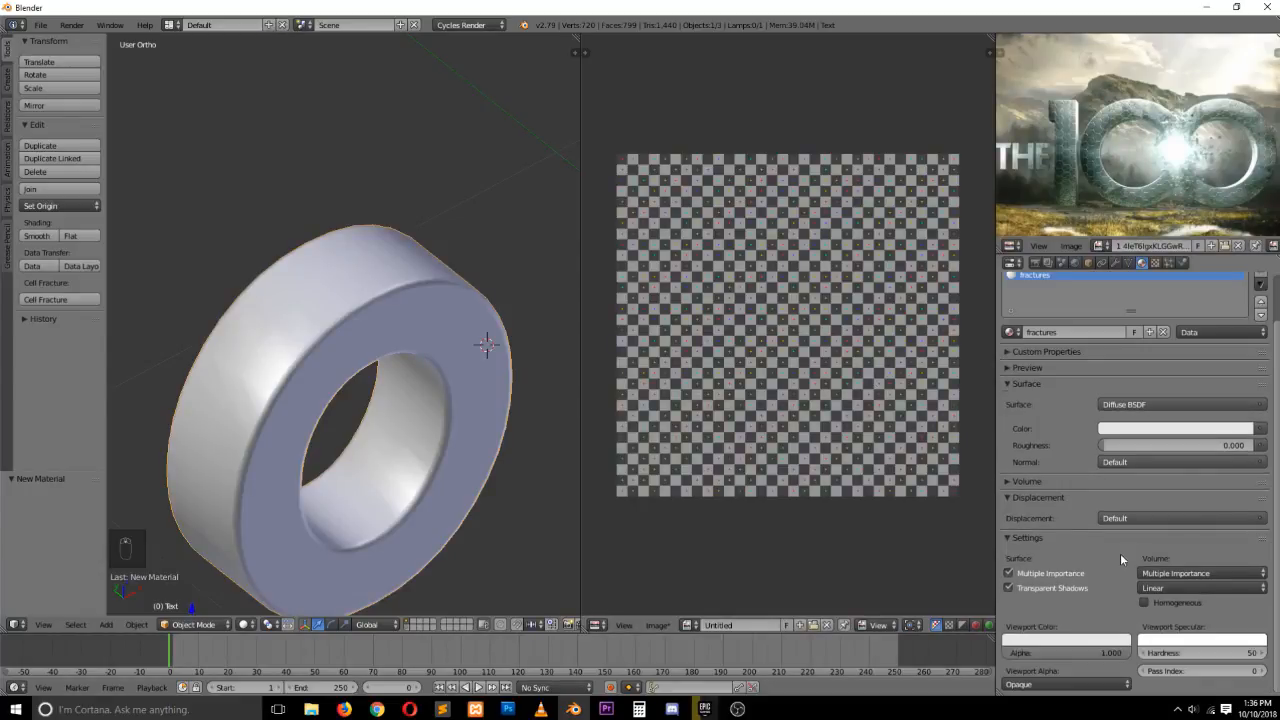
{"action": "left_click", "coordinate": [1080, 641]}
{"action": "left_click_drag", "start_coordinate": [1086, 519], "coordinate": [1087, 497]}
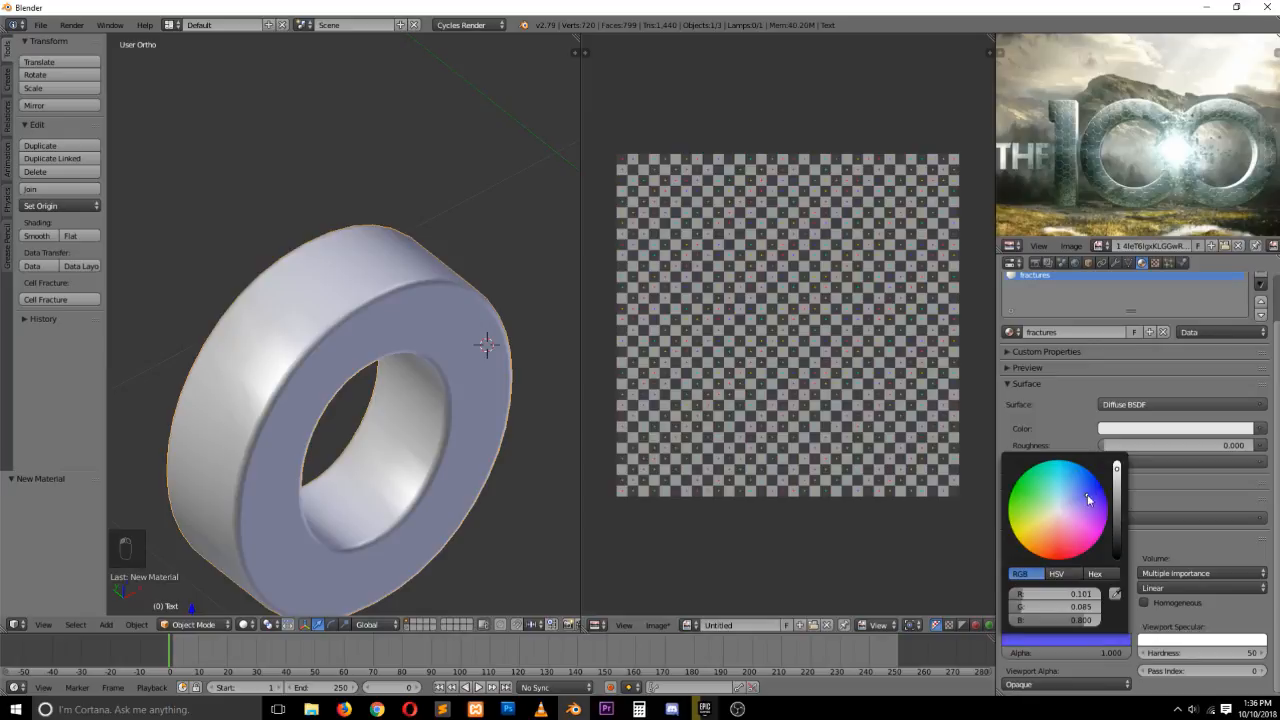
{"action": "scroll", "coordinate": [1127, 362], "scroll_direction": "up", "scroll_amount": 2}
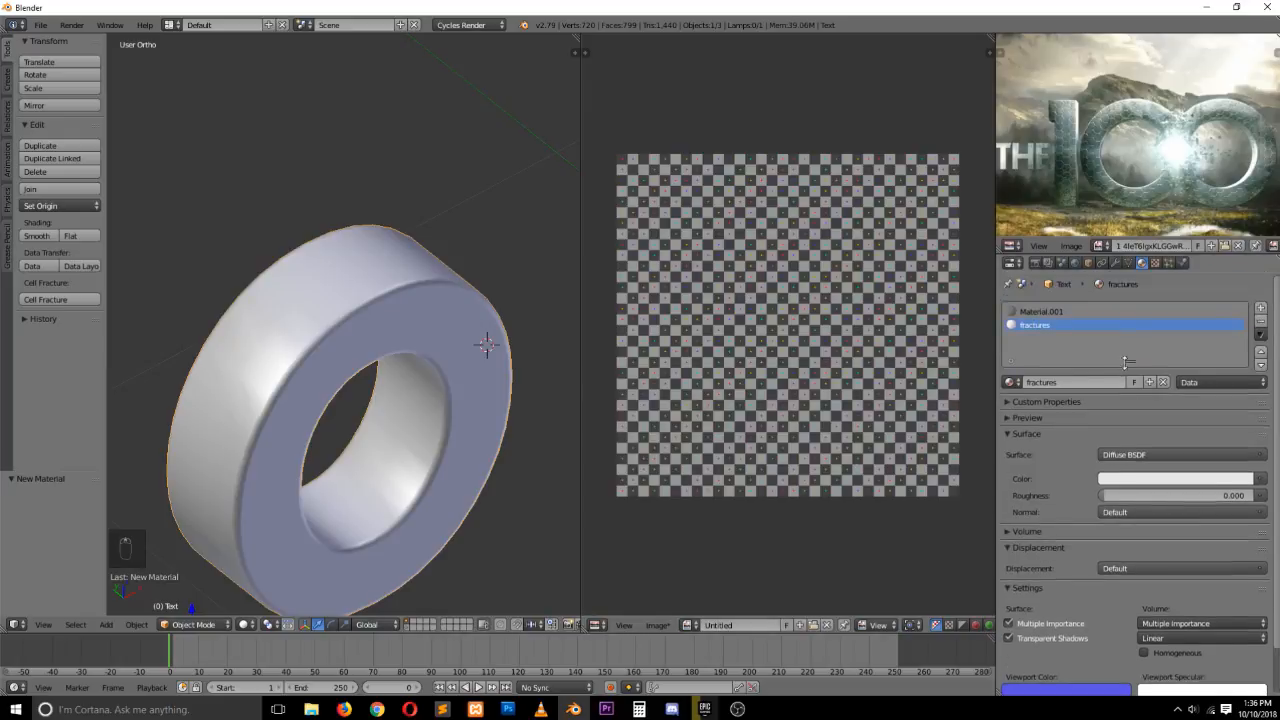
Remove the letter's original material slot and add a new slot holding Material.001
{"action": "left_click", "coordinate": [1181, 312]}
{"action": "left_click", "coordinate": [1260, 321]}
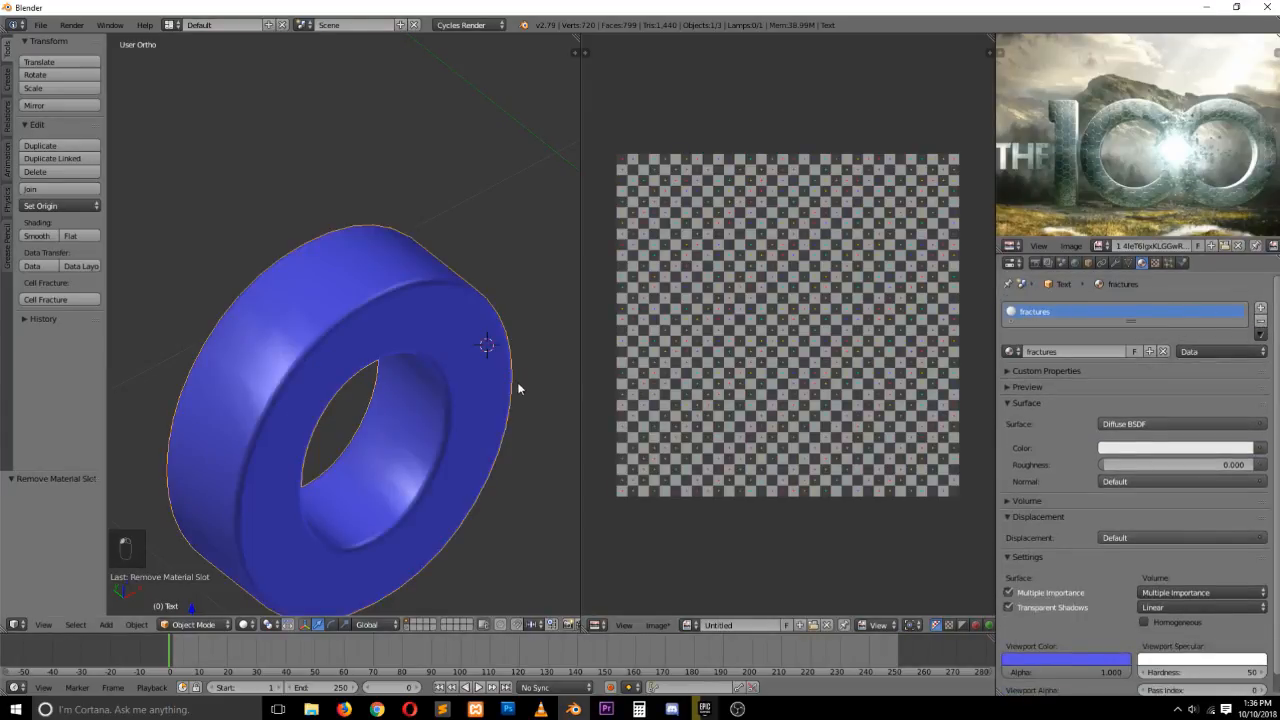
{"action": "left_click", "coordinate": [1260, 309]}
{"action": "left_click", "coordinate": [1011, 382]}
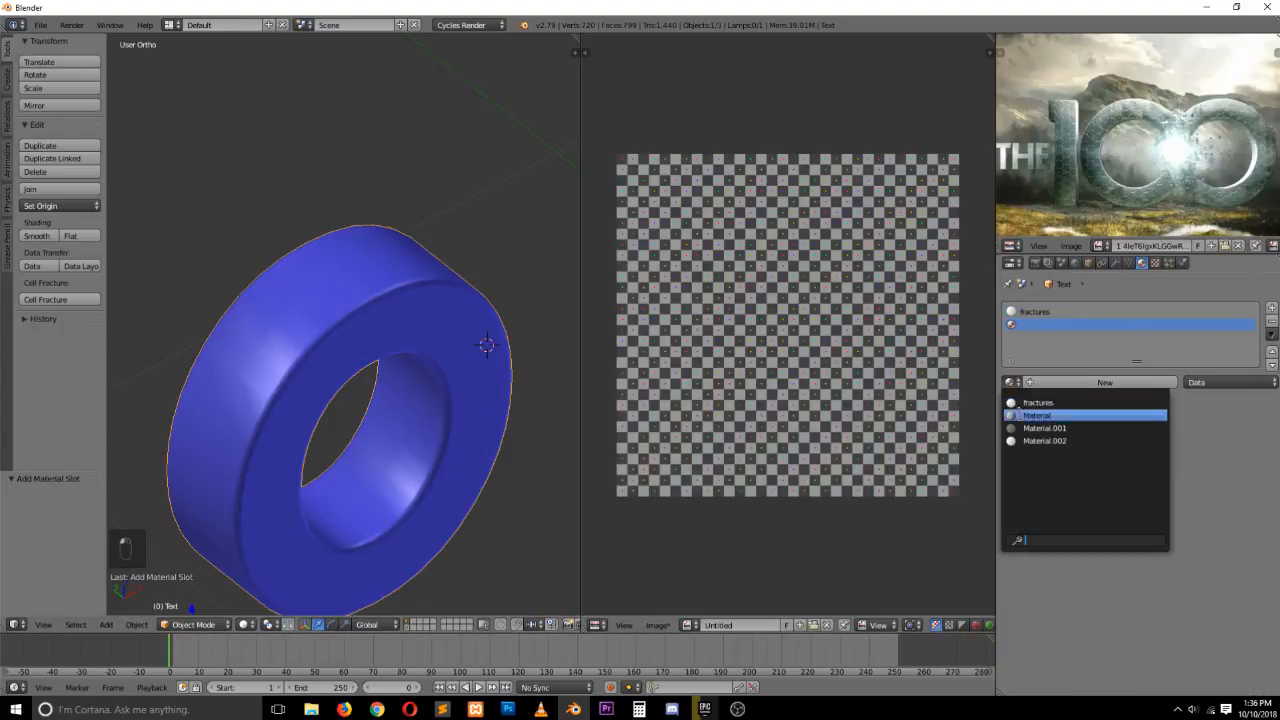
{"action": "left_click", "coordinate": [1040, 415]}
Set Material.001's viewport color to purple
{"action": "scroll", "coordinate": [1074, 568], "scroll_direction": "down", "scroll_amount": 2}
{"action": "left_click", "coordinate": [1070, 663]}
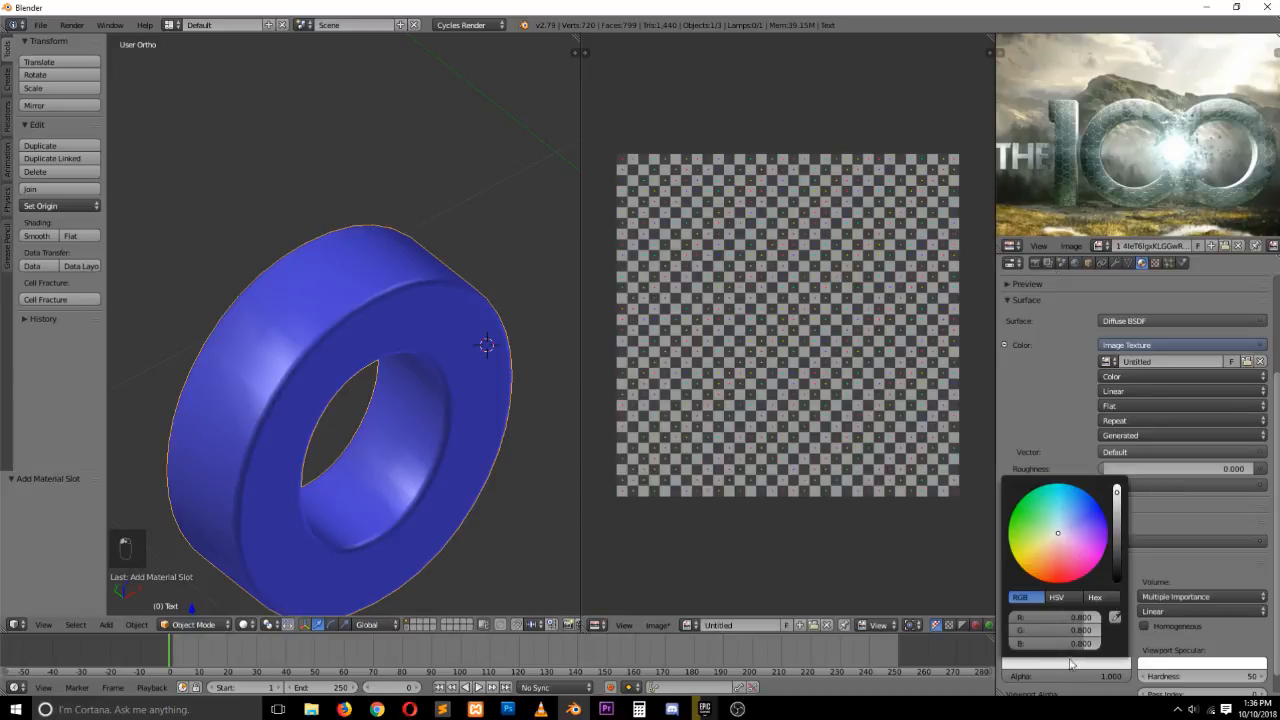
{"action": "left_click_drag", "start_coordinate": [1079, 531], "coordinate": [1104, 548]}
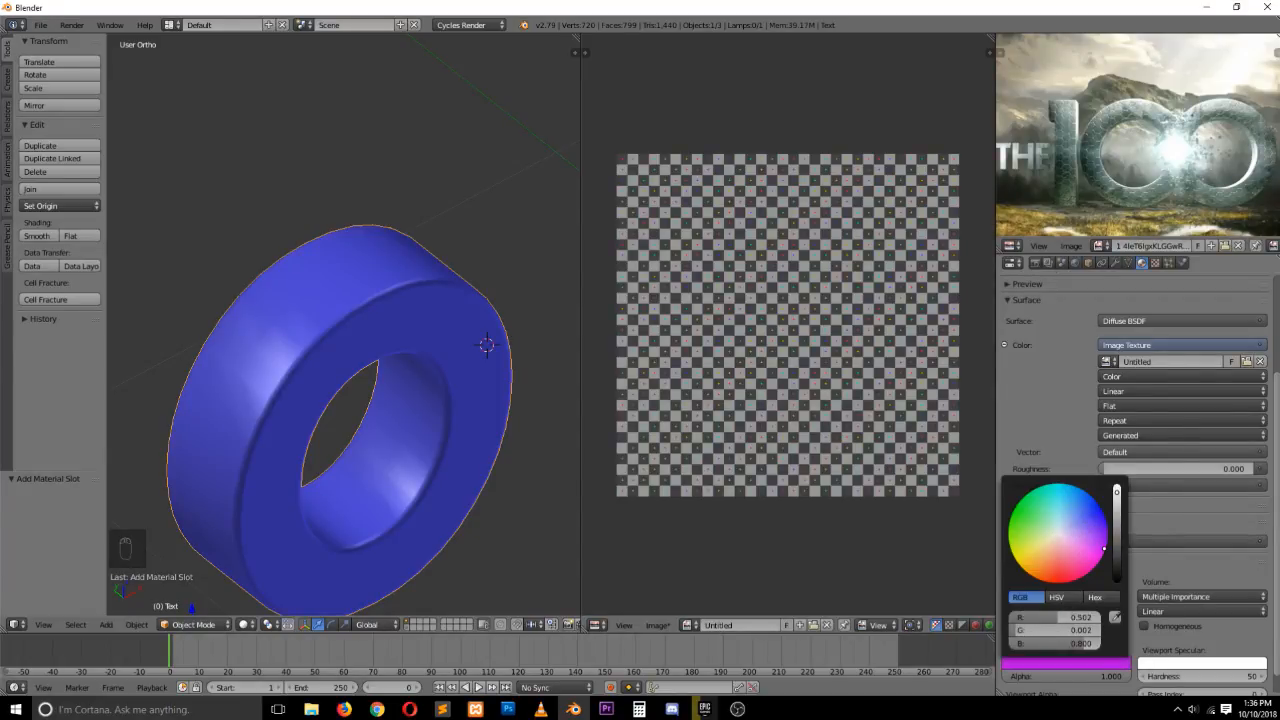
{"action": "scroll", "coordinate": [1051, 397], "scroll_direction": "up", "scroll_amount": 3}
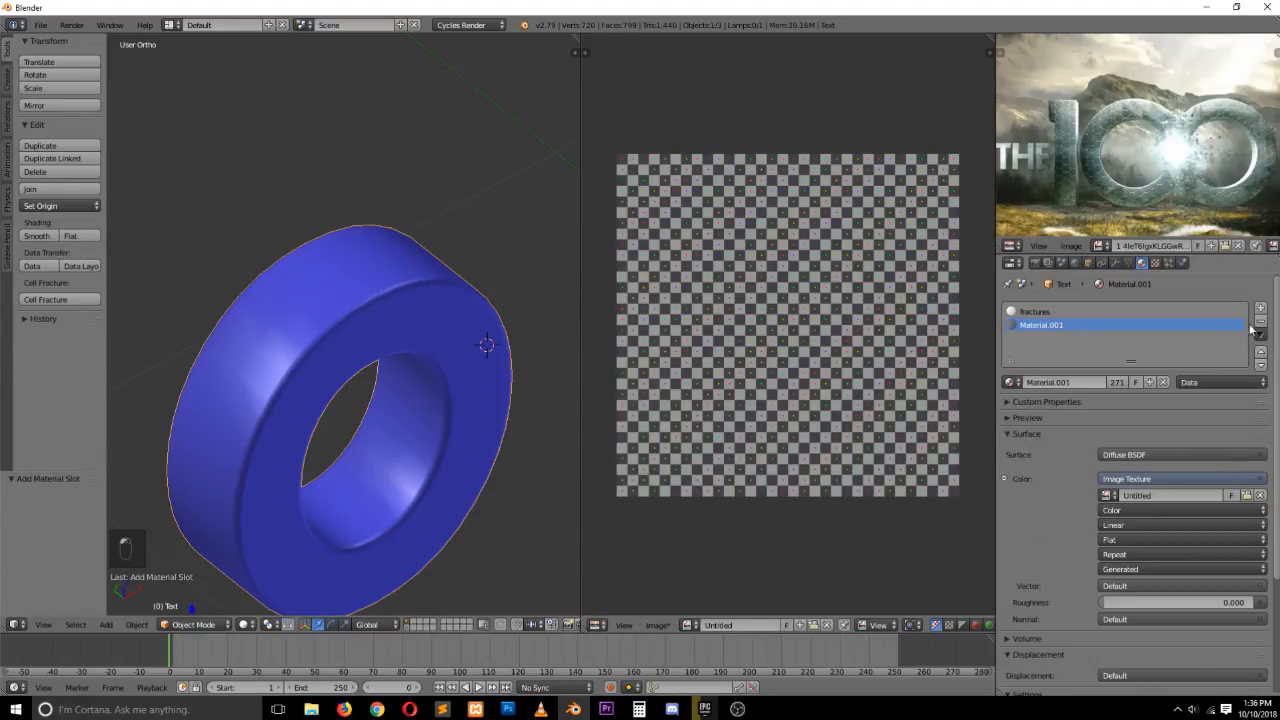
Reorder the material slots so Material.001 comes first and fractures second
{"action": "left_click", "coordinate": [1260, 351]}
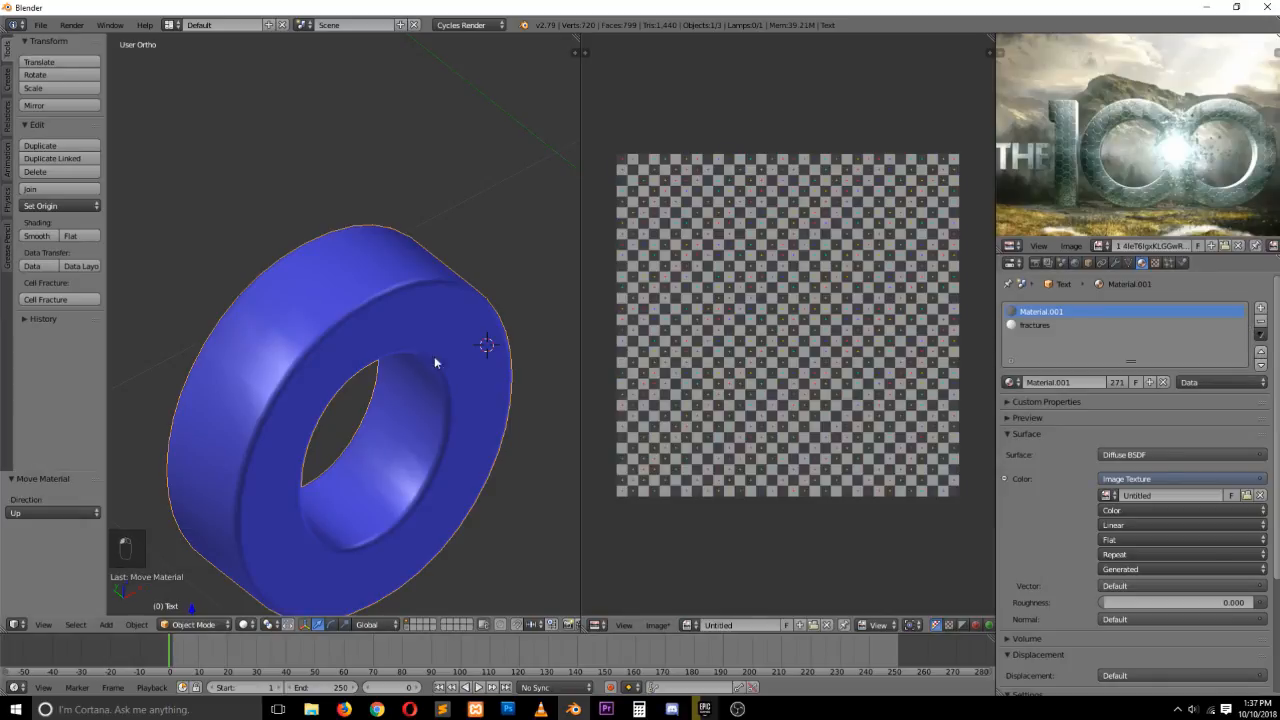
{"action": "left_click", "coordinate": [1035, 325]}
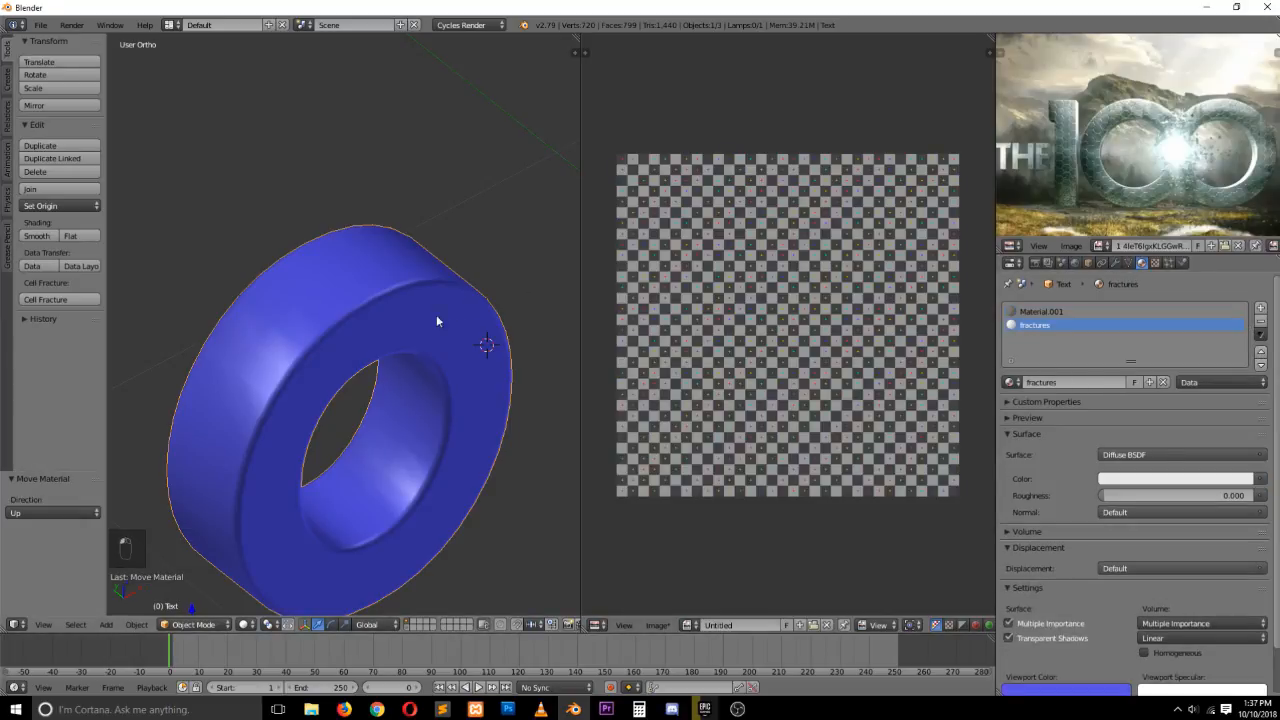
{"action": "left_click", "coordinate": [1238, 313]}
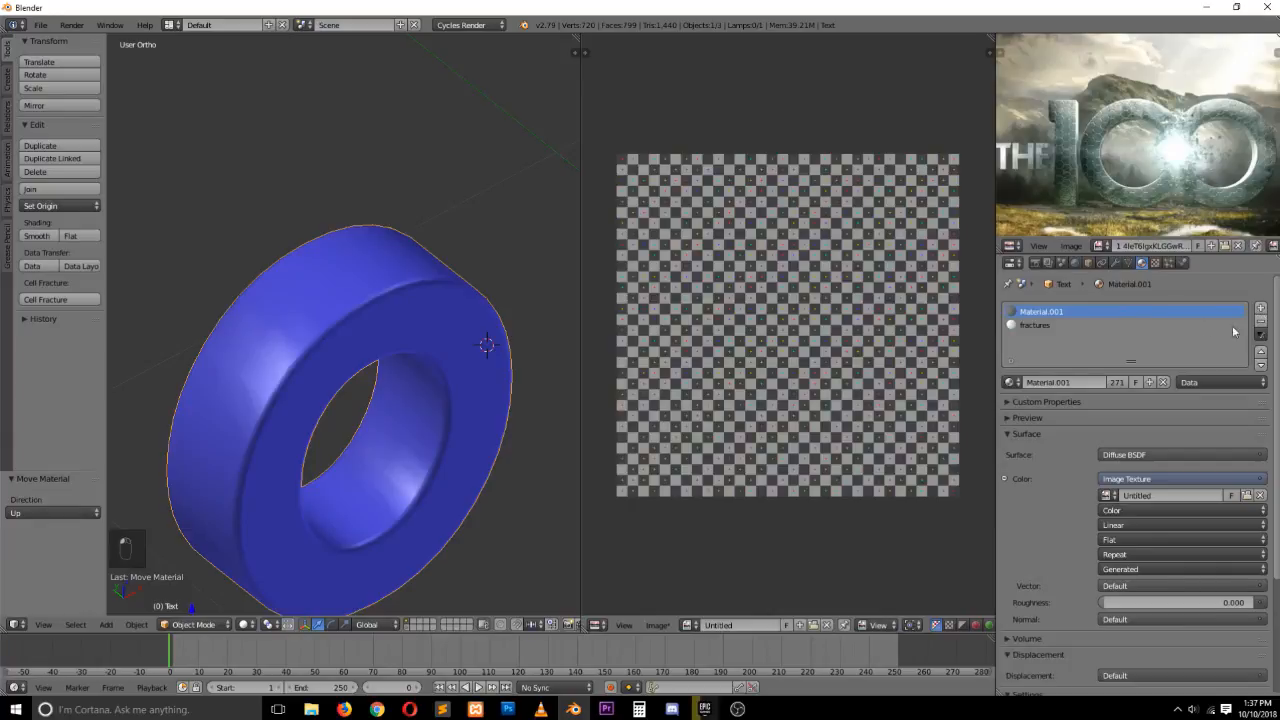
{"action": "left_click", "coordinate": [1240, 326]}
{"action": "left_click", "coordinate": [1262, 321]}
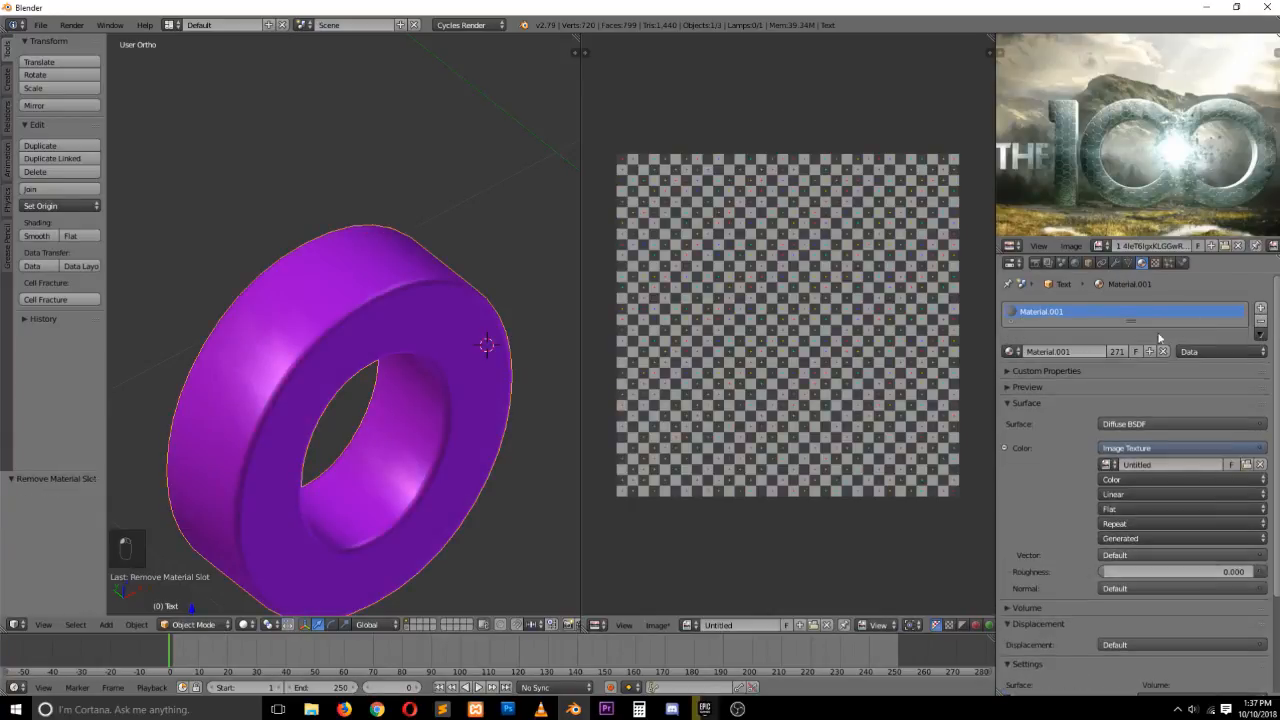
{"action": "left_click", "coordinate": [1260, 310]}
{"action": "left_click", "coordinate": [1011, 382]}
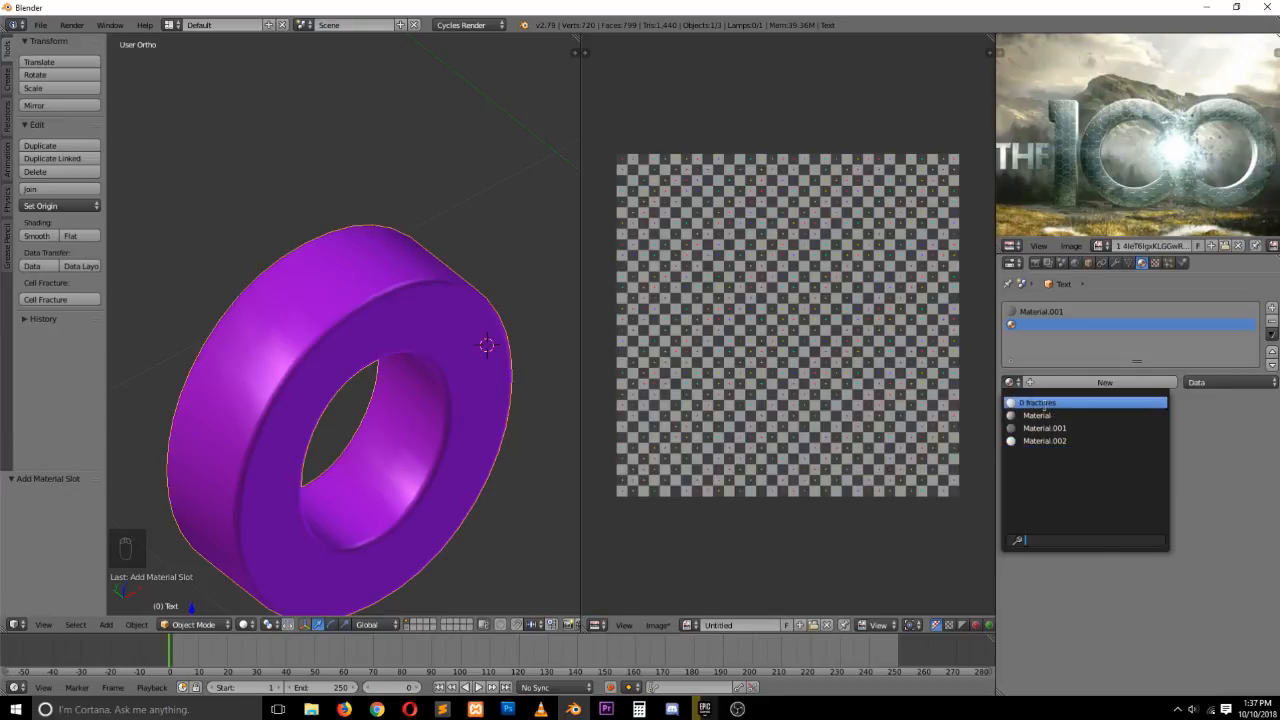
{"action": "left_click", "coordinate": [1036, 402]}
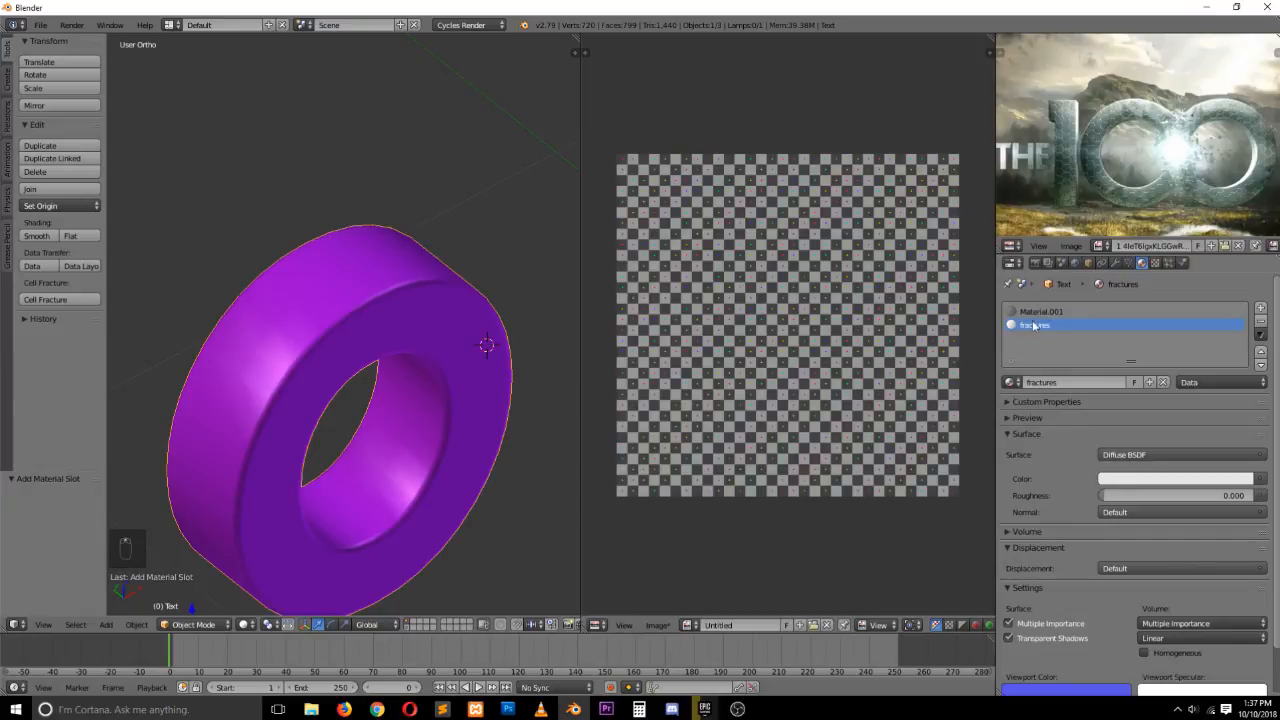
{"action": "scroll", "coordinate": [1070, 490], "scroll_direction": "down", "scroll_amount": 2}
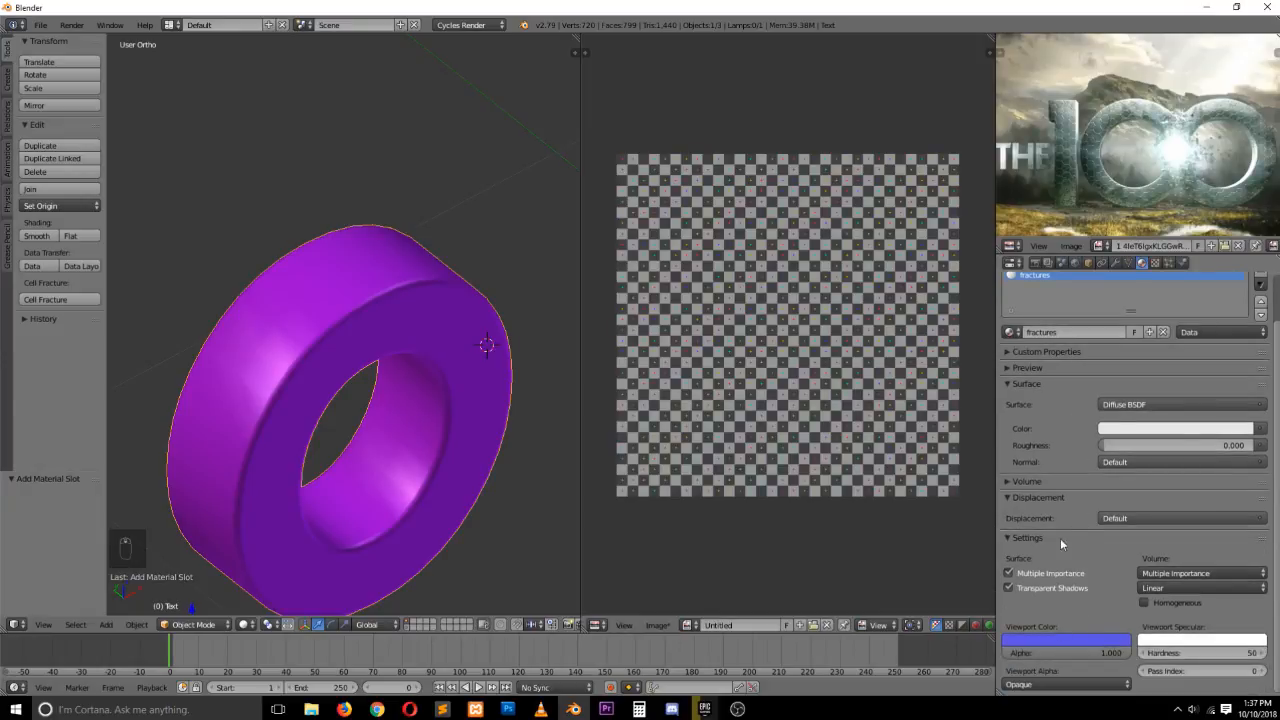
{"action": "scroll", "coordinate": [1031, 408], "scroll_direction": "up", "scroll_amount": 2}
{"action": "scroll", "coordinate": [1092, 480], "scroll_direction": "down", "scroll_amount": 2}
{"action": "scroll", "coordinate": [1028, 302], "scroll_direction": "up", "scroll_amount": 2}
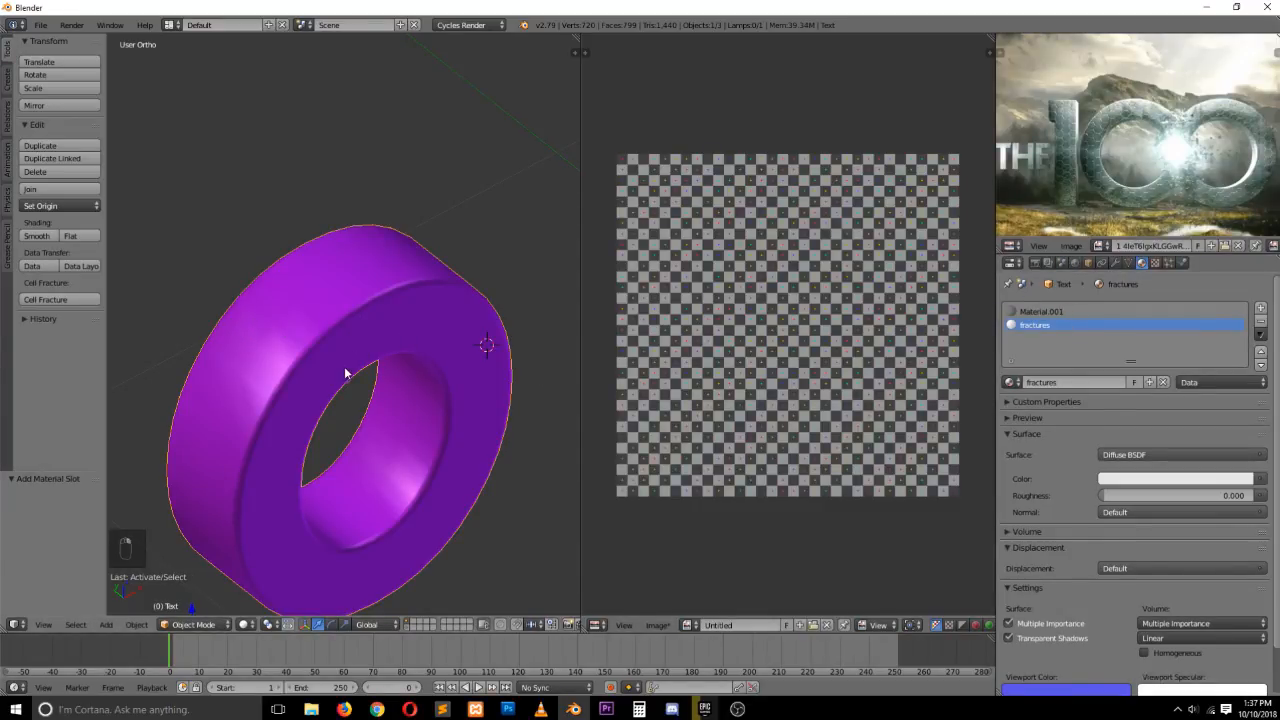
Run Cell Fracture on the letter with the default Own Particles settings
{"action": "key", "text": "grave"}
{"action": "left_click", "coordinate": [62, 299]}
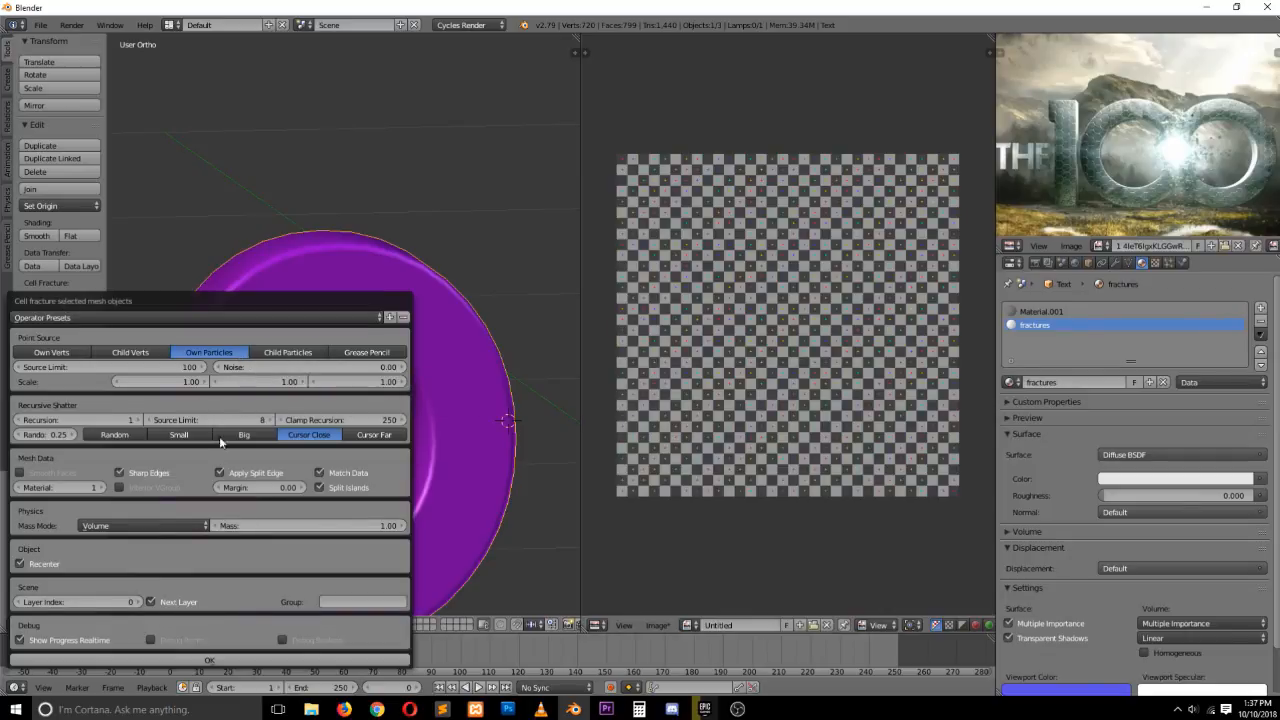
{"action": "left_click_drag", "start_coordinate": [177, 296], "coordinate": [225, 199]}
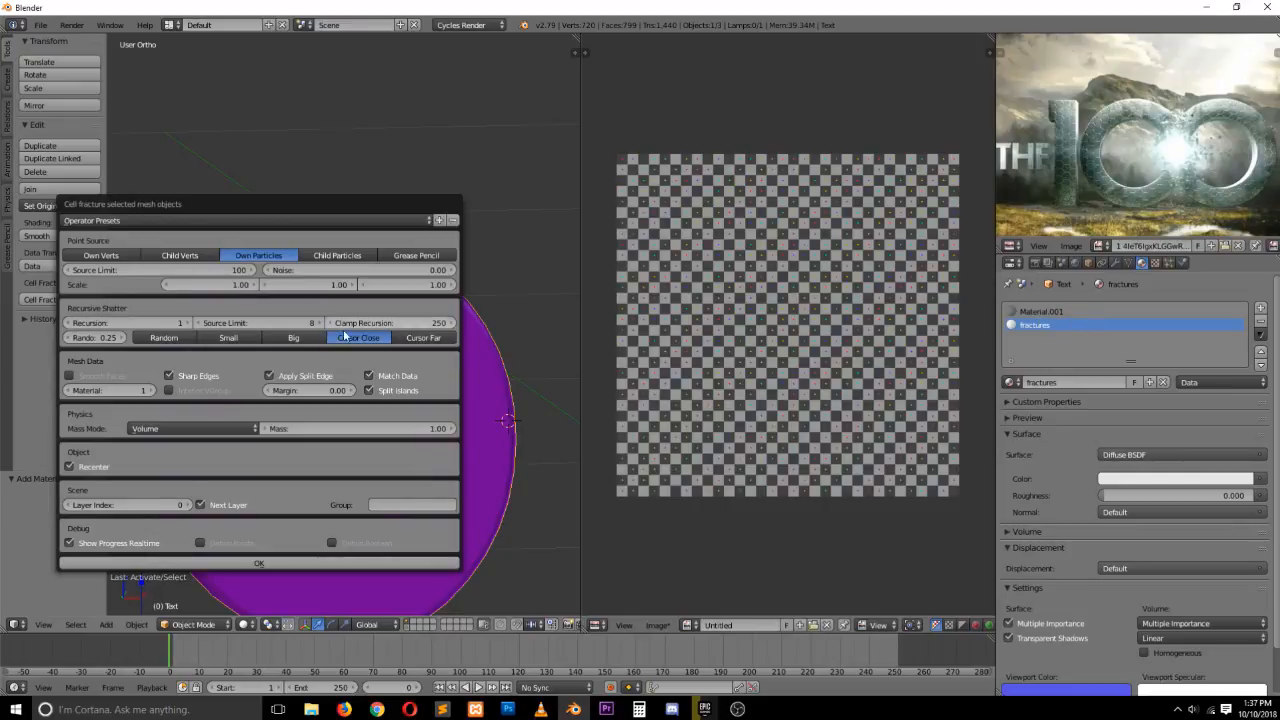
{"action": "left_click", "coordinate": [260, 564]}
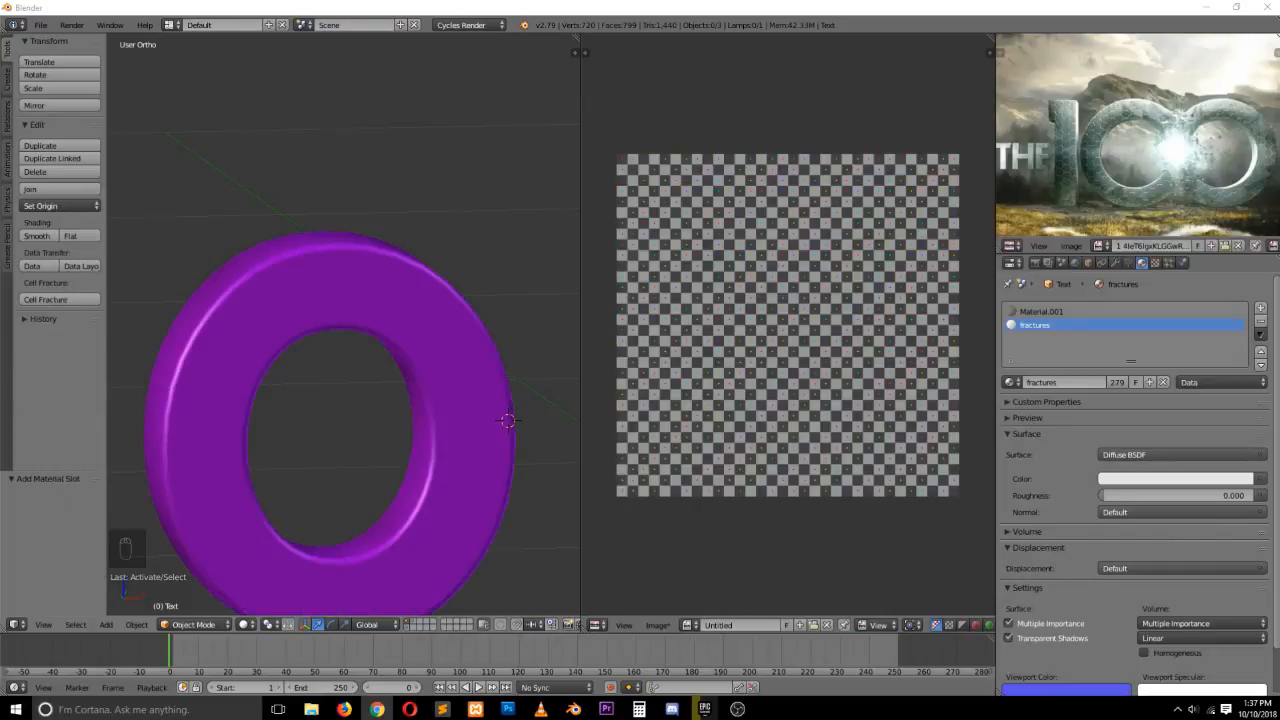
Show all scene layers so the fracture fragments appear alongside the letter
{"action": "right_click", "coordinate": [297, 312]}
{"action": "scroll", "coordinate": [404, 426], "scroll_direction": "down", "scroll_amount": 1}
{"action": "scroll", "coordinate": [408, 436], "scroll_direction": "down", "scroll_amount": 5, "text": "shift"}
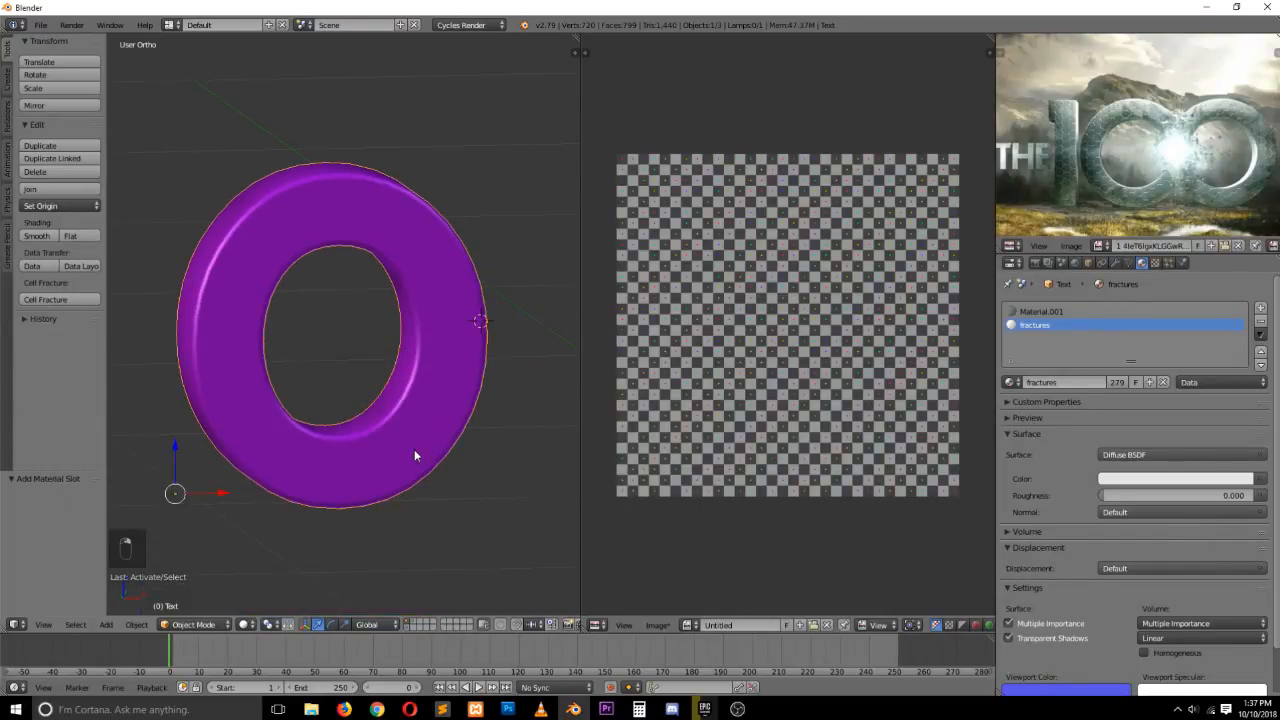
{"action": "left_click", "coordinate": [412, 620]}
{"action": "scroll", "coordinate": [420, 290], "scroll_direction": "up", "scroll_amount": 2}
{"action": "key", "text": "grave"}
Temporarily pull individual fragments out of the letter to inspect their inner faces
{"action": "middle_click_drag", "start_coordinate": [429, 236], "coordinate": [369, 247]}
{"action": "right_click", "coordinate": [440, 248]}
{"action": "key", "text": "g"}
{"action": "key", "text": "g"}
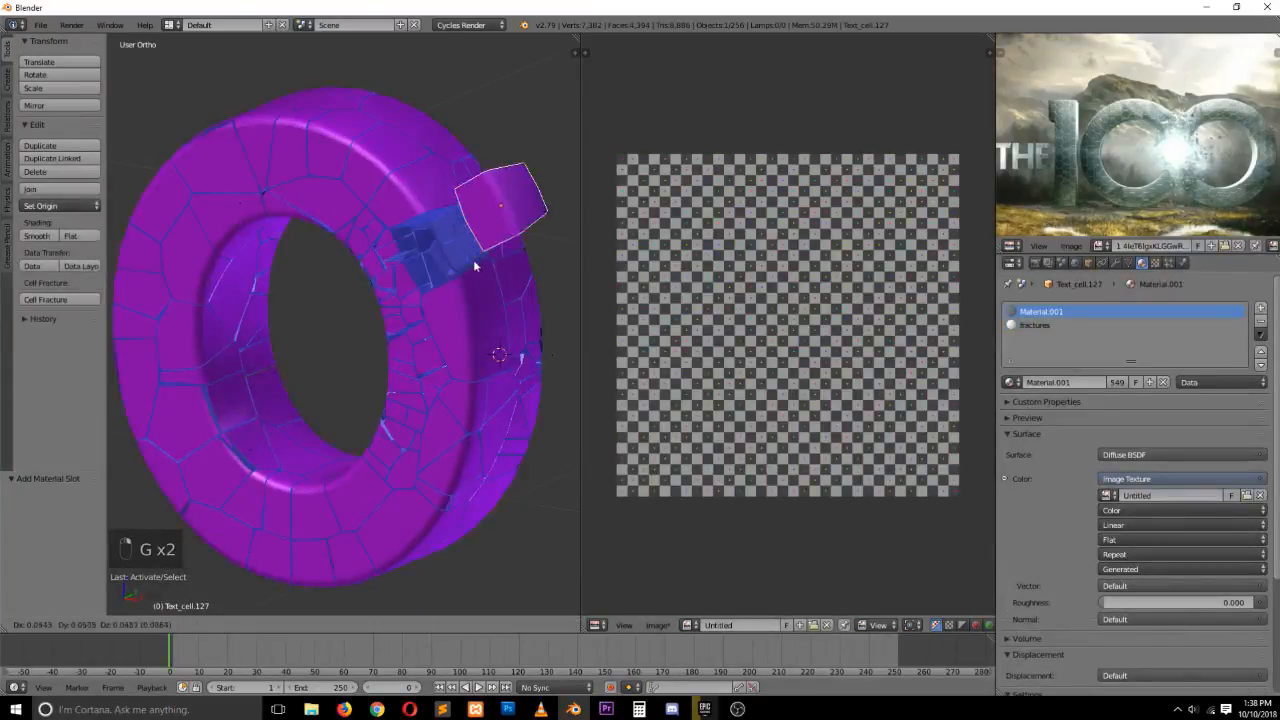
{"action": "right_click", "coordinate": [487, 255]}
{"action": "right_click", "coordinate": [437, 194]}
{"action": "key", "text": "g"}
{"action": "right_click", "coordinate": [471, 151]}
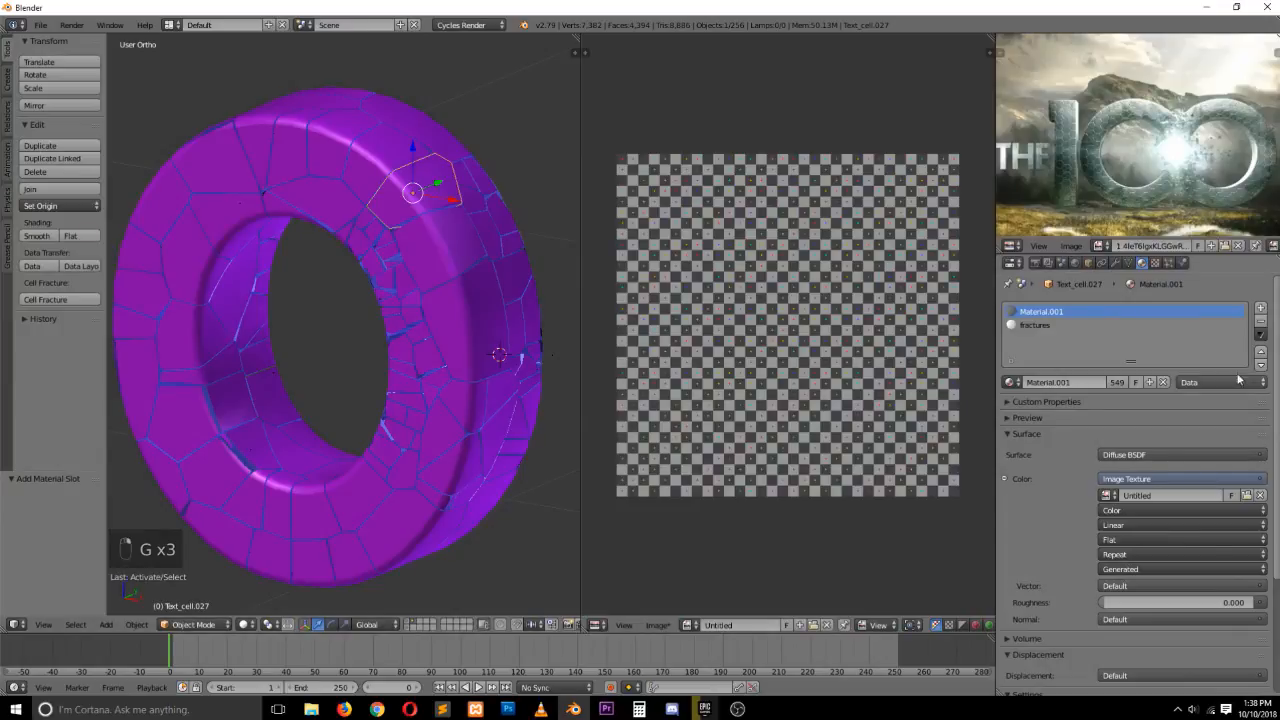
Set the fractures material's viewport color to yellow
{"action": "left_click", "coordinate": [1039, 327]}
{"action": "scroll", "coordinate": [1100, 509], "scroll_direction": "down", "scroll_amount": 2}
{"action": "left_click", "coordinate": [1105, 641]}
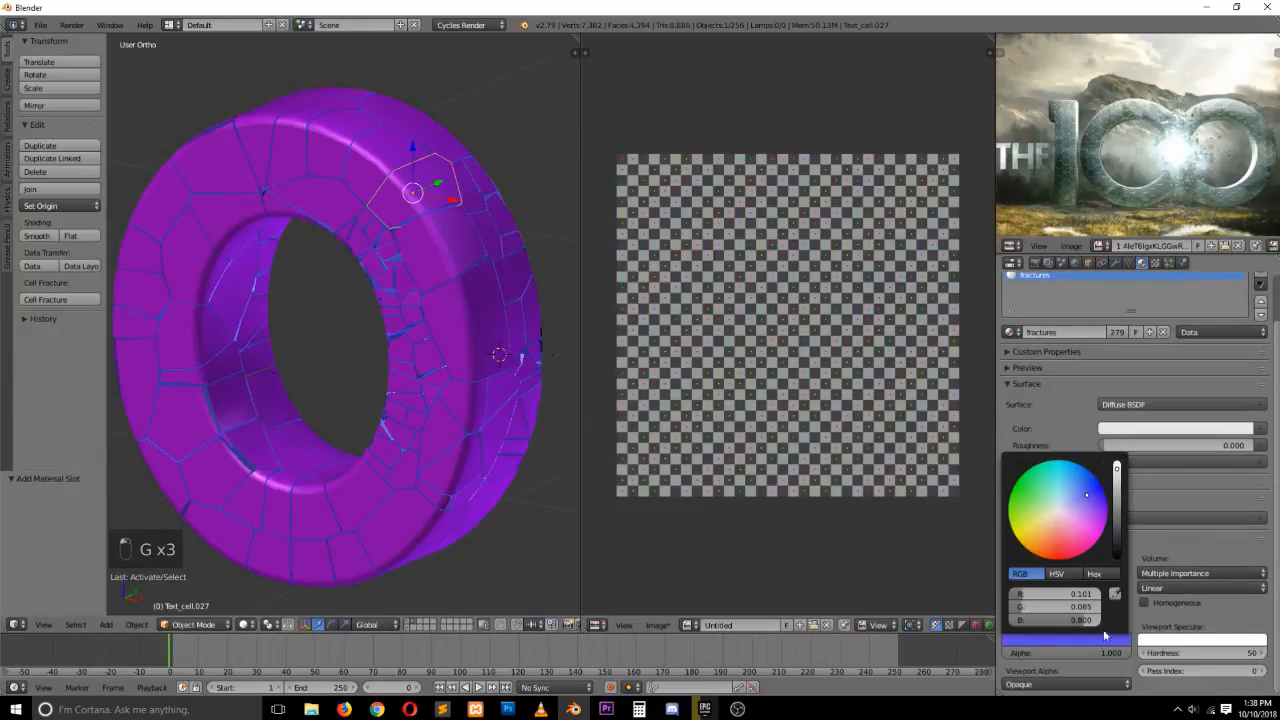
{"action": "left_click", "coordinate": [1021, 540]}
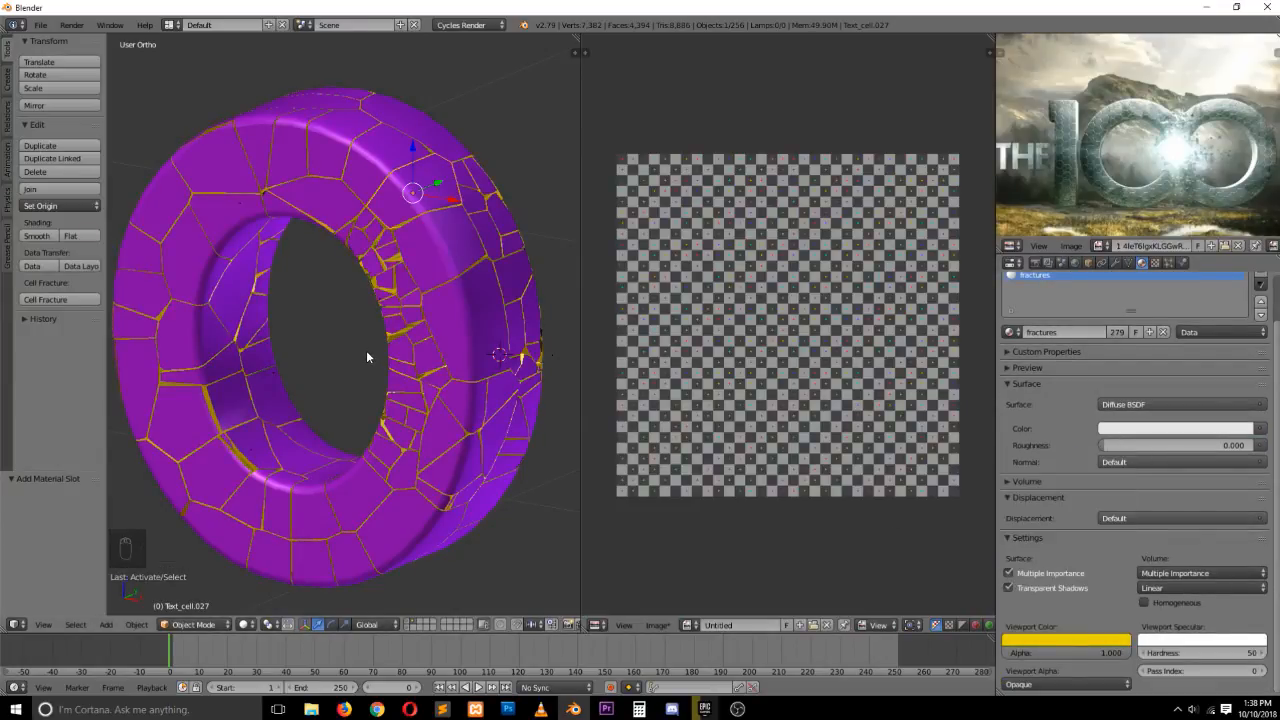
Orbit and temporarily move fragments to inspect the yellow inner faces
{"action": "middle_click_drag", "start_coordinate": [311, 343], "coordinate": [472, 303]}
{"action": "right_click", "coordinate": [507, 283]}
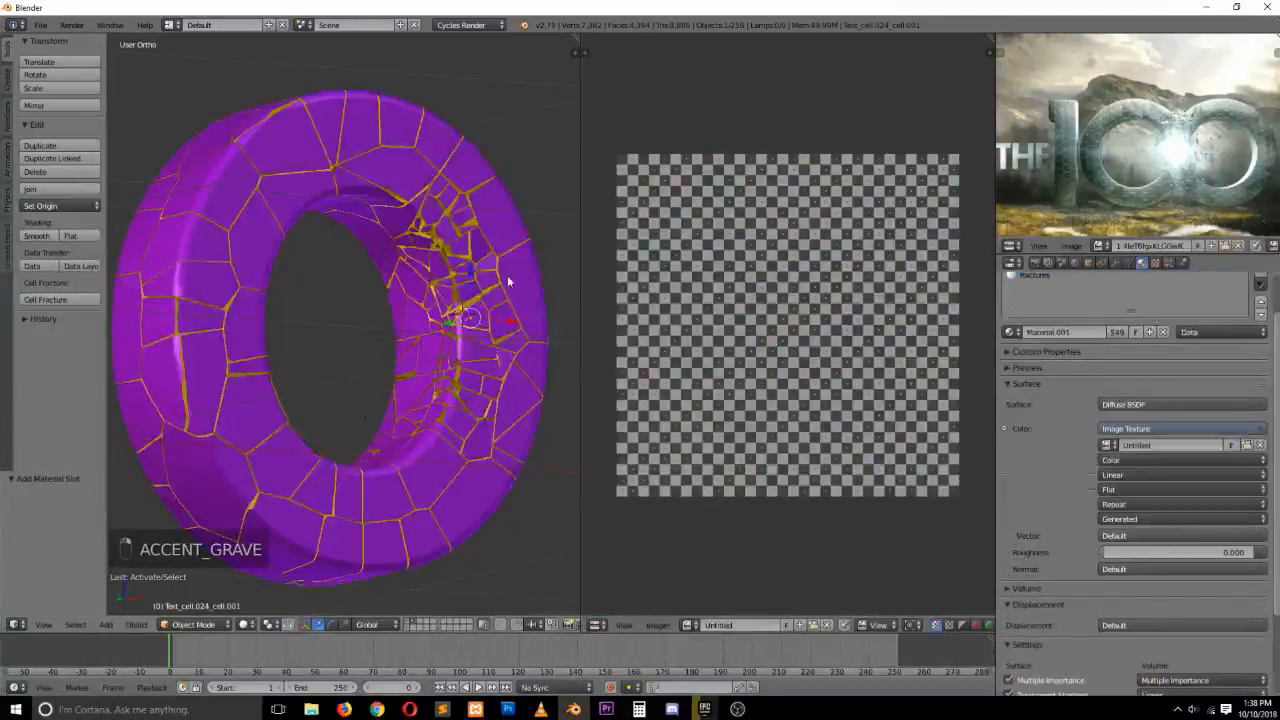
{"action": "right_click", "coordinate": [509, 281]}
{"action": "key", "text": "g"}
{"action": "key", "text": "g"}
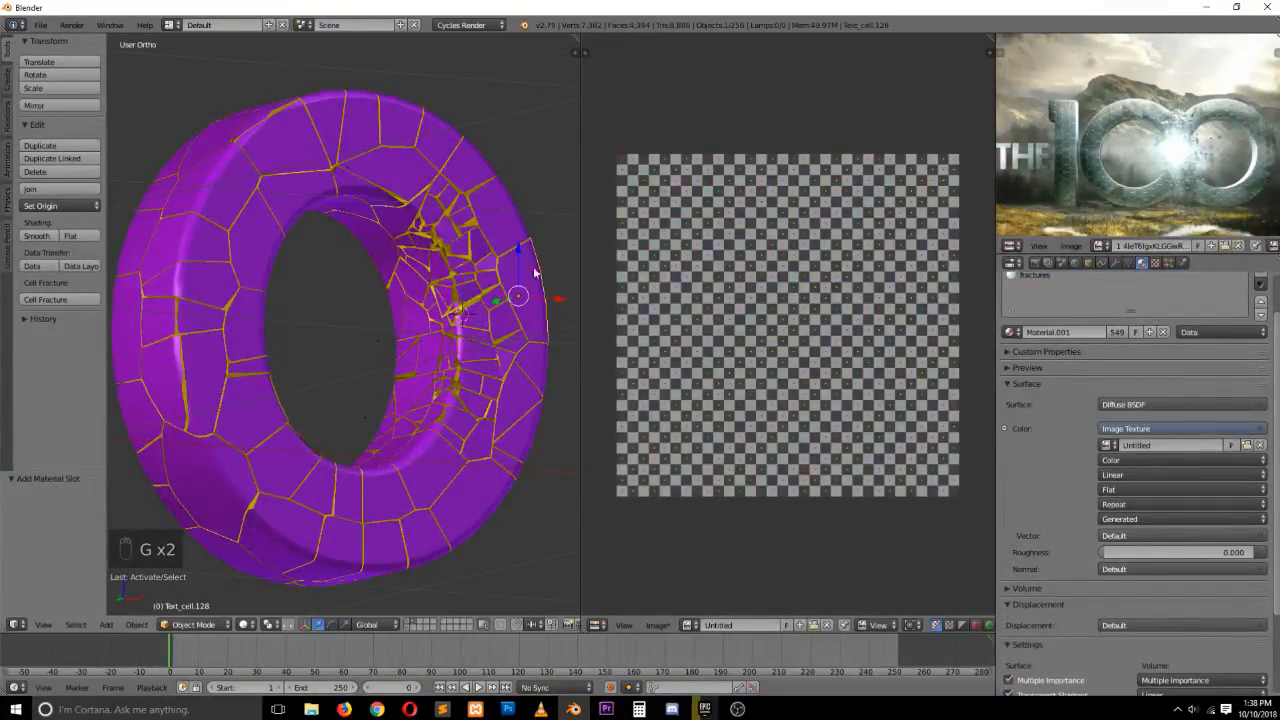
{"action": "key", "text": "g"}
{"action": "right_click", "coordinate": [574, 174]}
{"action": "right_click", "coordinate": [469, 160]}
{"action": "key", "text": "g"}
{"action": "right_click", "coordinate": [517, 125]}
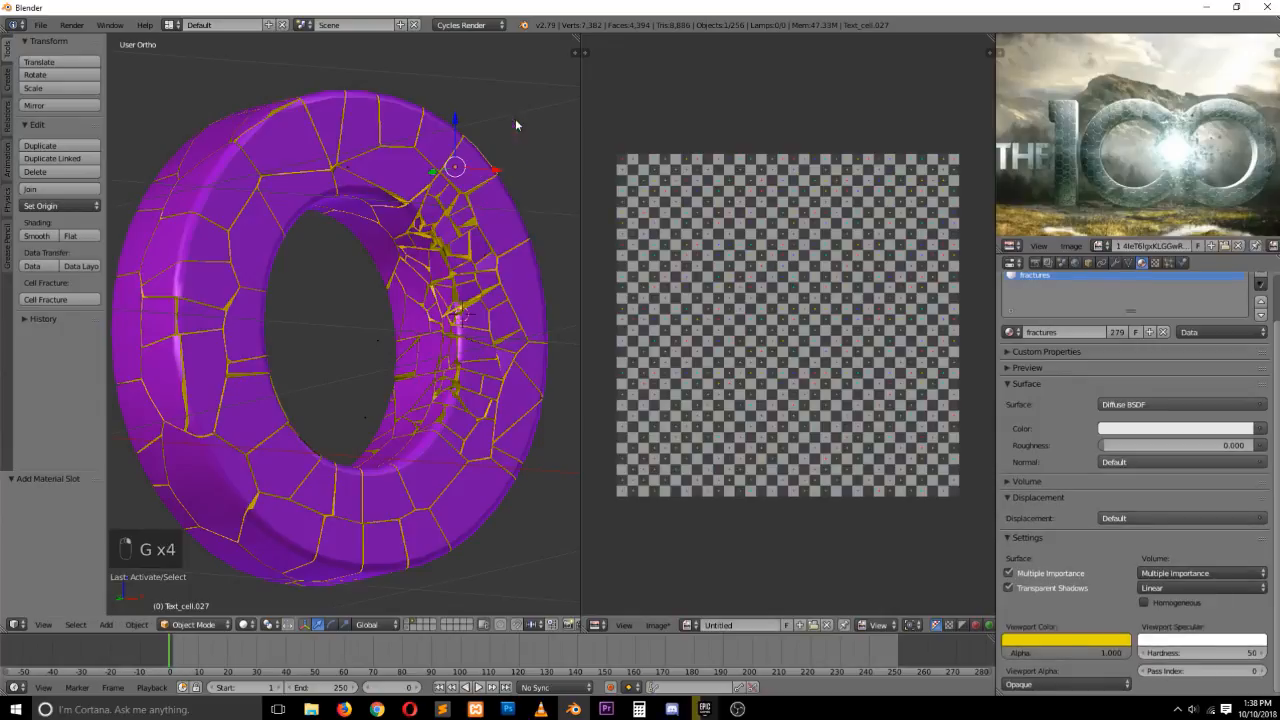
Switch to front view and play the animation briefly
{"action": "key", "text": "KP_1"}
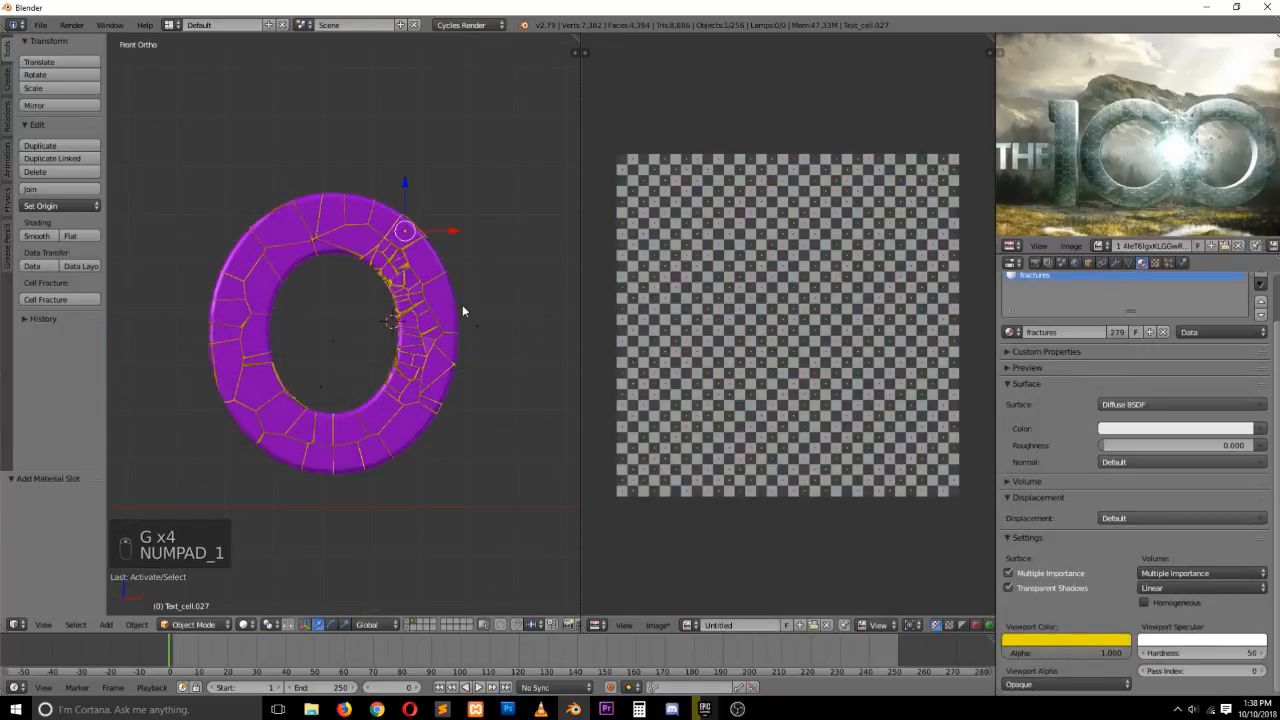
{"action": "key", "text": "a"}
{"action": "key", "text": "a"}
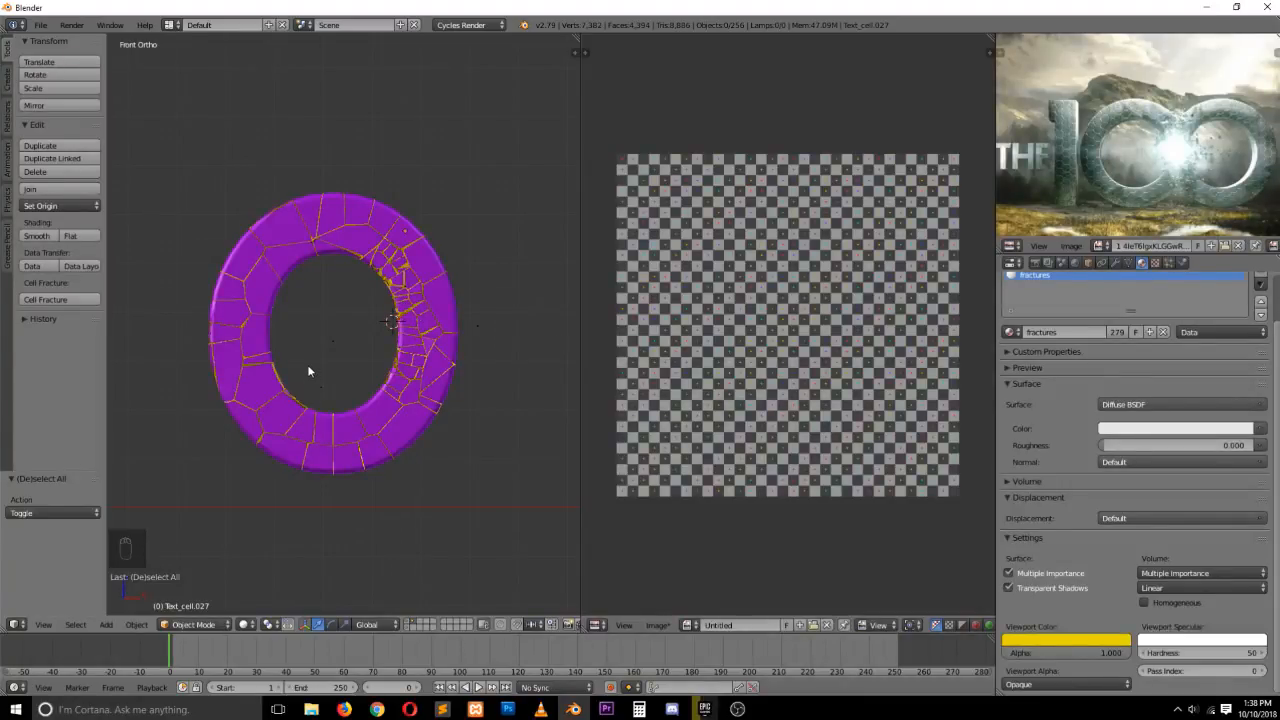
{"action": "key", "text": "alt+a"}
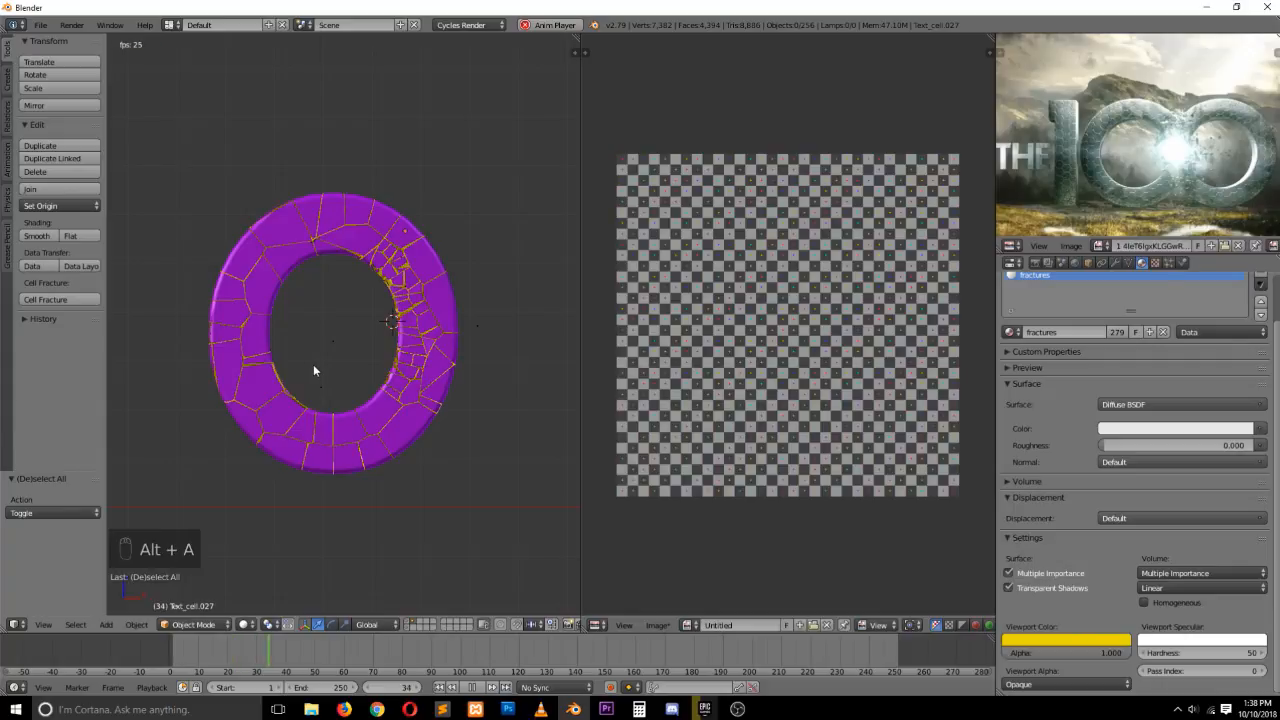
{"action": "key", "text": "Escape"}
In front view, box-select all fragments and add them as active rigid bodies
{"action": "key", "text": "grave"}
{"action": "middle_click_drag", "start_coordinate": [314, 323], "coordinate": [331, 354]}
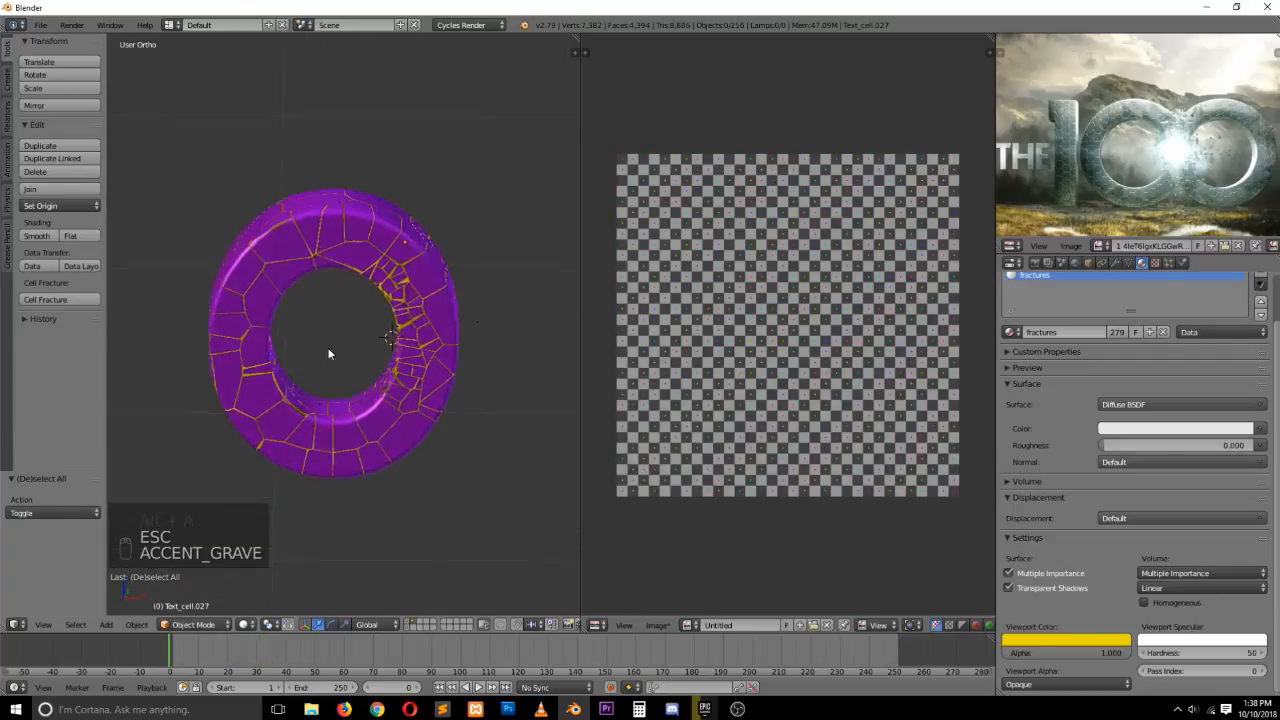
{"action": "key", "text": "KP_3"}
{"action": "key", "text": "KP_1"}
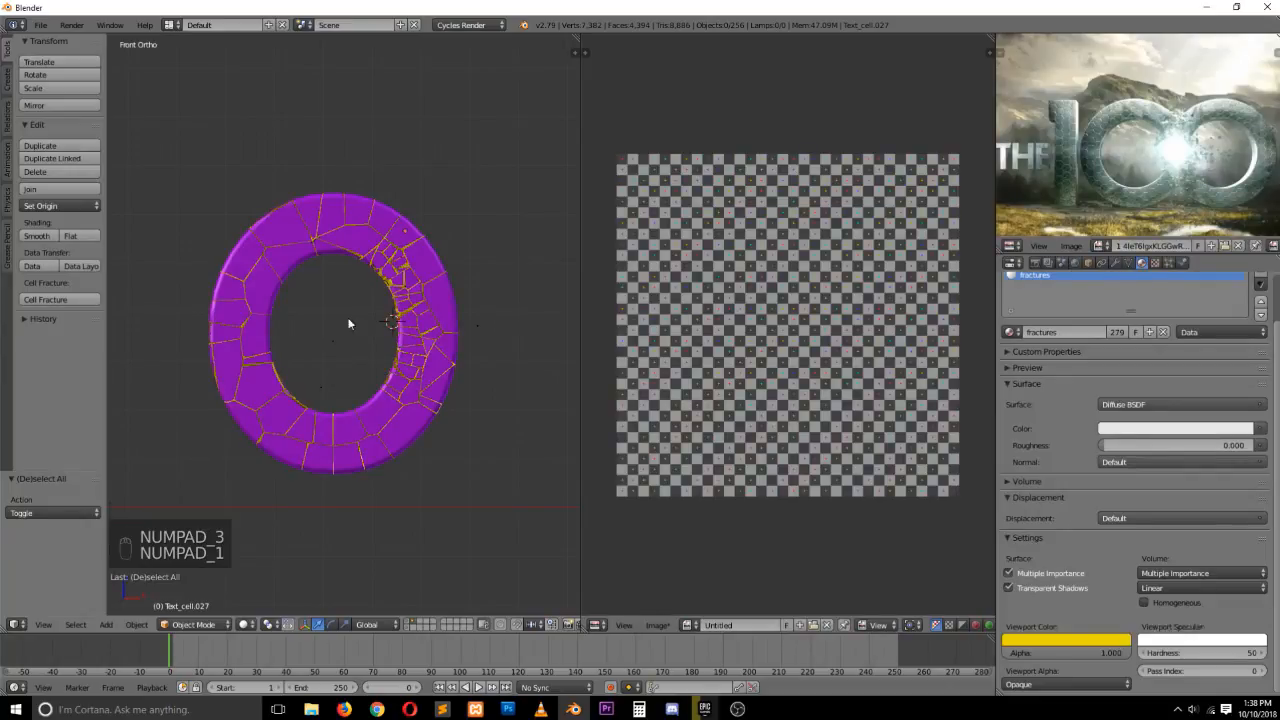
{"action": "key", "text": "b"}
{"action": "left_click_drag", "start_coordinate": [183, 176], "coordinate": [512, 544]}
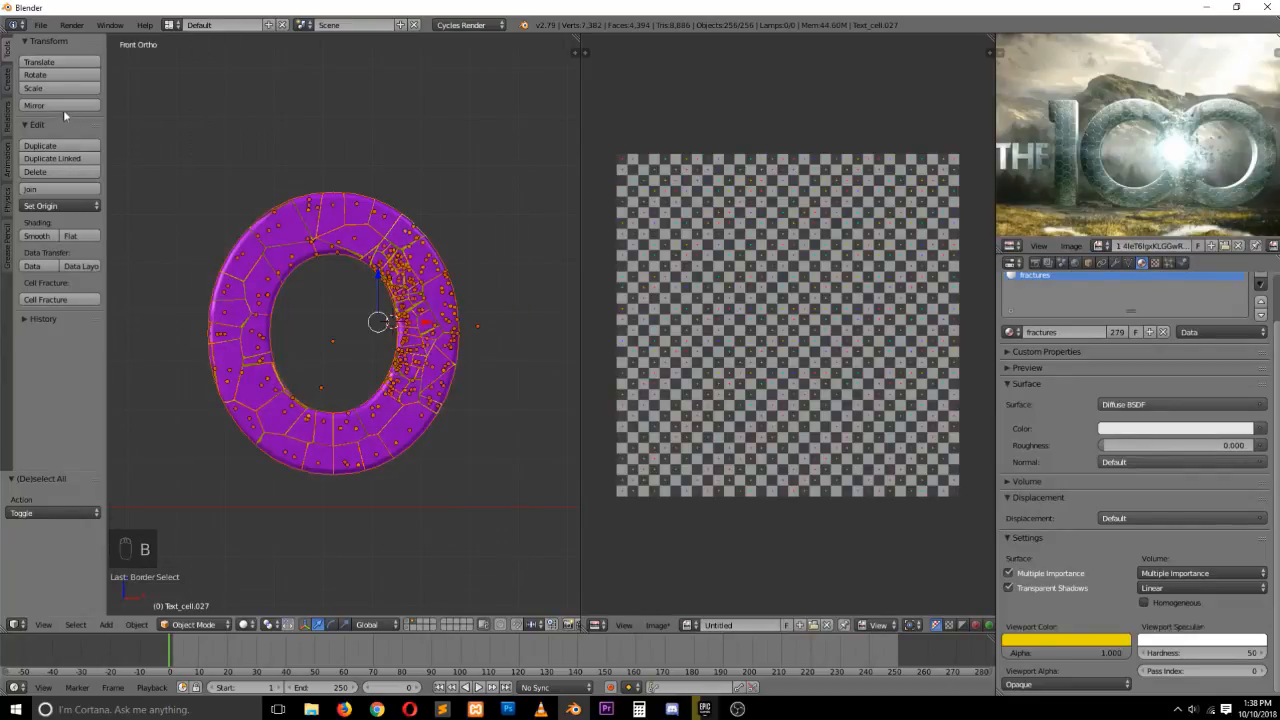
{"action": "left_click", "coordinate": [9, 209]}
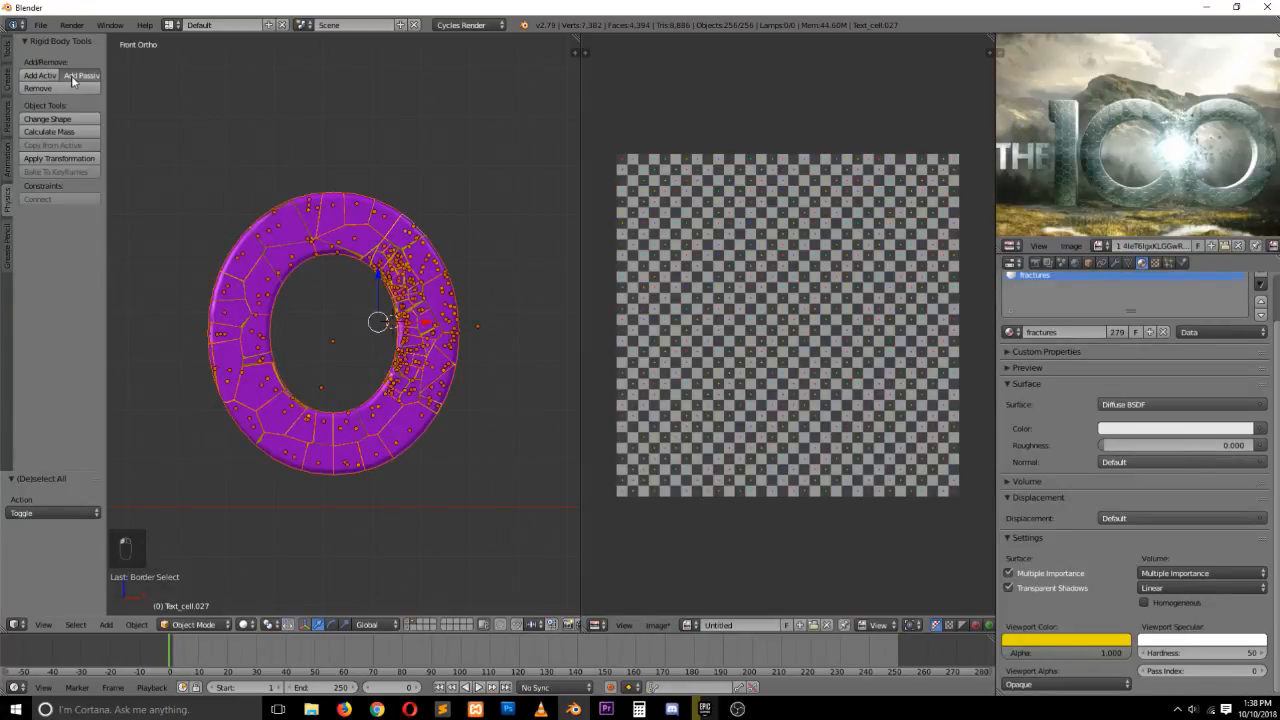
{"action": "left_click", "coordinate": [40, 76]}
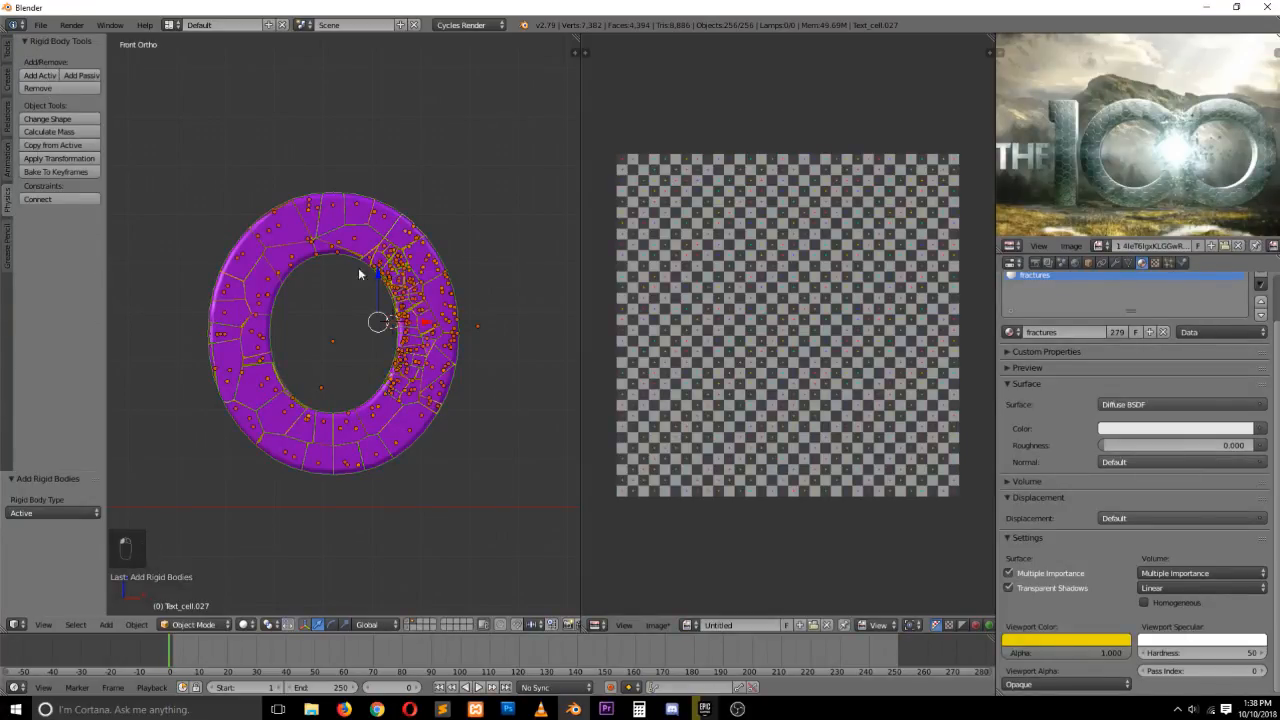
Play the rigid body simulation repeatedly to watch the fragments fall
{"action": "key", "text": "a"}
{"action": "key", "text": "alt+a"}
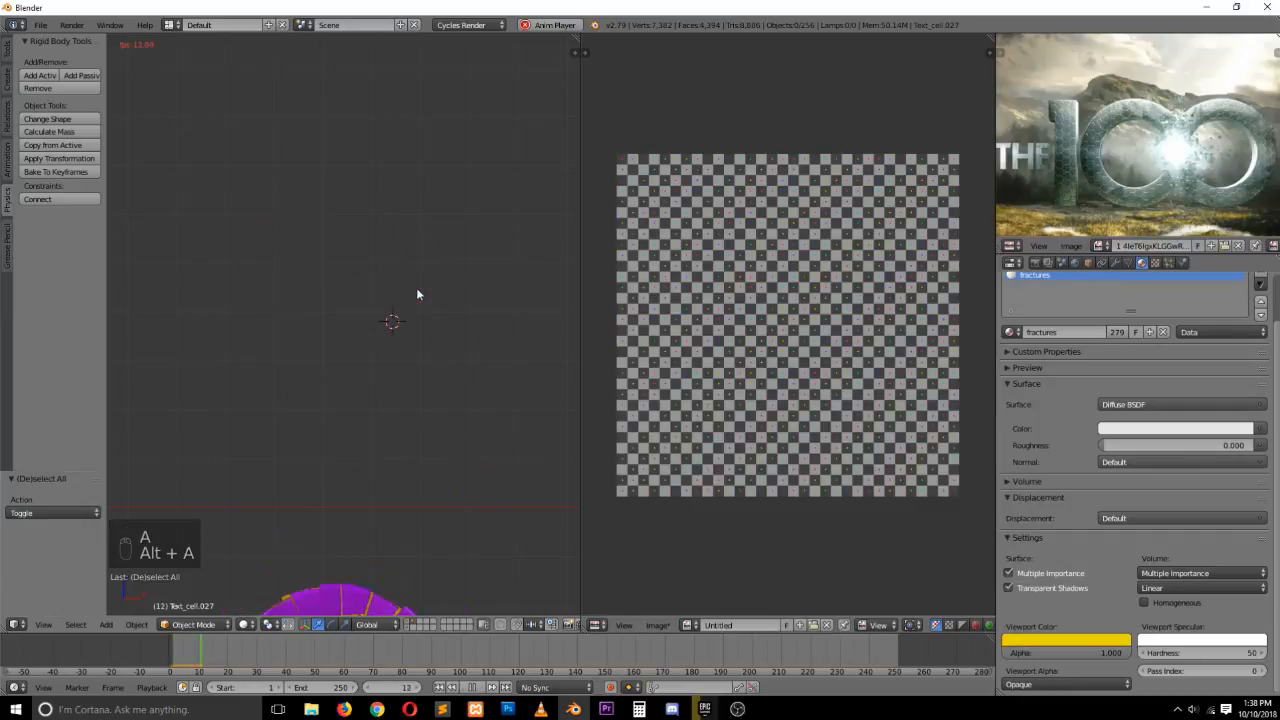
{"action": "key", "text": "Escape"}
{"action": "key", "text": "alt+a"}
{"action": "key", "text": "Escape"}
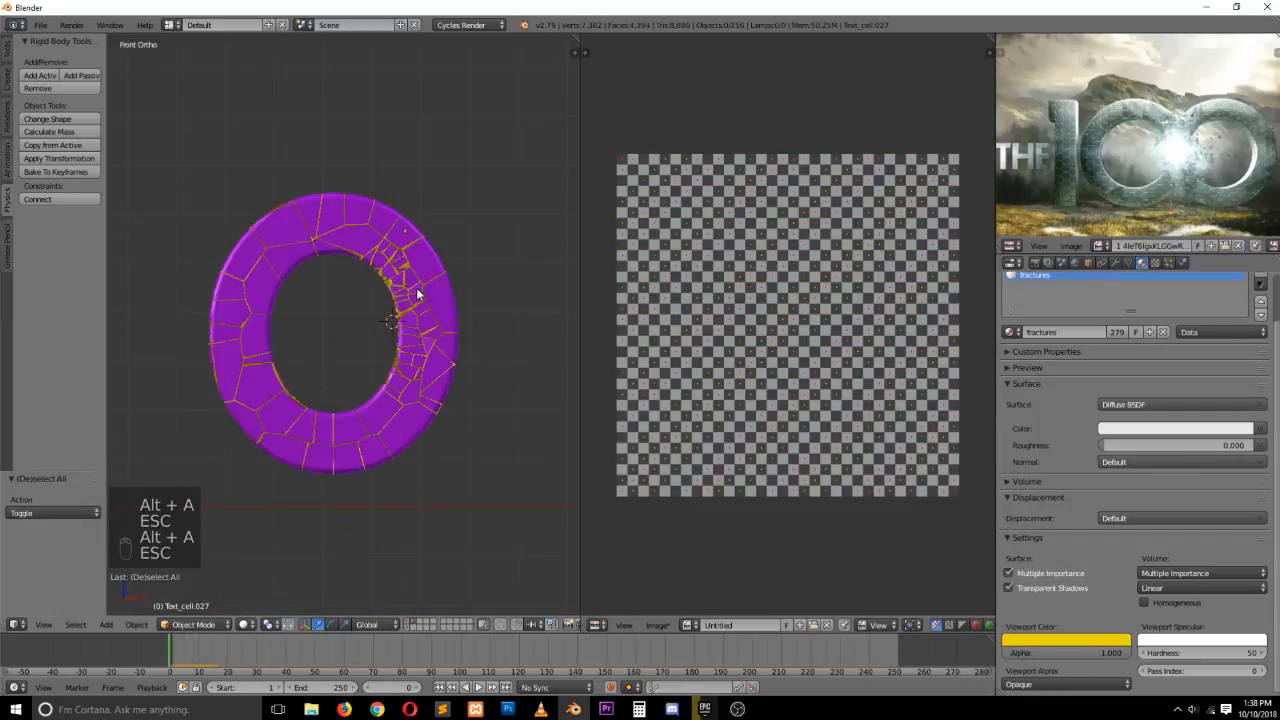
{"action": "key", "text": "alt+a"}
{"action": "key", "text": "Escape"}
{"action": "key", "text": "alt+a"}
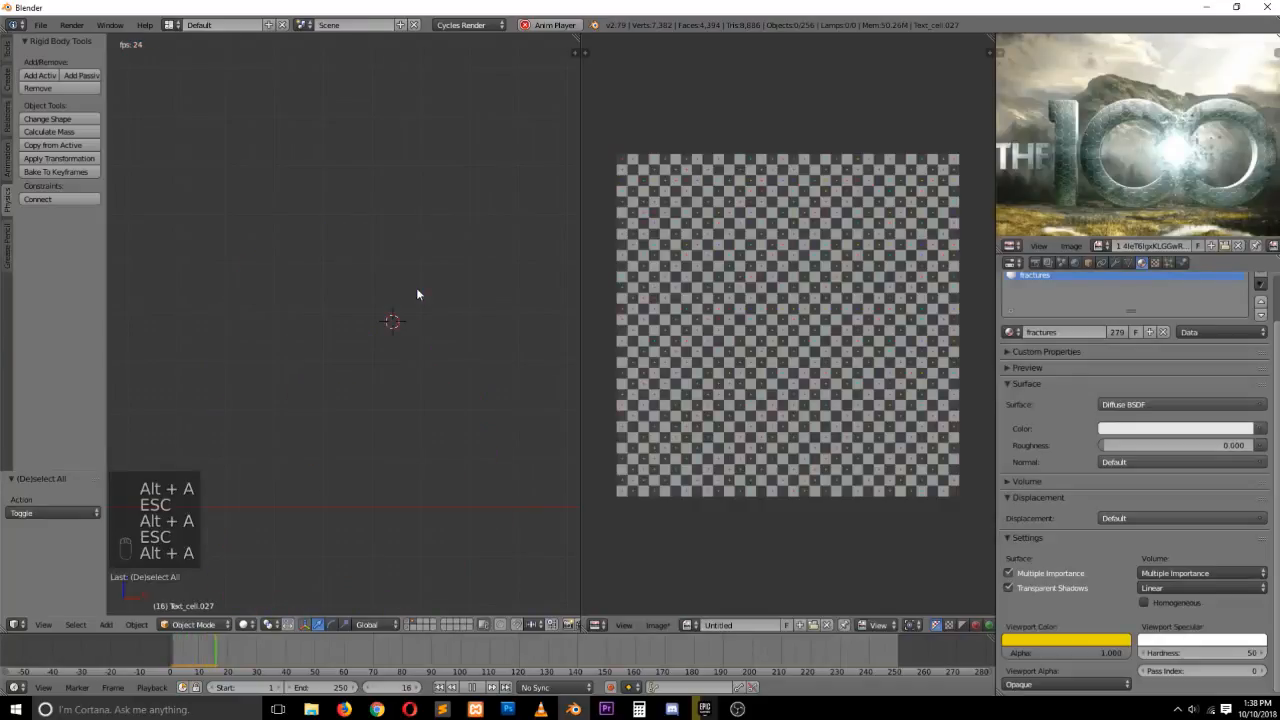
Stop playback and watch the reference "The 100" opening titles video in the browser before returning
{"action": "key", "text": "Escape"}
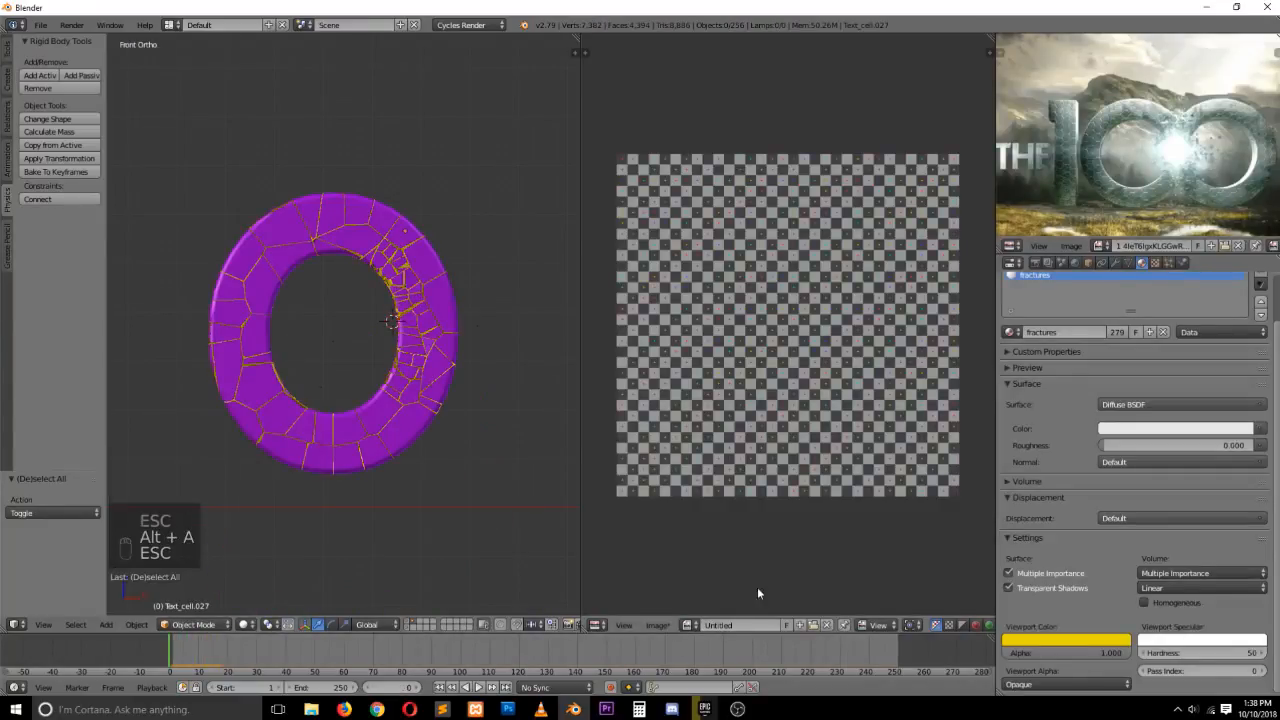
{"action": "left_click", "coordinate": [343, 709]}
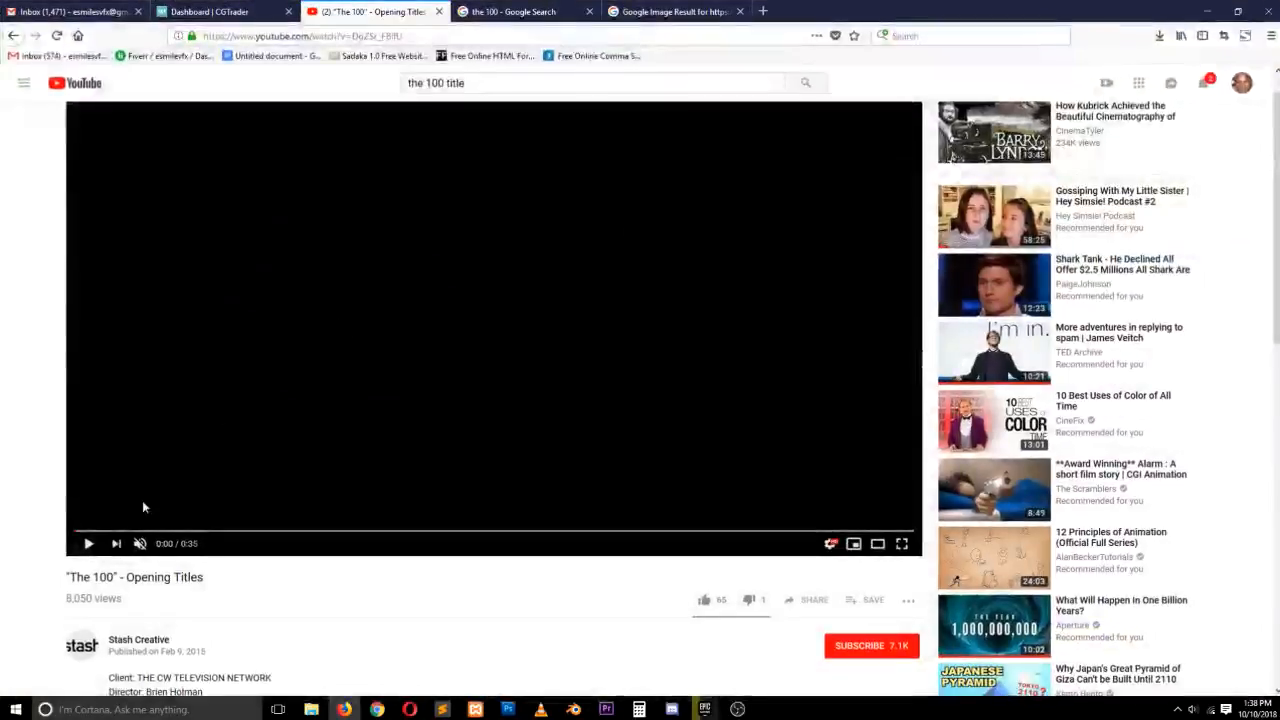
{"action": "left_click", "coordinate": [88, 543]}
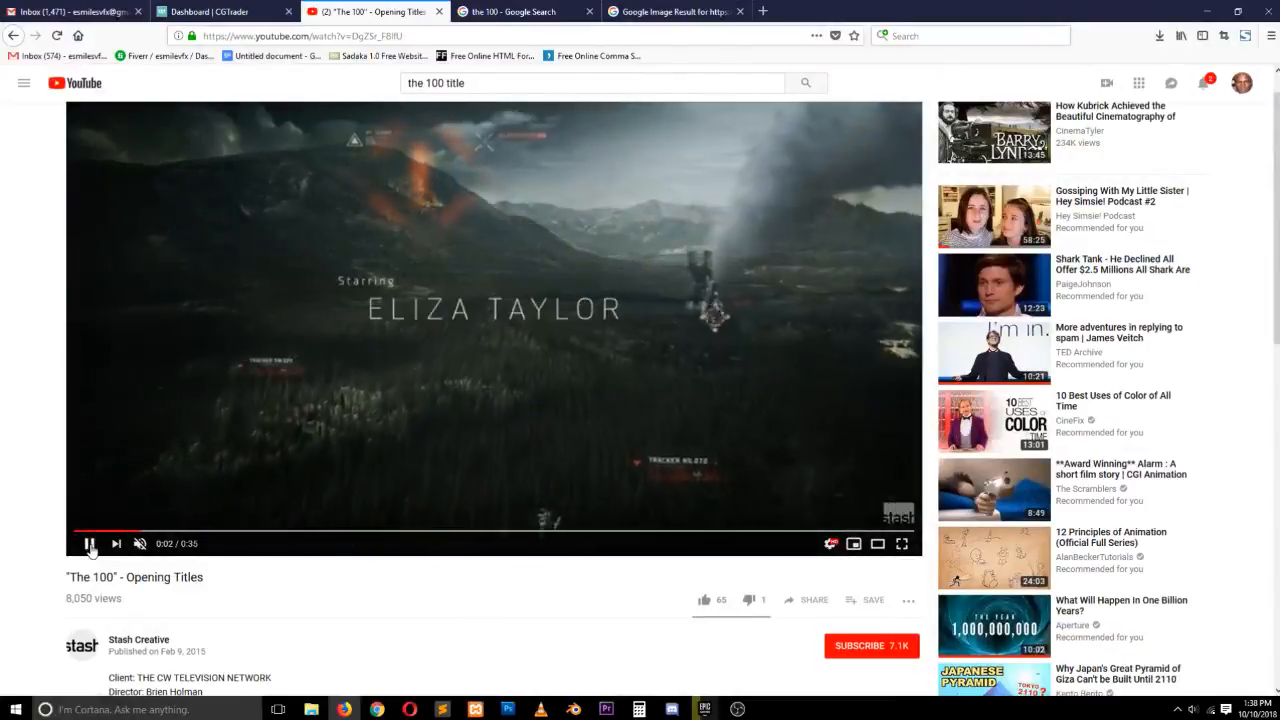
{"action": "left_click", "coordinate": [91, 543]}
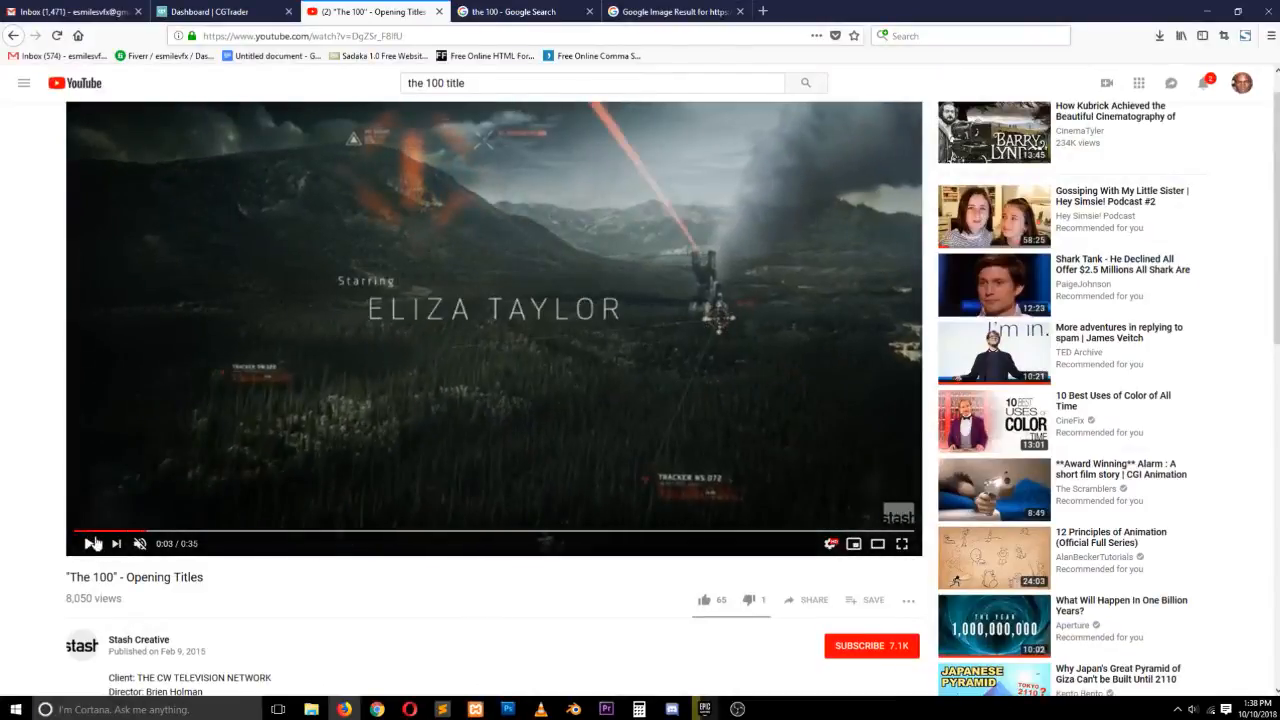
{"action": "left_click", "coordinate": [1208, 12]}
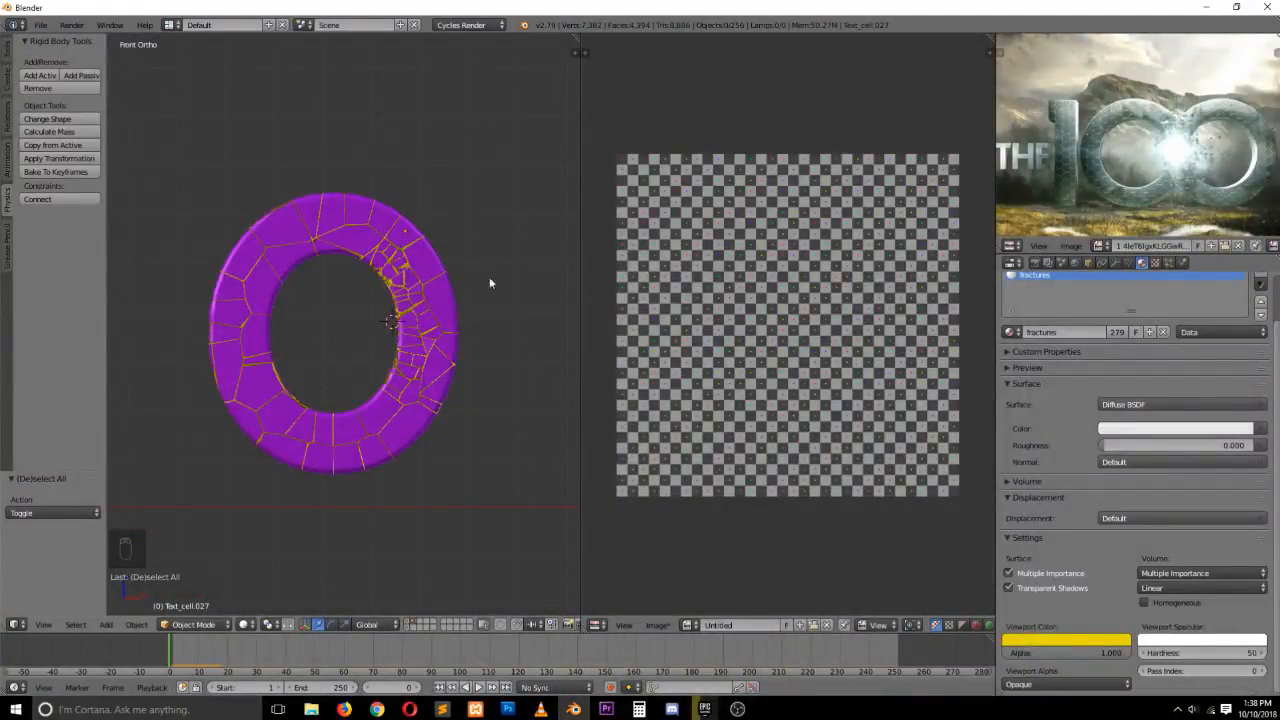
In the scene's rigid body field weights, set the gravity weight to 0
{"action": "left_click", "coordinate": [1061, 262]}
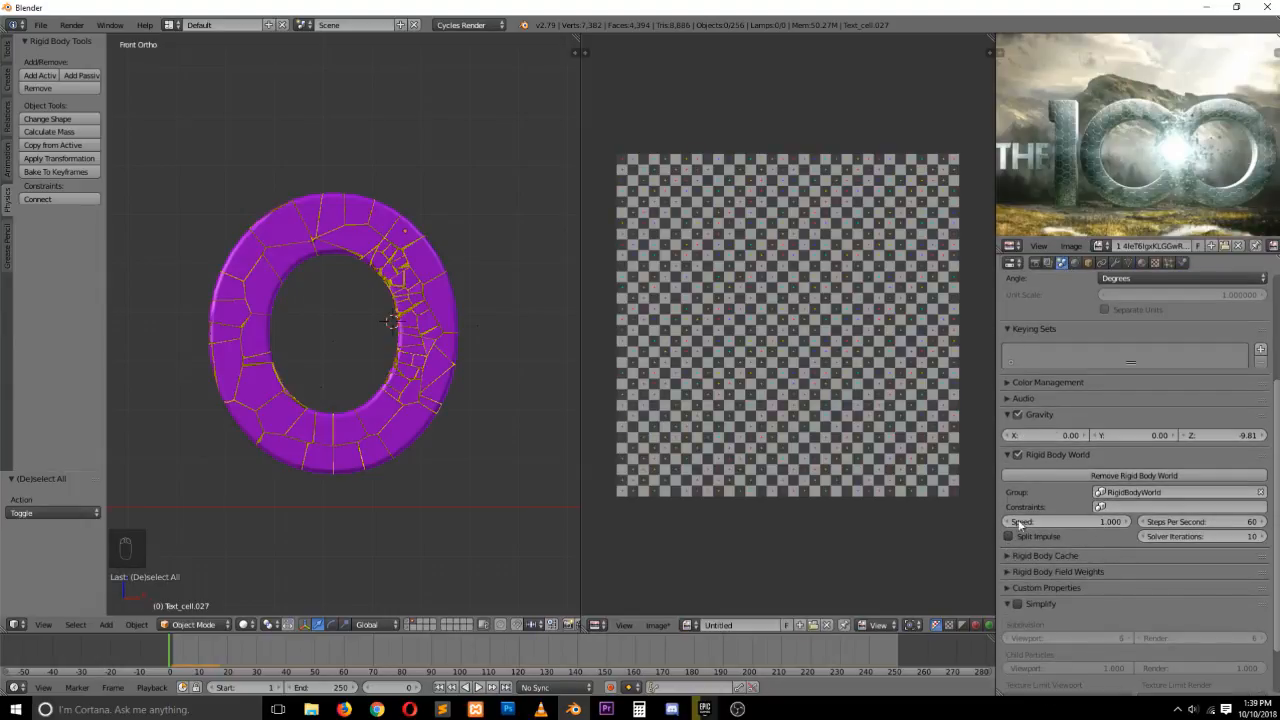
{"action": "scroll", "coordinate": [1019, 524], "scroll_direction": "up", "scroll_amount": 1}
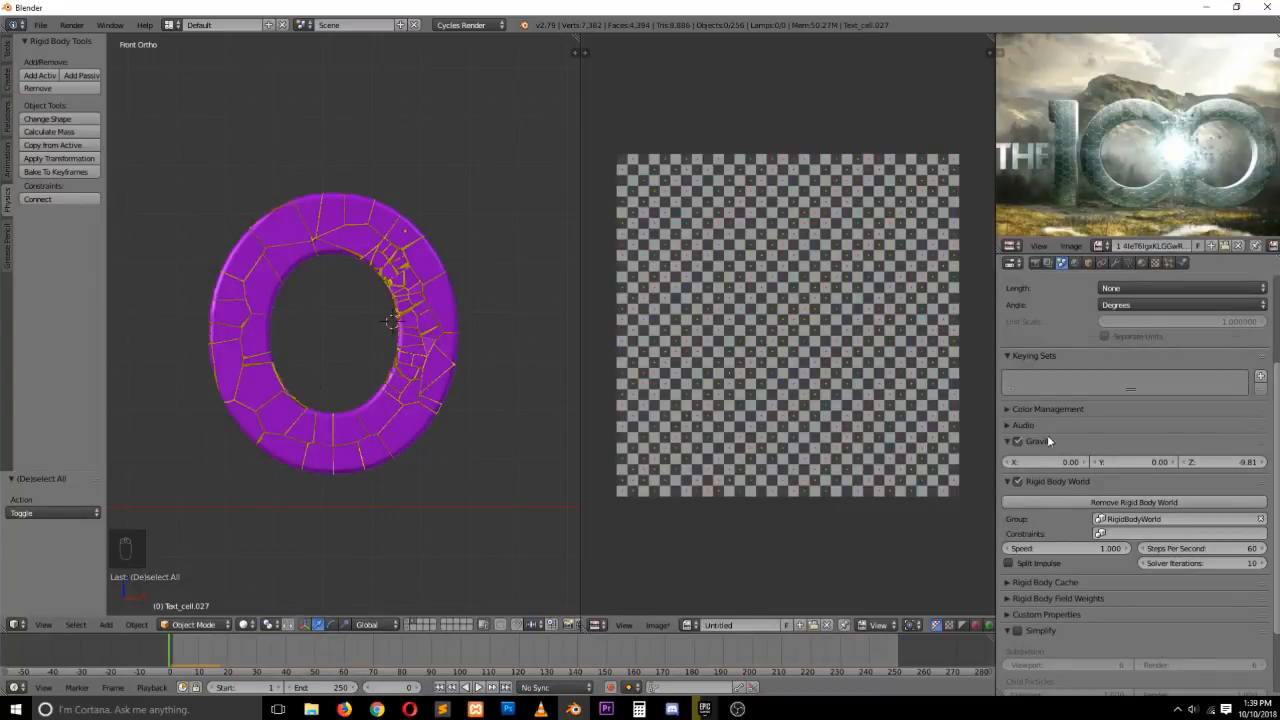
{"action": "scroll", "coordinate": [1055, 516], "scroll_direction": "down", "scroll_amount": 2}
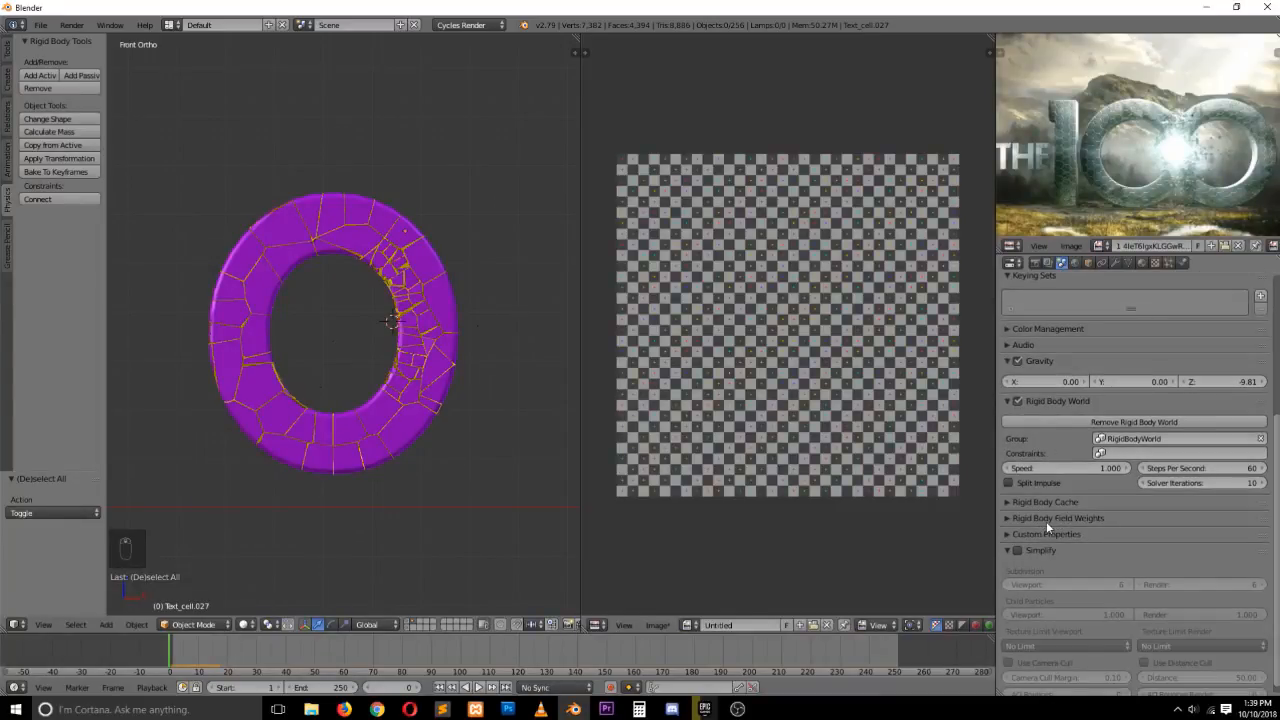
{"action": "left_click", "coordinate": [1046, 519]}
{"action": "scroll", "coordinate": [1093, 515], "scroll_direction": "down", "scroll_amount": 2}
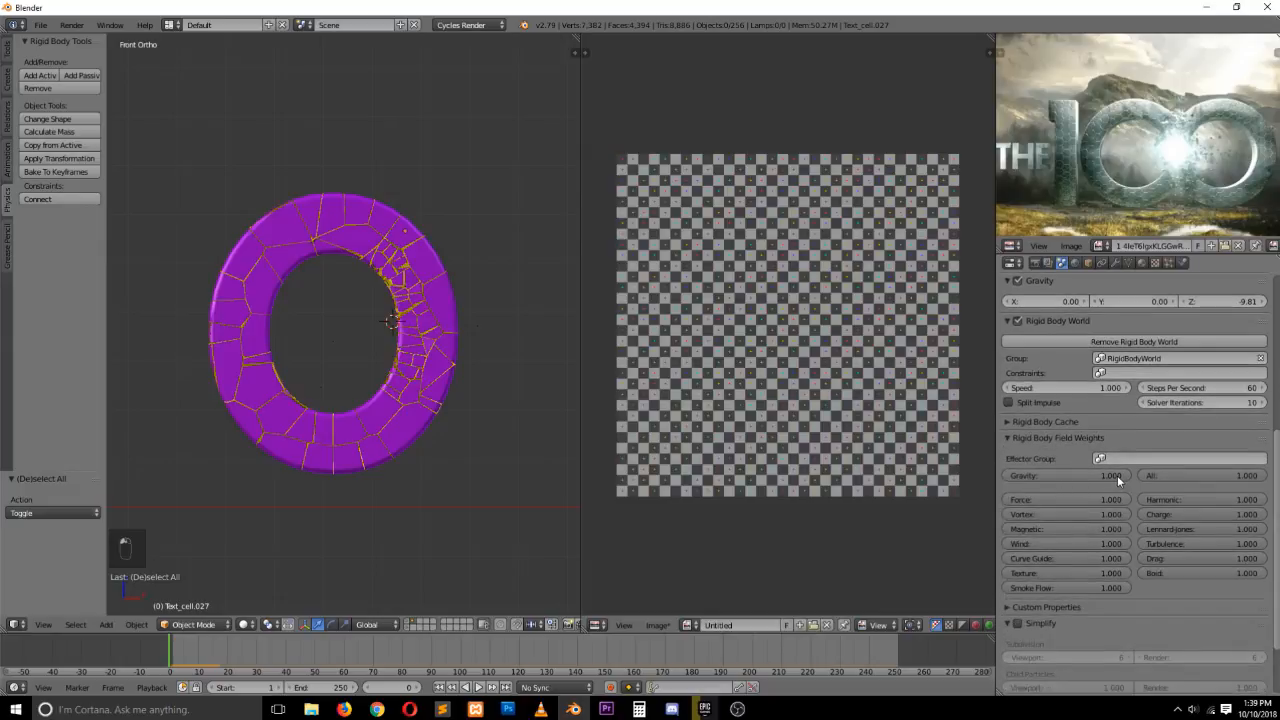
{"action": "left_click_drag", "start_coordinate": [1117, 476], "coordinate": [990, 476]}
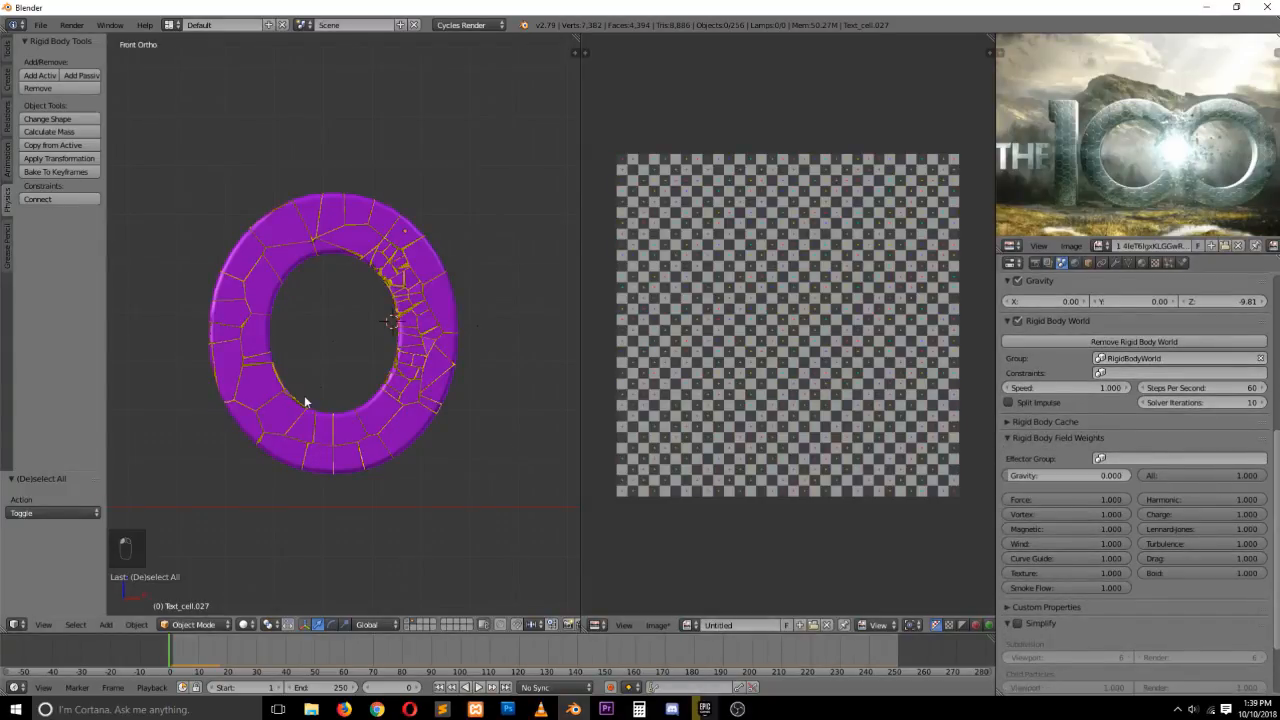
Place the 3D cursor to the left of the letter and play the simulation briefly
{"action": "left_click", "coordinate": [167, 357]}
{"action": "key", "text": "alt+a"}
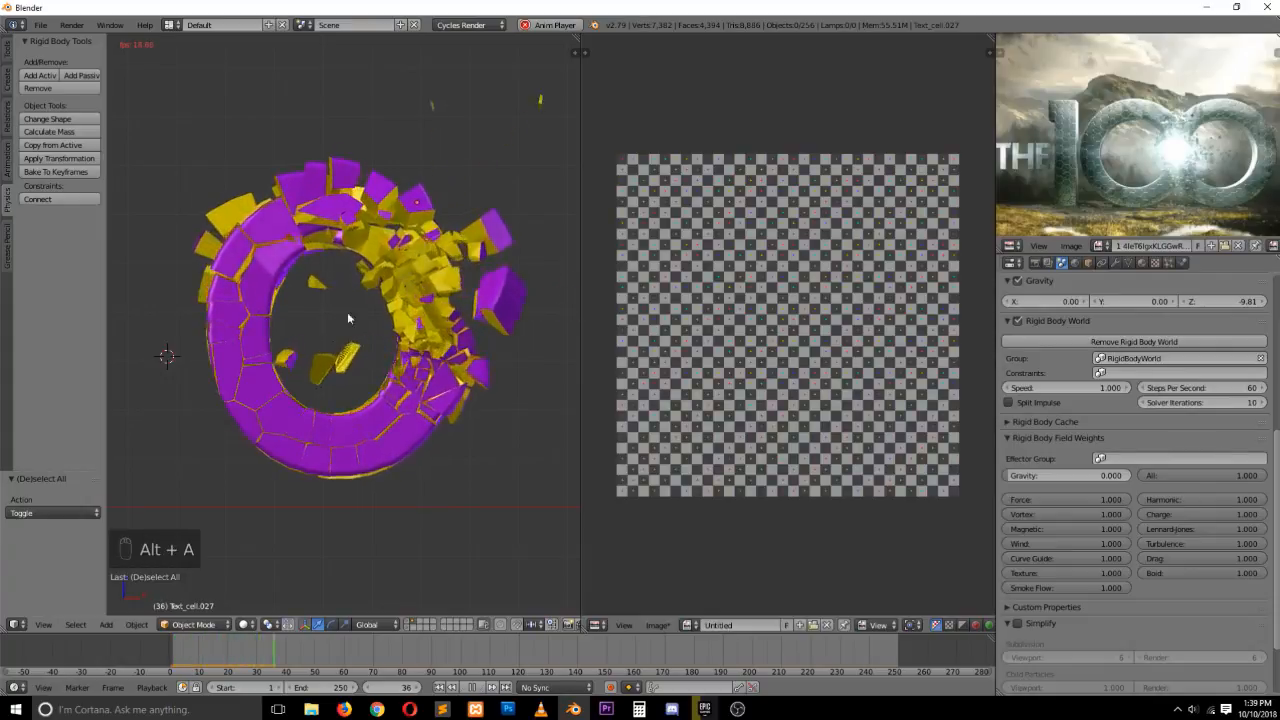
{"action": "key", "text": "Escape"}
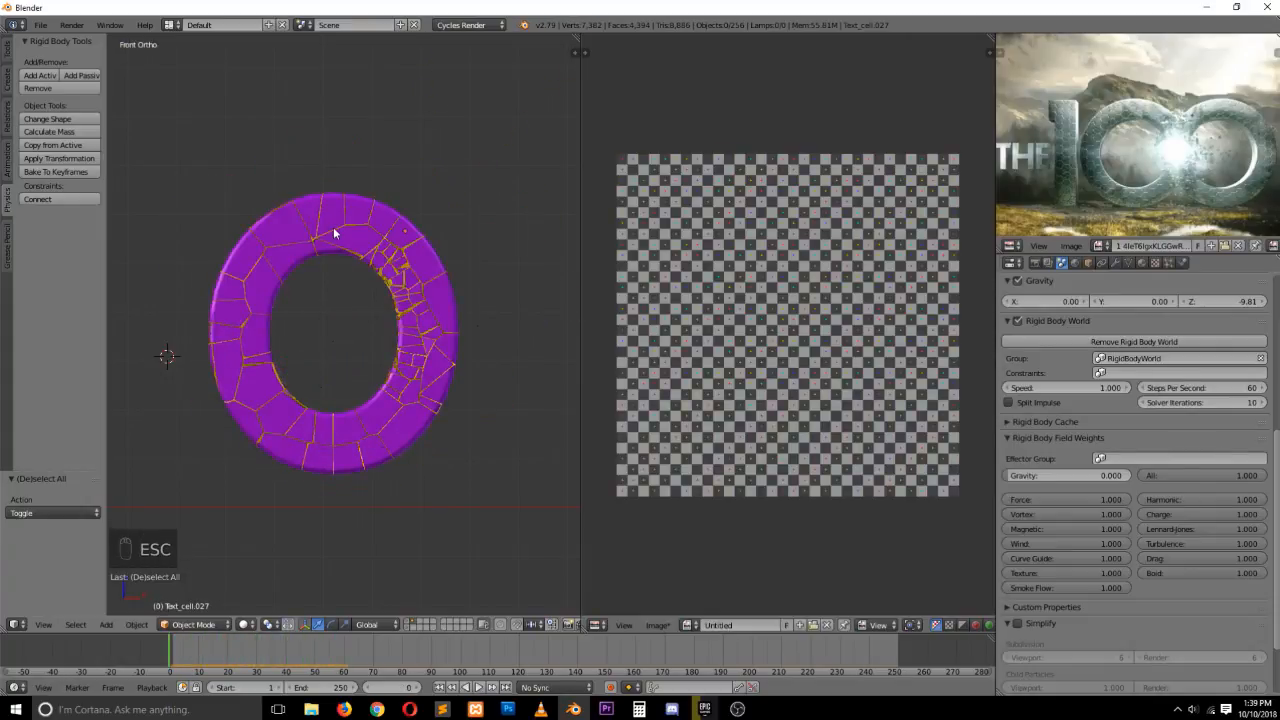
Box-select all fragments and enable Collision Margin with a margin of 0.001
{"action": "key", "text": "b"}
{"action": "left_click_drag", "start_coordinate": [193, 154], "coordinate": [451, 428]}
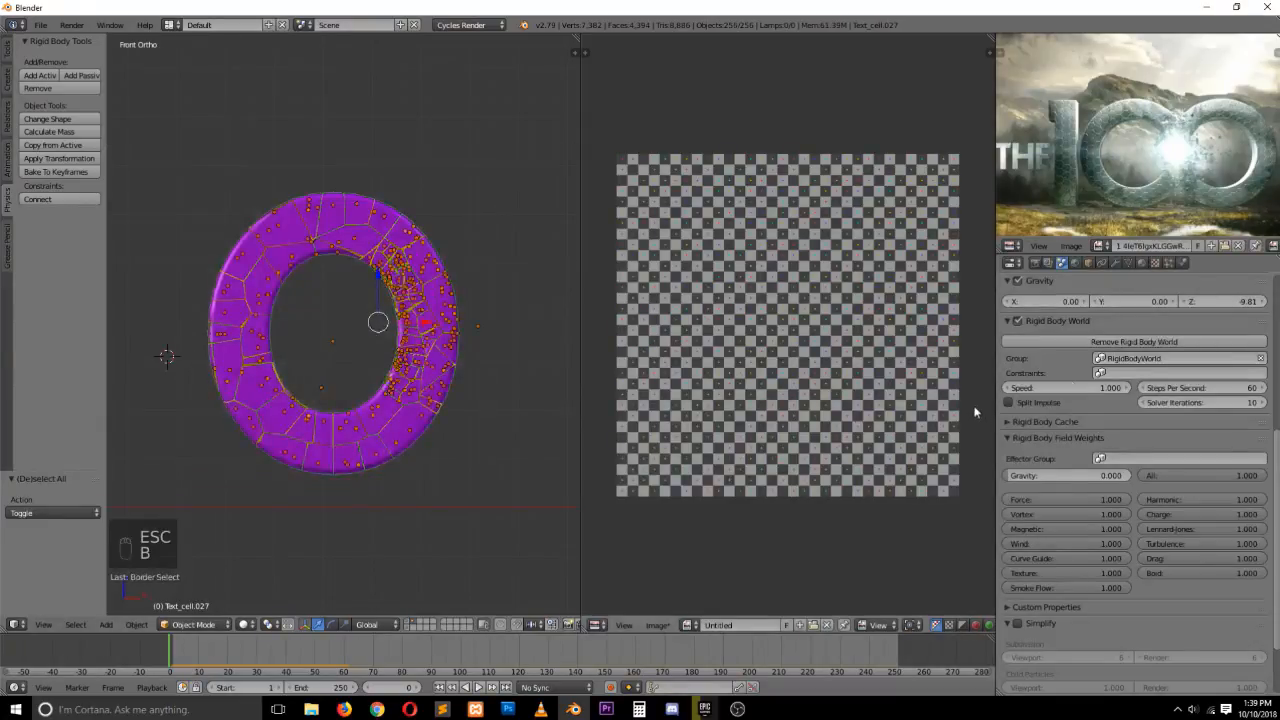
{"action": "left_click", "coordinate": [1182, 262]}
{"action": "scroll", "coordinate": [1083, 543], "scroll_direction": "down", "scroll_amount": 1}
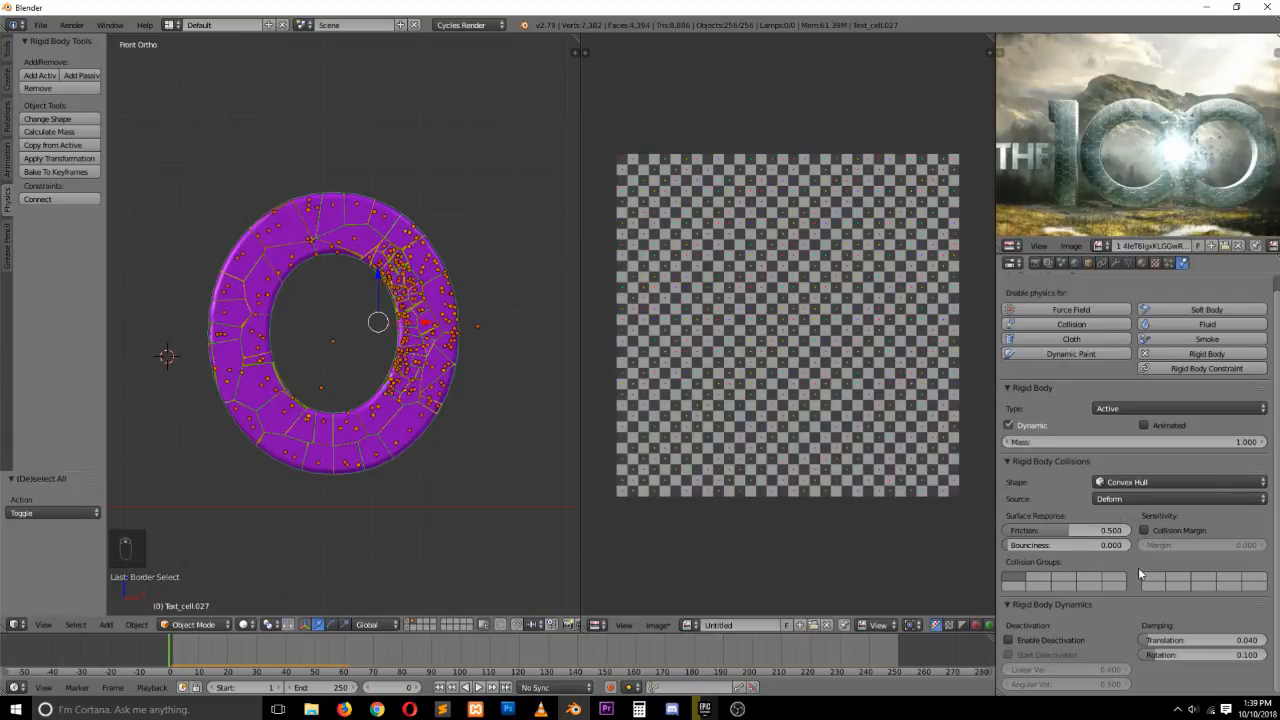
{"action": "left_click", "coordinate": [1145, 531]}
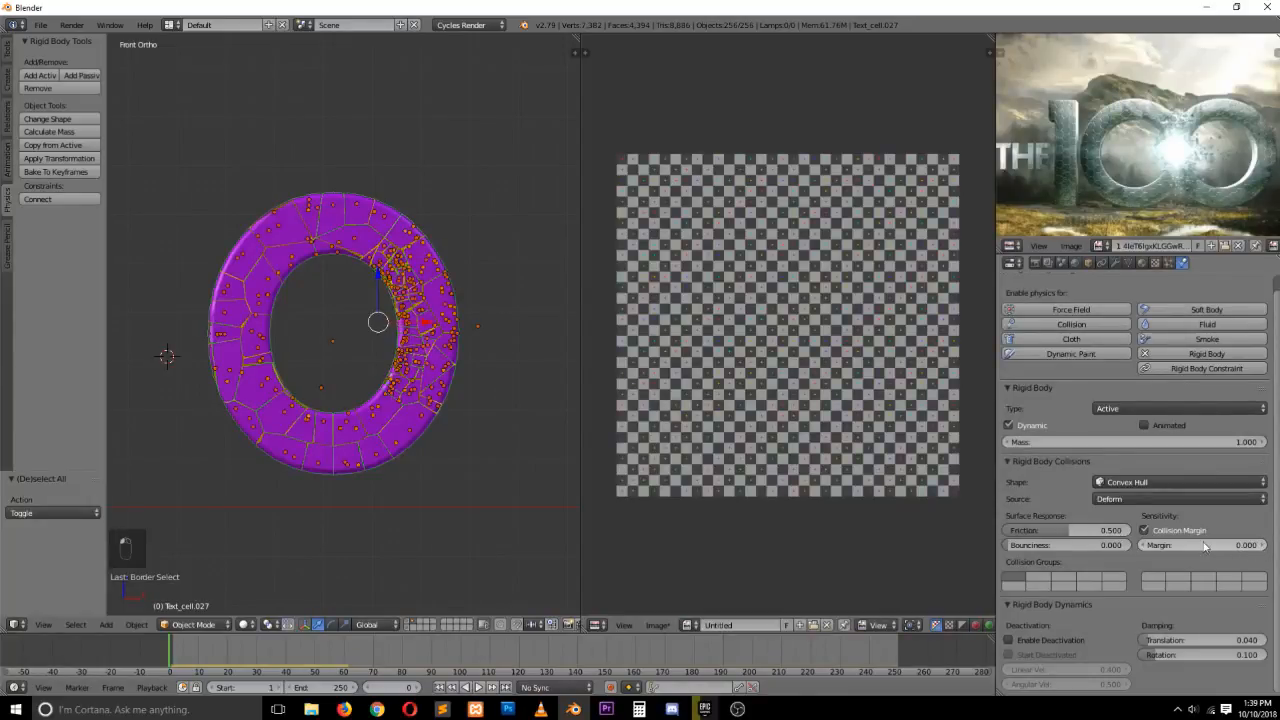
{"action": "left_click_drag", "start_coordinate": [1205, 546], "coordinate": [1208, 546]}
Set the collision margin to 0 and test it by playing the simulation
{"action": "key", "text": "alt+a"}
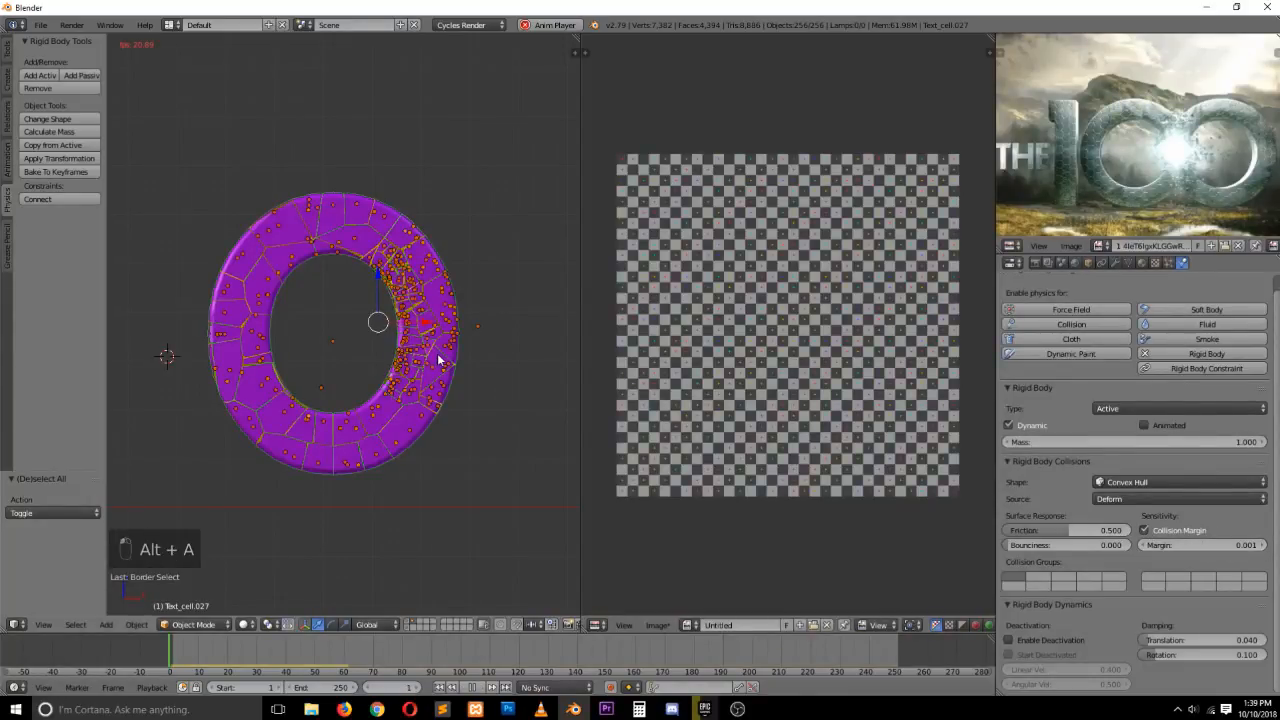
{"action": "key", "text": "Escape"}
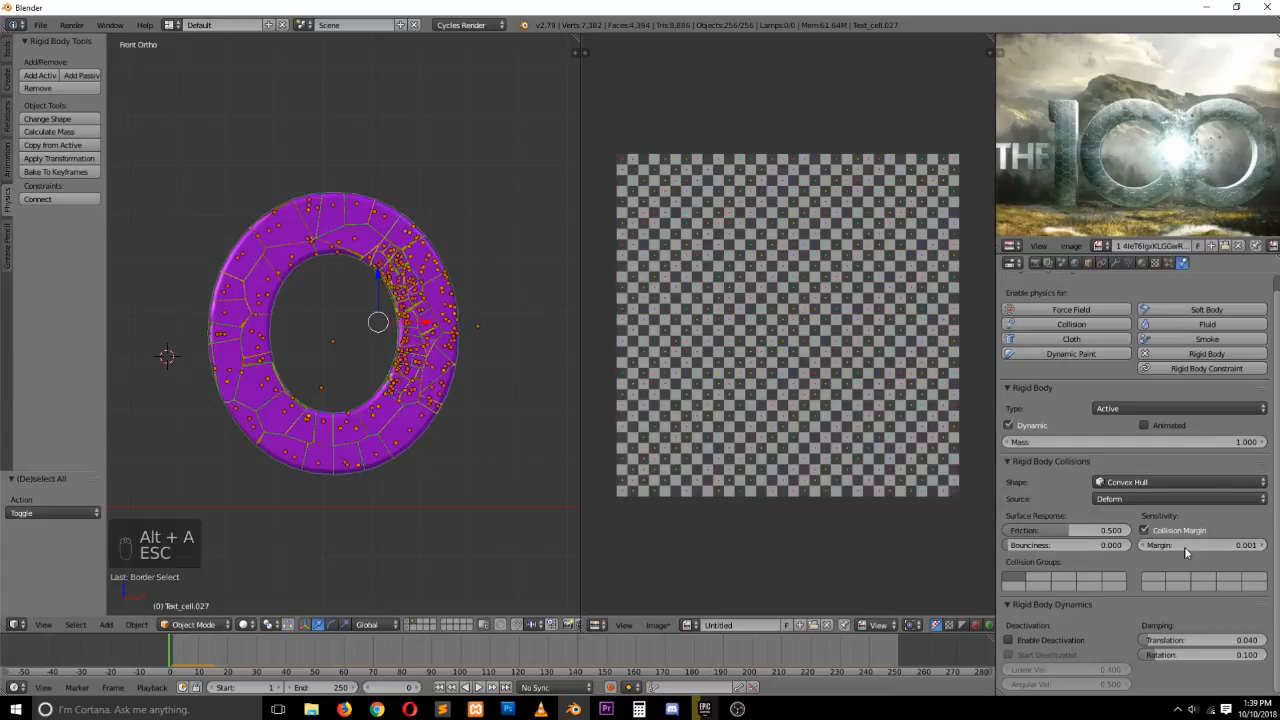
{"action": "left_click", "coordinate": [1147, 546]}
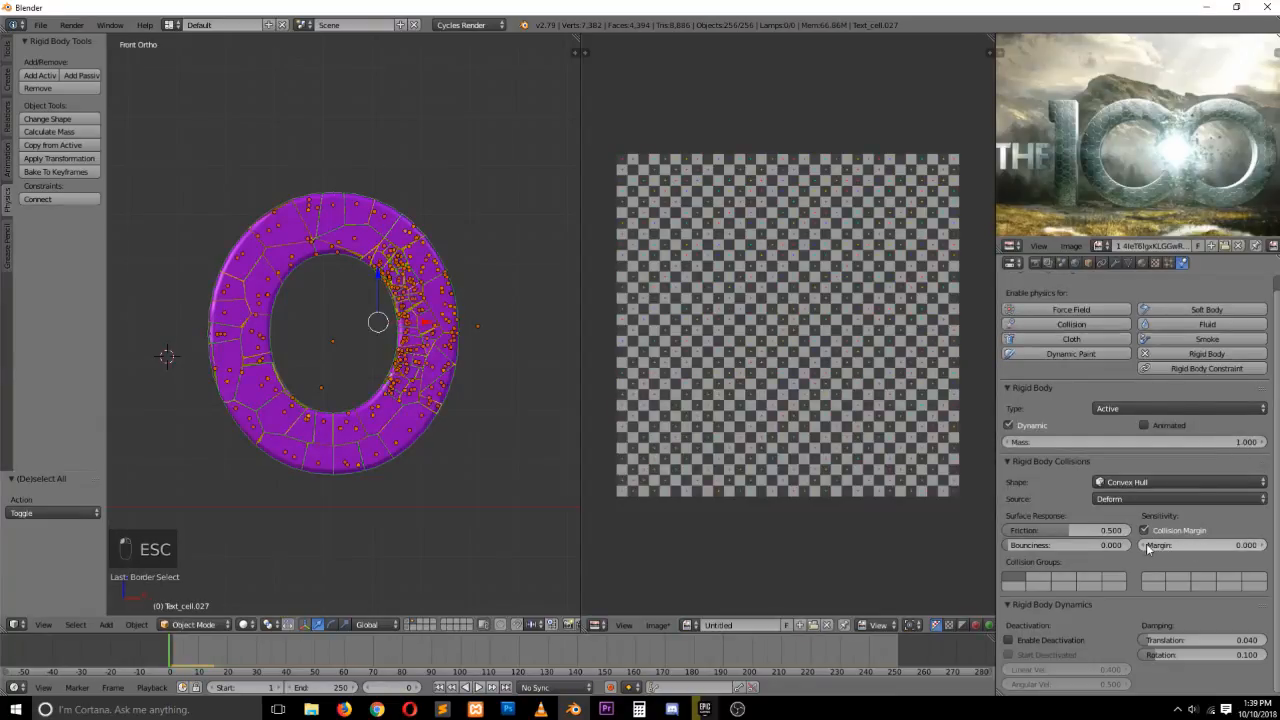
{"action": "key", "text": "alt+a"}
{"action": "key", "text": "Escape"}
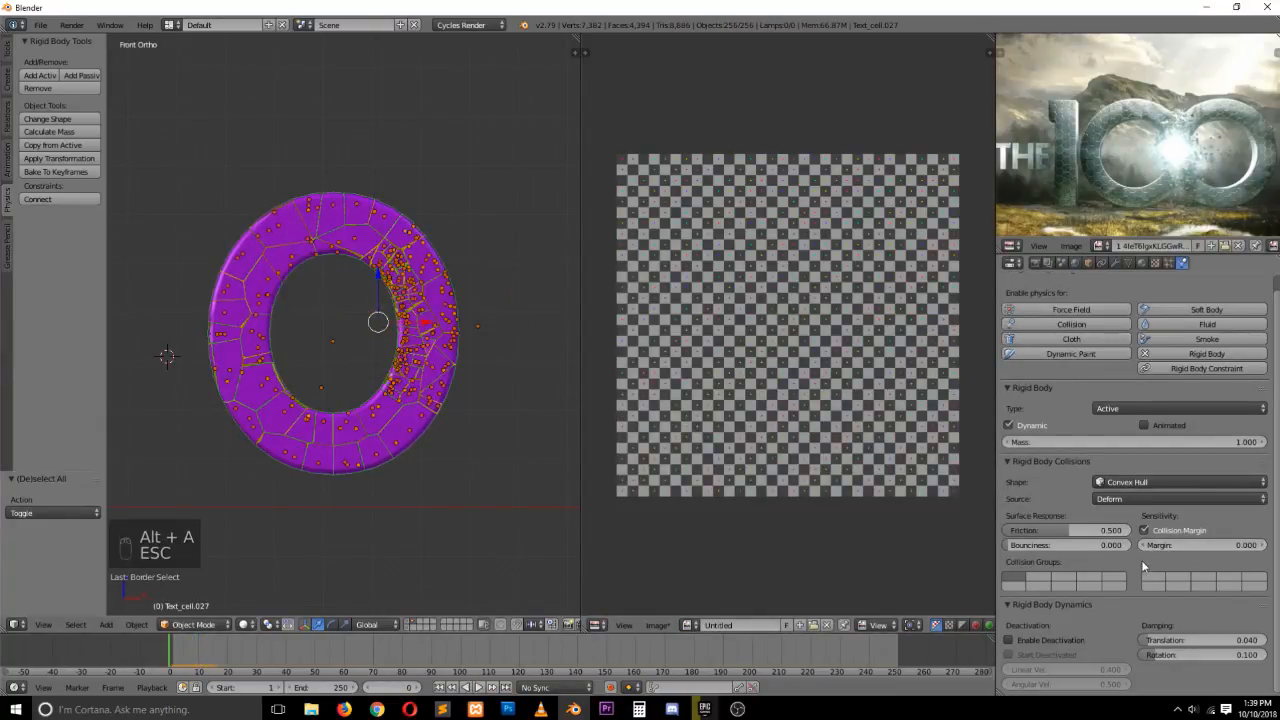
Change the collision shape to Mesh and copy the rigid body settings from the active fragment to all selected
{"action": "left_click", "coordinate": [1130, 483]}
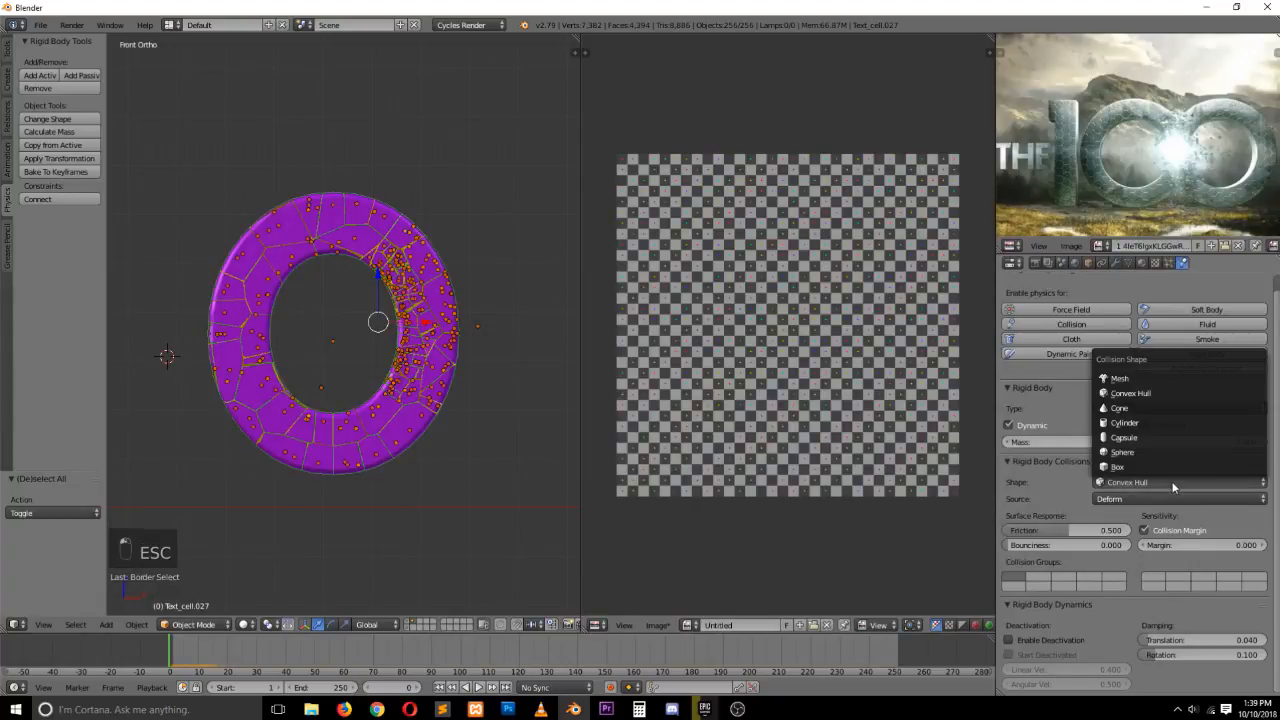
{"action": "left_click", "coordinate": [1102, 483]}
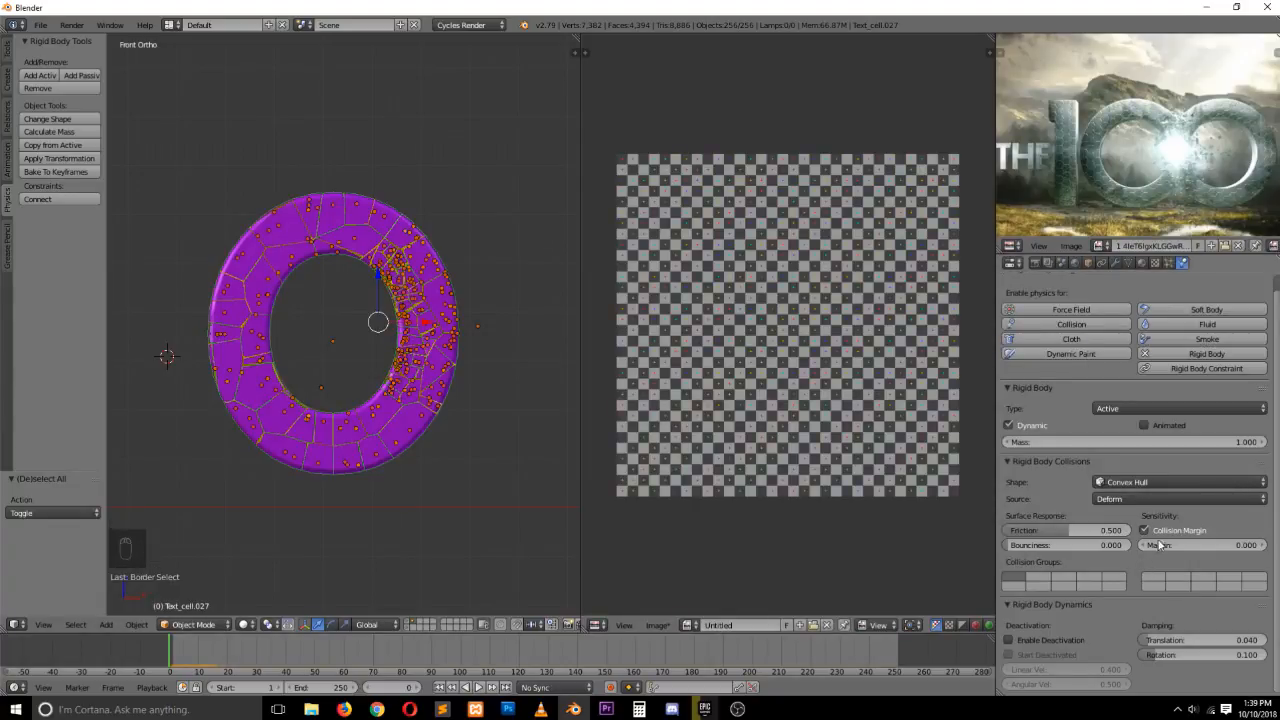
{"action": "left_click", "coordinate": [1130, 482]}
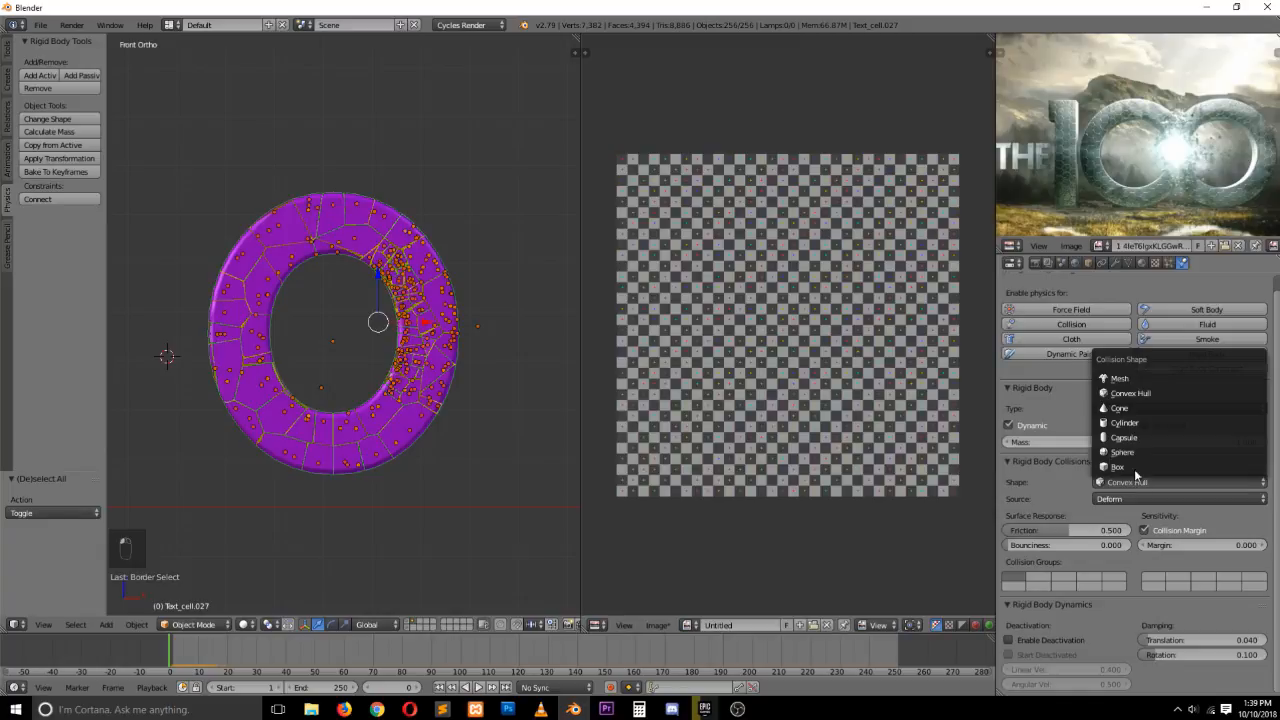
{"action": "left_click", "coordinate": [1120, 378]}
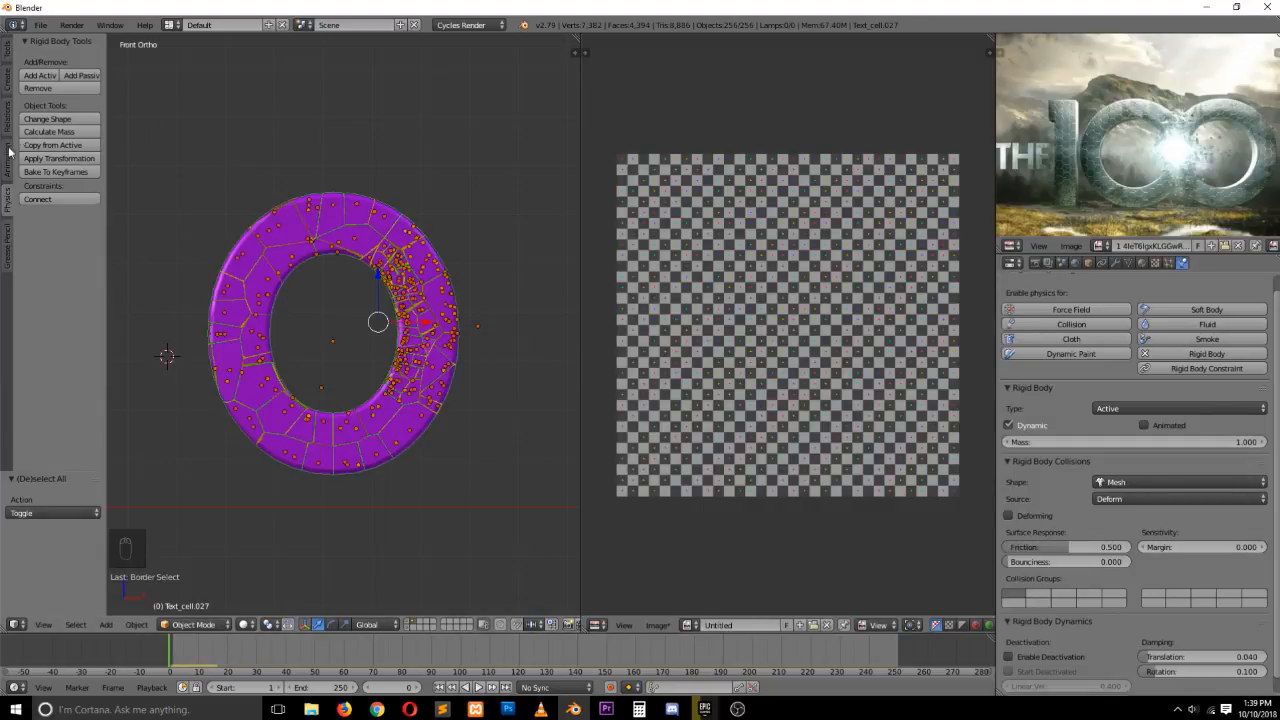
{"action": "left_click", "coordinate": [70, 146]}
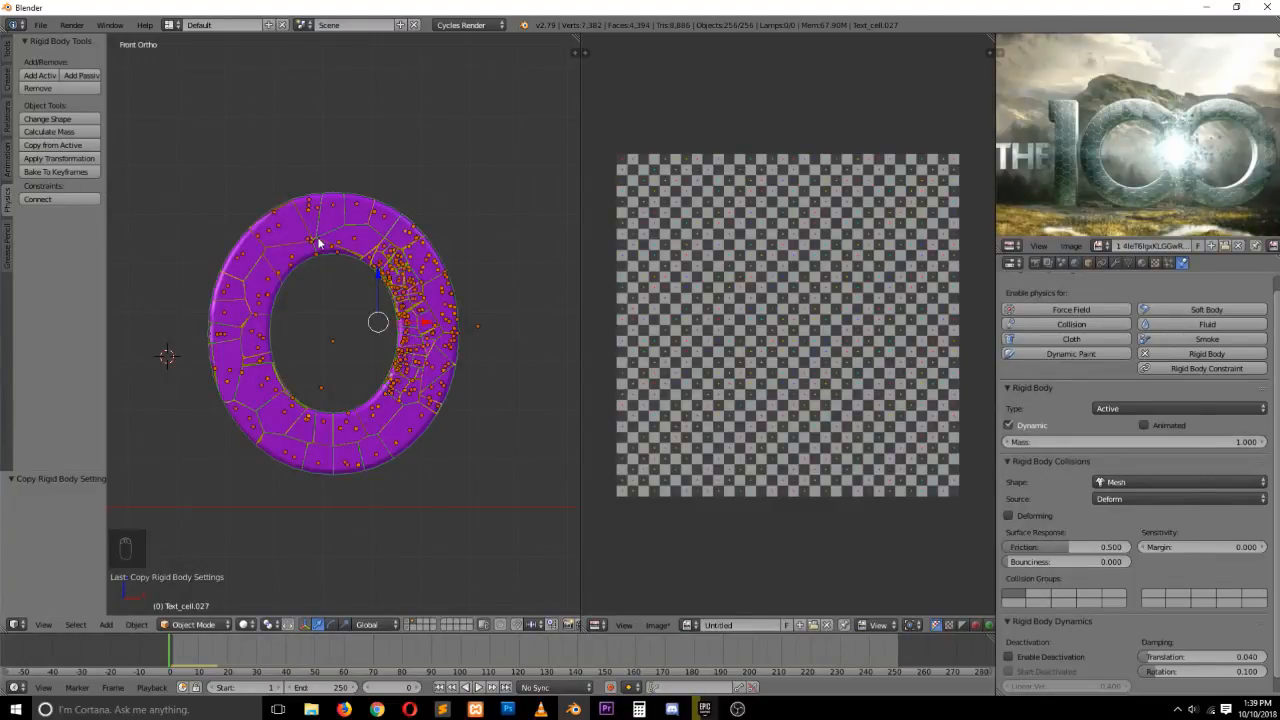
Deselect everything and play the simulation to check the fragments
{"action": "key", "text": "a"}
{"action": "key", "text": "alt+a"}
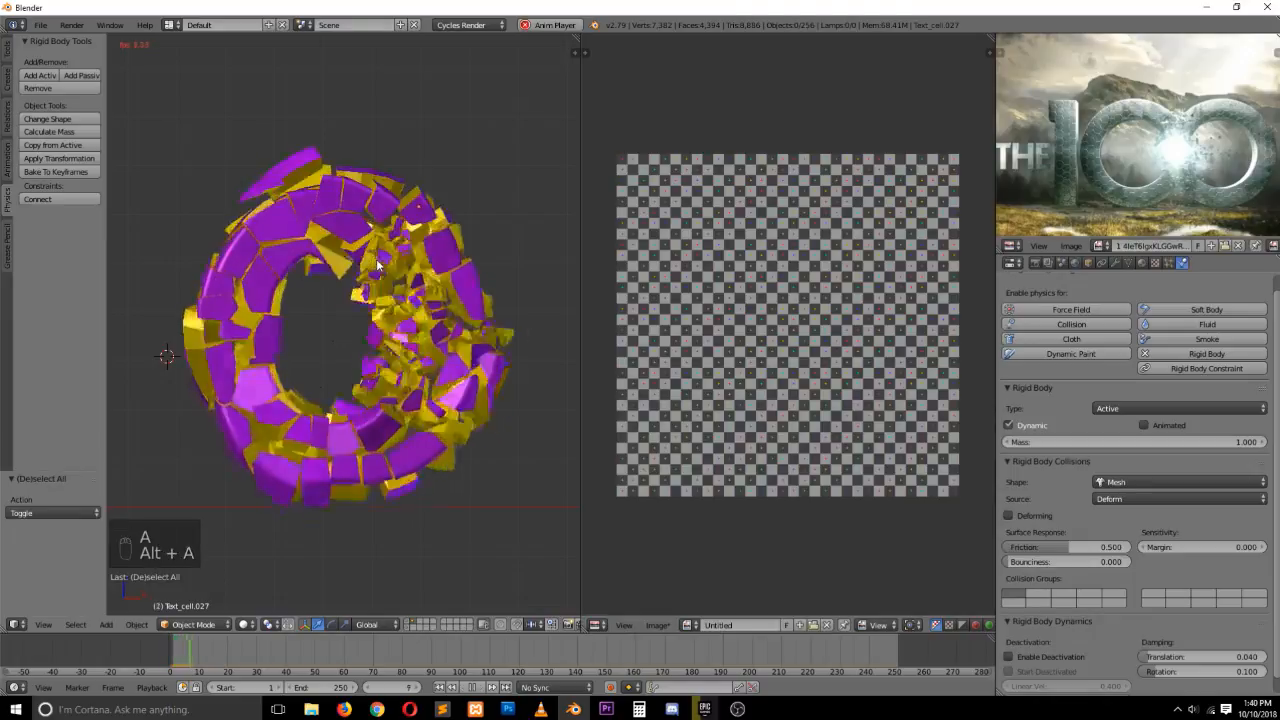
{"action": "key", "text": "Escape"}
Select a single fragment and set its collision margin to 0.001
{"action": "right_click", "coordinate": [445, 298]}
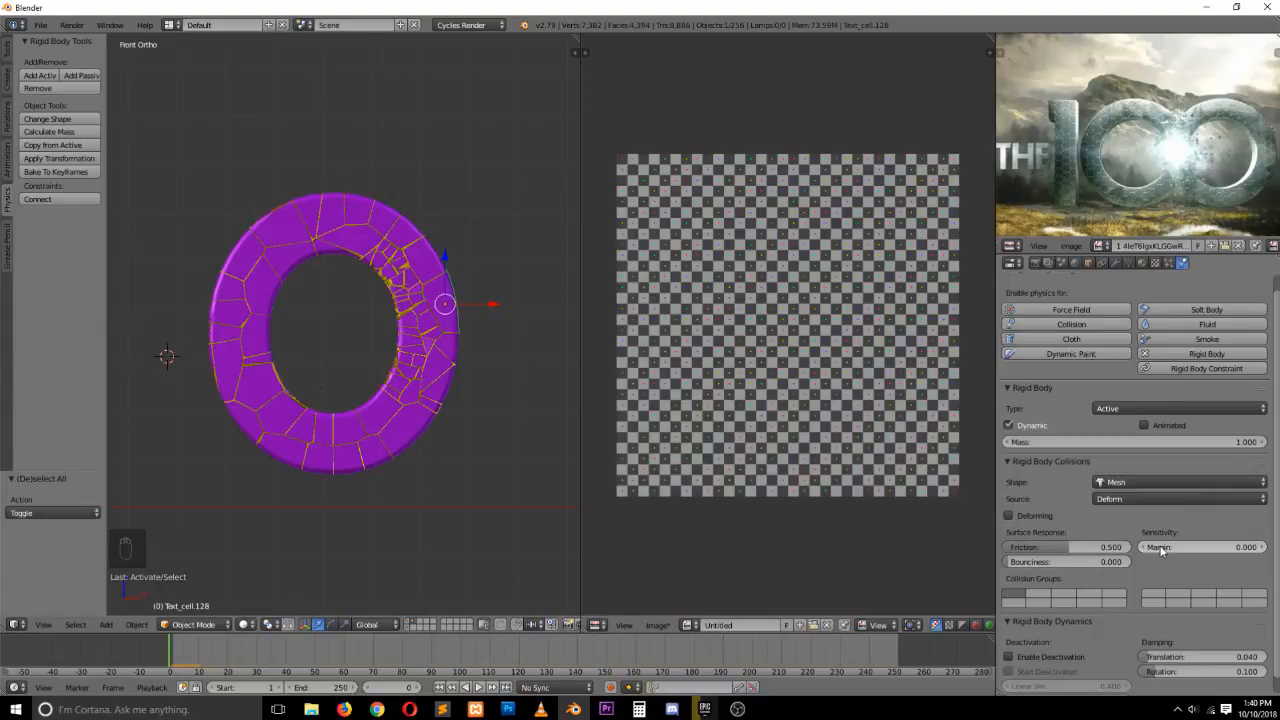
{"action": "left_click", "coordinate": [1220, 552]}
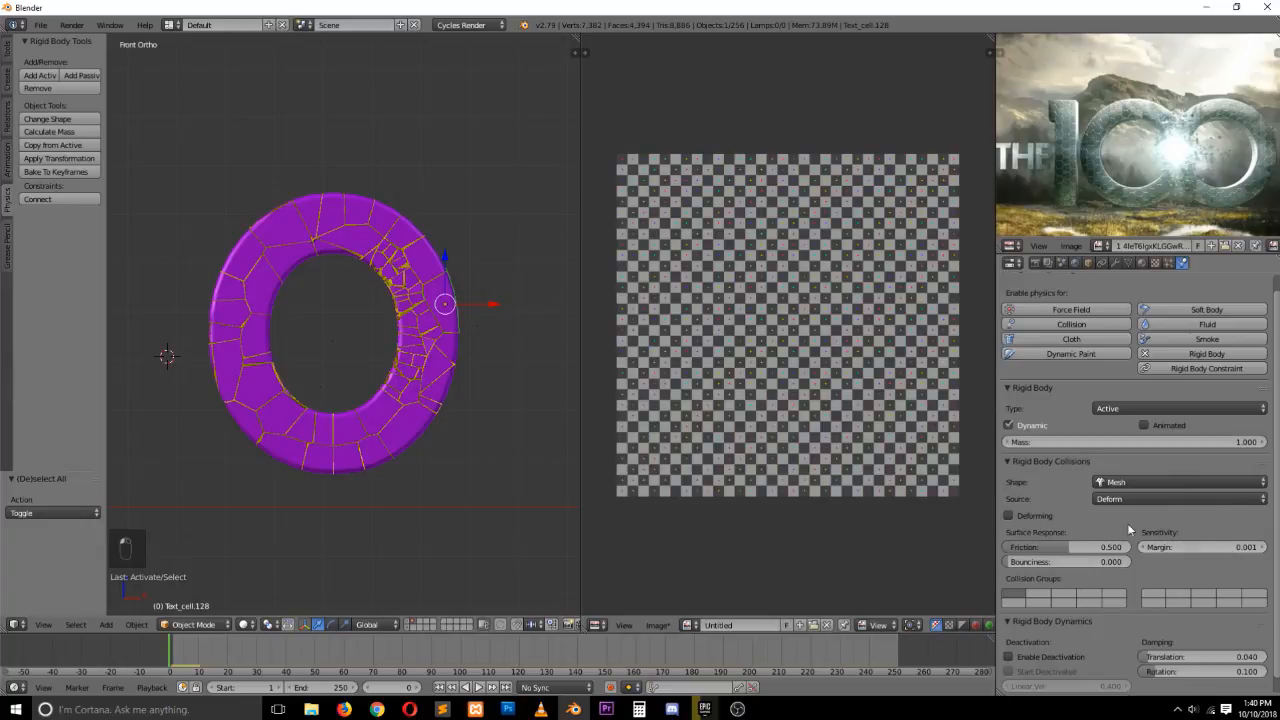
{"action": "scroll", "coordinate": [1164, 566], "scroll_direction": "down", "scroll_amount": 1}
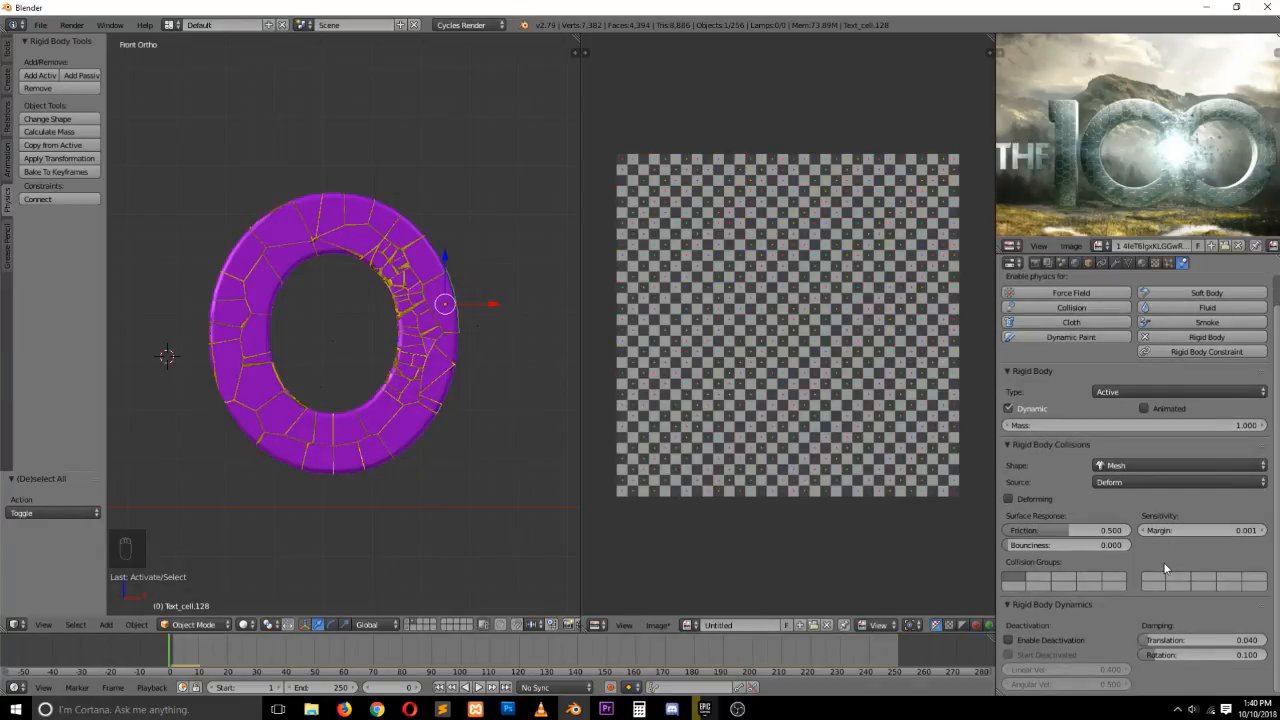
{"action": "scroll", "coordinate": [1164, 566], "scroll_direction": "up", "scroll_amount": 1}
{"action": "scroll", "coordinate": [1165, 570], "scroll_direction": "down", "scroll_amount": 1}
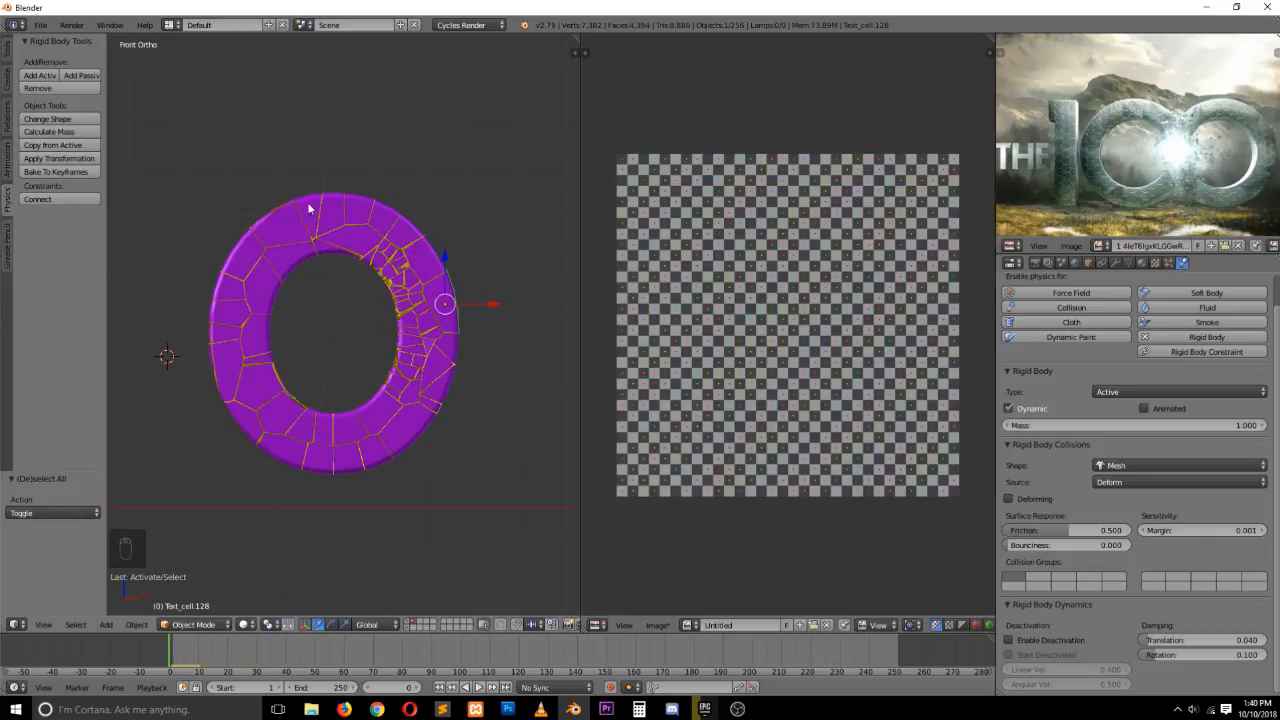
Box-select every fragment in wireframe view, including hidden ones, and make one fragment active
{"action": "key", "text": "b"}
{"action": "middle_click_drag", "start_coordinate": [189, 135], "coordinate": [580, 588]}
{"action": "key", "text": "z"}
{"action": "key", "text": "n"}
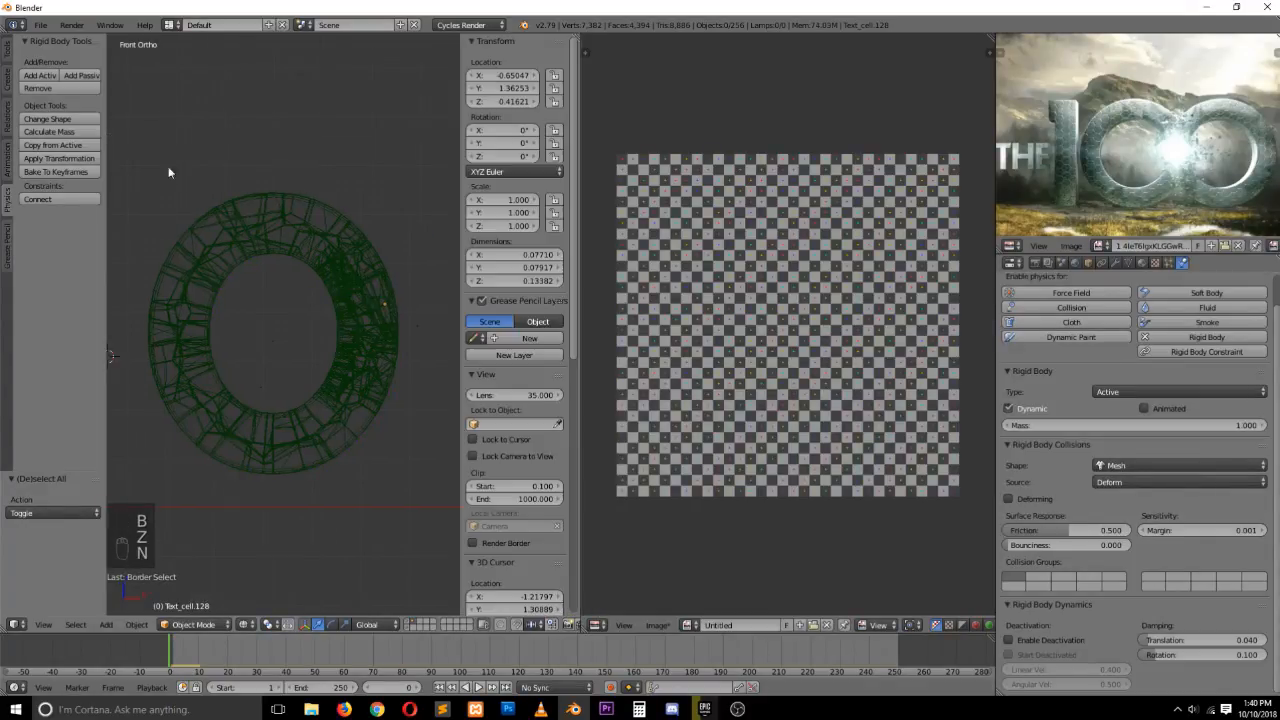
{"action": "key", "text": "n"}
{"action": "key", "text": "b"}
{"action": "left_click_drag", "start_coordinate": [209, 150], "coordinate": [517, 509]}
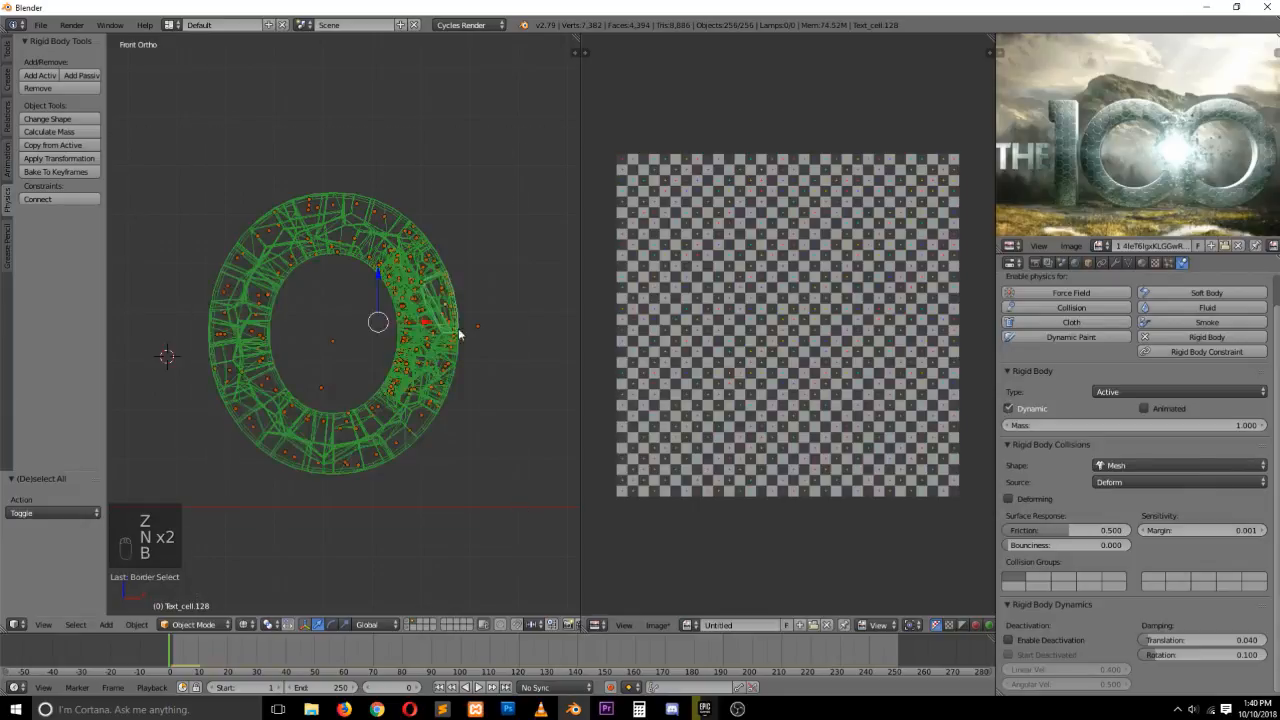
{"action": "key", "text": "z"}
{"action": "left_click", "coordinate": [449, 303], "text": "shift"}
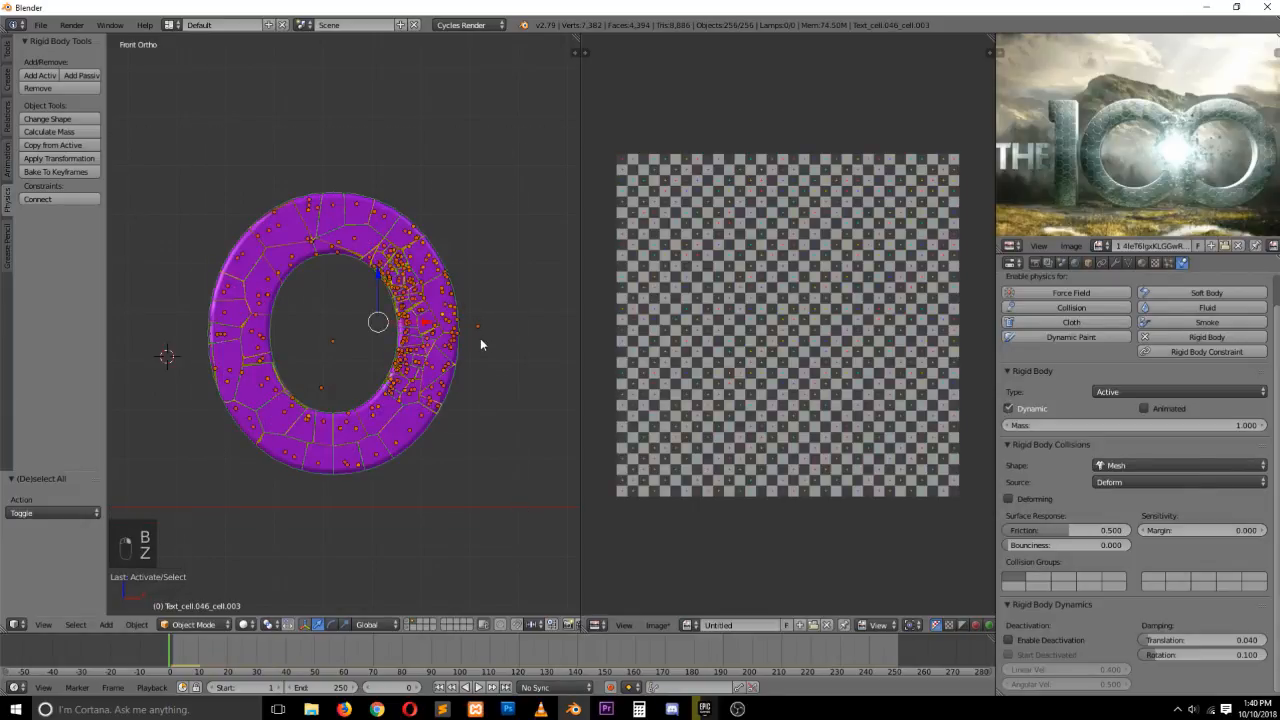
Set the active fragment's collision margin to 0.001, copy its rigid body settings to all selected, and play the simulation
{"action": "key", "text": "z"}
{"action": "key", "text": "z"}
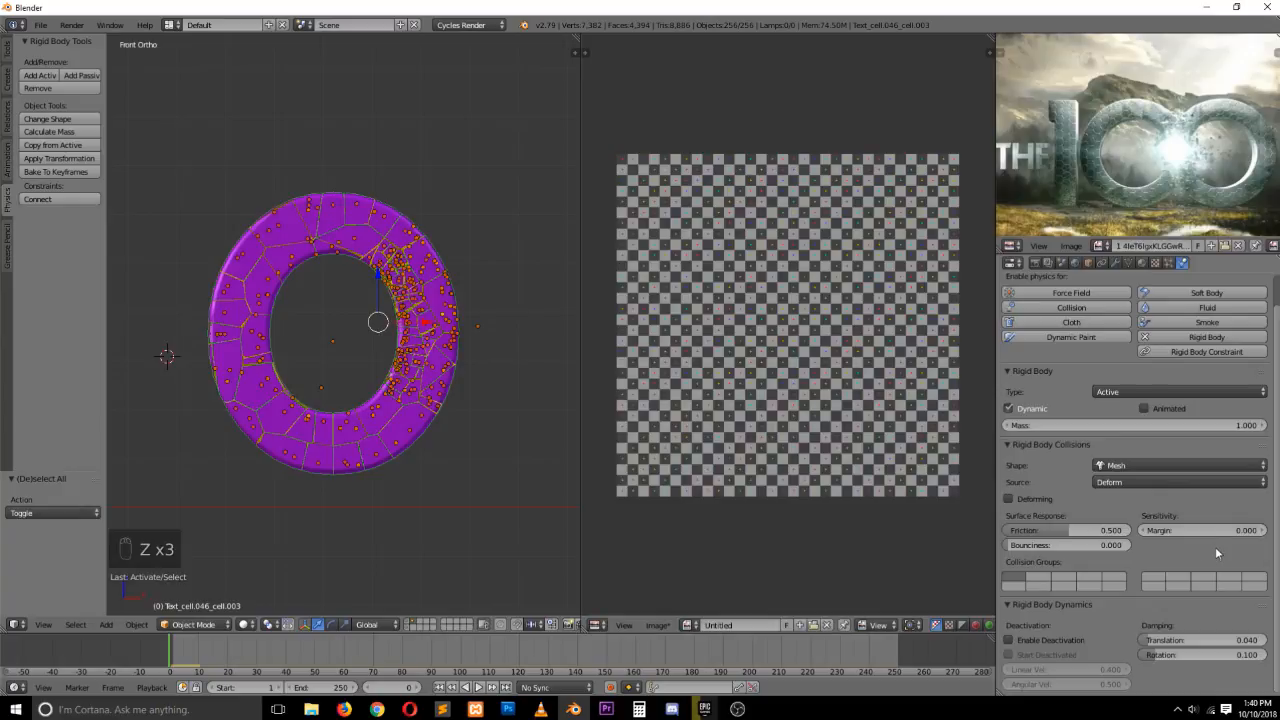
{"action": "left_click", "coordinate": [1260, 531]}
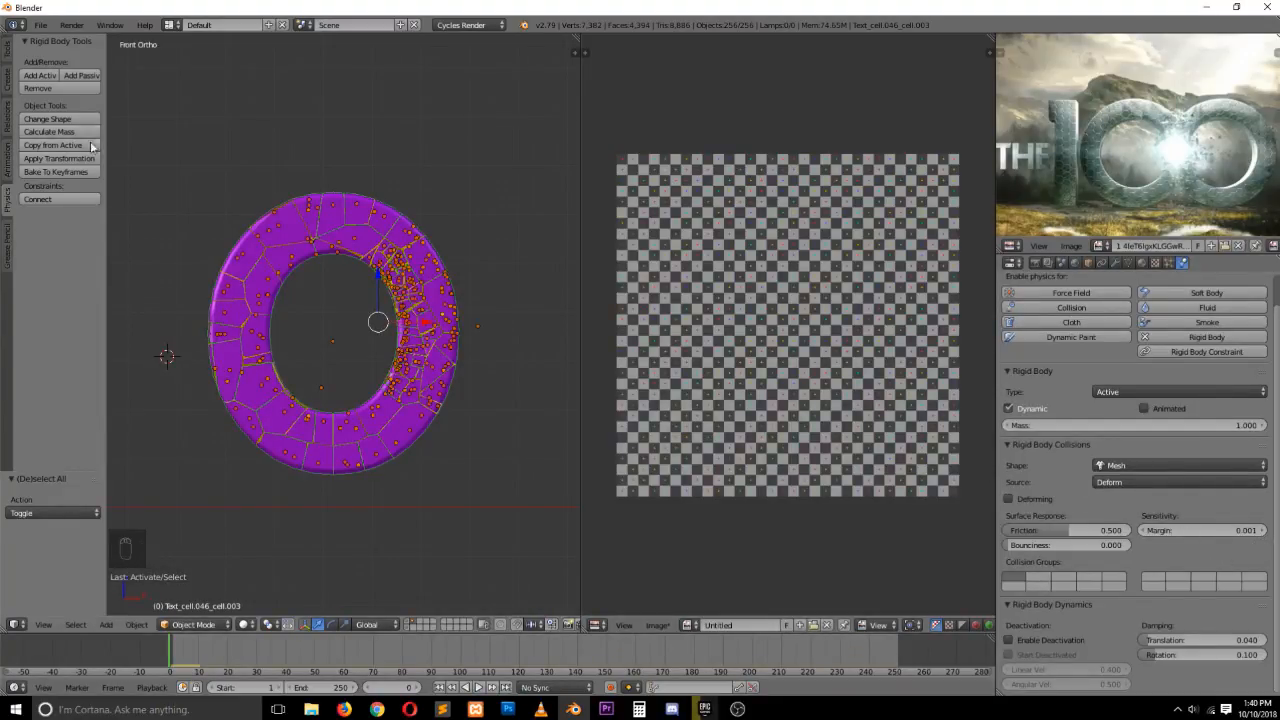
{"action": "left_click", "coordinate": [60, 145]}
{"action": "key", "text": "alt+a"}
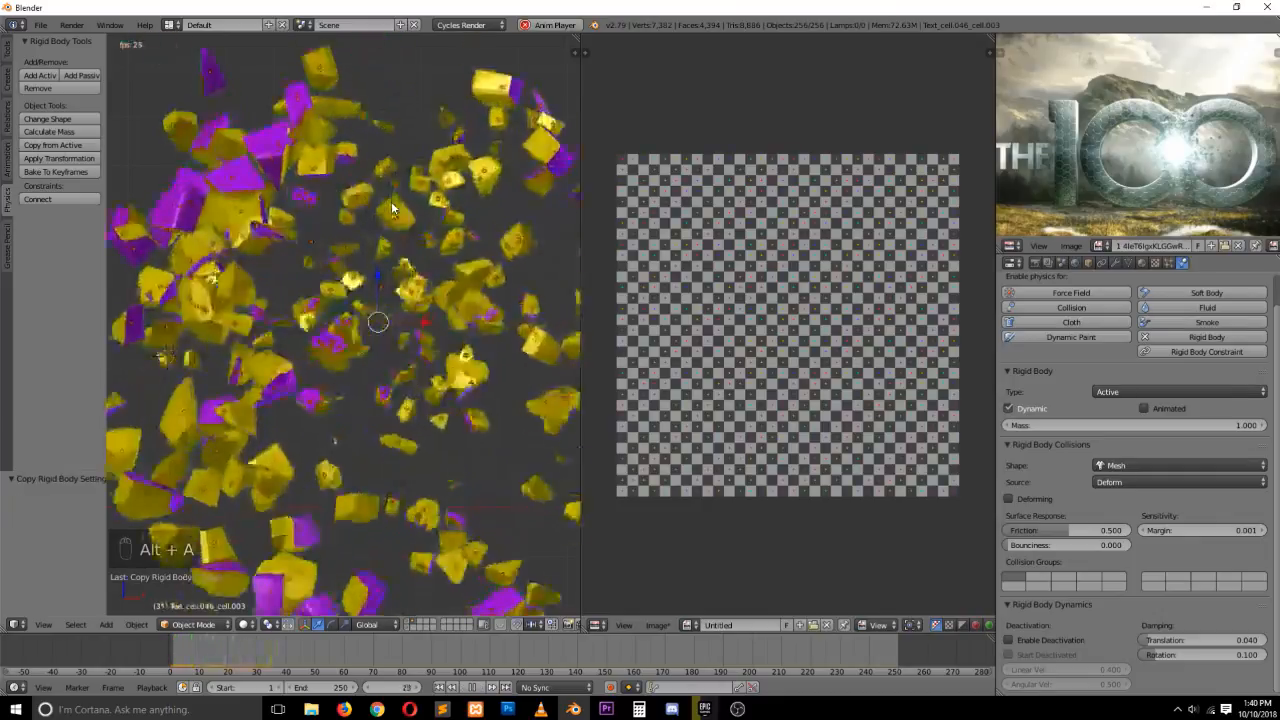
Stop playback and delete all the selected fragment objects
{"action": "key", "text": "Escape"}
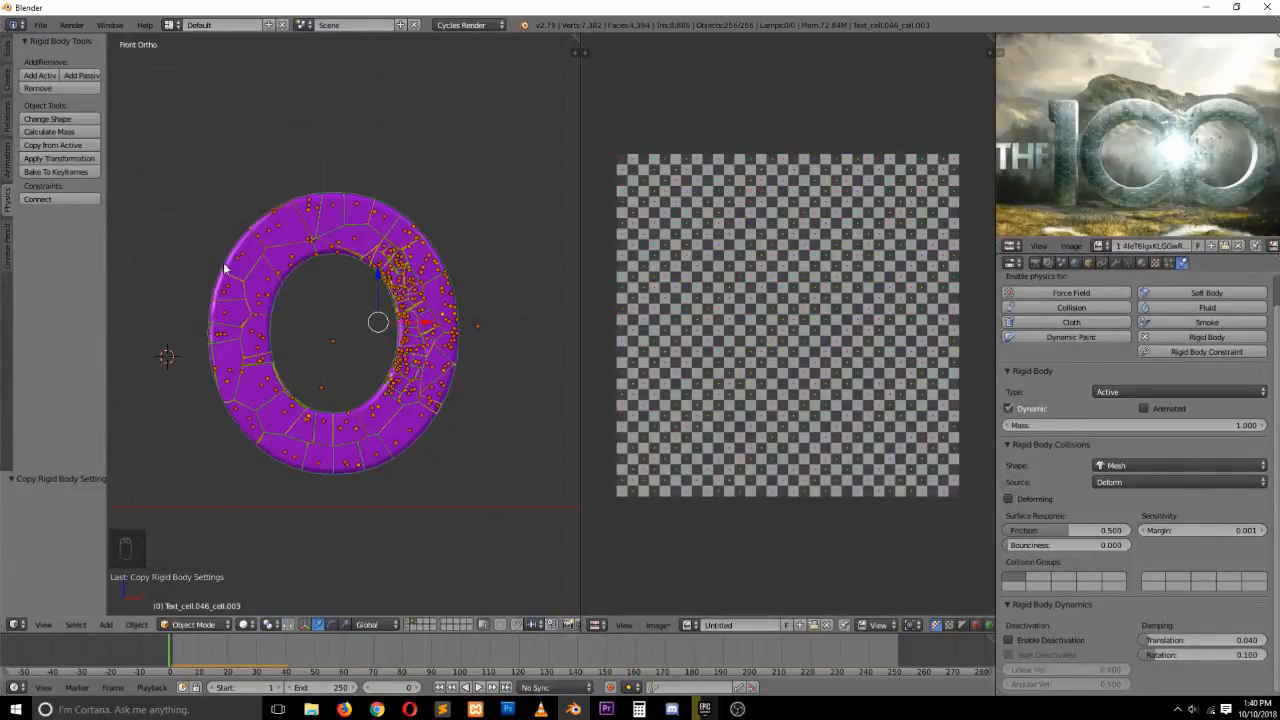
{"action": "key", "text": "x"}
{"action": "left_click", "coordinate": [310, 282]}
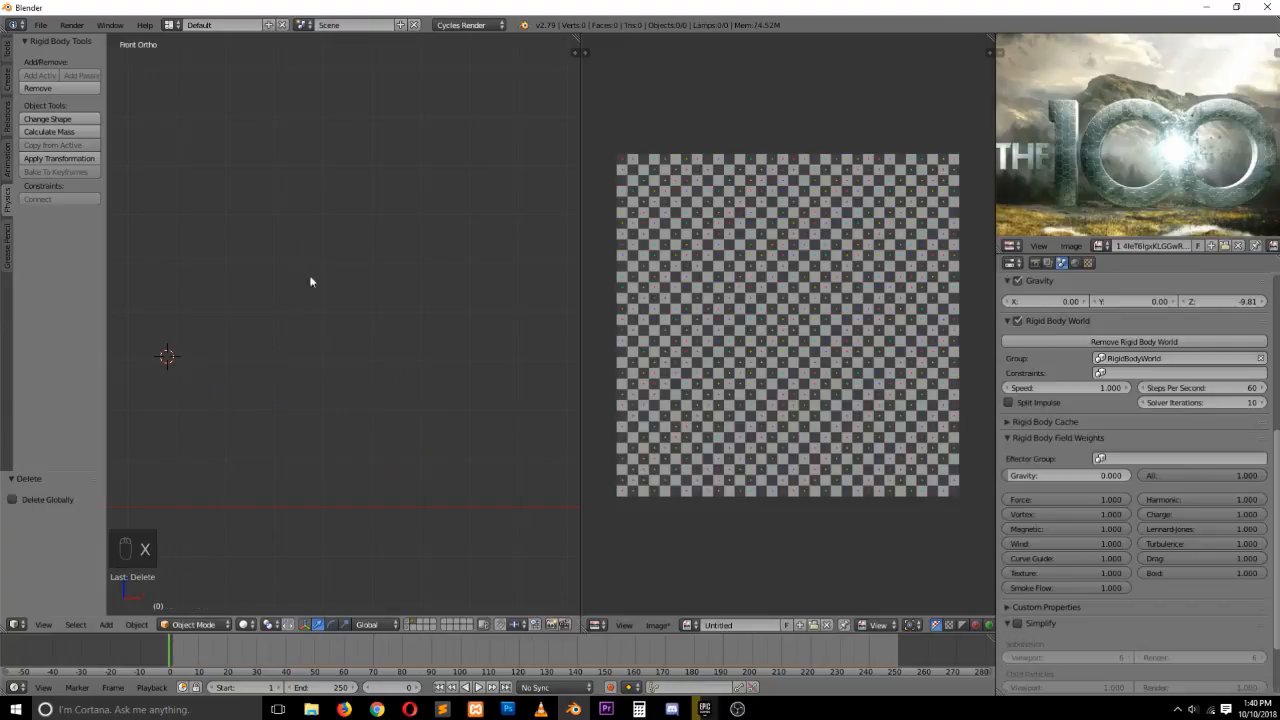
Show the original text layer, select the O, and cell-fracture it with recursion 0 and margin 0.01
{"action": "left_click", "coordinate": [408, 621]}
{"action": "right_click", "coordinate": [401, 262]}
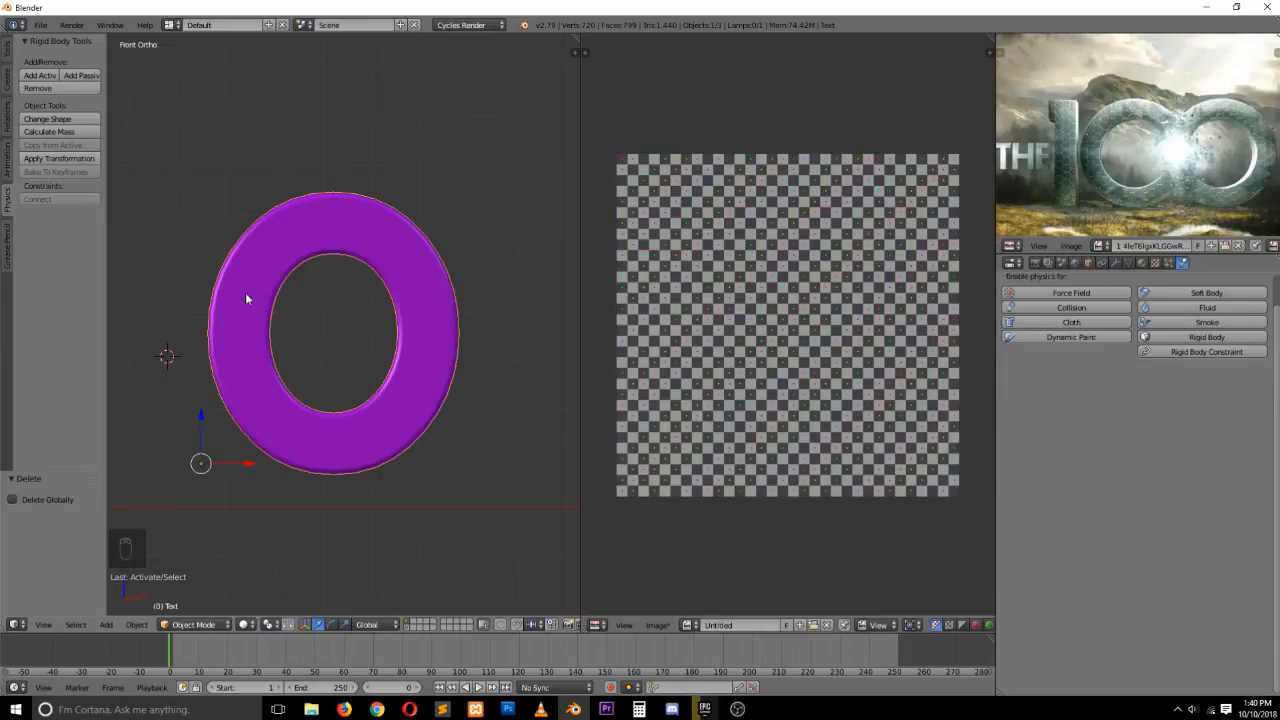
{"action": "left_click", "coordinate": [11, 55]}
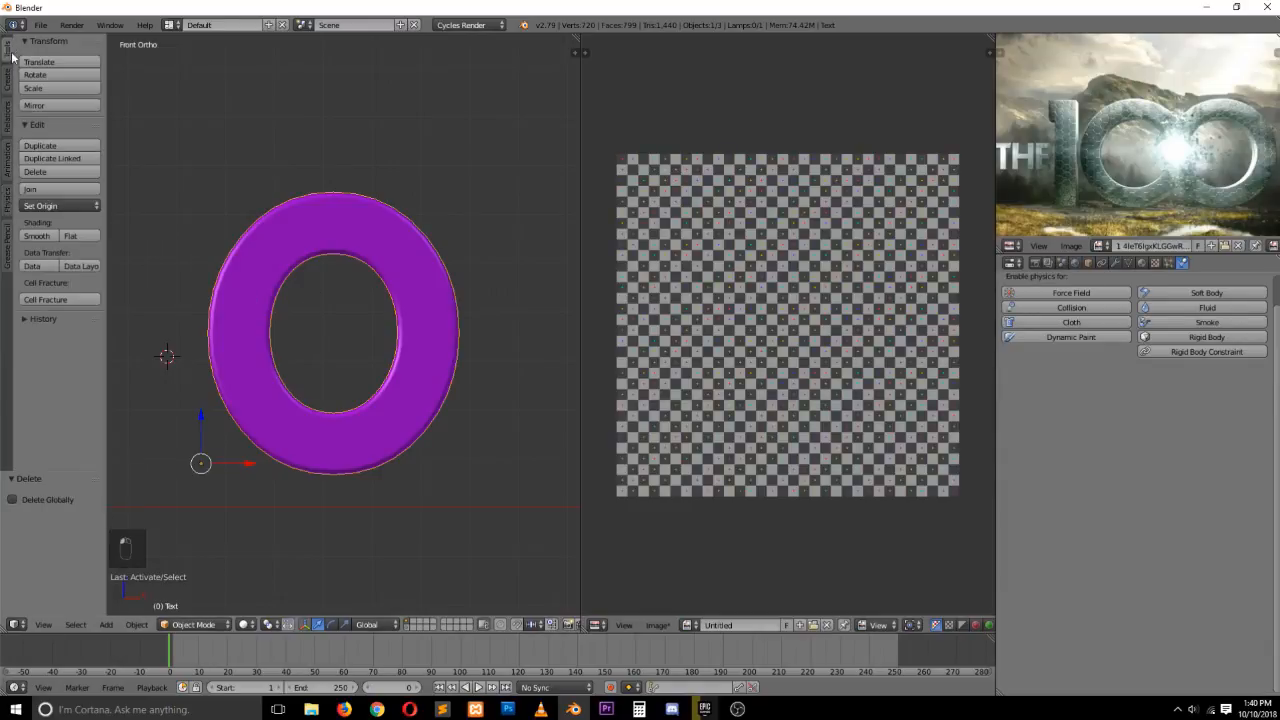
{"action": "left_click", "coordinate": [72, 300]}
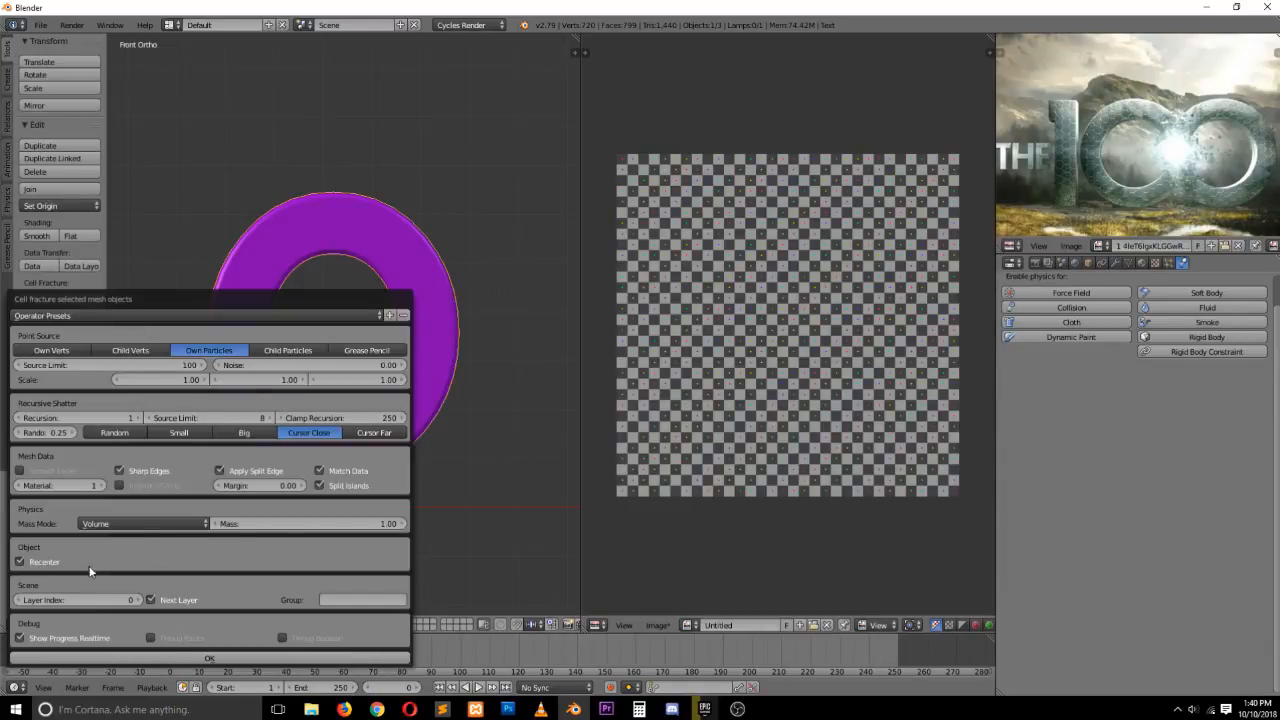
{"action": "left_click", "coordinate": [284, 487]}
{"action": "type", "text": "0.031"}
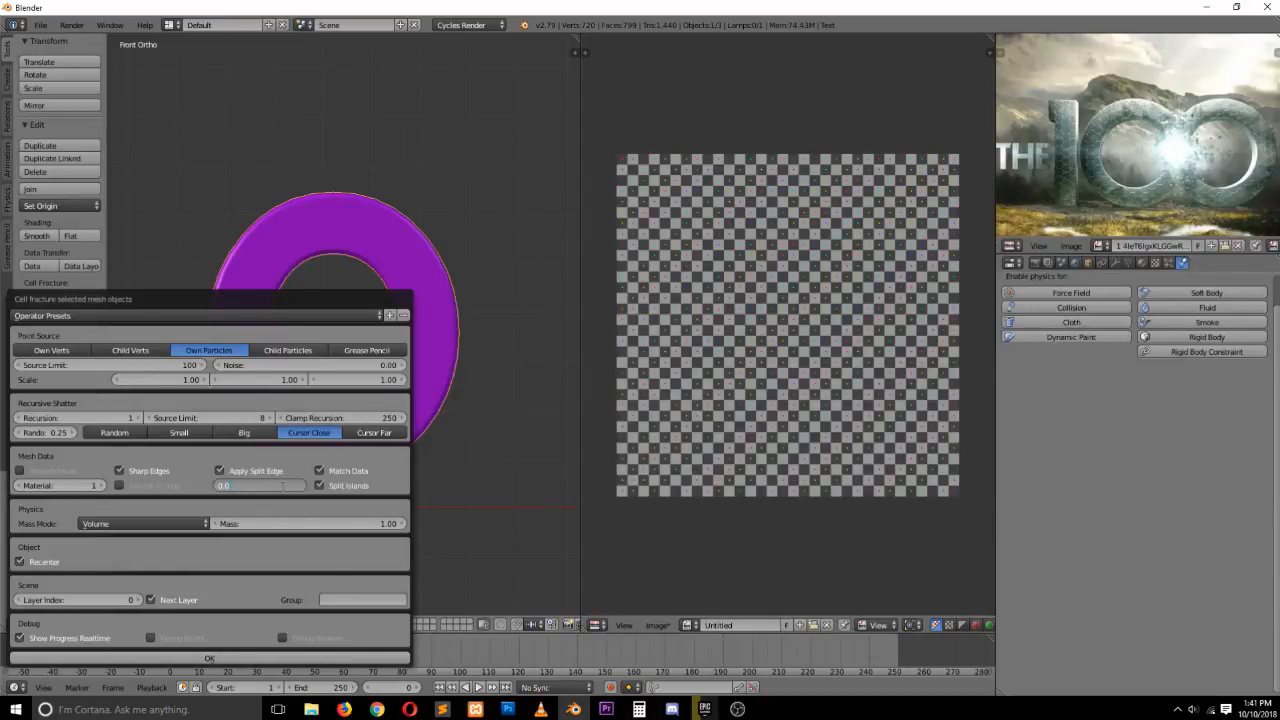
{"action": "key", "text": "Return"}
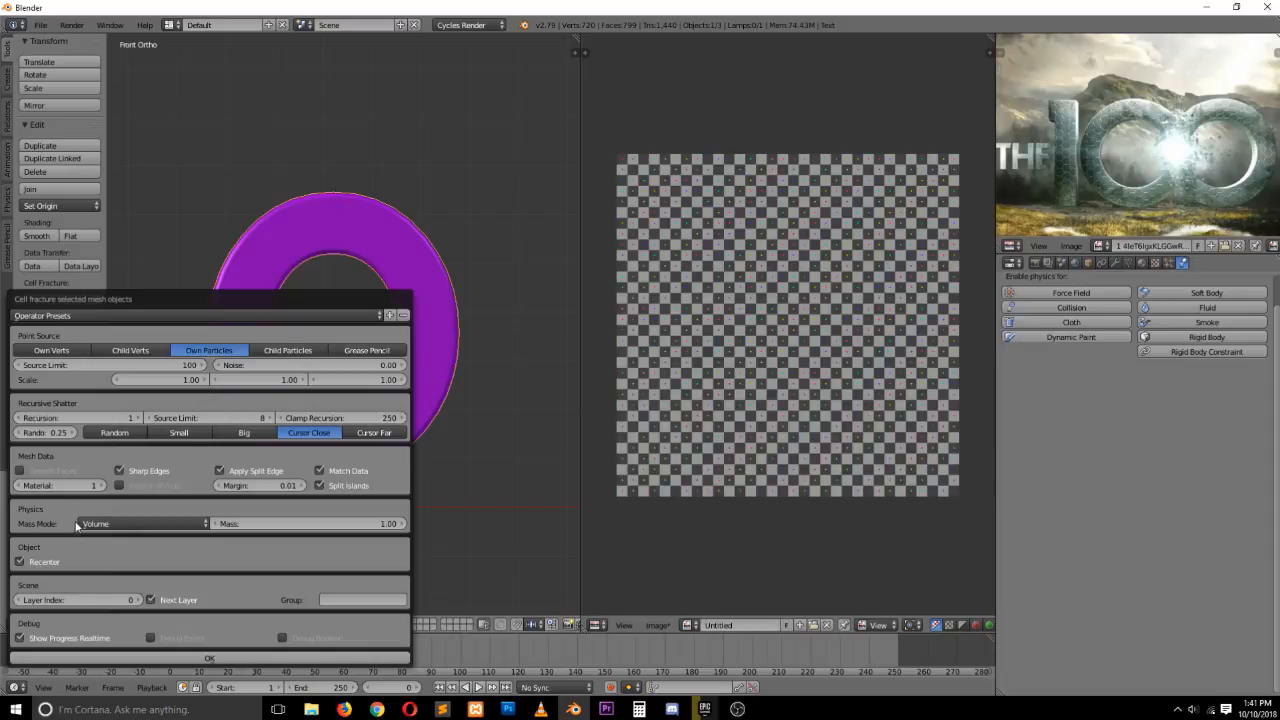
{"action": "left_click", "coordinate": [18, 418]}
{"action": "left_click", "coordinate": [205, 655]}
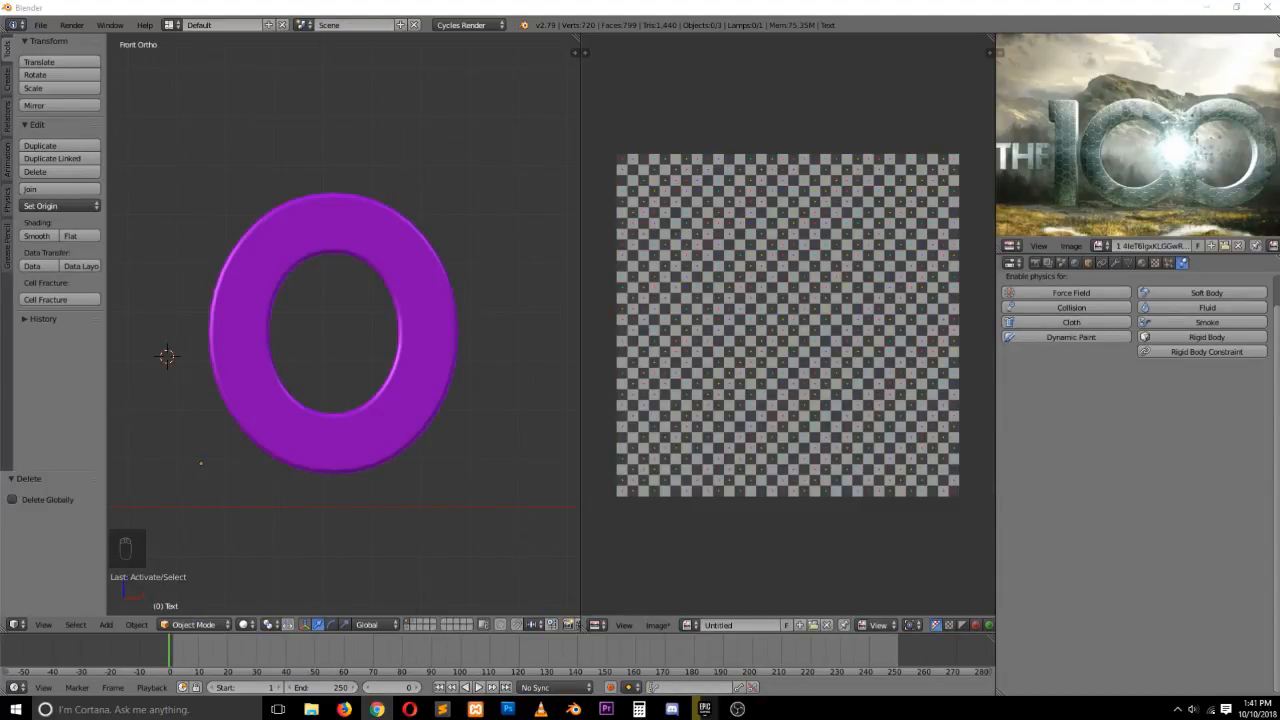
Inspect the fragment layer and undo the fracture
{"action": "left_click", "coordinate": [412, 623]}
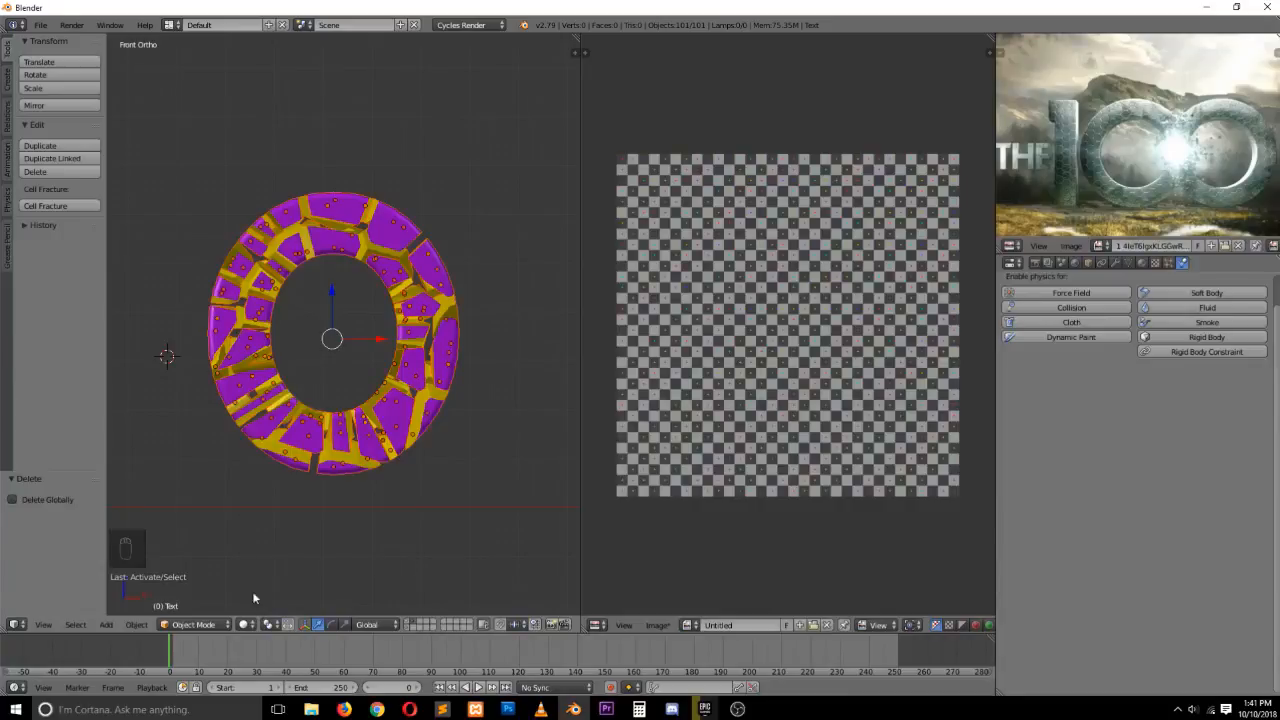
{"action": "key", "text": "ctrl+z"}
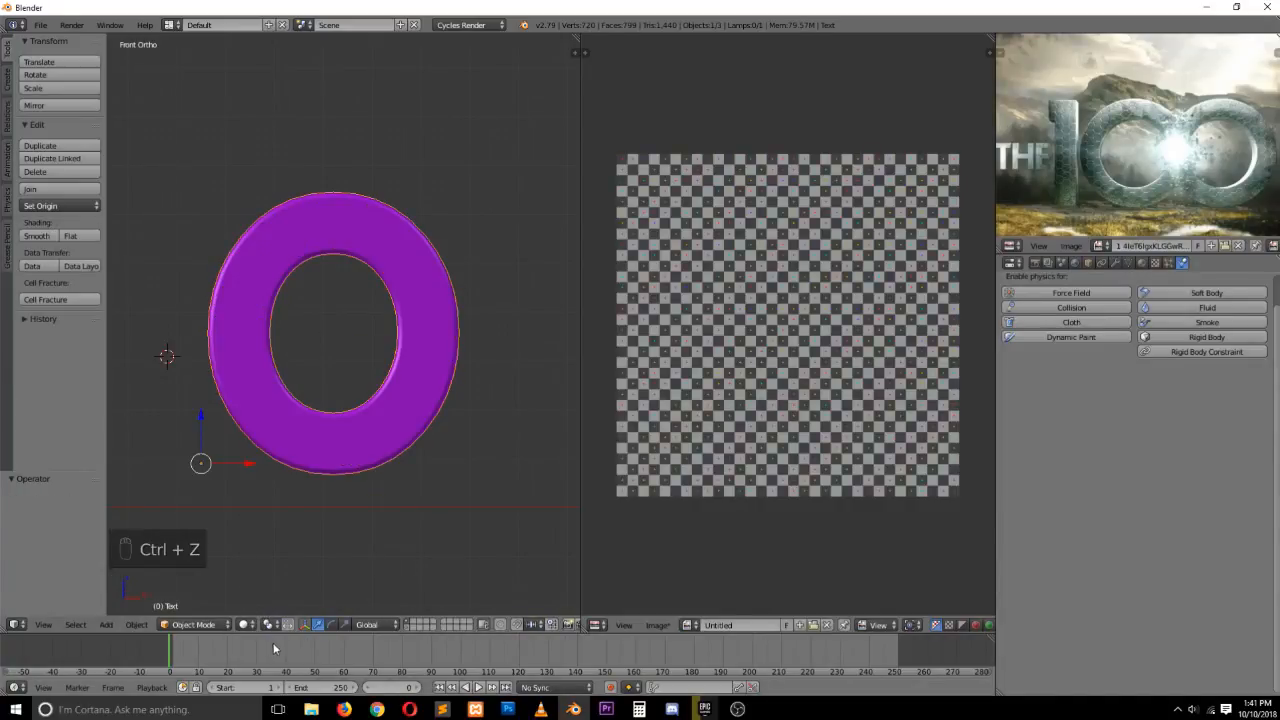
Run Cell Fracture on the O text again with recursion 0 and margin 0.01
{"action": "left_click", "coordinate": [67, 303]}
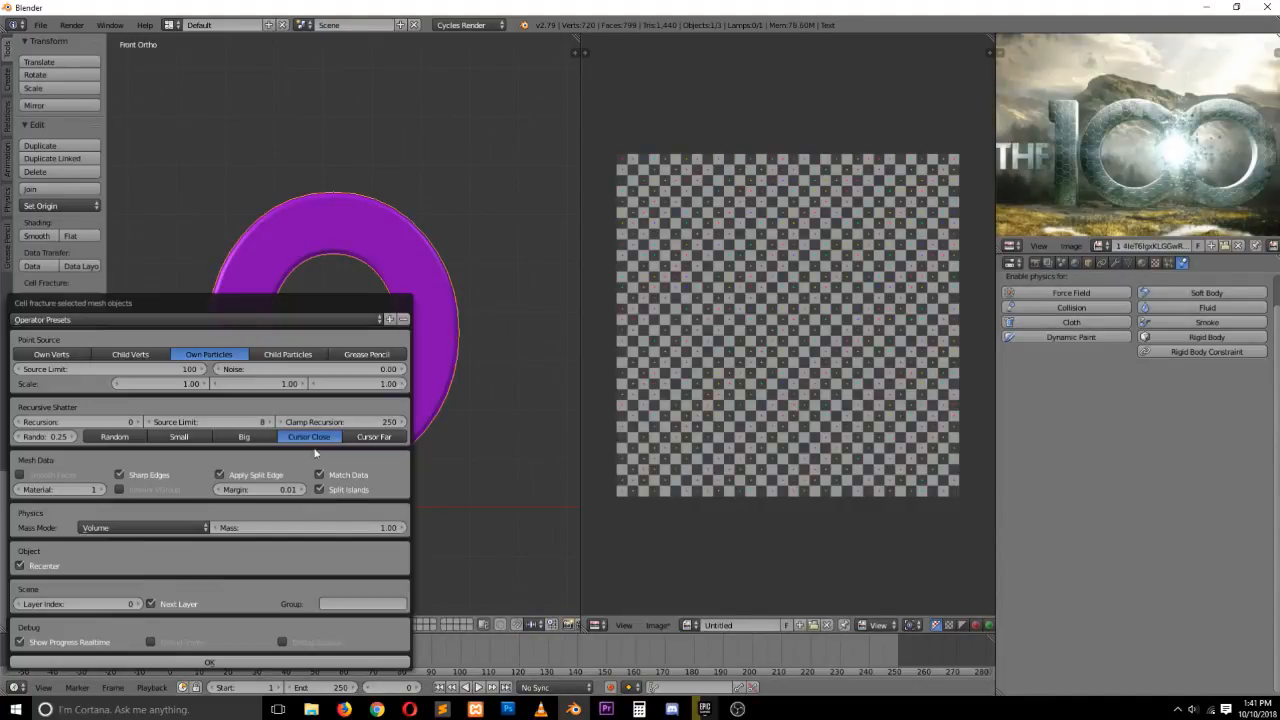
{"action": "left_click", "coordinate": [419, 256]}
{"action": "scroll", "coordinate": [412, 300], "scroll_direction": "up", "scroll_amount": 1}
{"action": "scroll", "coordinate": [412, 299], "scroll_direction": "down", "scroll_amount": 3}
{"action": "scroll", "coordinate": [412, 299], "scroll_direction": "up", "scroll_amount": 4}
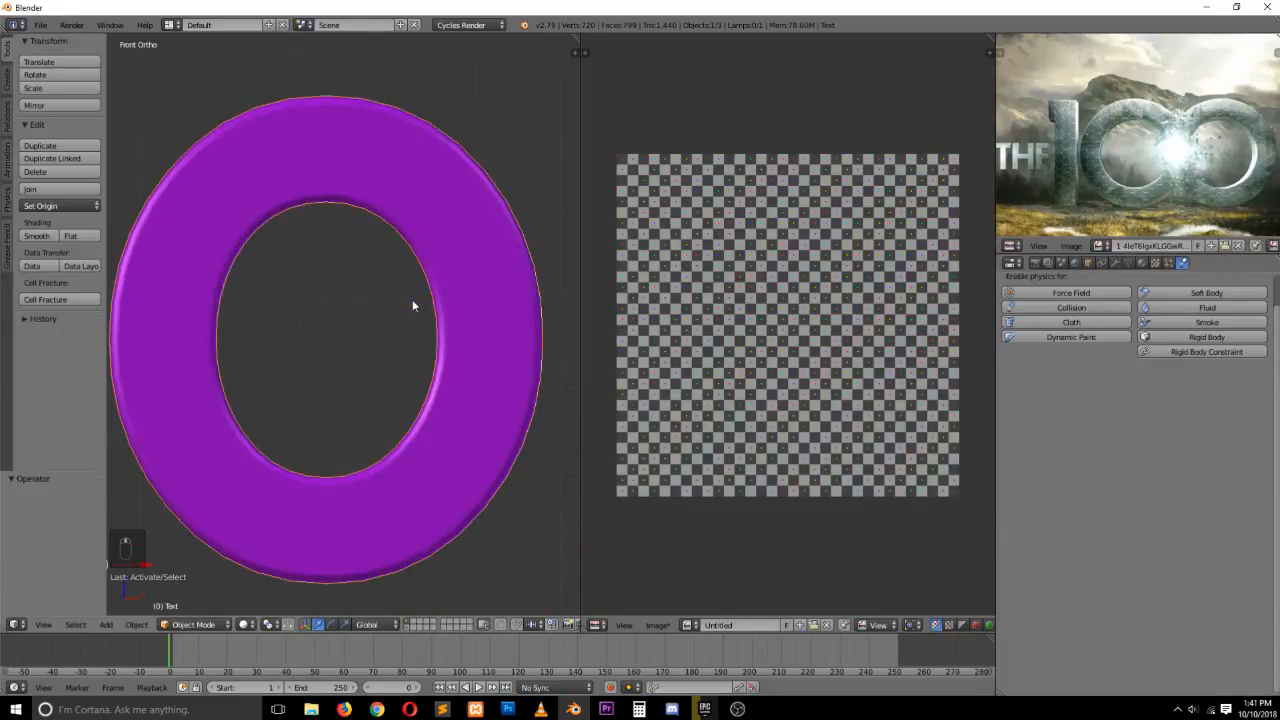
{"action": "scroll", "coordinate": [418, 273], "scroll_direction": "up", "scroll_amount": 1}
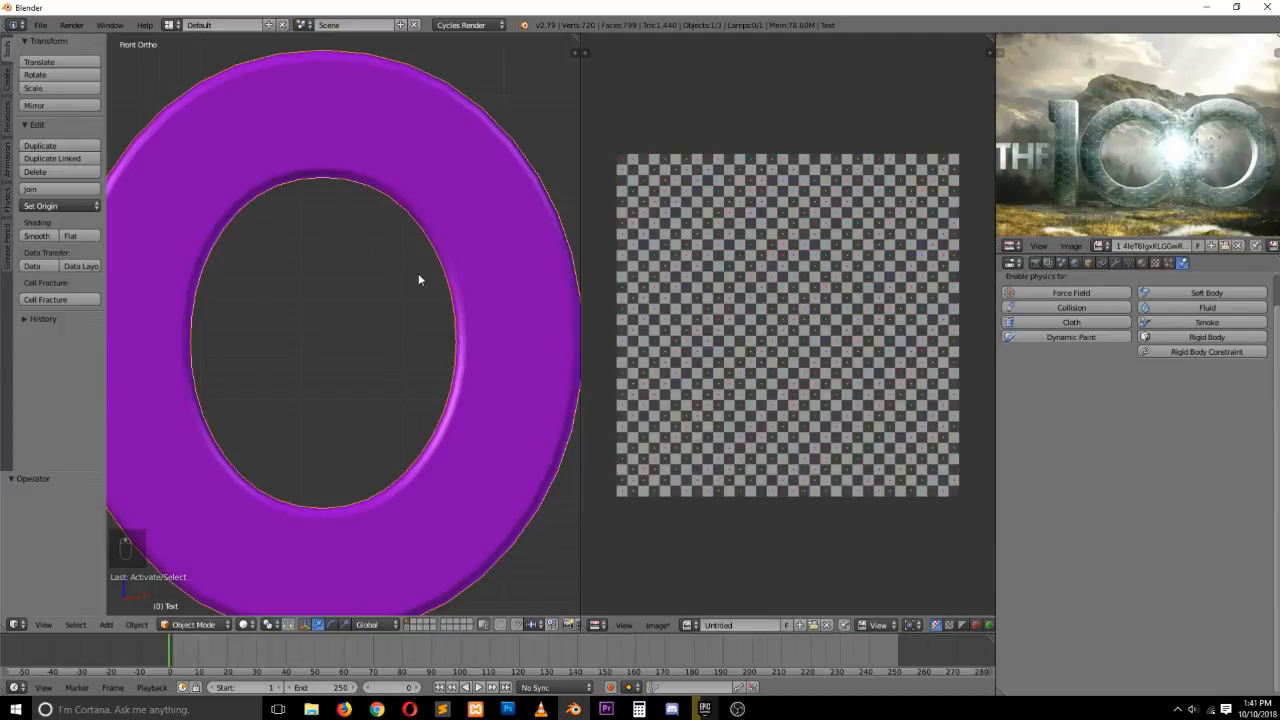
{"action": "scroll", "coordinate": [418, 280], "scroll_direction": "down", "scroll_amount": 3}
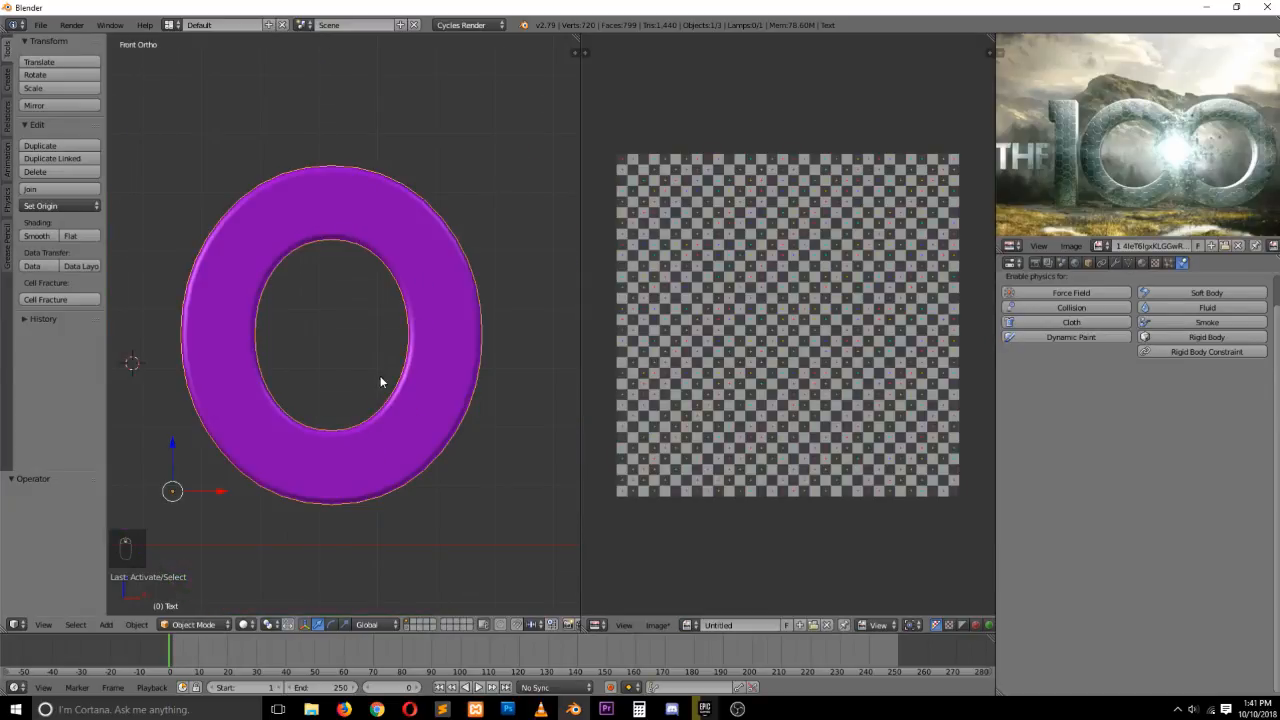
{"action": "left_click", "coordinate": [60, 299]}
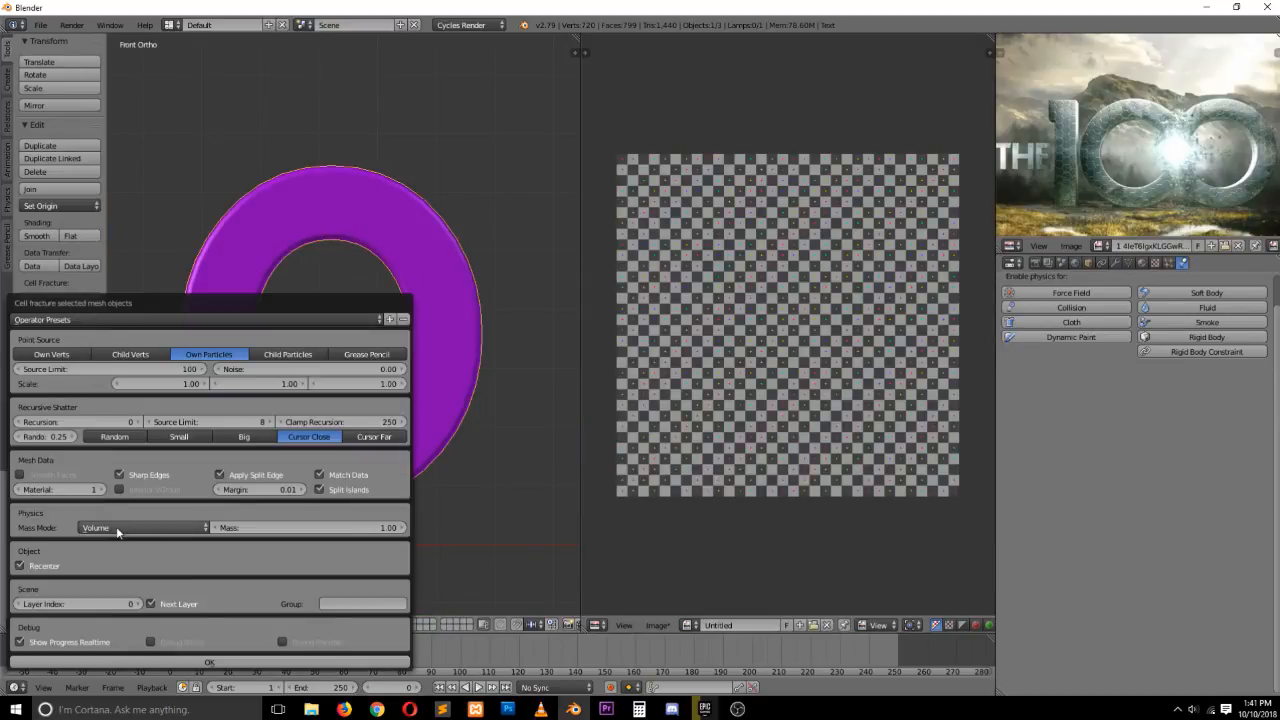
{"action": "left_click", "coordinate": [274, 489]}
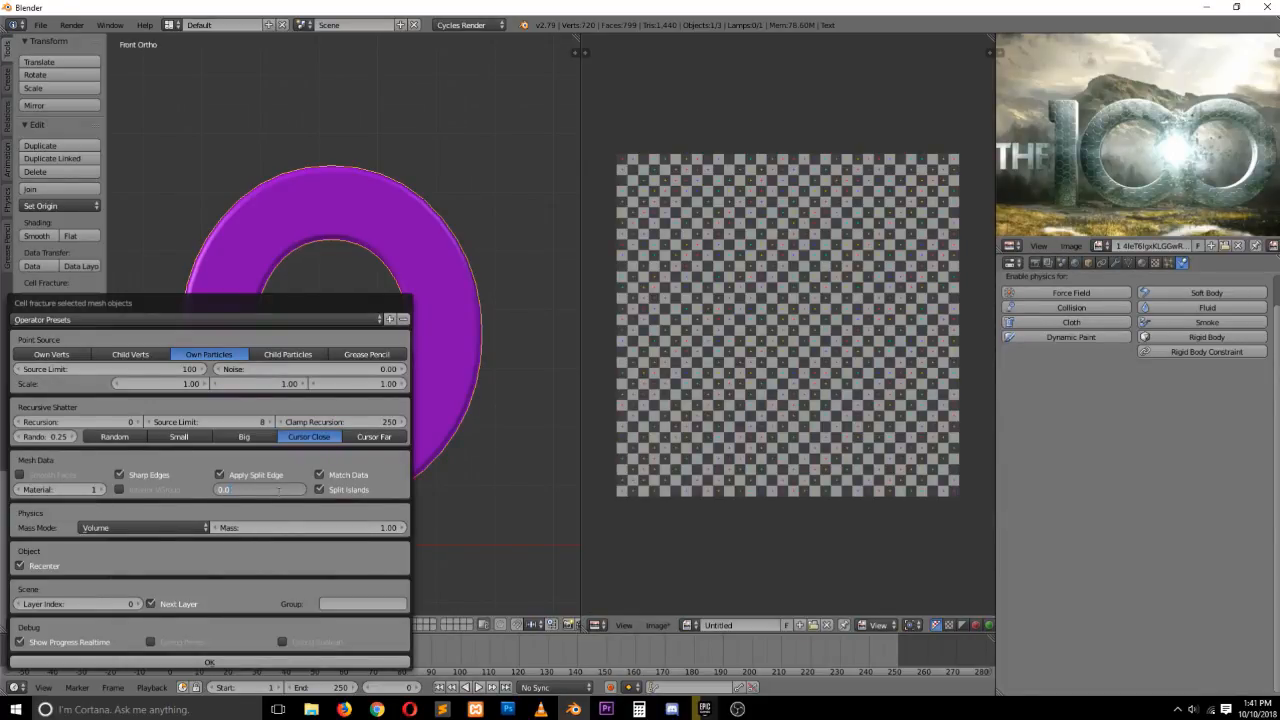
{"action": "key", "text": "Return"}
{"action": "left_click", "coordinate": [299, 660]}
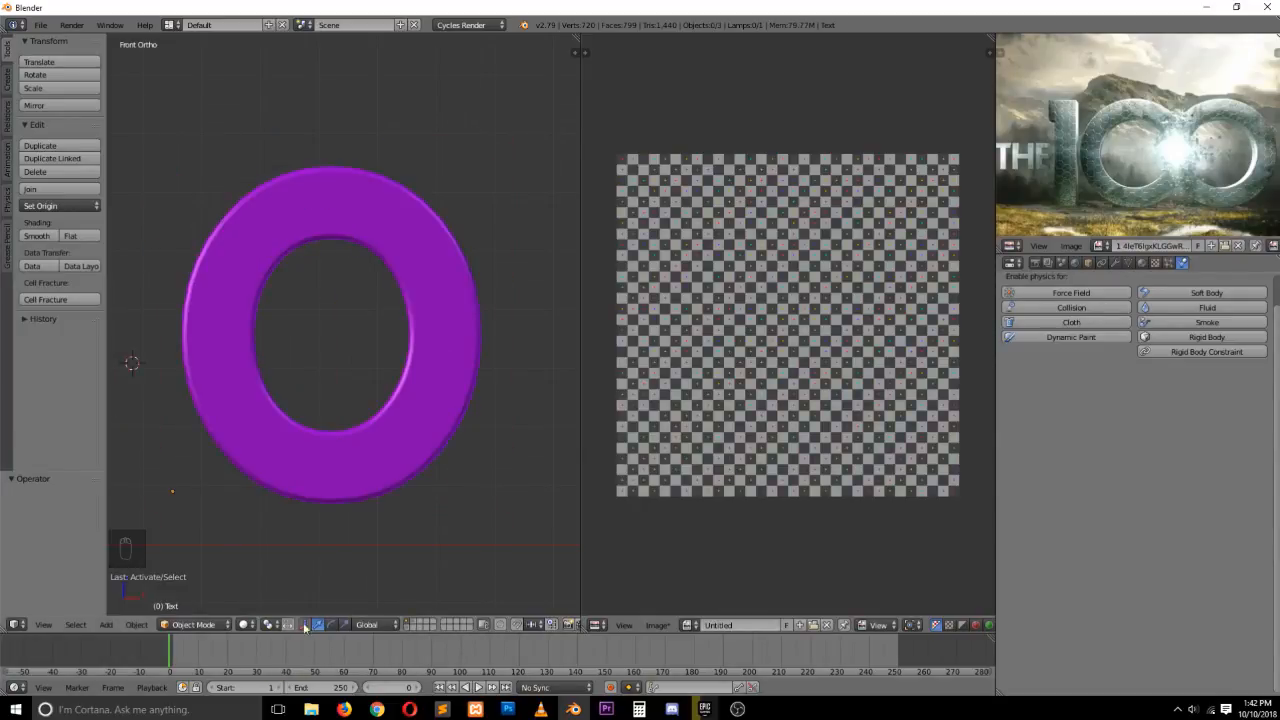
Show the fragment layer and play the simulation
{"action": "left_click", "coordinate": [412, 620]}
{"action": "key", "text": "a"}
{"action": "key", "text": "alt+a"}
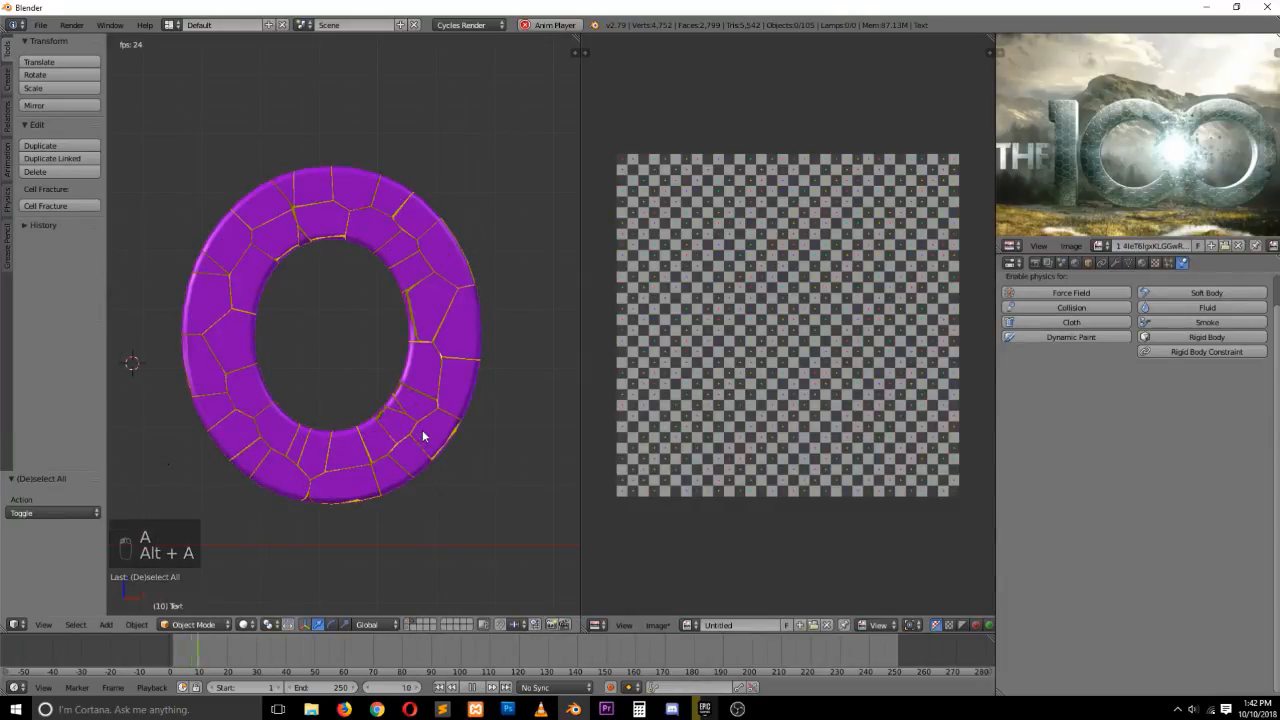
{"action": "key", "text": "Escape"}
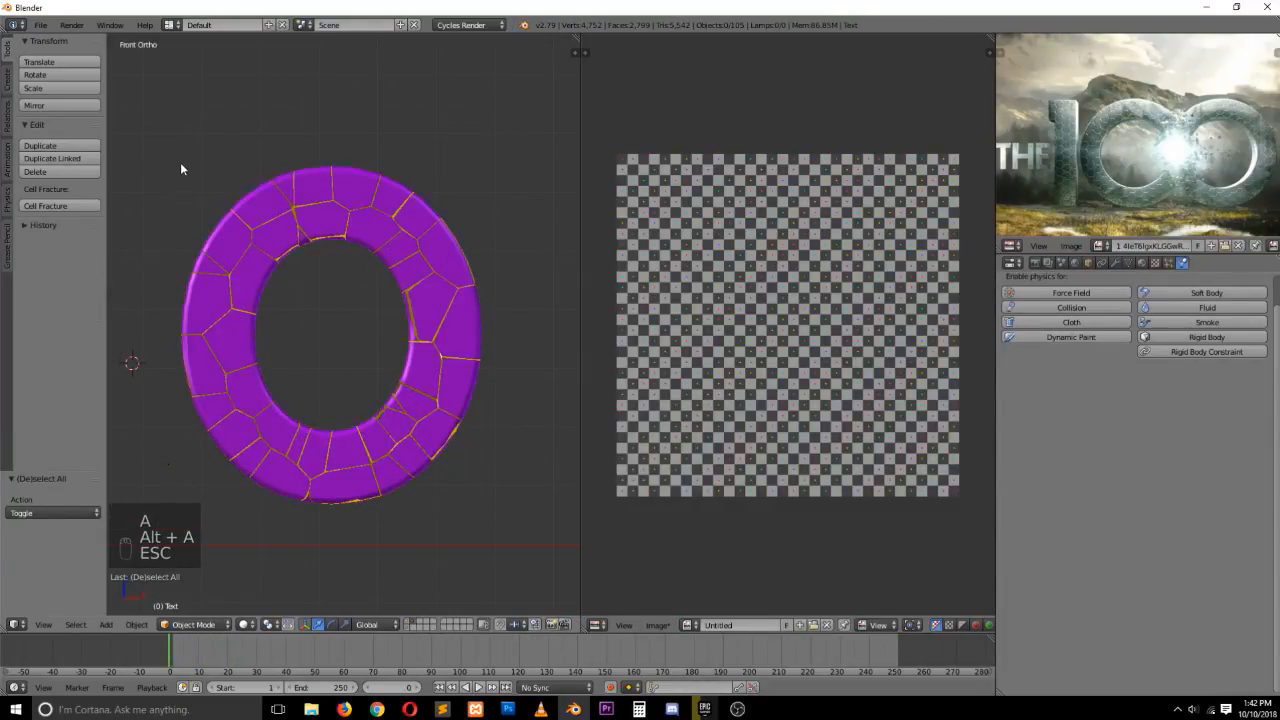
Box-select all the new fragments and add active rigid bodies to them
{"action": "key", "text": "b"}
{"action": "left_click_drag", "start_coordinate": [141, 140], "coordinate": [578, 523]}
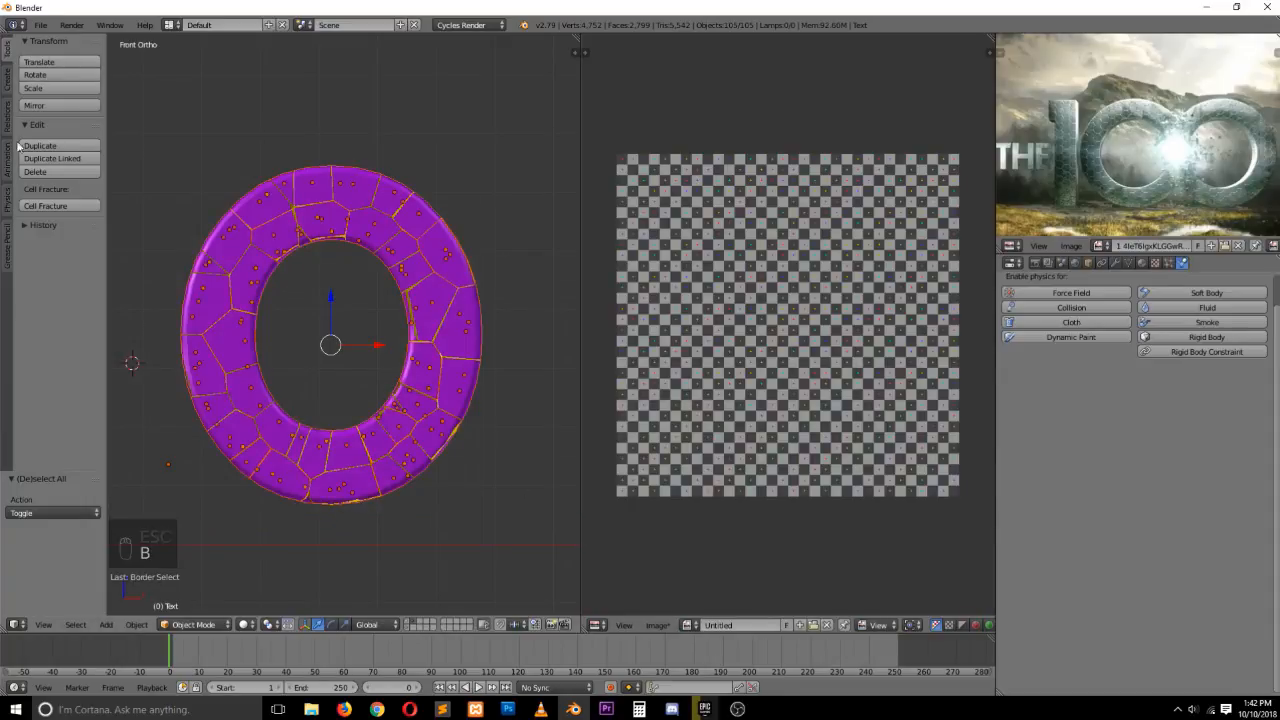
{"action": "left_click", "coordinate": [6, 198]}
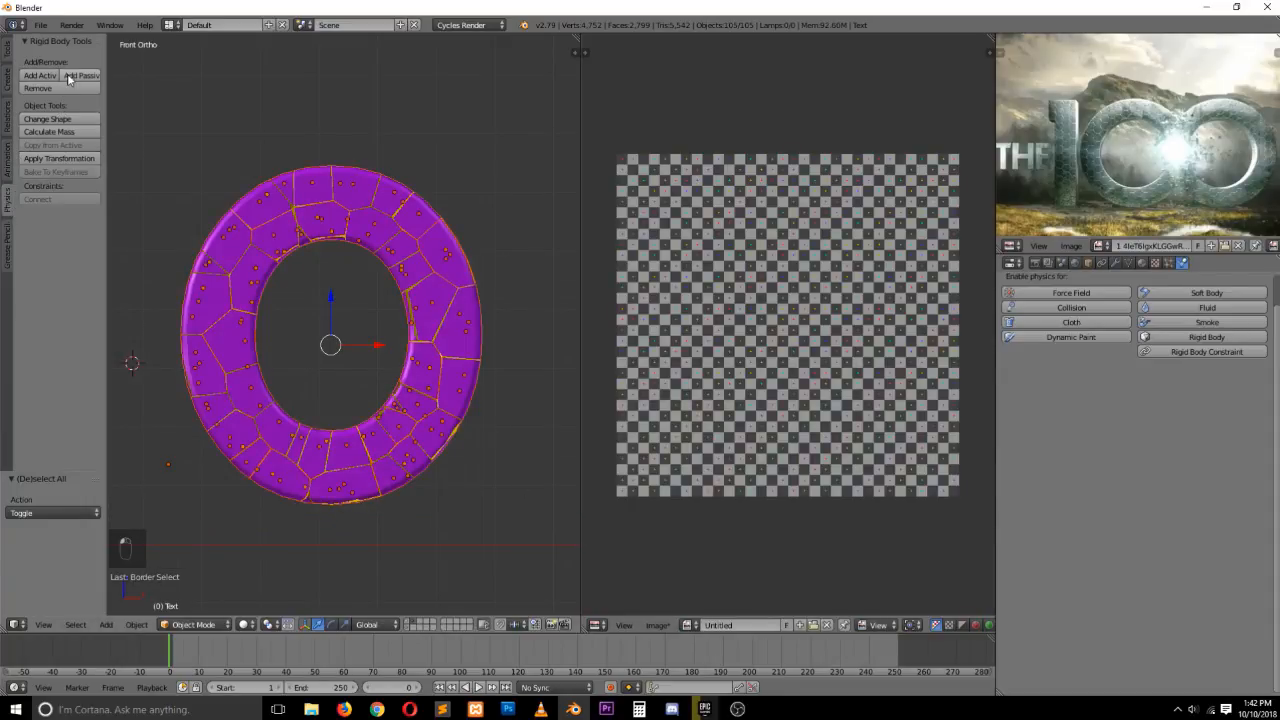
{"action": "left_click", "coordinate": [42, 77]}
Deselect everything and play the simulation to check the fragments
{"action": "key", "text": "a"}
{"action": "key", "text": "alt+a"}
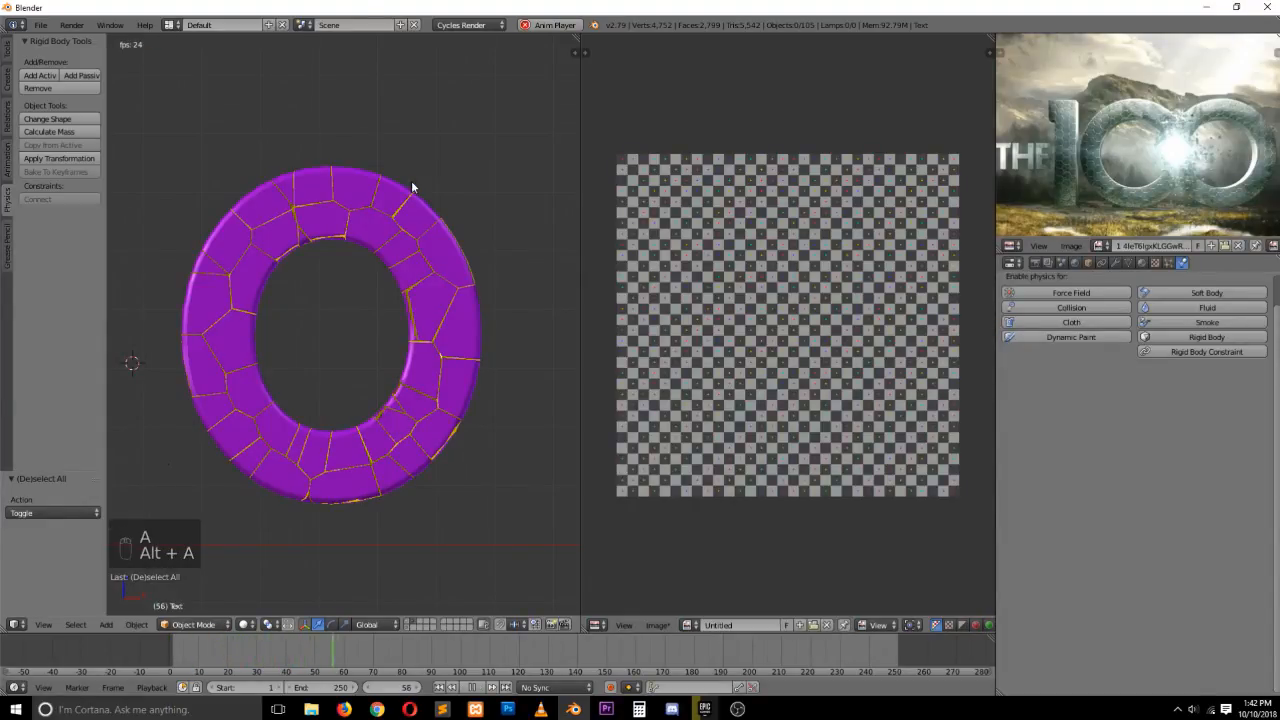
{"action": "key", "text": "Escape"}
{"action": "key", "text": "Escape"}
Select a single fragment and play the simulation to check its behaviour
{"action": "right_click", "coordinate": [401, 191]}
{"action": "key", "text": "z"}
{"action": "key", "text": "z"}
{"action": "key", "text": "alt+a"}
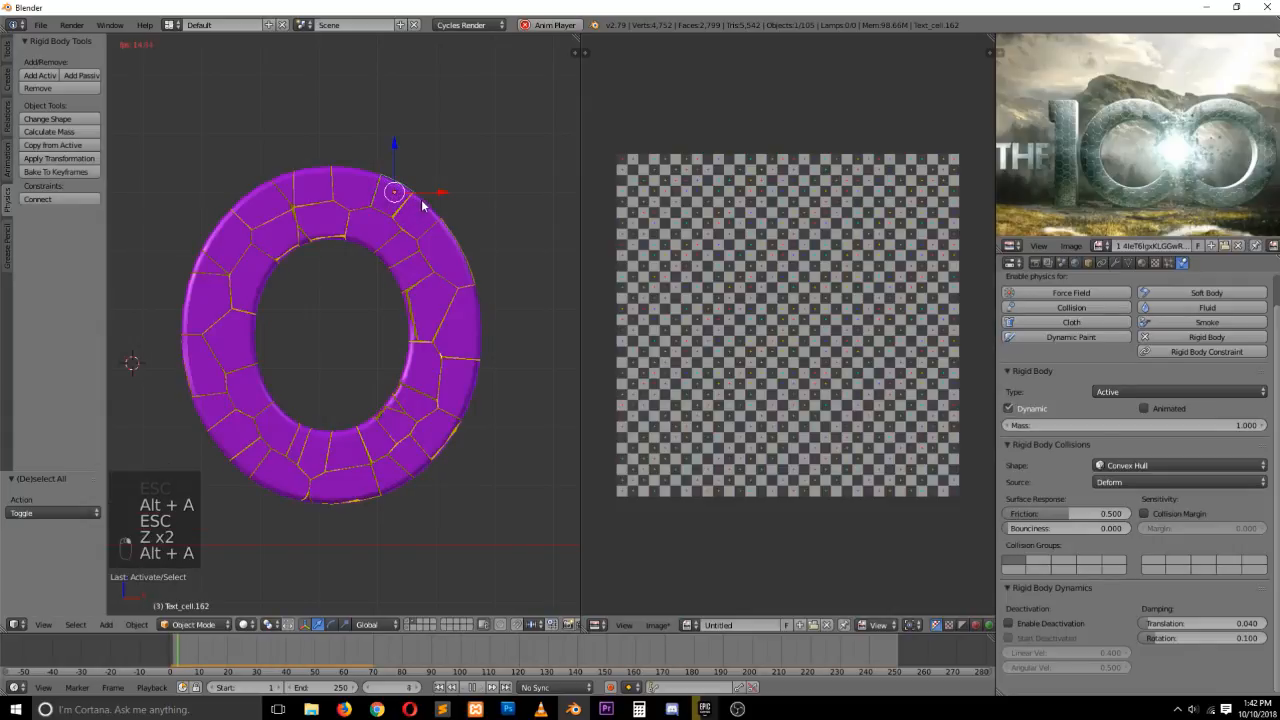
{"action": "key", "text": "a"}
{"action": "key", "text": "Escape"}
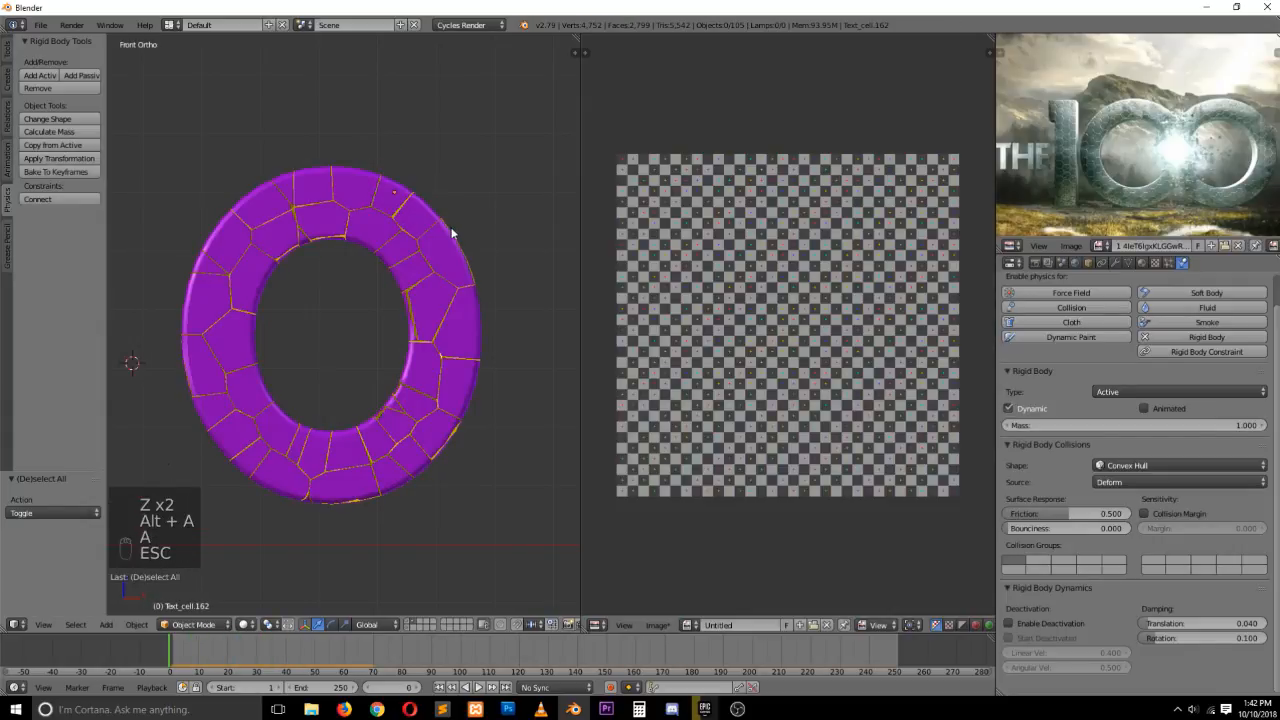
Replay the simulation while examining the rigid body world settings in scene properties
{"action": "scroll", "coordinate": [452, 233], "scroll_direction": "down", "scroll_amount": 2}
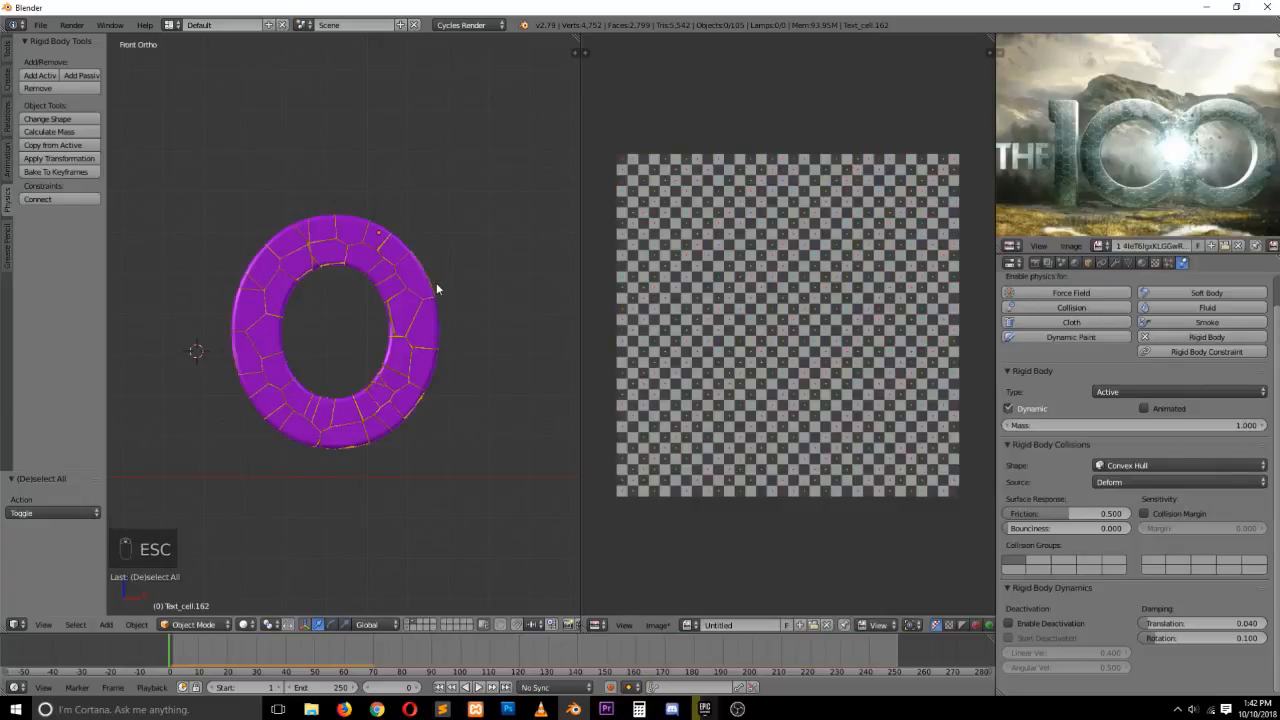
{"action": "key", "text": "a"}
{"action": "key", "text": "a"}
{"action": "key", "text": "a"}
{"action": "key", "text": "a"}
{"action": "key", "text": "a"}
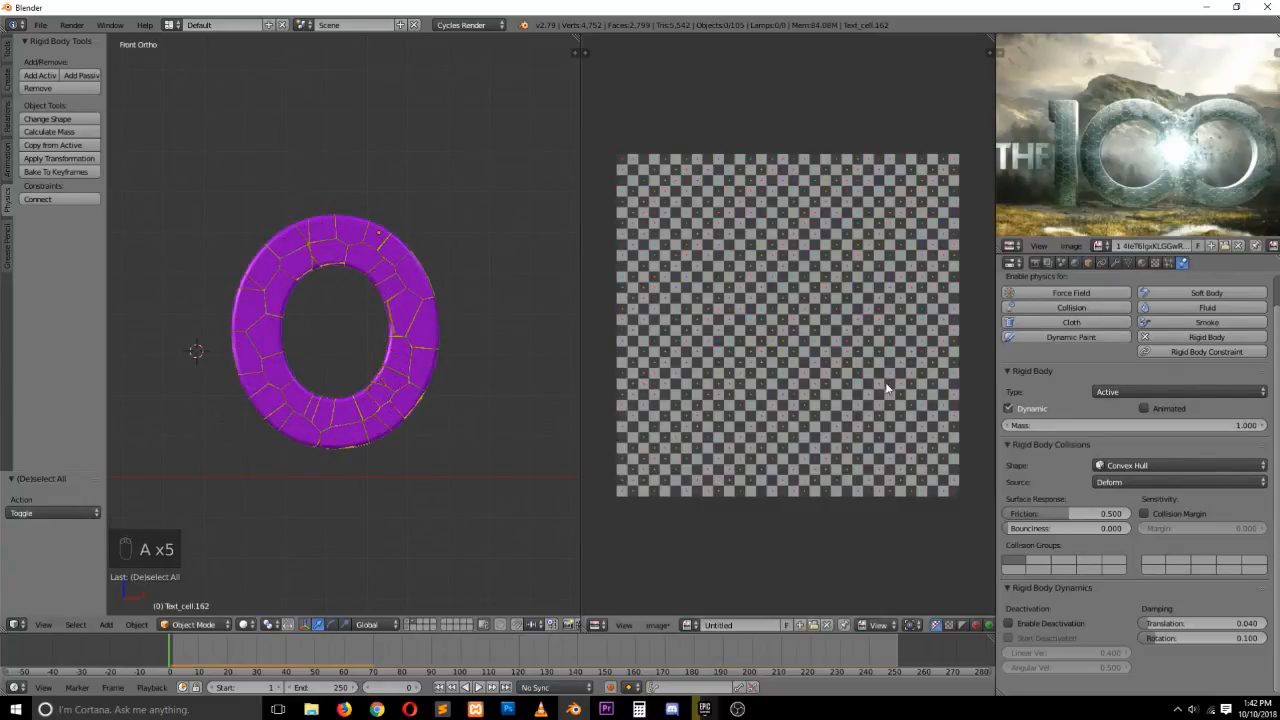
{"action": "left_click", "coordinate": [1061, 263]}
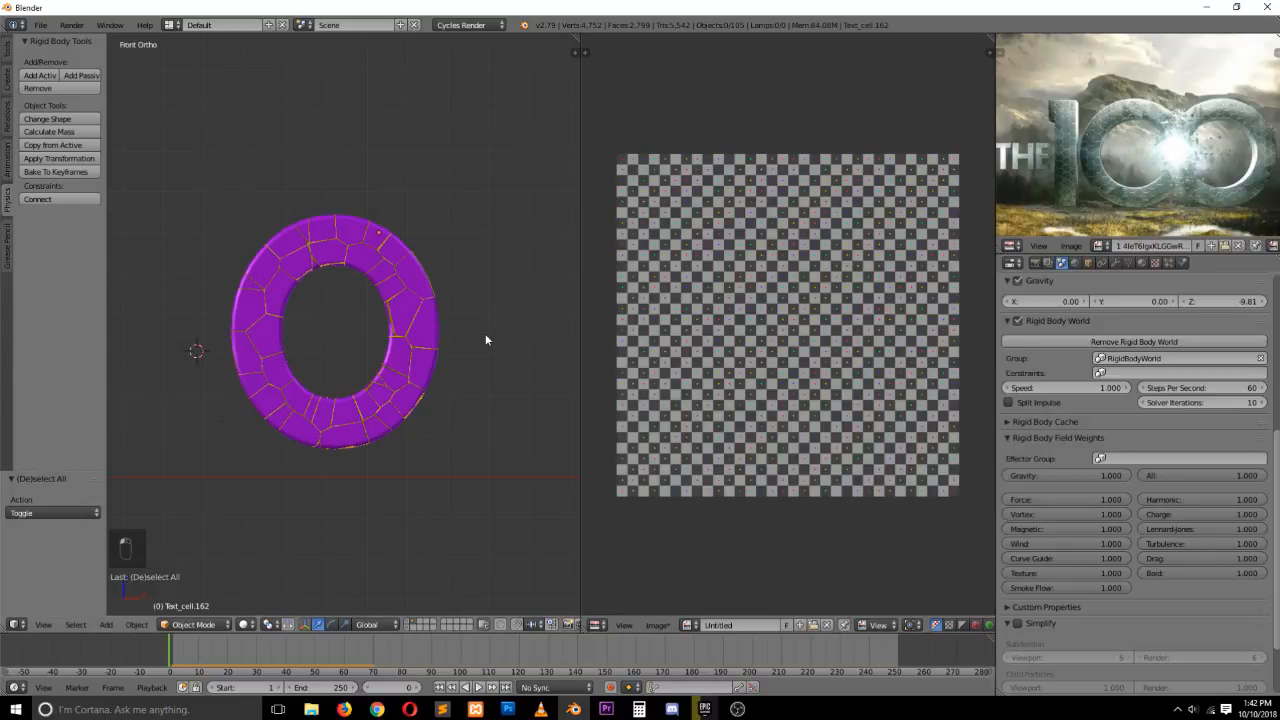
{"action": "key", "text": "alt+a"}
{"action": "key", "text": "Escape"}
{"action": "key", "text": "alt+a"}
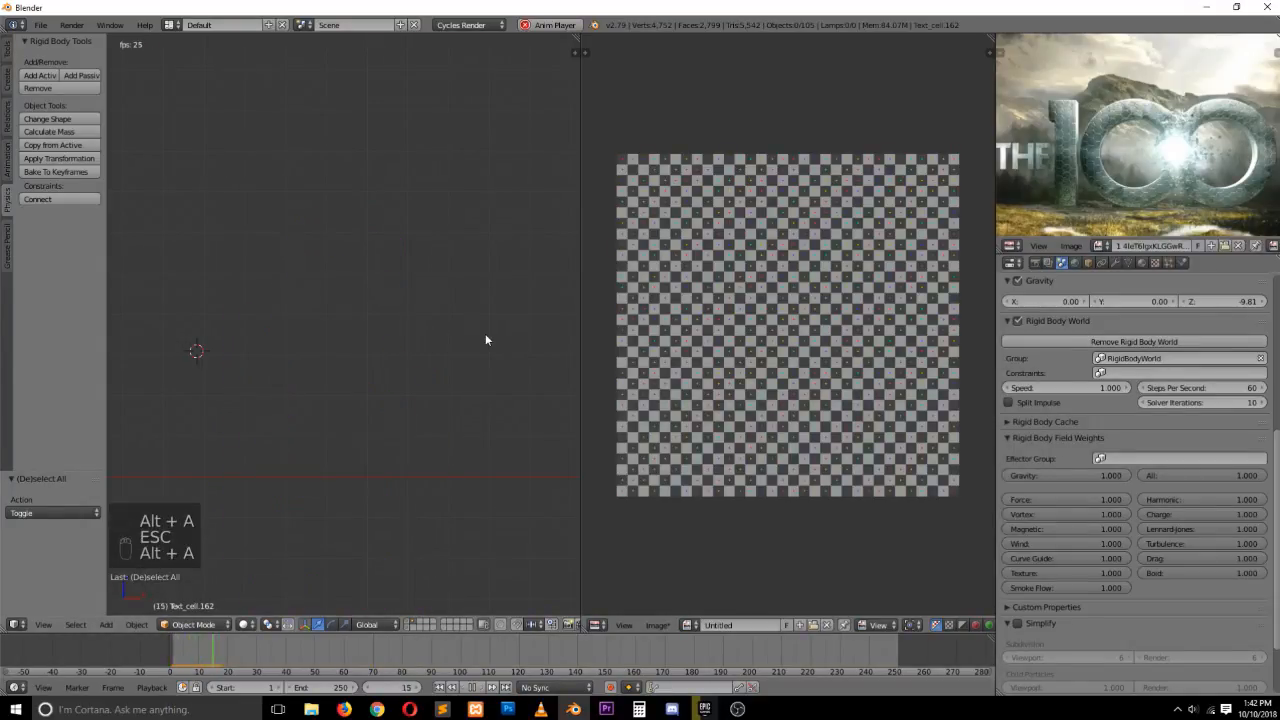
{"action": "key", "text": "Escape"}
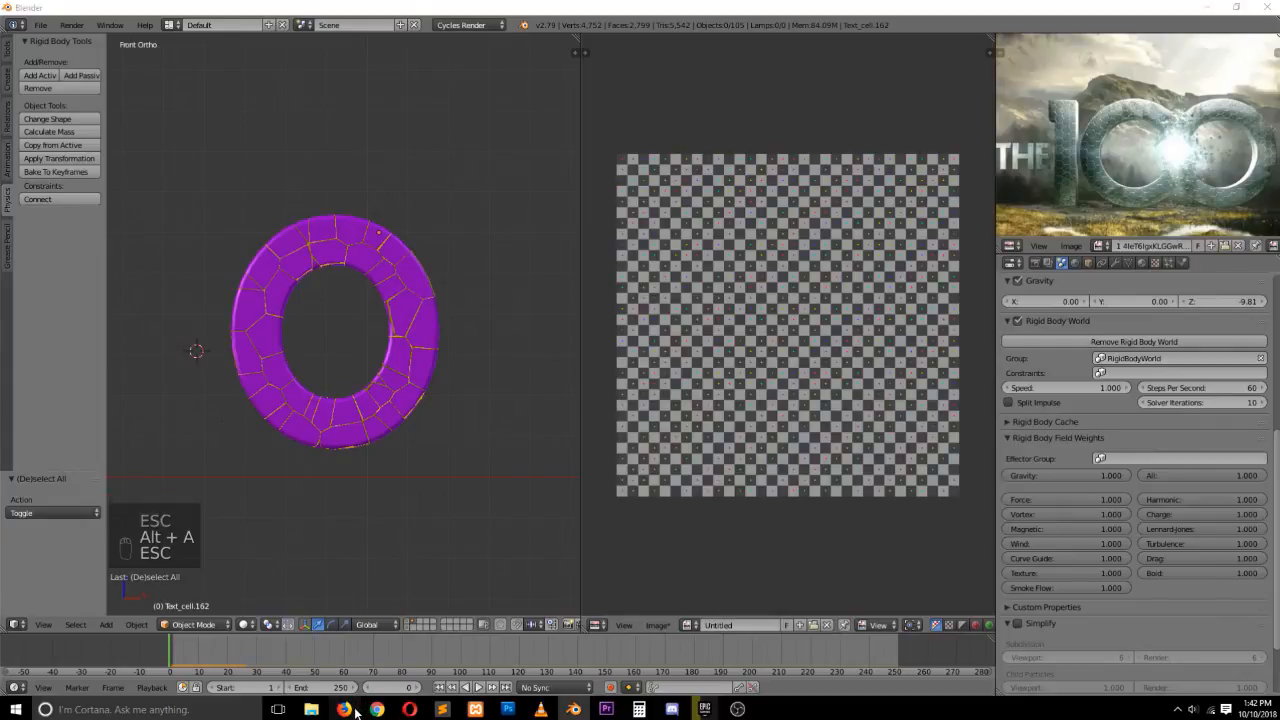
Switch to the browser and watch the reference opening titles video
{"action": "left_click", "coordinate": [343, 709]}
{"action": "left_click", "coordinate": [76, 533]}
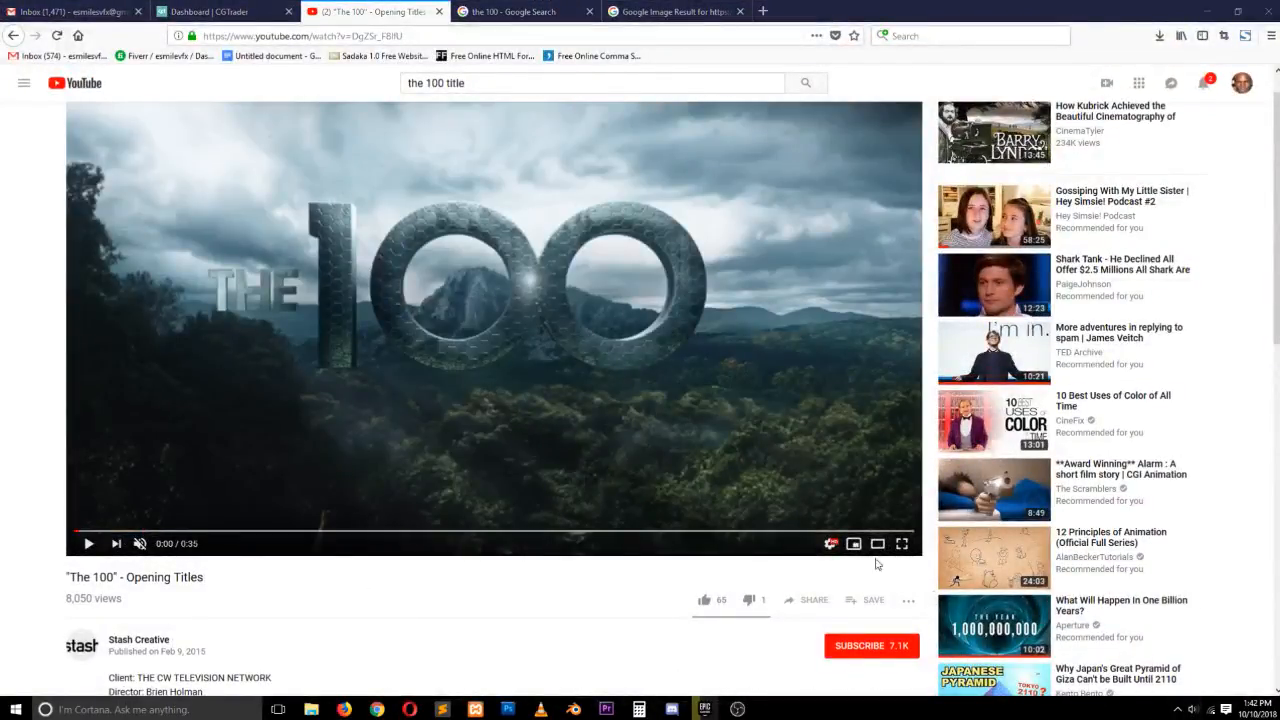
{"action": "left_click", "coordinate": [358, 346]}
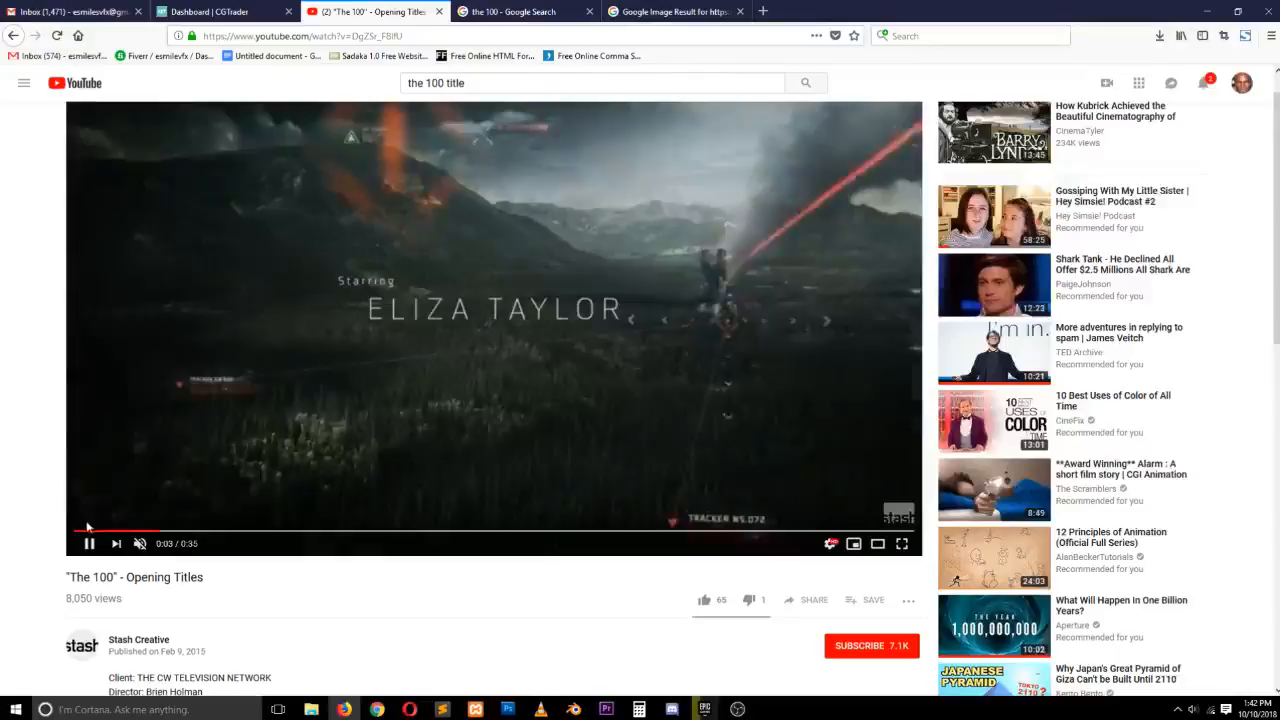
{"action": "left_click", "coordinate": [81, 531]}
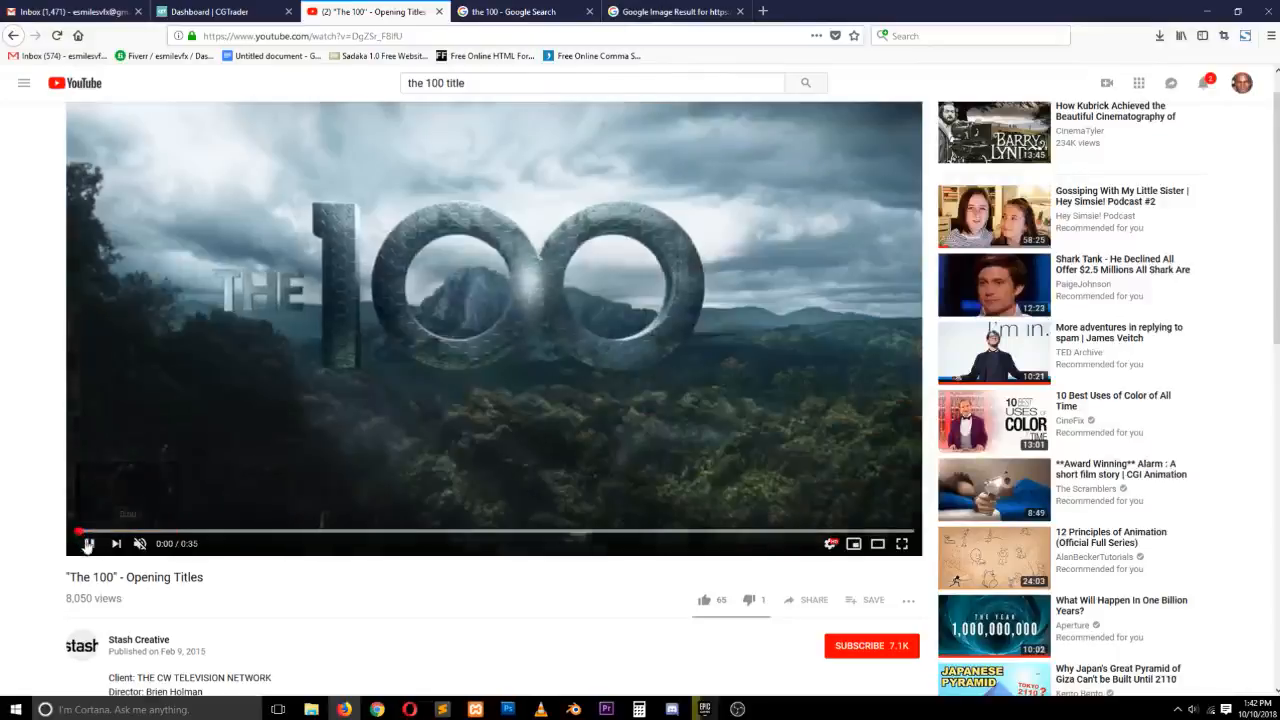
{"action": "left_click", "coordinate": [89, 544]}
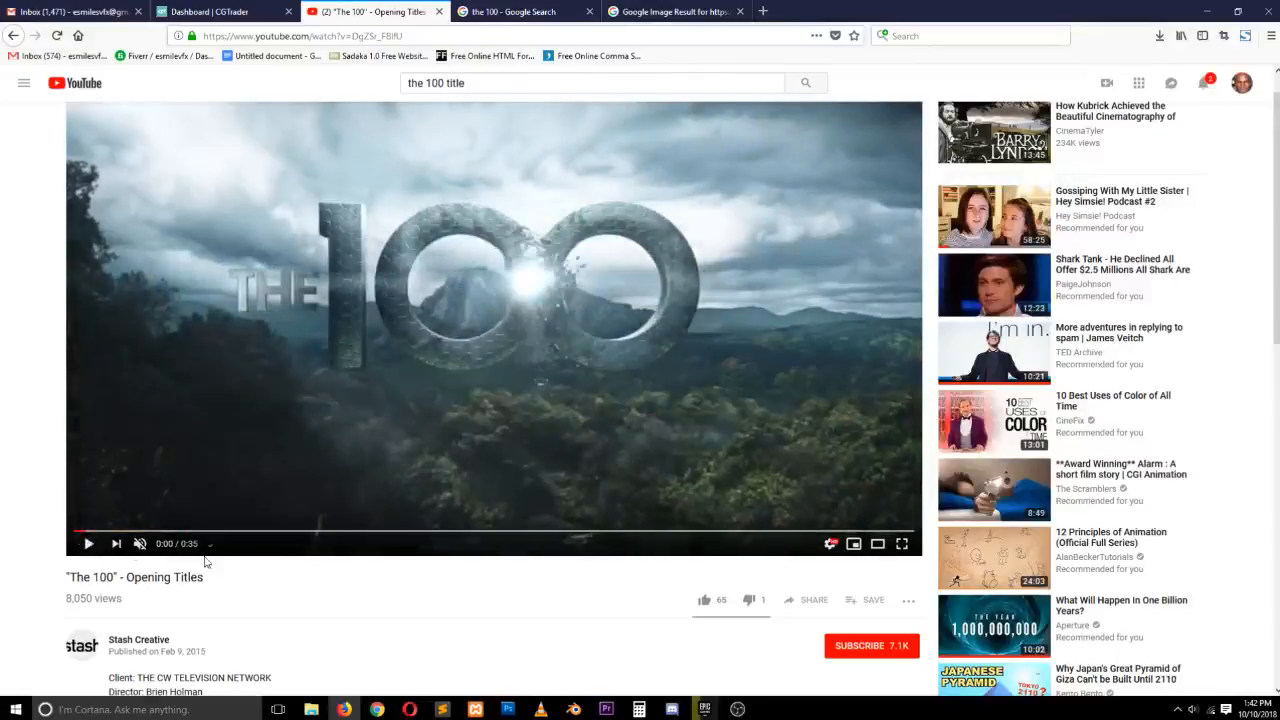
Return to Blender and play the simulation again
{"action": "left_click", "coordinate": [1204, 9]}
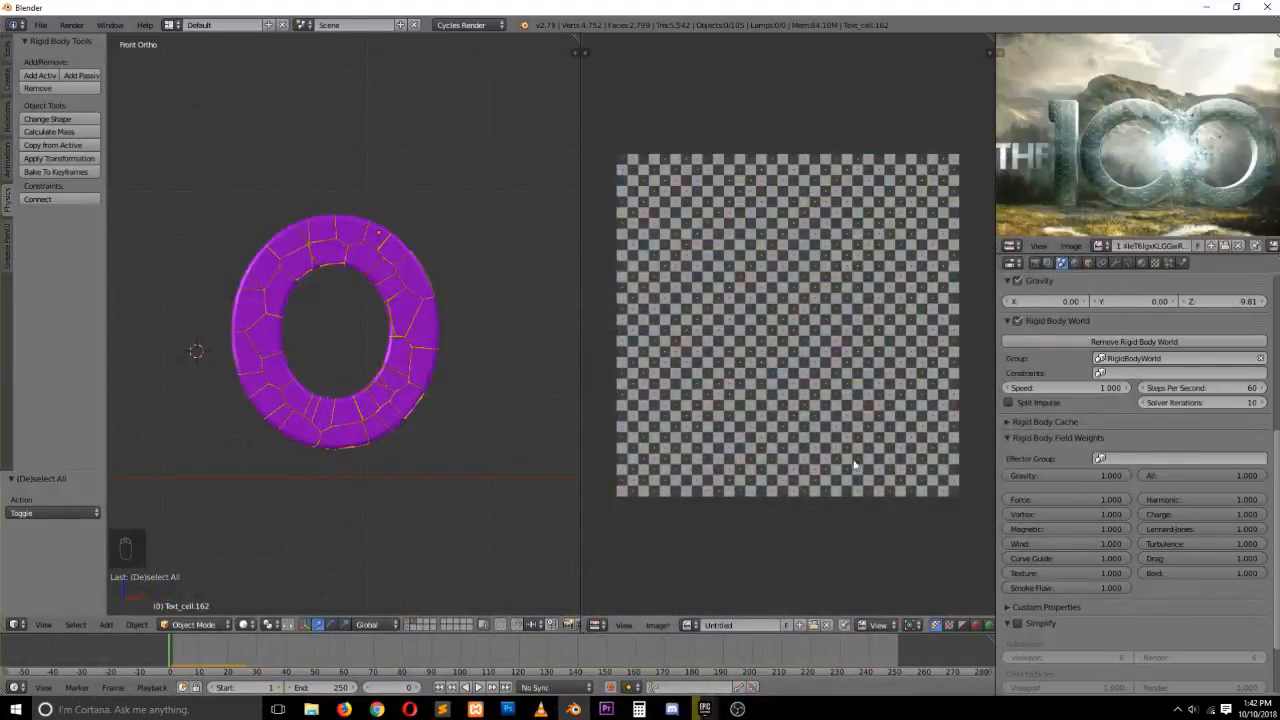
{"action": "key", "text": "alt+a"}
{"action": "key", "text": "Escape"}
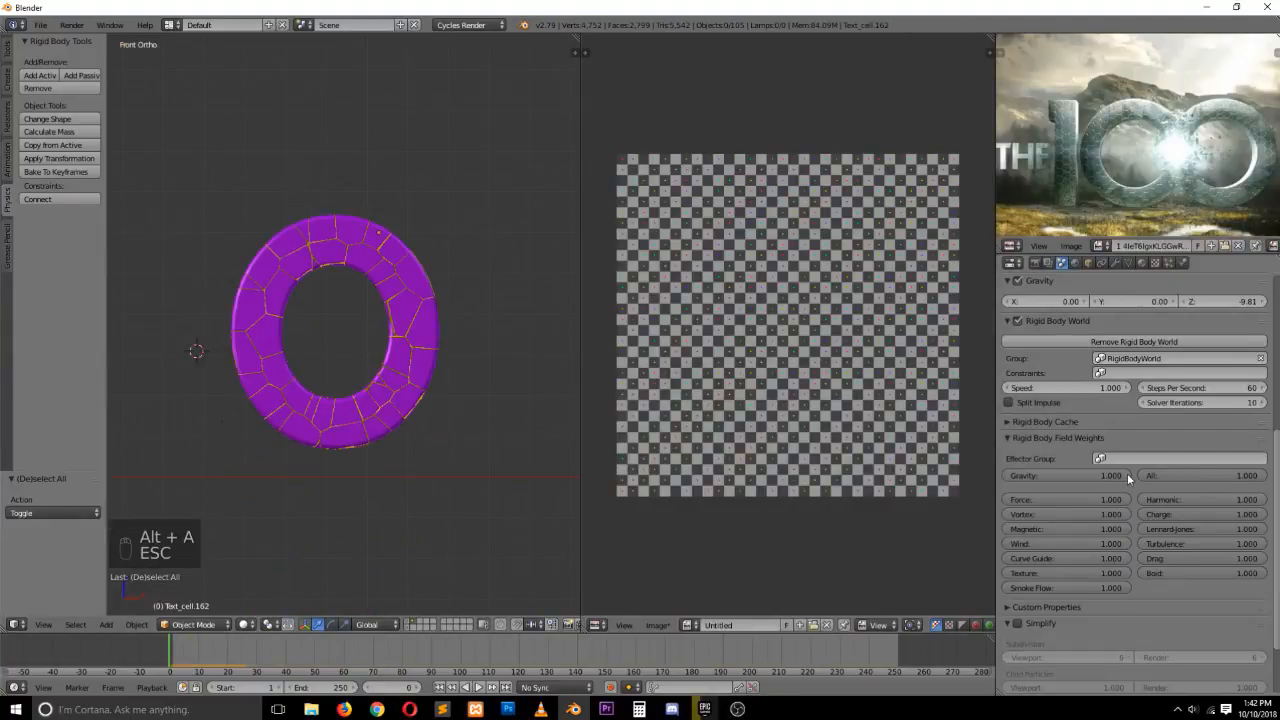
Set the rigid body gravity field weight to 0 and play the simulation briefly
{"action": "left_click_drag", "start_coordinate": [1127, 473], "coordinate": [1015, 475]}
{"action": "key", "text": "alt+a"}
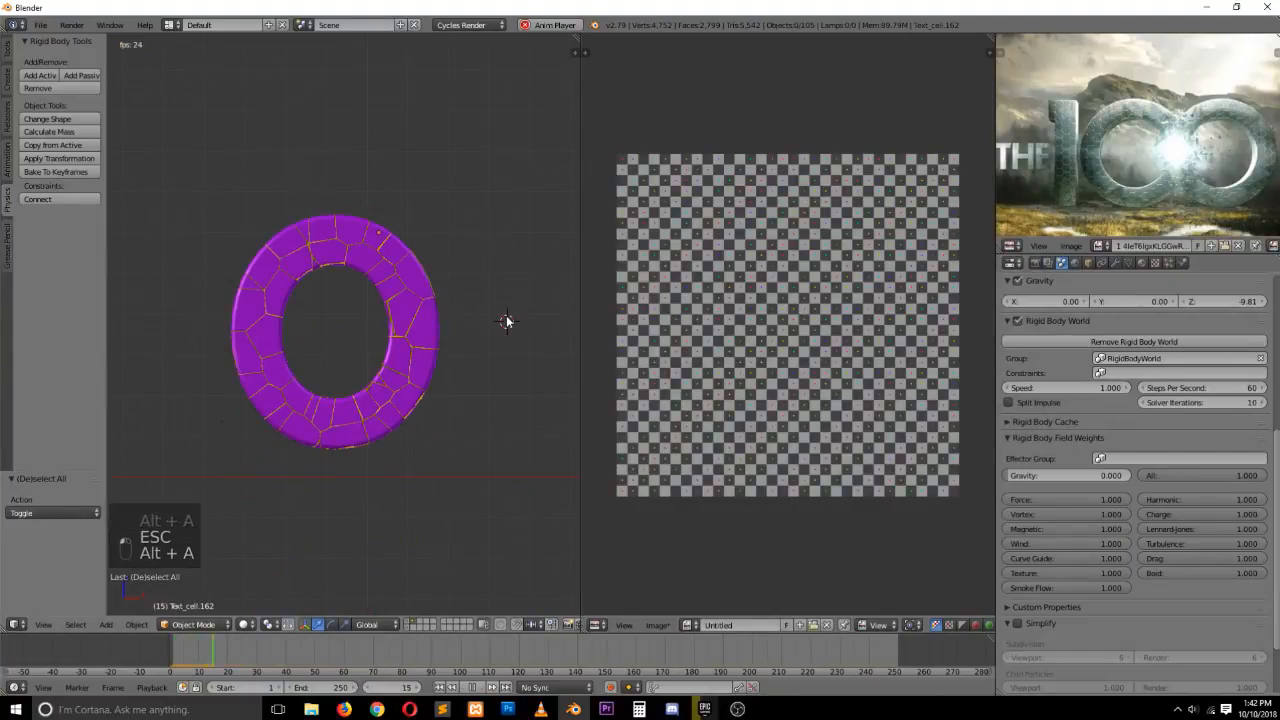
{"action": "key", "text": "Escape"}
Add a plane to the right of the letter O and rotate it 90 degrees
{"action": "scroll", "coordinate": [505, 320], "scroll_direction": "down", "scroll_amount": 4}
{"action": "middle_click_drag", "start_coordinate": [414, 323], "coordinate": [328, 325], "text": "shift"}
{"action": "scroll", "coordinate": [327, 326], "scroll_direction": "up", "scroll_amount": 2}
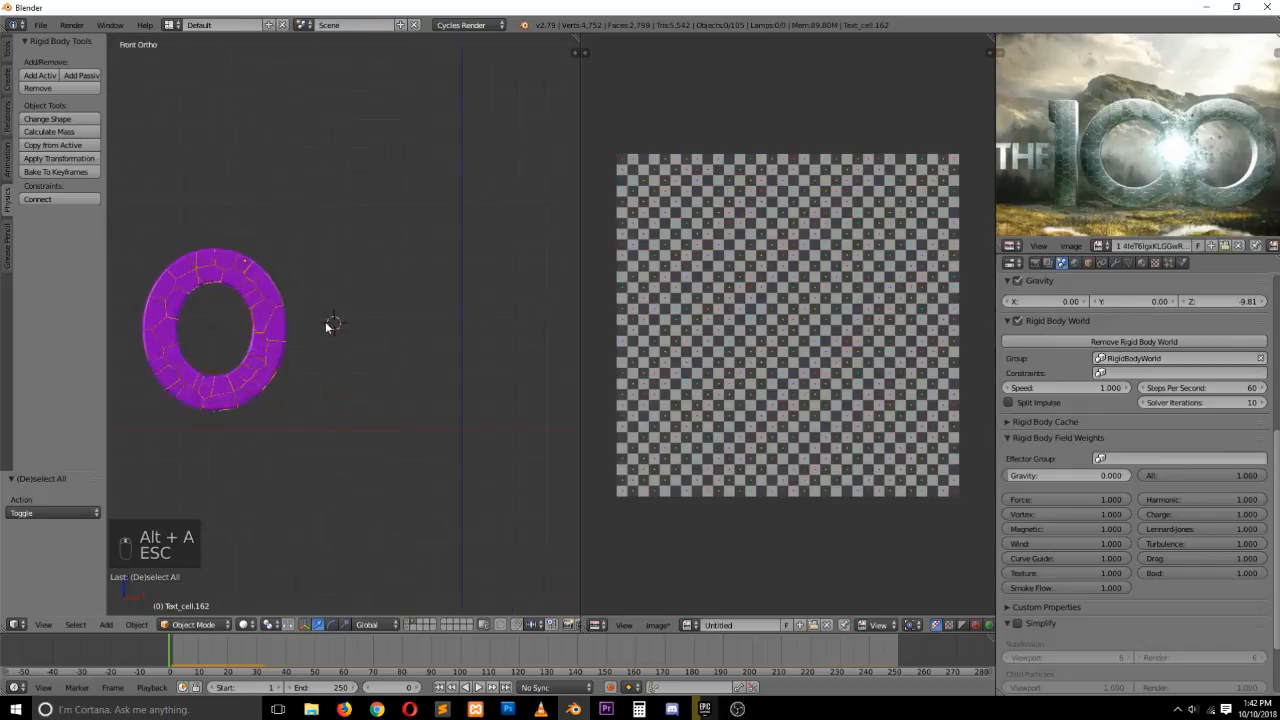
{"action": "scroll", "coordinate": [330, 325], "scroll_direction": "up", "scroll_amount": 1}
{"action": "key", "text": "shift+a"}
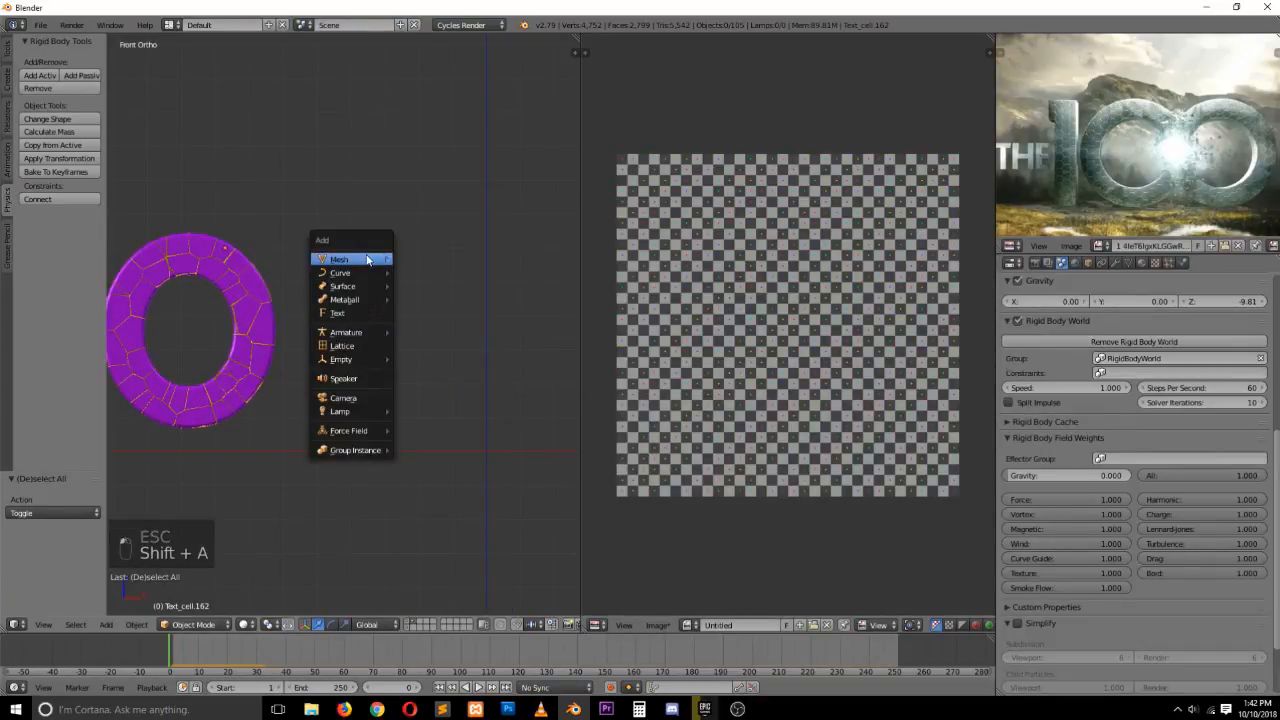
{"action": "mouse_move", "coordinate": [367, 260]}
{"action": "left_click", "coordinate": [425, 260]}
{"action": "type", "text": "r"}
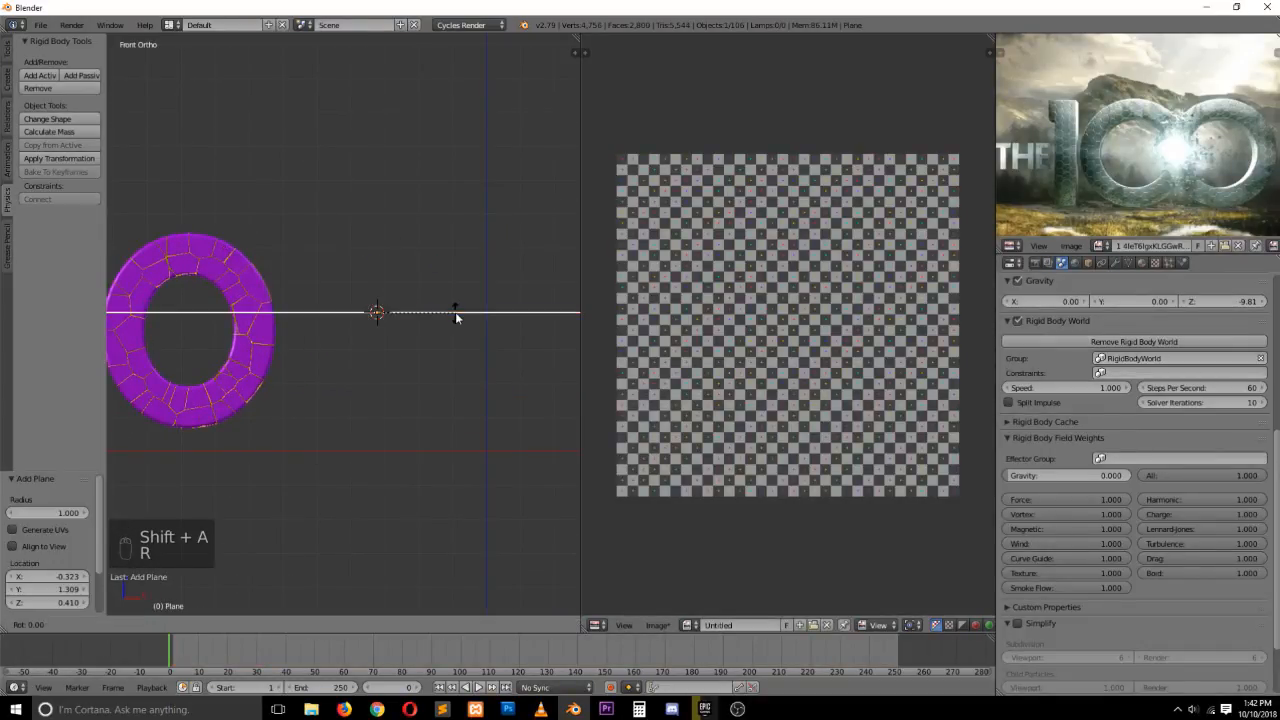
{"action": "type", "text": "90"}
{"action": "key", "text": "Return"}
Scale the plane down to about 0.342 and shift it slightly right along X
{"action": "key", "text": "s"}
{"action": "left_click", "coordinate": [416, 358]}
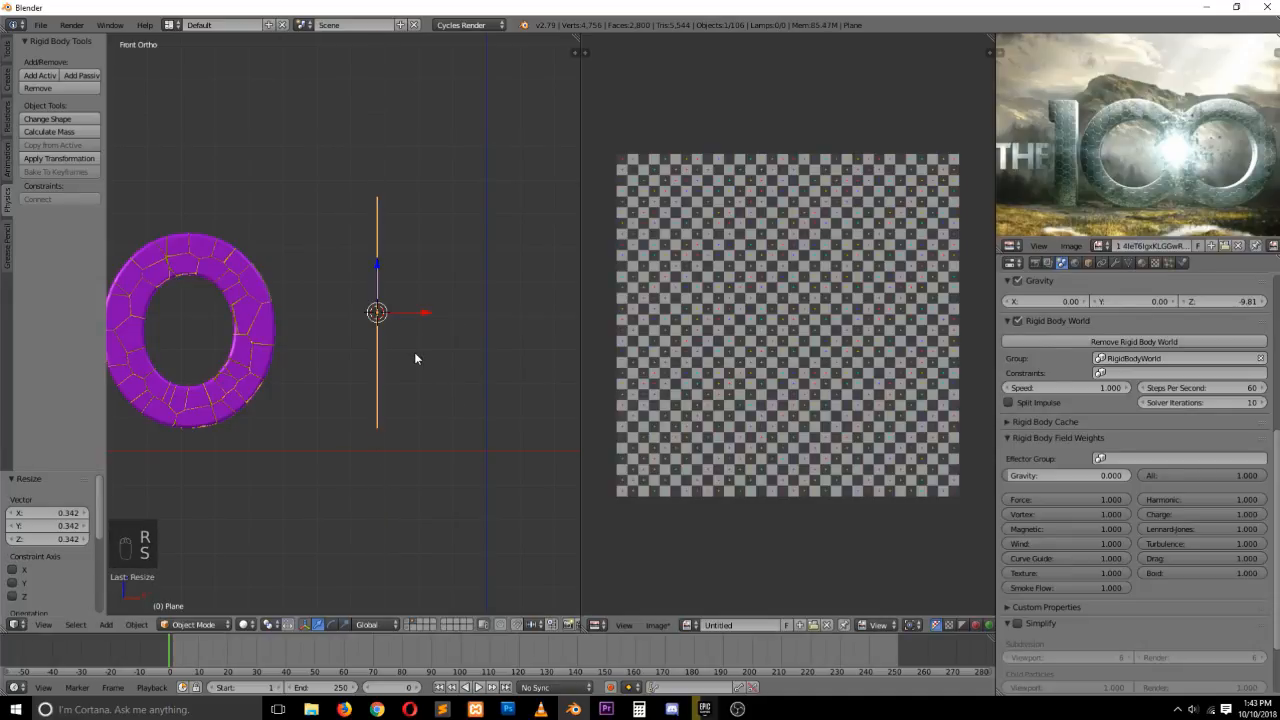
{"action": "left_click_drag", "start_coordinate": [410, 312], "coordinate": [439, 321]}
Position the plane from a top view, shifting it slightly along Y and X
{"action": "key", "text": "grave"}
{"action": "middle_click_drag", "start_coordinate": [432, 369], "coordinate": [471, 402]}
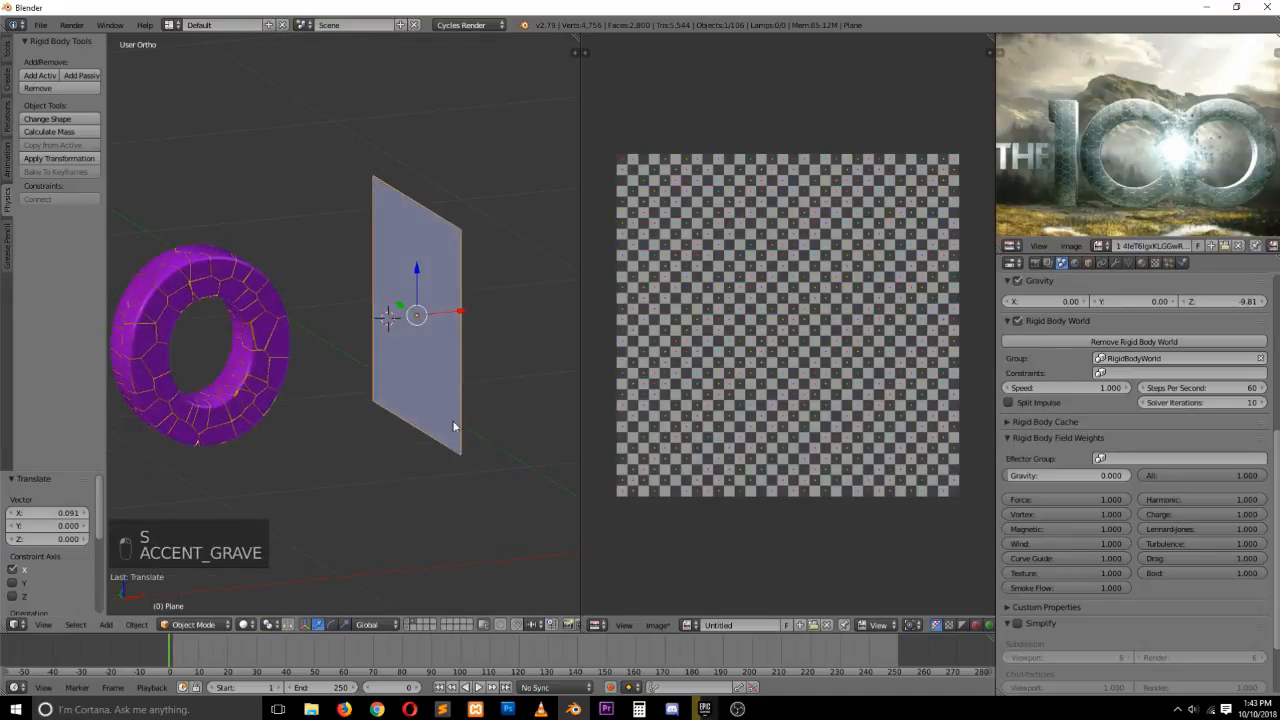
{"action": "key", "text": "KP_7"}
{"action": "left_click_drag", "start_coordinate": [410, 316], "coordinate": [413, 290]}
{"action": "key", "text": "grave"}
{"action": "middle_click_drag", "start_coordinate": [363, 335], "coordinate": [410, 205]}
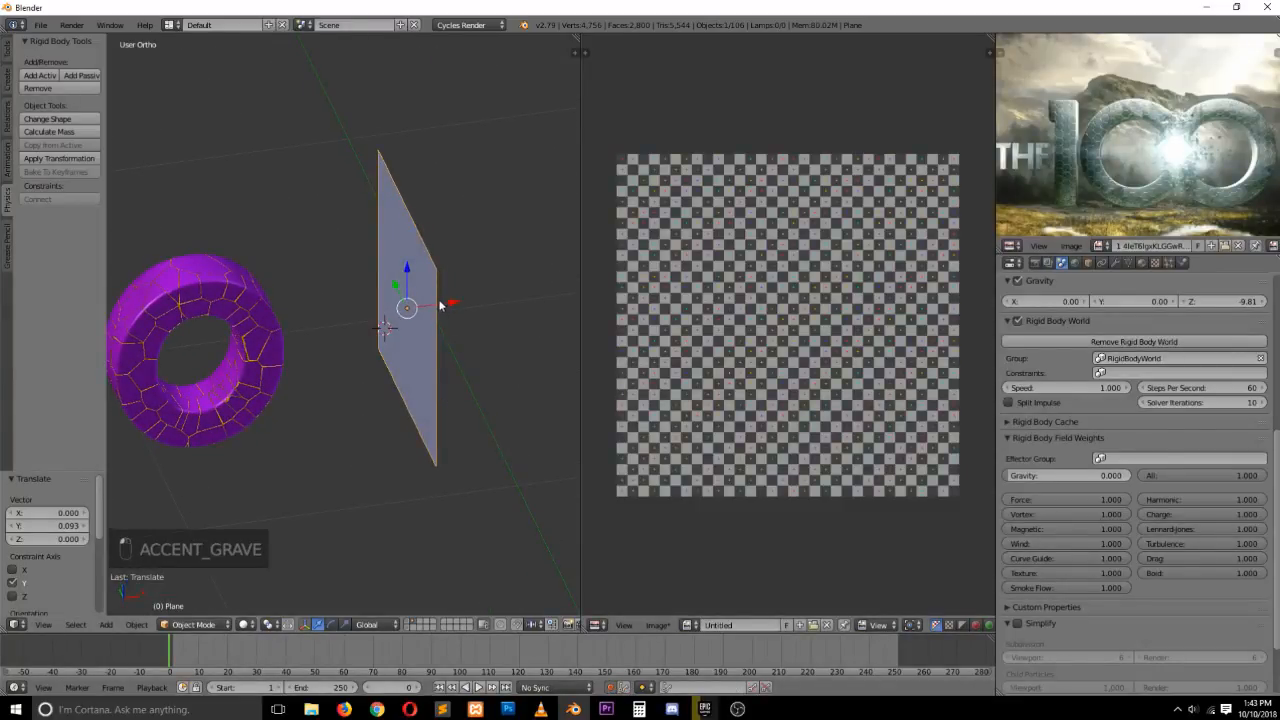
{"action": "left_click_drag", "start_coordinate": [440, 306], "coordinate": [451, 305]}
At frame 9, move the plane about 0.5 units left into the O, then return to frame 0
{"action": "left_click", "coordinate": [196, 645]}
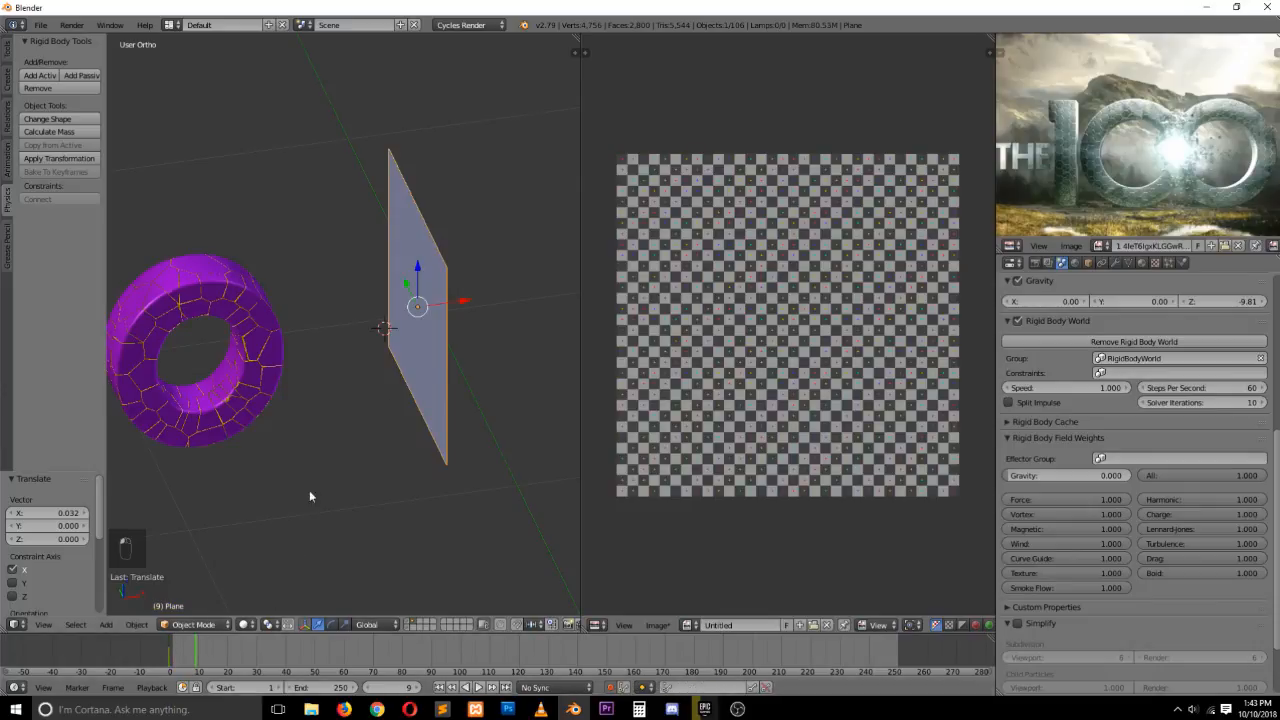
{"action": "left_click_drag", "start_coordinate": [469, 305], "coordinate": [307, 345]}
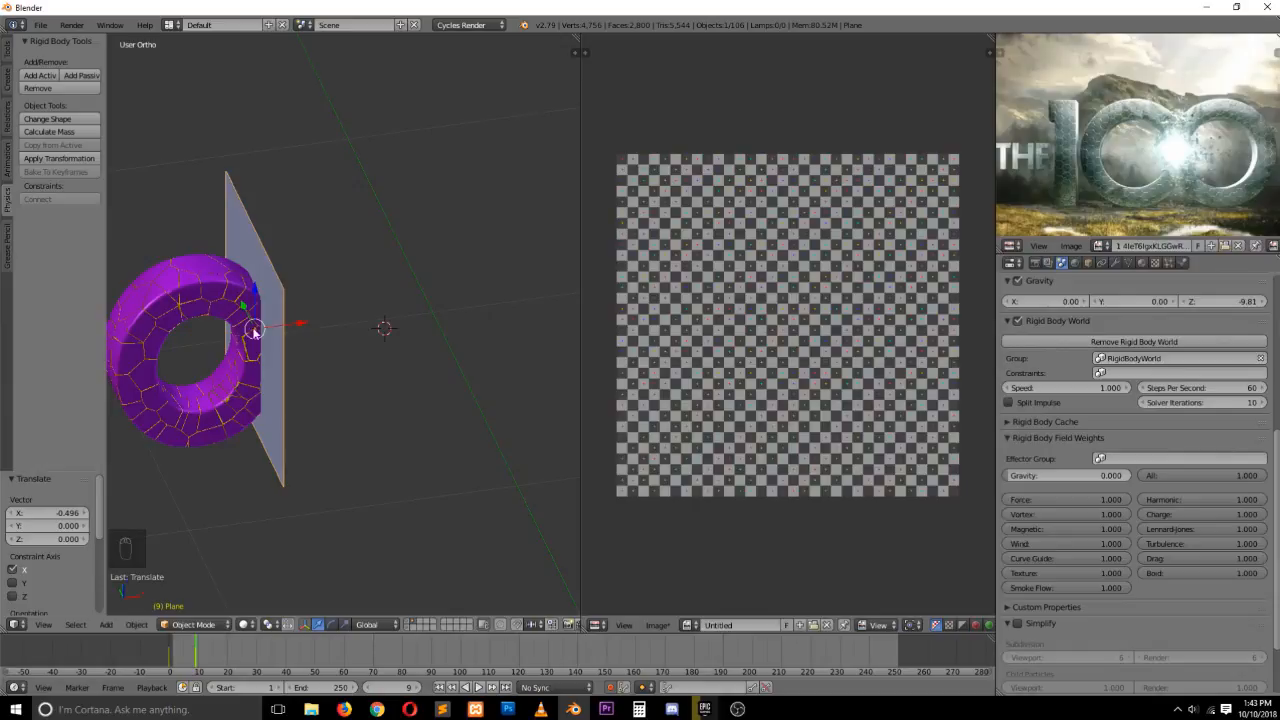
{"action": "left_click", "coordinate": [170, 661]}
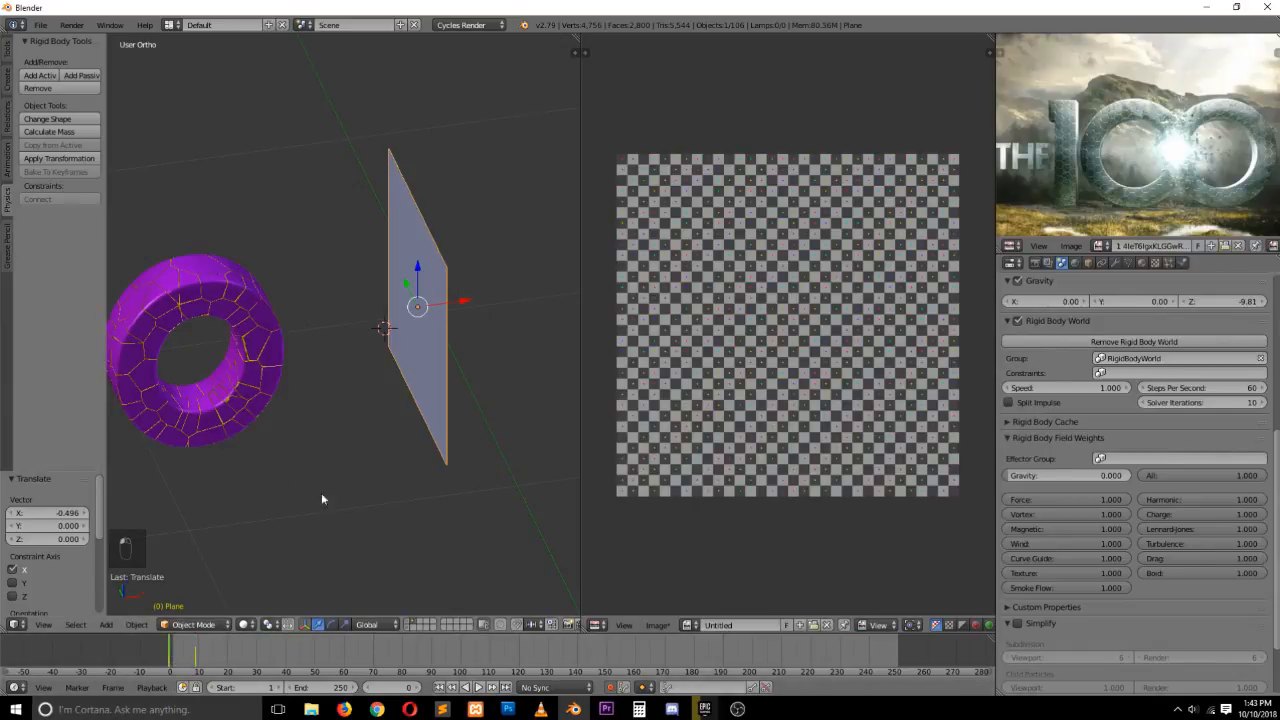
Play the animation to check the plane's sweep through the O
{"action": "key", "text": "alt+a"}
{"action": "key", "text": "Escape"}
{"action": "key", "text": "alt+a"}
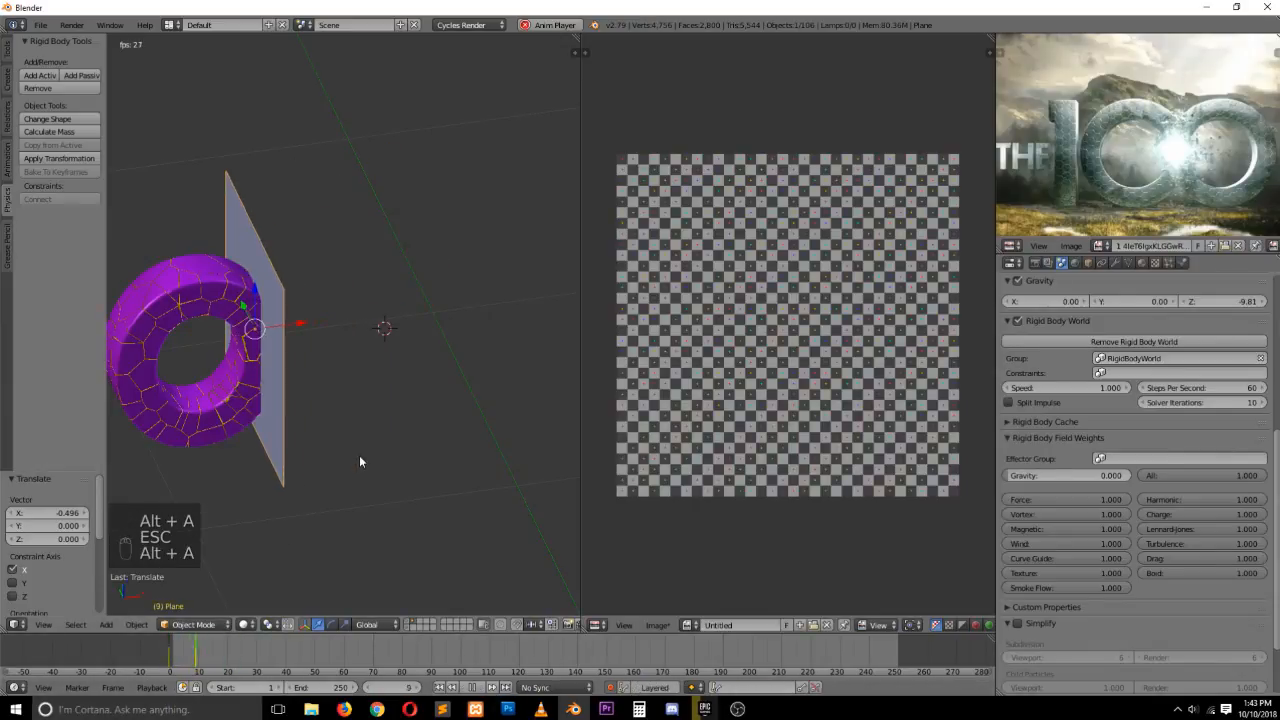
{"action": "key", "text": "Escape"}
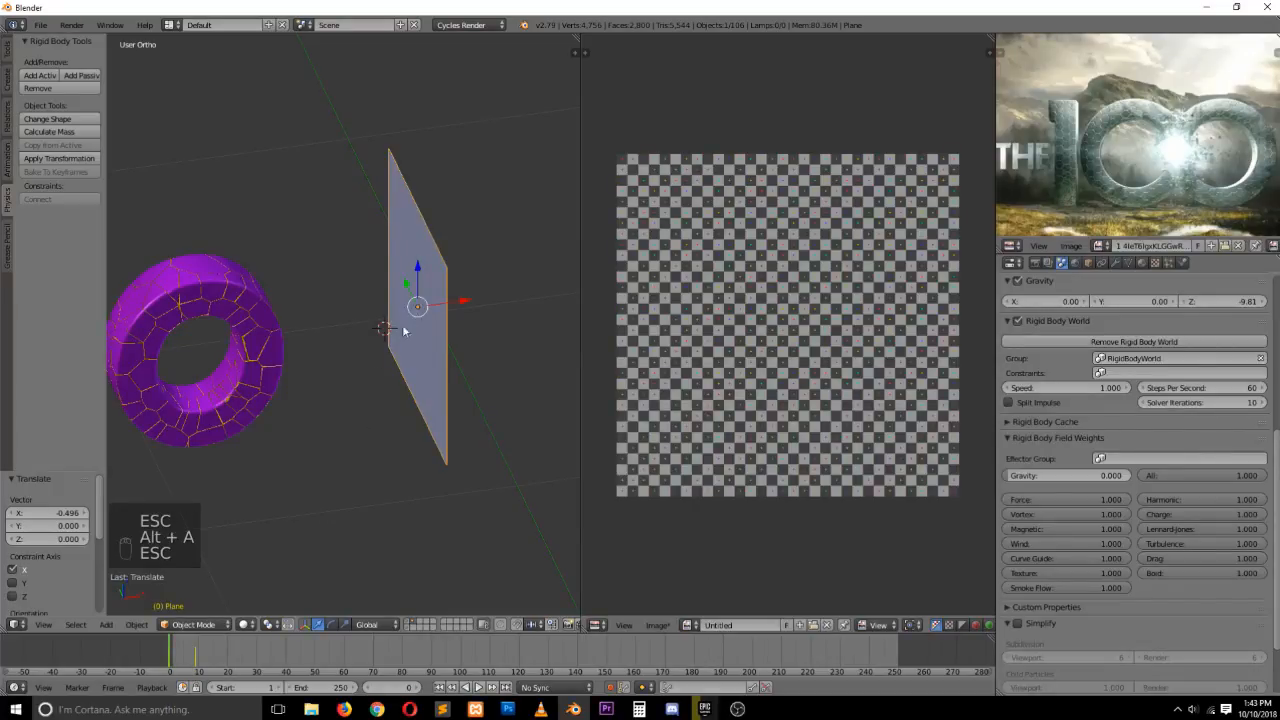
Add the plane to the simulation as a passive rigid body
{"action": "key", "text": "grave"}
{"action": "middle_click_drag", "start_coordinate": [404, 328], "coordinate": [414, 283]}
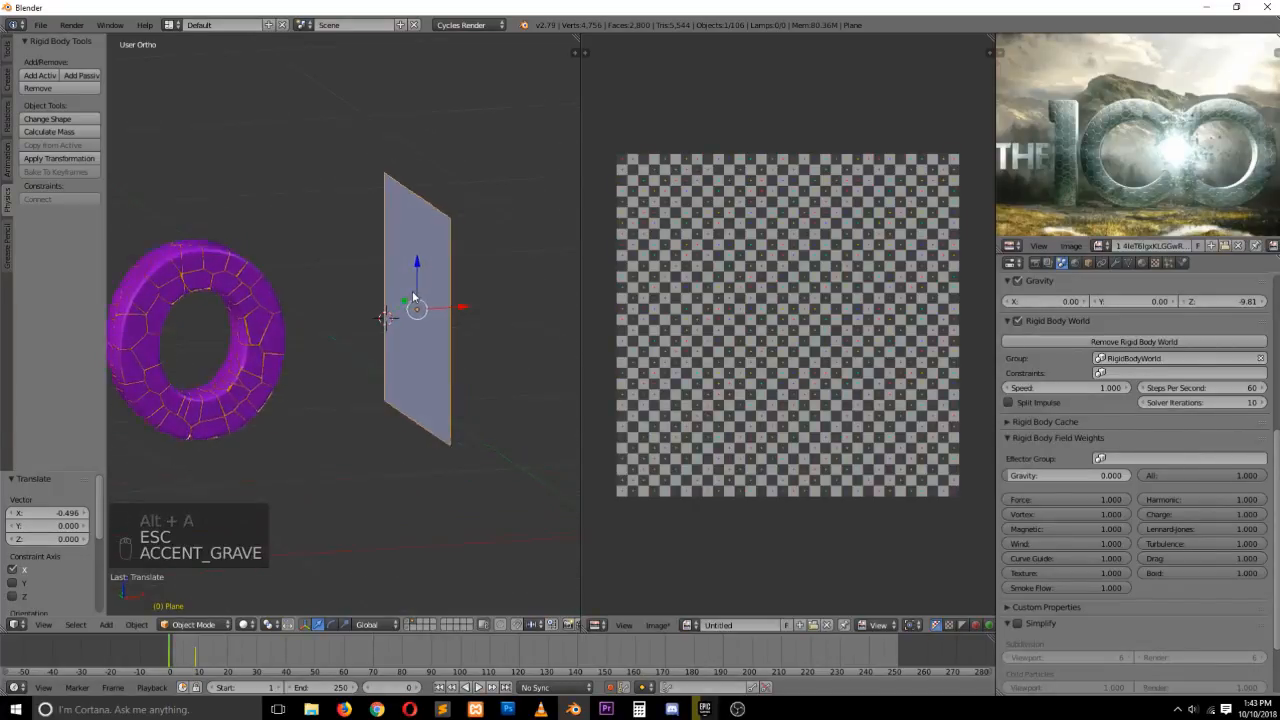
{"action": "left_click", "coordinate": [73, 77]}
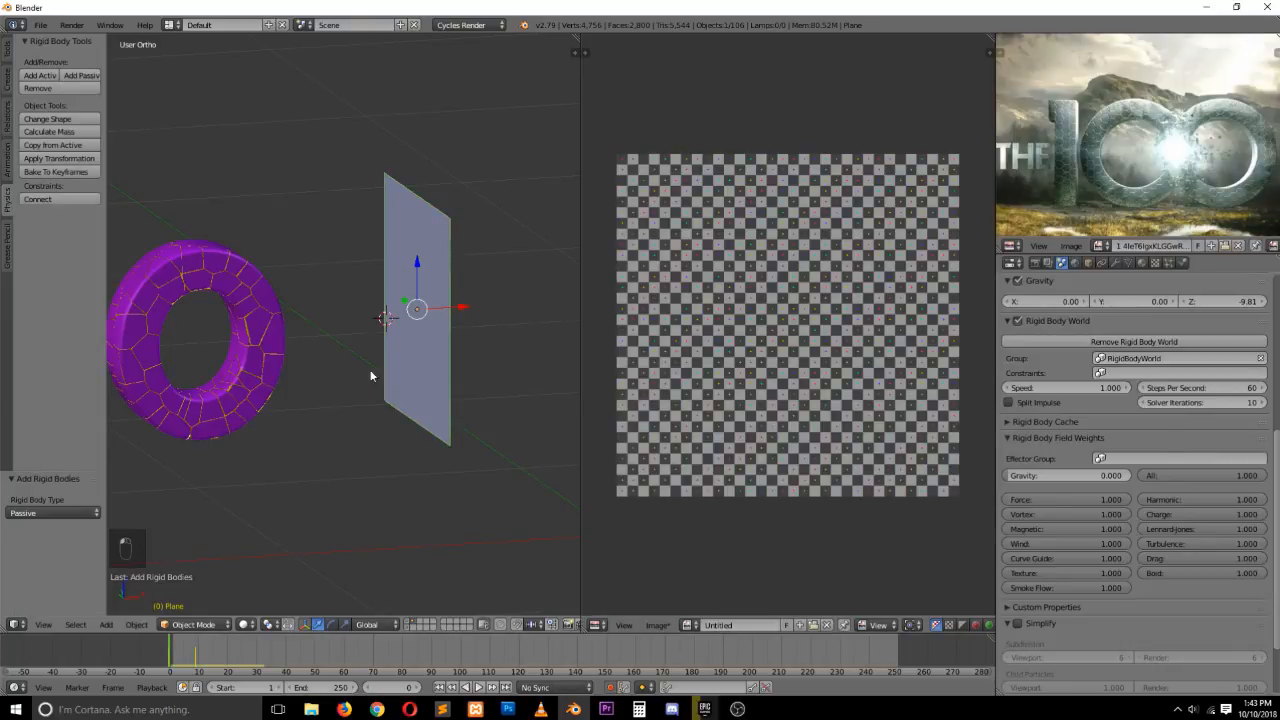
Play the simulation to check how the passive plane affects the fragments
{"action": "key", "text": "alt+a"}
{"action": "key", "text": "Escape"}
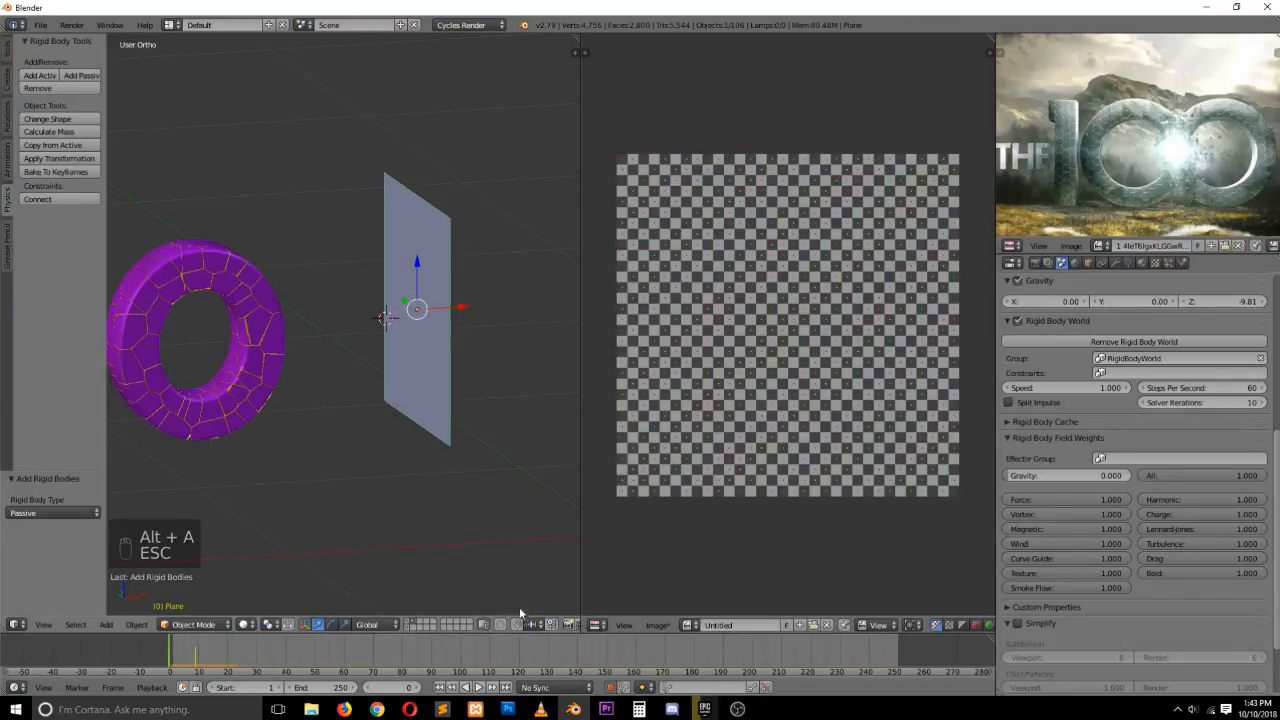
{"action": "key", "text": "alt+a"}
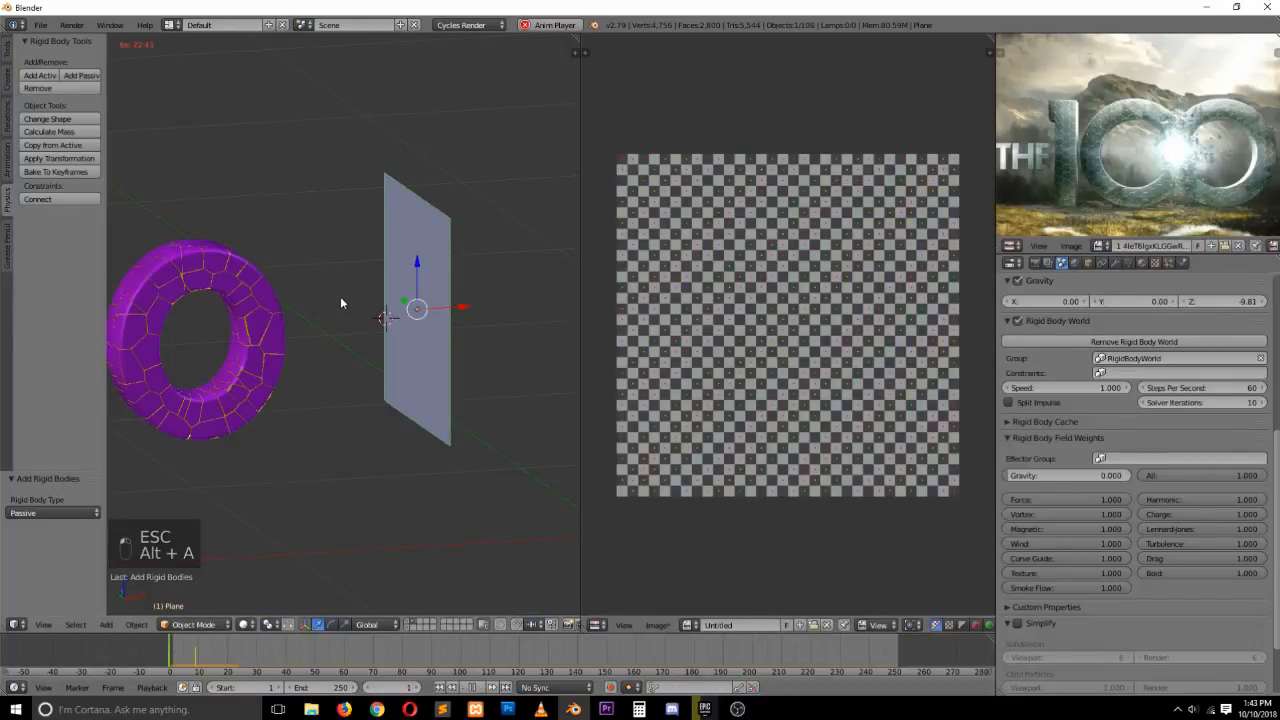
{"action": "key", "text": "Escape"}
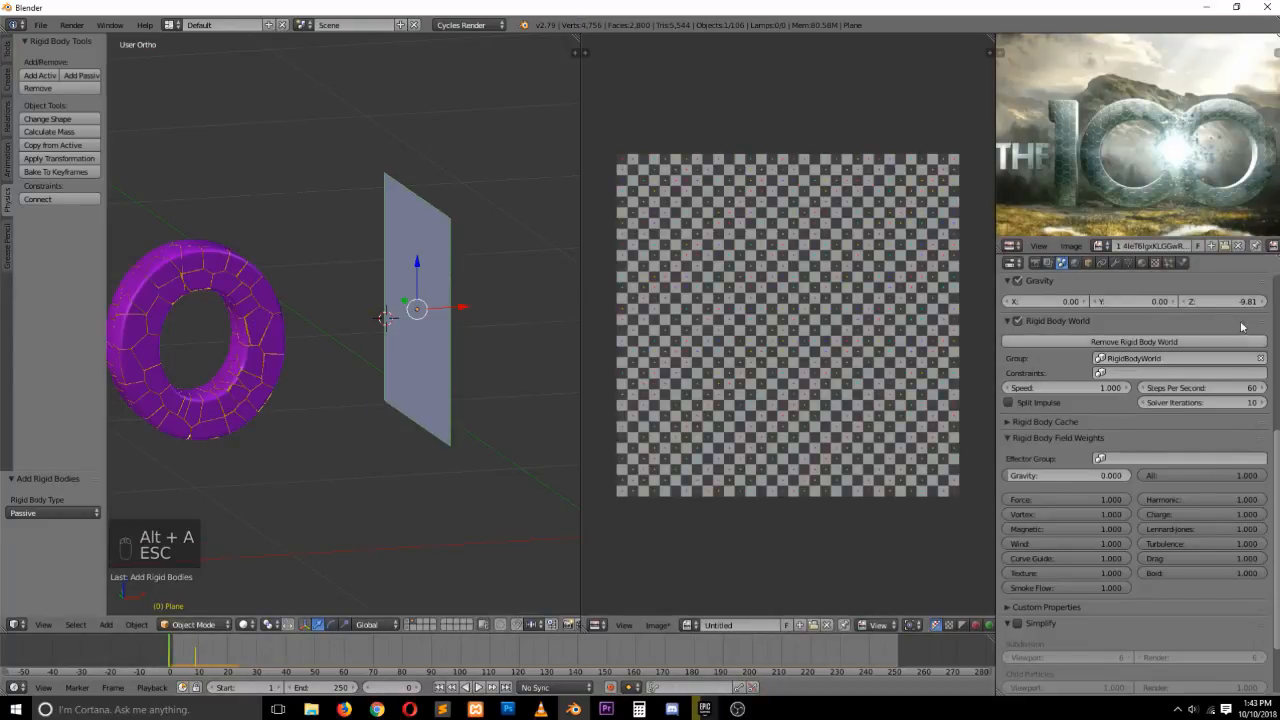
Enable Animated on the plane's rigid body in the physics properties
{"action": "left_click", "coordinate": [1182, 263]}
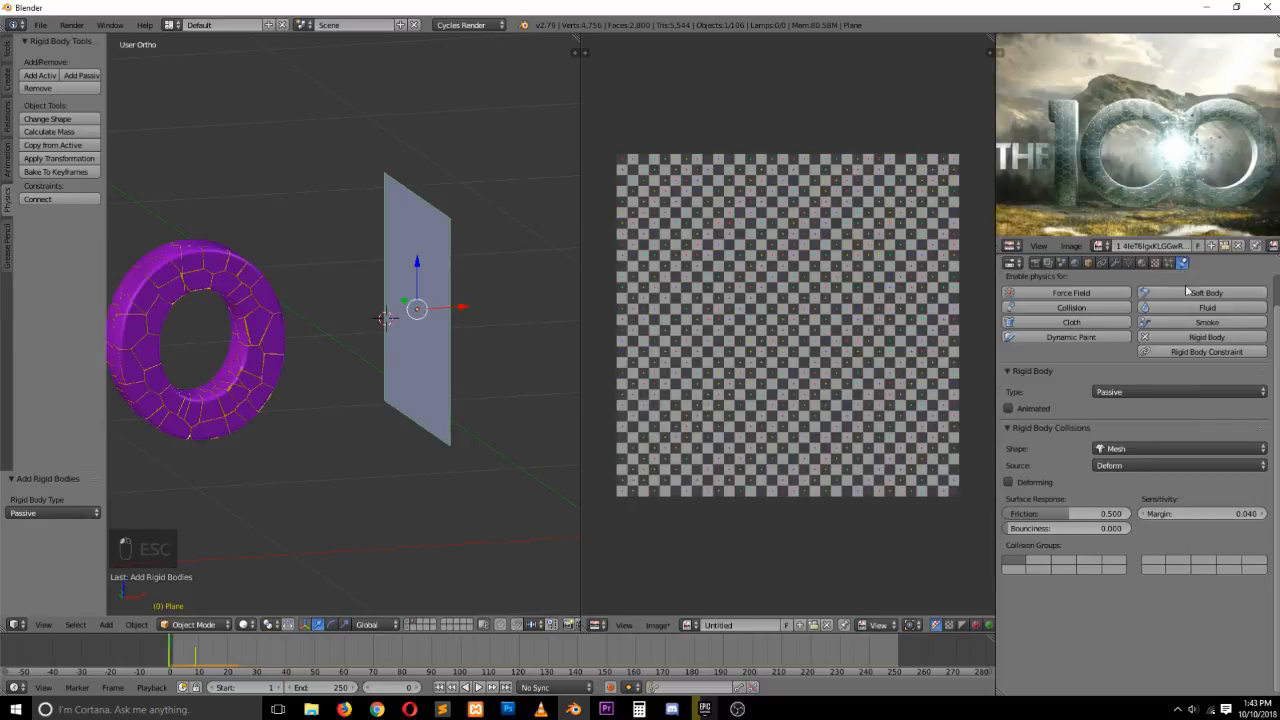
{"action": "left_click", "coordinate": [1027, 410]}
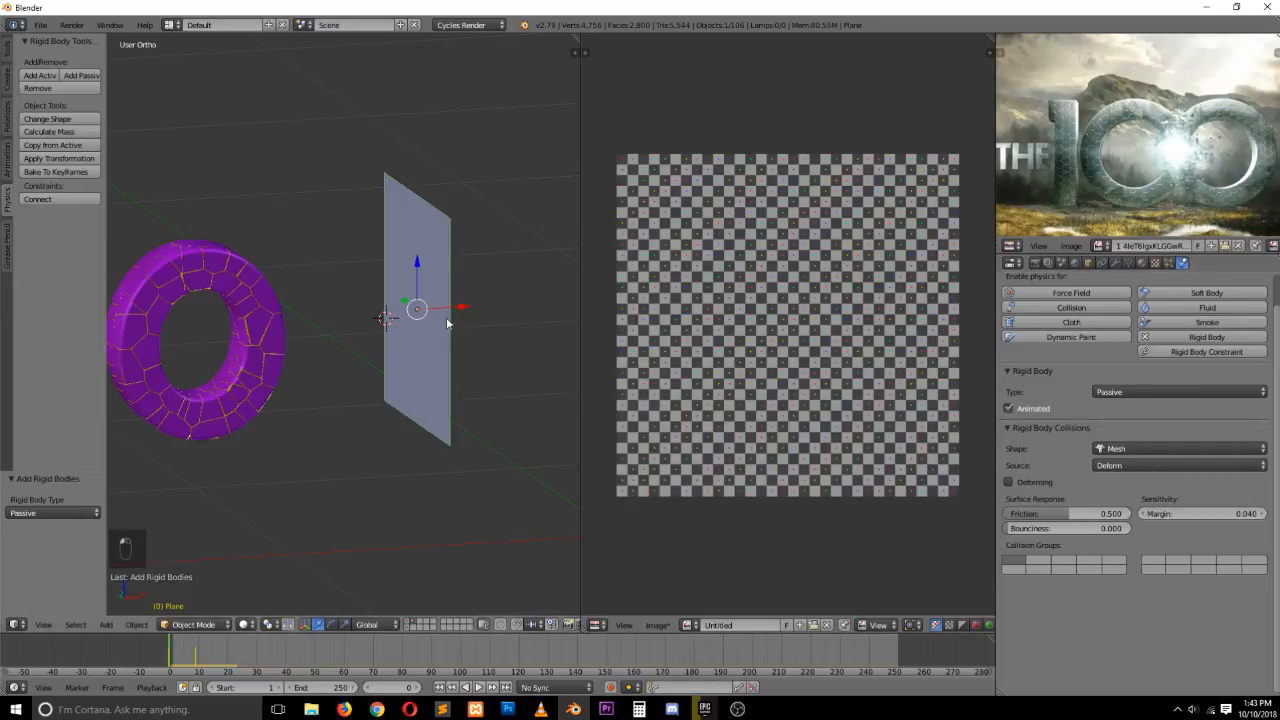
Replay the simulation from side and front views to examine the plane hitting the fragments
{"action": "key", "text": "alt+a"}
{"action": "scroll", "coordinate": [343, 320], "scroll_direction": "down", "scroll_amount": 4}
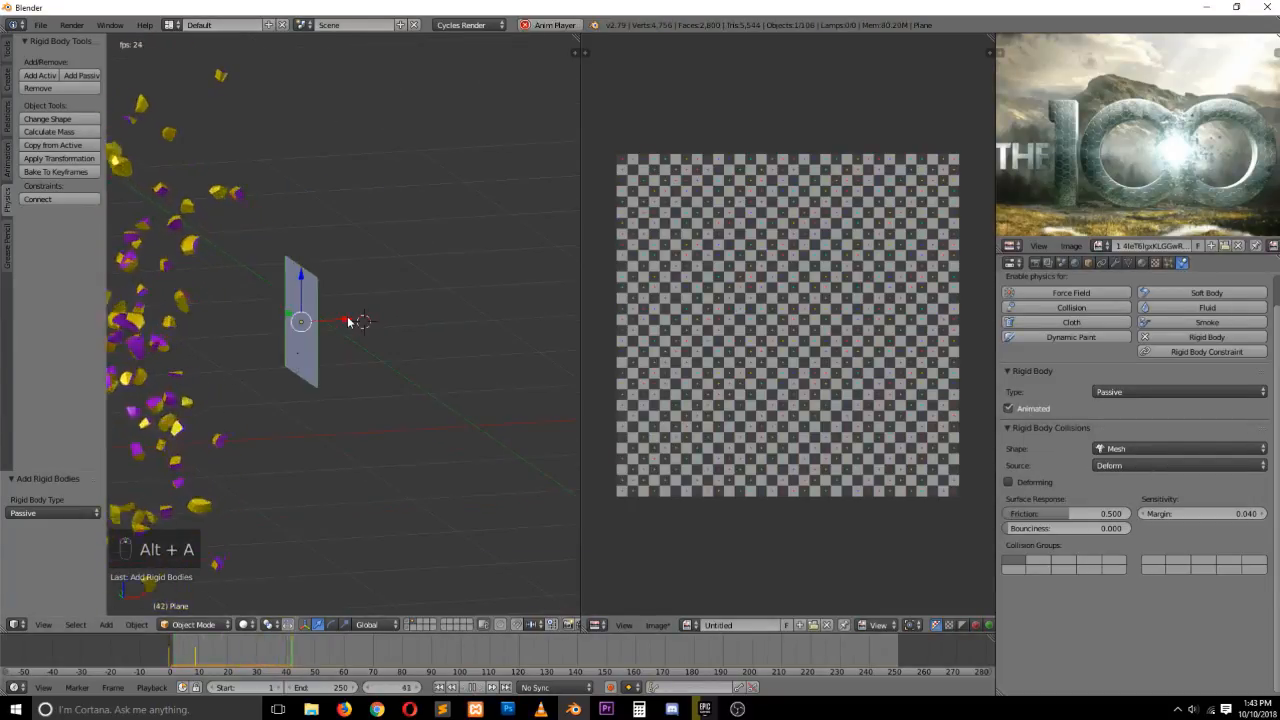
{"action": "key", "text": "Escape"}
{"action": "key", "text": "KP_3"}
{"action": "key", "text": "KP_1"}
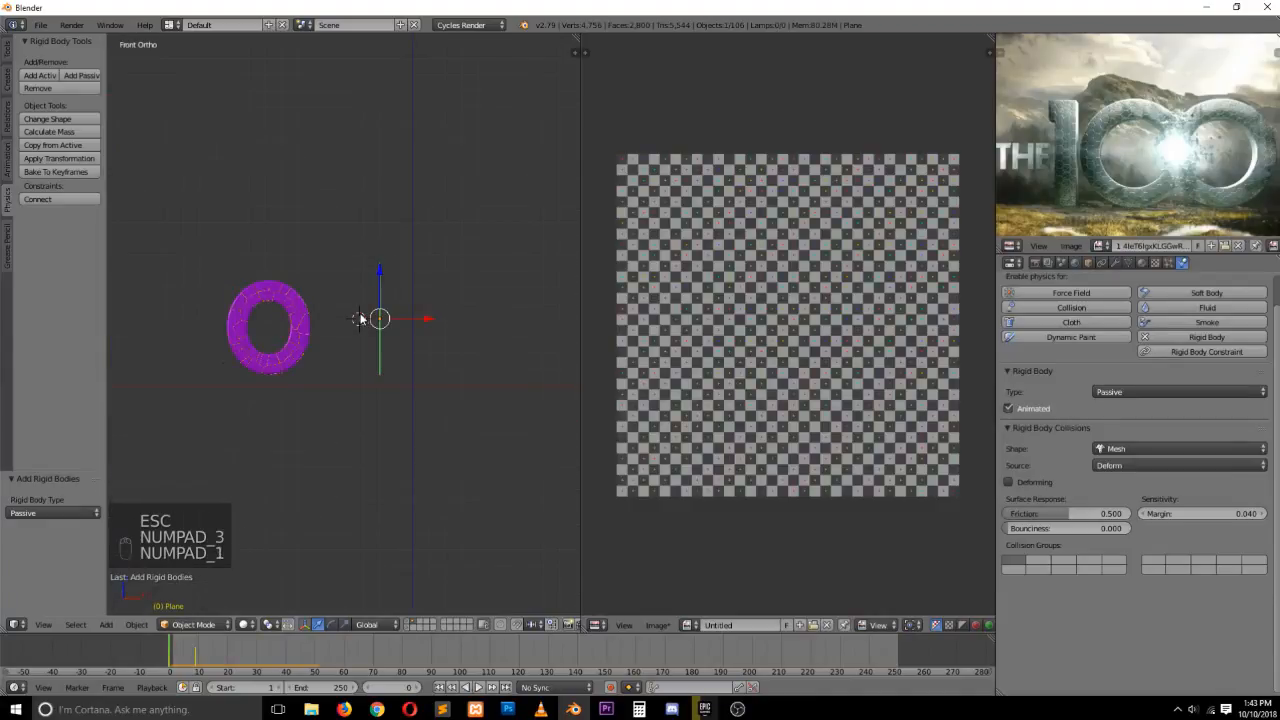
{"action": "key", "text": "alt+a"}
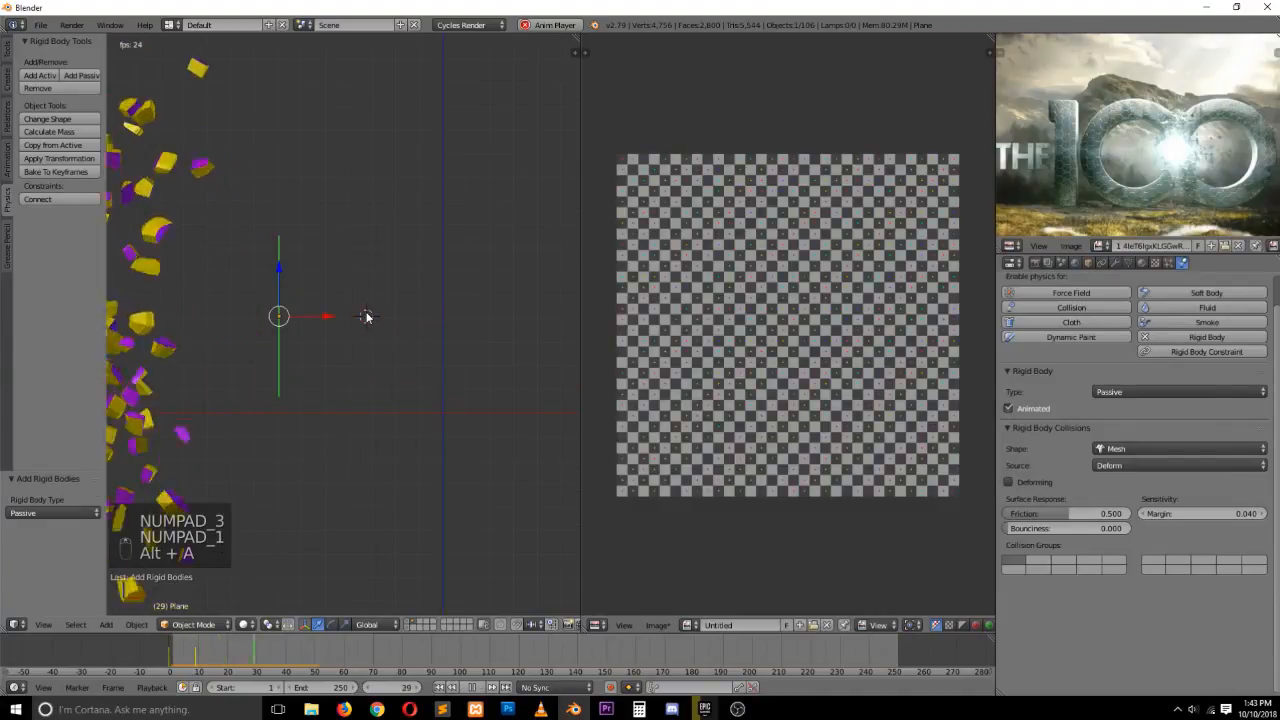
{"action": "key", "text": "Escape"}
{"action": "key", "text": "alt+a"}
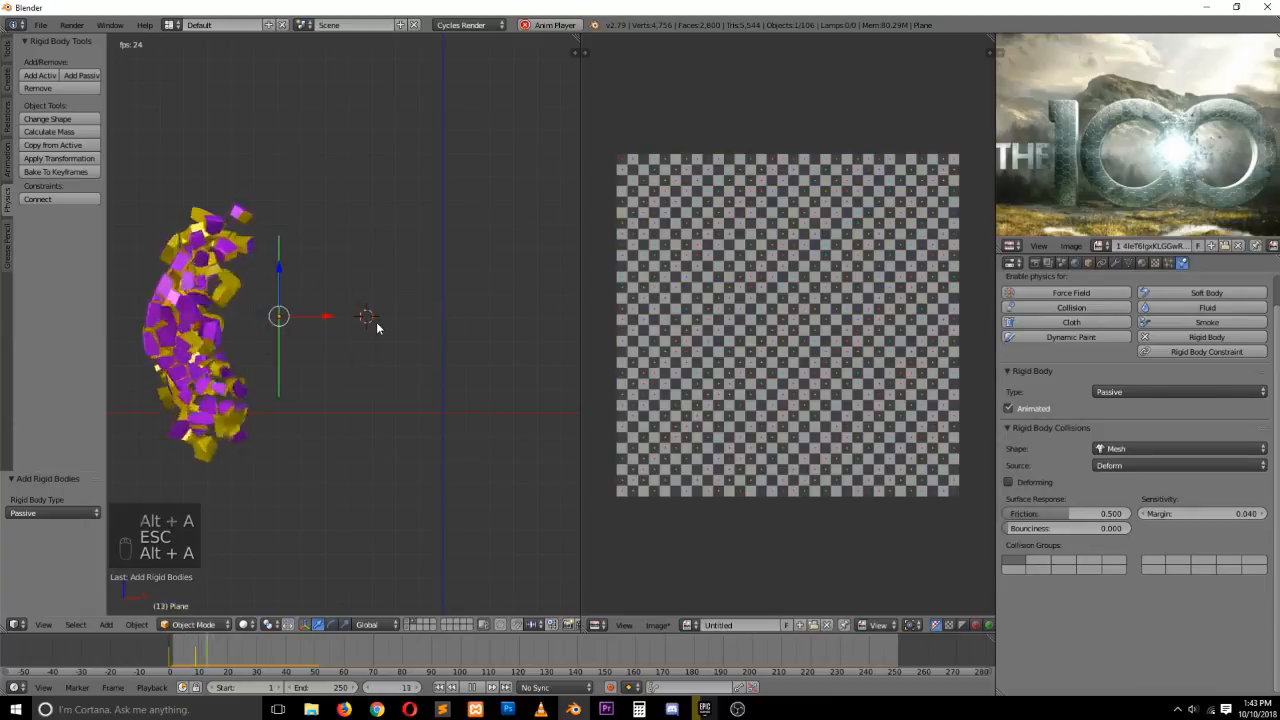
{"action": "key", "text": "Escape"}
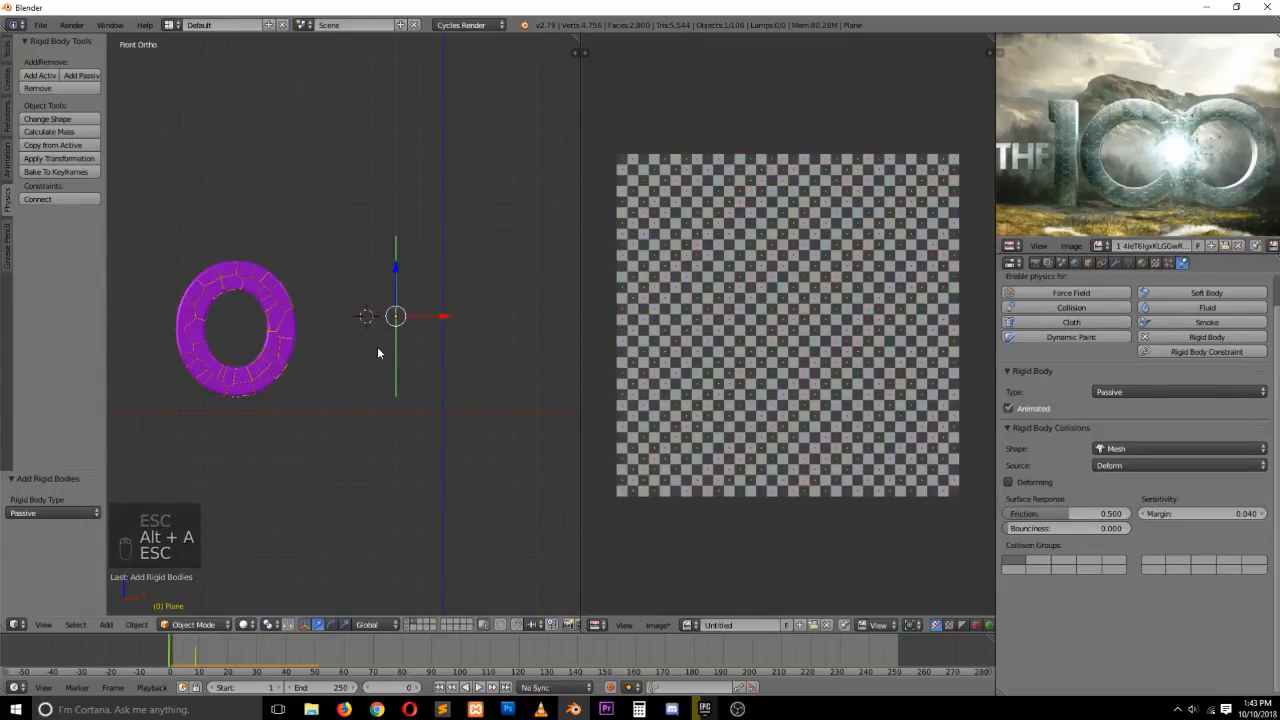
Step between the plane's keyframes from an orbited view, then return to the front view
{"action": "key", "text": "grave"}
{"action": "middle_click_drag", "start_coordinate": [377, 346], "coordinate": [401, 378]}
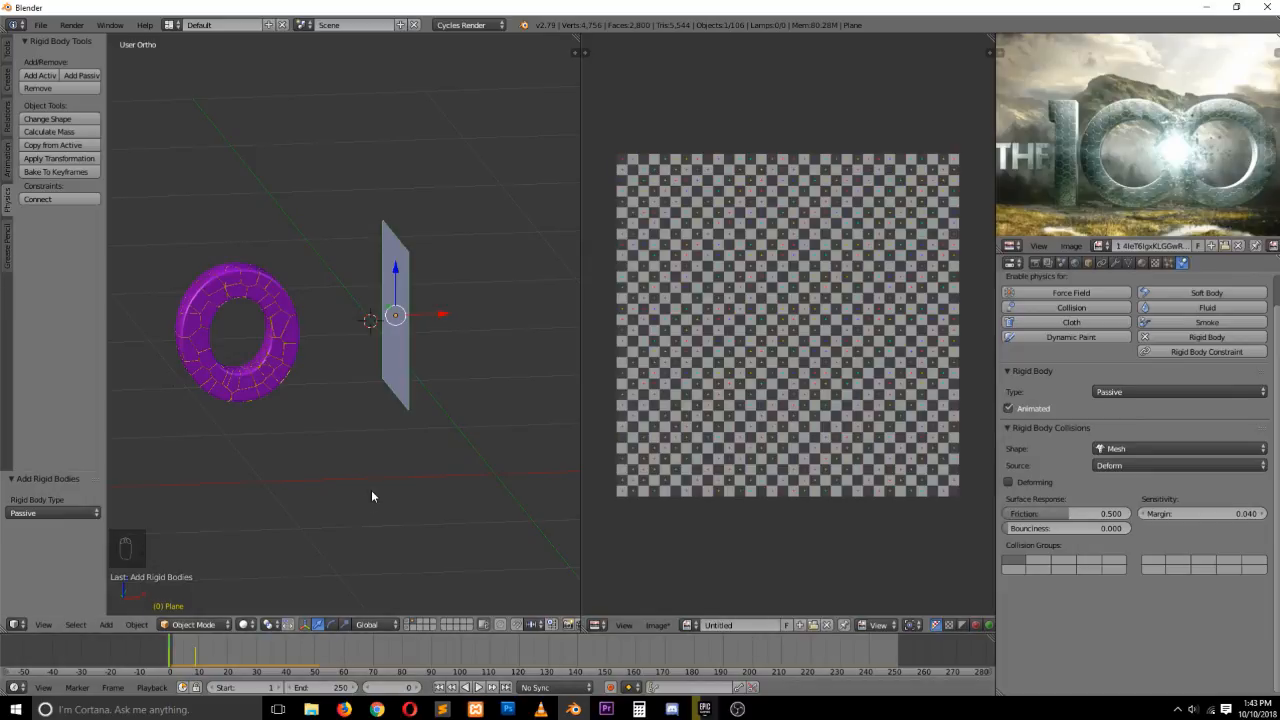
{"action": "key", "text": "Up"}
{"action": "key", "text": "Down"}
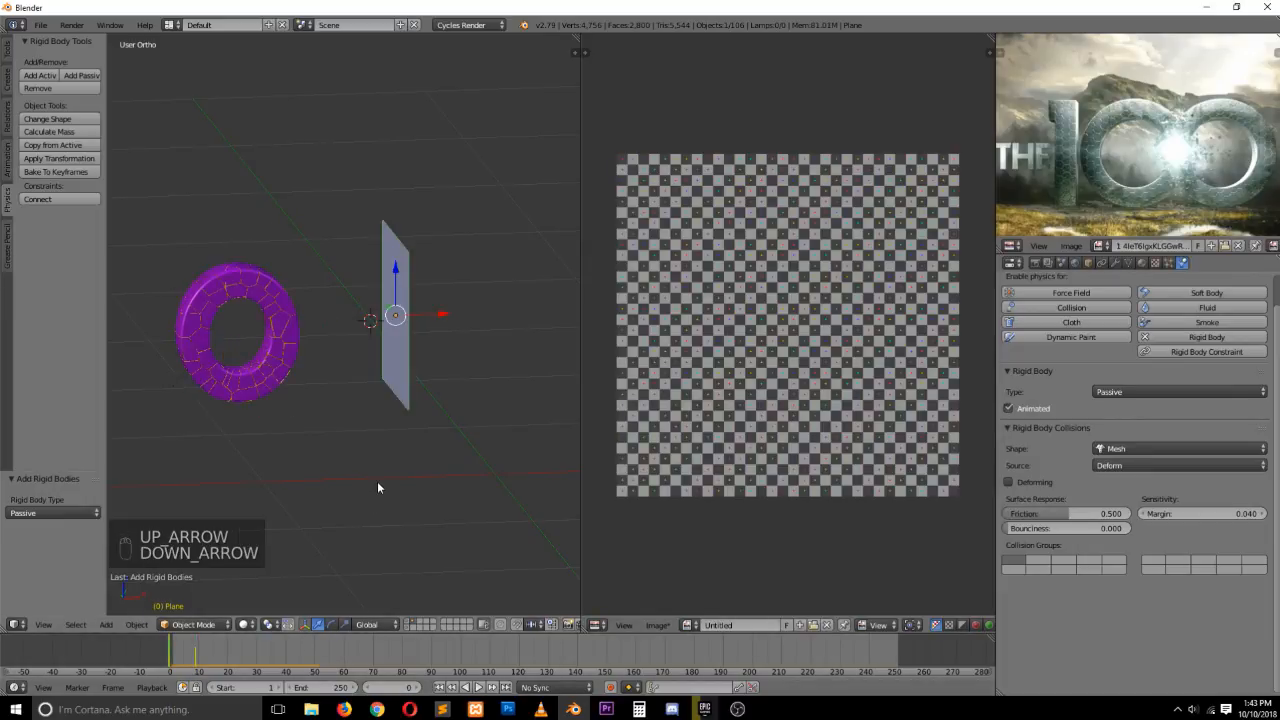
{"action": "key", "text": "KP_1"}
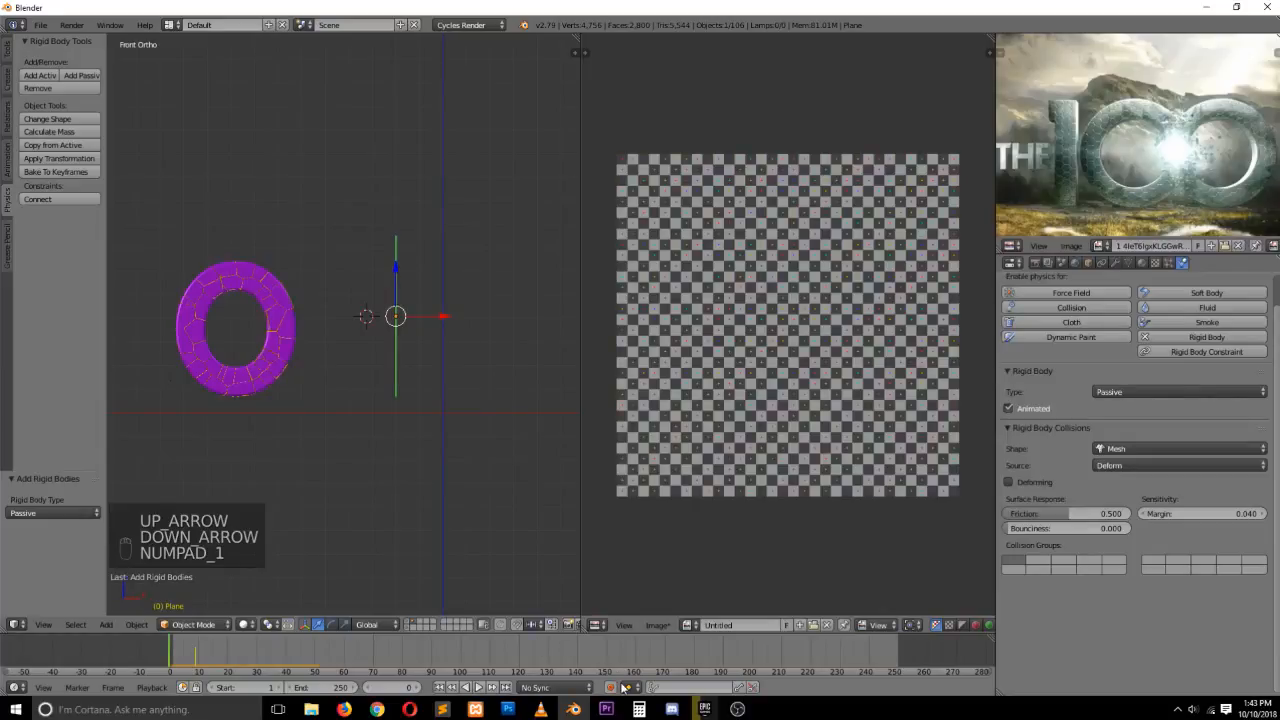
Enable auto keying and move the plane about 0.3 units left at frame 0
{"action": "left_click", "coordinate": [611, 687]}
{"action": "left_click_drag", "start_coordinate": [432, 318], "coordinate": [360, 320]}
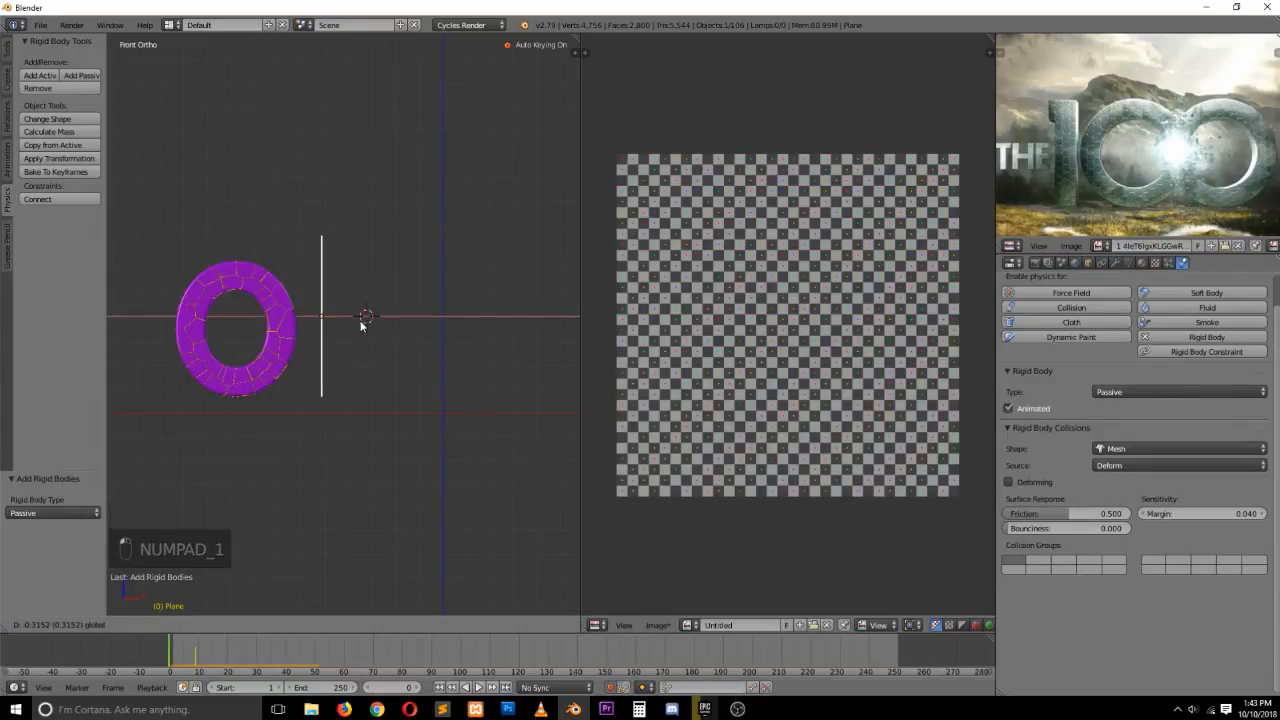
{"action": "left_click", "coordinate": [360, 320]}
Replay the simulation, nudge the plane about 0.04 units further left, and replay again
{"action": "key", "text": "alt+a"}
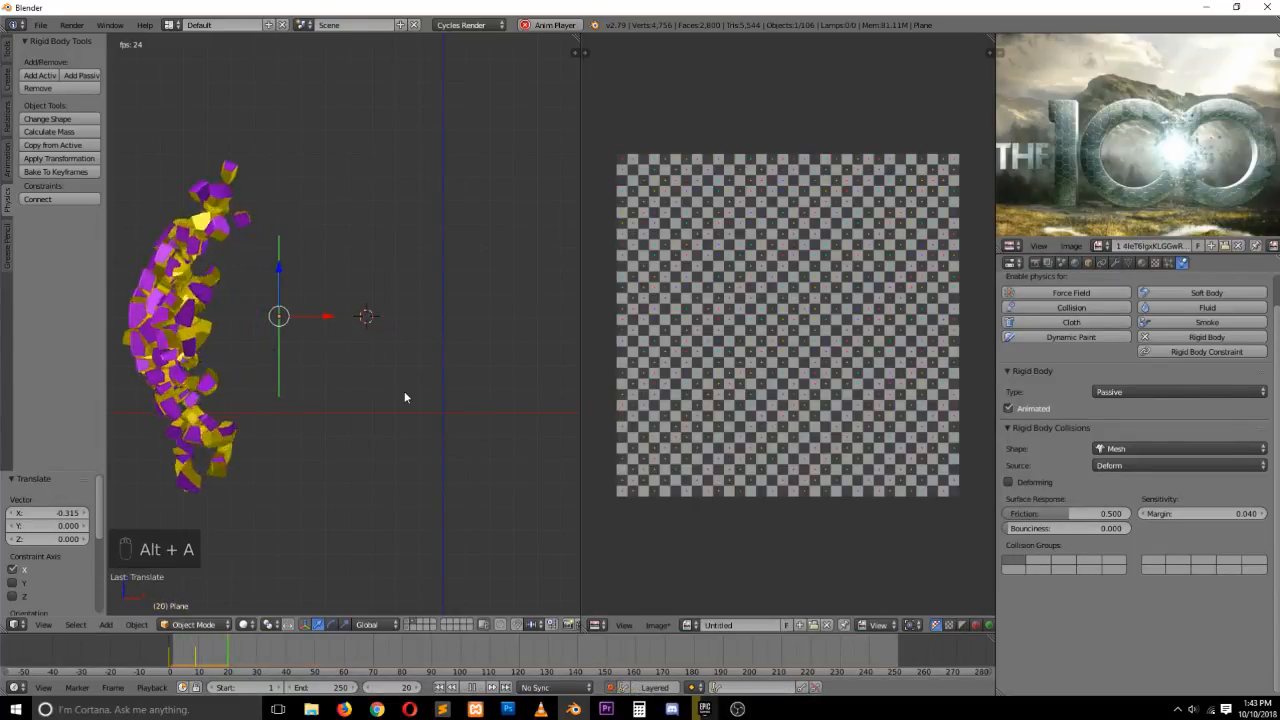
{"action": "key", "text": "Escape"}
{"action": "key", "text": "alt+a"}
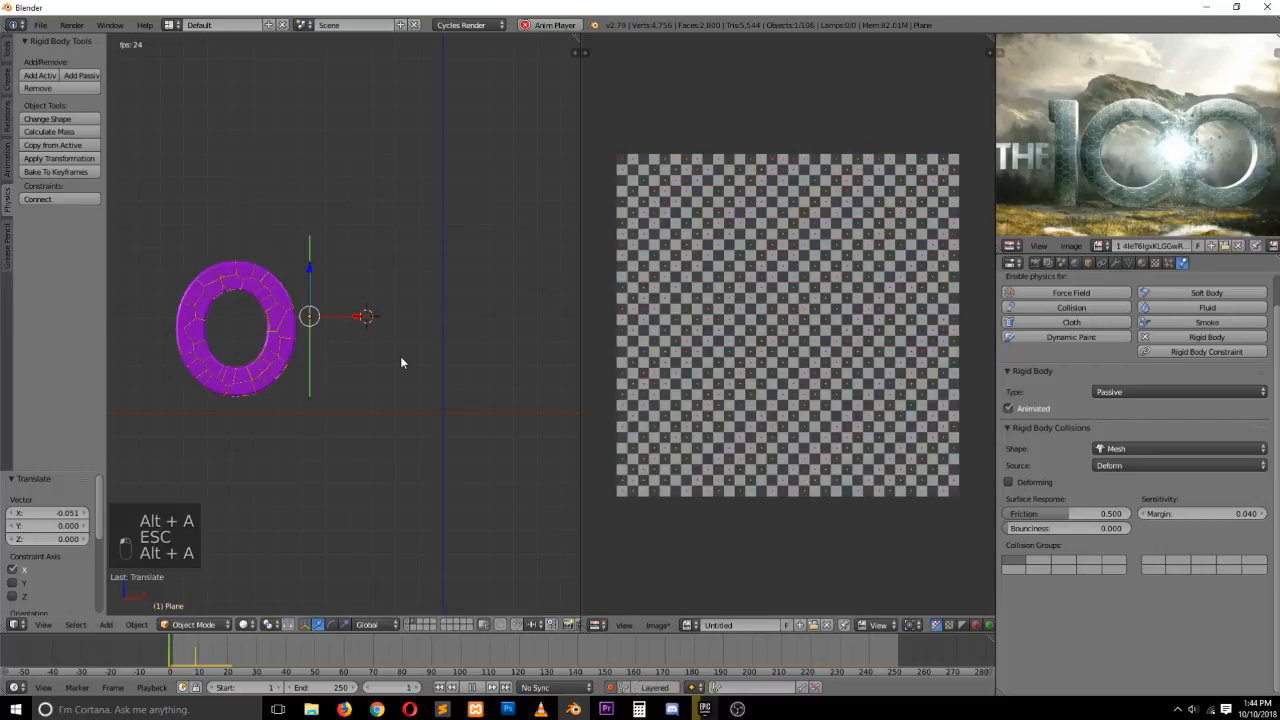
{"action": "key", "text": "Escape"}
{"action": "left_click_drag", "start_coordinate": [352, 318], "coordinate": [343, 317]}
{"action": "key", "text": "alt+a"}
{"action": "key", "text": "Escape"}
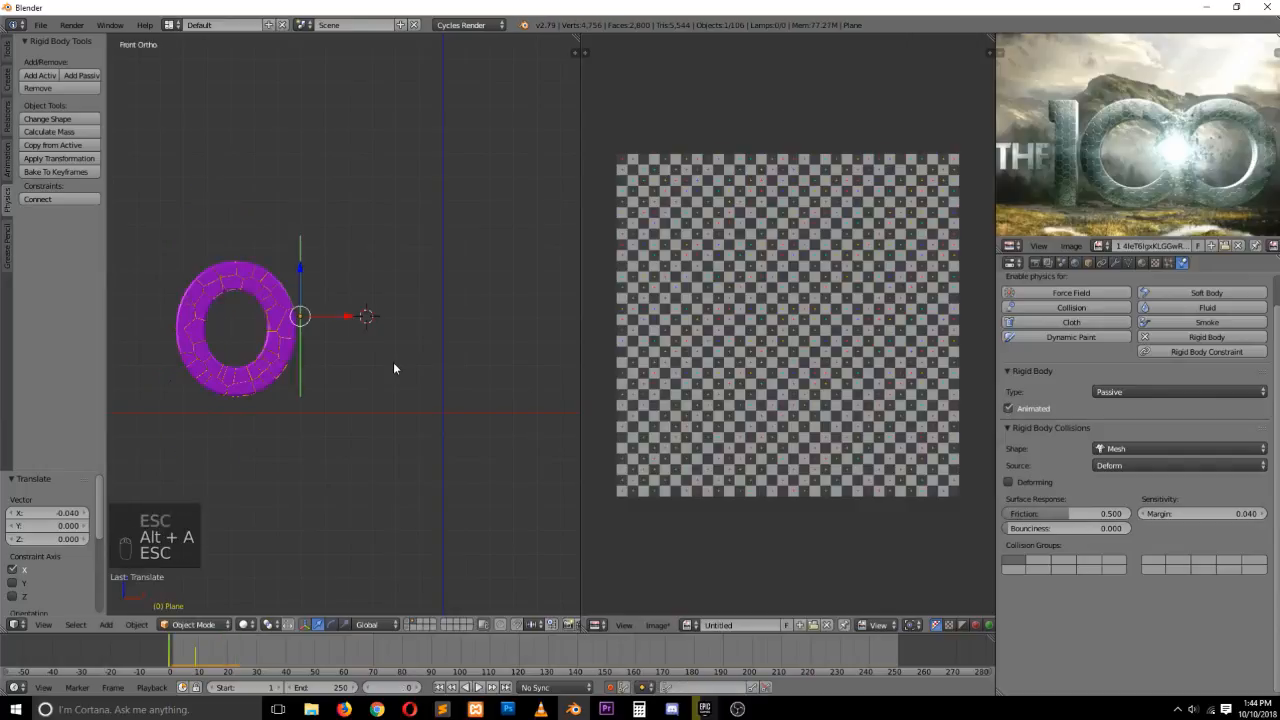
Replay zoomed in, then nudge the plane about 0.02 units right at frame 0
{"action": "scroll", "coordinate": [372, 378], "scroll_direction": "up", "scroll_amount": 4}
{"action": "key", "text": "alt+a"}
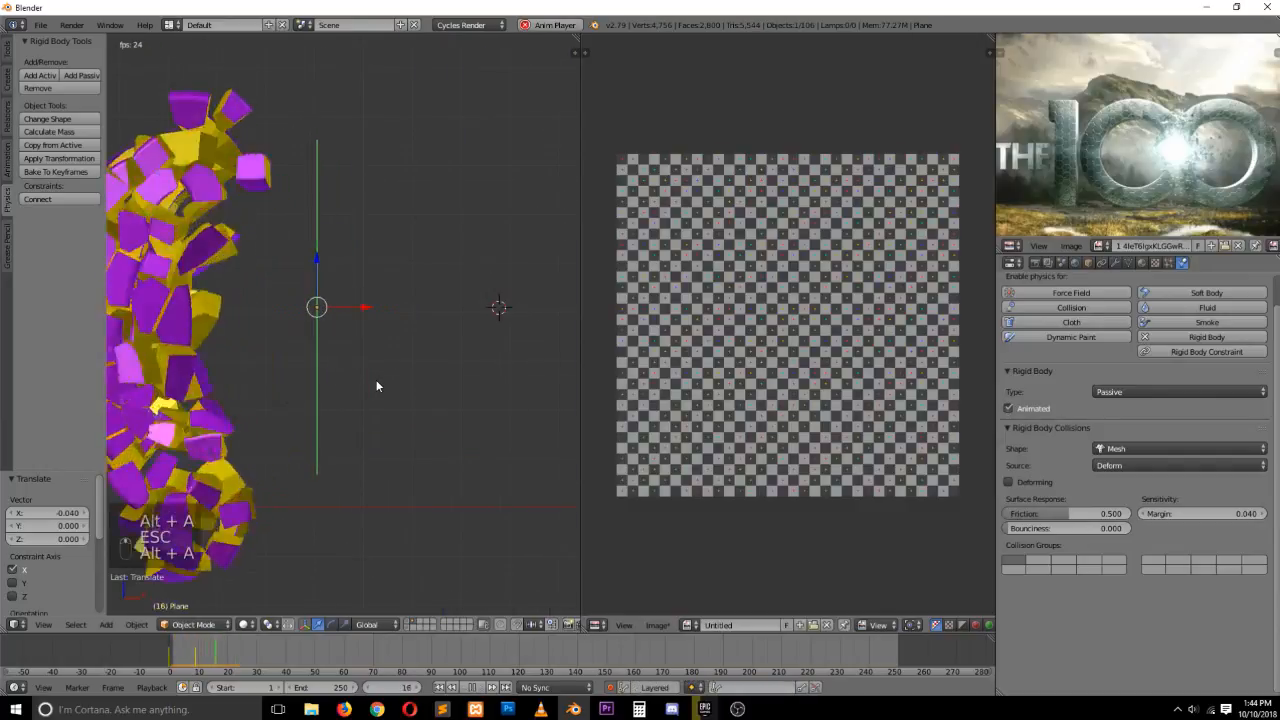
{"action": "key", "text": "Escape"}
{"action": "scroll", "coordinate": [377, 380], "scroll_direction": "down", "scroll_amount": 4}
{"action": "left_click_drag", "start_coordinate": [385, 315], "coordinate": [390, 315]}
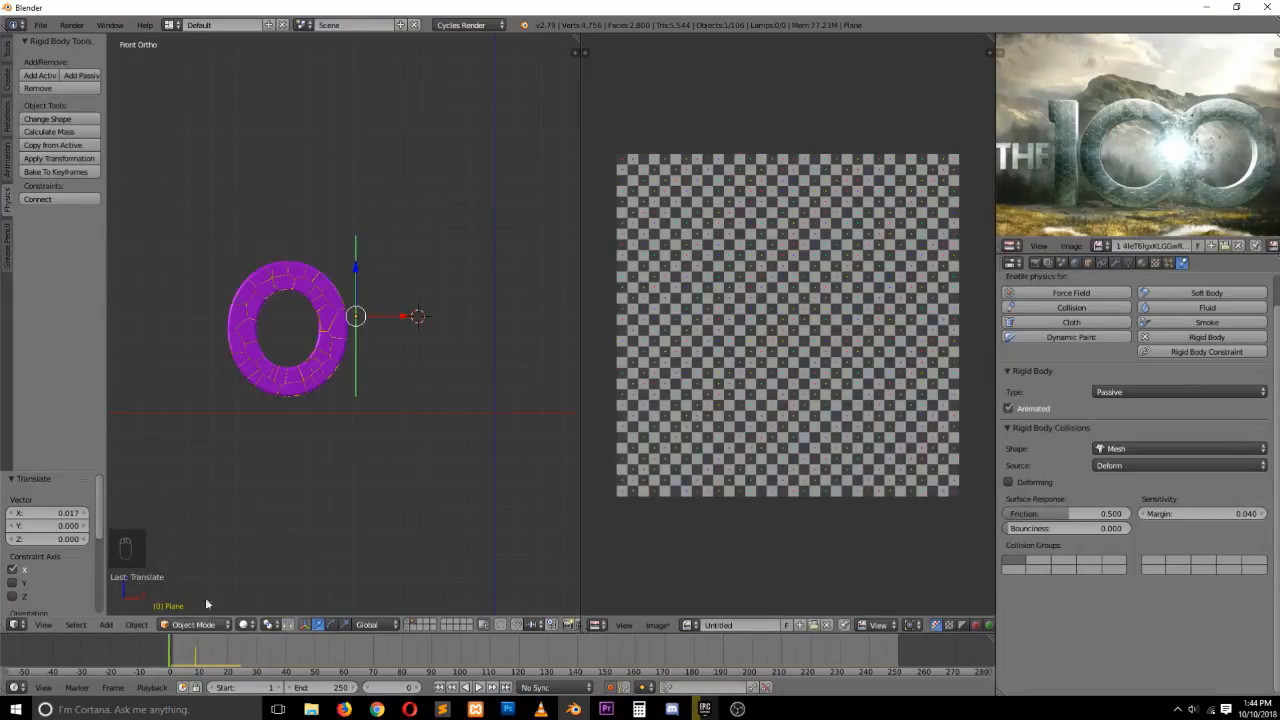
Jump to the frame 9 keyframe and move the plane about 0.04 units right
{"action": "key", "text": "Up"}
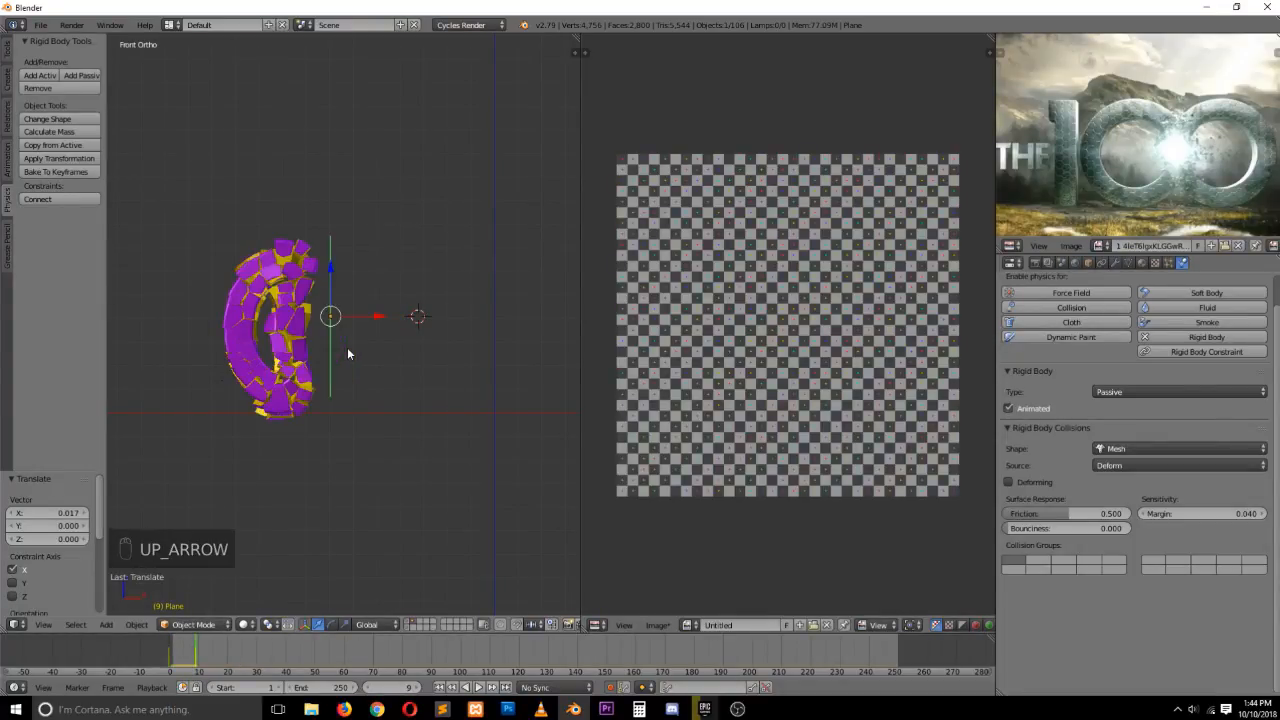
{"action": "left_click_drag", "start_coordinate": [369, 317], "coordinate": [386, 321]}
{"action": "key", "text": "Up"}
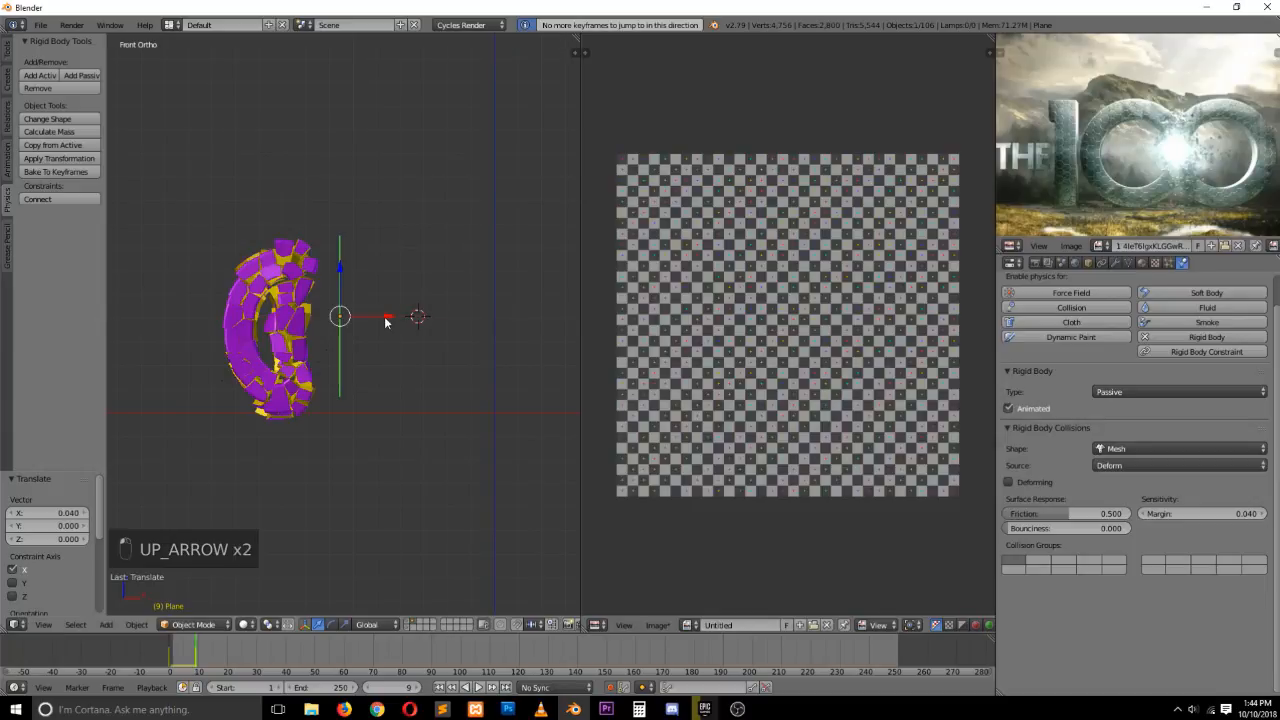
Step between frame 0 and the frame 9 keyframe and replay the shattering simulation several times to check the plane's impact
{"action": "key", "text": "Down"}
{"action": "key", "text": "Up"}
{"action": "key", "text": "Down"}
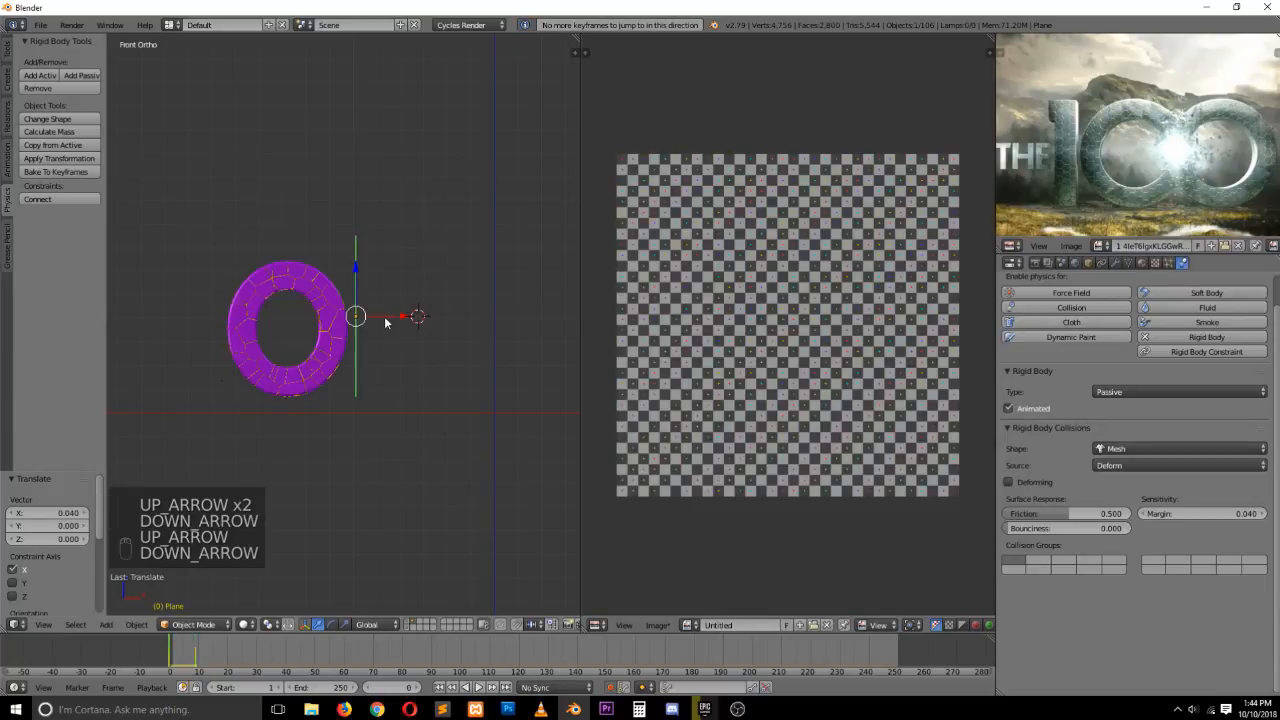
{"action": "key", "text": "Up"}
{"action": "key", "text": "Down"}
{"action": "key", "text": "Up"}
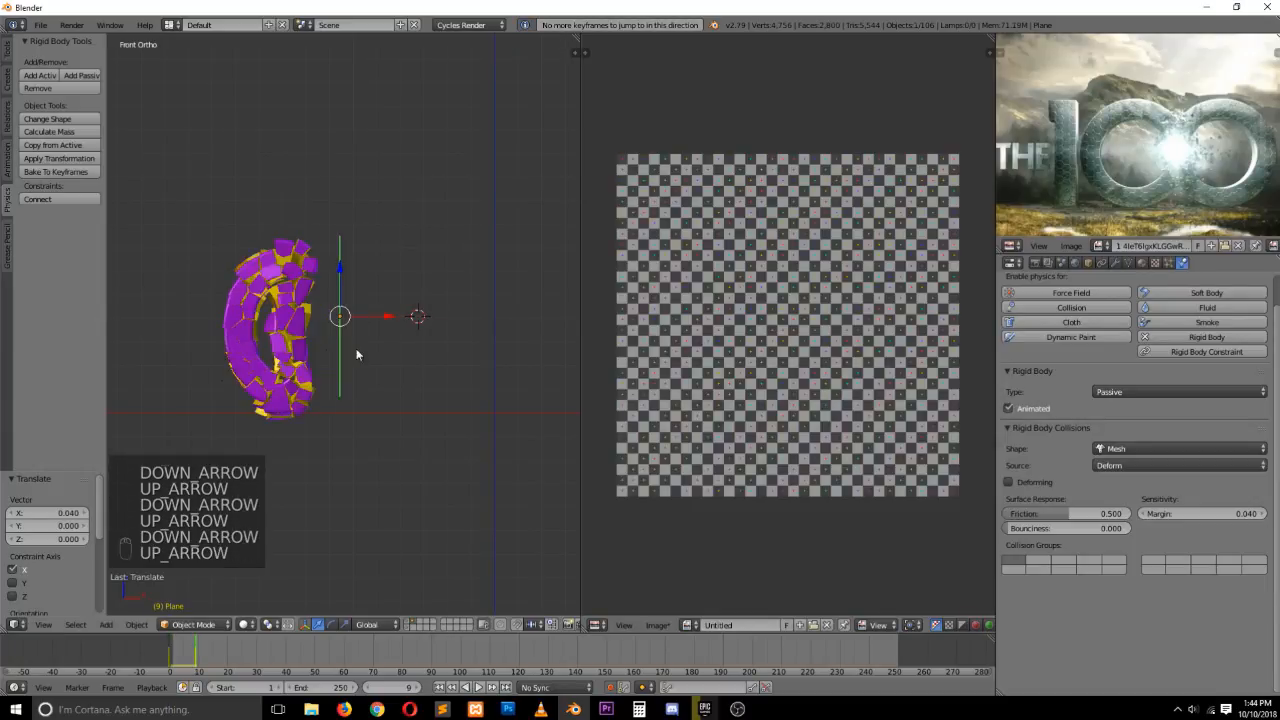
{"action": "left_click", "coordinate": [167, 650]}
{"action": "key", "text": "alt+a"}
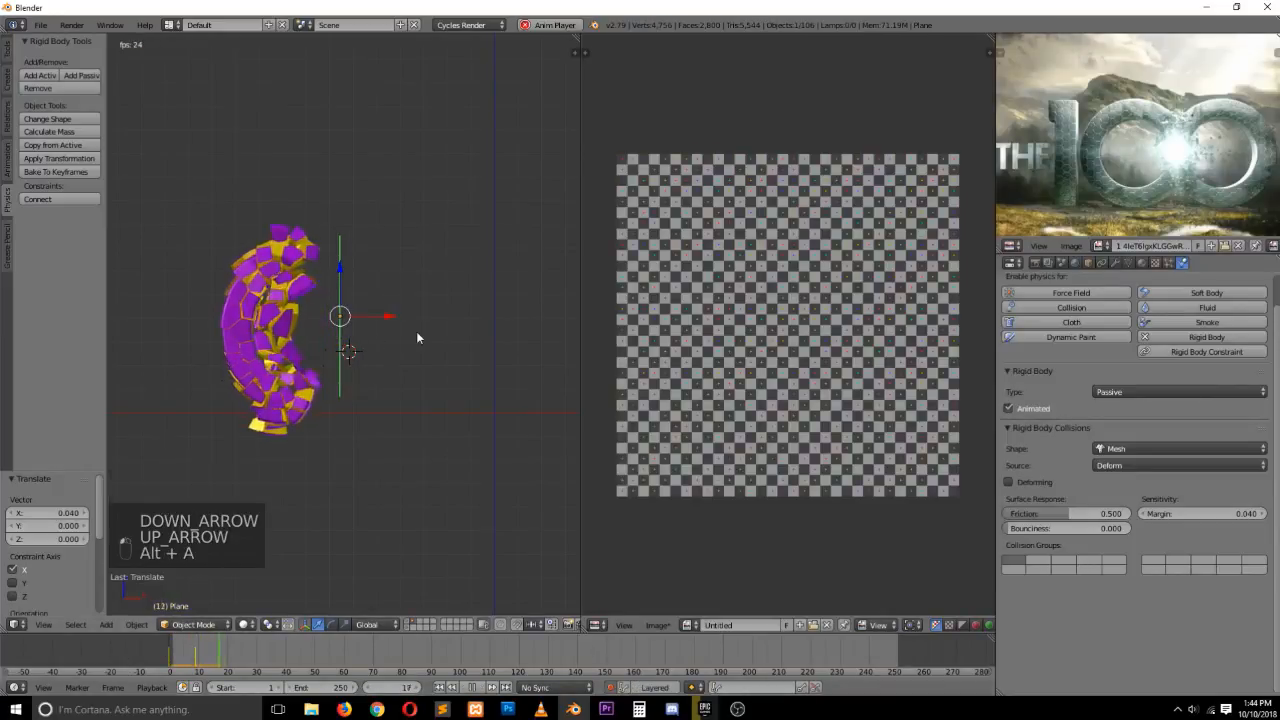
{"action": "key", "text": "Escape"}
{"action": "key", "text": "alt+a"}
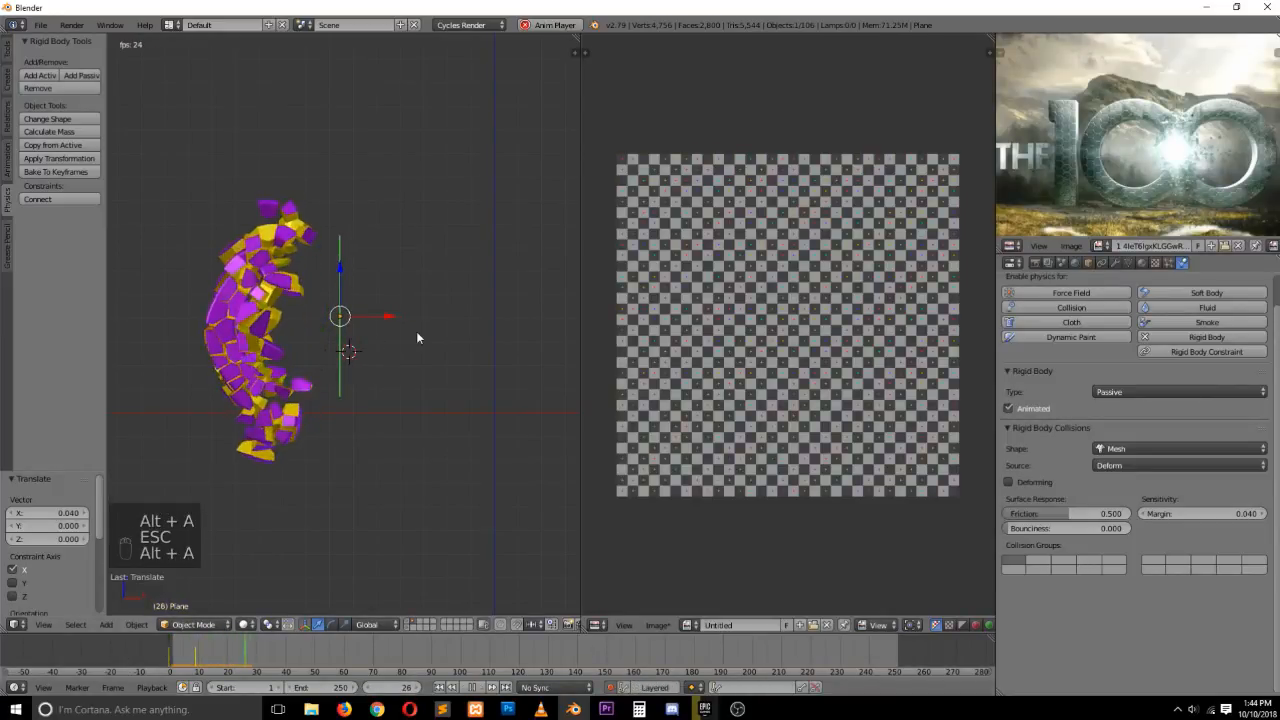
{"action": "key", "text": "Escape"}
{"action": "key", "text": "alt+a"}
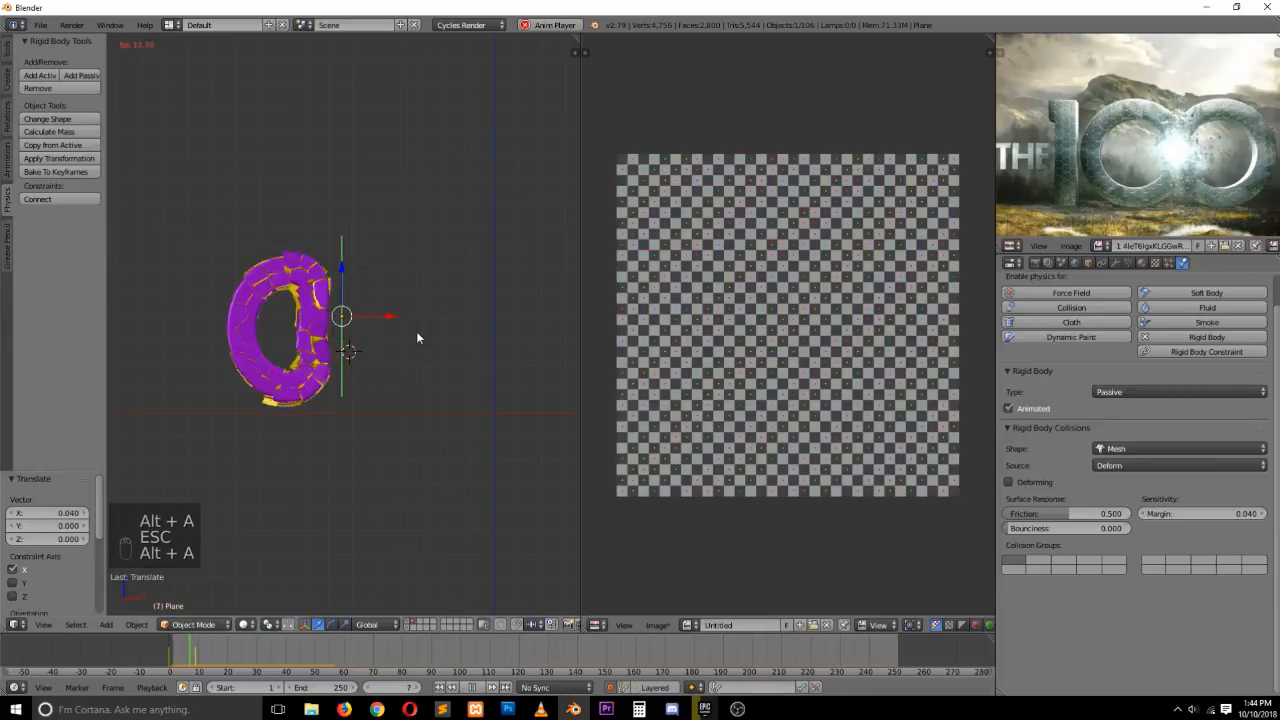
{"action": "key", "text": "Escape"}
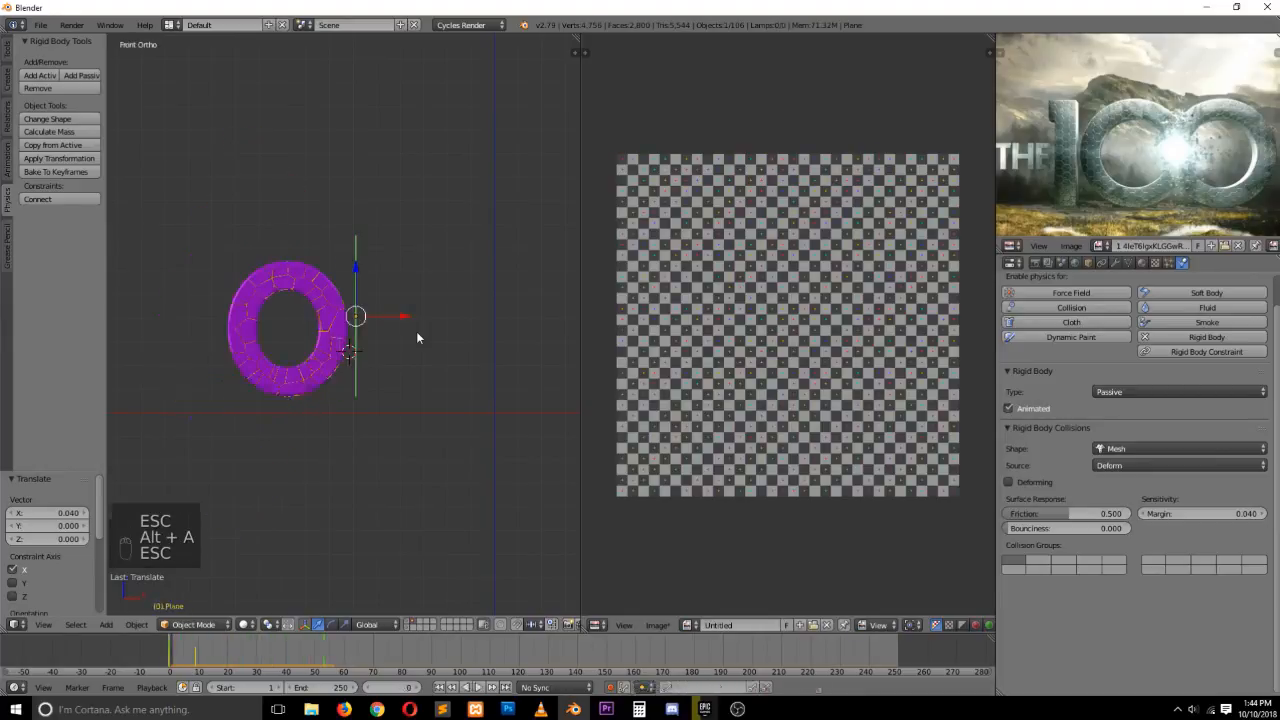
{"action": "key", "text": "alt+a"}
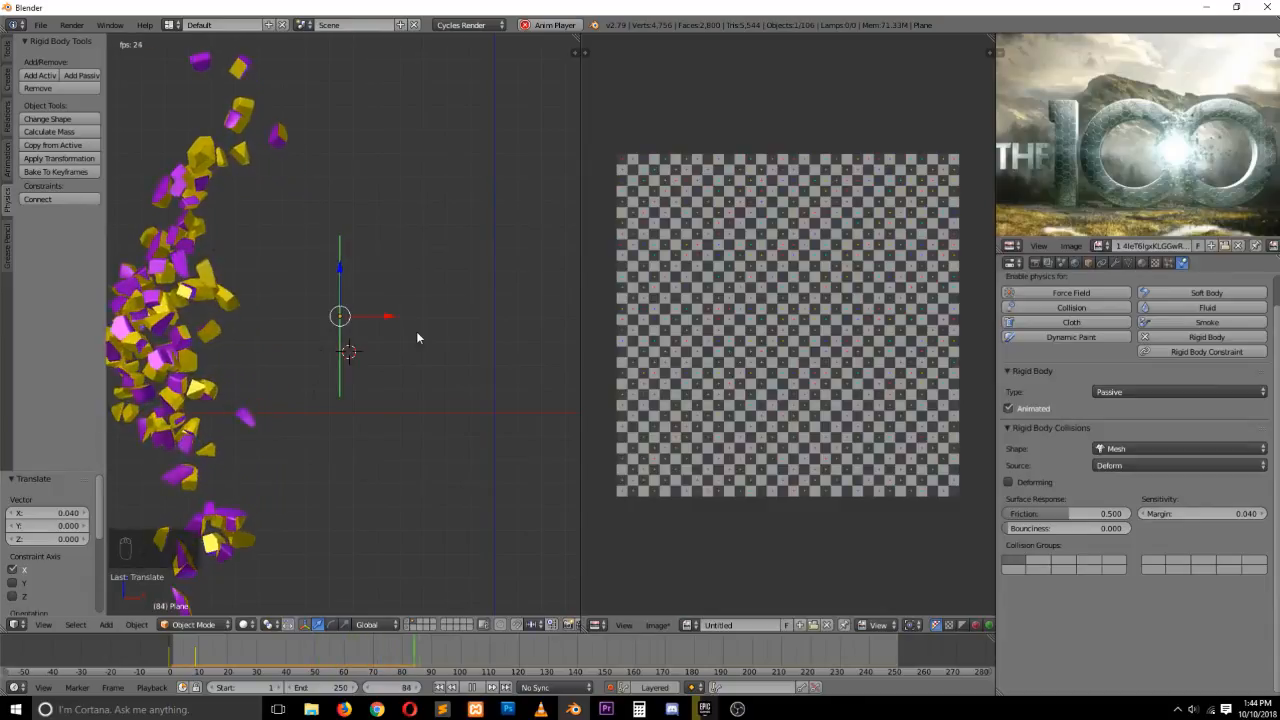
{"action": "key", "text": "Escape"}
{"action": "key", "text": "alt+a"}
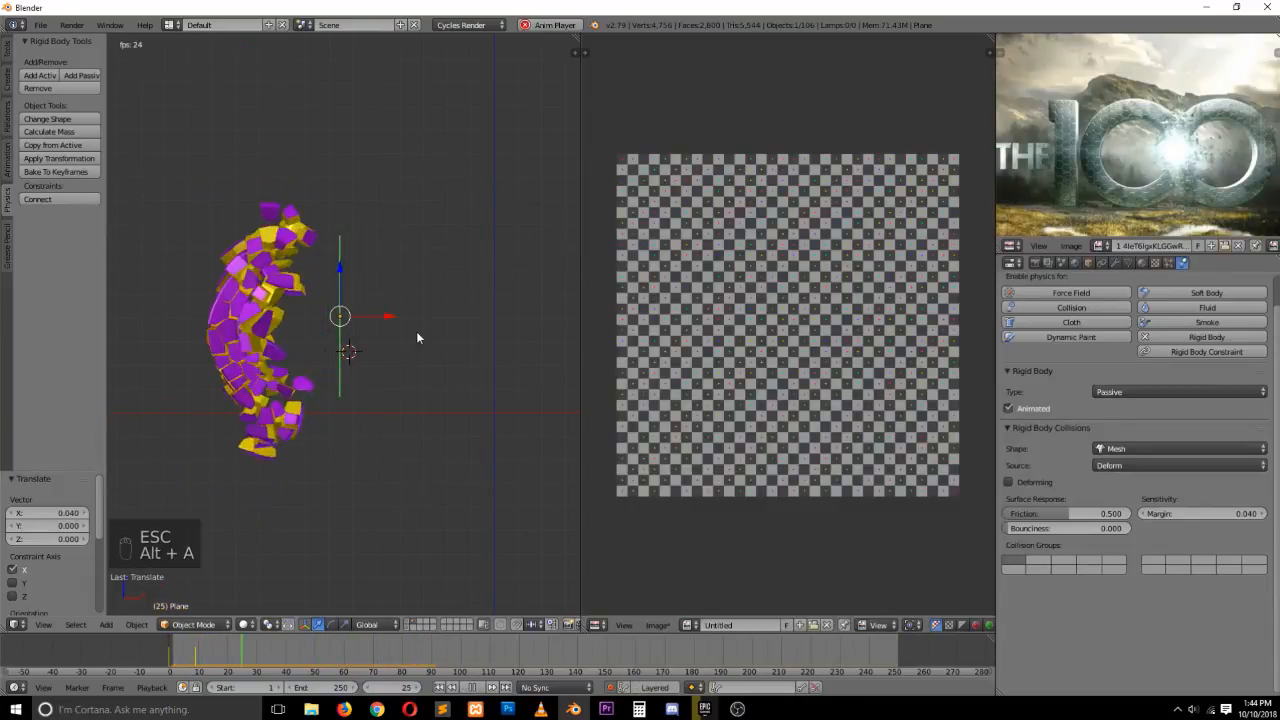
{"action": "key", "text": "Escape"}
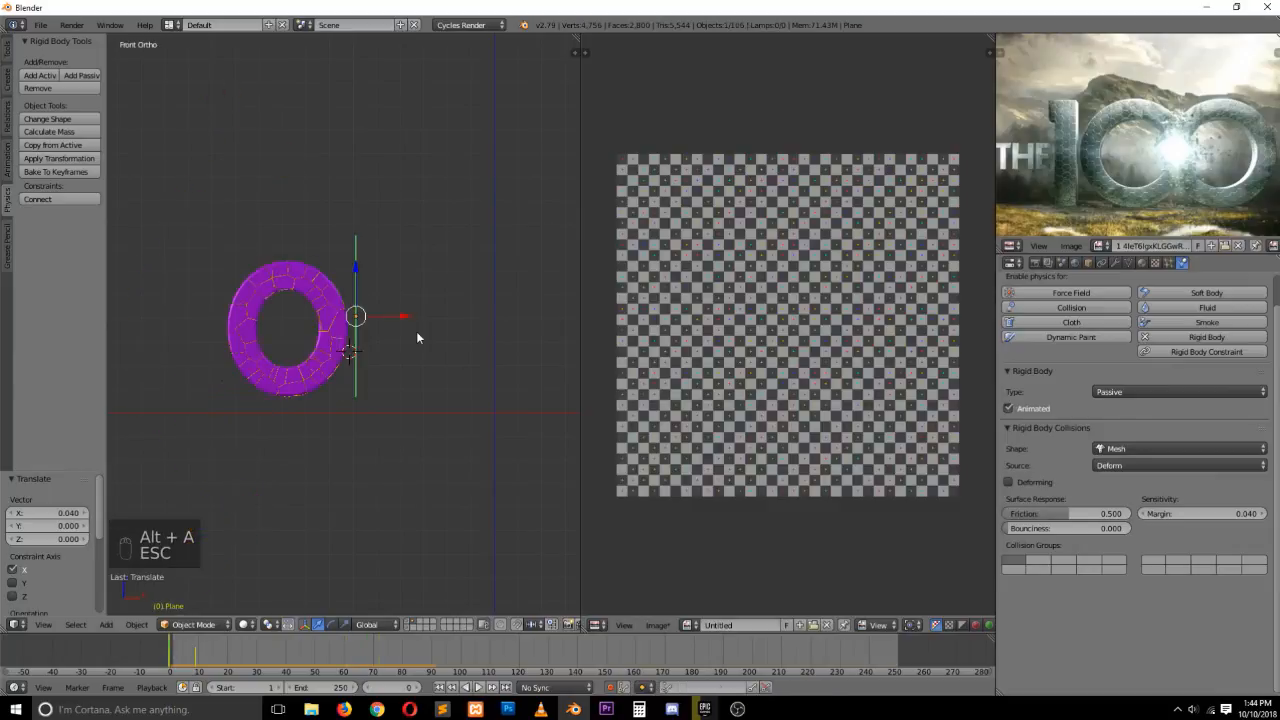
{"action": "key", "text": "alt+a"}
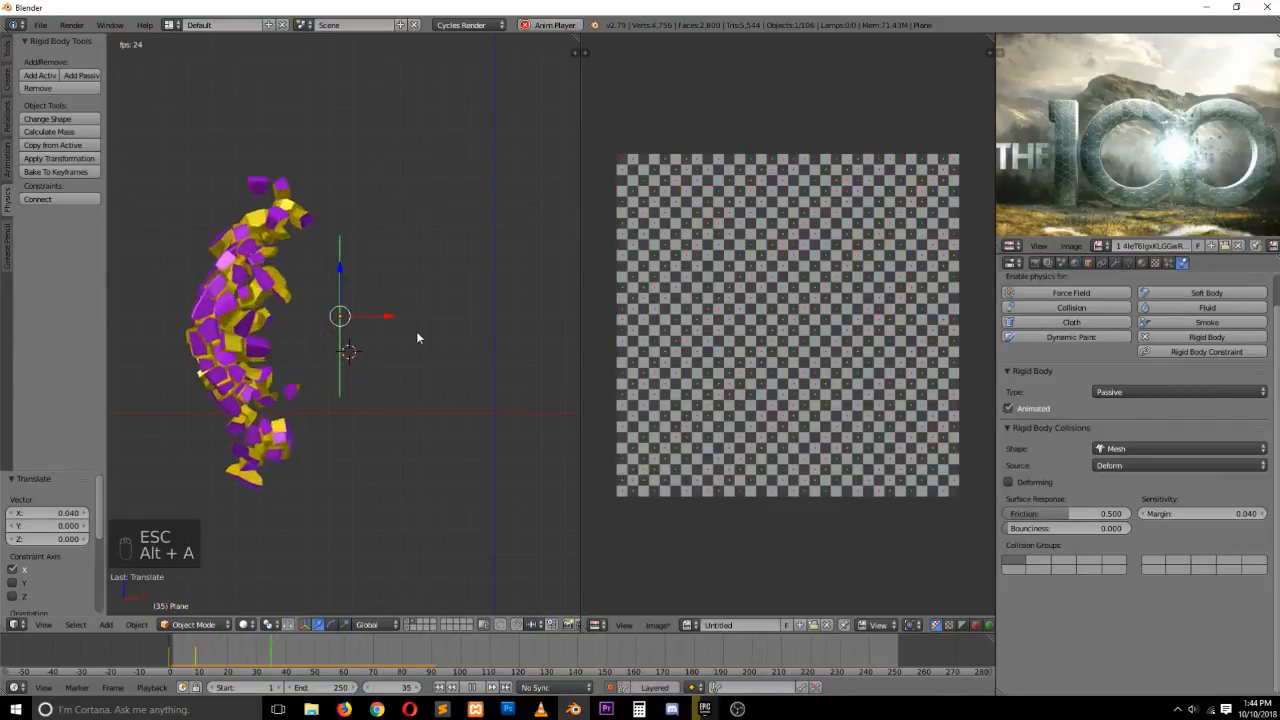
{"action": "key", "text": "Escape"}
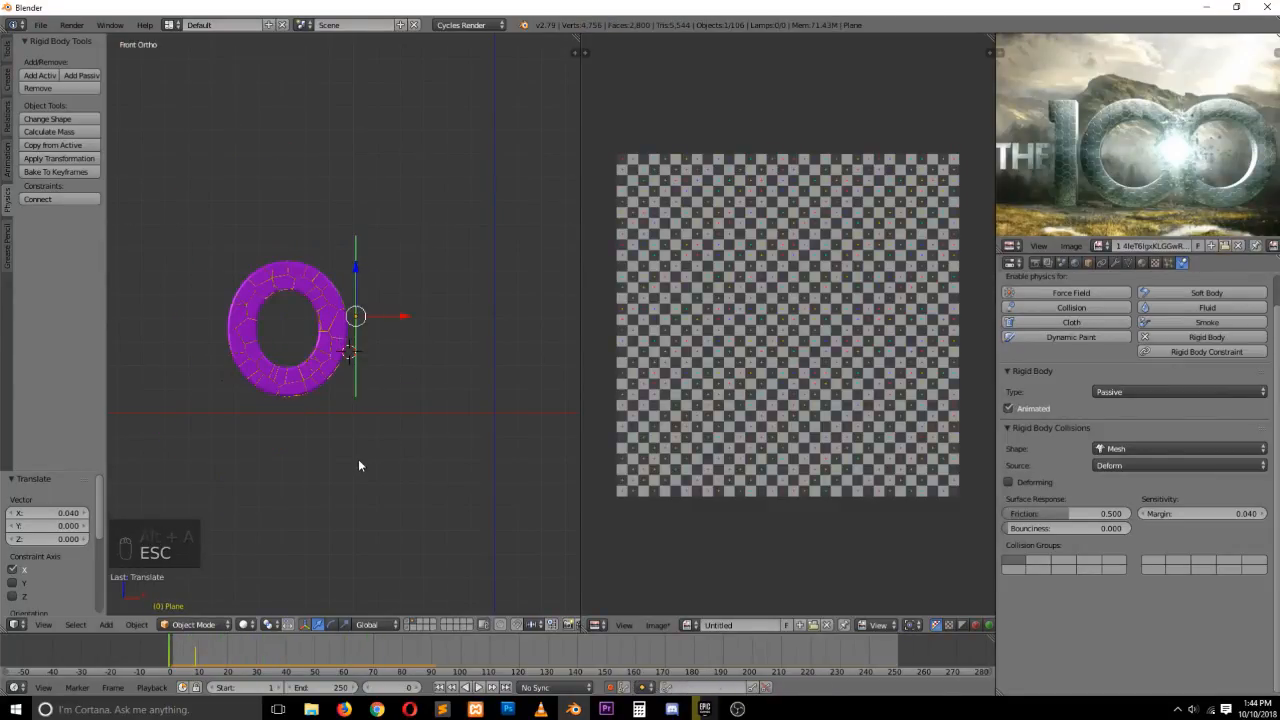
Scale the plane's mesh in Edit Mode to about 0.54 and replay the simulation
{"action": "key", "text": "Tab"}
{"action": "key", "text": "s"}
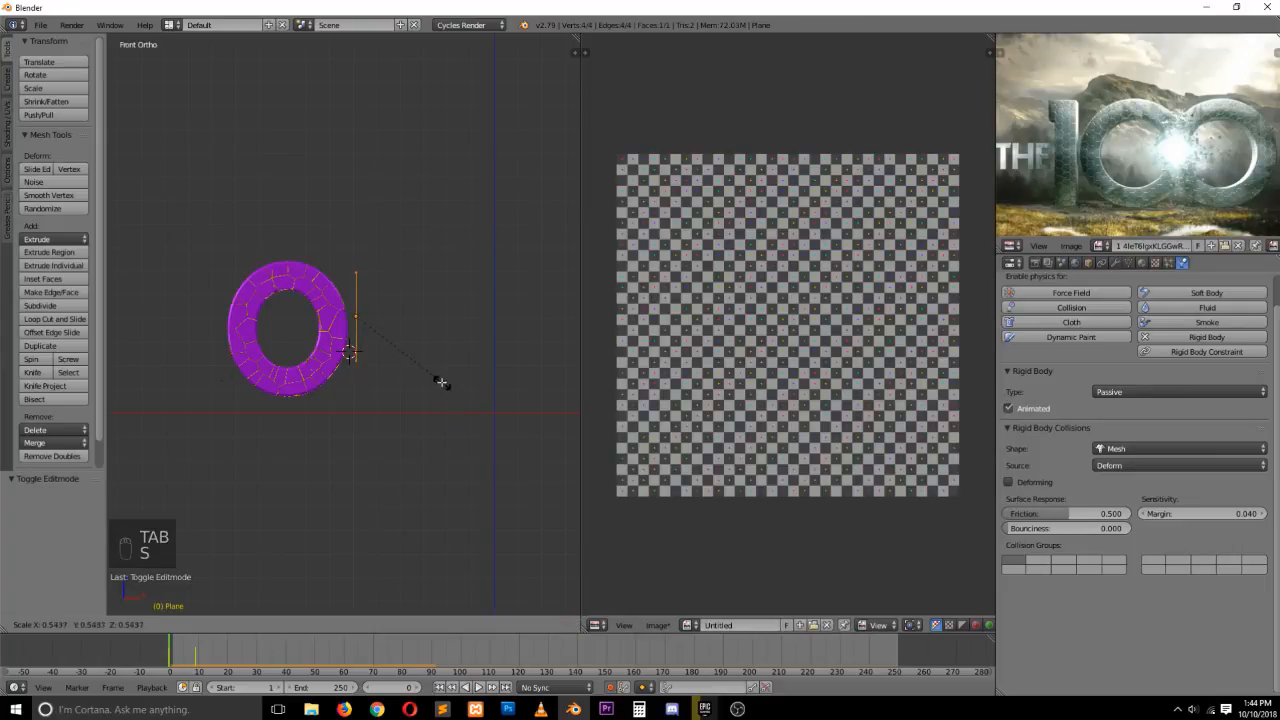
{"action": "left_click", "coordinate": [435, 377]}
{"action": "key", "text": "Tab"}
{"action": "key", "text": "alt+a"}
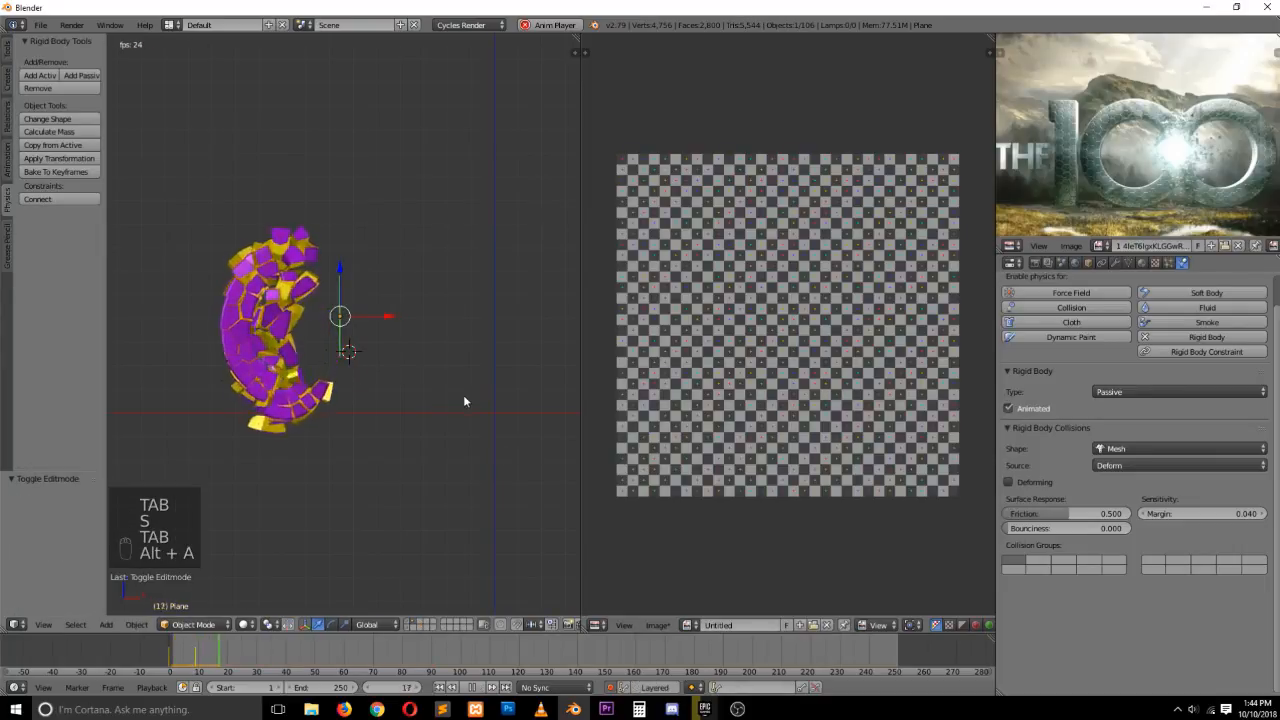
{"action": "key", "text": "Escape"}
Rescale the plane's mesh again in Edit Mode and replay the simulation
{"action": "key", "text": "Tab"}
{"action": "key", "text": "s"}
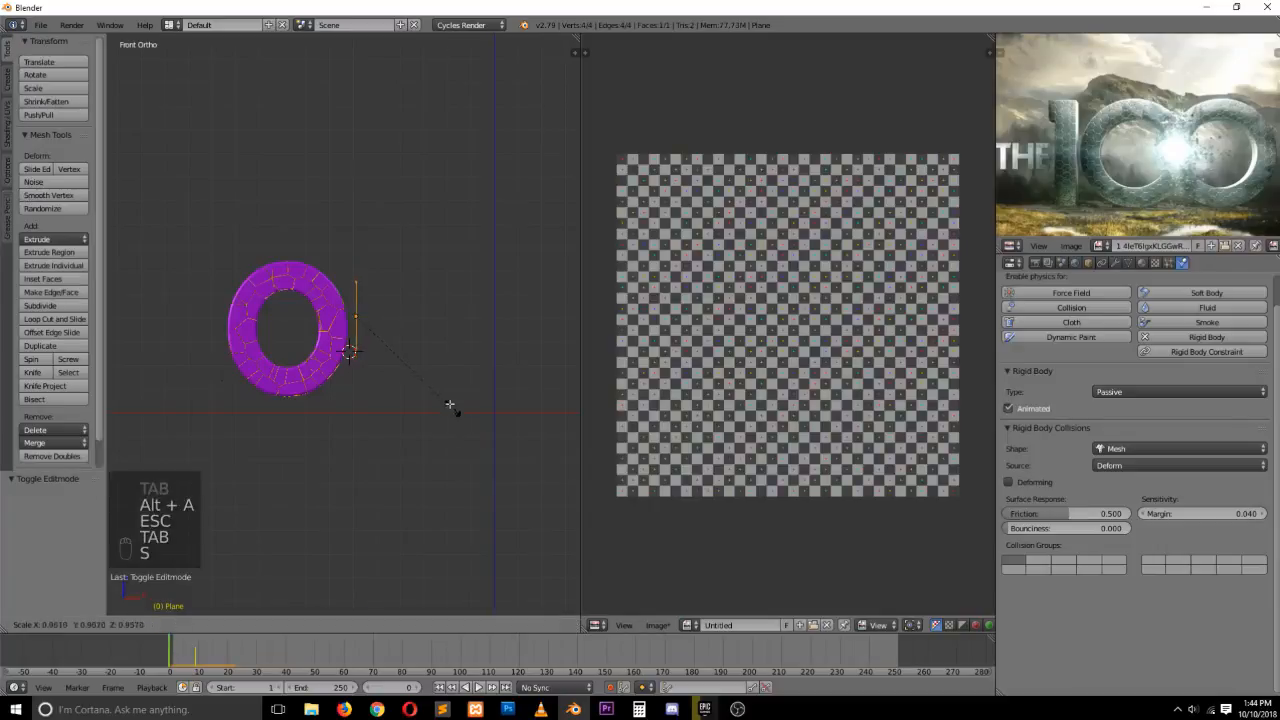
{"action": "left_click", "coordinate": [417, 366]}
{"action": "key", "text": "Tab"}
{"action": "key", "text": "alt+a"}
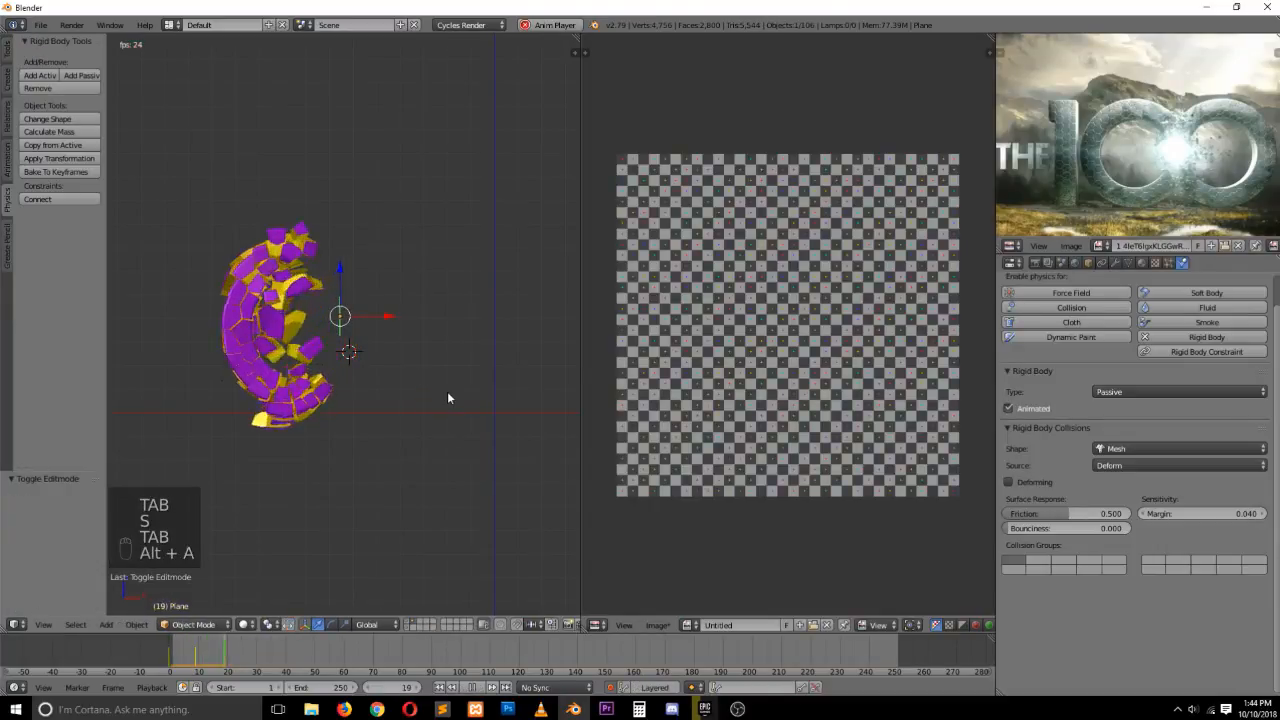
{"action": "key", "text": "Escape"}
Set the animation end frame to 100 and replay the simulation in perspective view
{"action": "left_click", "coordinate": [322, 687]}
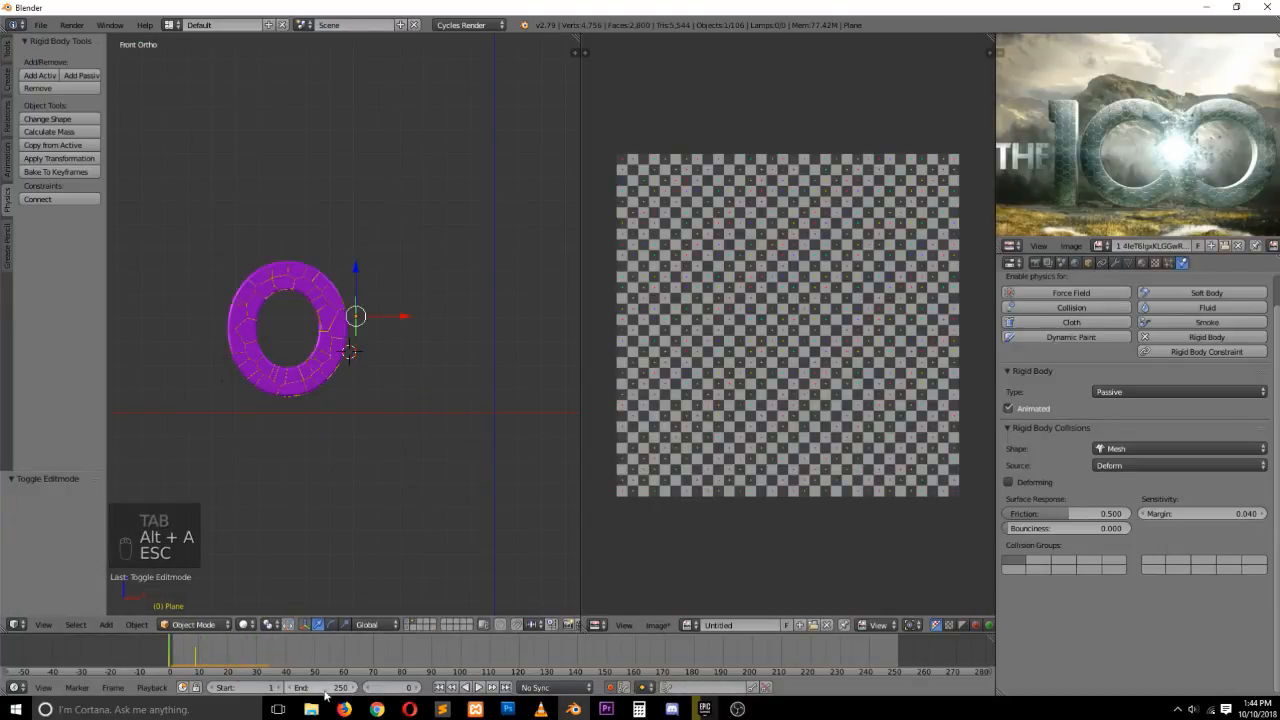
{"action": "type", "text": "100"}
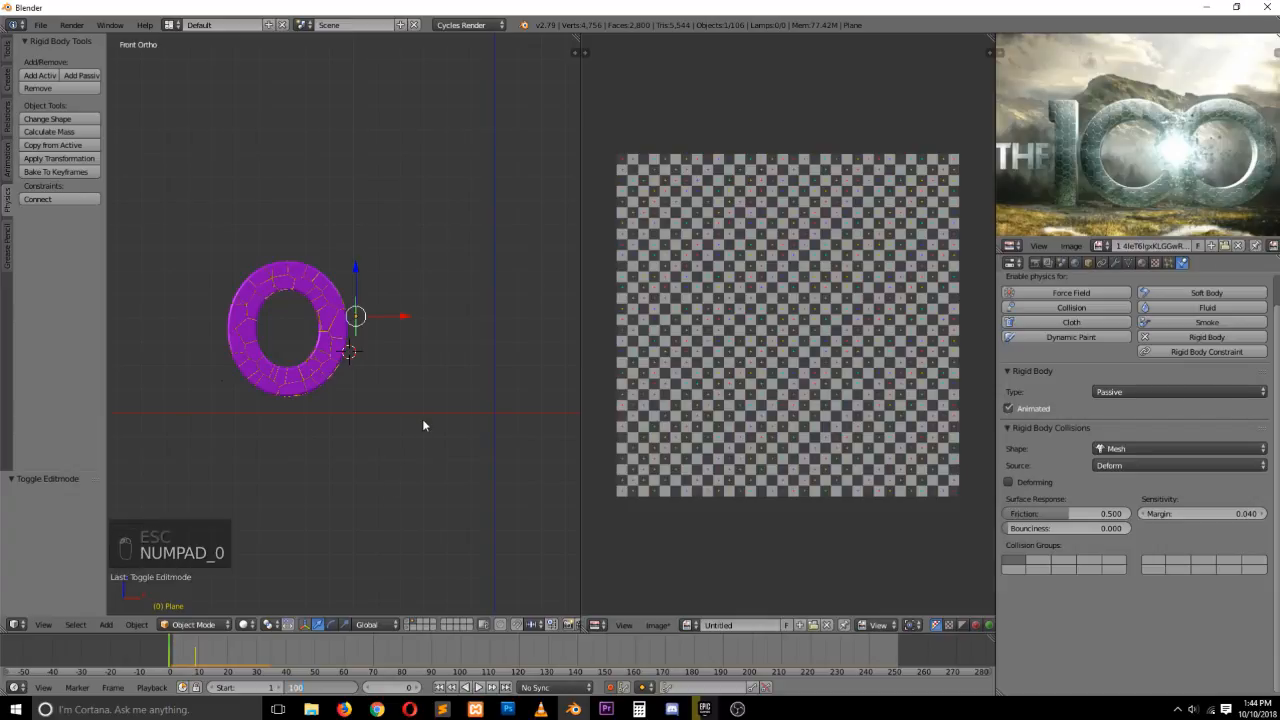
{"action": "key", "text": "Return"}
{"action": "key", "text": "alt+a"}
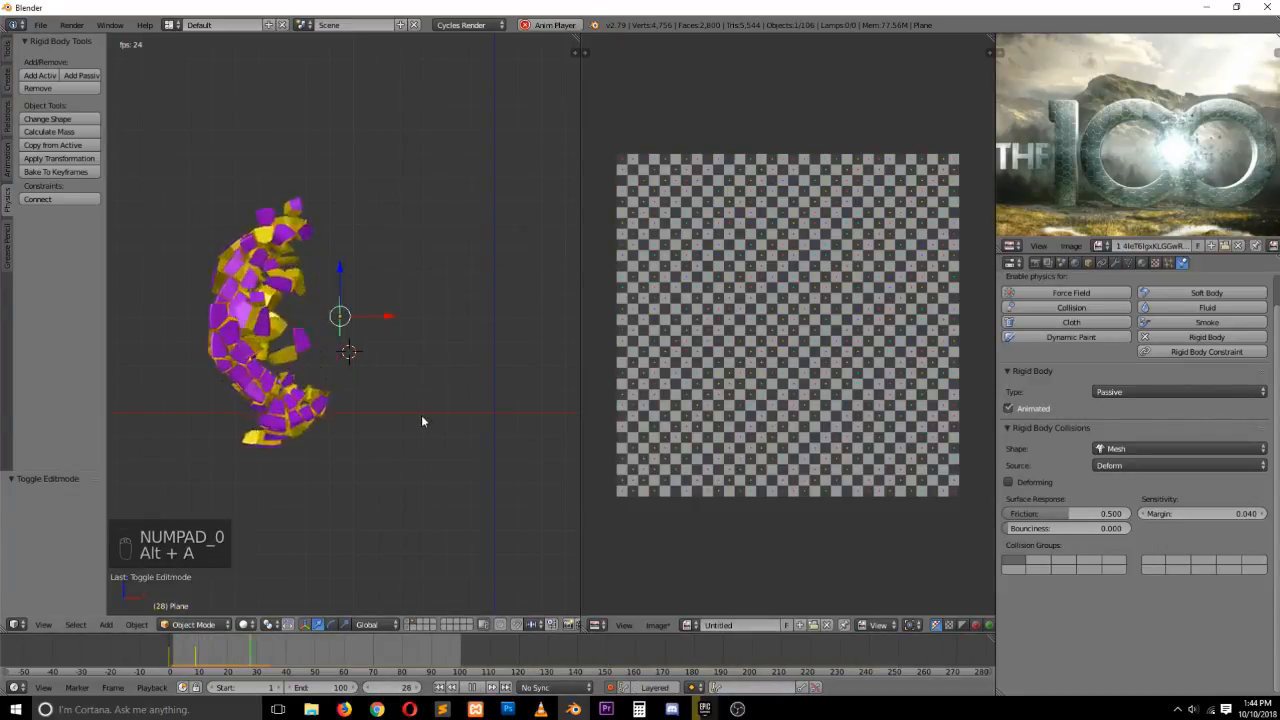
{"action": "key", "text": "Escape"}
{"action": "key", "text": "grave"}
{"action": "key", "text": "alt+a"}
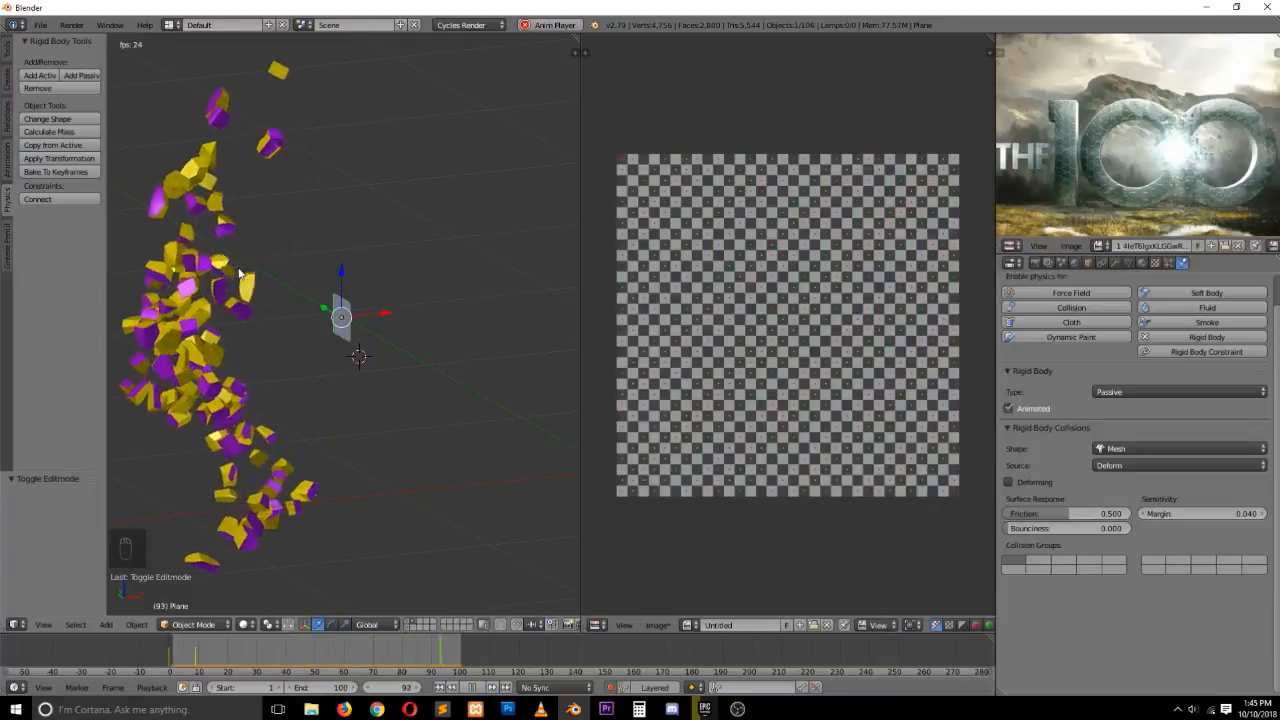
{"action": "key", "text": "Escape"}
{"action": "key", "text": "KP_1"}
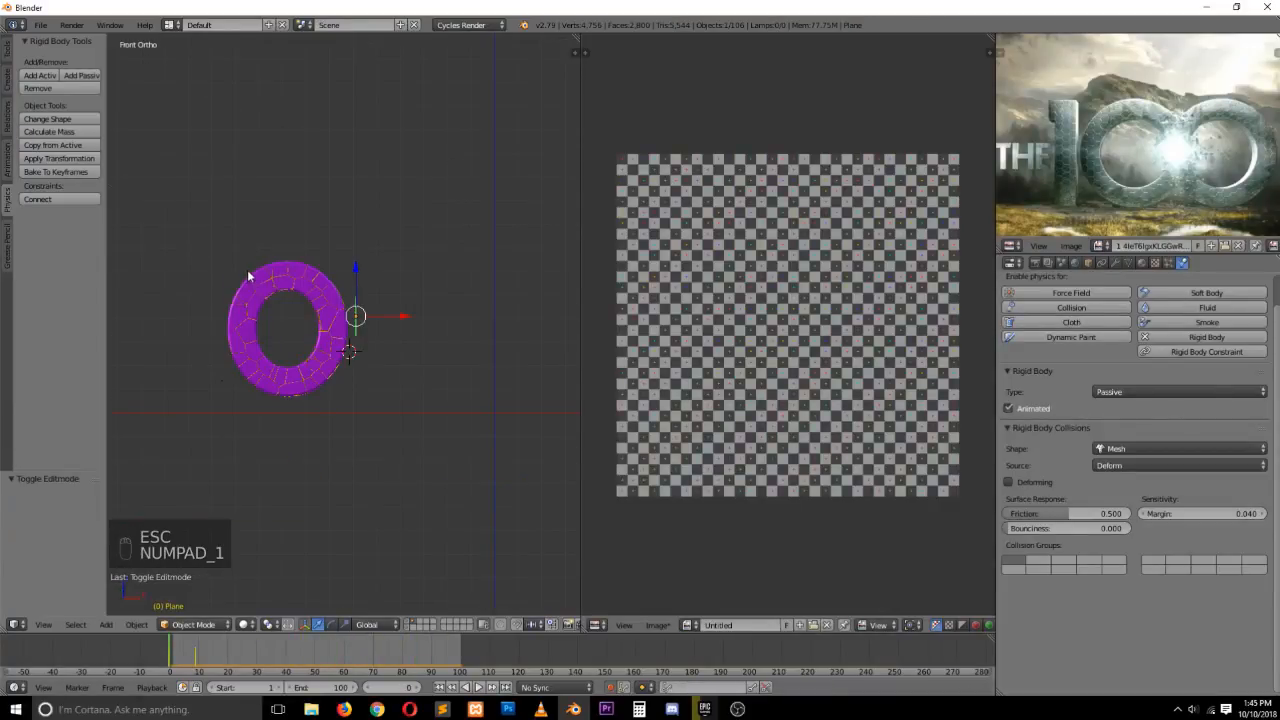
Box-select all the fractured fragments of the O and delete them
{"action": "key", "text": "a"}
{"action": "key", "text": "a"}
{"action": "key", "text": "b"}
{"action": "left_click_drag", "start_coordinate": [210, 234], "coordinate": [351, 421]}
{"action": "key", "text": "x"}
{"action": "left_click", "coordinate": [352, 422]}
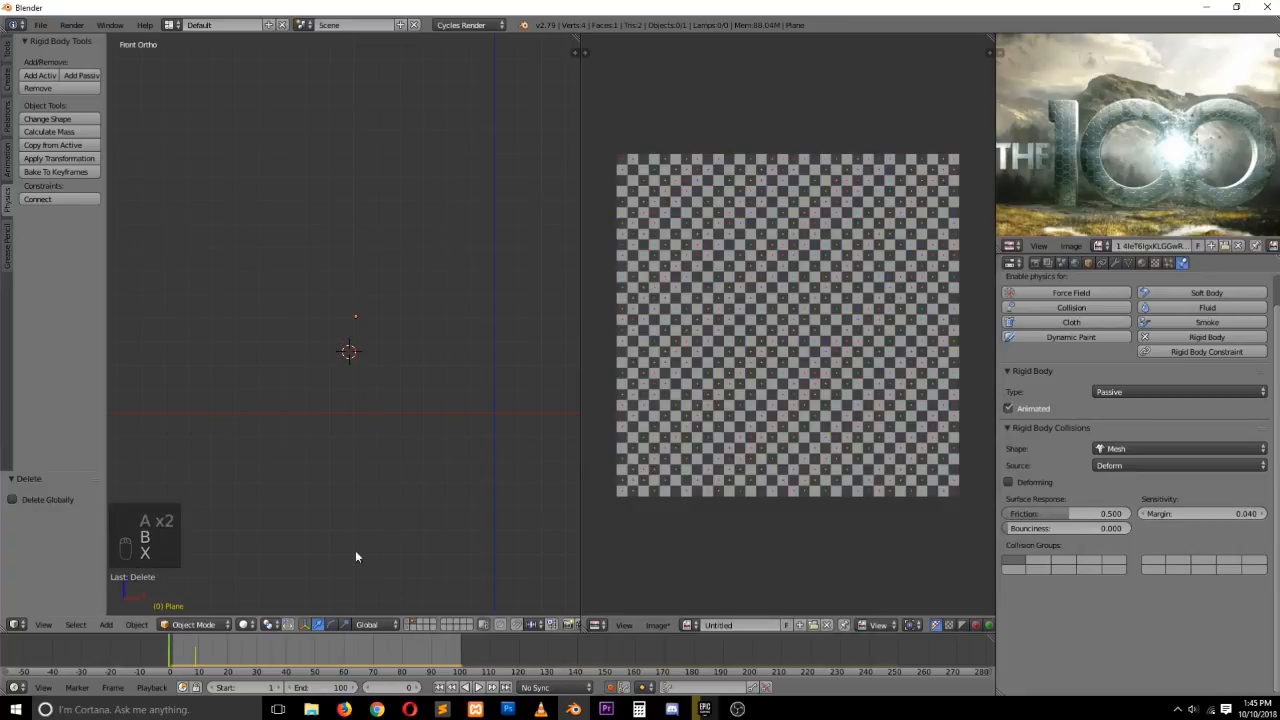
Show the original O text's layer, select the text, and run Cell Fracture with Recursion set to 1
{"action": "left_click", "coordinate": [406, 624]}
{"action": "right_click", "coordinate": [314, 335]}
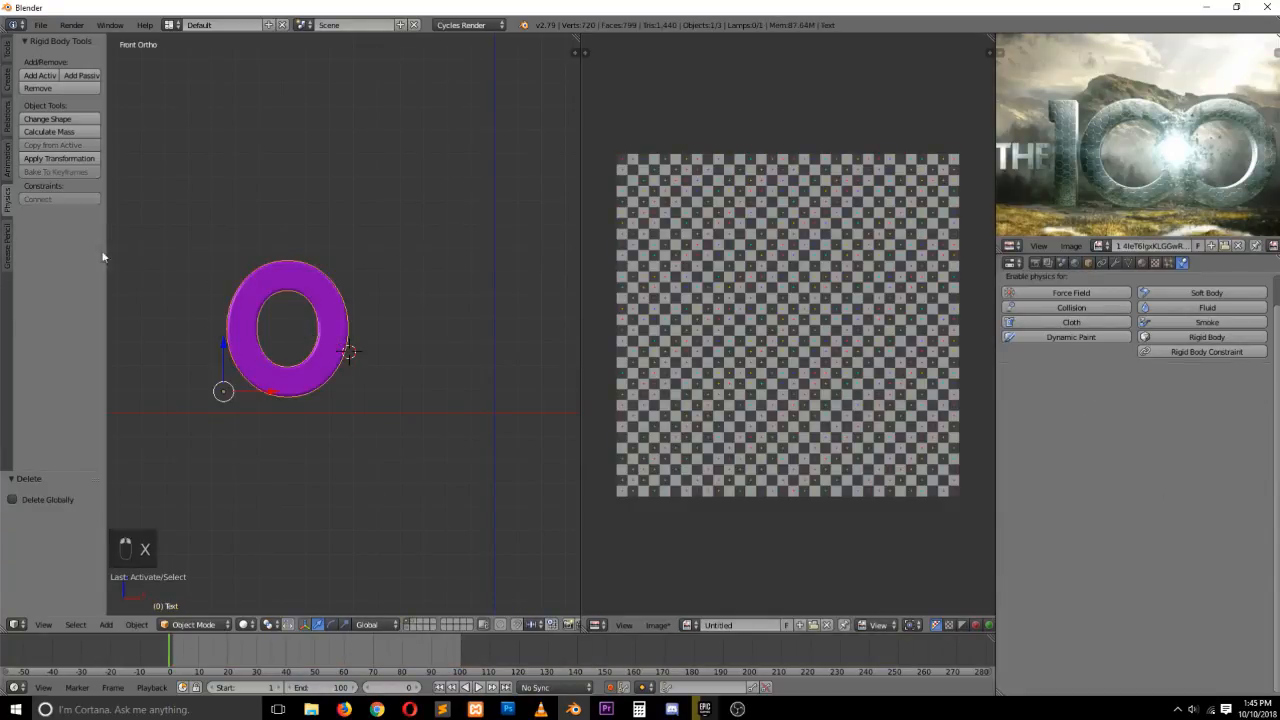
{"action": "scroll", "coordinate": [365, 349], "scroll_direction": "up", "scroll_amount": 3}
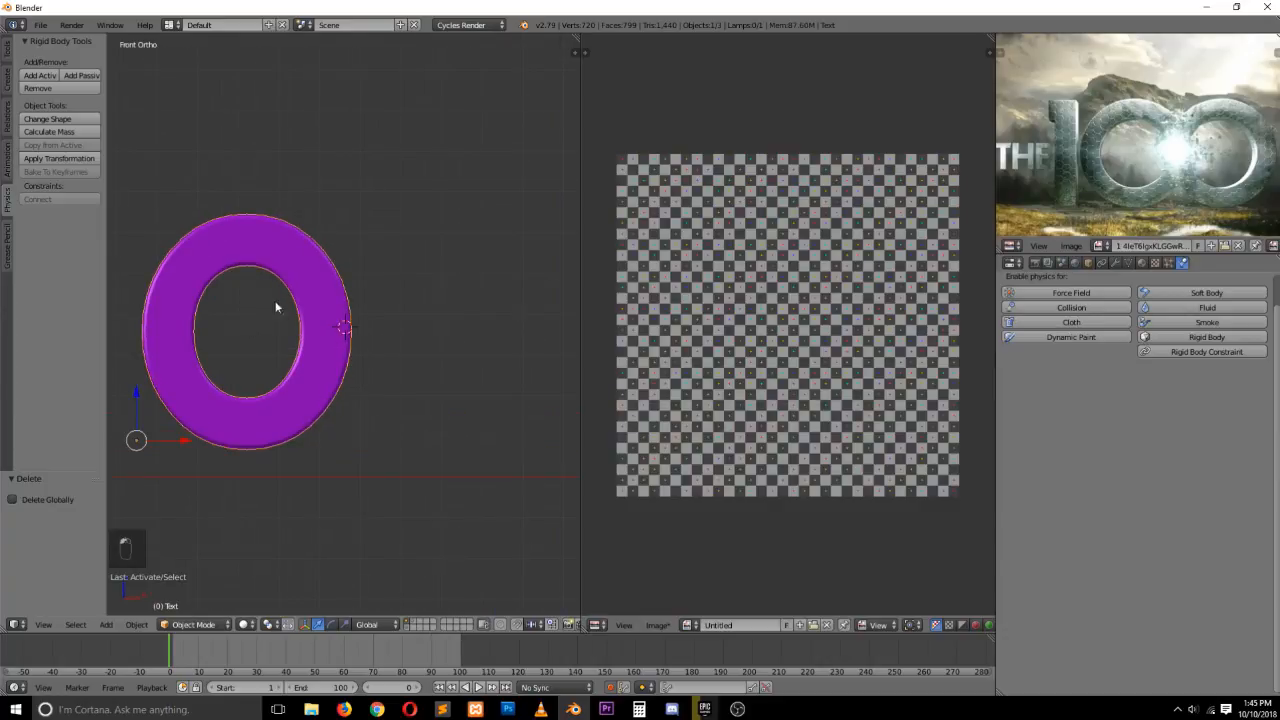
{"action": "key", "text": "KP_3"}
{"action": "key", "text": "KP_1"}
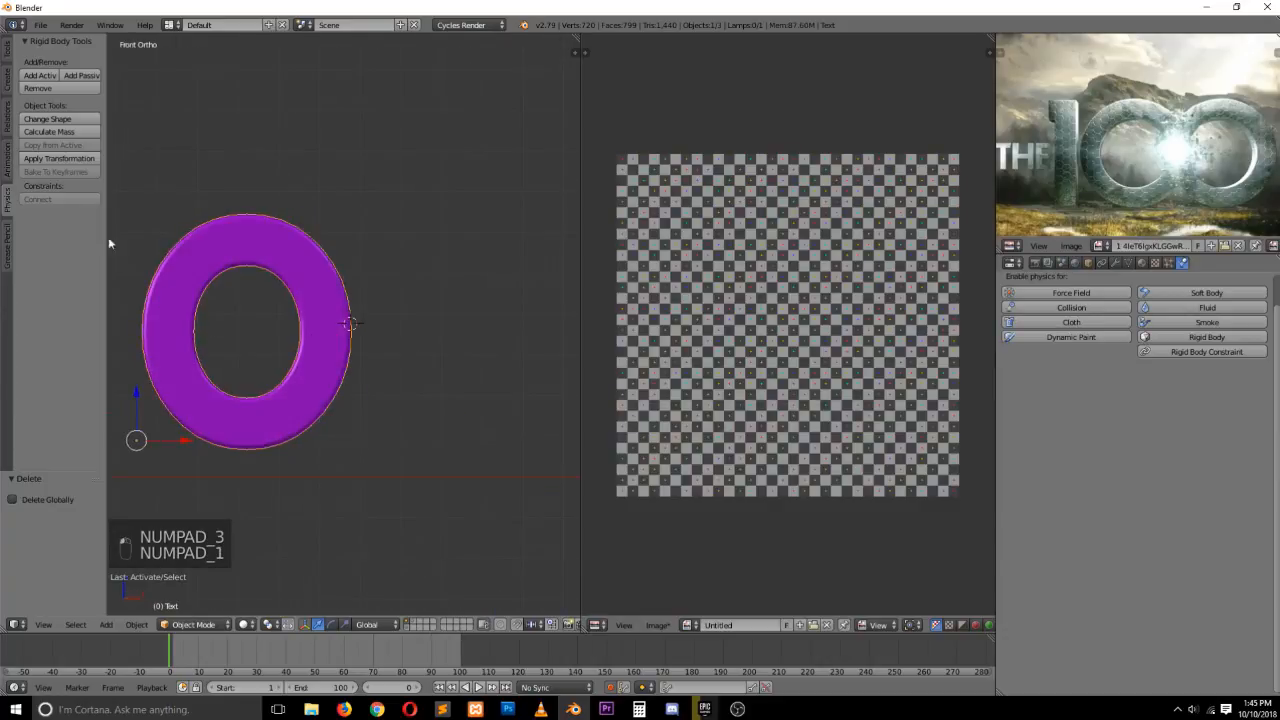
{"action": "left_click", "coordinate": [7, 50]}
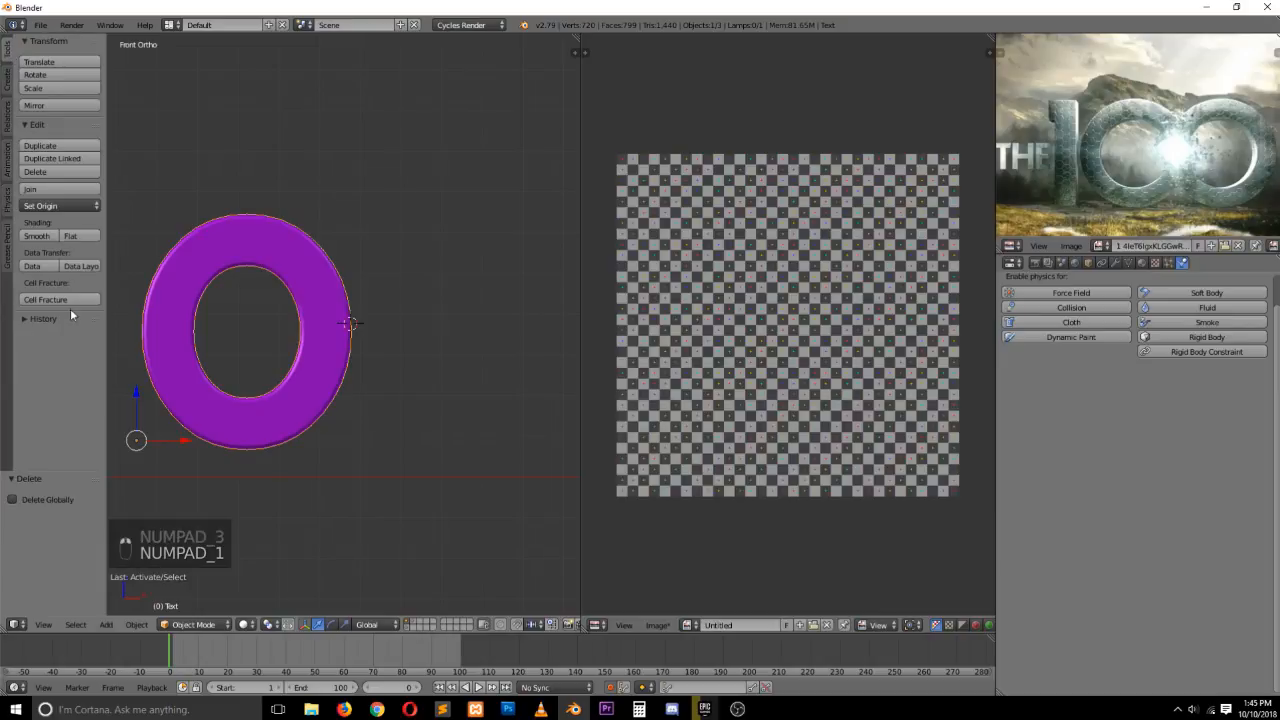
{"action": "left_click", "coordinate": [68, 304]}
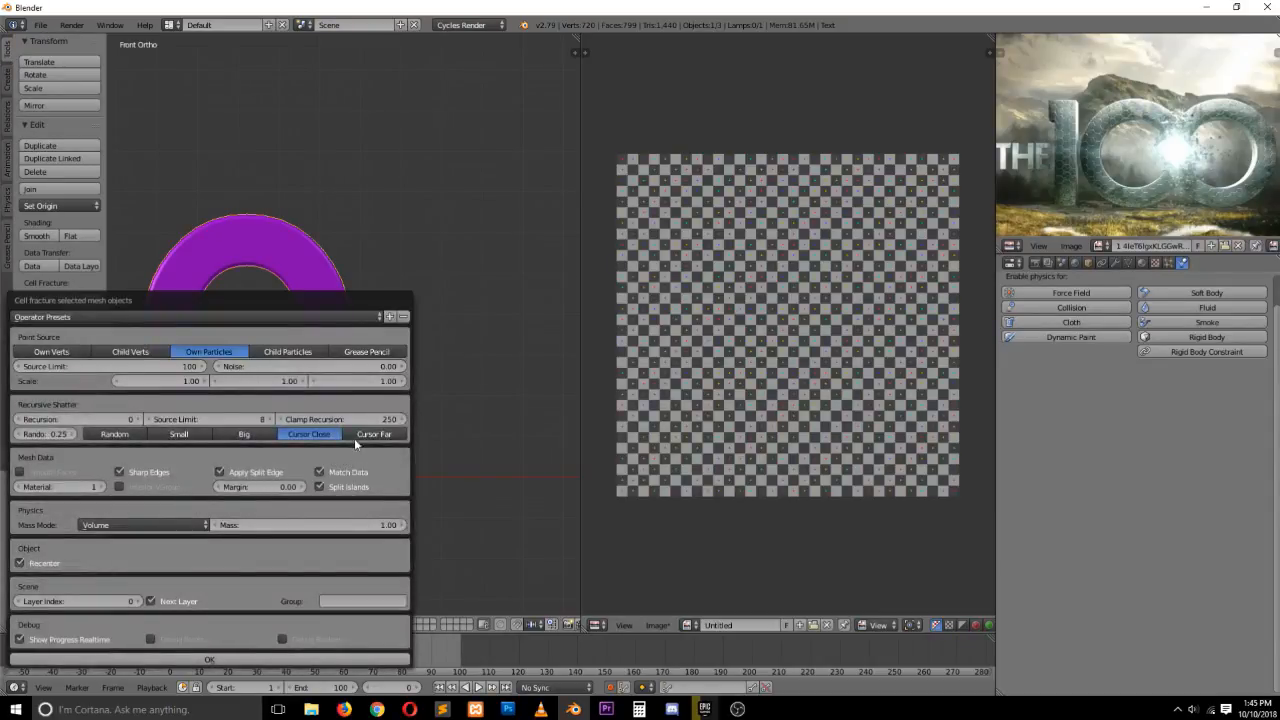
{"action": "left_click", "coordinate": [138, 420]}
{"action": "left_click", "coordinate": [212, 660]}
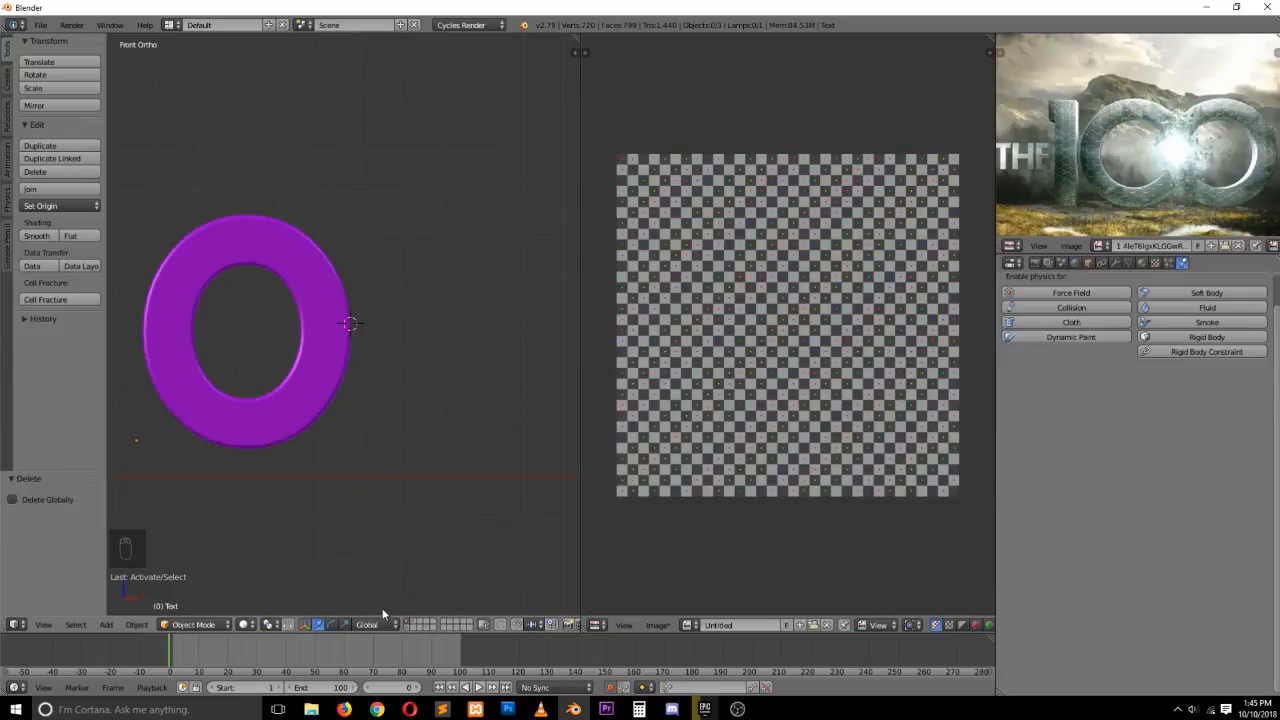
Switch to the layer holding the new fragments and deselect everything
{"action": "left_click", "coordinate": [412, 621]}
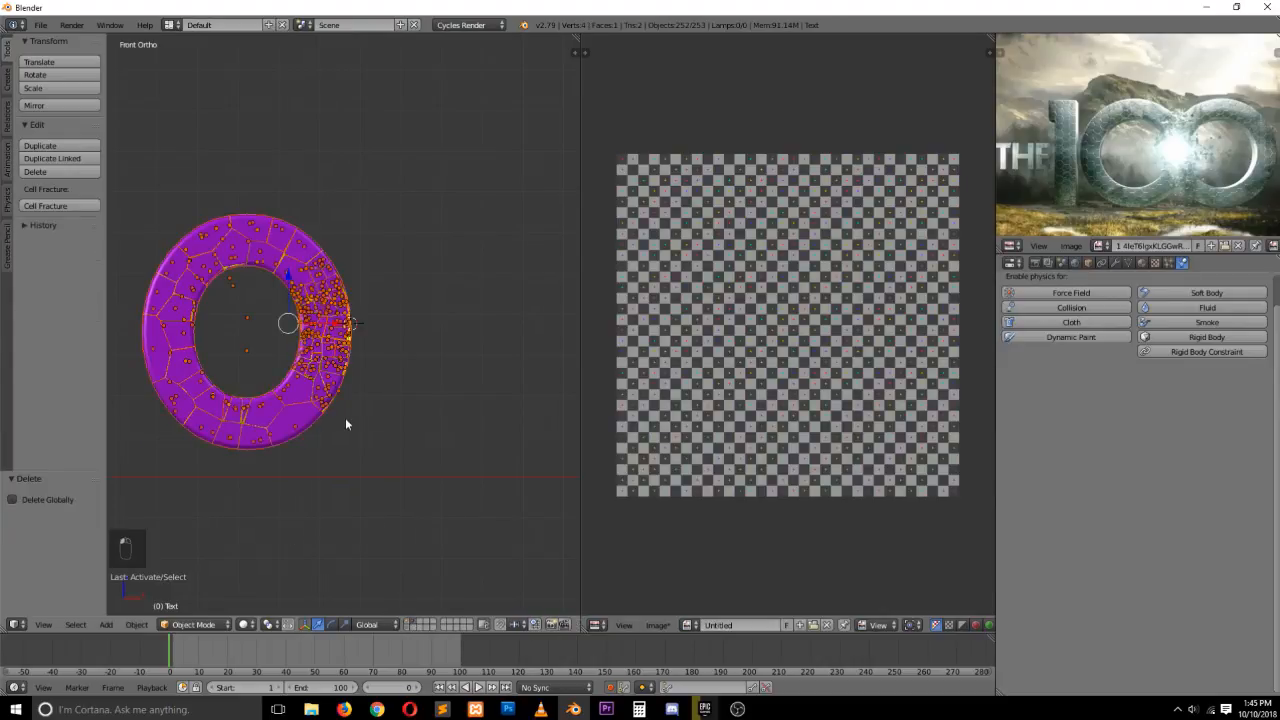
{"action": "scroll", "coordinate": [345, 415], "scroll_direction": "up", "scroll_amount": 3}
{"action": "key", "text": "a"}
{"action": "scroll", "coordinate": [345, 408], "scroll_direction": "down", "scroll_amount": 2}
{"action": "scroll", "coordinate": [345, 402], "scroll_direction": "down", "scroll_amount": 1}
{"action": "scroll", "coordinate": [343, 341], "scroll_direction": "up", "scroll_amount": 2}
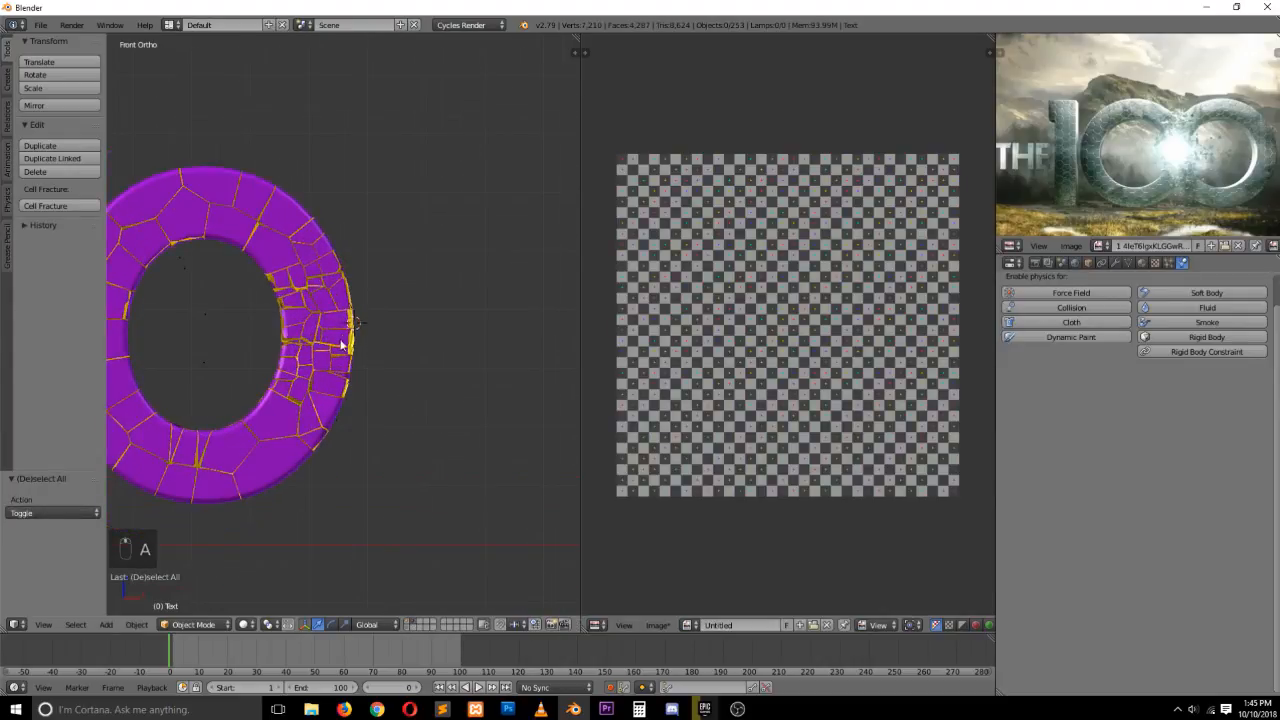
Inspect the new fragments from several views, reopen the Cell Fracture settings, and replay the simulation
{"action": "key", "text": "grave"}
{"action": "middle_click_drag", "start_coordinate": [343, 343], "coordinate": [338, 393]}
{"action": "key", "text": "KP_1"}
{"action": "left_click", "coordinate": [60, 206]}
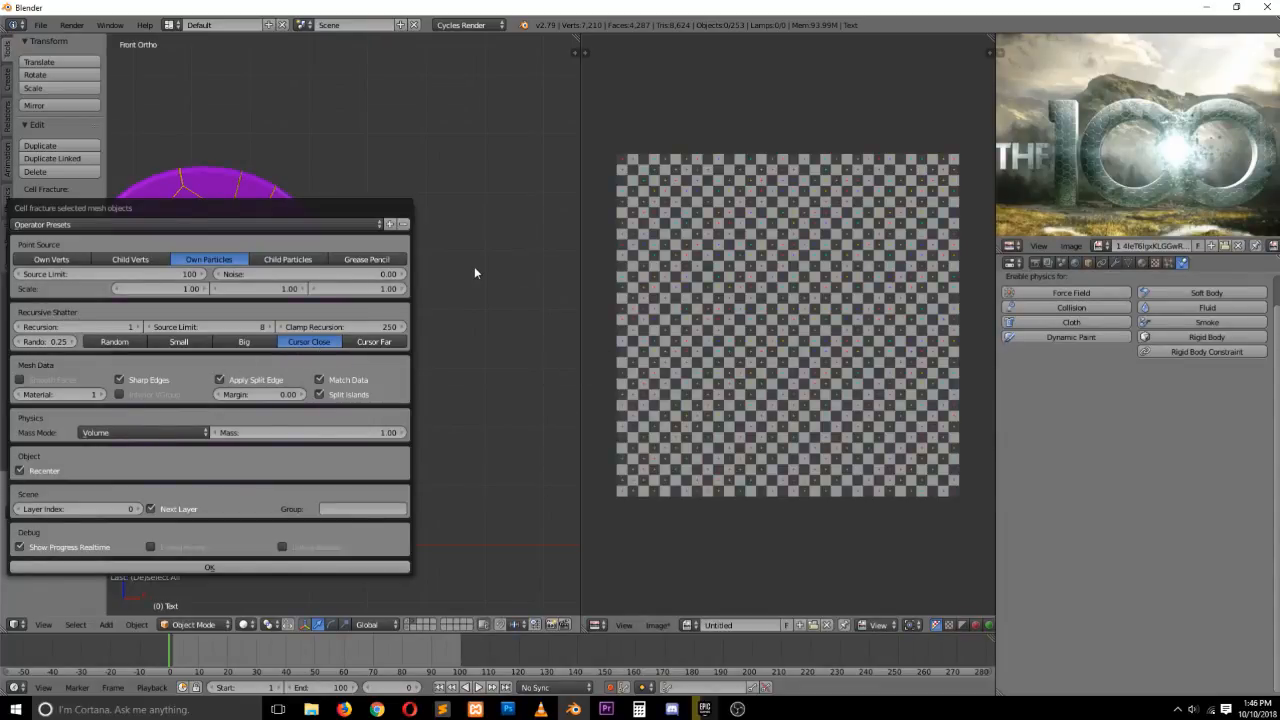
{"action": "left_click", "coordinate": [430, 292]}
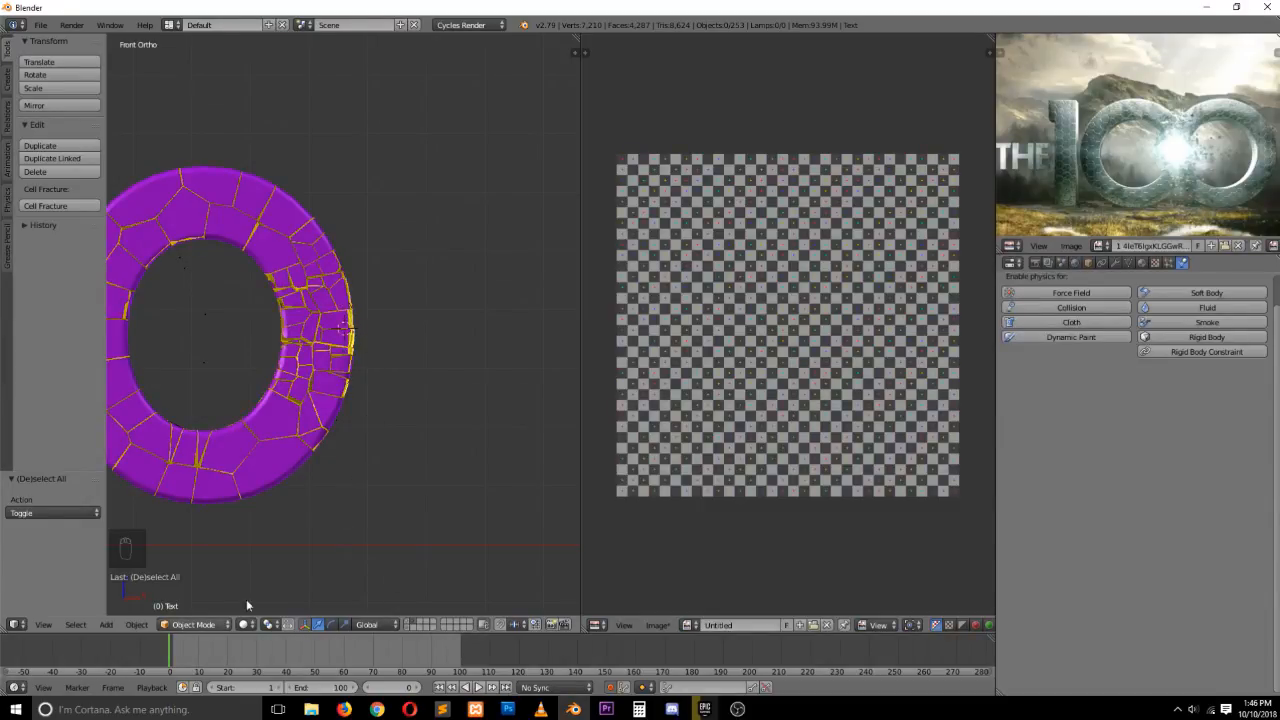
{"action": "key", "text": "alt+a"}
{"action": "key", "text": "Escape"}
{"action": "scroll", "coordinate": [364, 325], "scroll_direction": "down", "scroll_amount": 2}
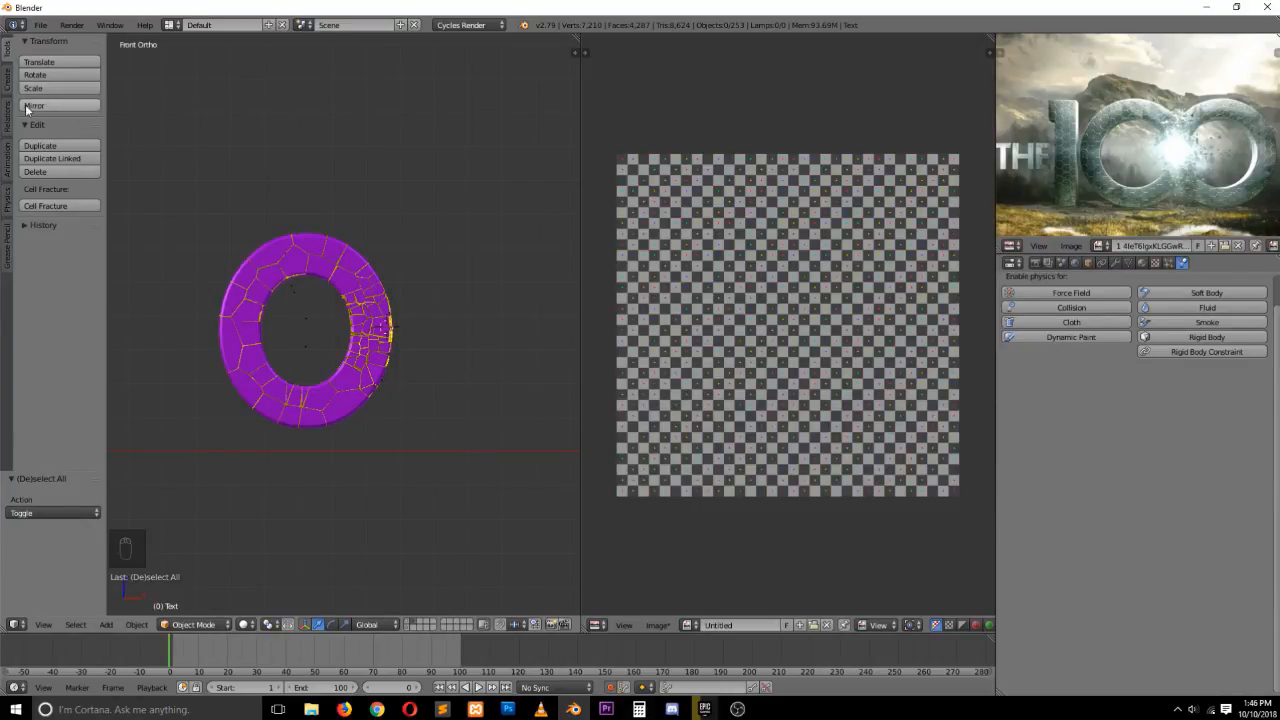
Box-select all the new fragments of the O and add them as active rigid bodies
{"action": "key", "text": "b"}
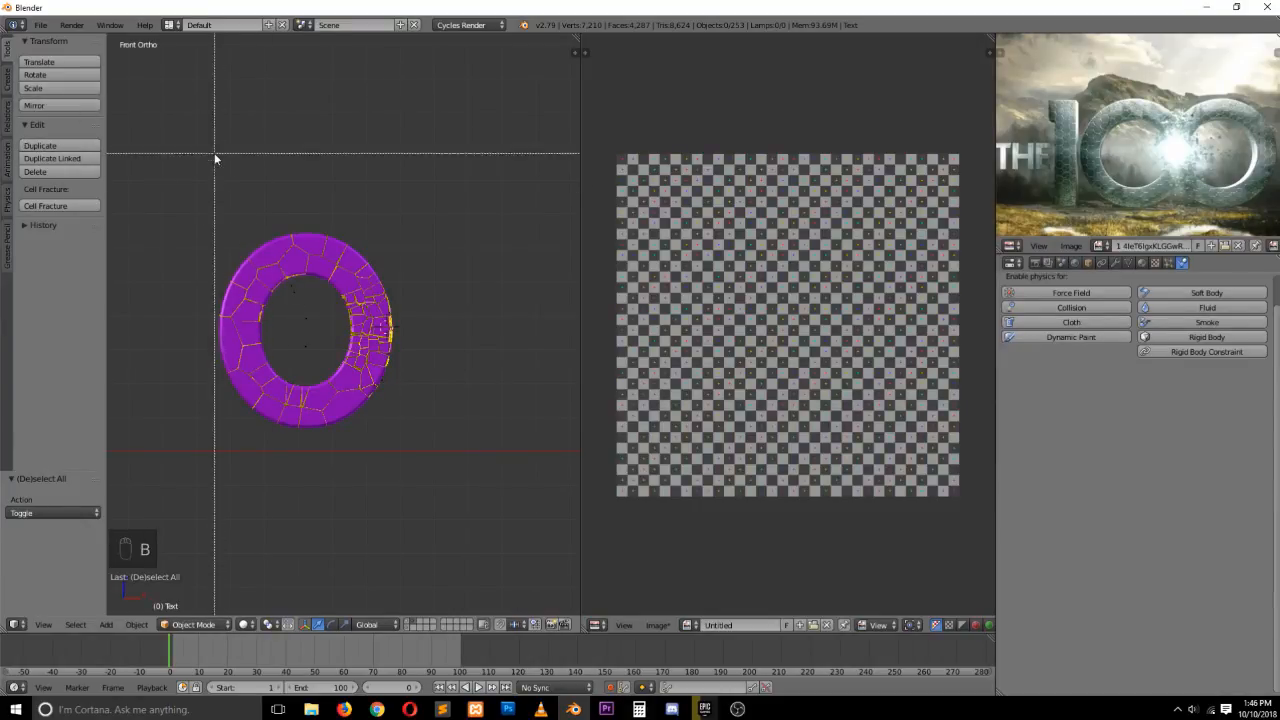
{"action": "left_click_drag", "start_coordinate": [206, 160], "coordinate": [396, 462]}
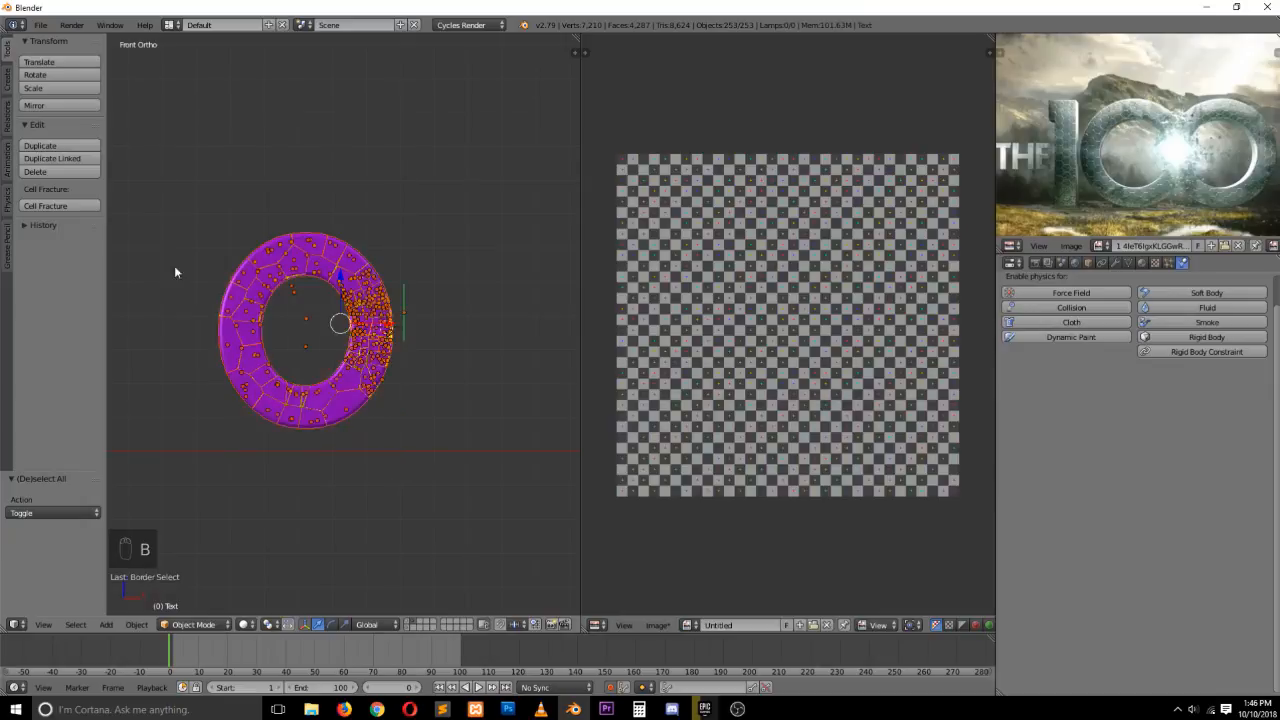
{"action": "right_click", "coordinate": [403, 307], "text": "shift"}
{"action": "middle_click_drag", "start_coordinate": [422, 289], "coordinate": [456, 288]}
{"action": "right_click", "coordinate": [401, 327], "text": "shift"}
{"action": "scroll", "coordinate": [390, 353], "scroll_direction": "up", "scroll_amount": 4}
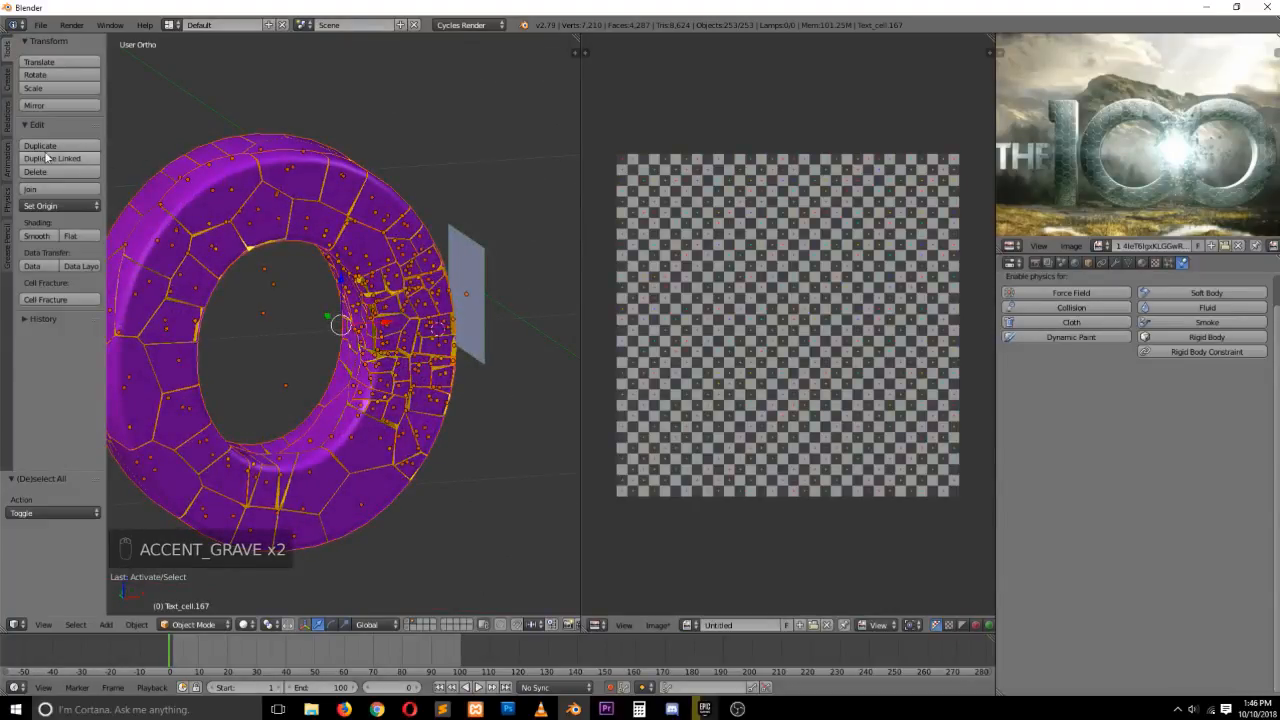
{"action": "left_click", "coordinate": [9, 201]}
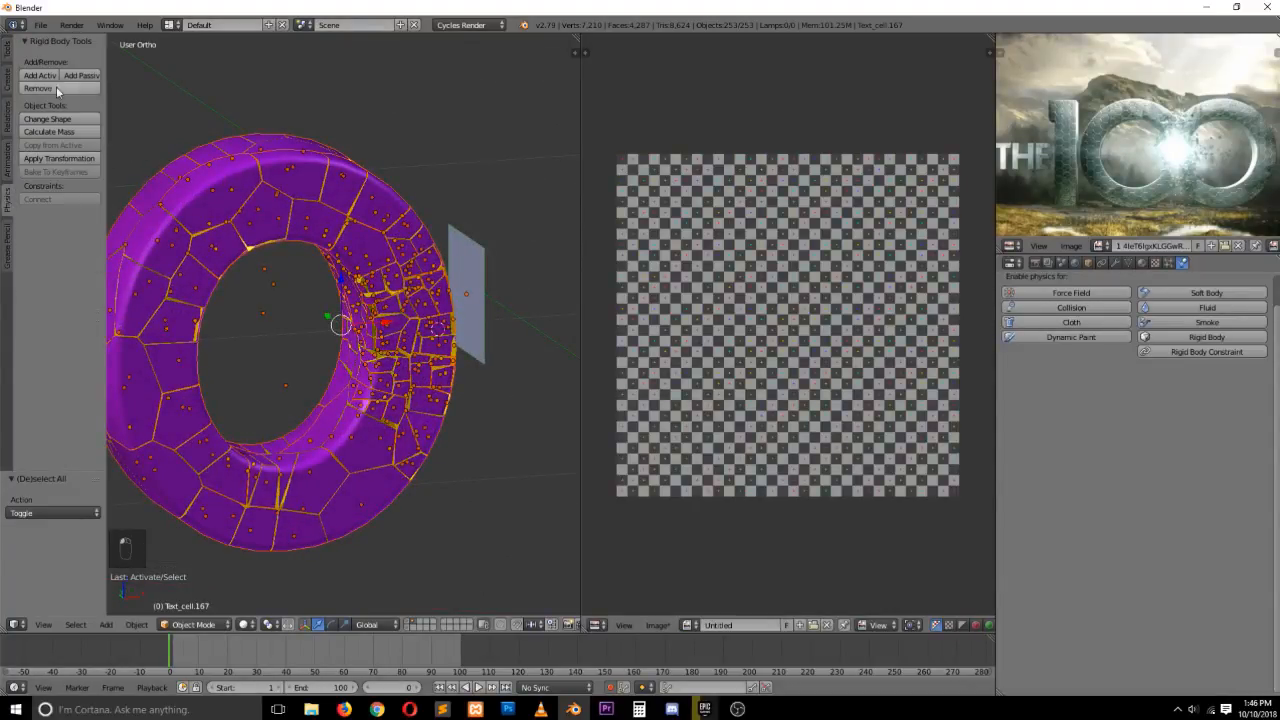
{"action": "left_click", "coordinate": [46, 78]}
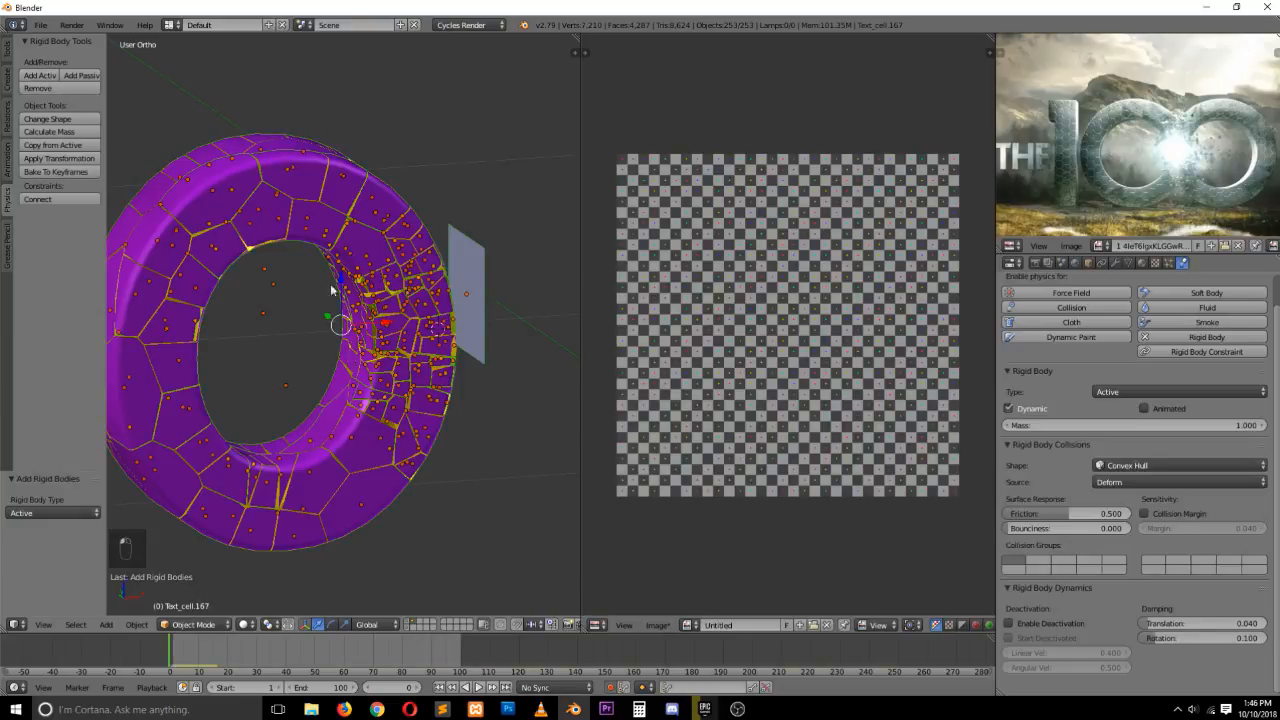
Deselect everything and play the simulation from the front view
{"action": "key", "text": "a"}
{"action": "key", "text": "alt+a"}
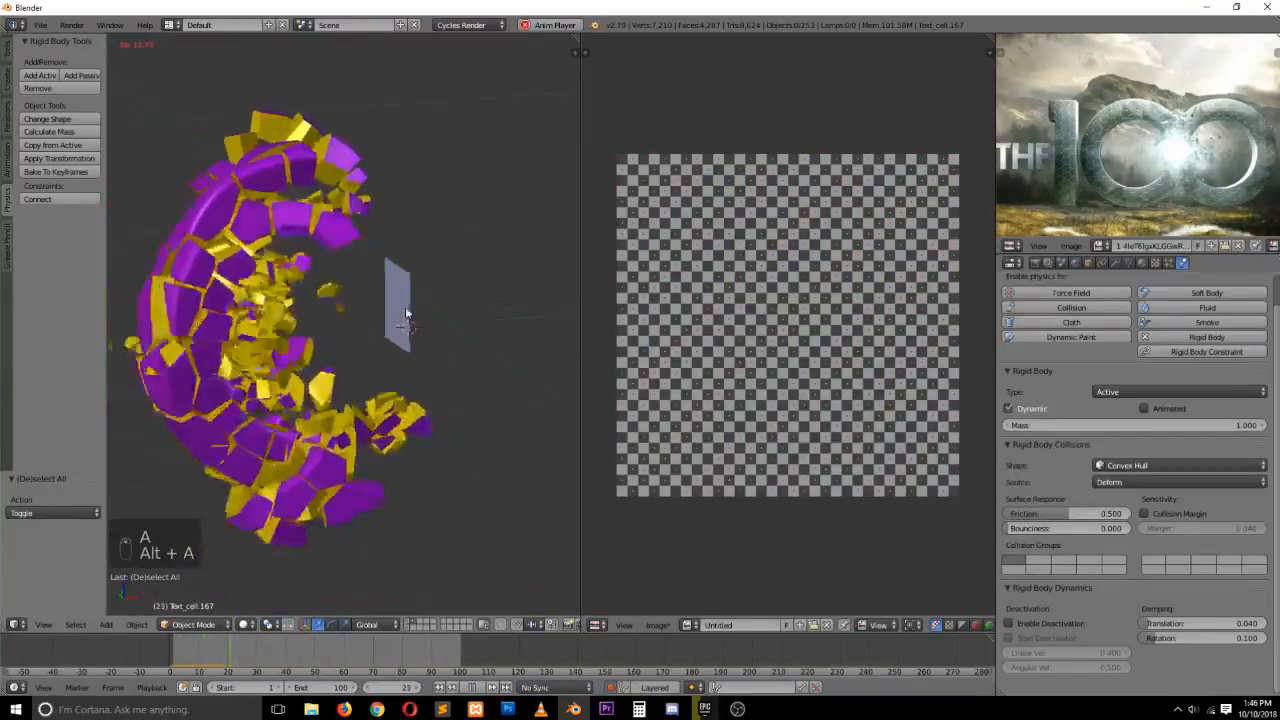
{"action": "key", "text": "KP_1"}
{"action": "key", "text": "Escape"}
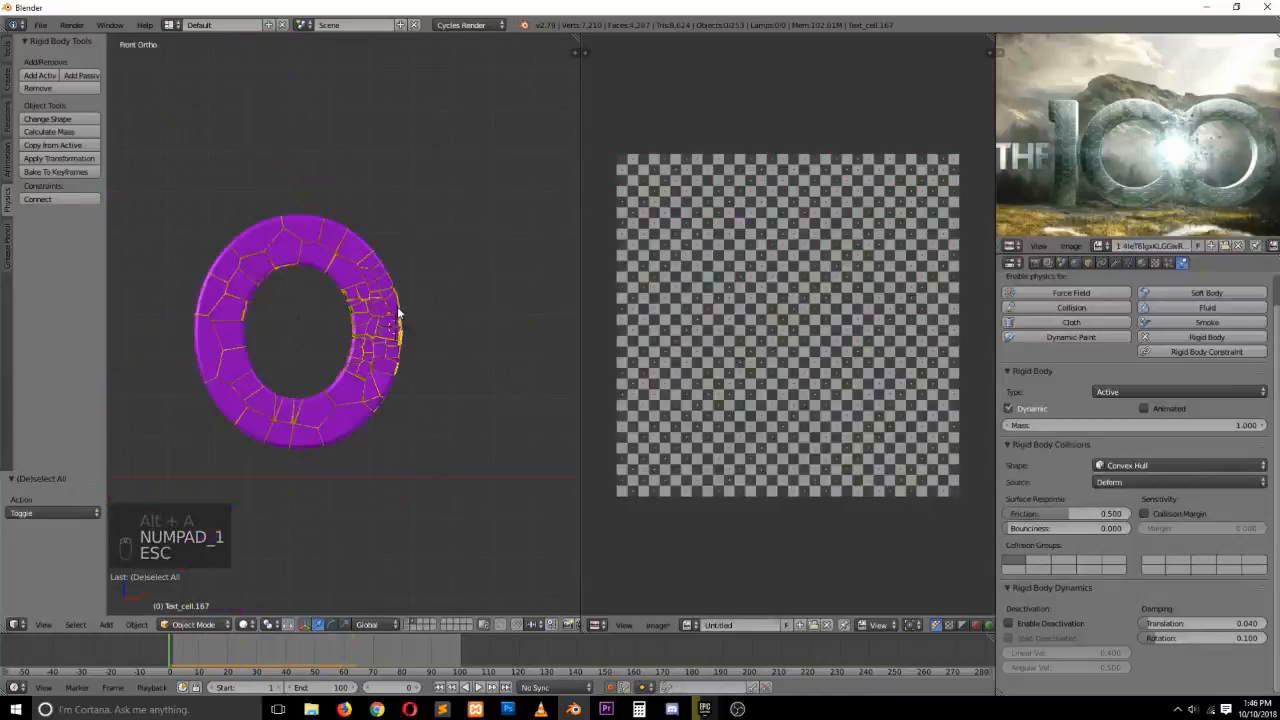
{"action": "key", "text": "alt+a"}
{"action": "key", "text": "Escape"}
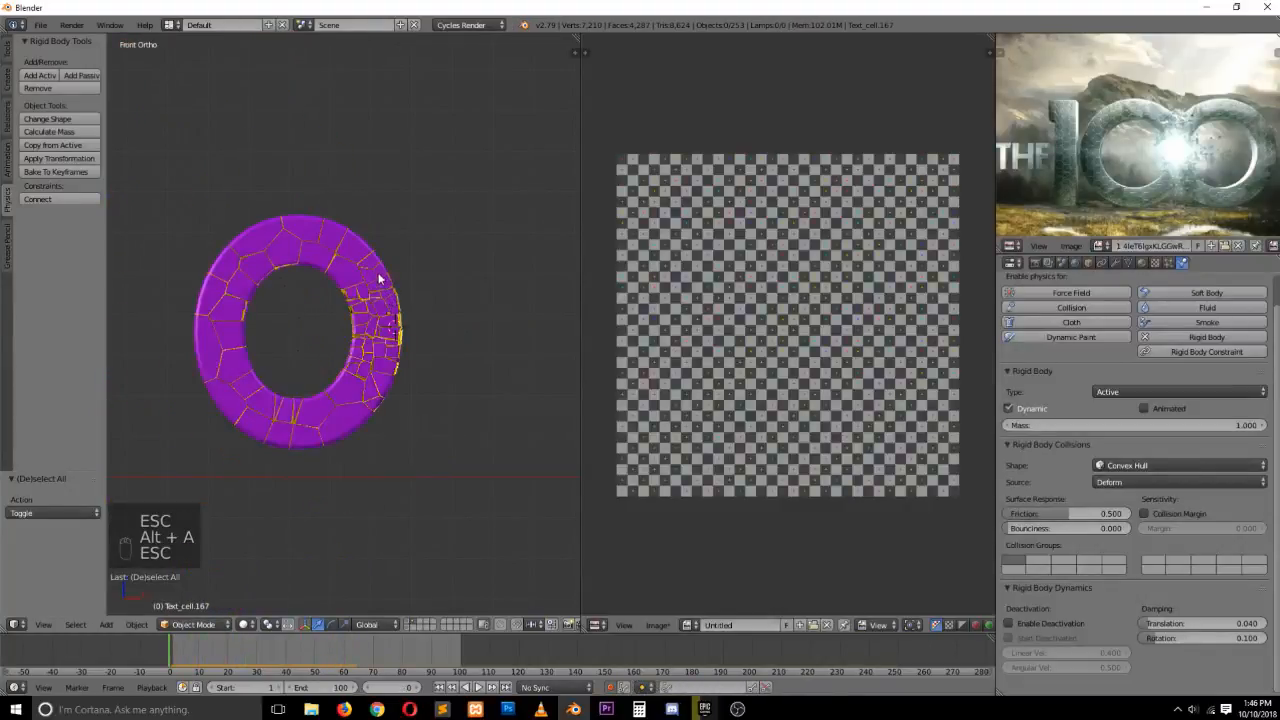
Orbit the view, select the cutting plane, and replay the simulation
{"action": "key", "text": "grave"}
{"action": "middle_click_drag", "start_coordinate": [380, 277], "coordinate": [407, 316]}
{"action": "left_click", "coordinate": [413, 306]}
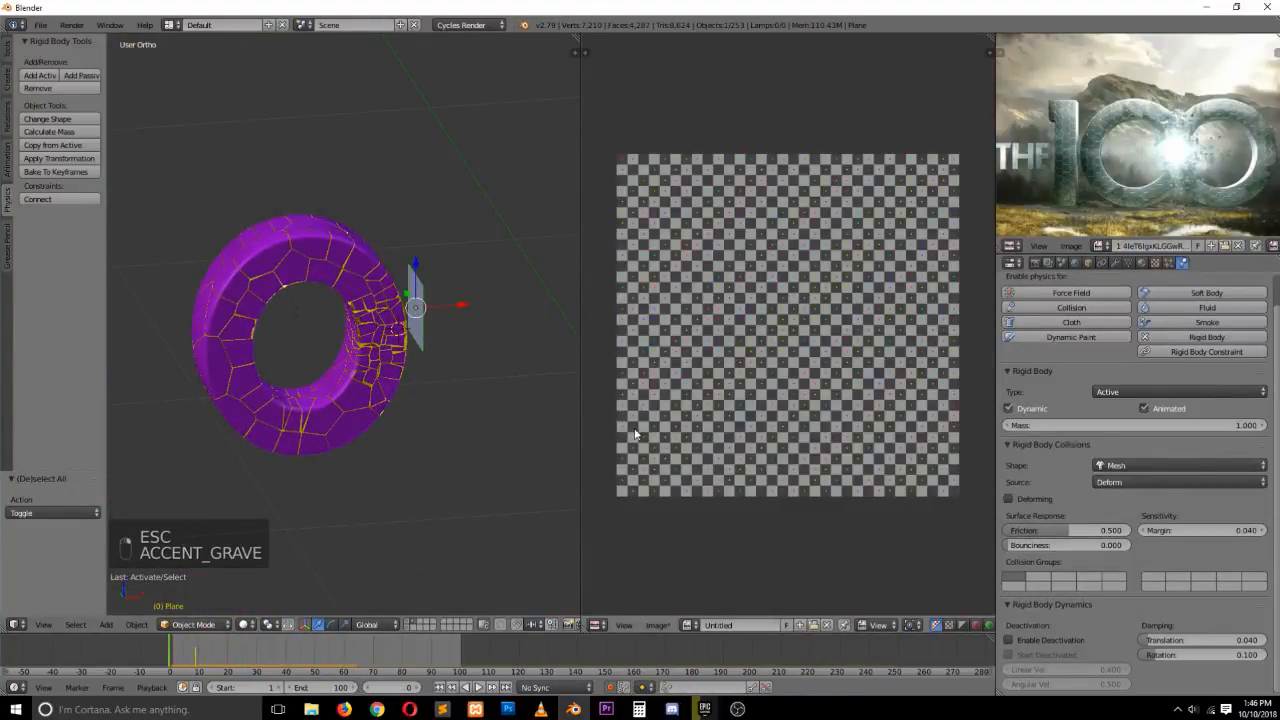
{"action": "key", "text": "alt+a"}
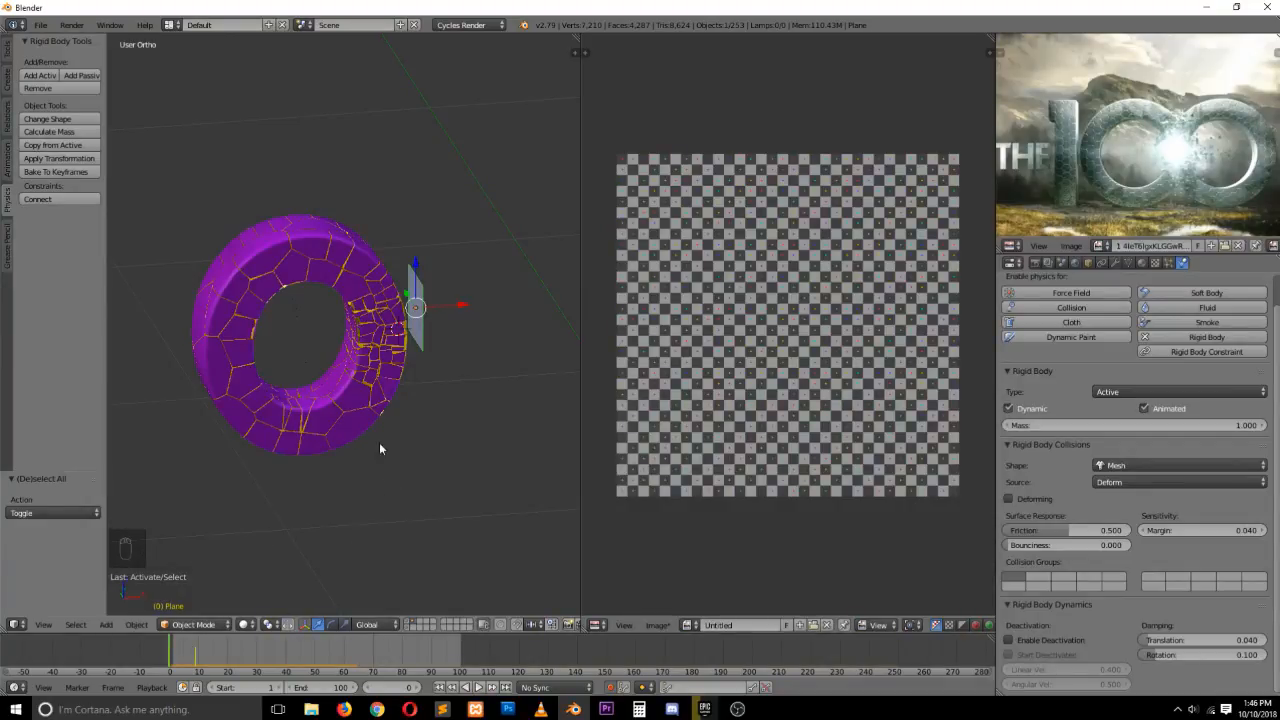
{"action": "key", "text": "Escape"}
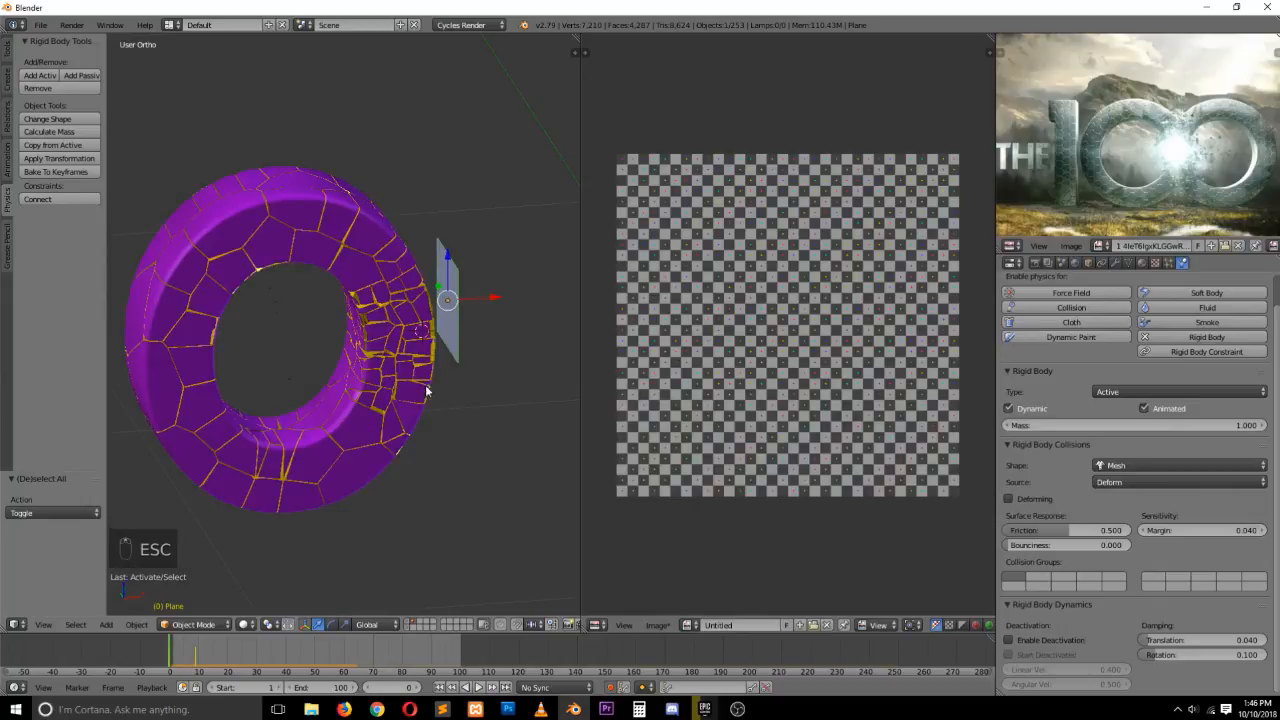
Replay the simulation from orbited, side and front views to examine how the O shatters
{"action": "key", "text": "grave"}
{"action": "middle_click_drag", "start_coordinate": [445, 388], "coordinate": [361, 386]}
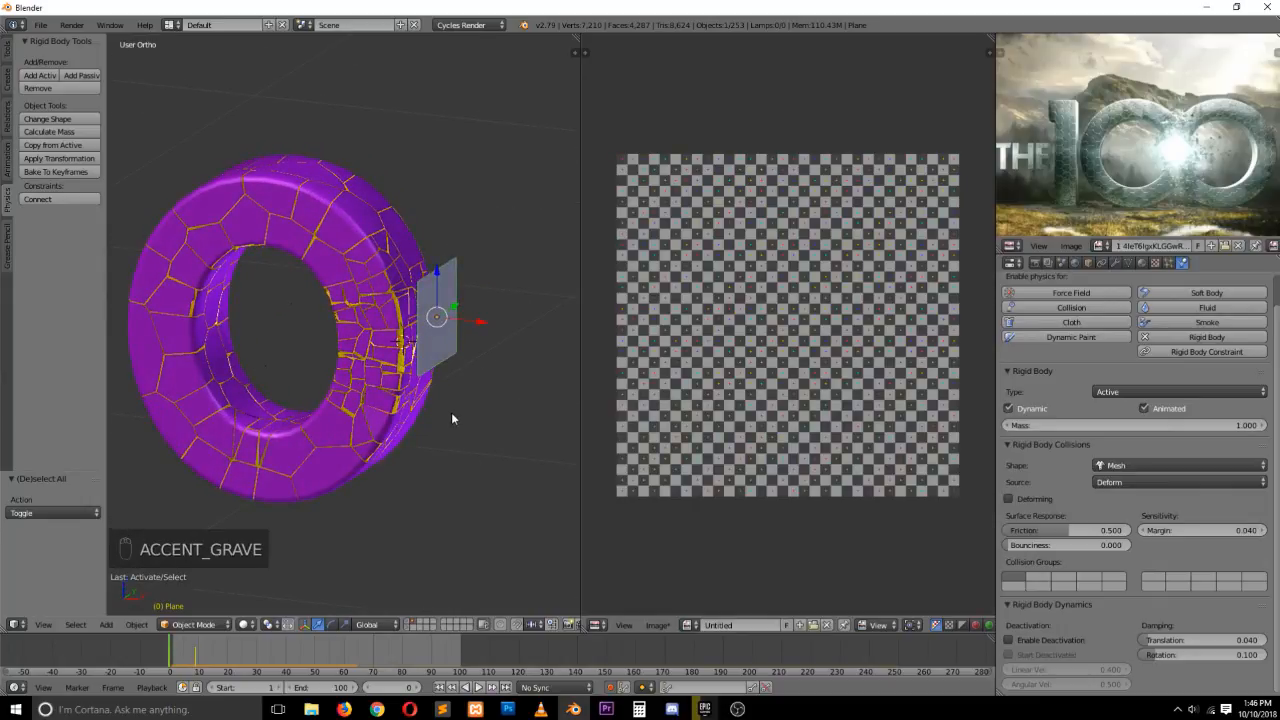
{"action": "key", "text": "alt+a"}
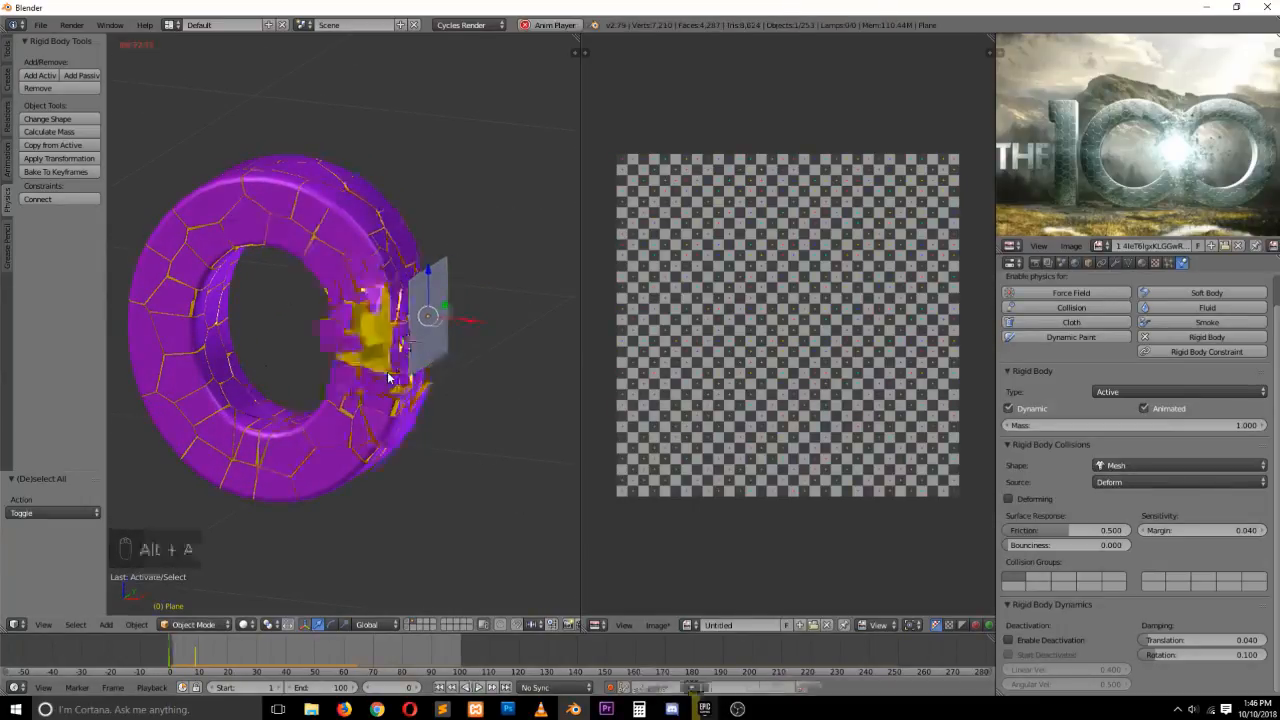
{"action": "key", "text": "Escape"}
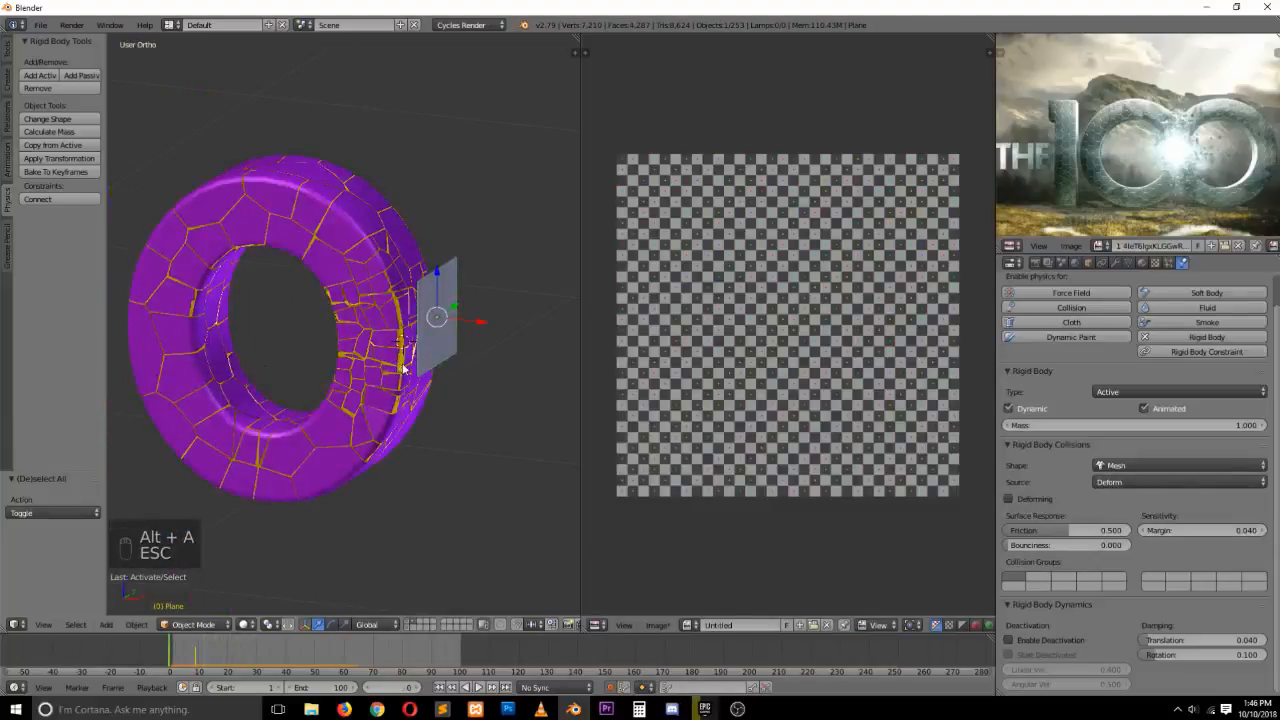
{"action": "key", "text": "KP_1"}
{"action": "key", "text": "KP_3"}
{"action": "key", "text": "KP_1"}
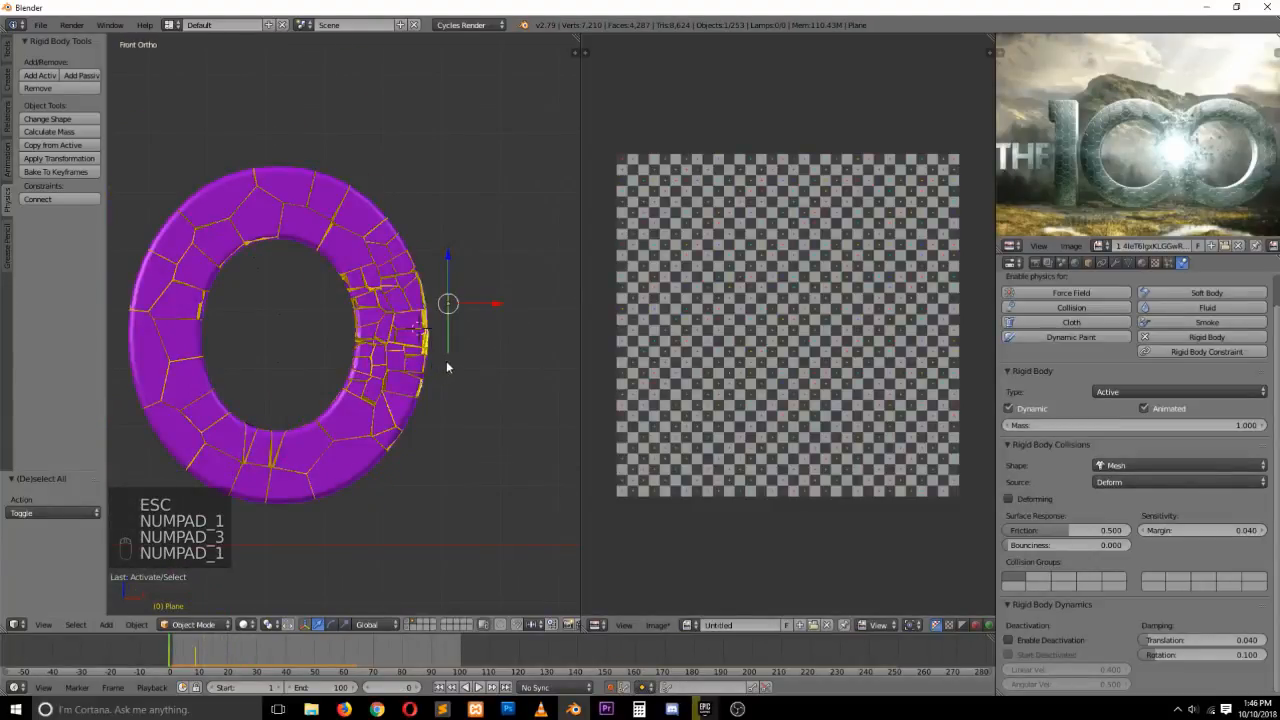
{"action": "middle_click_drag", "start_coordinate": [446, 367], "coordinate": [425, 340]}
{"action": "key", "text": "alt+a"}
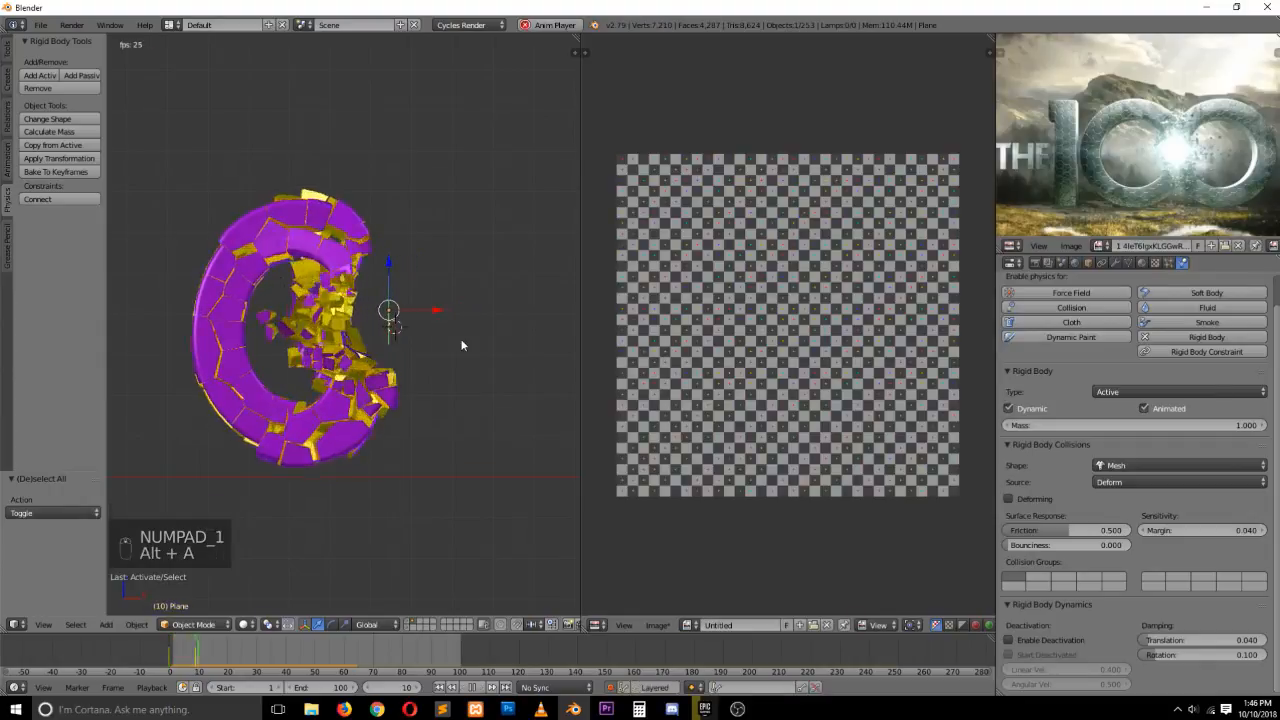
{"action": "key", "text": "Escape"}
{"action": "key", "text": "alt+a"}
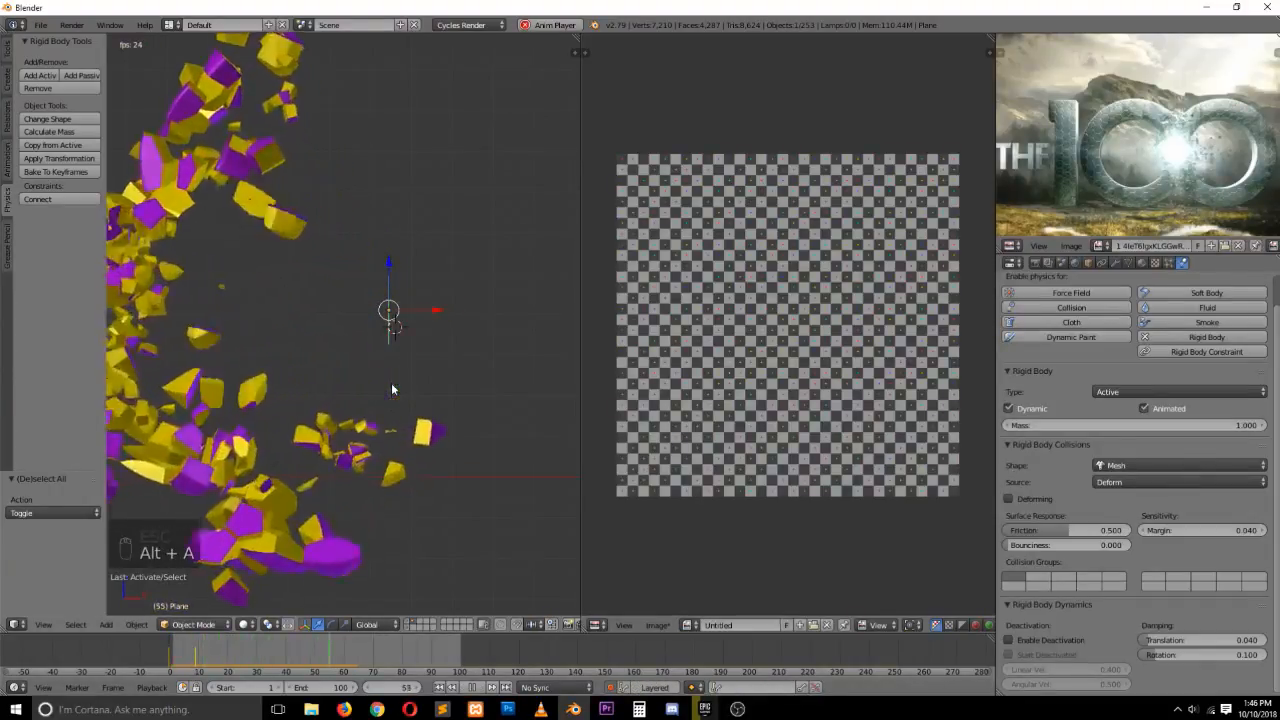
{"action": "key", "text": "Escape"}
{"action": "key", "text": "KP_1"}
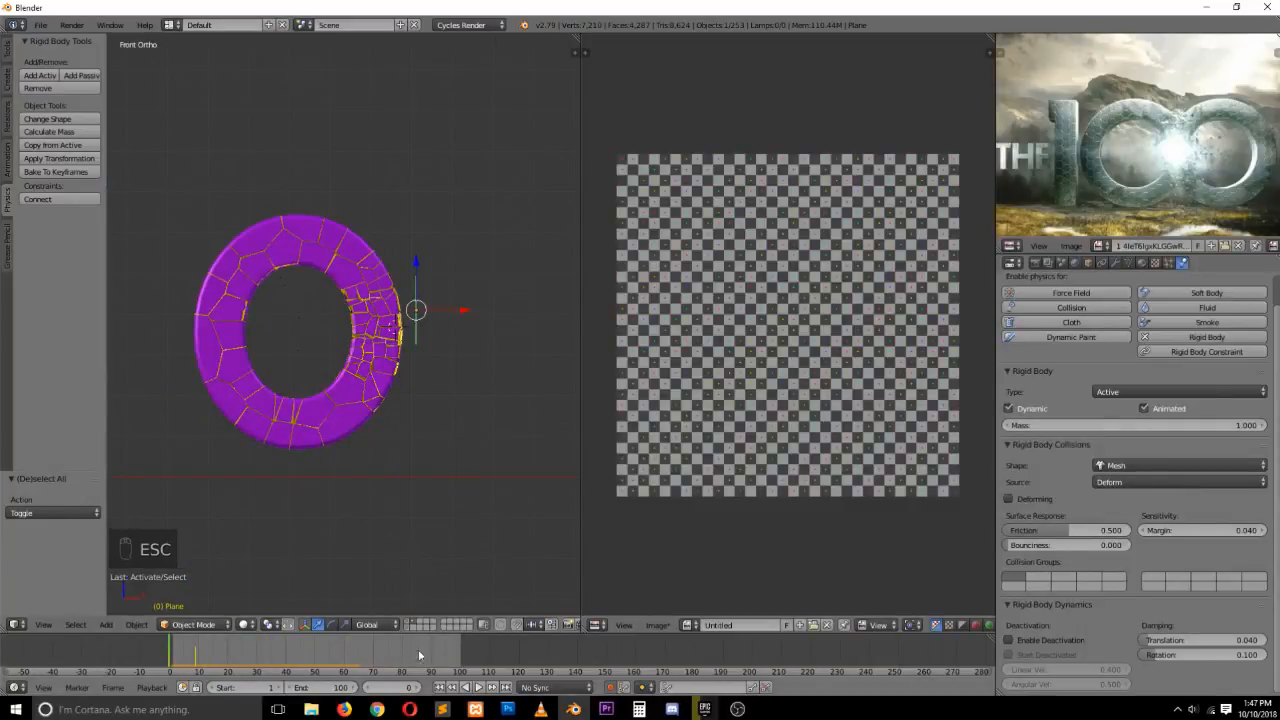
Switch the timeline to the Dope Sheet and delete the plane's existing keyframes
{"action": "left_click", "coordinate": [15, 688]}
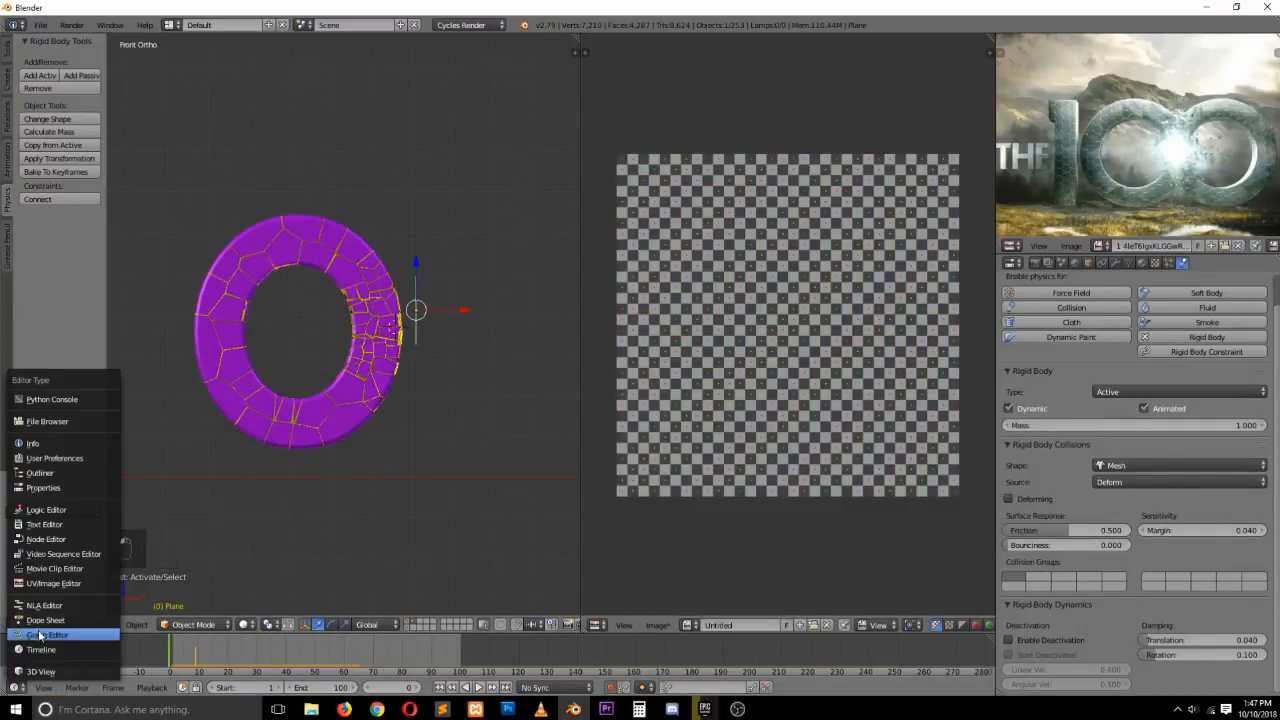
{"action": "left_click", "coordinate": [45, 620]}
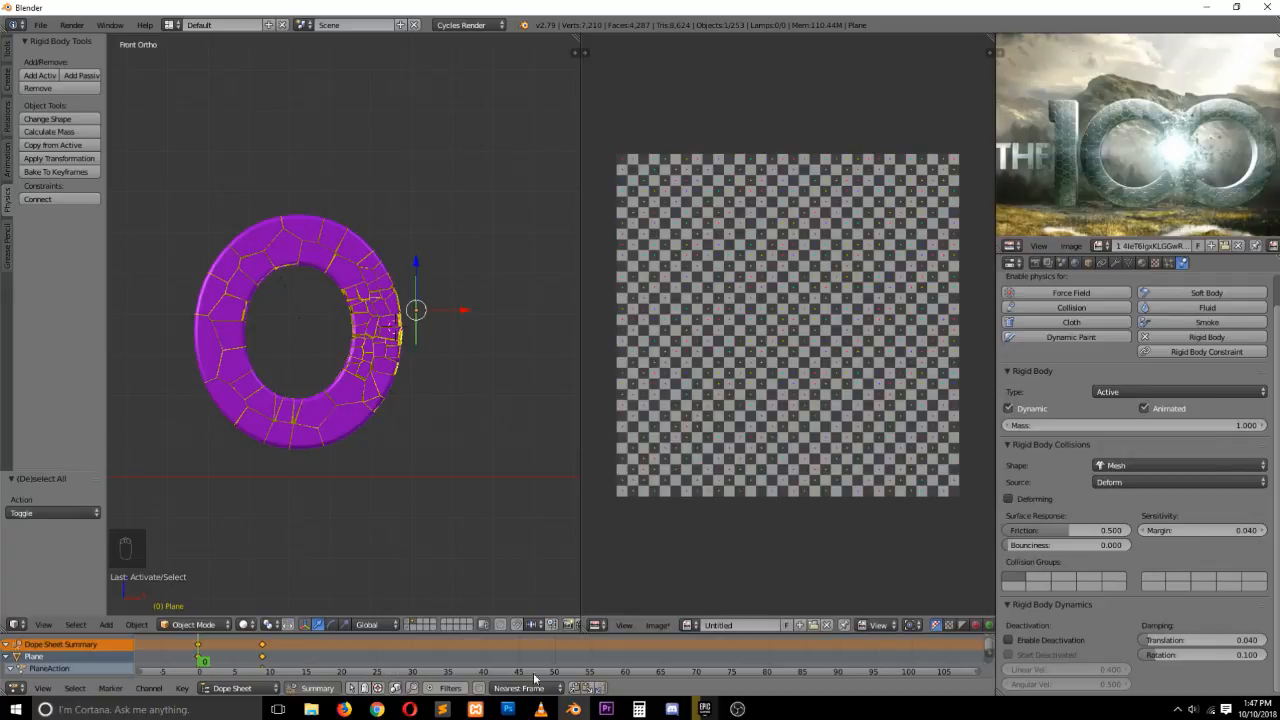
{"action": "key", "text": "x"}
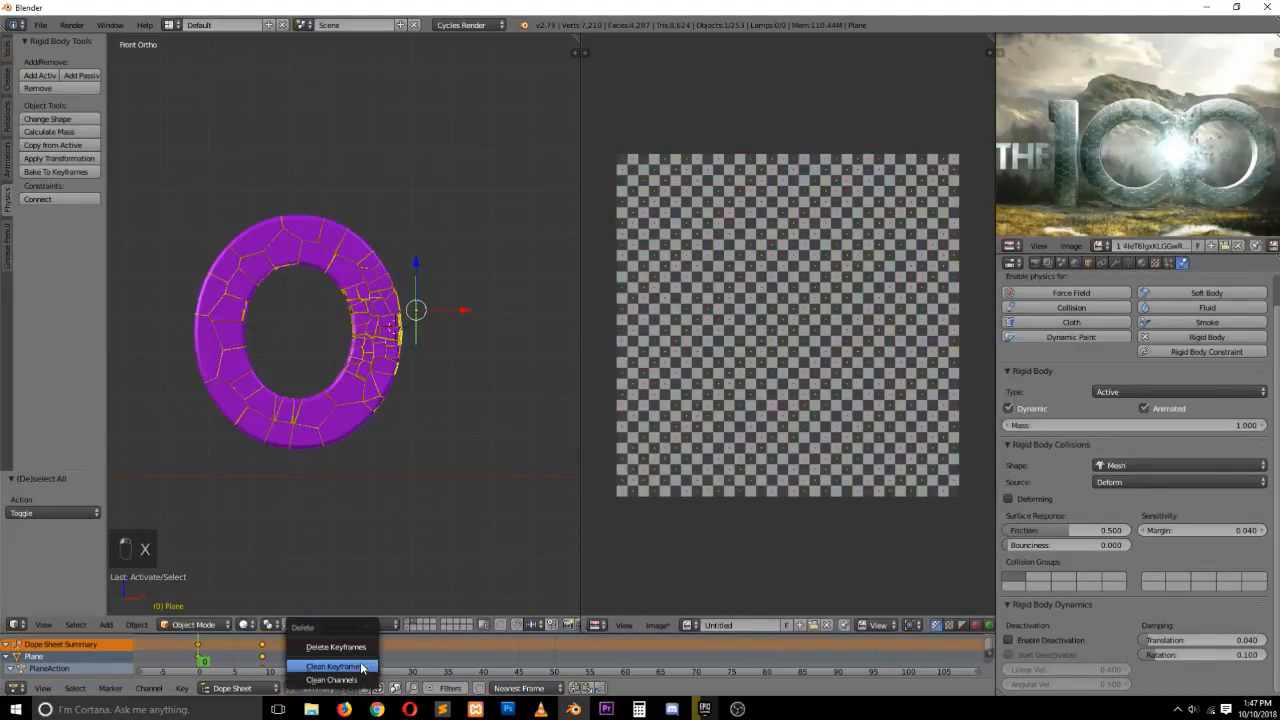
{"action": "left_click", "coordinate": [360, 647]}
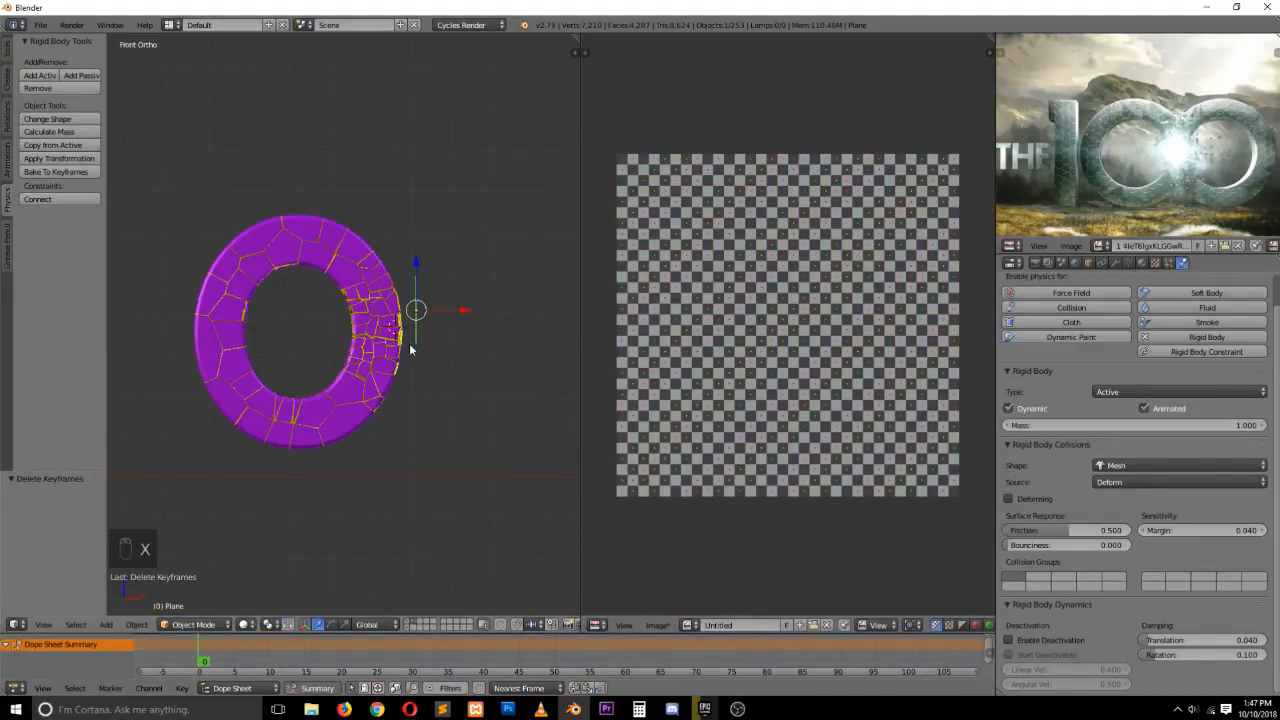
Move the plane slightly along X and scale it up about 1.125 times at frame 0
{"action": "left_click_drag", "start_coordinate": [456, 310], "coordinate": [509, 313]}
{"action": "key", "text": "s"}
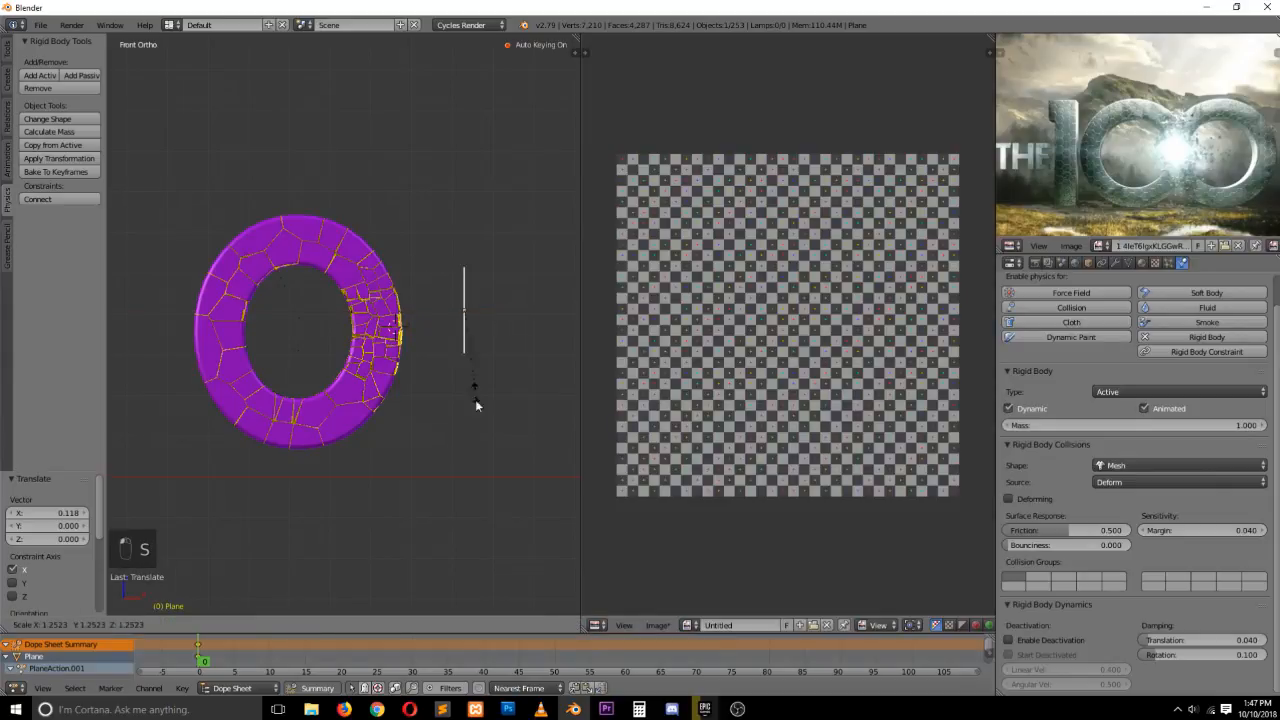
{"action": "left_click", "coordinate": [507, 532]}
{"action": "key", "text": "s"}
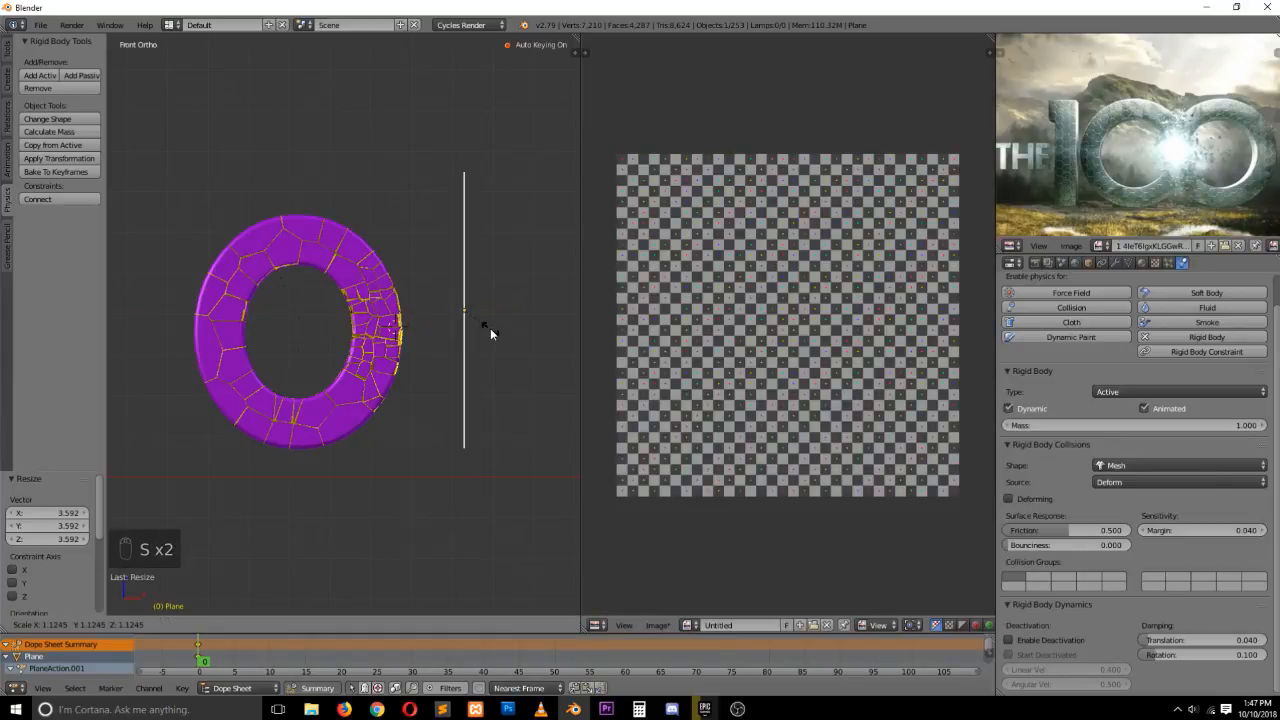
{"action": "left_click", "coordinate": [490, 333]}
At frame 30, move the plane about -0.163 along X to keyframe its motion, then return to the start
{"action": "key", "text": "grave"}
{"action": "middle_click_drag", "start_coordinate": [513, 372], "coordinate": [504, 383]}
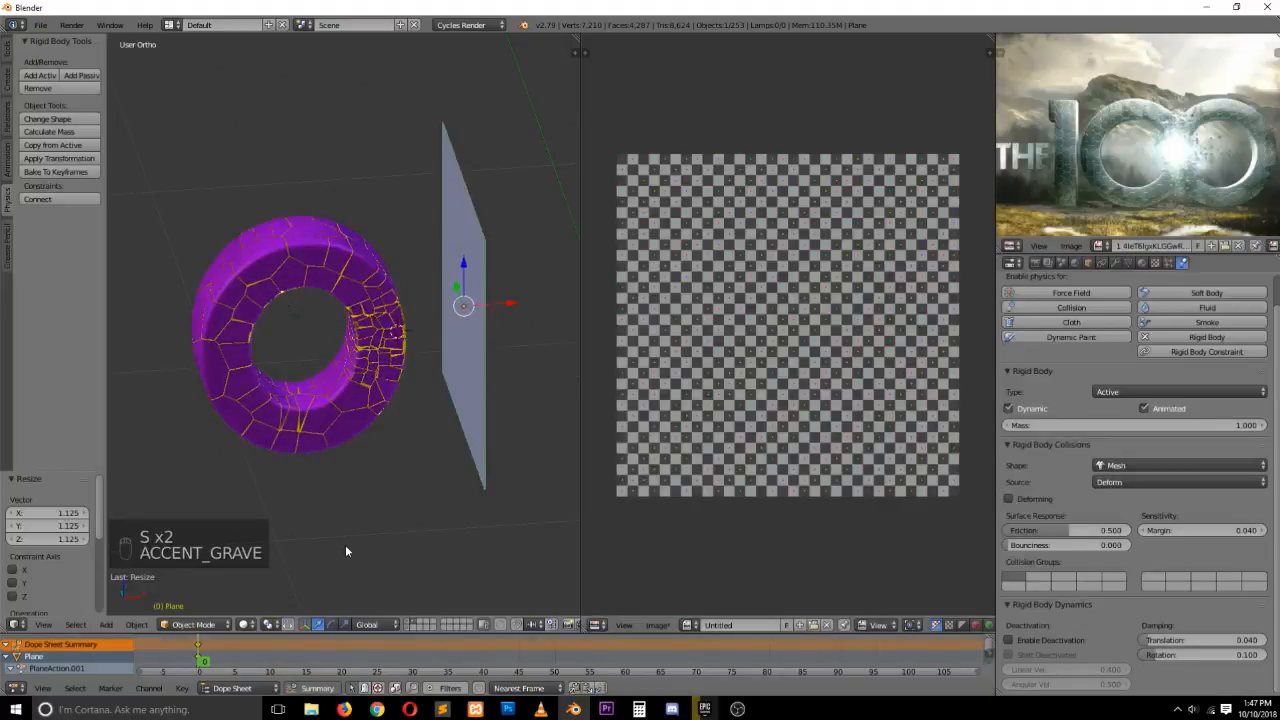
{"action": "left_click_drag", "start_coordinate": [207, 648], "coordinate": [421, 650]}
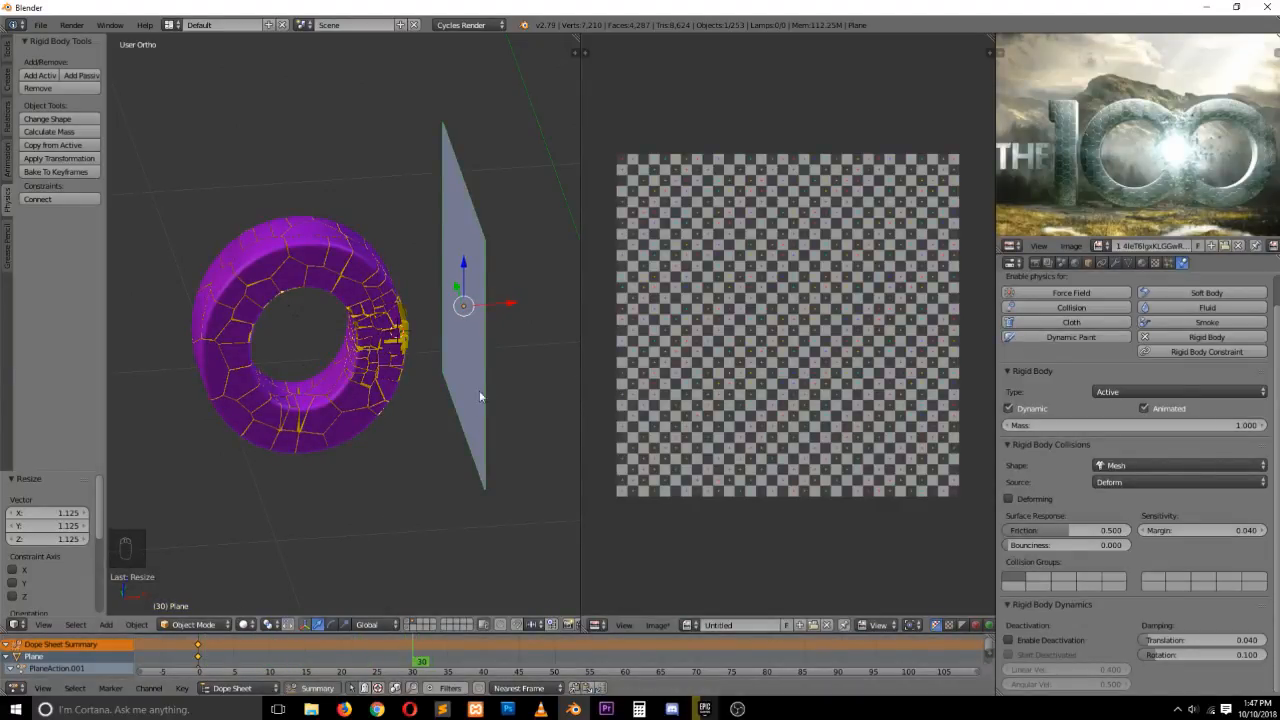
{"action": "left_click_drag", "start_coordinate": [528, 309], "coordinate": [458, 310]}
{"action": "key", "text": "shift+Left"}
Play the simulation twice and switch the lower editor back to the Timeline
{"action": "key", "text": "alt+a"}
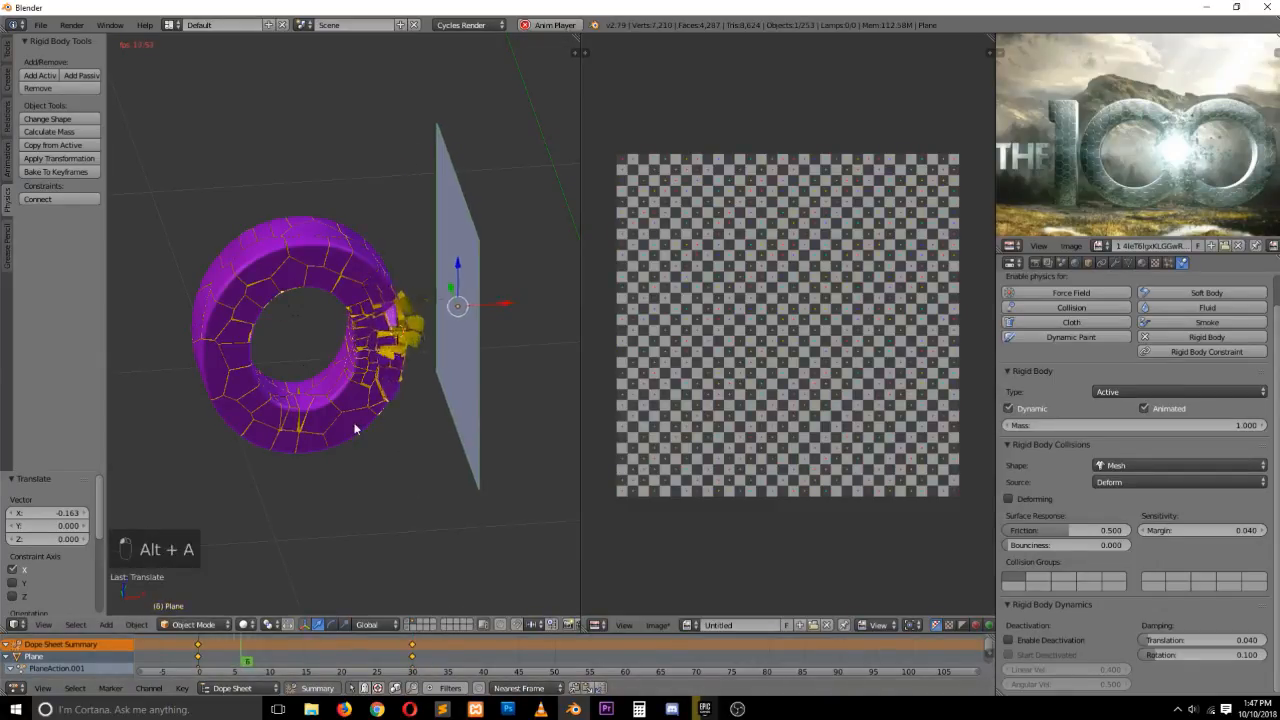
{"action": "key", "text": "Escape"}
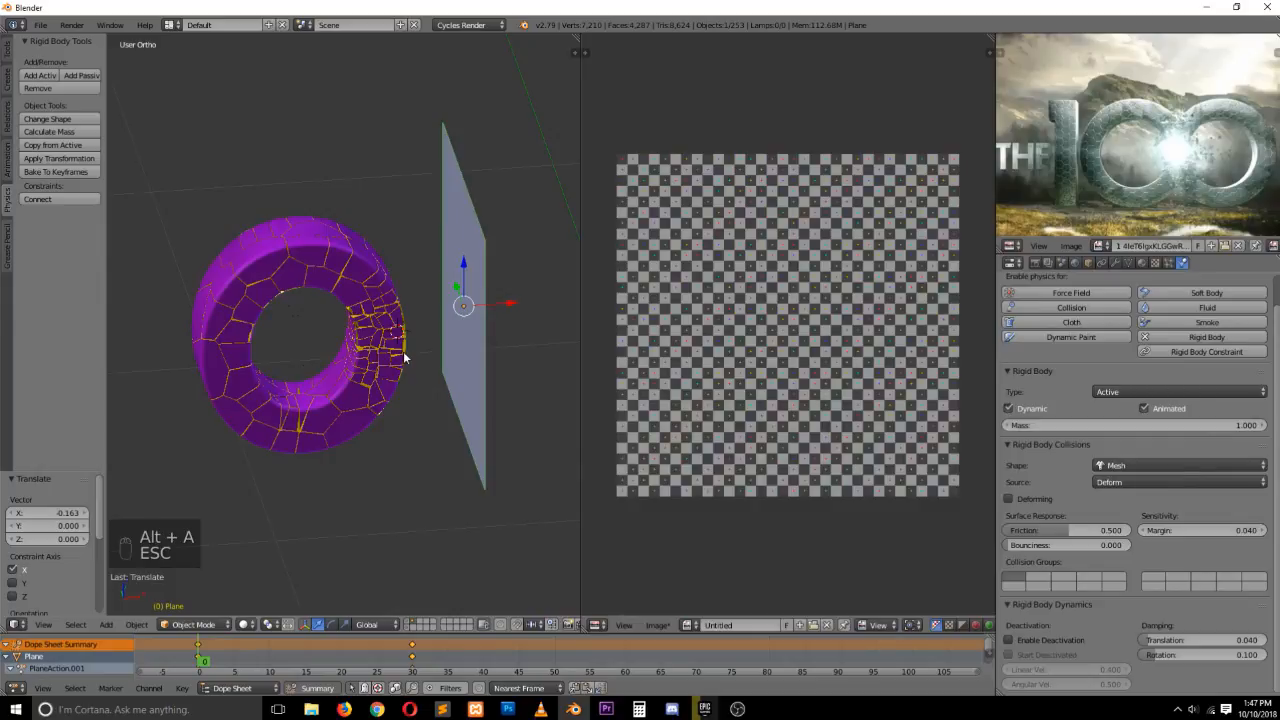
{"action": "key", "text": "alt+a"}
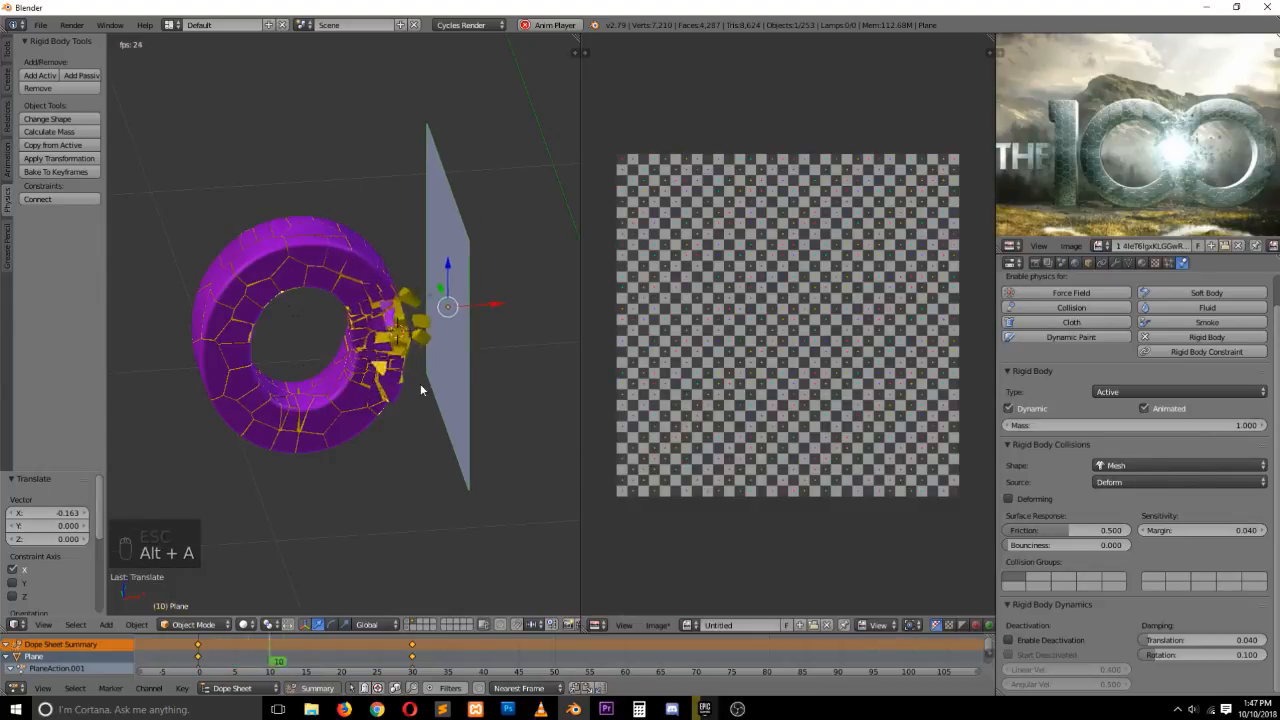
{"action": "key", "text": "Escape"}
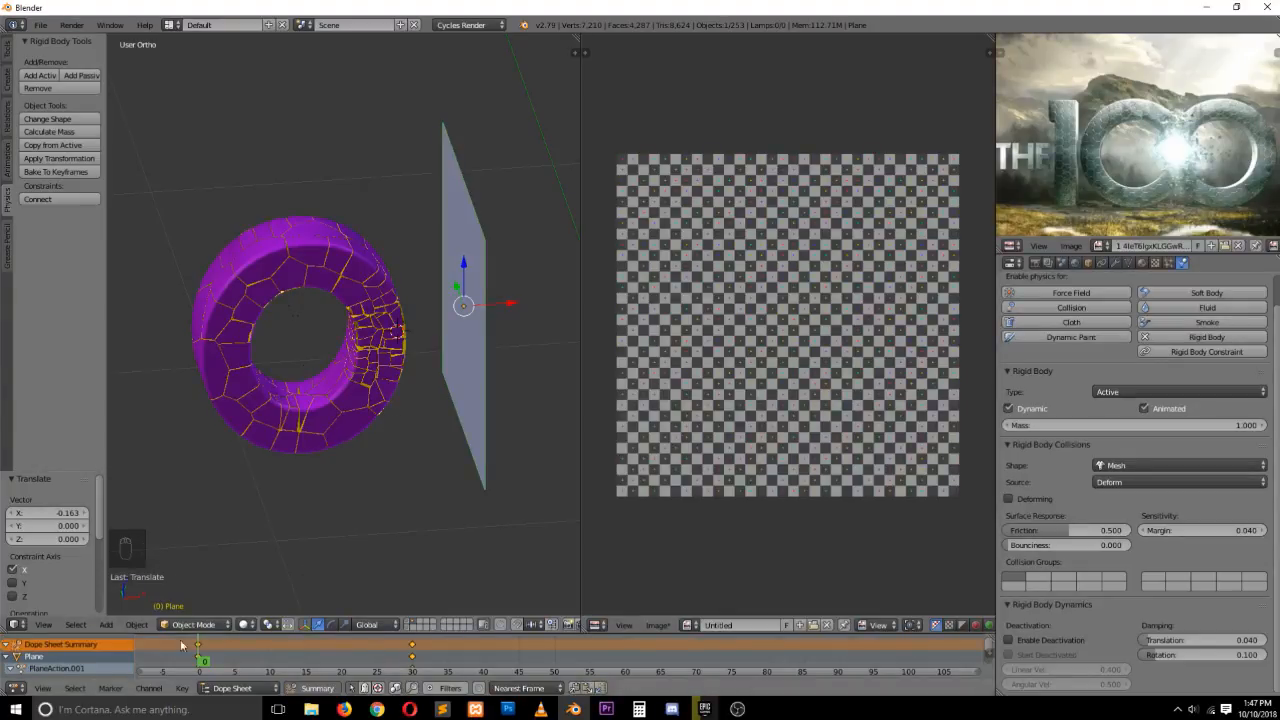
{"action": "left_click", "coordinate": [18, 687]}
{"action": "left_click", "coordinate": [45, 655]}
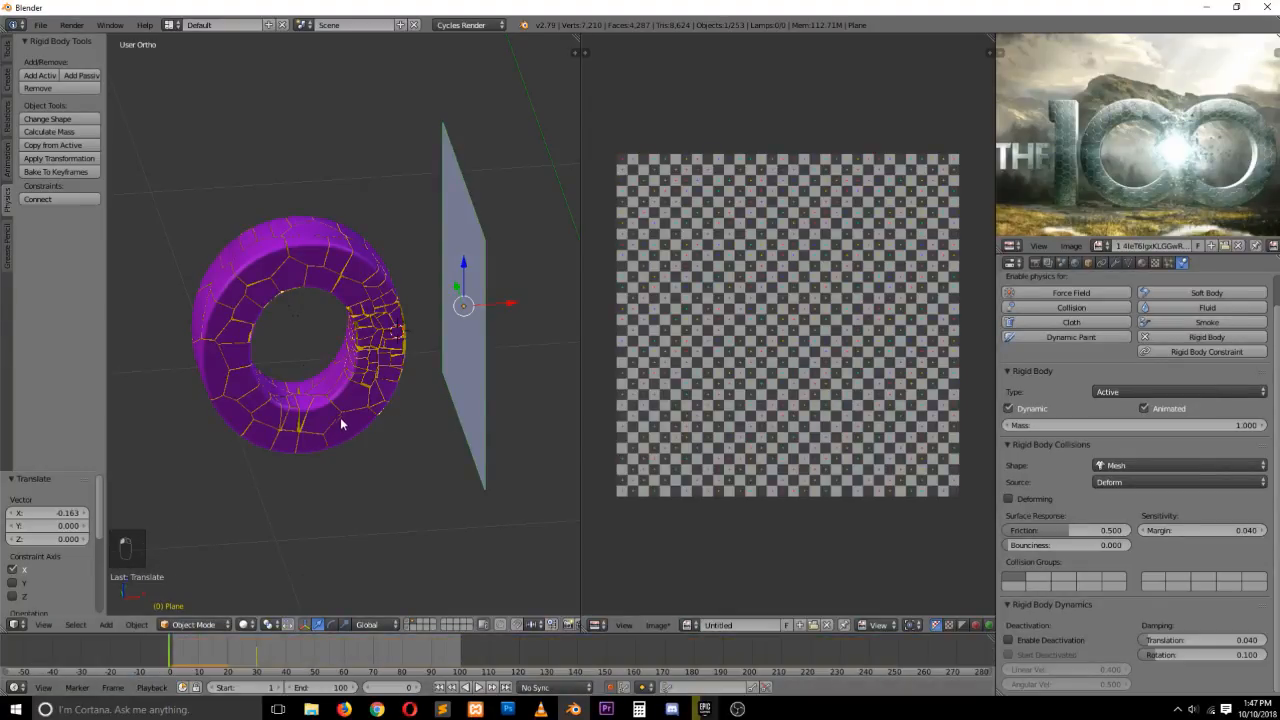
Step through the simulation frame by frame in front view
{"action": "key", "text": "KP_1"}
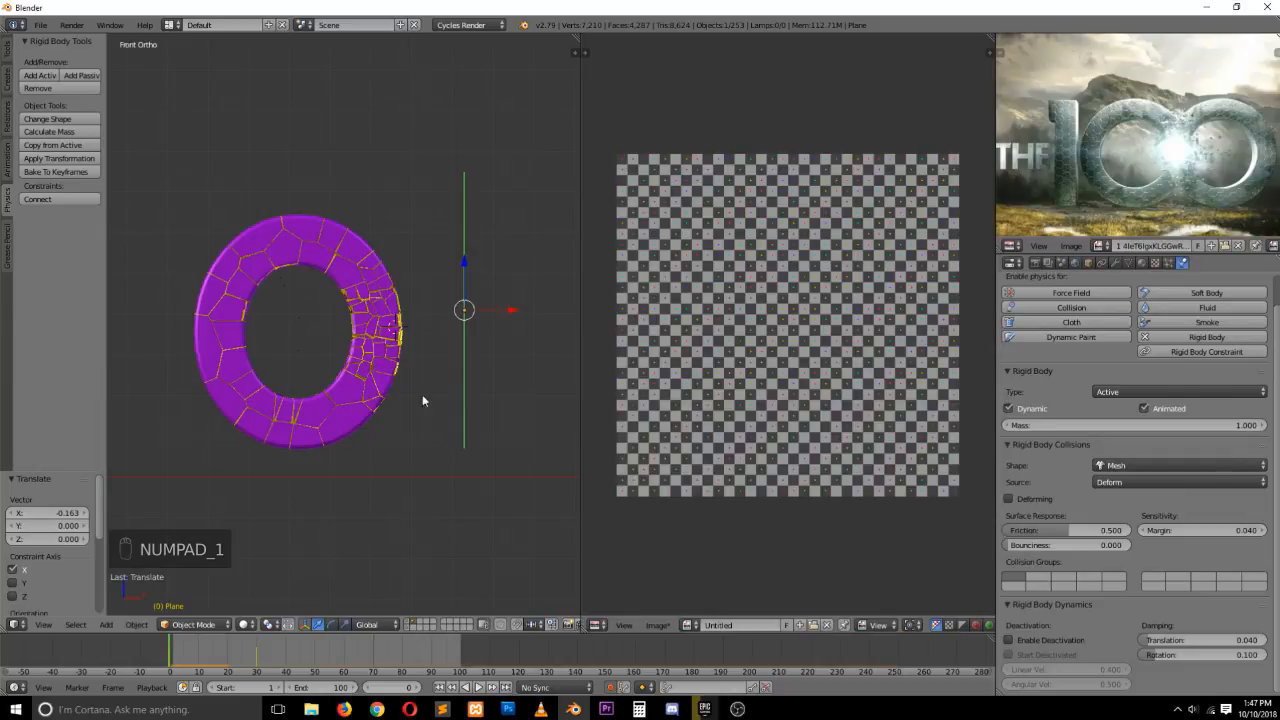
{"action": "key", "text": "Right"}
{"action": "key", "text": "Right"}
{"action": "key", "text": "Right"}
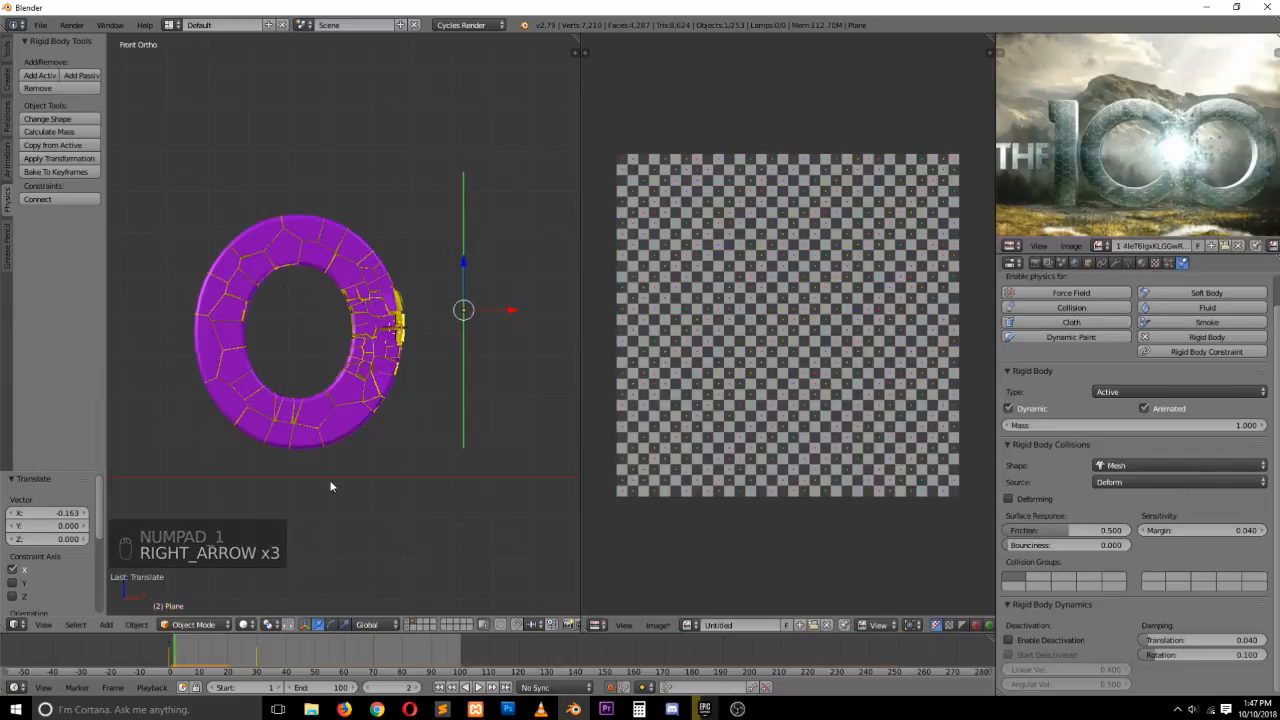
{"action": "key", "text": "Right"}
{"action": "key", "text": "Right"}
{"action": "key", "text": "Right"}
{"action": "key", "text": "Right"}
{"action": "key", "text": "Right"}
{"action": "key", "text": "Right"}
{"action": "key", "text": "Right"}
{"action": "key", "text": "Right"}
{"action": "key", "text": "Right"}
{"action": "key", "text": "Right"}
{"action": "key", "text": "Right"}
{"action": "key", "text": "Right"}
{"action": "key", "text": "Right"}
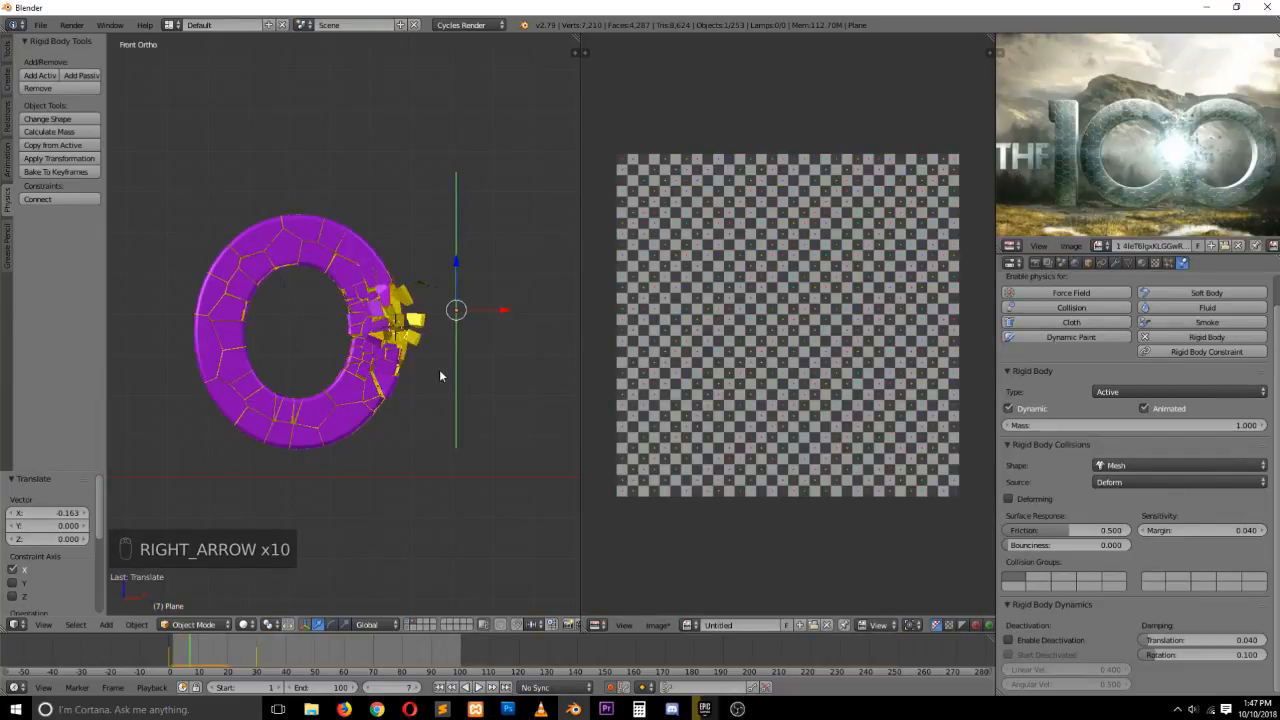
{"action": "key", "text": "Right"}
{"action": "key", "text": "Right"}
{"action": "key", "text": "Right"}
{"action": "key", "text": "Right"}
{"action": "key", "text": "Right"}
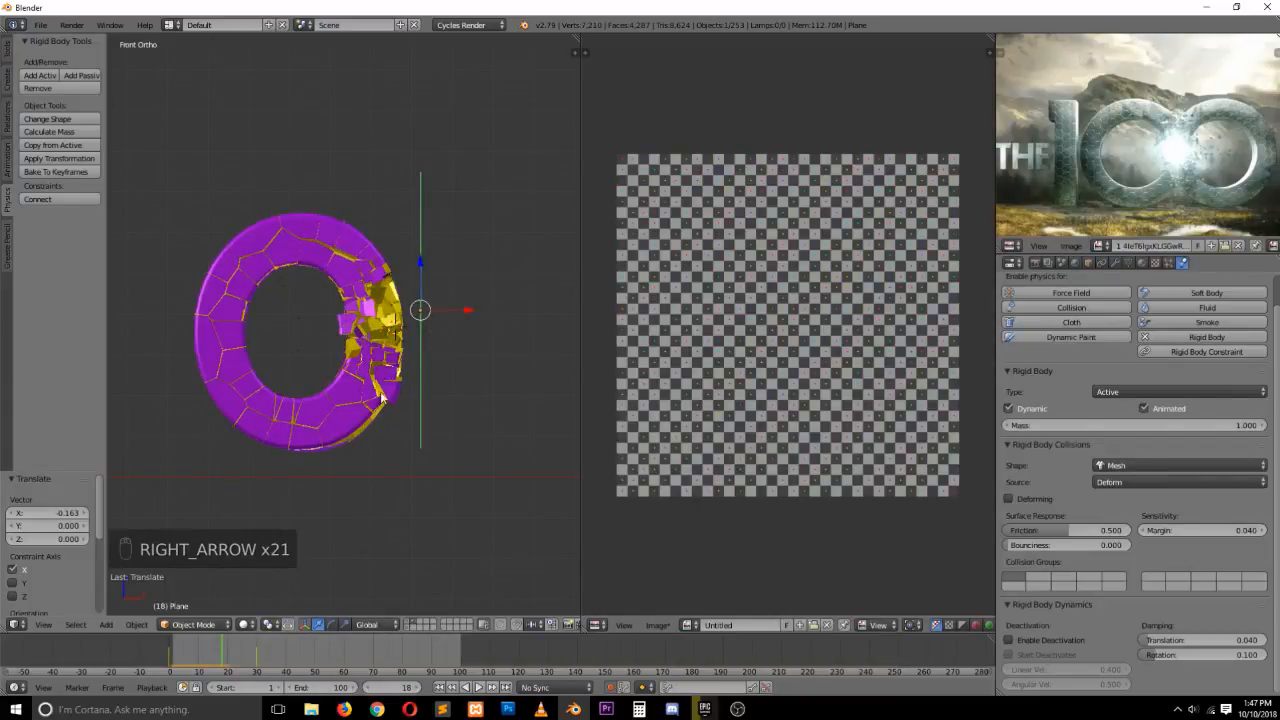
Orbit, scrub and zoom in to examine the fractured O during the early frames
{"action": "key", "text": "grave"}
{"action": "middle_click_drag", "start_coordinate": [360, 389], "coordinate": [395, 415]}
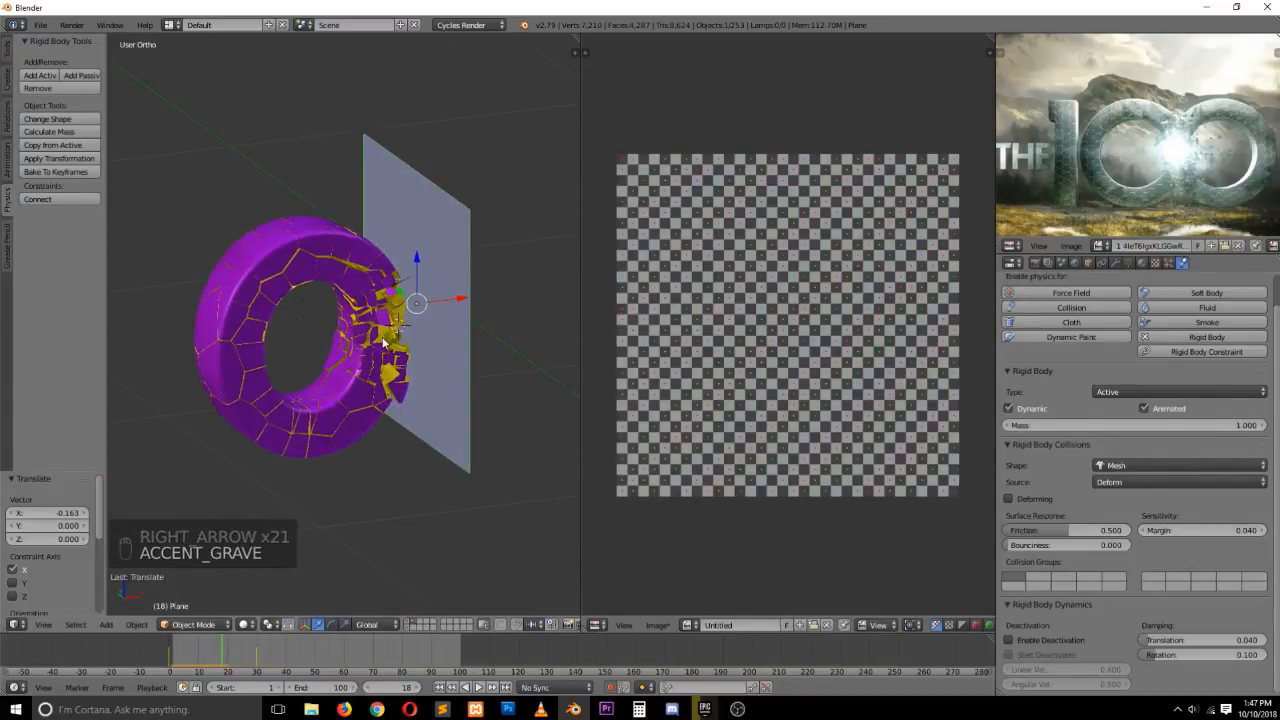
{"action": "middle_click_drag", "start_coordinate": [403, 315], "coordinate": [358, 303]}
{"action": "mouse_move", "coordinate": [215, 645]}
{"action": "left_mouse_down"}
{"action": "mouse_move", "coordinate": [156, 647]}
{"action": "mouse_move", "coordinate": [230, 645]}
{"action": "left_mouse_up"}
{"action": "key", "text": "Escape"}
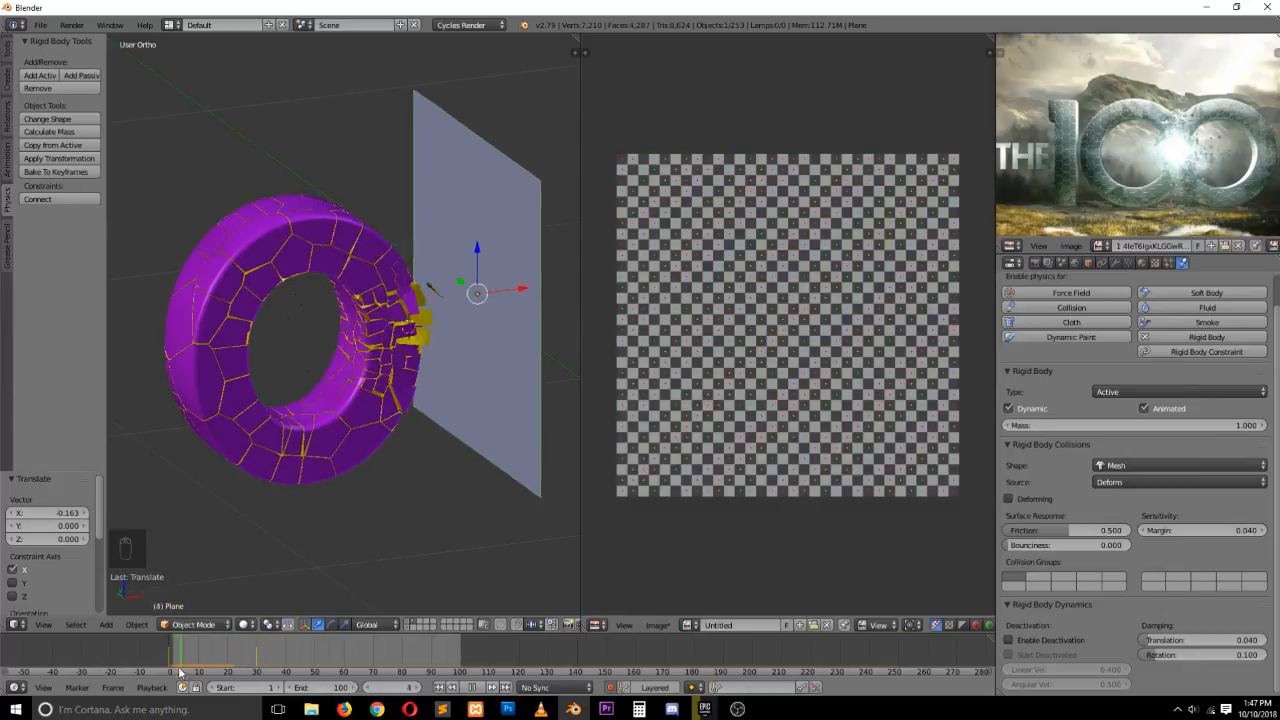
{"action": "scroll", "coordinate": [416, 332], "scroll_direction": "up", "scroll_amount": 3}
{"action": "key", "text": "grave"}
{"action": "middle_click_drag", "start_coordinate": [409, 323], "coordinate": [435, 355]}
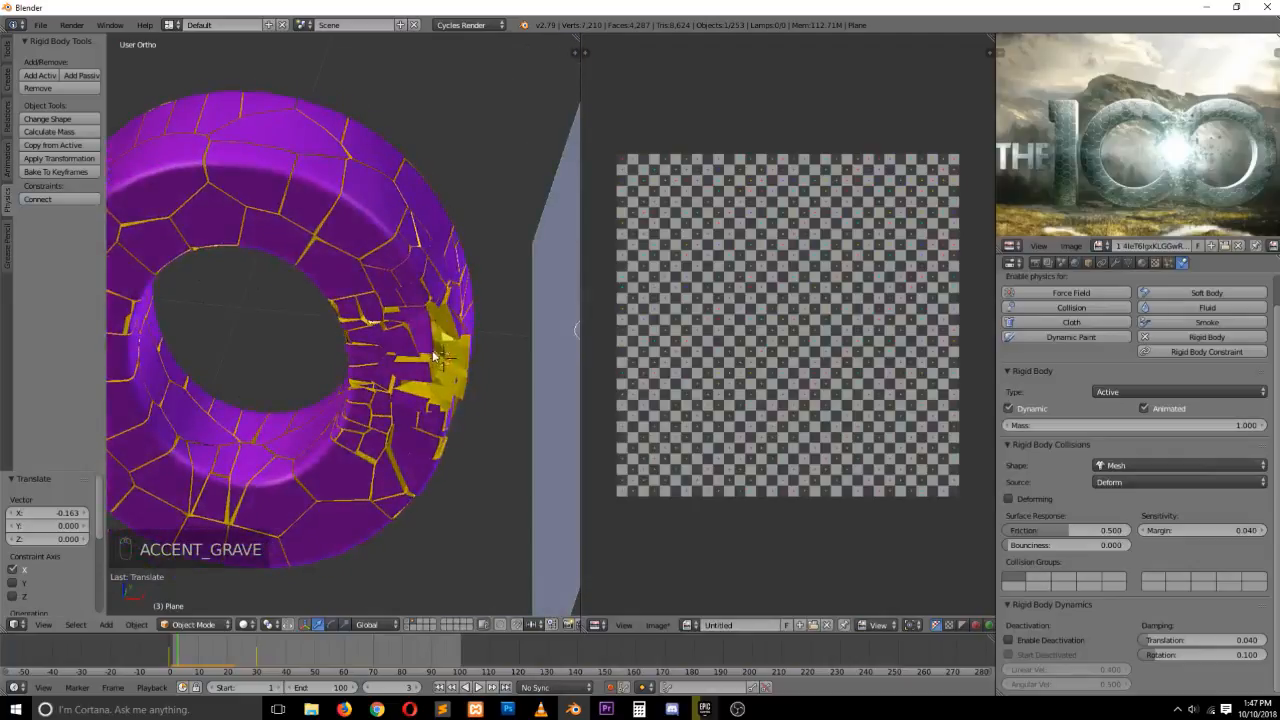
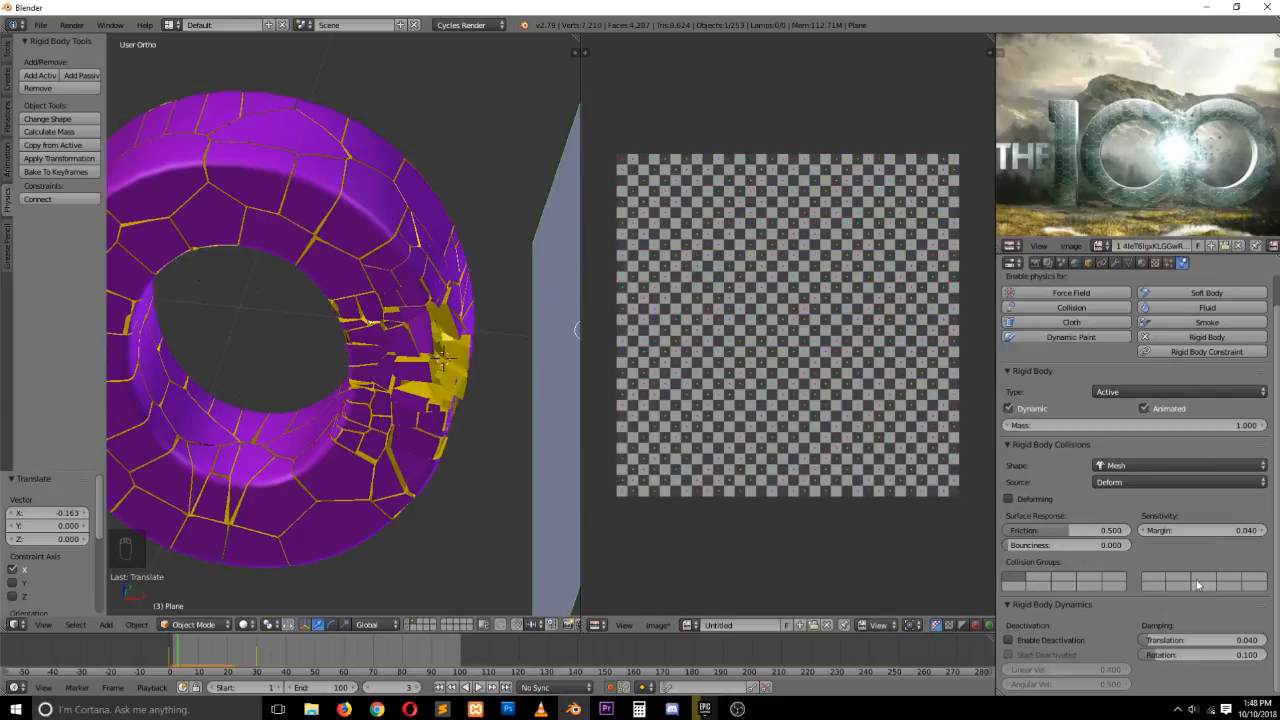
Select a fragment of the O, enable its Collision Margin and set the margin to 1
{"action": "right_click", "coordinate": [445, 255]}
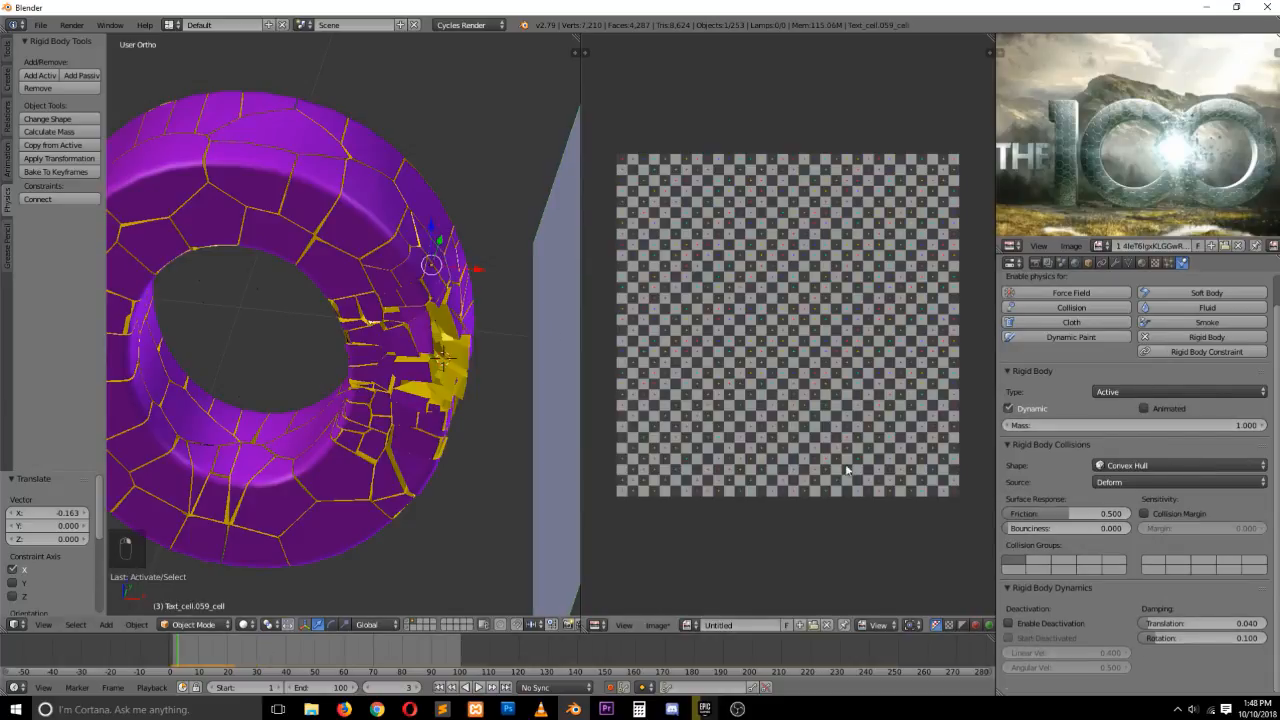
{"action": "left_click", "coordinate": [1145, 514]}
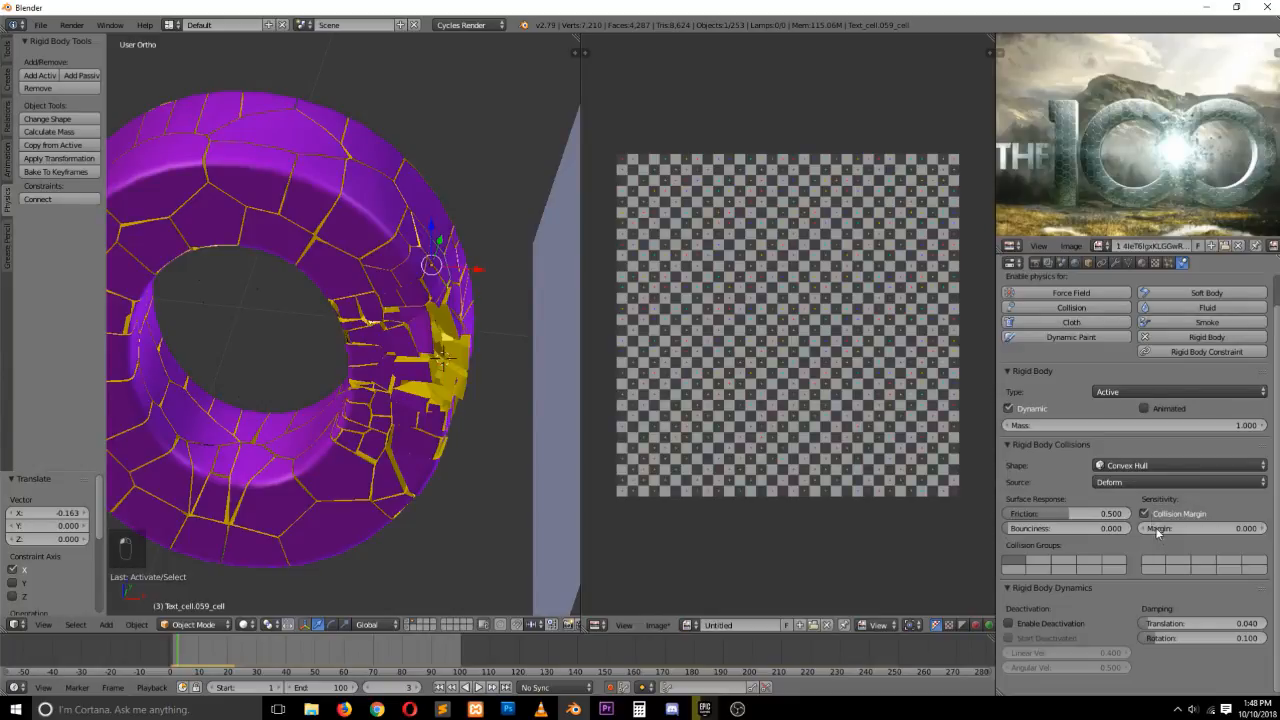
{"action": "left_click", "coordinate": [1245, 529]}
{"action": "type", "text": "1"}
{"action": "key", "text": "Return"}
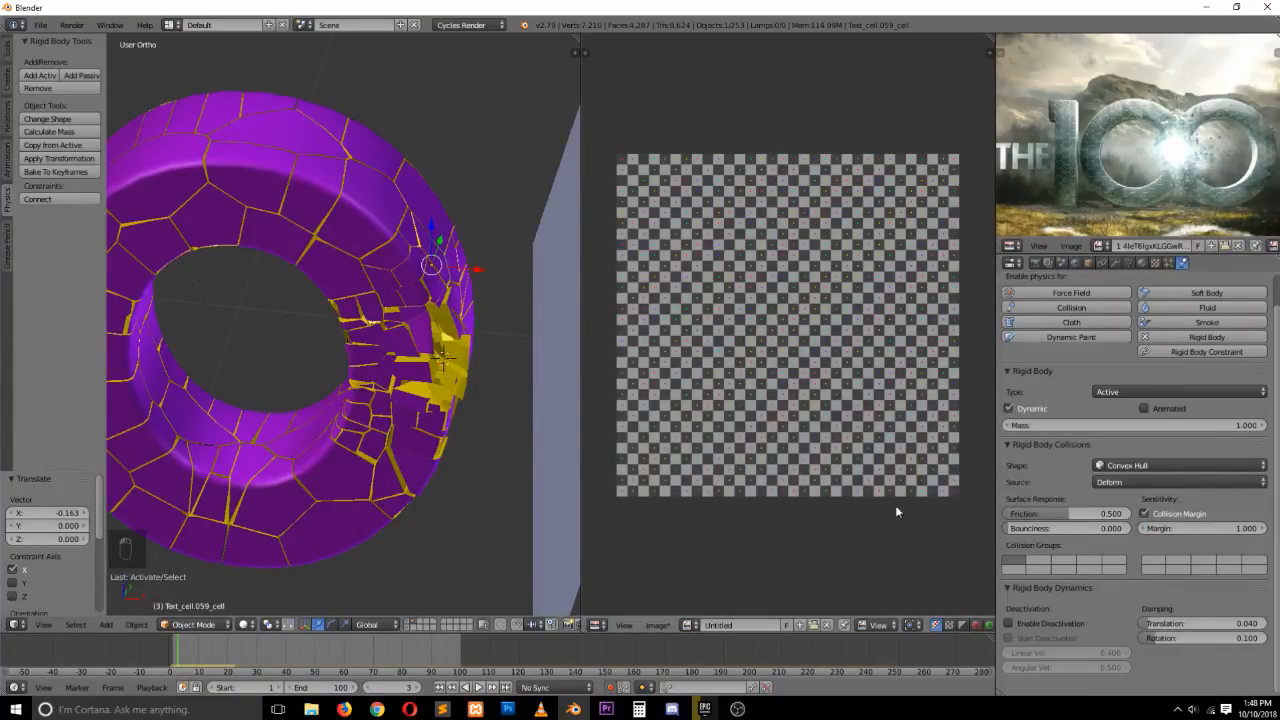
Switch to front view, deselect everything, set viewport shading to Texture and show all layers
{"action": "key", "text": "KP_1"}
{"action": "key", "text": "KP_1"}
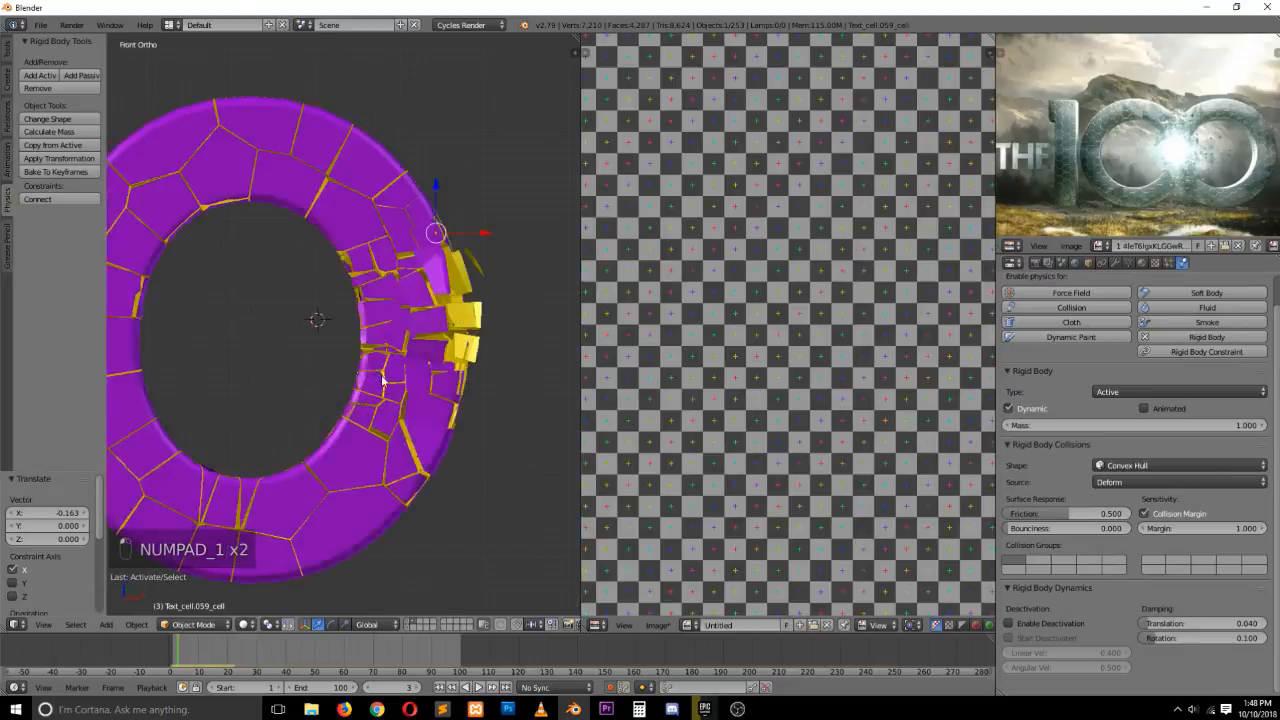
{"action": "key", "text": "a"}
{"action": "key", "text": "a"}
{"action": "key", "text": "a"}
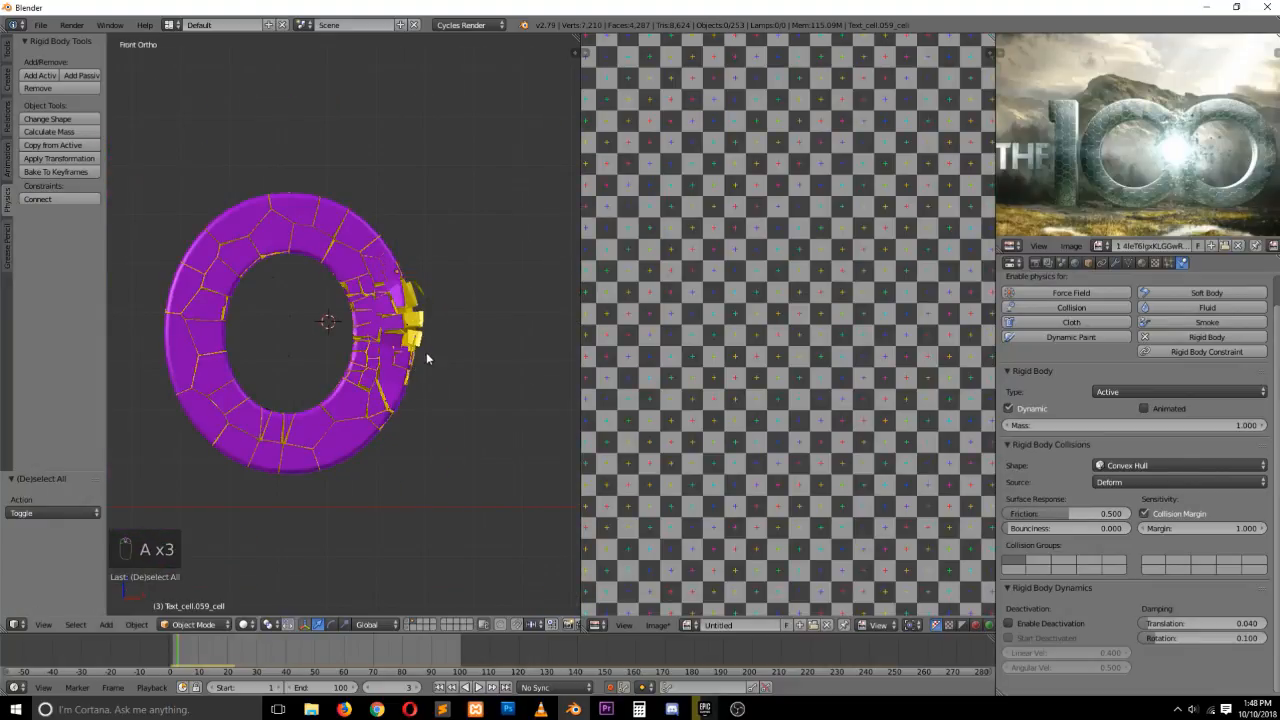
{"action": "key", "text": "z"}
{"action": "key", "text": "z"}
{"action": "key", "text": "z"}
{"action": "left_click", "coordinate": [244, 624]}
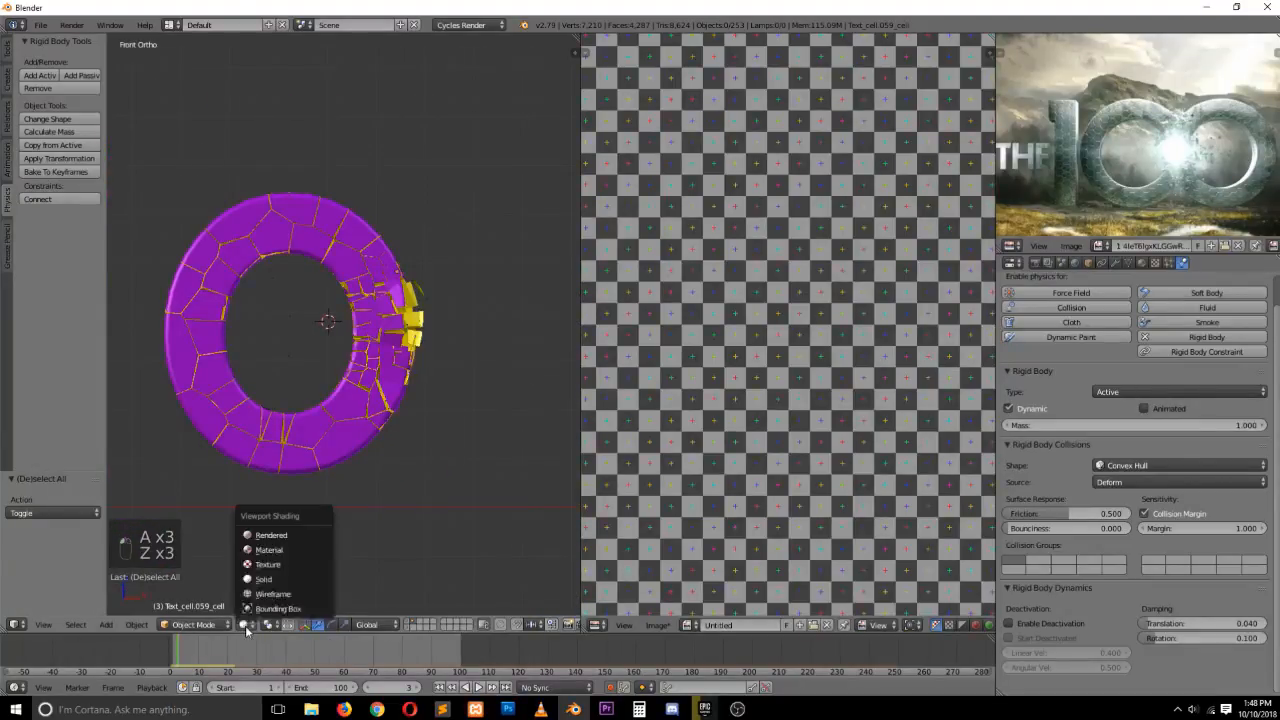
{"action": "left_click", "coordinate": [264, 563]}
{"action": "key", "text": "grave"}
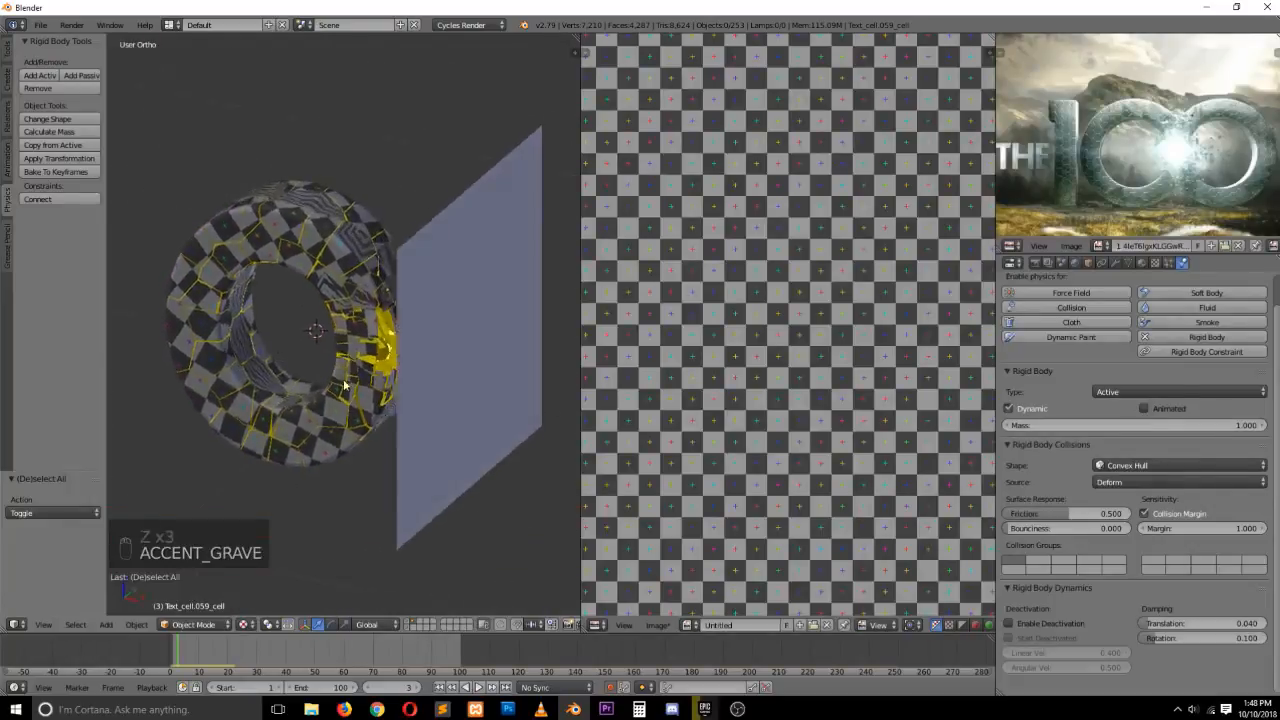
Scrub between frames 0 and 2, orbiting and zooming to examine how the O's fragments scatter
{"action": "left_click", "coordinate": [195, 654]}
{"action": "left_click_drag", "start_coordinate": [195, 654], "coordinate": [171, 645]}
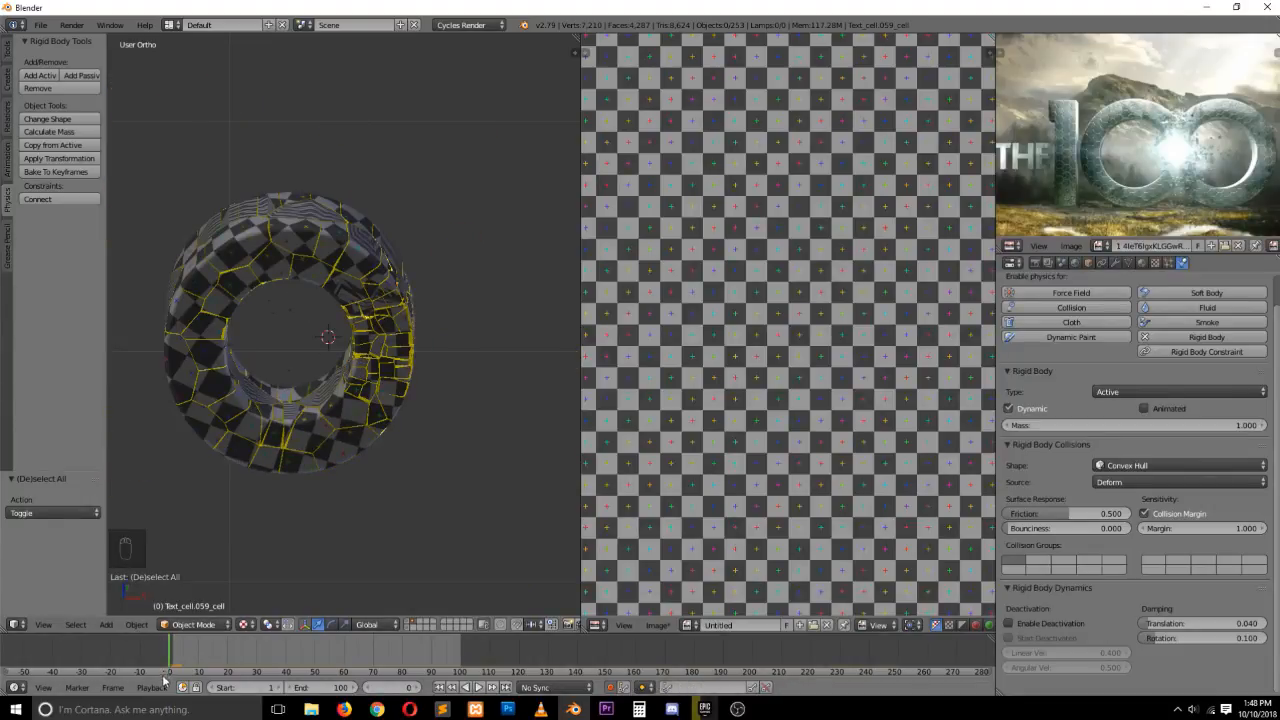
{"action": "left_click", "coordinate": [174, 656]}
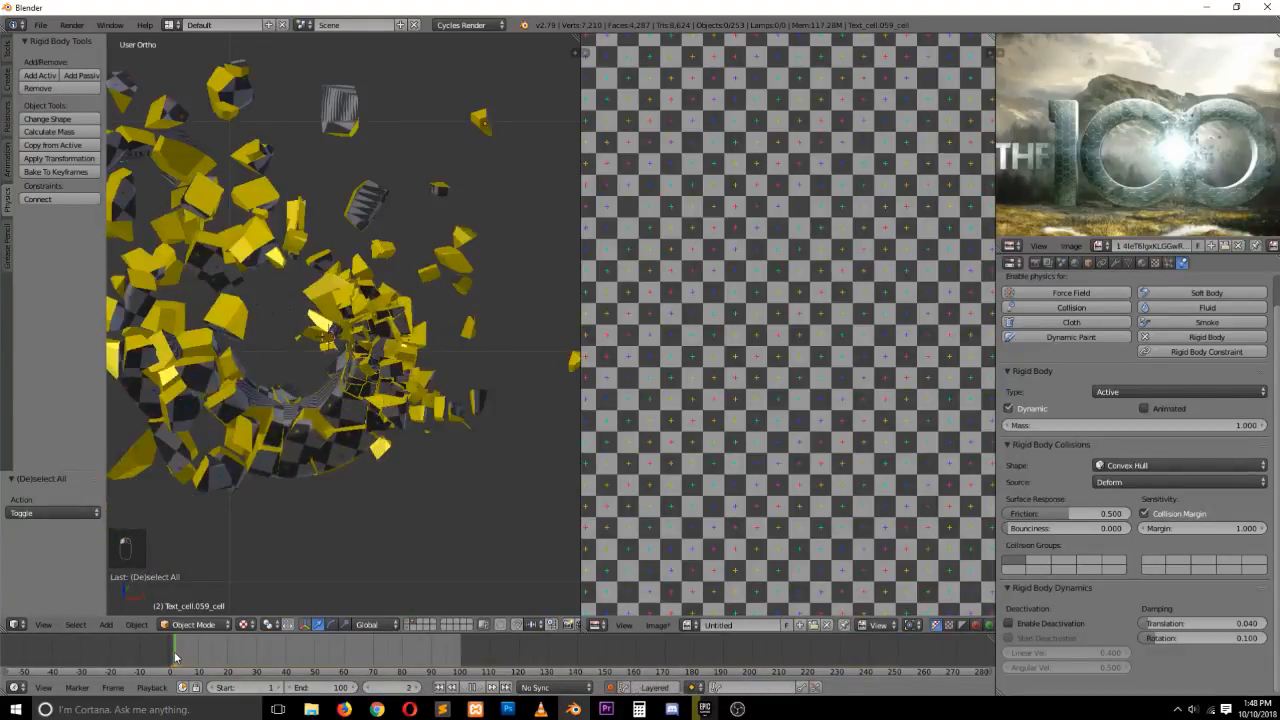
{"action": "key", "text": "grave"}
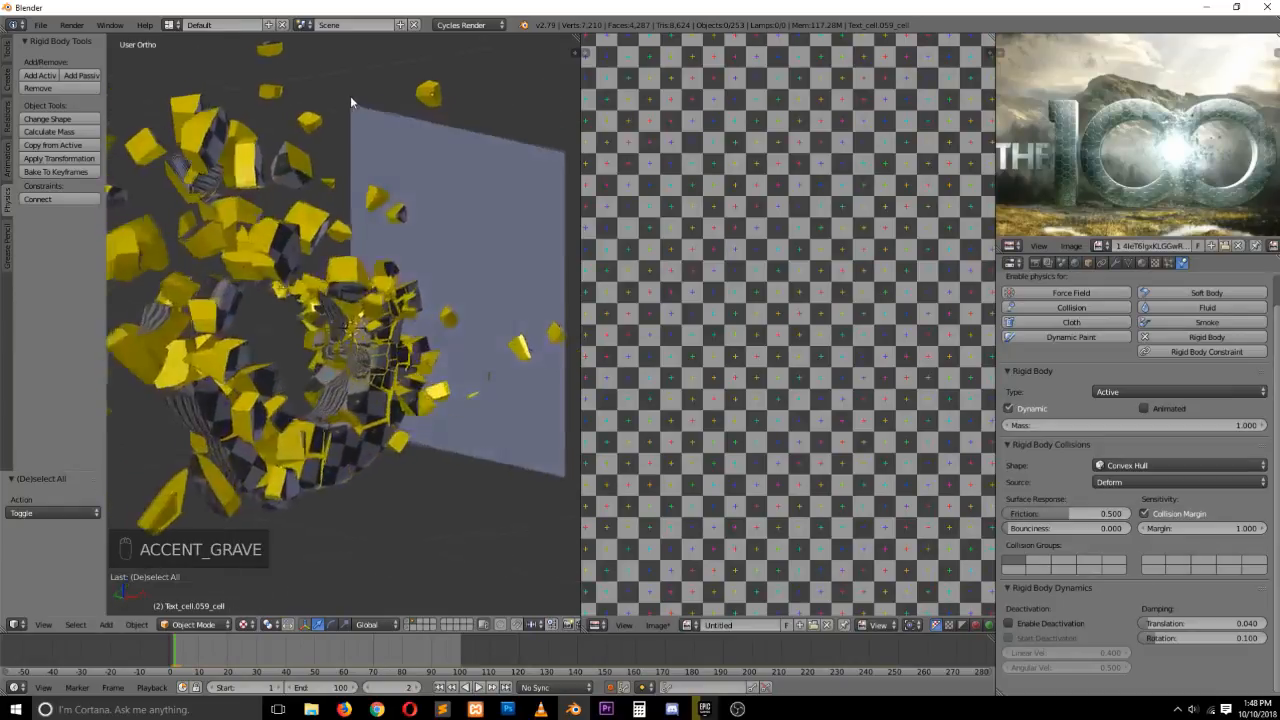
{"action": "middle_click_drag", "start_coordinate": [351, 95], "coordinate": [346, 341]}
{"action": "key", "text": "grave"}
{"action": "key", "text": "grave"}
{"action": "key", "text": "grave"}
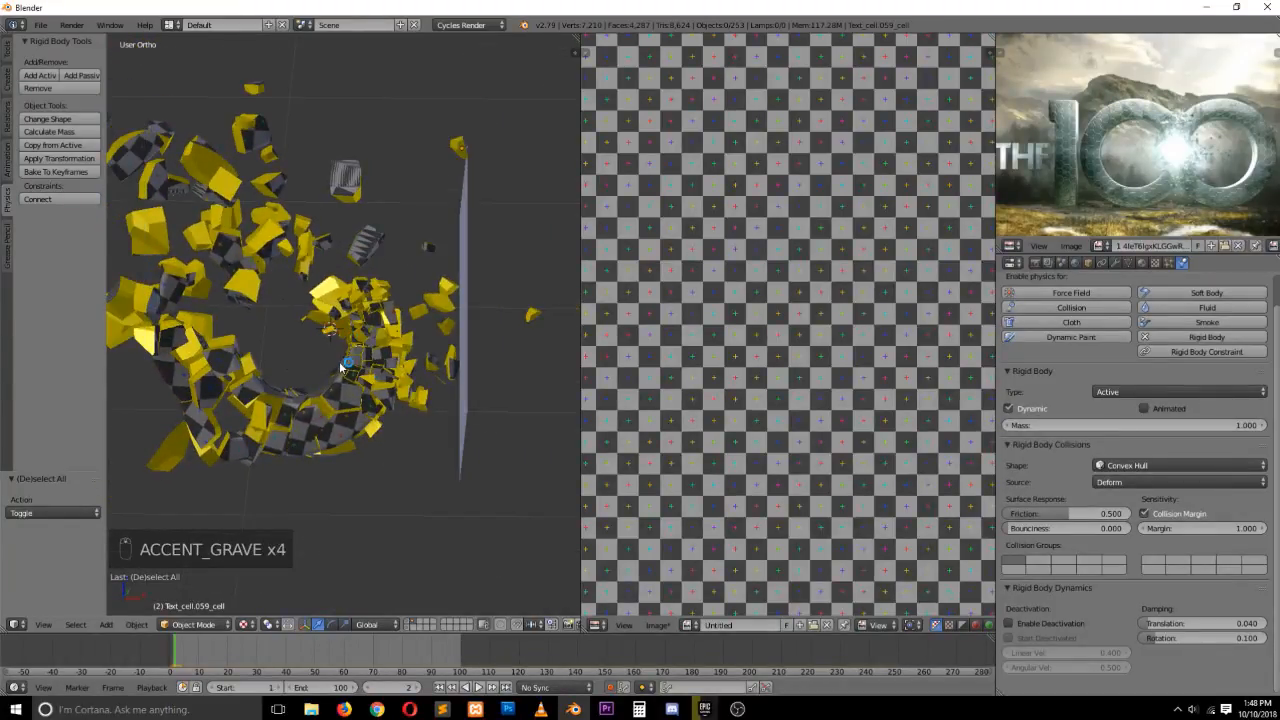
{"action": "scroll", "coordinate": [340, 363], "scroll_direction": "up", "scroll_amount": 1}
{"action": "left_click", "coordinate": [169, 654]}
{"action": "key", "text": "grave"}
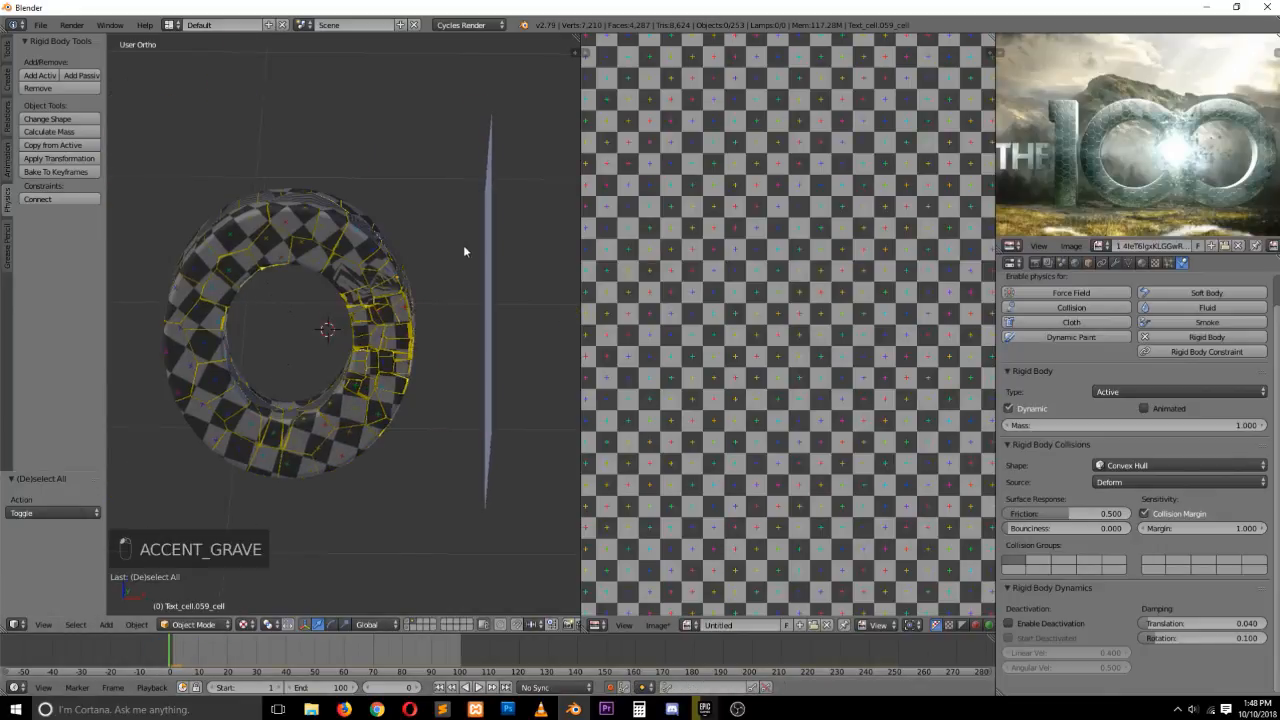
{"action": "middle_click_drag", "start_coordinate": [463, 251], "coordinate": [520, 272]}
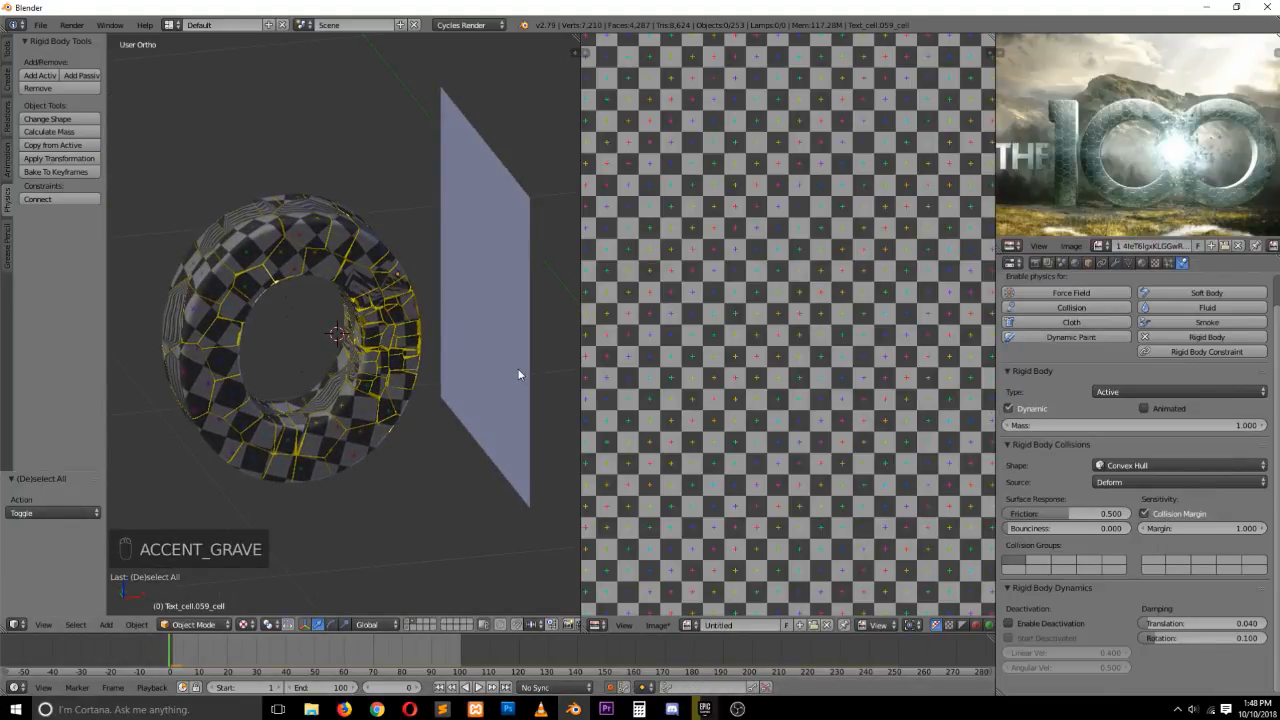
{"action": "key", "text": "KP_3"}
{"action": "key", "text": "KP_1"}
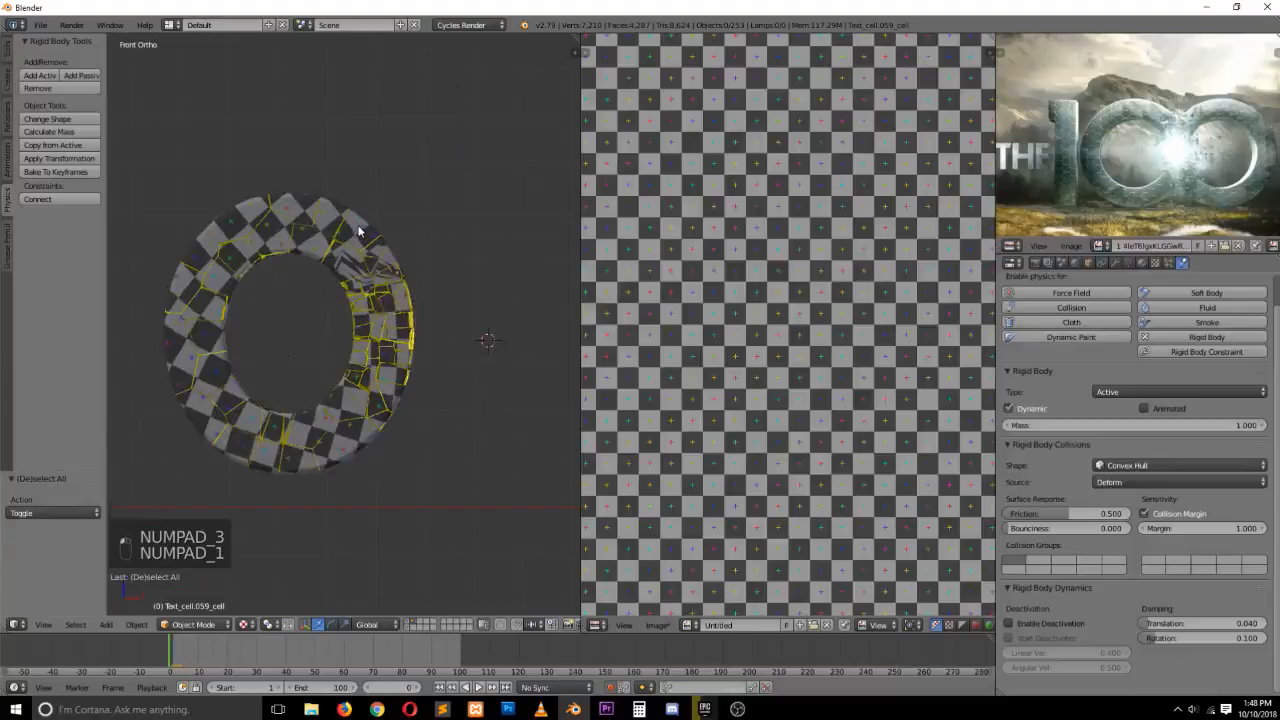
Box-select all fragments of the O and make one fragment active, using wireframe shading to pick it
{"action": "key", "text": "b"}
{"action": "left_click_drag", "start_coordinate": [128, 137], "coordinate": [428, 518]}
{"action": "key", "text": "grave"}
{"action": "middle_click_drag", "start_coordinate": [362, 276], "coordinate": [386, 322]}
{"action": "scroll", "coordinate": [342, 262], "scroll_direction": "up", "scroll_amount": 4}
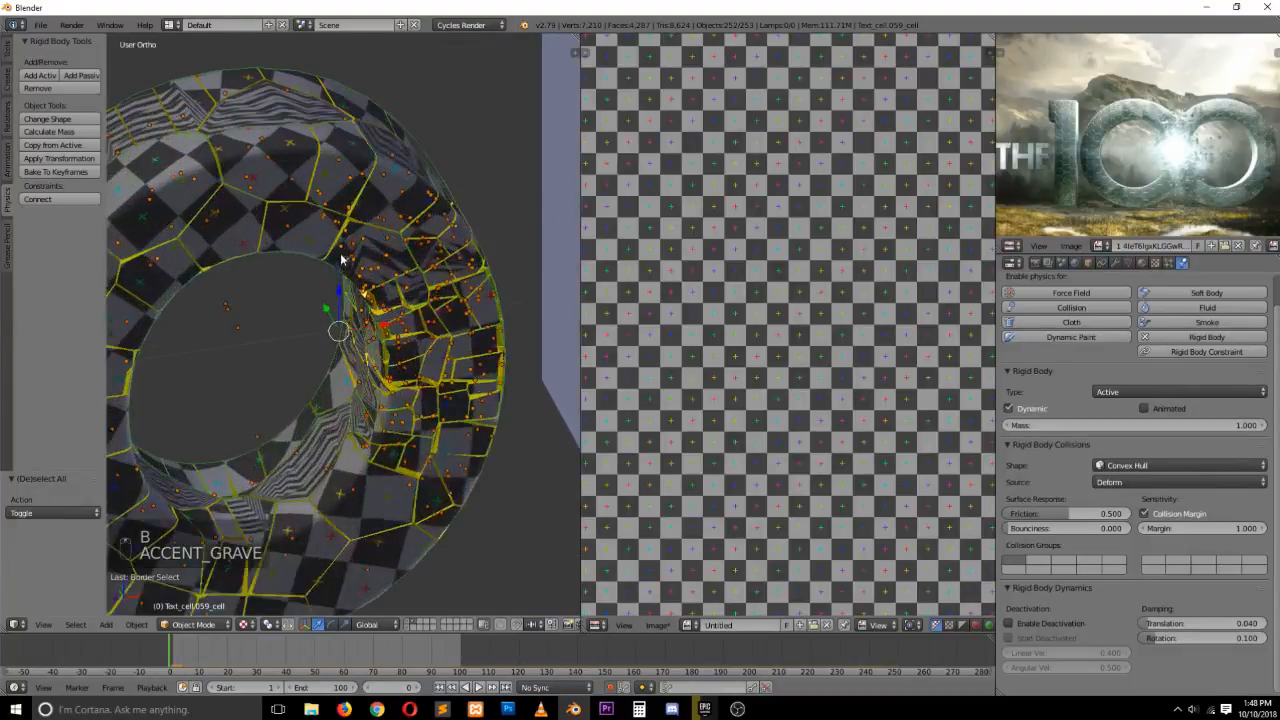
{"action": "right_click", "coordinate": [273, 163], "text": "shift"}
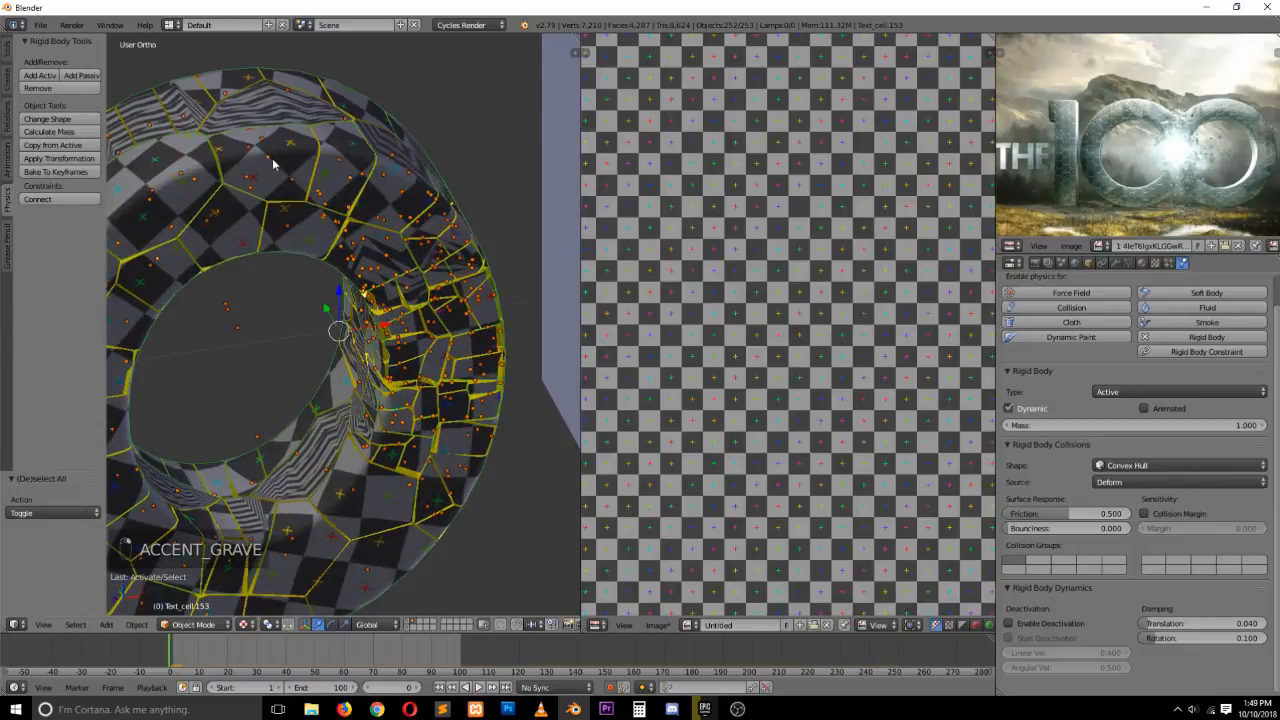
{"action": "key", "text": "z"}
{"action": "key", "text": "z"}
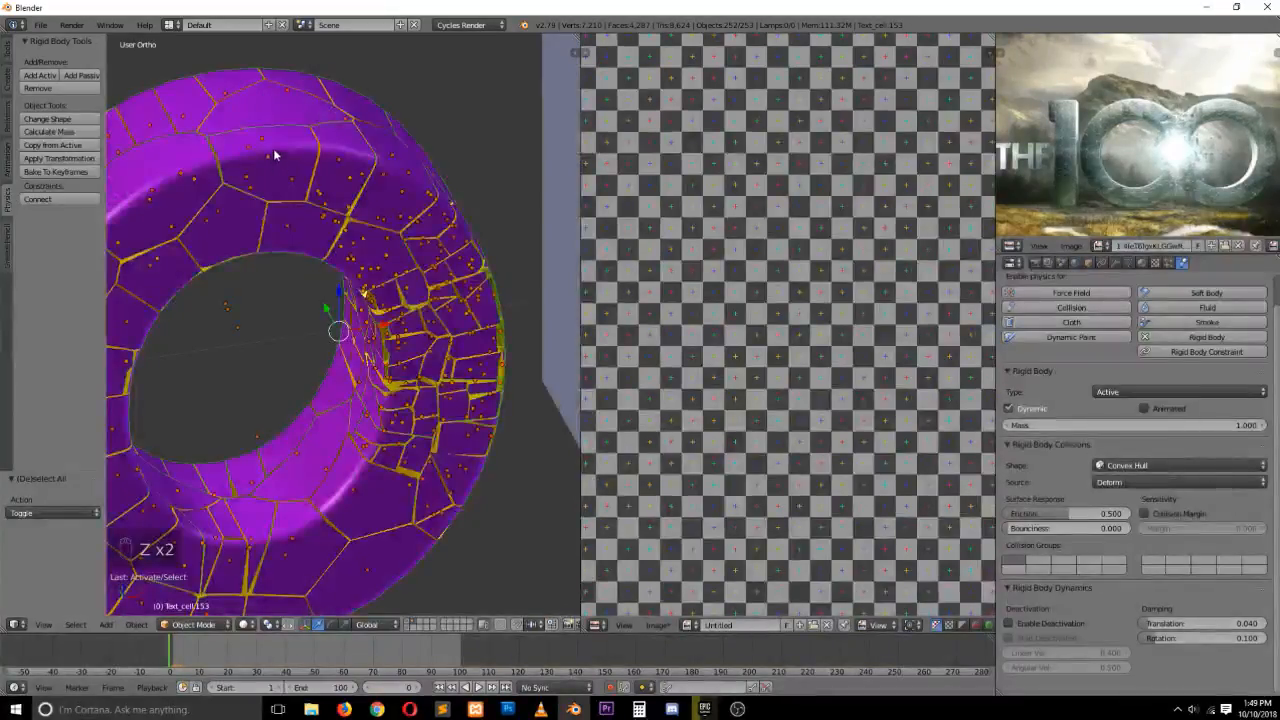
{"action": "key", "text": "z"}
{"action": "right_click", "coordinate": [273, 148], "text": "shift"}
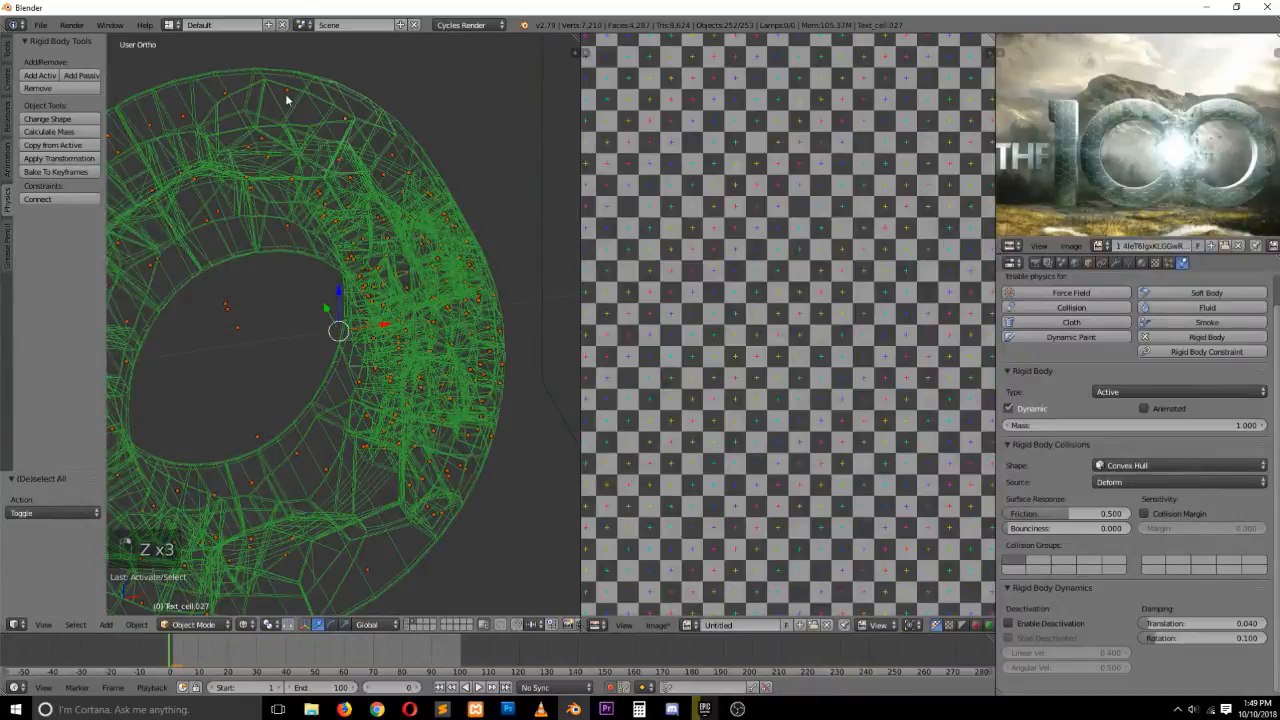
{"action": "right_click", "coordinate": [333, 457], "text": "shift"}
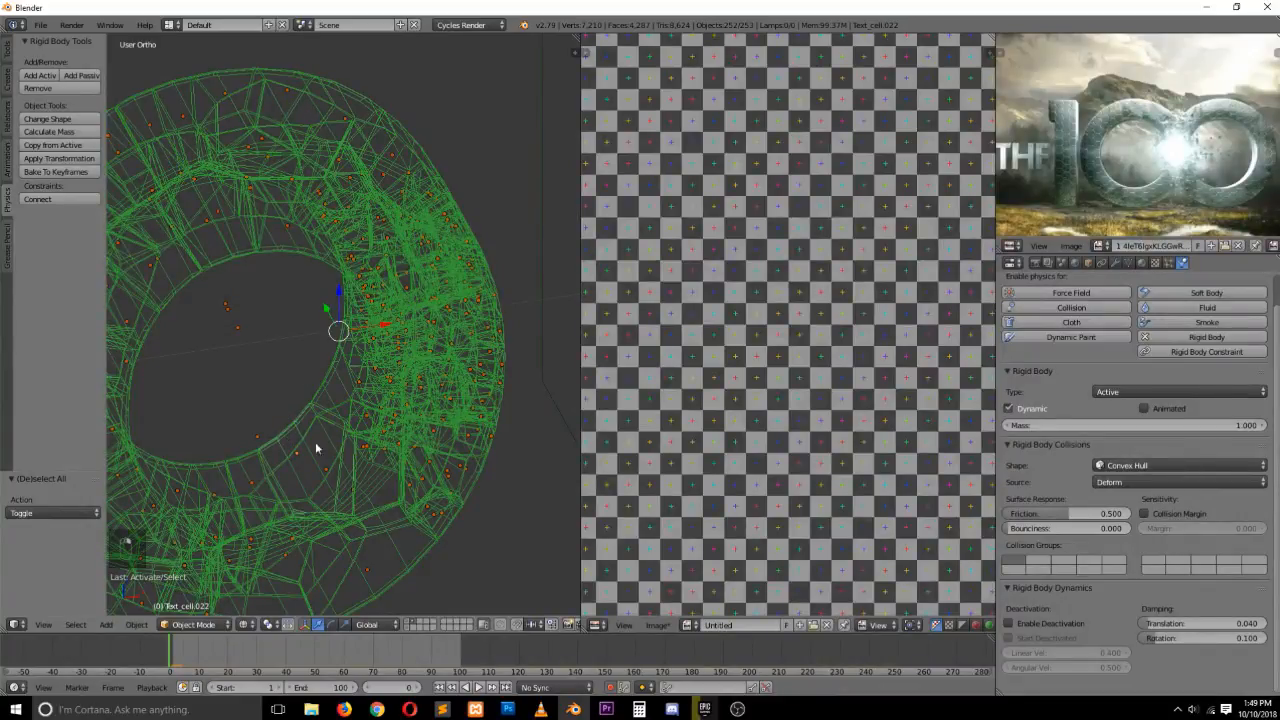
{"action": "key", "text": "z"}
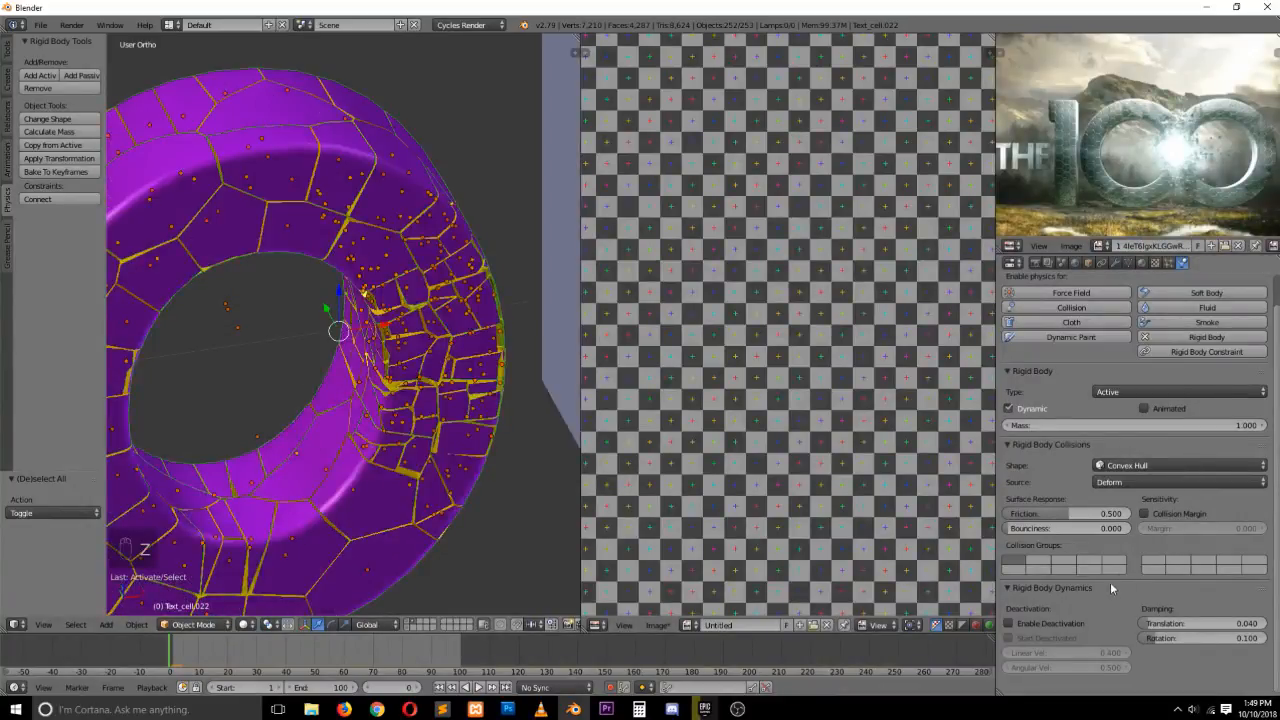
Enable Collision Margin on the active fragment and copy its rigid body settings to all selected fragments
{"action": "left_click", "coordinate": [1145, 513]}
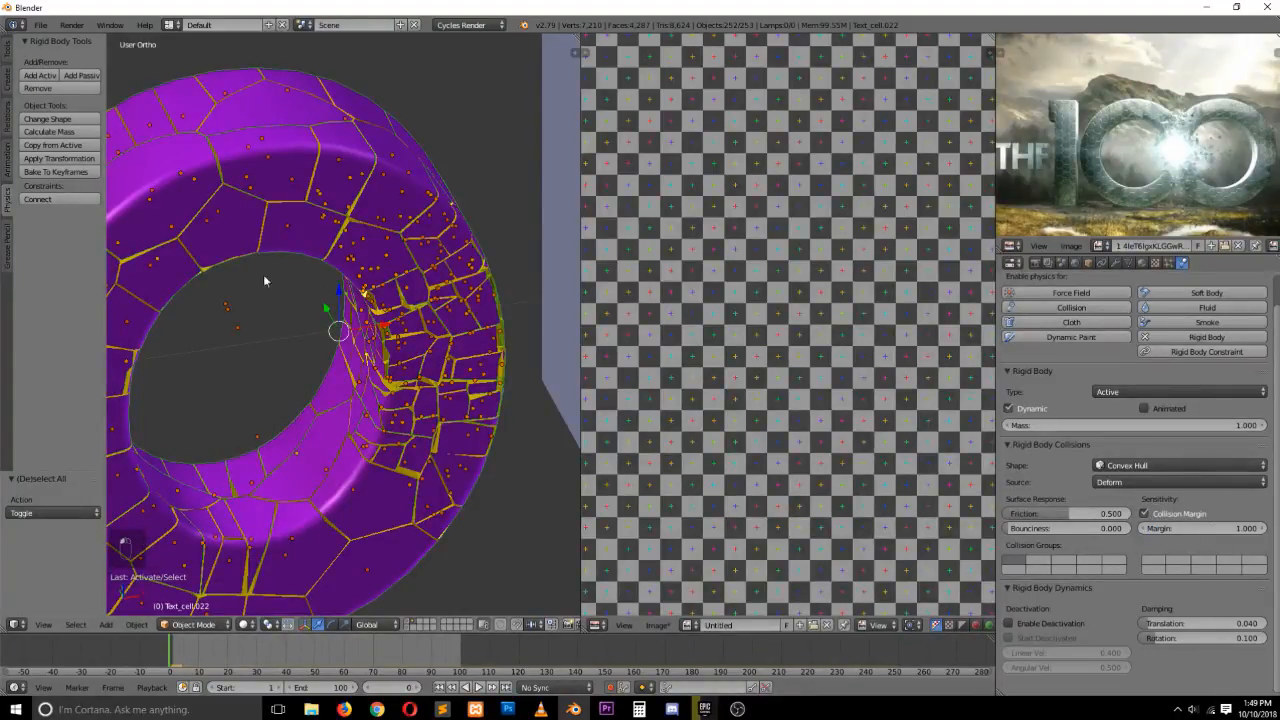
{"action": "left_click", "coordinate": [70, 146]}
{"action": "scroll", "coordinate": [280, 222], "scroll_direction": "down", "scroll_amount": 5}
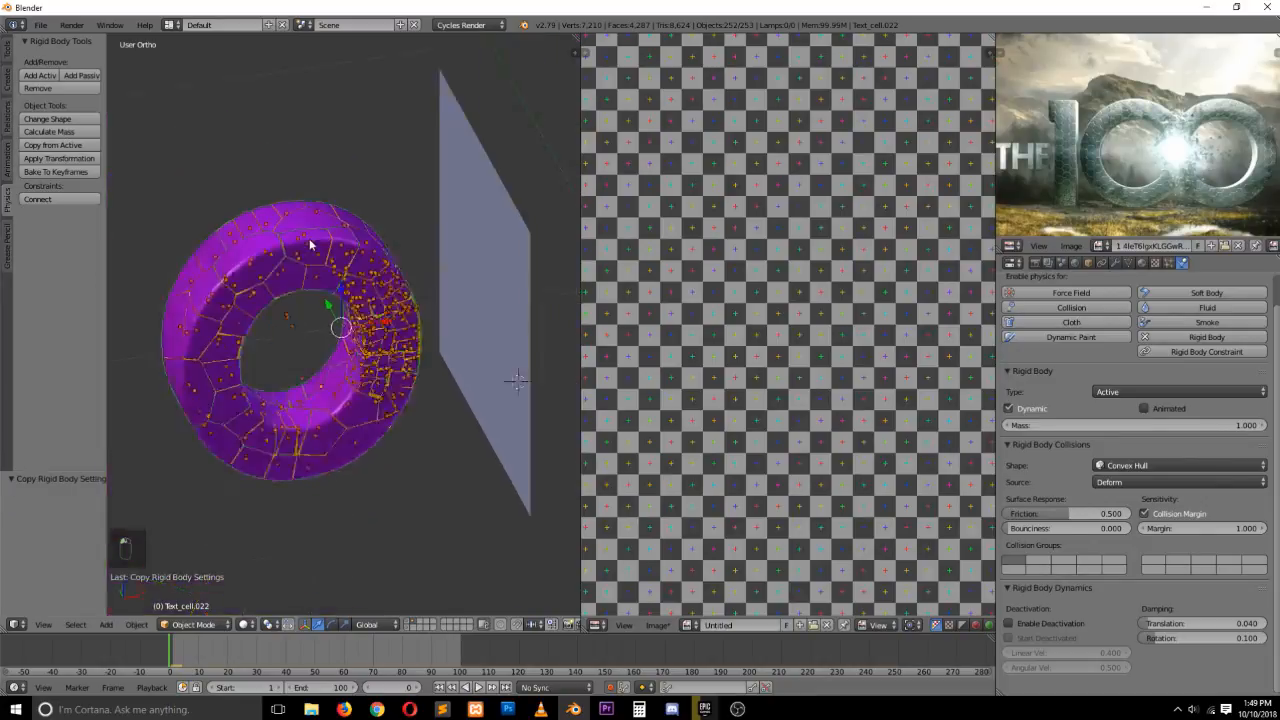
Preview the simulation, set the active fragment's collision margin to 0.001 and copy the settings from the active fragment
{"action": "key", "text": "alt+a"}
{"action": "key", "text": "Escape"}
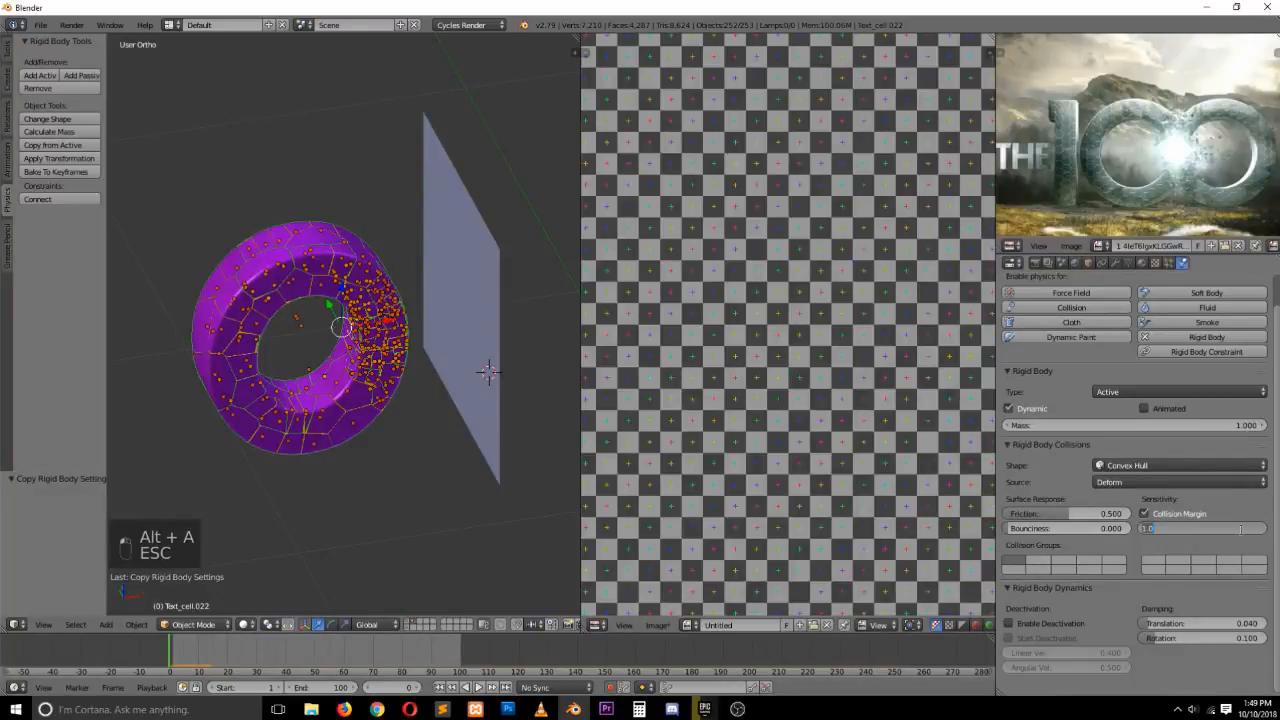
{"action": "left_click", "coordinate": [1241, 529]}
{"action": "type", "text": "0.001"}
{"action": "key", "text": "Return"}
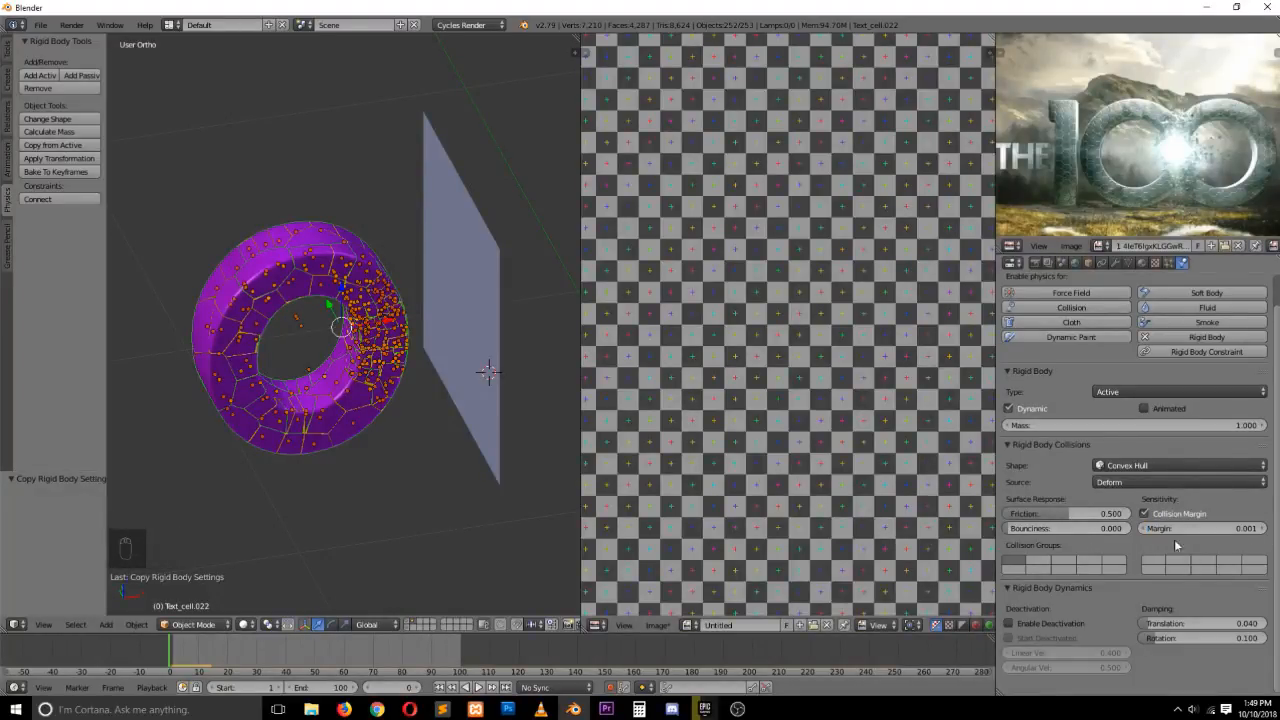
{"action": "left_click", "coordinate": [72, 147]}
Play and stop the simulation twice to check the fragments
{"action": "key", "text": "alt+a"}
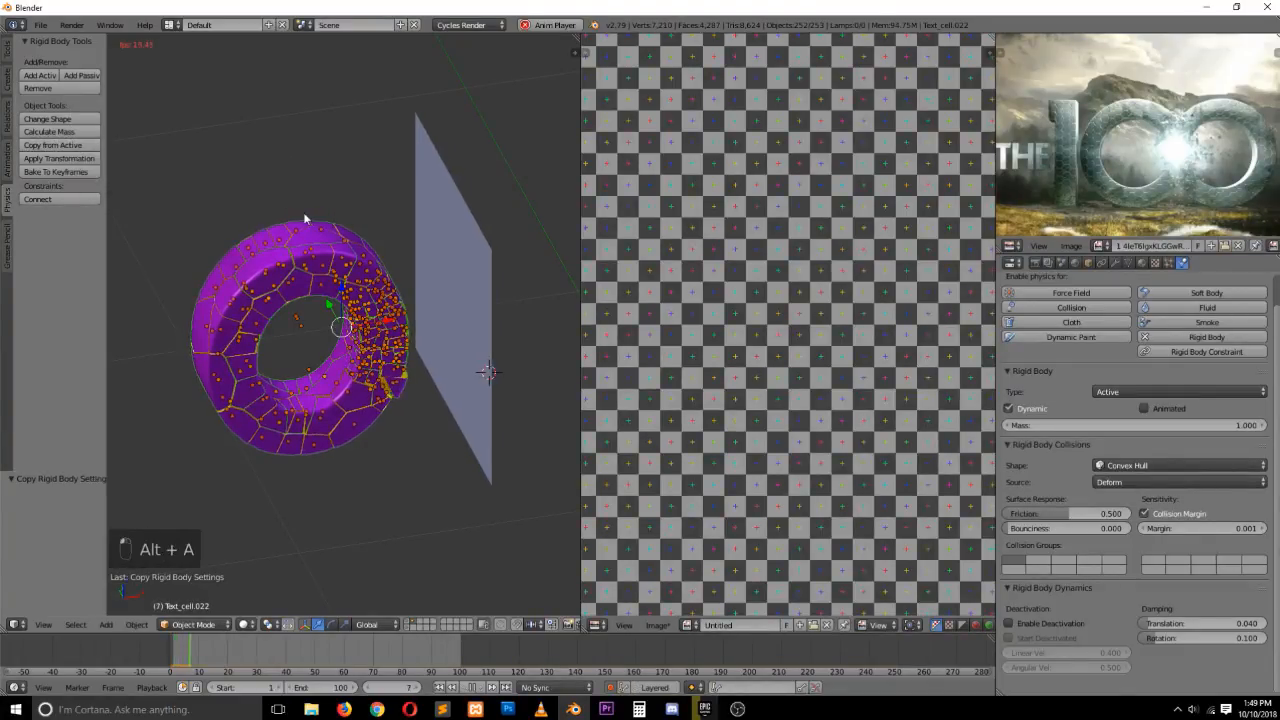
{"action": "key", "text": "Escape"}
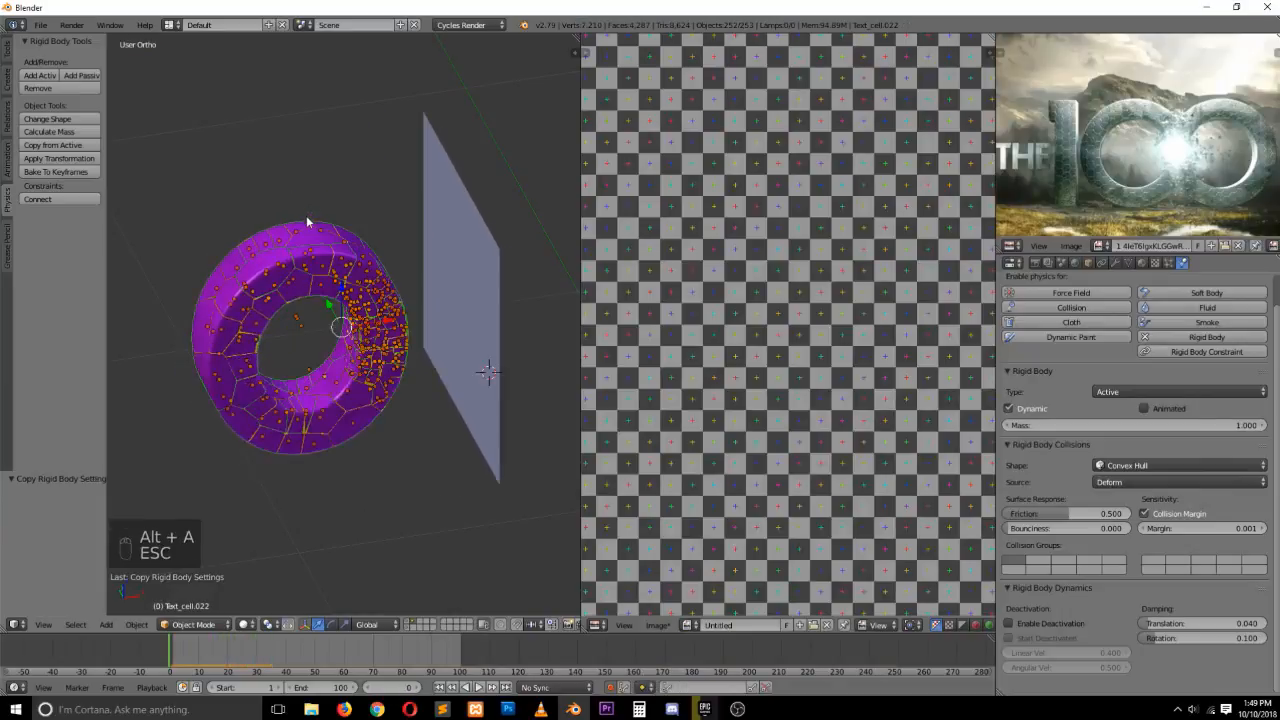
{"action": "key", "text": "alt+a"}
{"action": "key", "text": "Escape"}
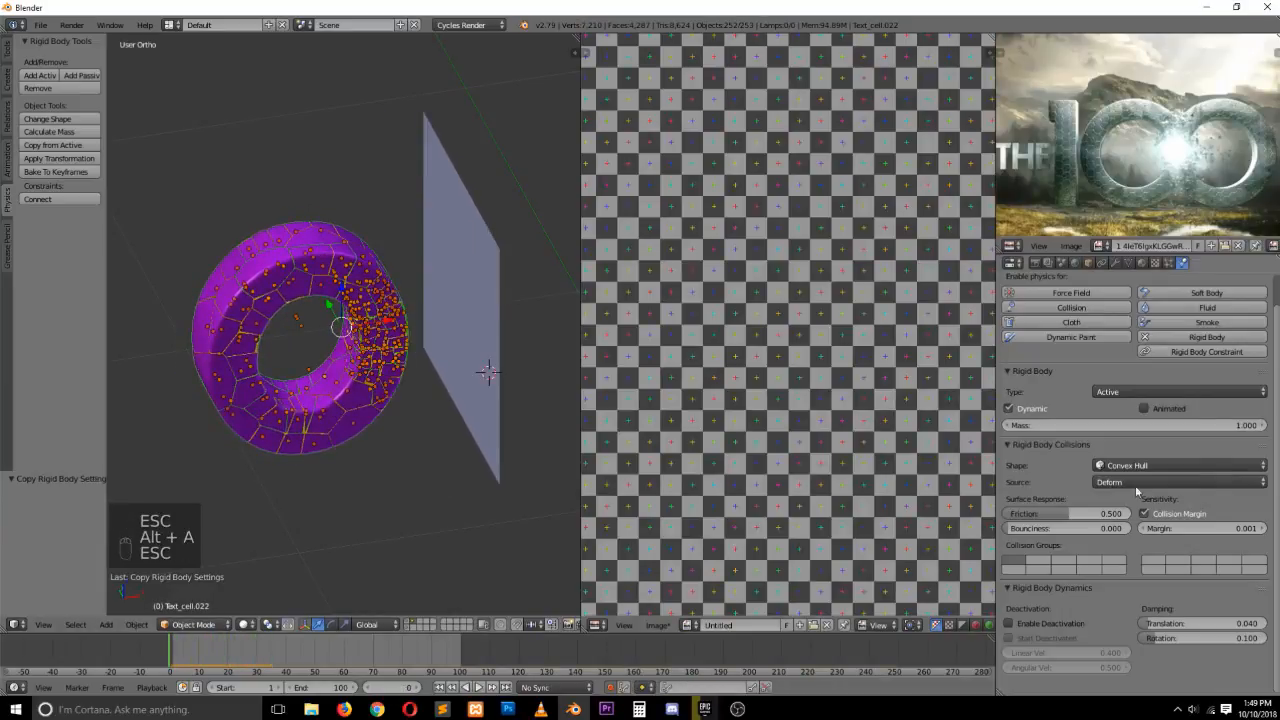
Set the collision margin to 0 and widen the properties editor
{"action": "left_click", "coordinate": [1240, 530]}
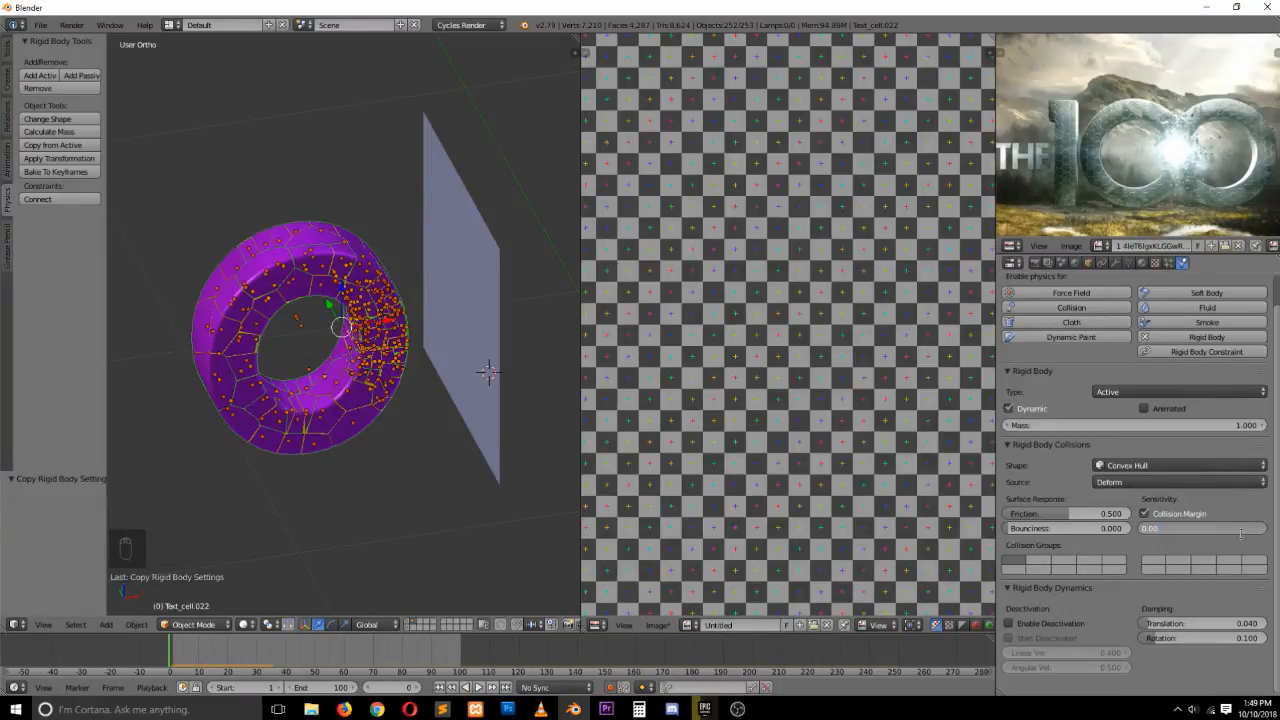
{"action": "key", "text": "Return"}
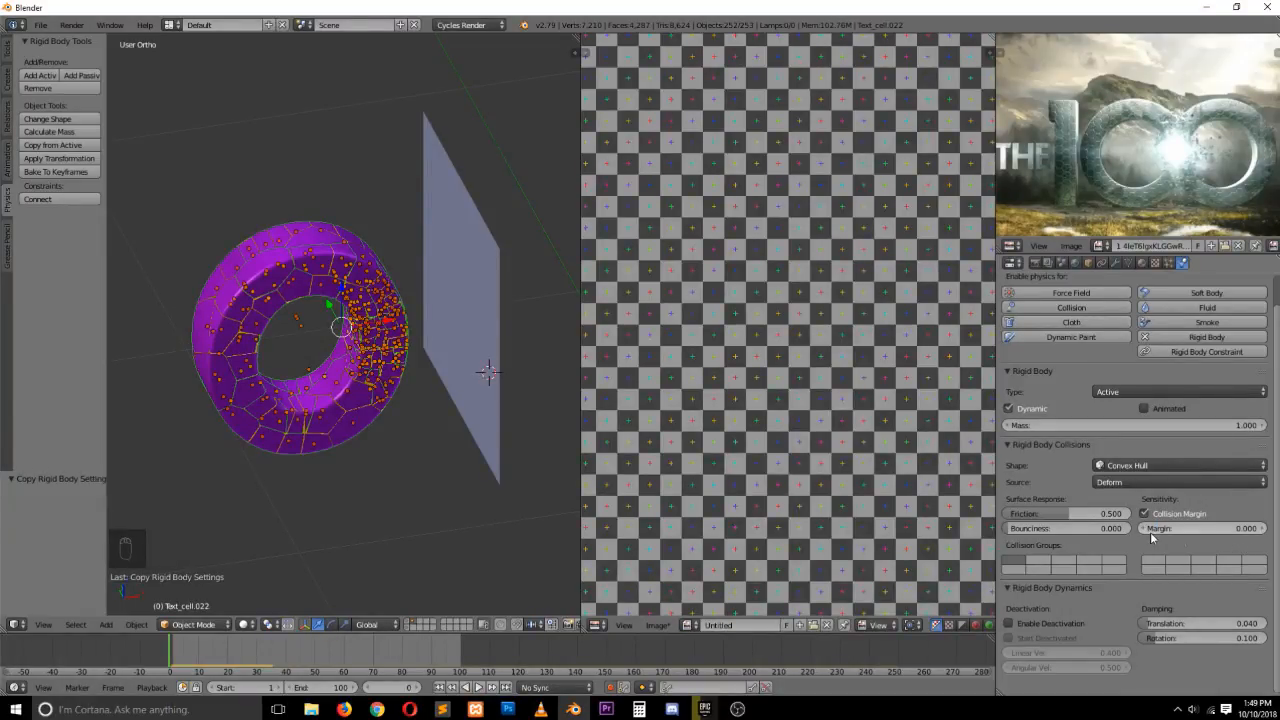
{"action": "left_click_drag", "start_coordinate": [998, 530], "coordinate": [964, 530]}
{"action": "left_click", "coordinate": [1236, 528]}
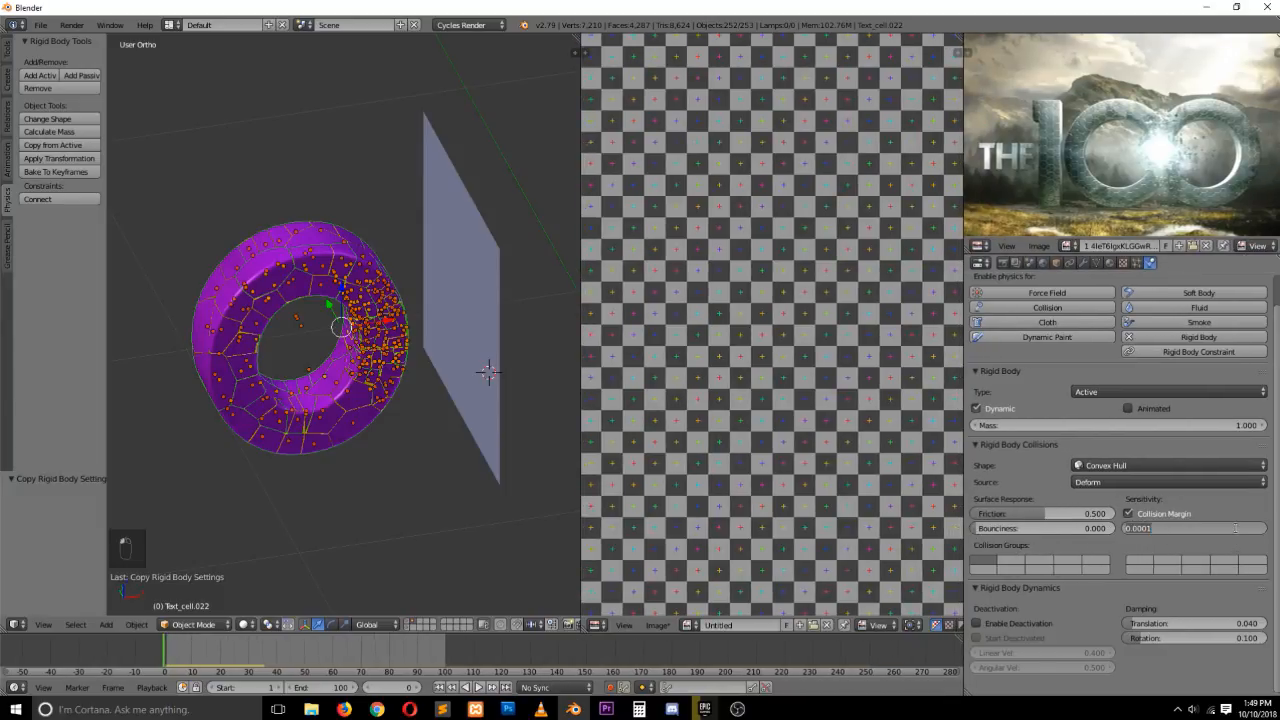
{"action": "key", "text": "BackSpace"}
{"action": "key", "text": "BackSpace"}
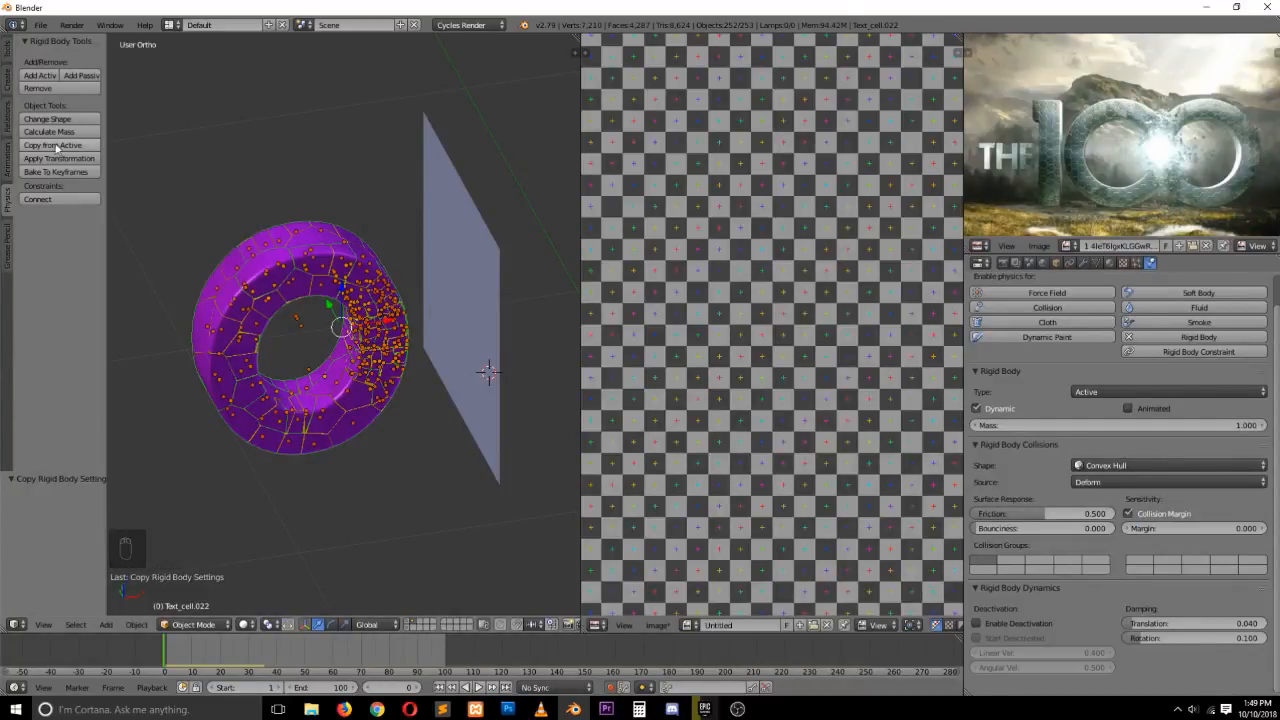
Play the simulation in front view, stop it and play it again
{"action": "key", "text": "alt+a"}
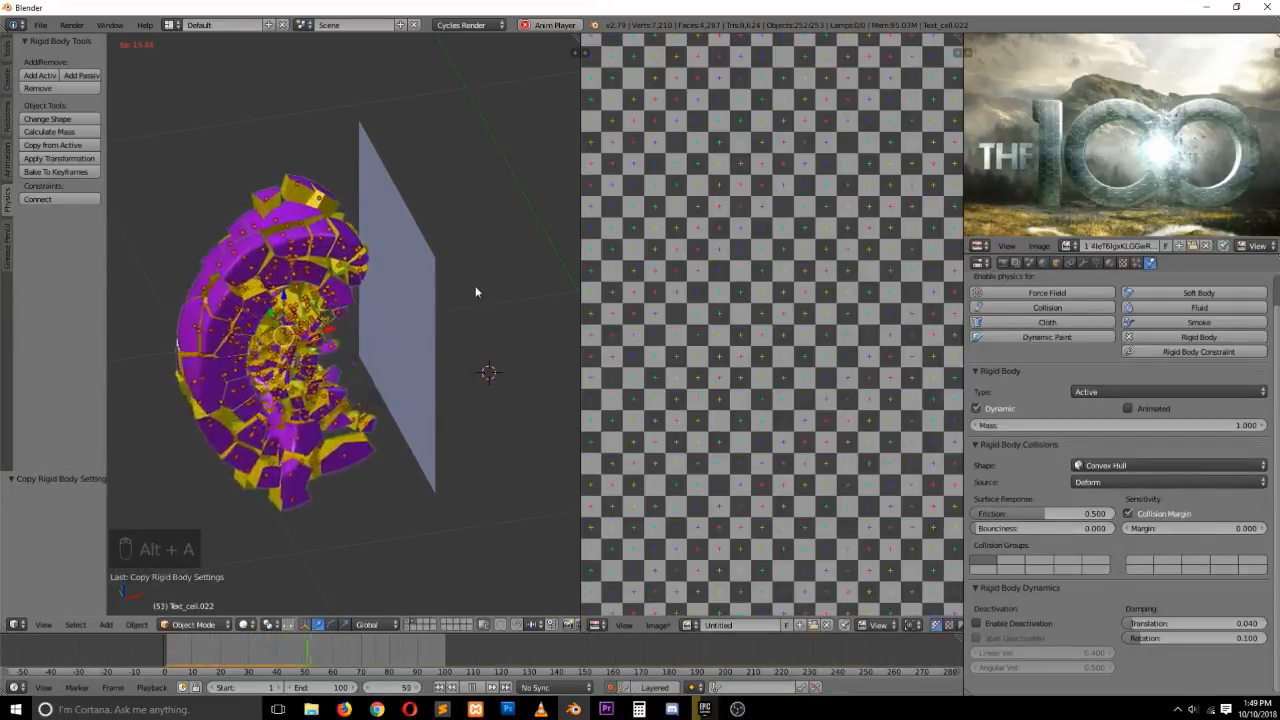
{"action": "key", "text": "KP_1"}
{"action": "key", "text": "Escape"}
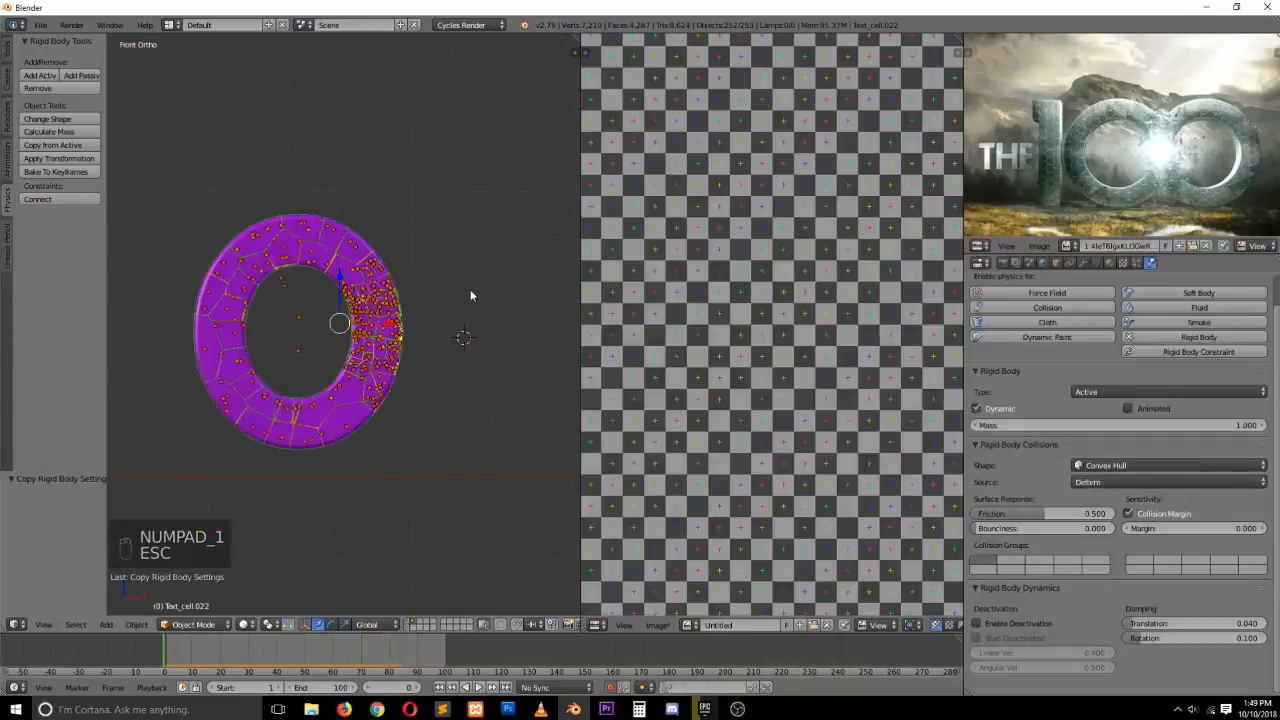
{"action": "key", "text": "alt+a"}
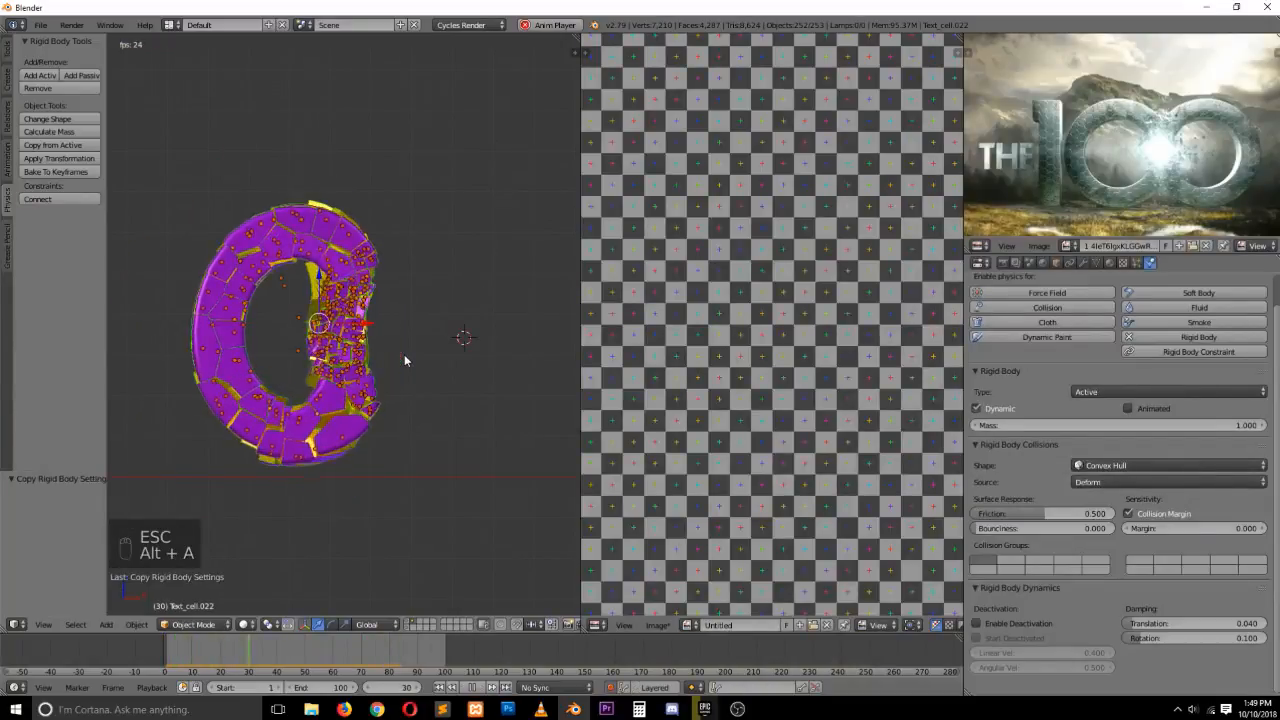
{"action": "key", "text": "Escape"}
Disable the fragment's Collision Margin
{"action": "key", "text": "grave"}
{"action": "middle_click_drag", "start_coordinate": [361, 325], "coordinate": [393, 355]}
{"action": "left_click", "coordinate": [1128, 513]}
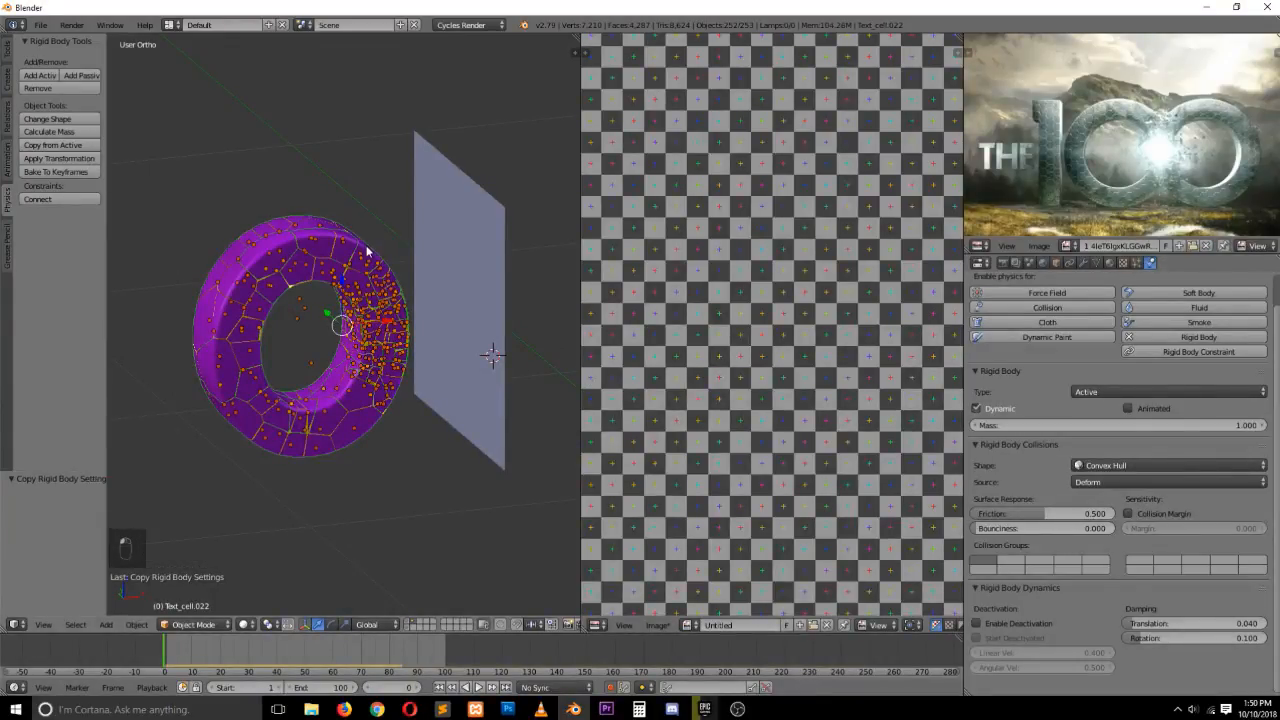
Replay the simulation, then re-enable the fragment's Collision Margin and set its margin to 0
{"action": "key", "text": "alt+a"}
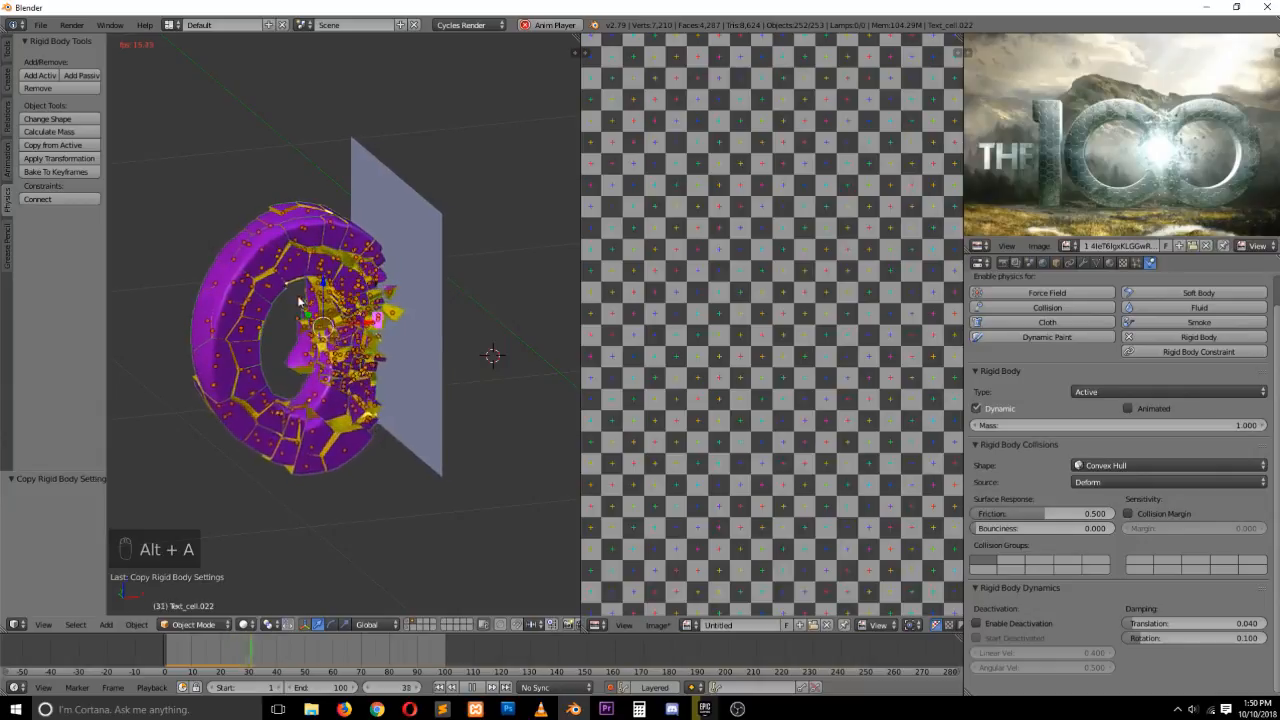
{"action": "key", "text": "Escape"}
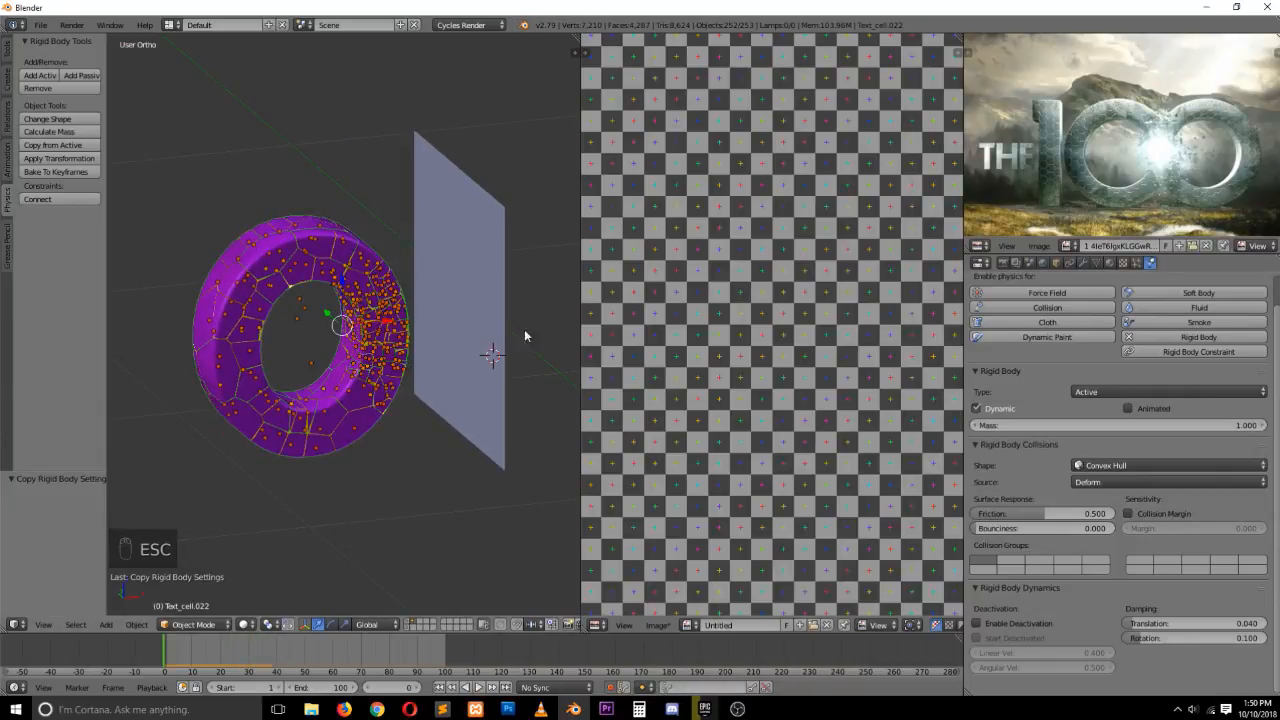
{"action": "left_click", "coordinate": [1129, 513]}
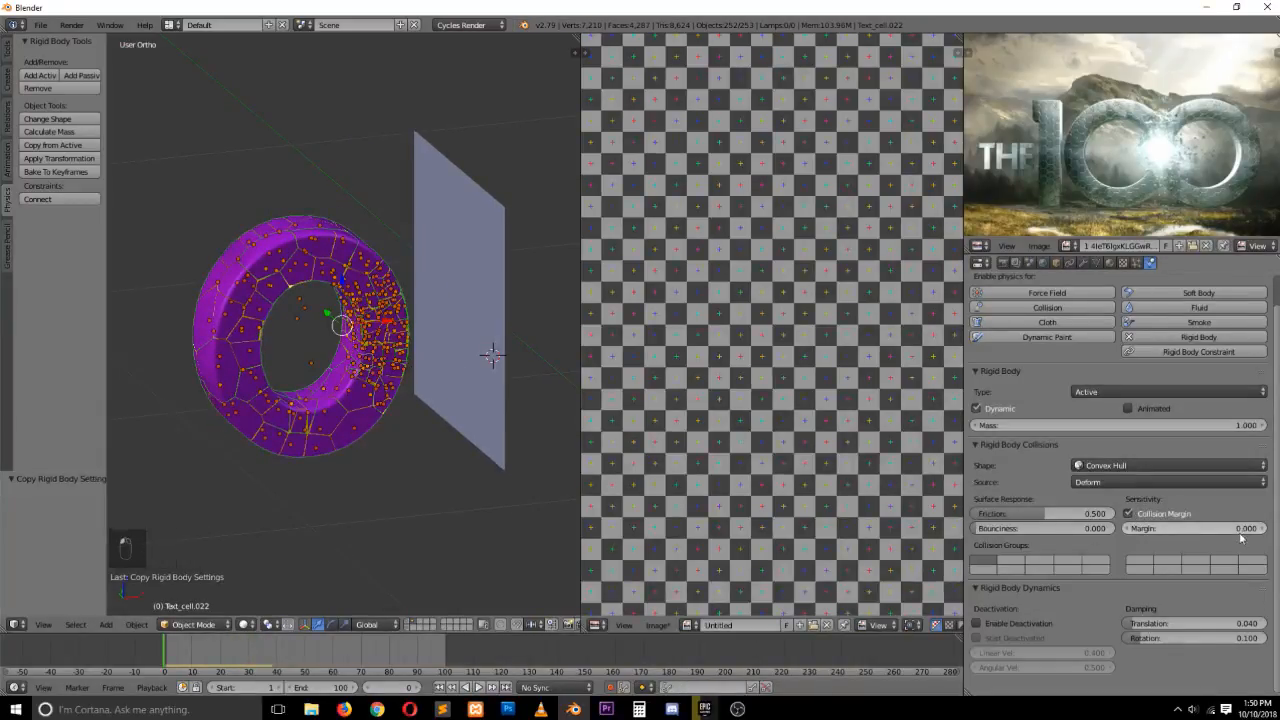
{"action": "left_click", "coordinate": [1244, 528]}
{"action": "type", "text": "00"}
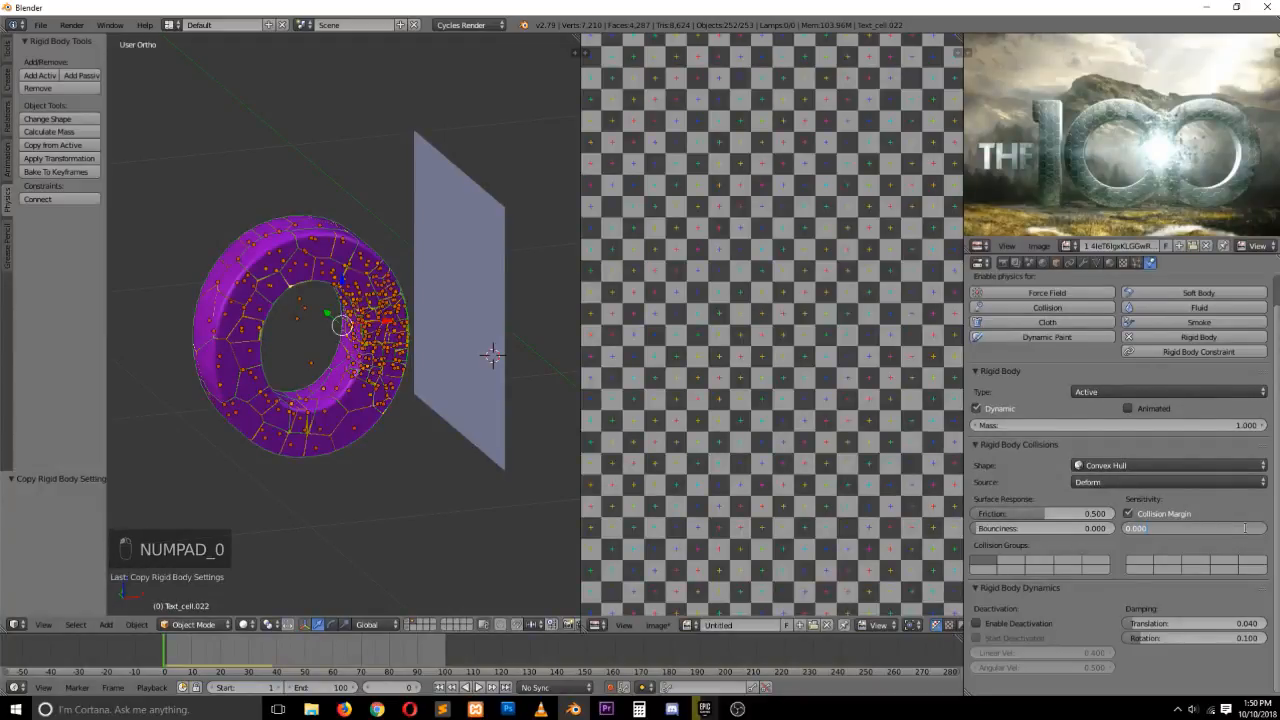
{"action": "key", "text": "Return"}
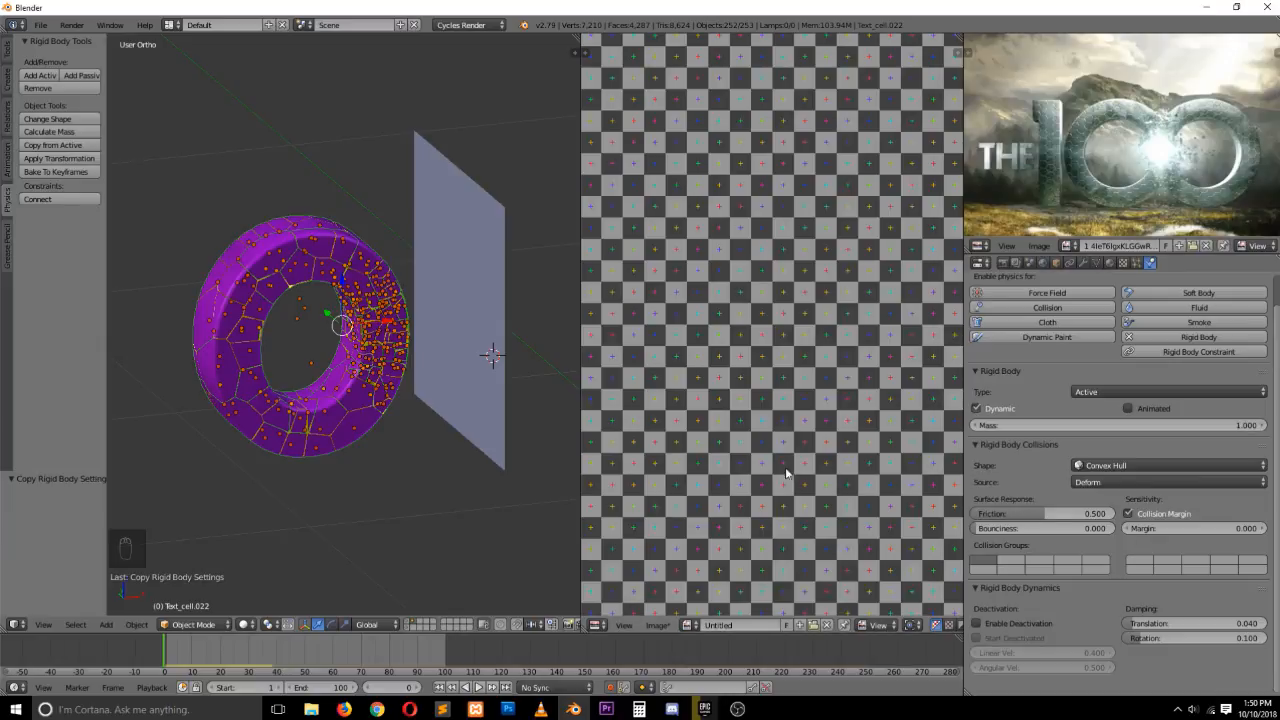
{"action": "key", "text": "ctrl+s"}
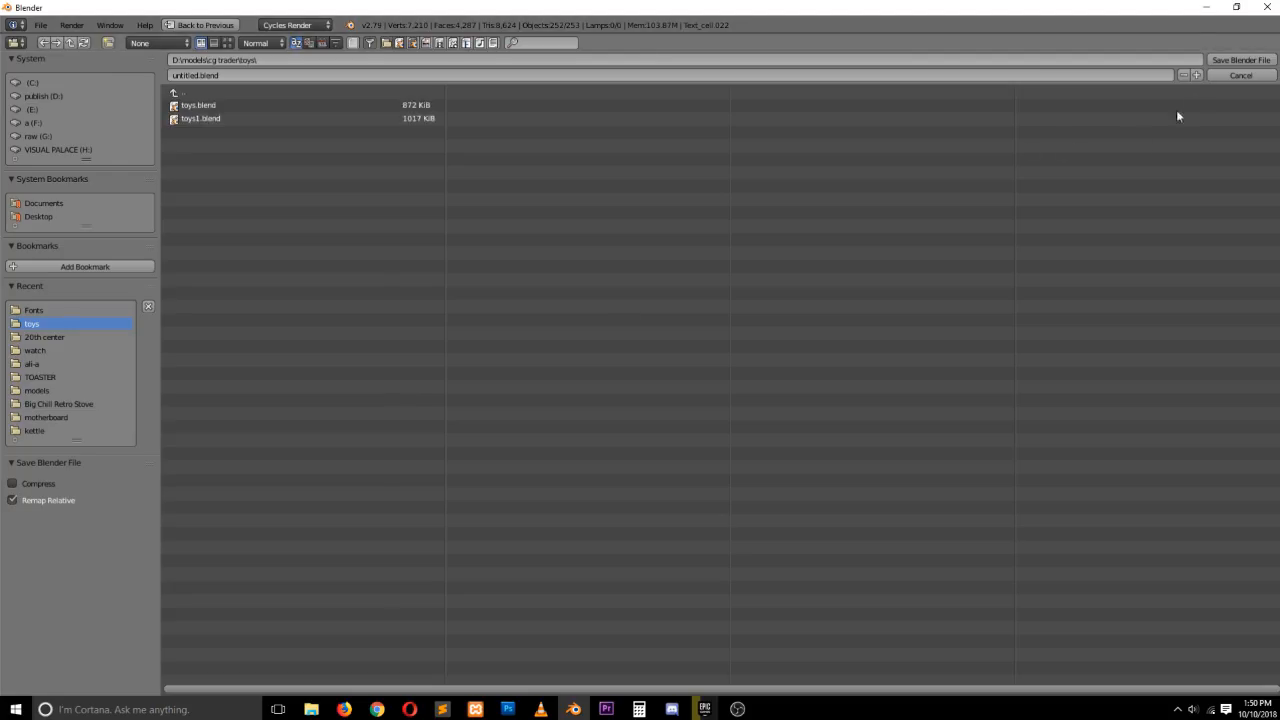
{"action": "left_click", "coordinate": [1238, 76]}
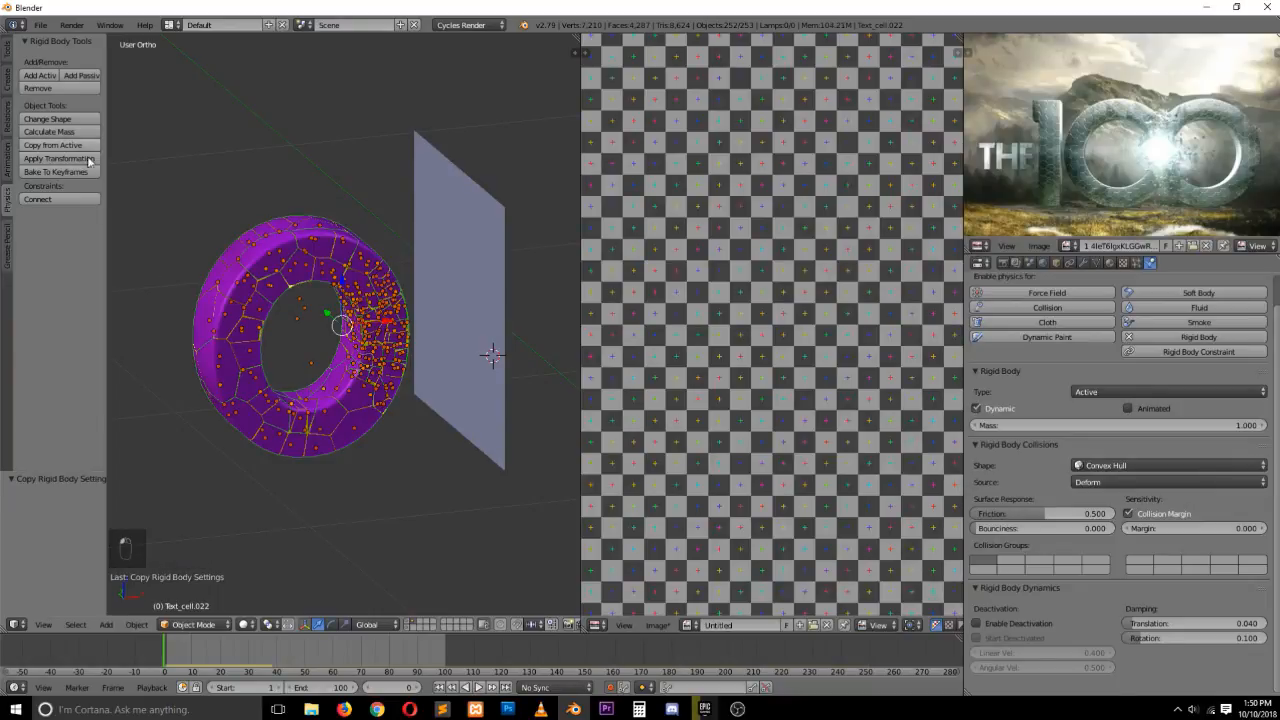
Play the simulation and stop it to check the fragments
{"action": "key", "text": "alt+a"}
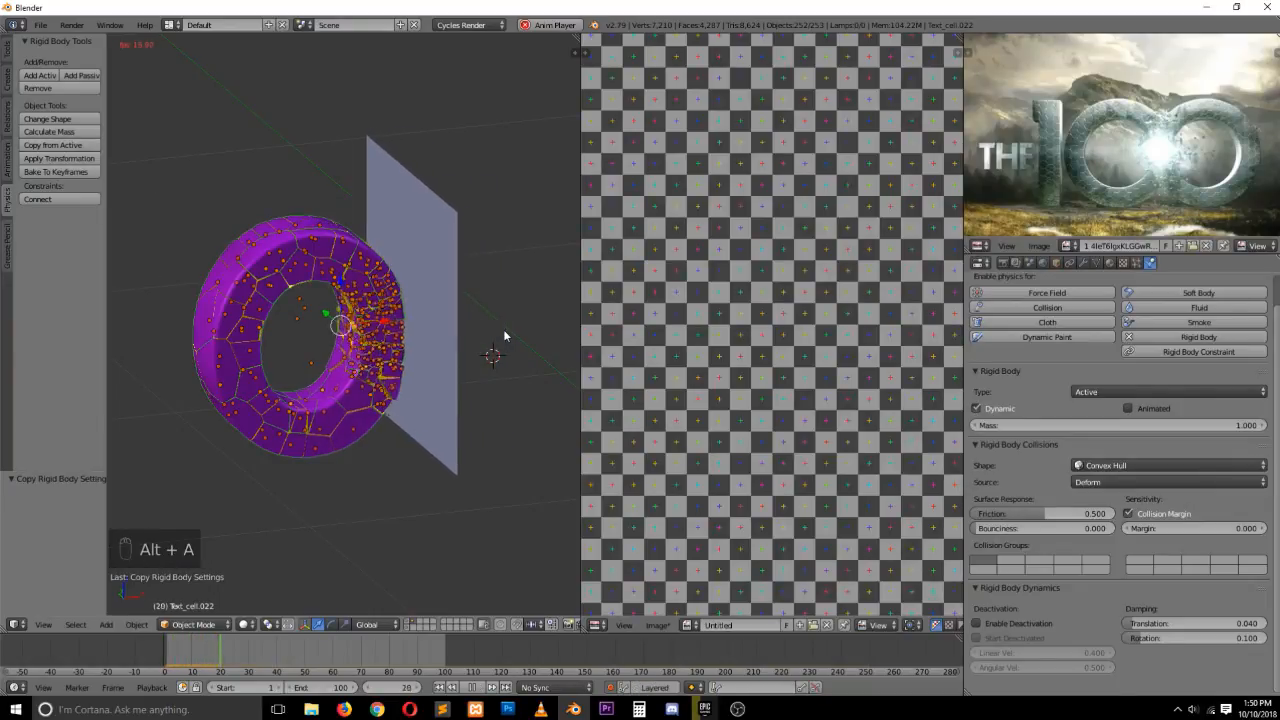
{"action": "key", "text": "a"}
{"action": "key", "text": "Escape"}
Select the plane and scale it down to about 0.564
{"action": "right_click", "coordinate": [420, 266]}
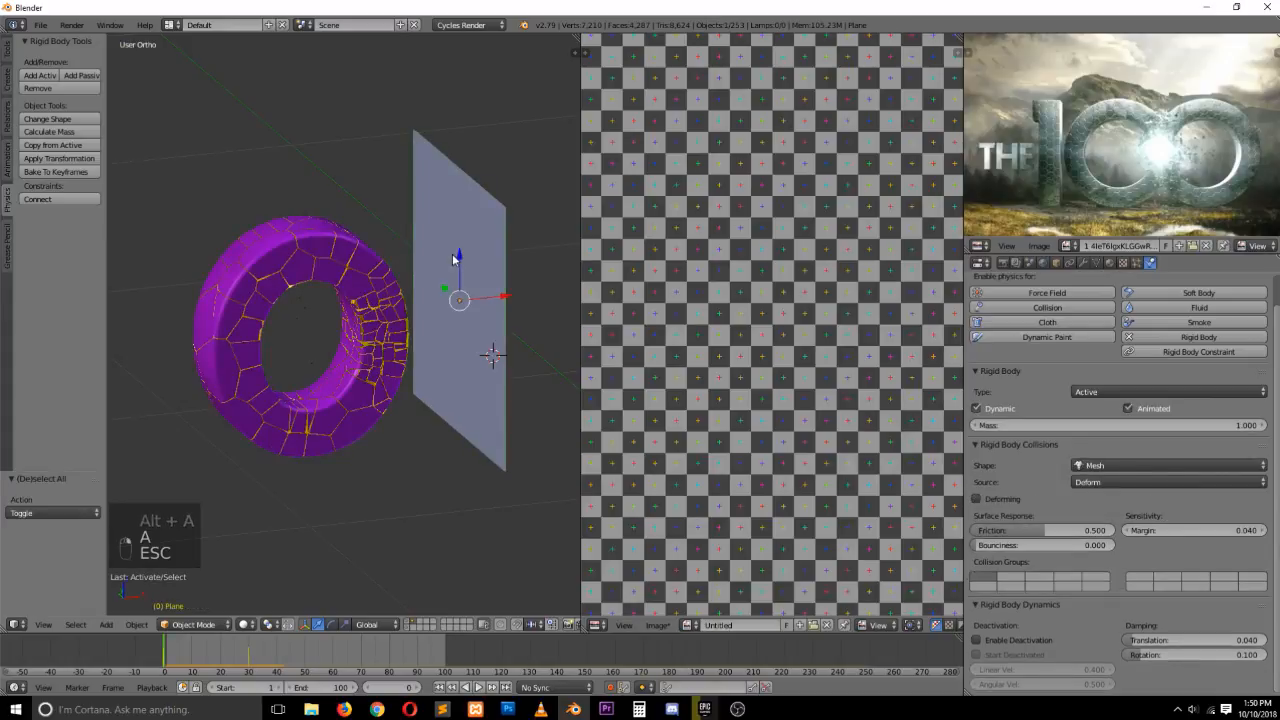
{"action": "key", "text": "s"}
{"action": "key", "text": "s"}
{"action": "right_click", "coordinate": [482, 262]}
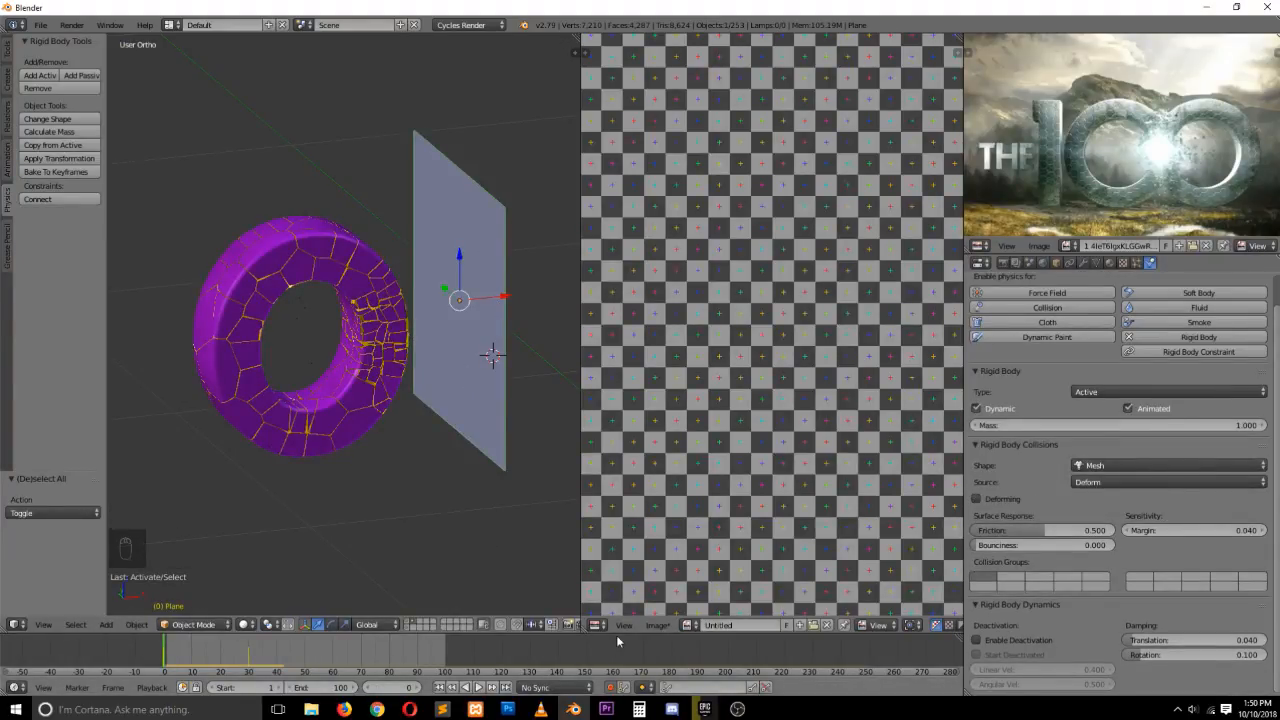
{"action": "key", "text": "s"}
{"action": "left_click", "coordinate": [491, 252]}
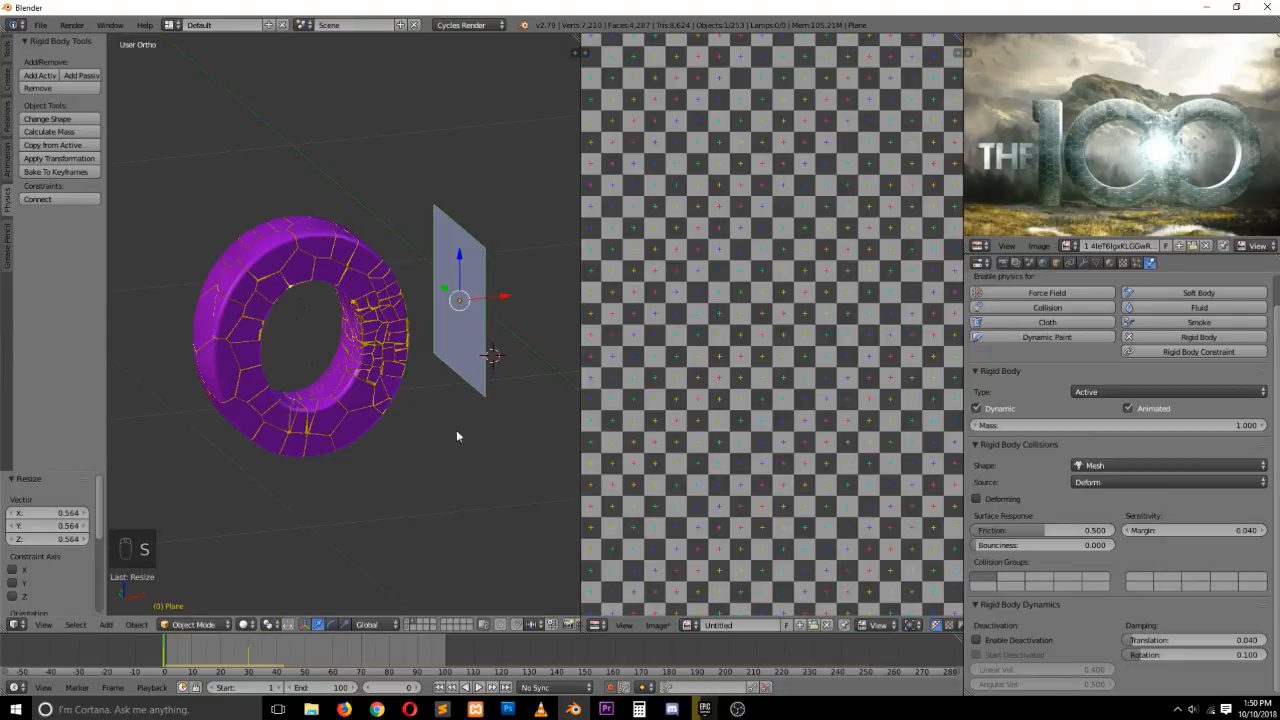
Jump to frame 30 and scale the plane down to about 0.407
{"action": "key", "text": "Up"}
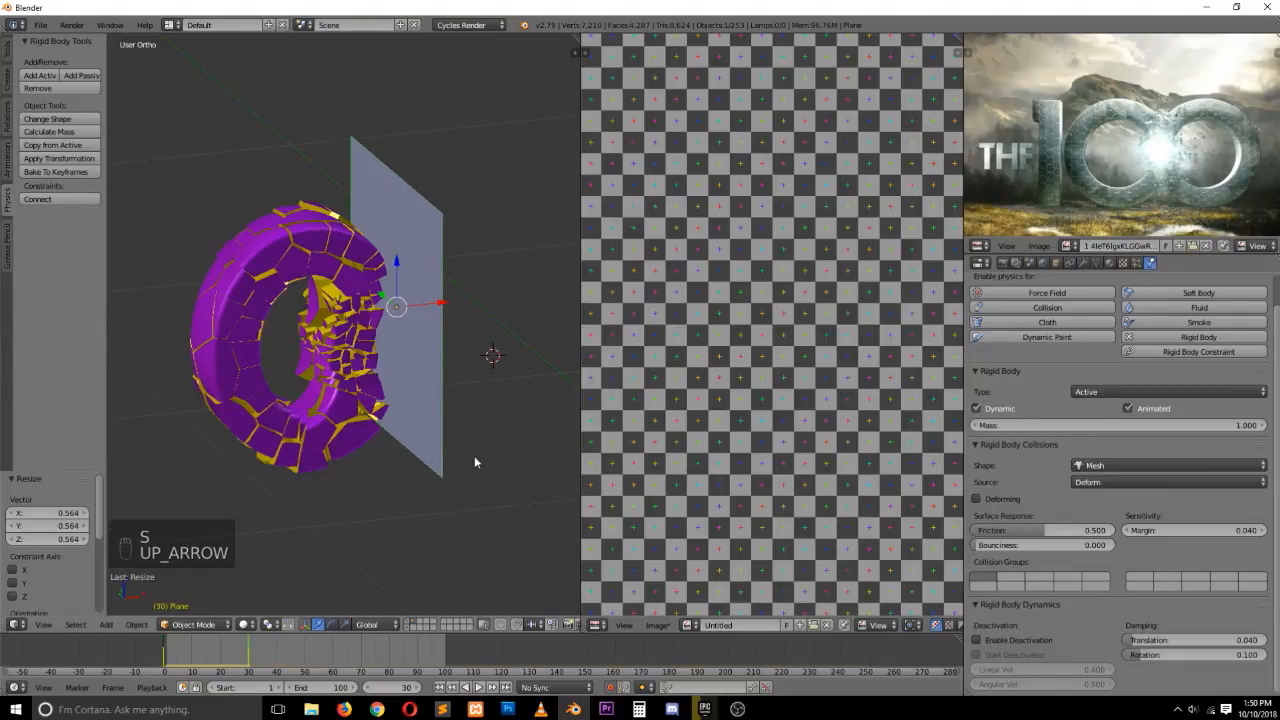
{"action": "key", "text": "s"}
{"action": "left_click", "coordinate": [434, 371]}
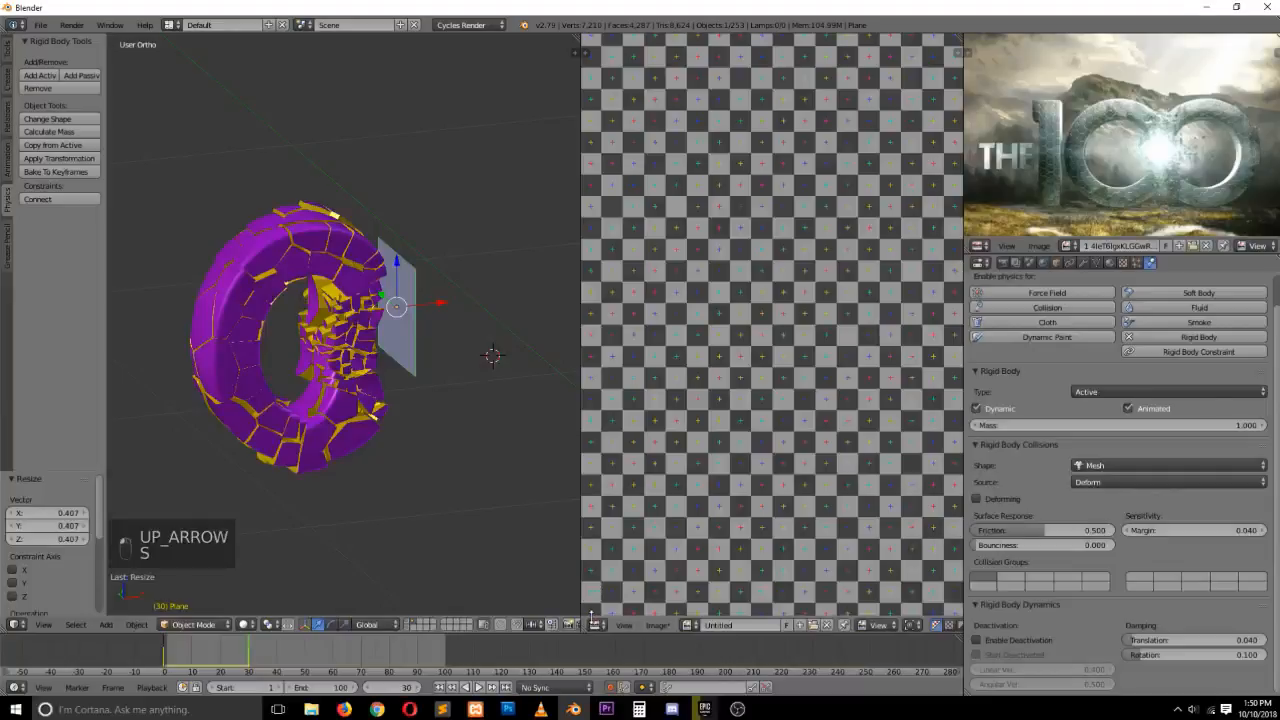
Switch the image editor to the Dope Sheet and move the plane's frame-30 keyframe 14 frames earlier
{"action": "left_click", "coordinate": [594, 624]}
{"action": "left_click", "coordinate": [612, 563]}
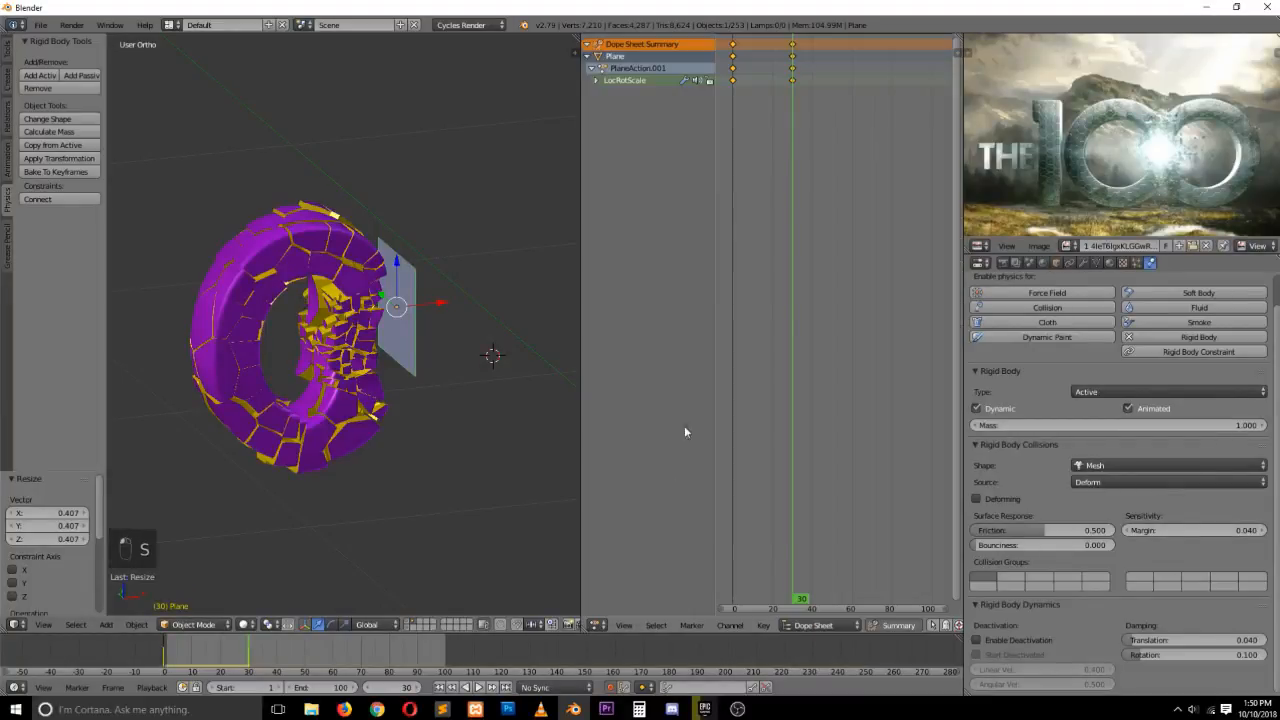
{"action": "right_click", "coordinate": [792, 47]}
{"action": "key", "text": "g"}
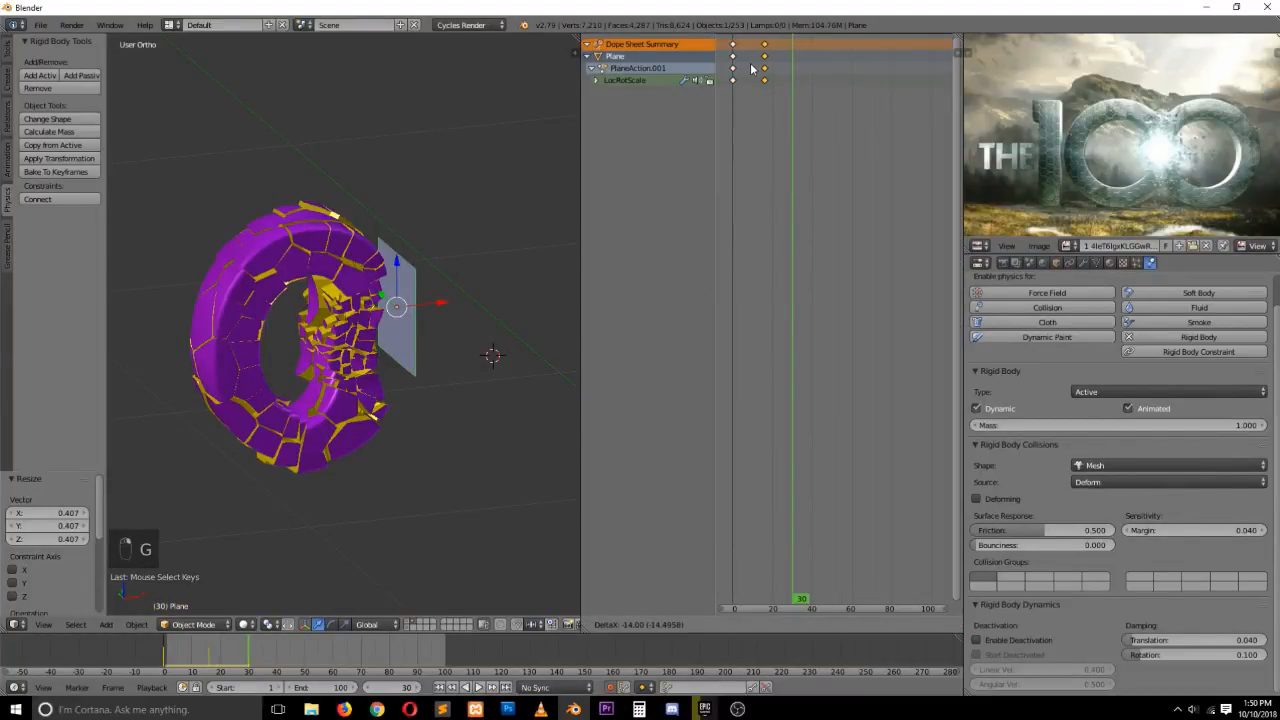
{"action": "left_click", "coordinate": [746, 68]}
Play the simulation and stop it to check the plane's impact
{"action": "key", "text": "alt+a"}
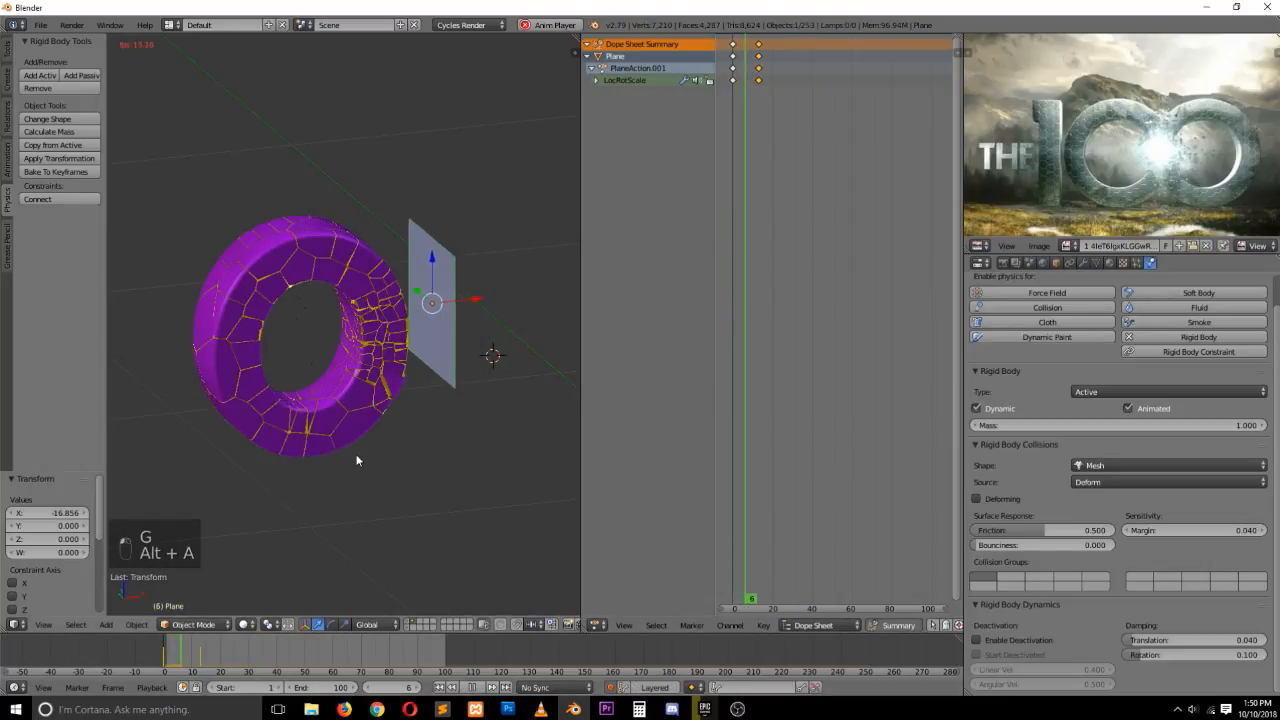
{"action": "key", "text": "Escape"}
{"action": "key", "text": "Escape"}
{"action": "key", "text": "Escape"}
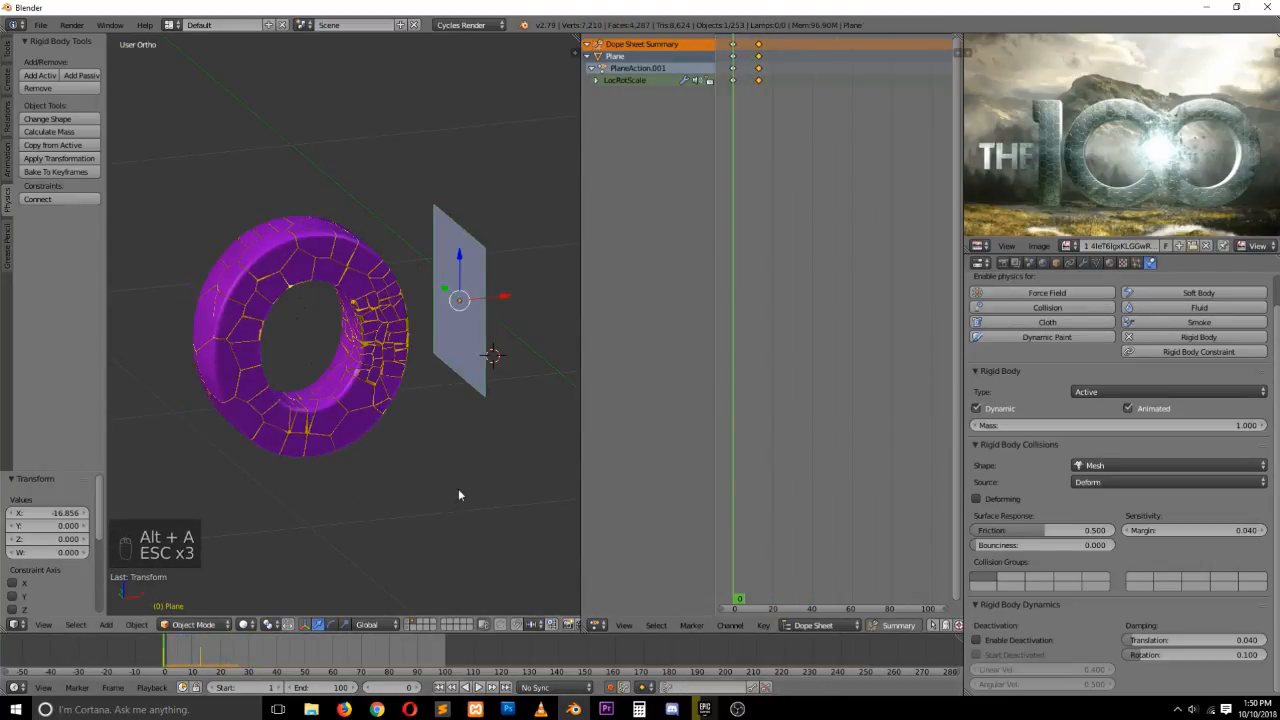
Scale the plane down to about 0.365 at frame 0
{"action": "key", "text": "s"}
{"action": "key", "text": "s"}
{"action": "key", "text": "s"}
{"action": "key", "text": "s"}
{"action": "left_click", "coordinate": [456, 369]}
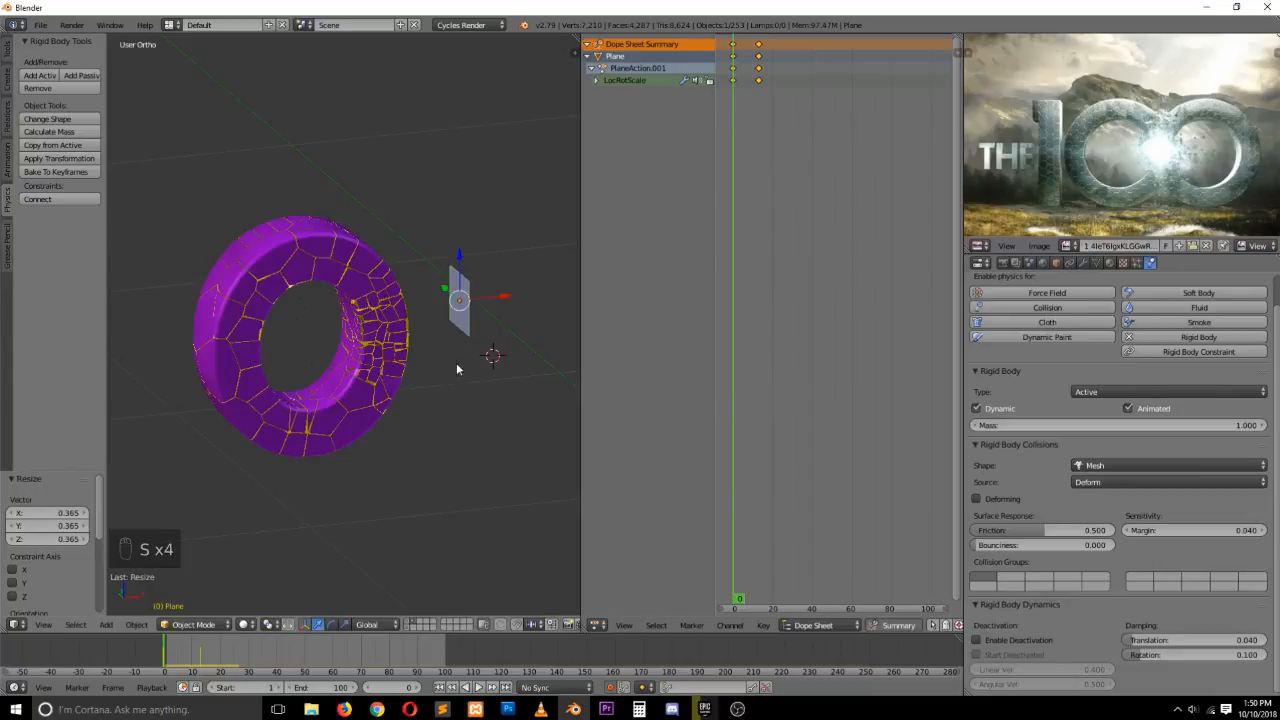
Delete the plane's X, Y and Z Scale animation channels and replay the simulation
{"action": "left_click", "coordinate": [597, 81]}
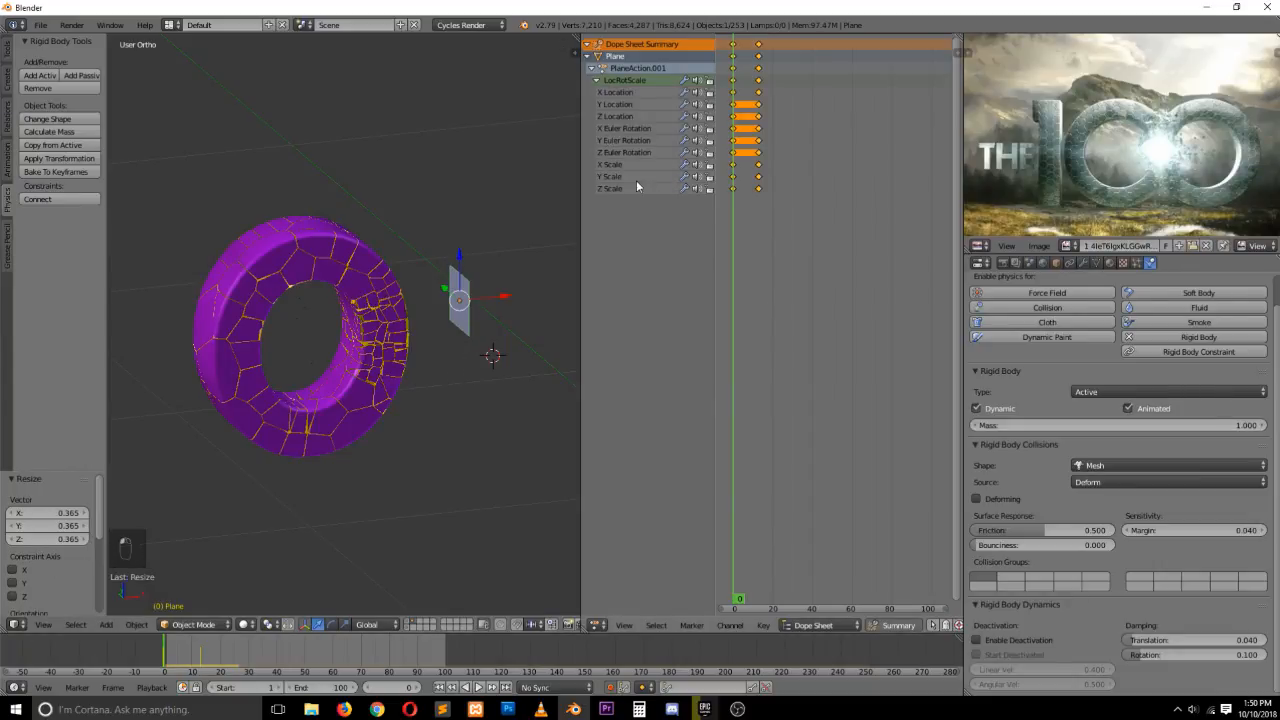
{"action": "key", "text": "Delete"}
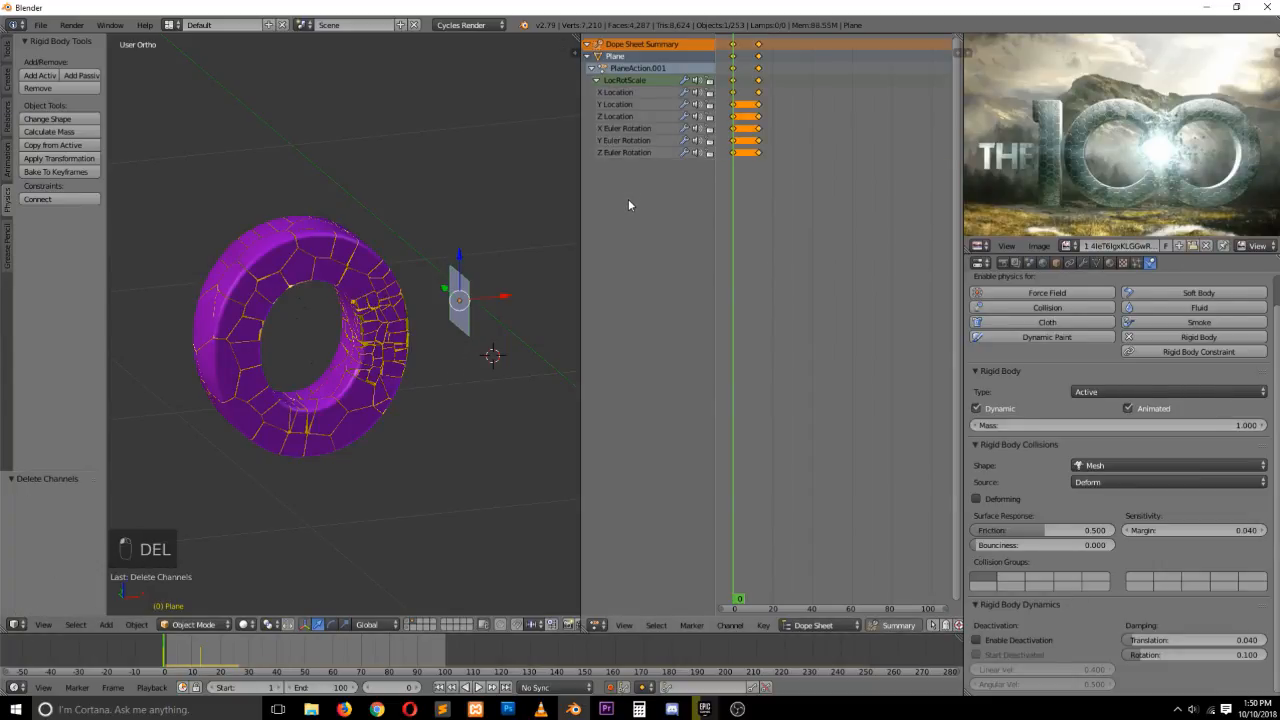
{"action": "key", "text": "alt+a"}
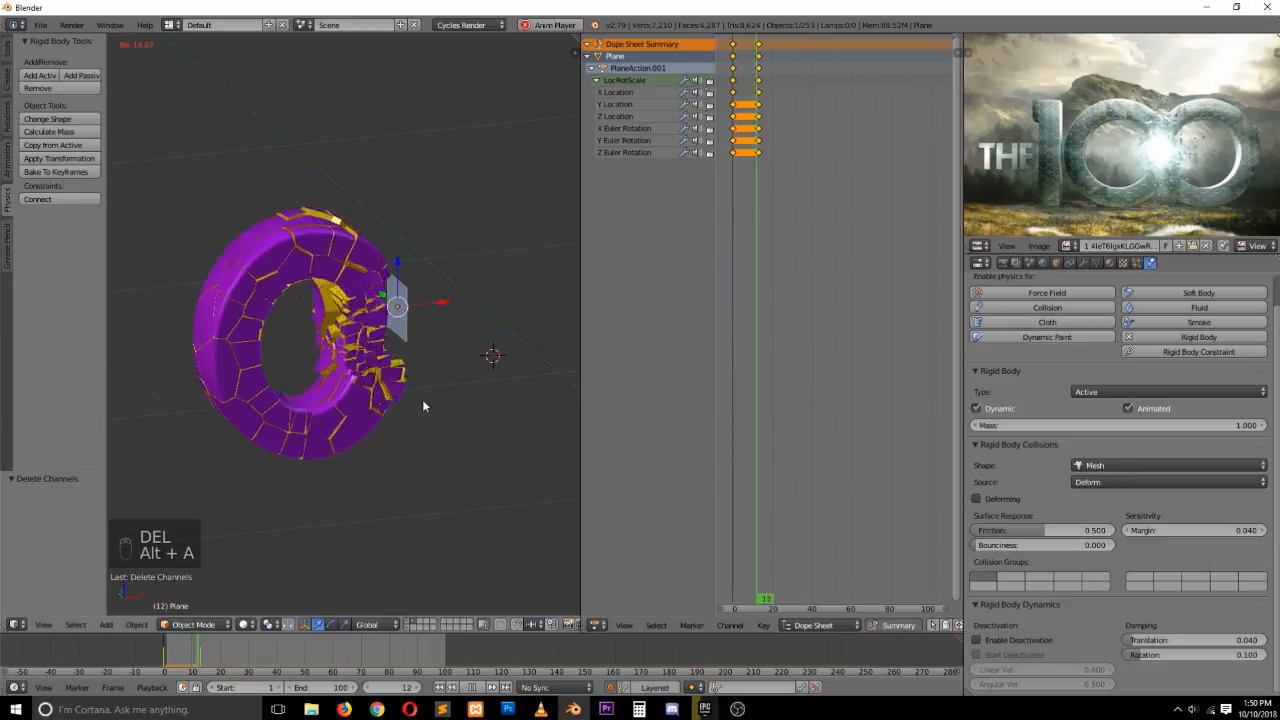
{"action": "key", "text": "Escape"}
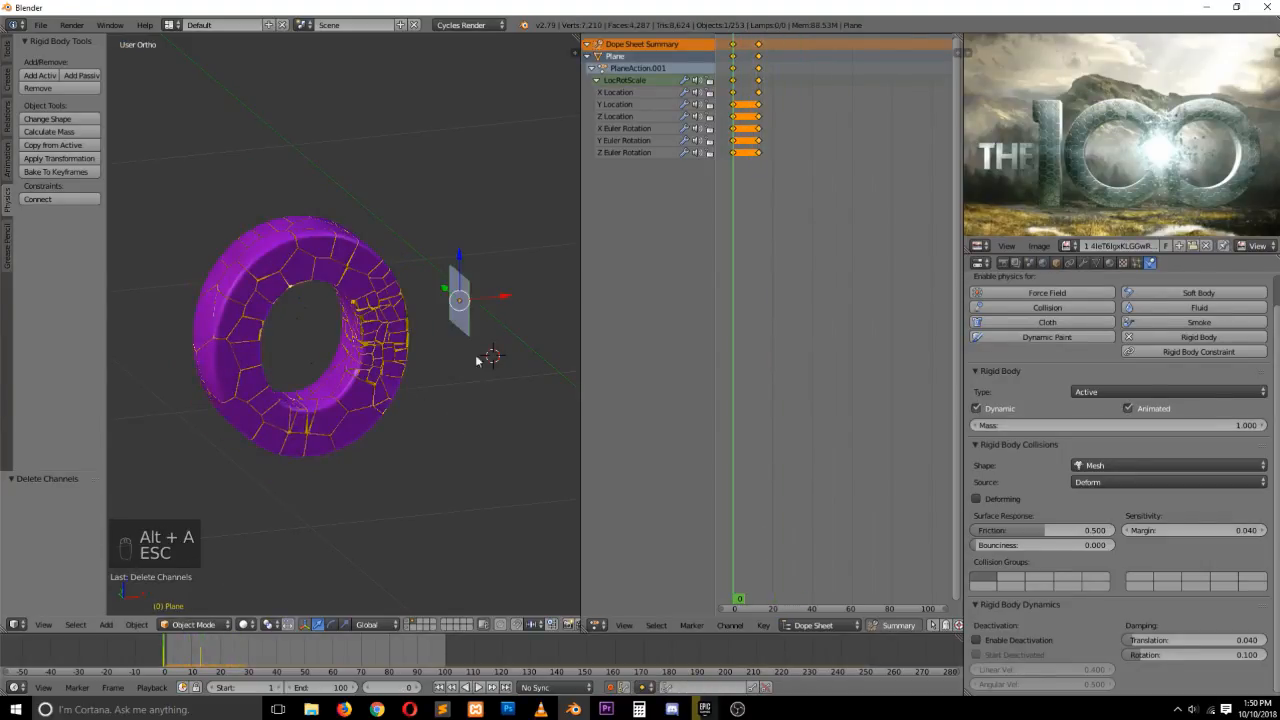
In Edit Mode, extrude the plane into a thin box and recalculate its normals
{"action": "key", "text": "Tab"}
{"action": "key", "text": "e"}
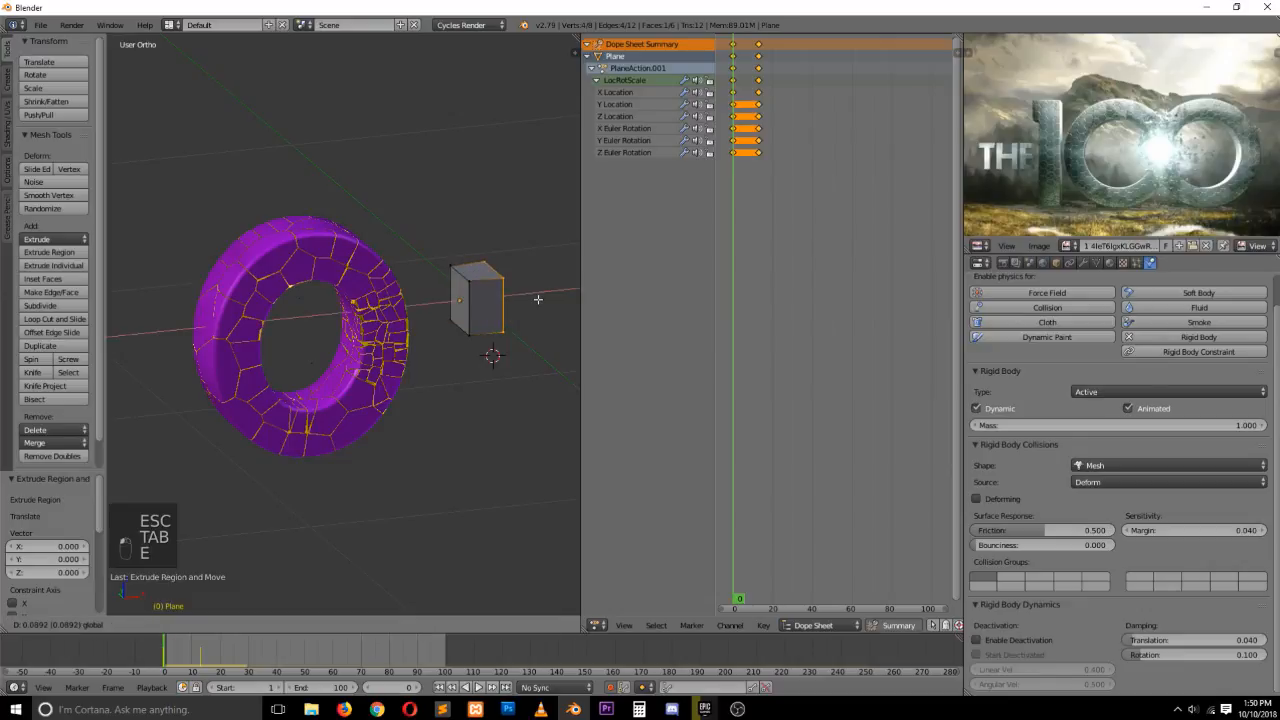
{"action": "left_click", "coordinate": [533, 304]}
{"action": "key", "text": "a"}
{"action": "key", "text": "a"}
{"action": "key", "text": "a"}
{"action": "key", "text": "a"}
{"action": "key", "text": "a"}
{"action": "key", "text": "a"}
{"action": "key", "text": "ctrl+n"}
{"action": "key", "text": "Tab"}
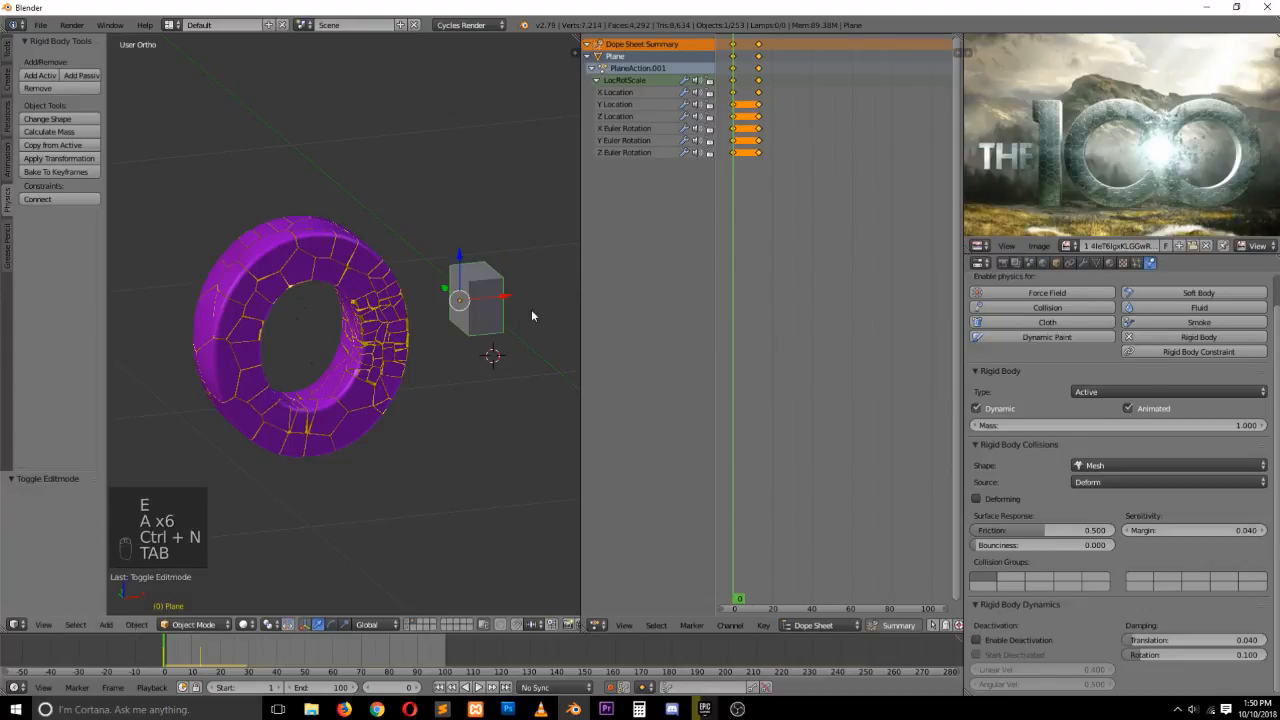
Replay the simulation, then scale the box down to about 0.46
{"action": "key", "text": "alt+a"}
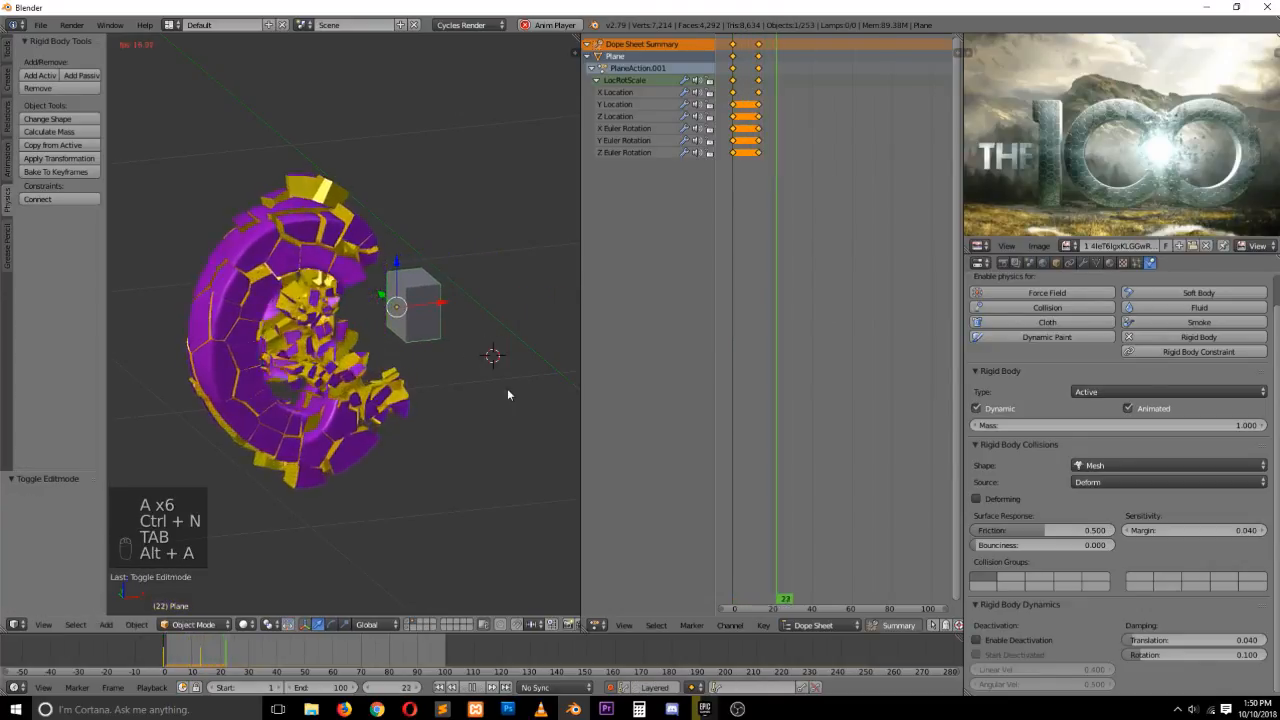
{"action": "key", "text": "Escape"}
{"action": "key", "text": "s"}
{"action": "key", "text": "s"}
{"action": "left_click", "coordinate": [488, 351]}
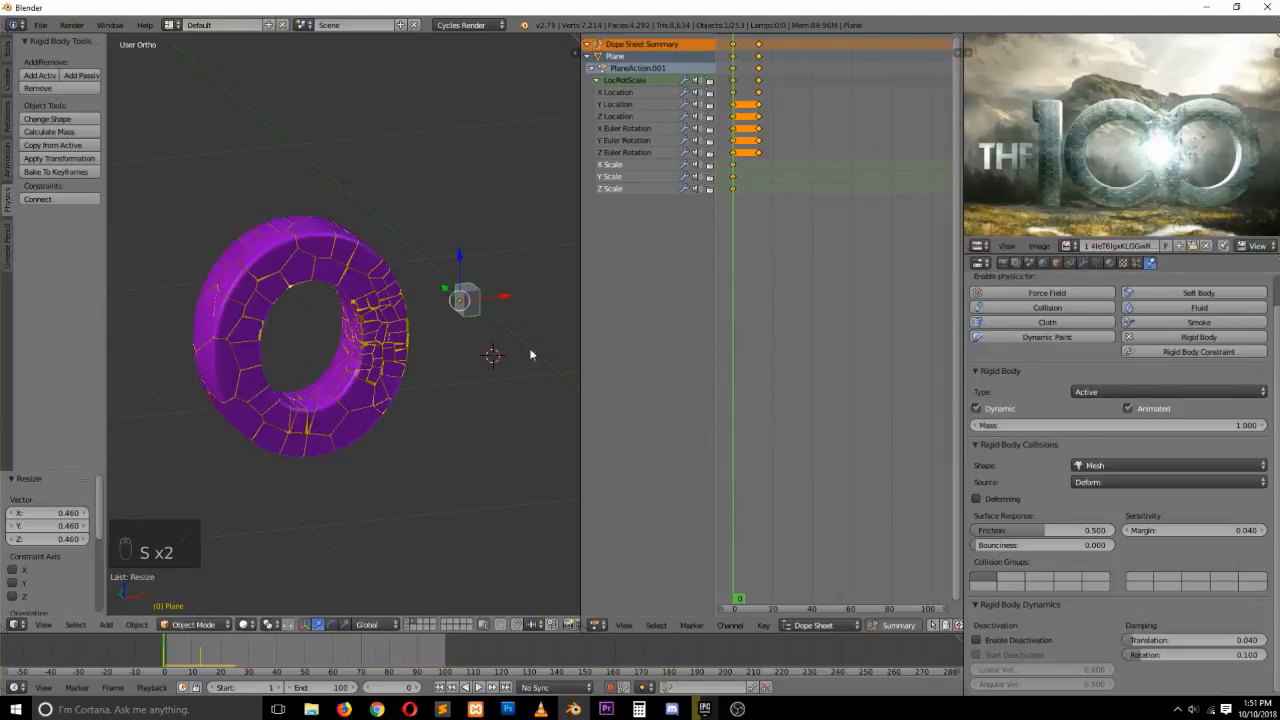
Delete the box's newly keyed scale channels and replay the simulation
{"action": "key", "text": "Delete"}
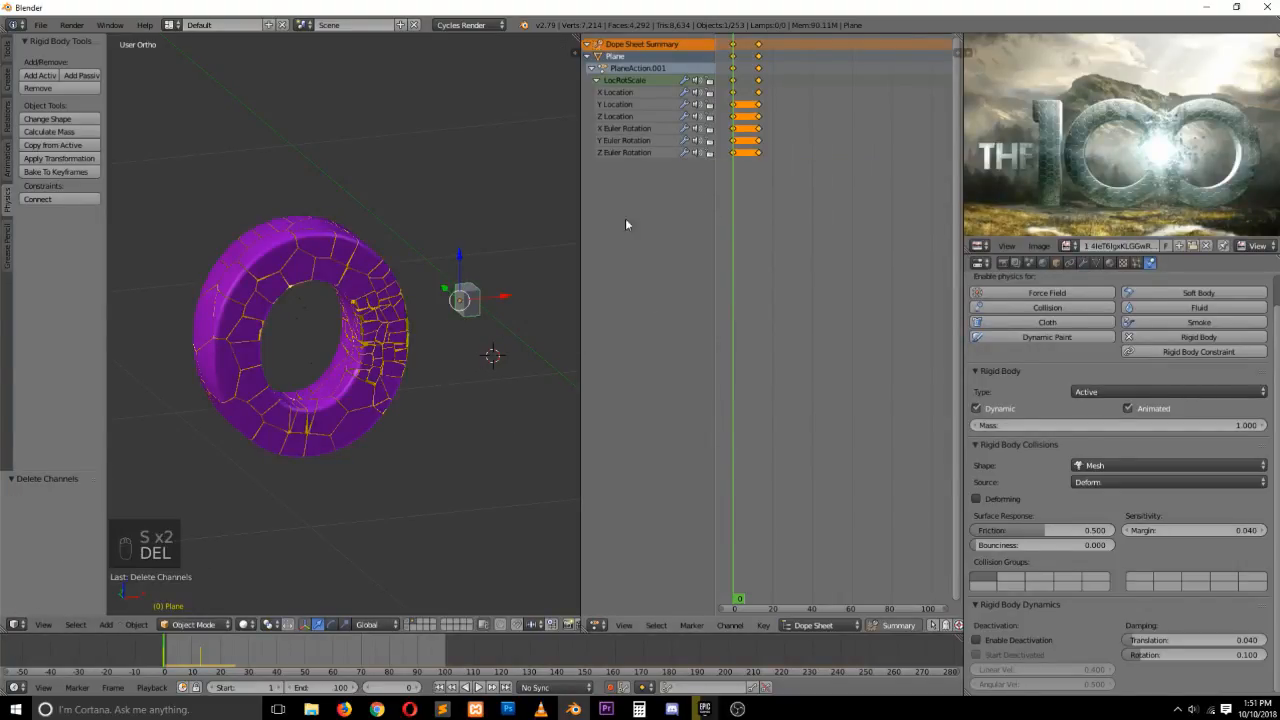
{"action": "key", "text": "alt+a"}
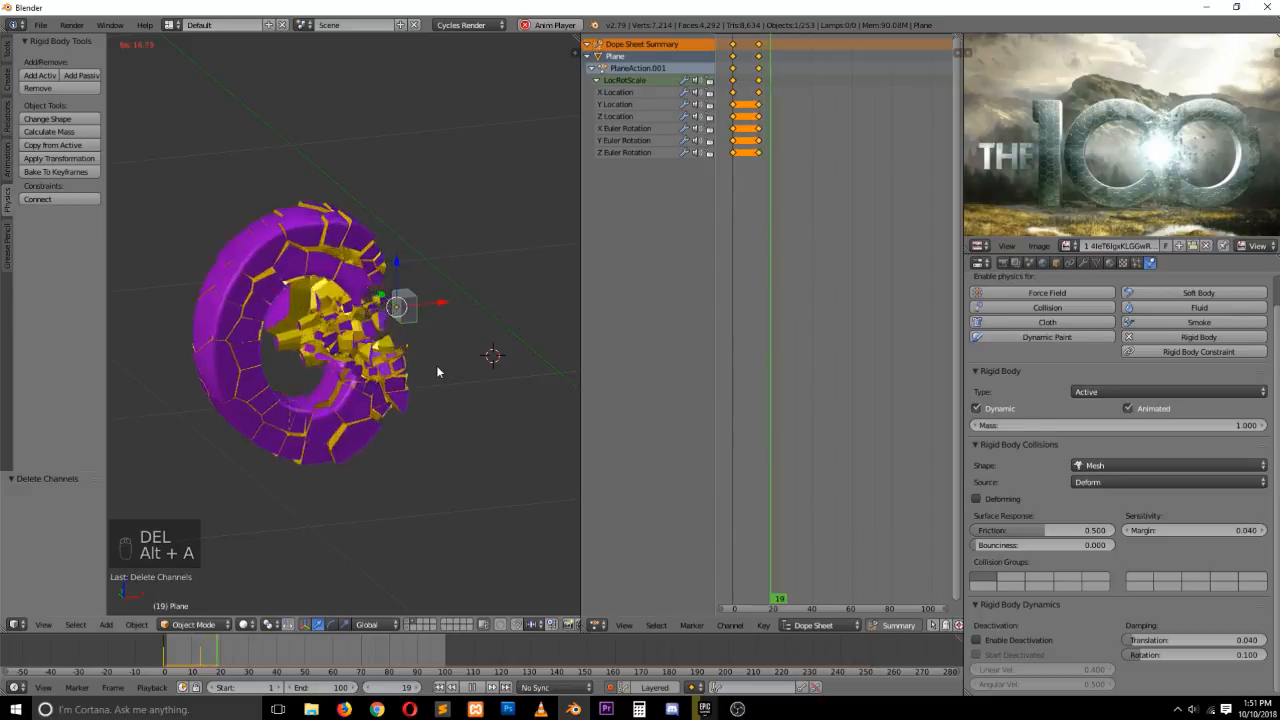
{"action": "key", "text": "Escape"}
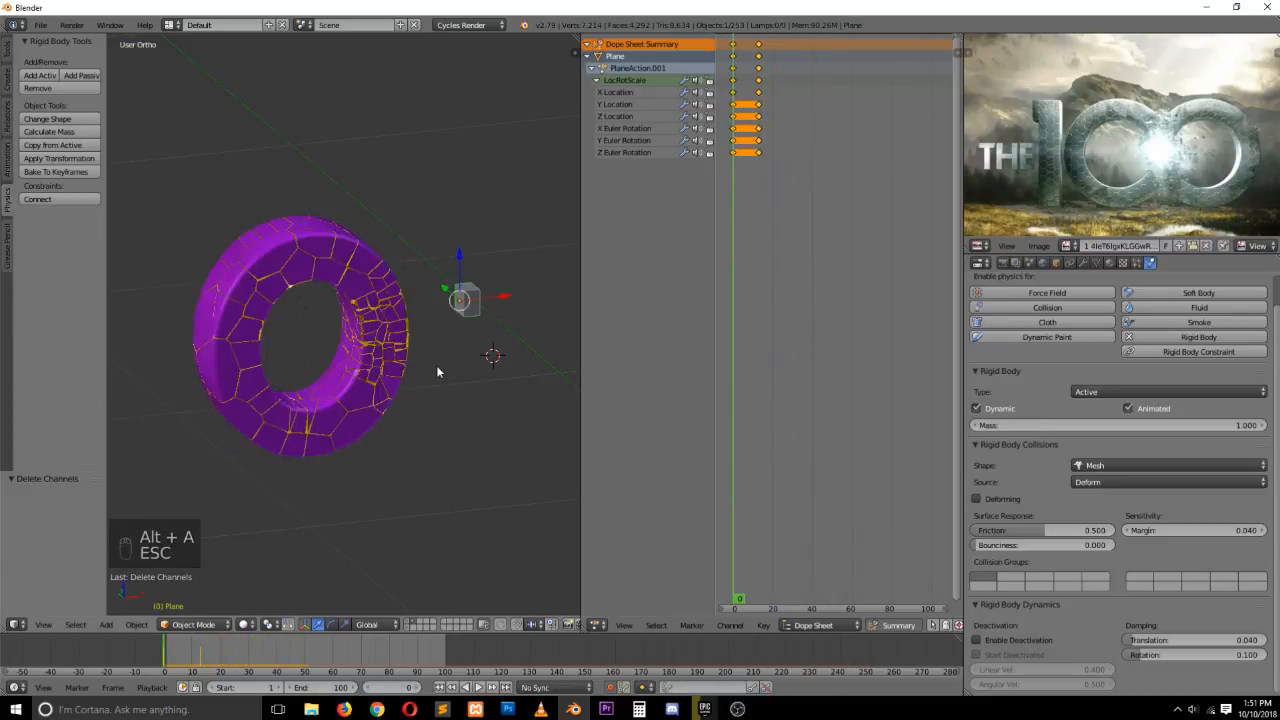
Switch to front view and play the simulation twice to inspect the shattering
{"action": "key", "text": "KP_1"}
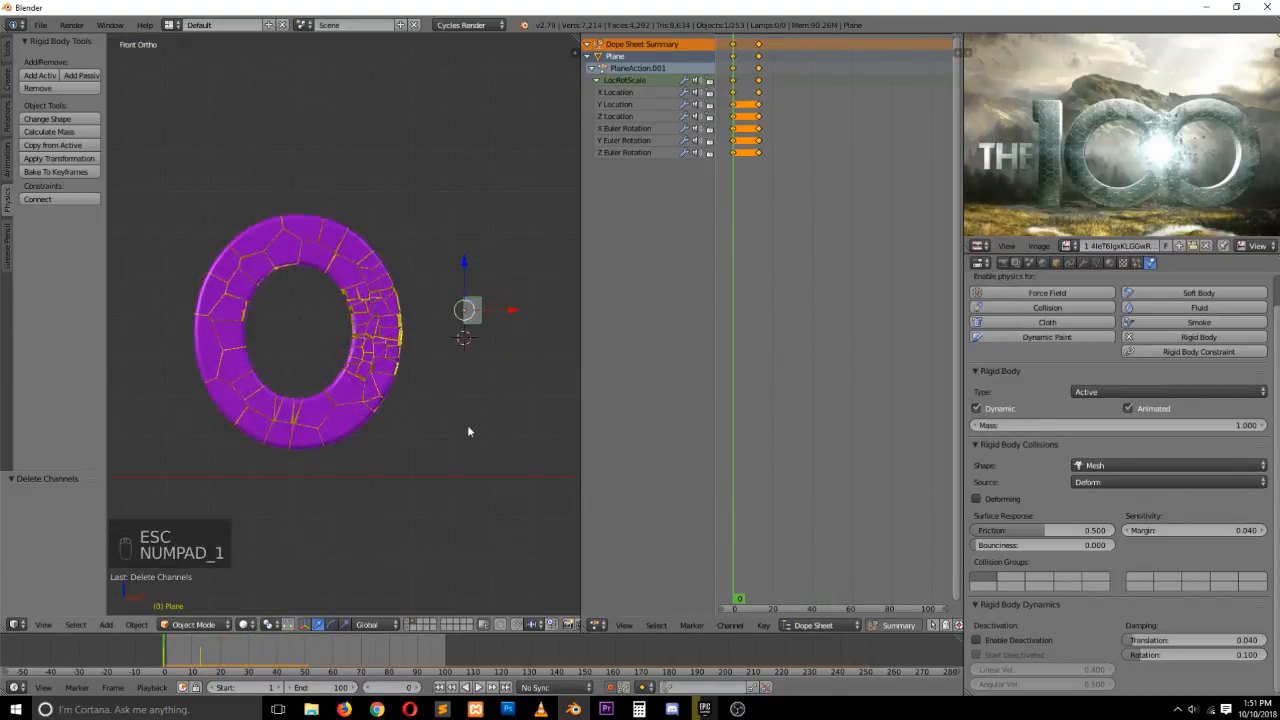
{"action": "key", "text": "alt+a"}
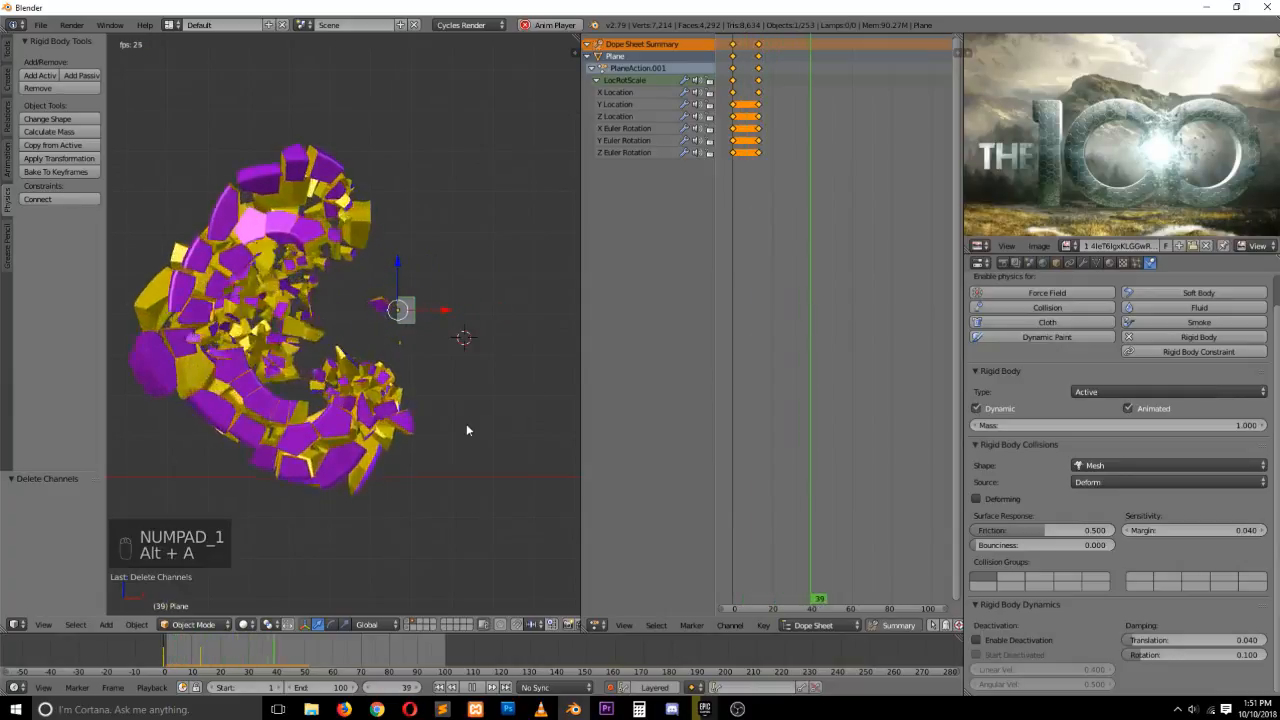
{"action": "key", "text": "Escape"}
{"action": "key", "text": "alt+a"}
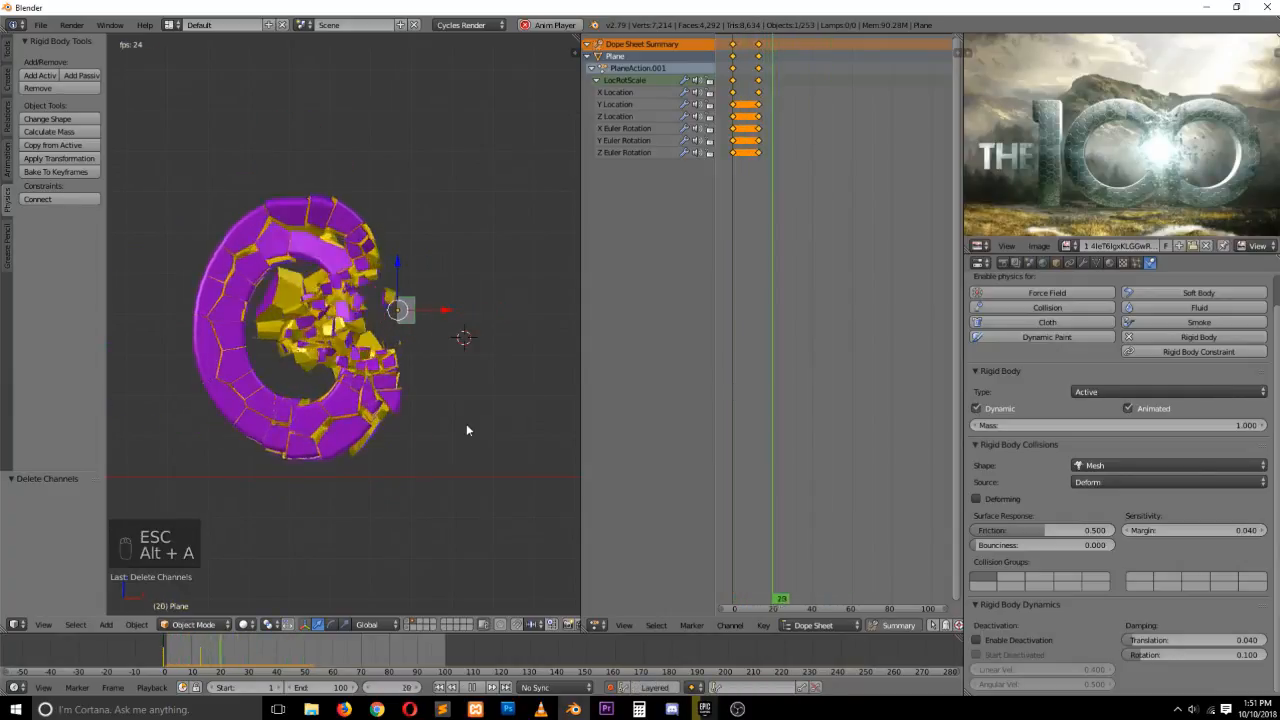
{"action": "key", "text": "Escape"}
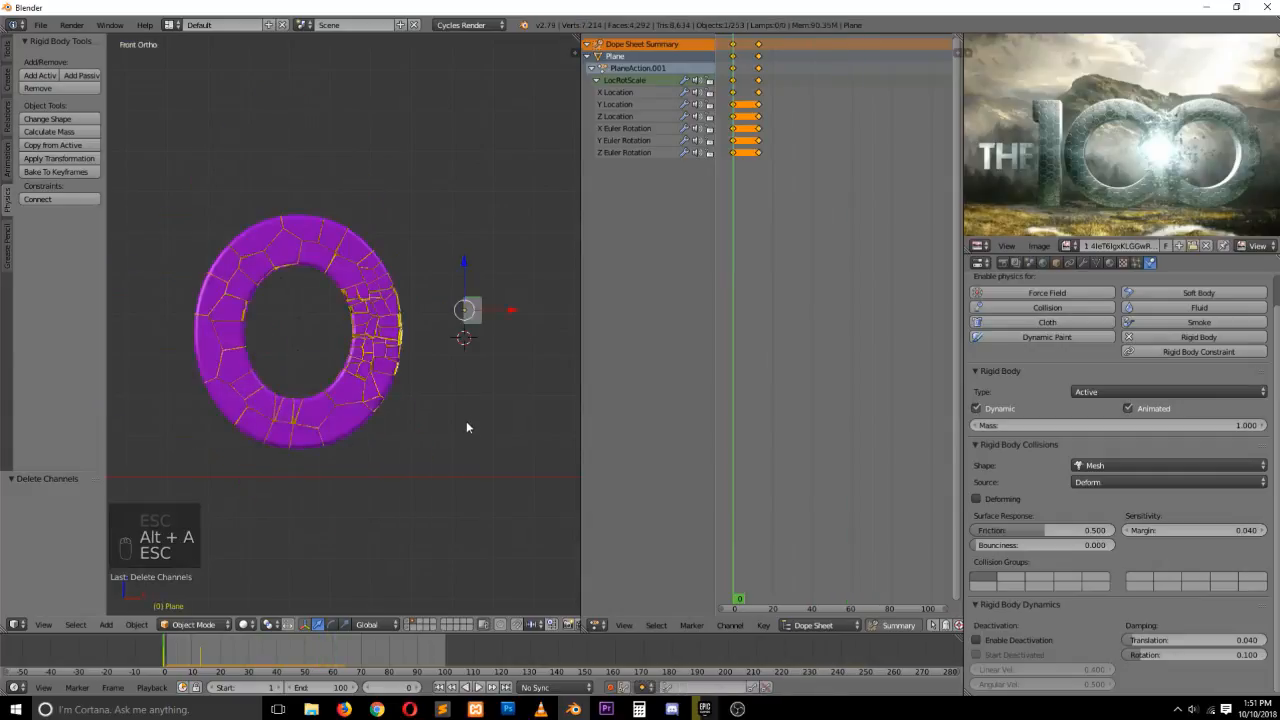
Rotate the box about 67.5 degrees in front view
{"action": "key", "text": "r"}
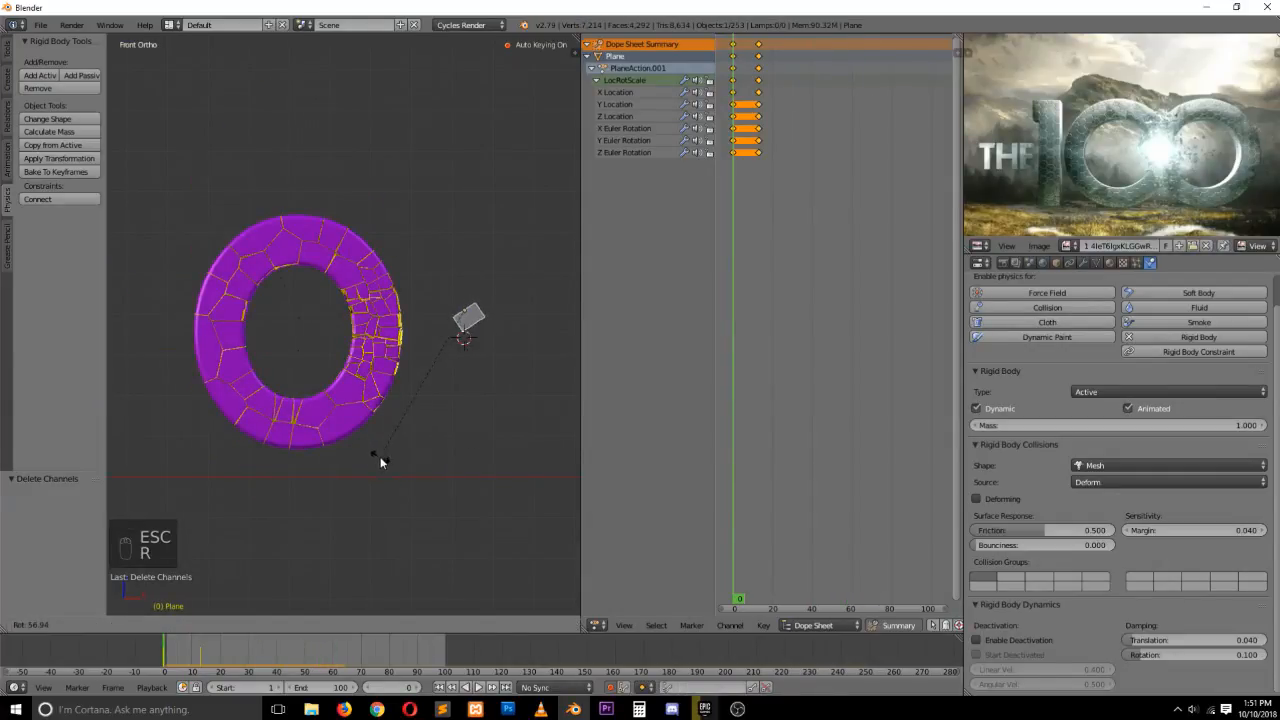
{"action": "right_click", "coordinate": [353, 445]}
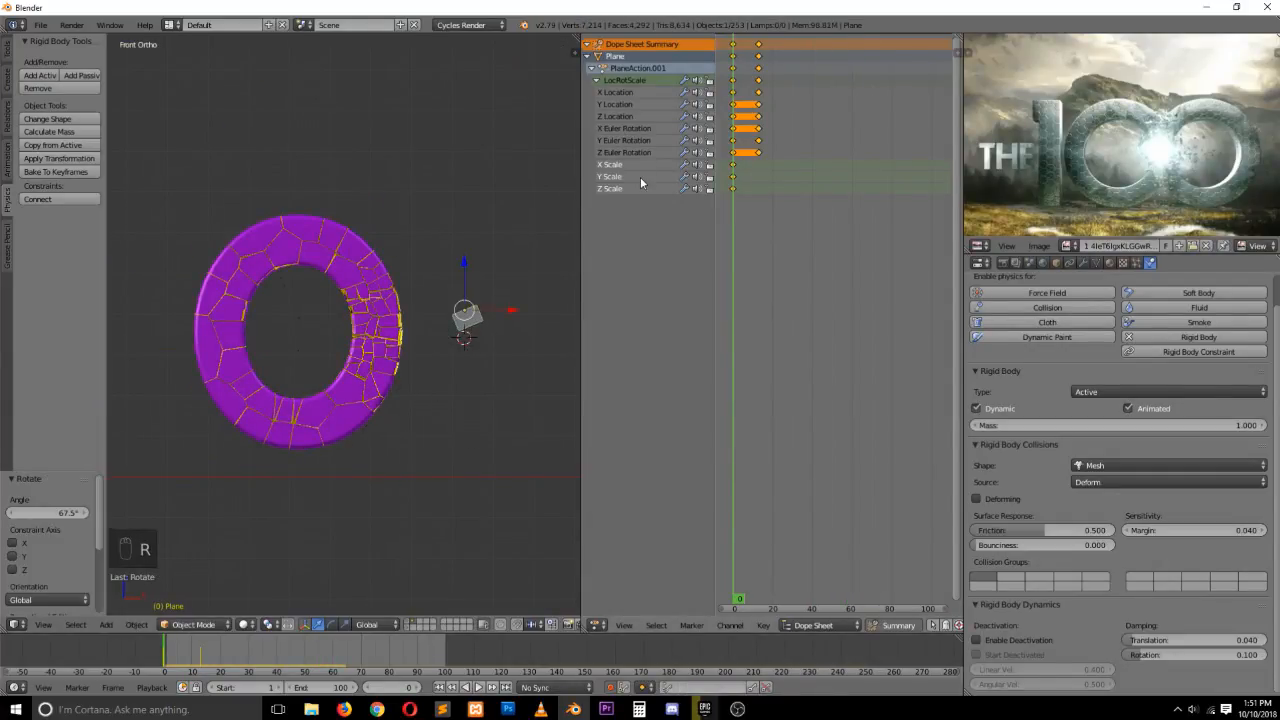
Delete the box's scale and rotation keyframe channels
{"action": "key", "text": "Delete"}
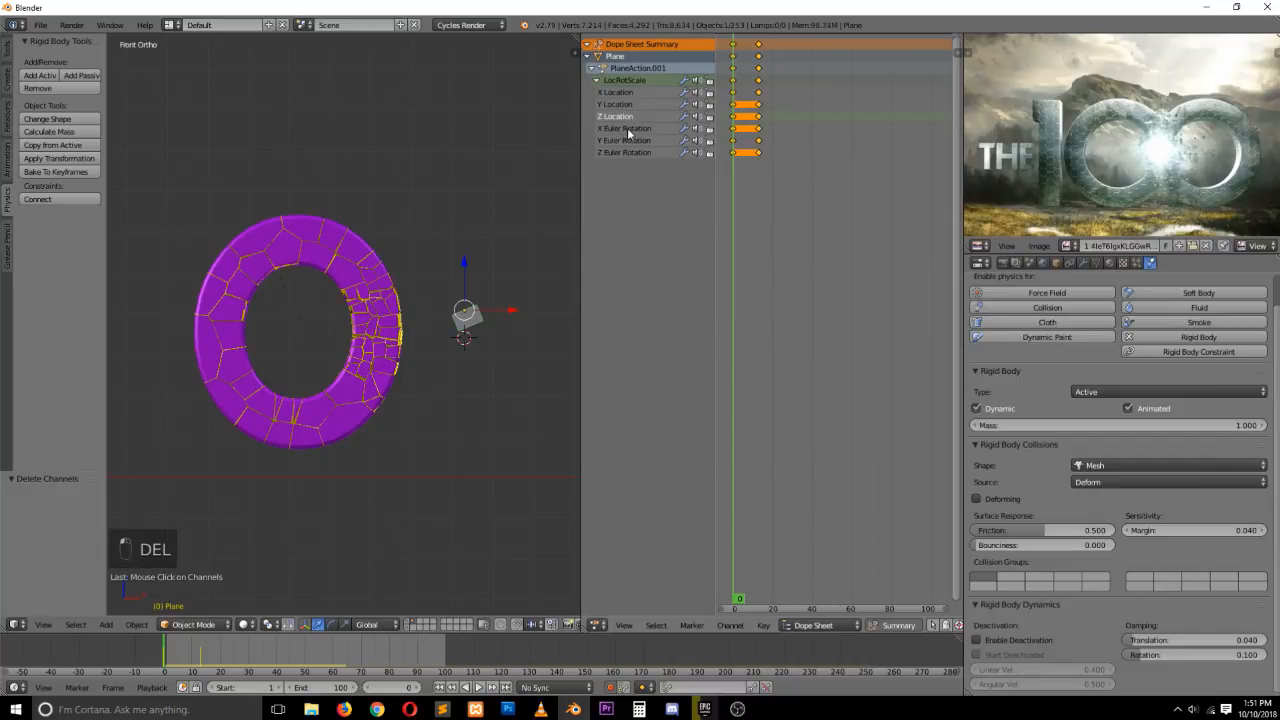
{"action": "left_click", "coordinate": [632, 153]}
{"action": "key", "text": "Delete"}
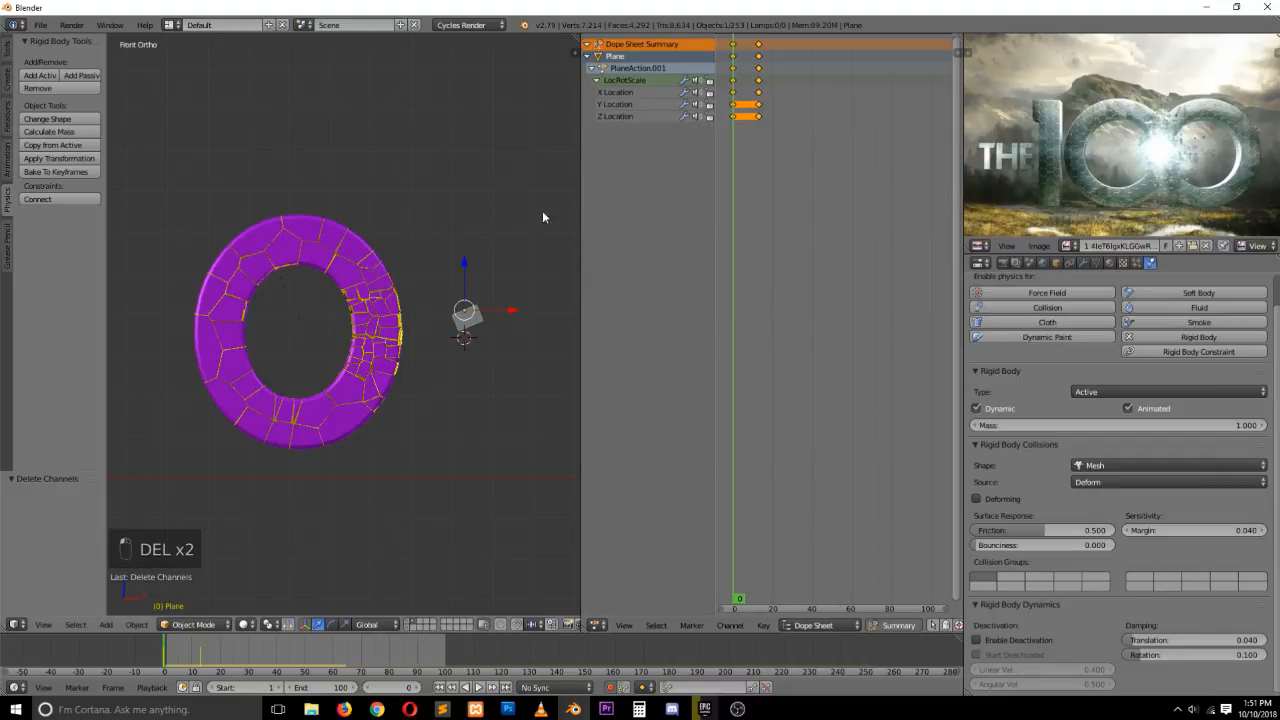
Play the simulation from perspective and front views to inspect how the box shatters the text
{"action": "key", "text": "alt+a"}
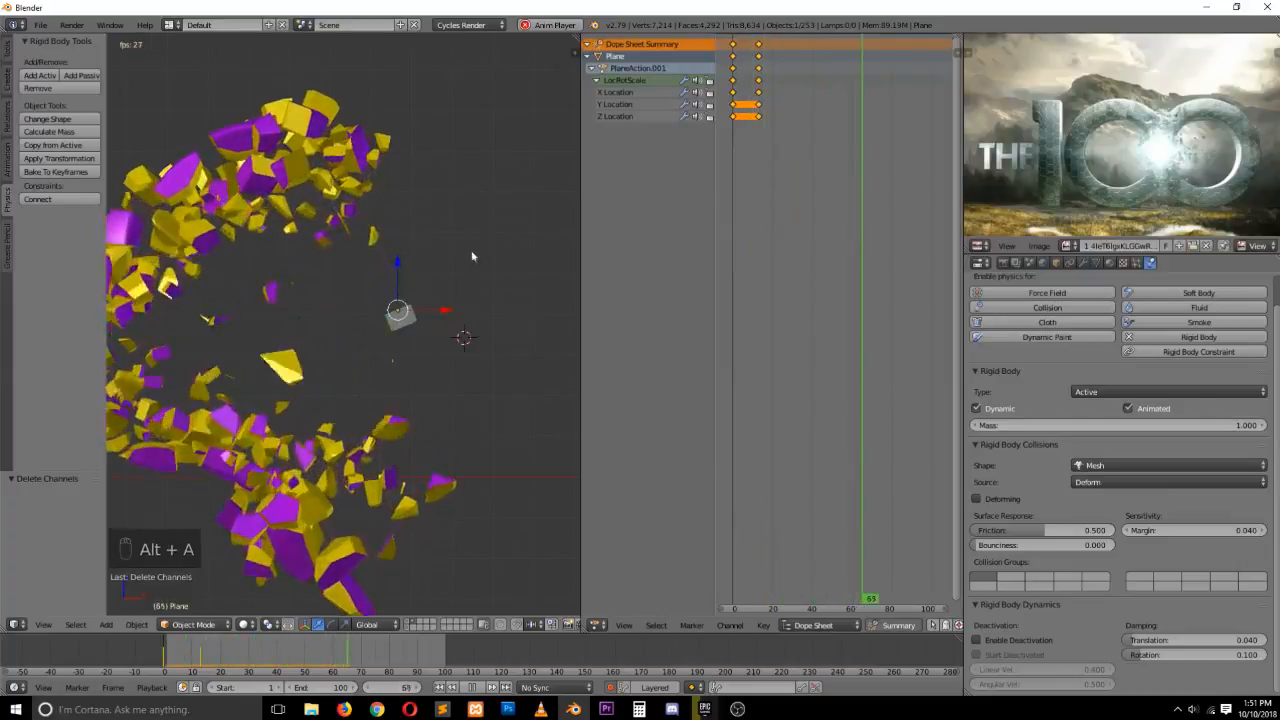
{"action": "key", "text": "grave"}
{"action": "middle_click_drag", "start_coordinate": [398, 288], "coordinate": [449, 328]}
{"action": "key", "text": "Escape"}
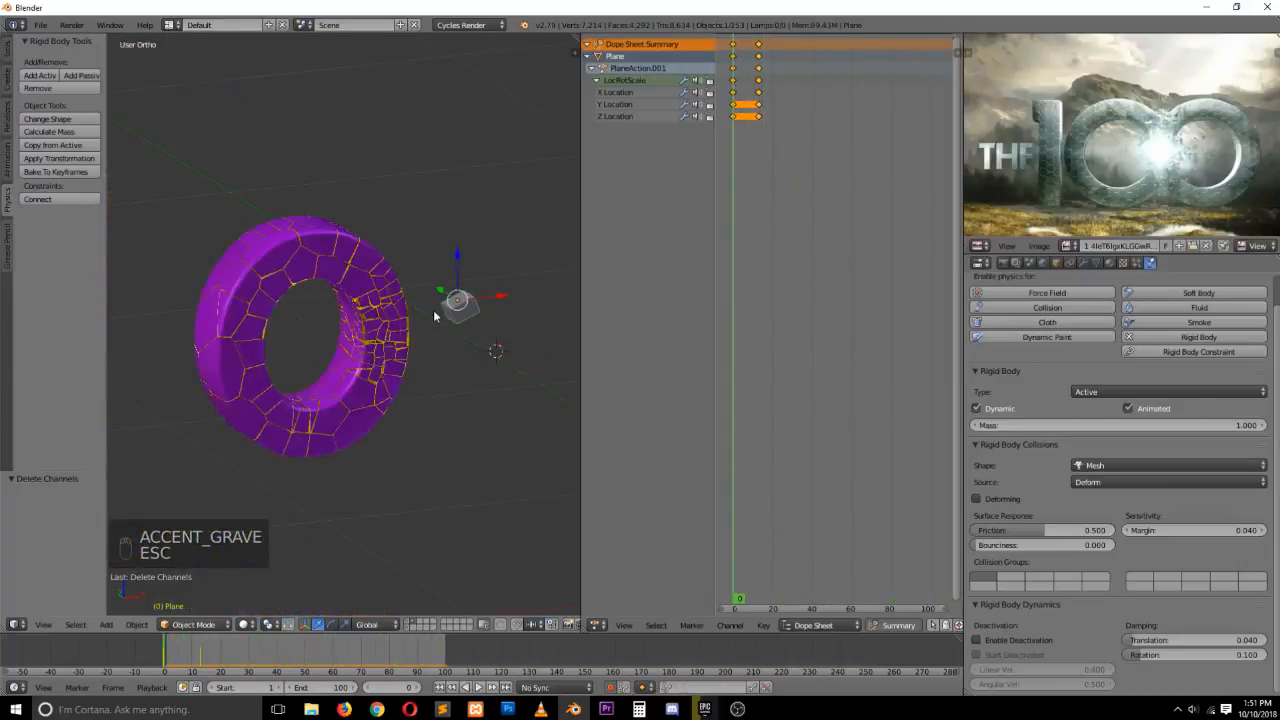
{"action": "key", "text": "alt+a"}
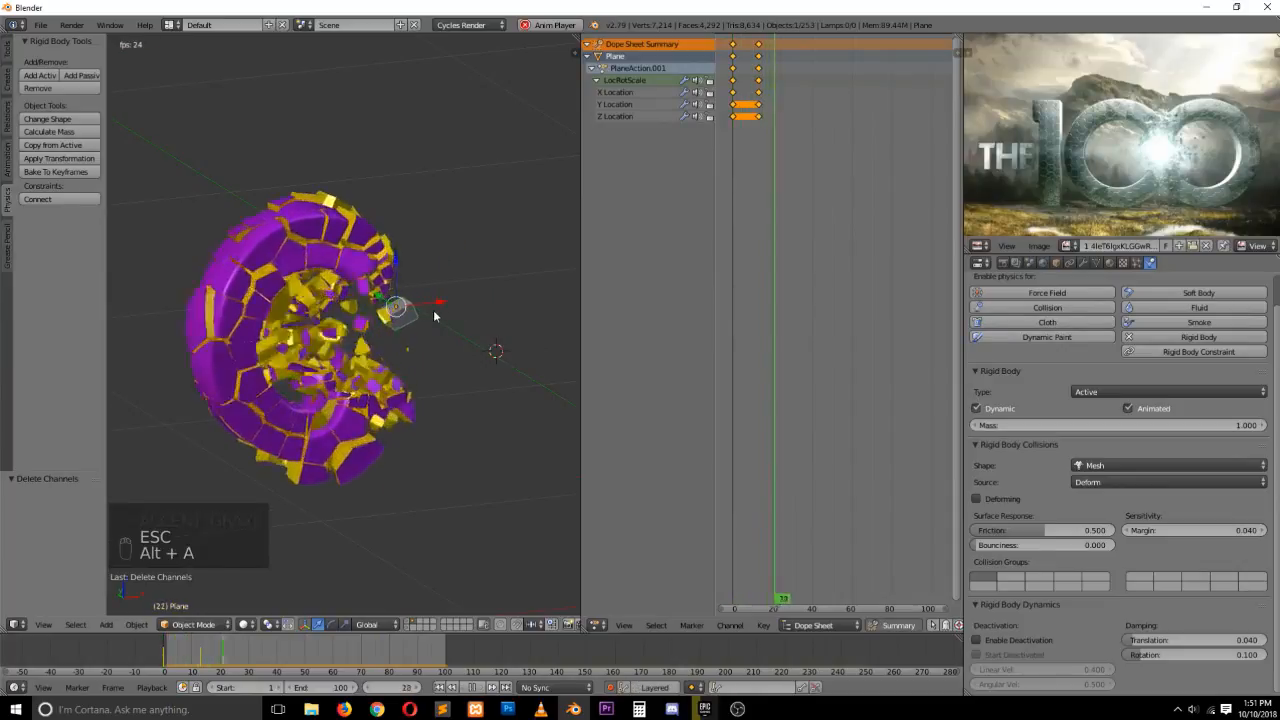
{"action": "key", "text": "Escape"}
{"action": "key", "text": "KP_1"}
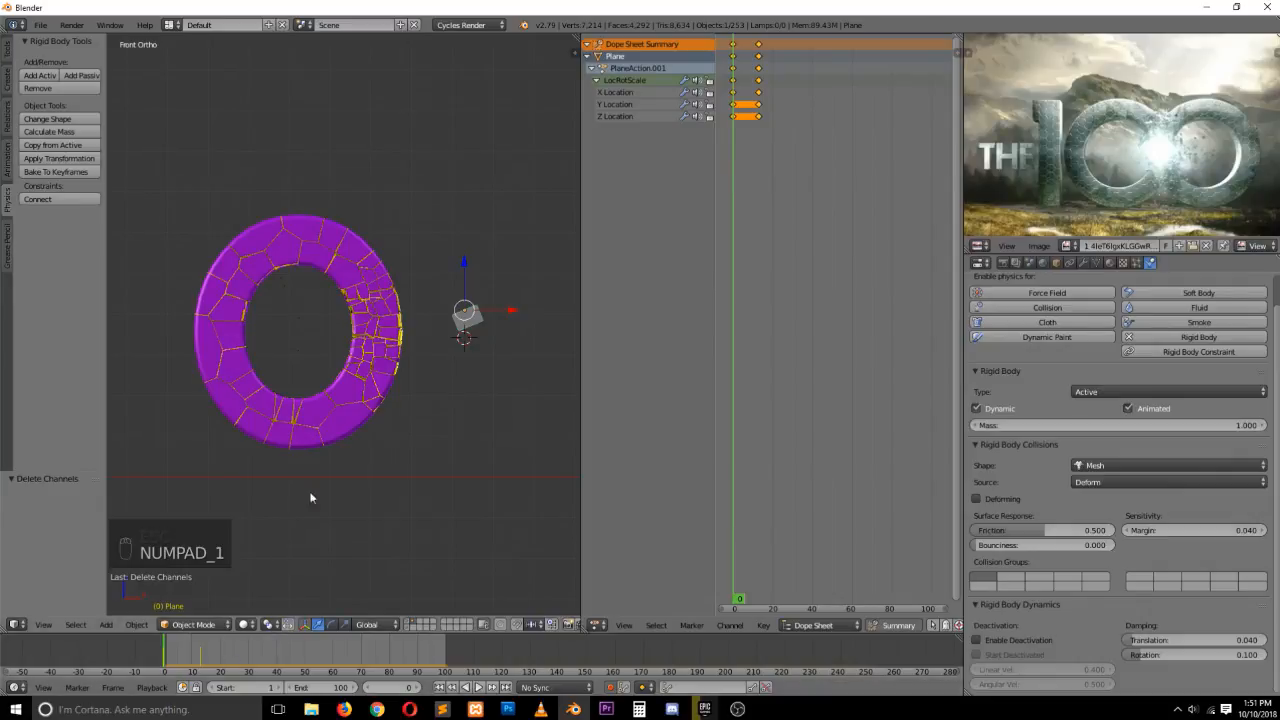
{"action": "key", "text": "alt+a"}
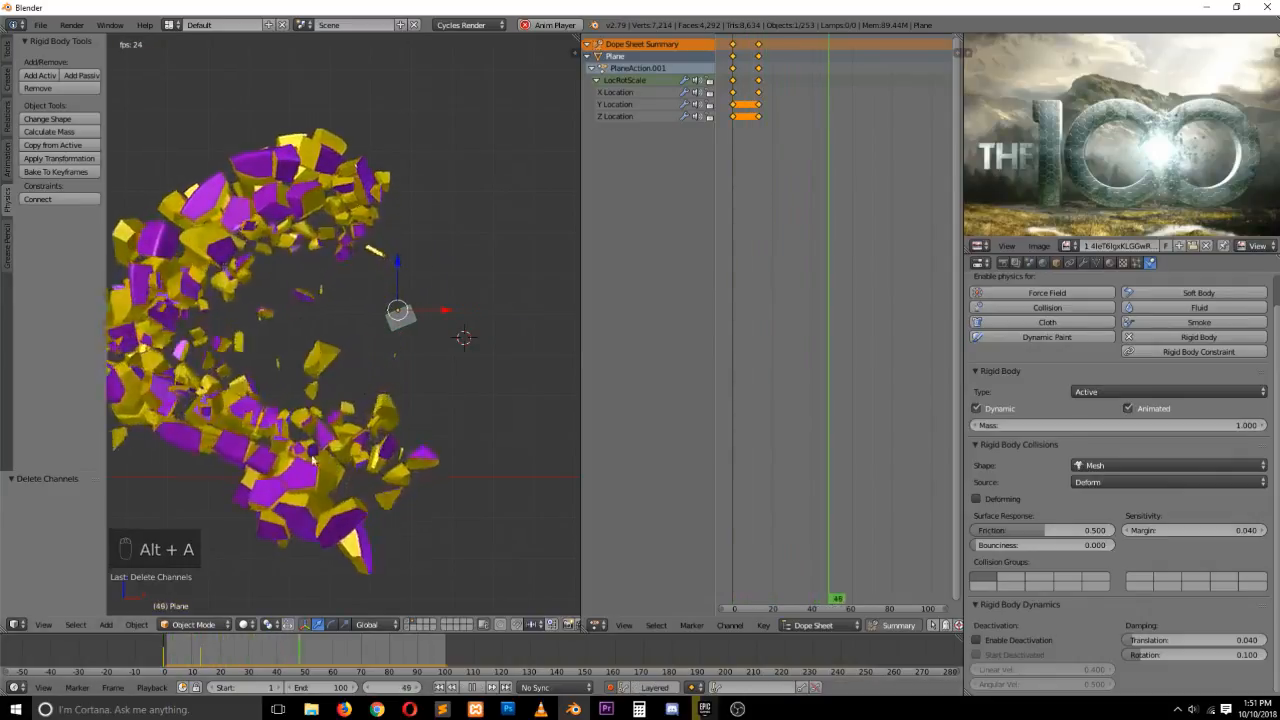
{"action": "key", "text": "Escape"}
{"action": "left_click_drag", "start_coordinate": [195, 655], "coordinate": [220, 655]}
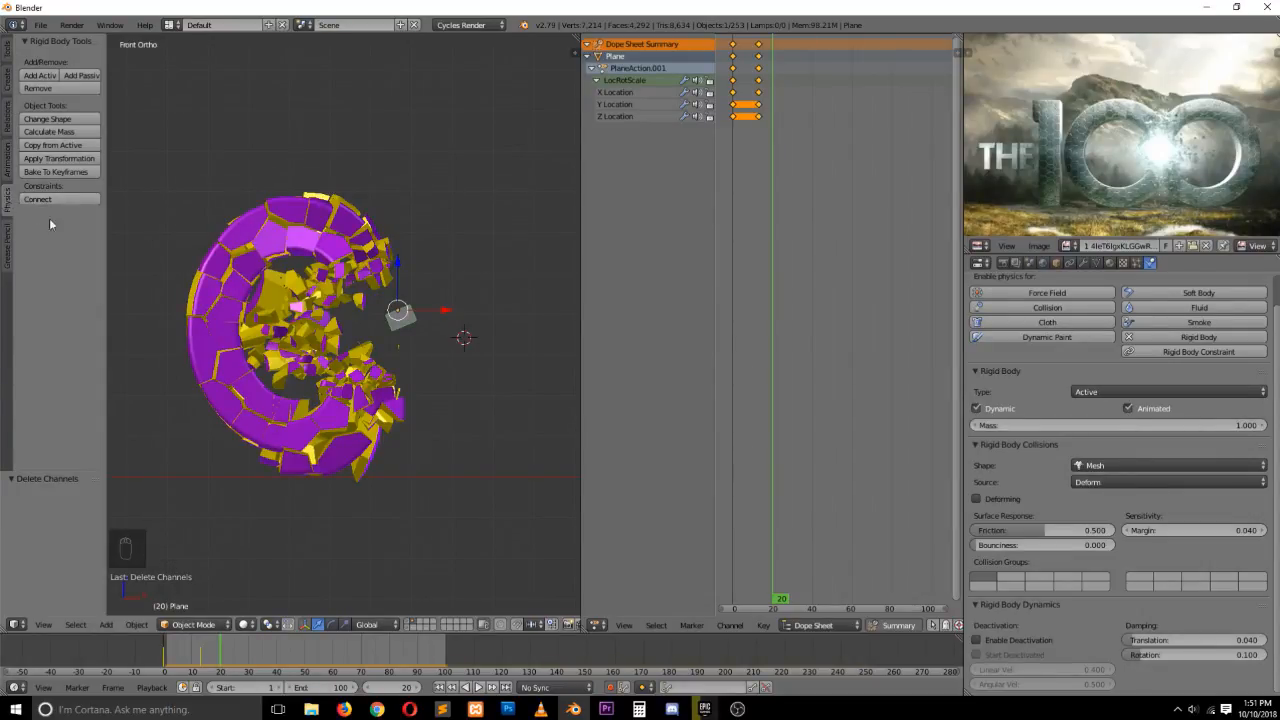
Box-select all the fractured pieces and bake the rigid body simulation to keyframes
{"action": "key", "text": "a"}
{"action": "left_click", "coordinate": [299, 173]}
{"action": "key", "text": "a"}
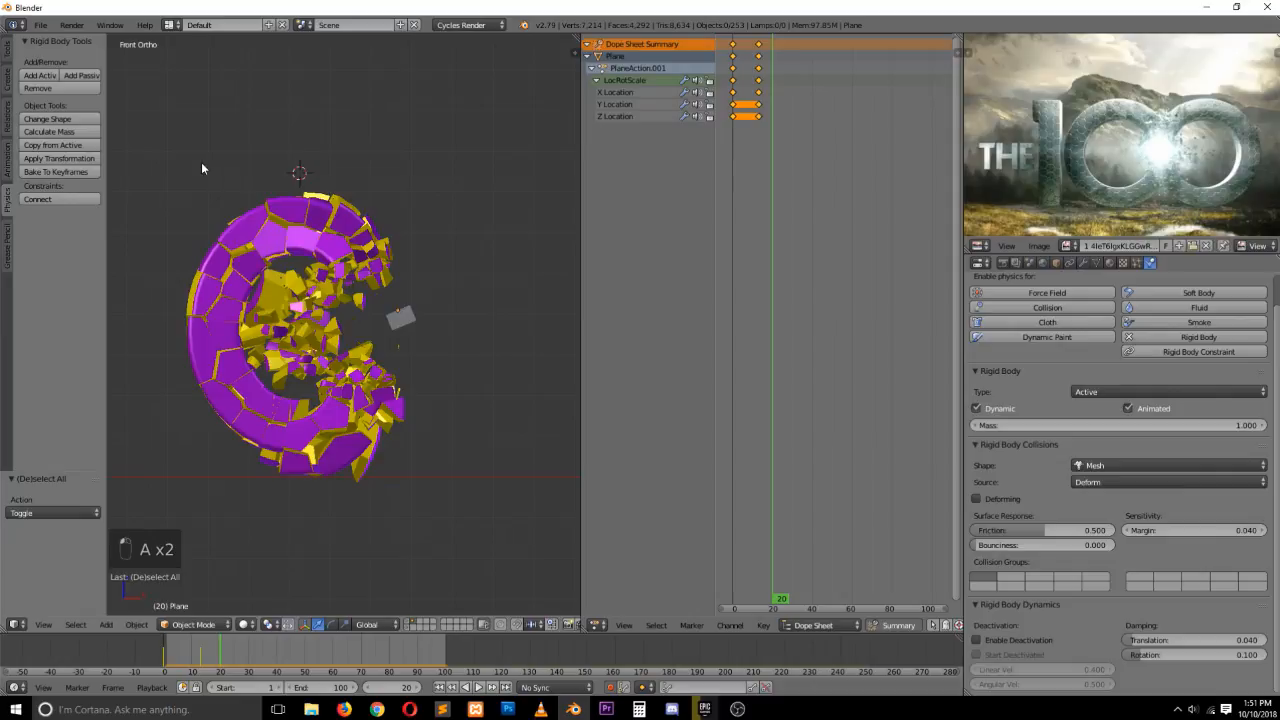
{"action": "key", "text": "b"}
{"action": "left_click_drag", "start_coordinate": [183, 134], "coordinate": [431, 497]}
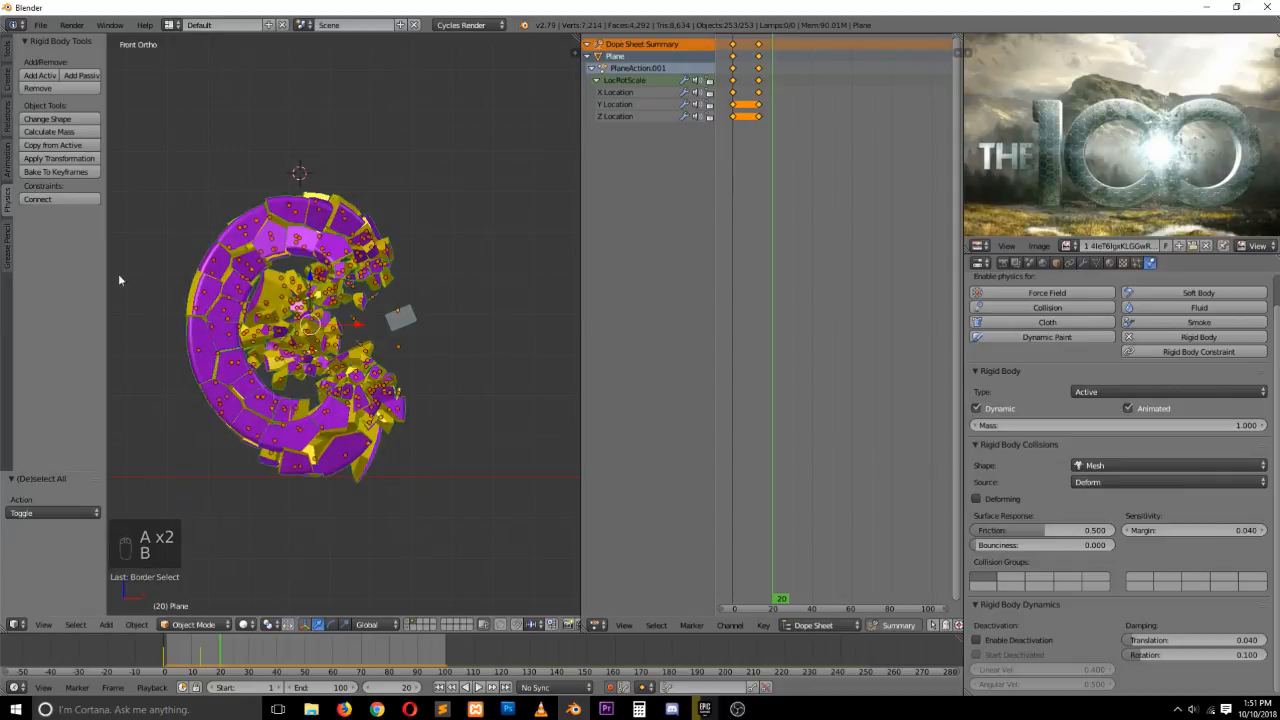
{"action": "left_click", "coordinate": [60, 171]}
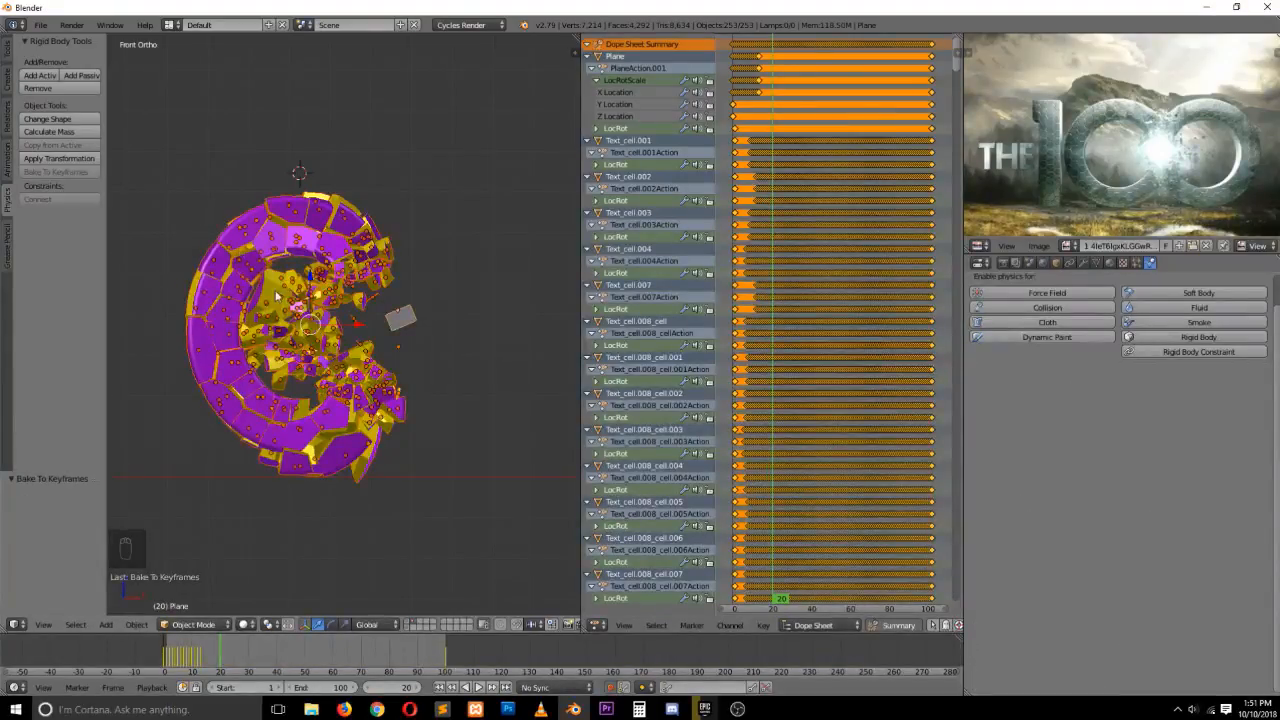
Select a single fractured piece and switch the dope sheet area to a Timeline editor
{"action": "right_click", "coordinate": [215, 279]}
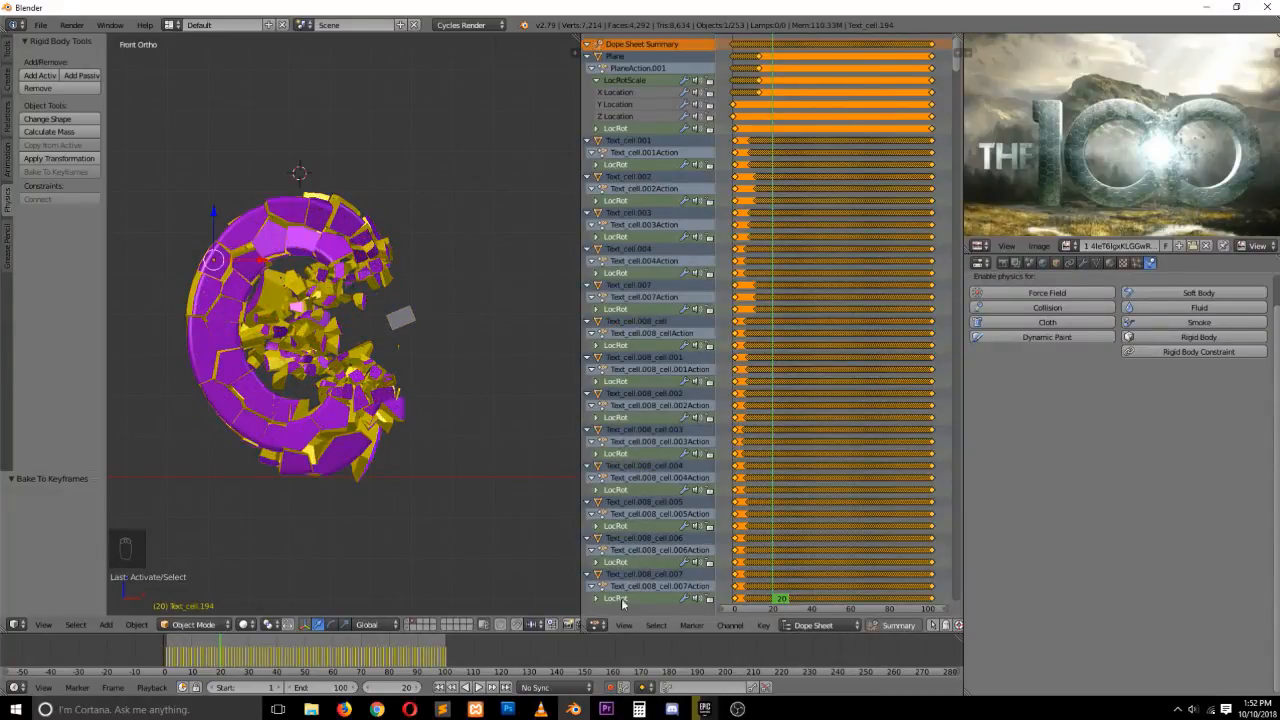
{"action": "left_click", "coordinate": [604, 625]}
{"action": "left_click", "coordinate": [620, 597]}
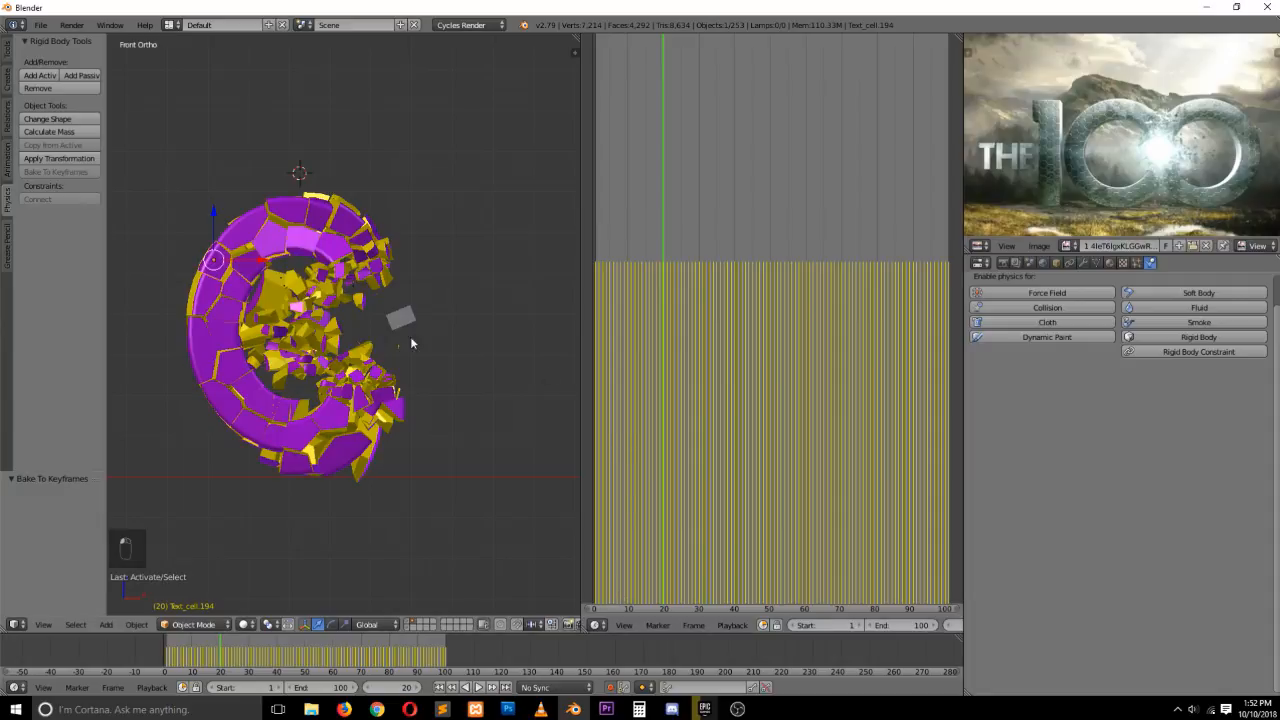
Replay the baked animation and rewind to frame 0
{"action": "key", "text": "alt+a"}
{"action": "key", "text": "Escape"}
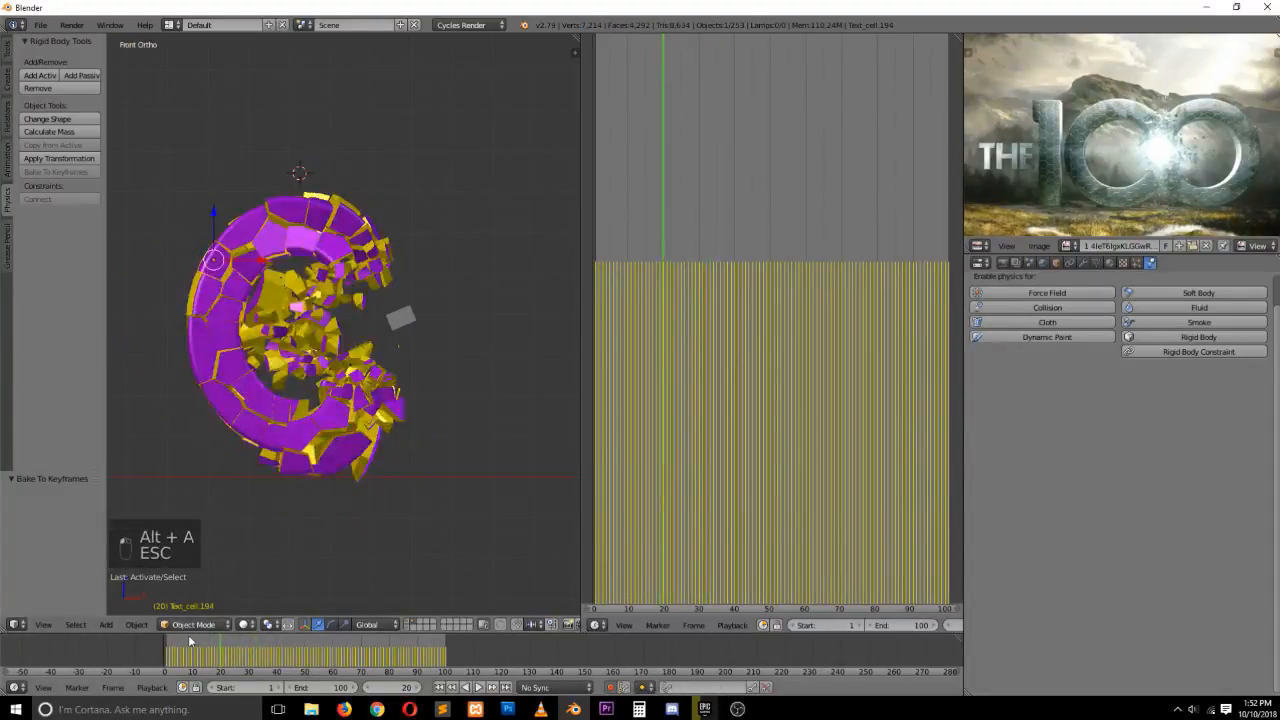
{"action": "left_click", "coordinate": [200, 652]}
{"action": "left_click_drag", "start_coordinate": [200, 652], "coordinate": [165, 650]}
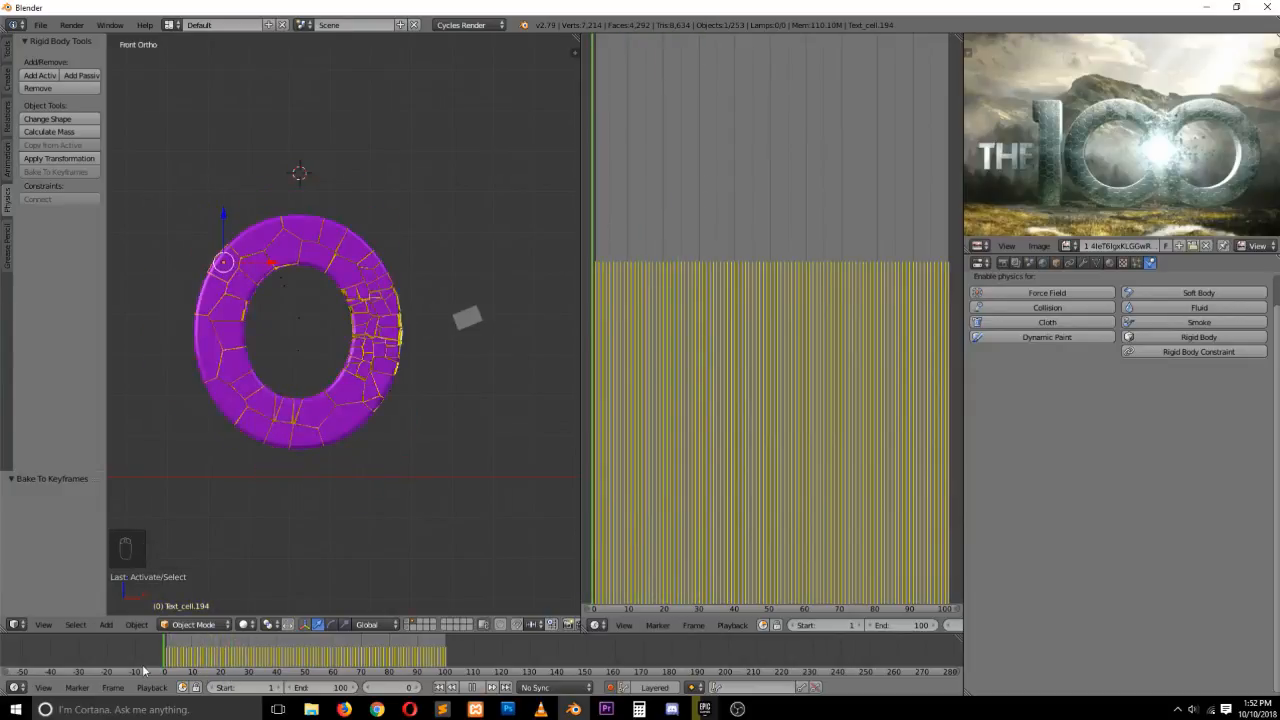
Turn the timeline area into a second 3D View editor
{"action": "left_click", "coordinate": [595, 625]}
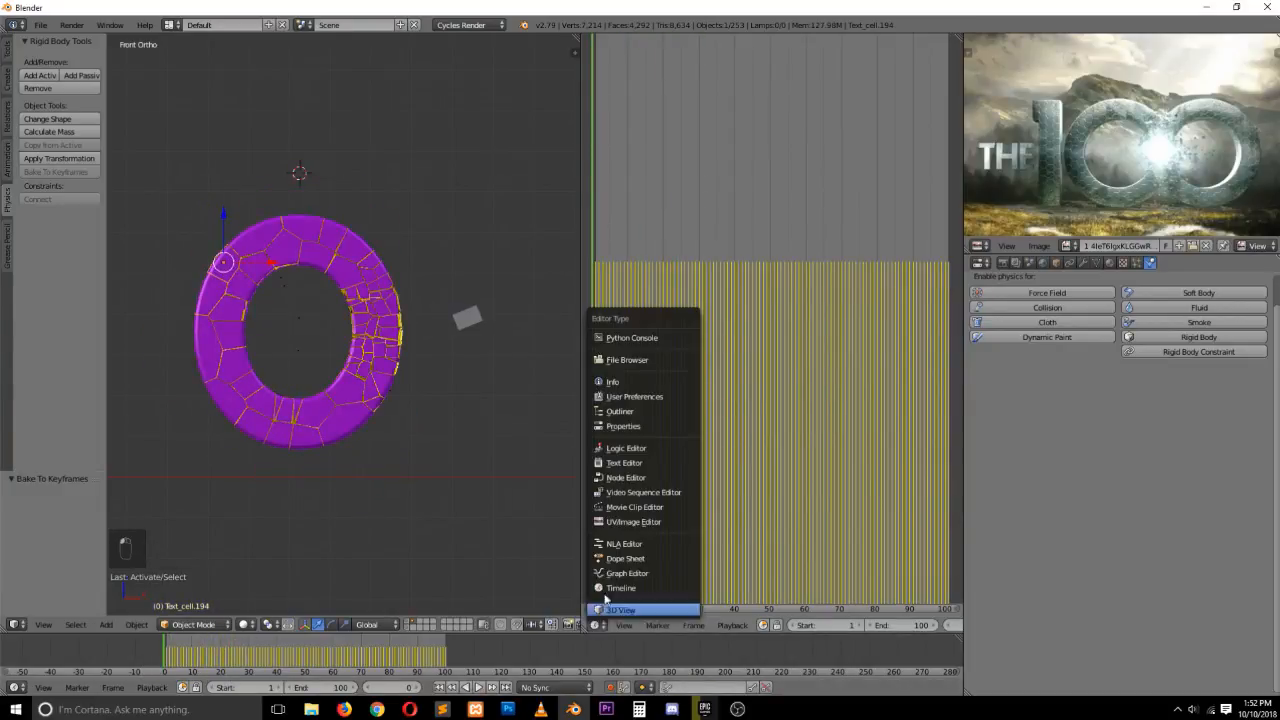
{"action": "left_click", "coordinate": [628, 522]}
{"action": "left_click", "coordinate": [600, 625]}
{"action": "left_click", "coordinate": [620, 609]}
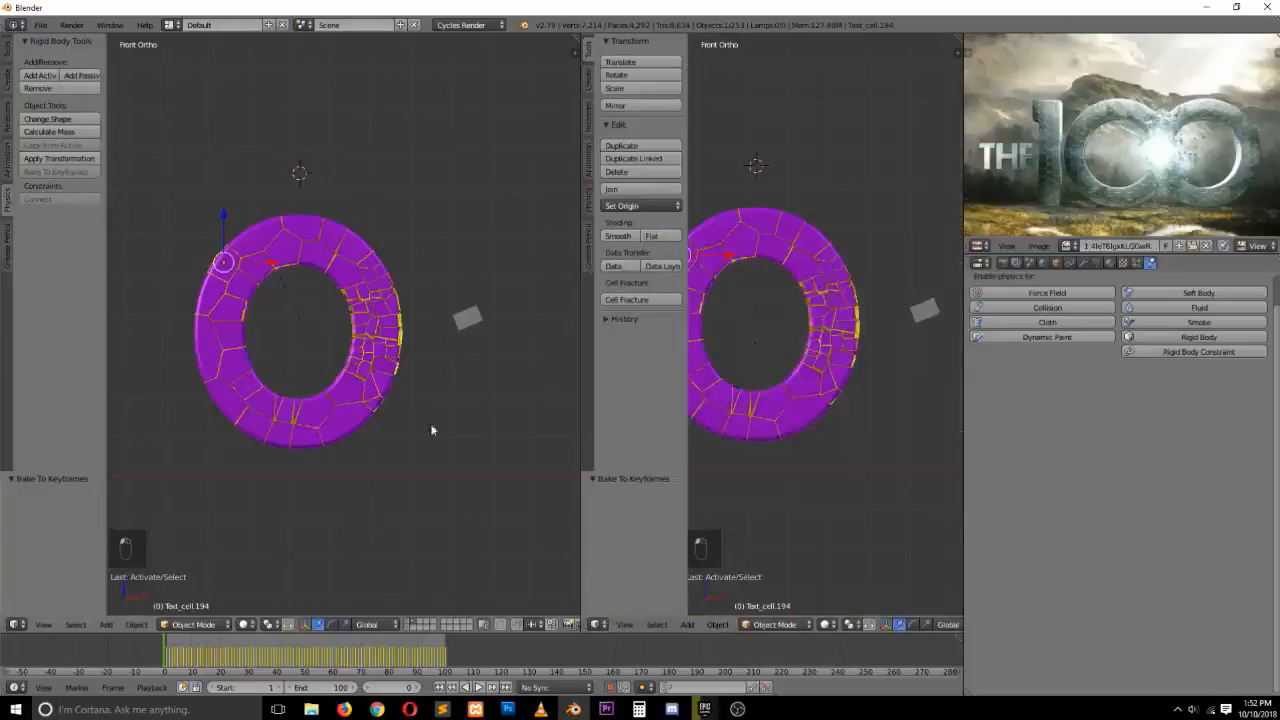
Set the first viewport's shading to Texture, deselect everything, and scrub the baked animation
{"action": "left_click", "coordinate": [243, 624]}
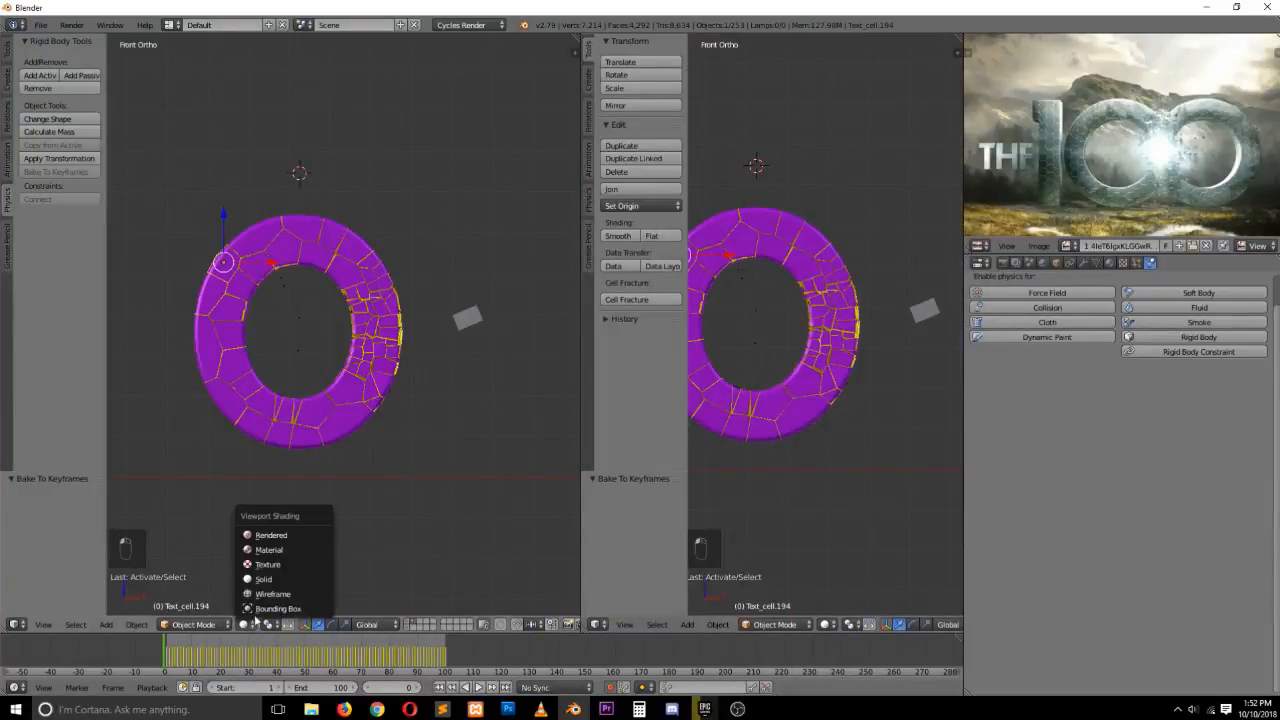
{"action": "left_click", "coordinate": [268, 565]}
{"action": "key", "text": "a"}
{"action": "key", "text": "alt+a"}
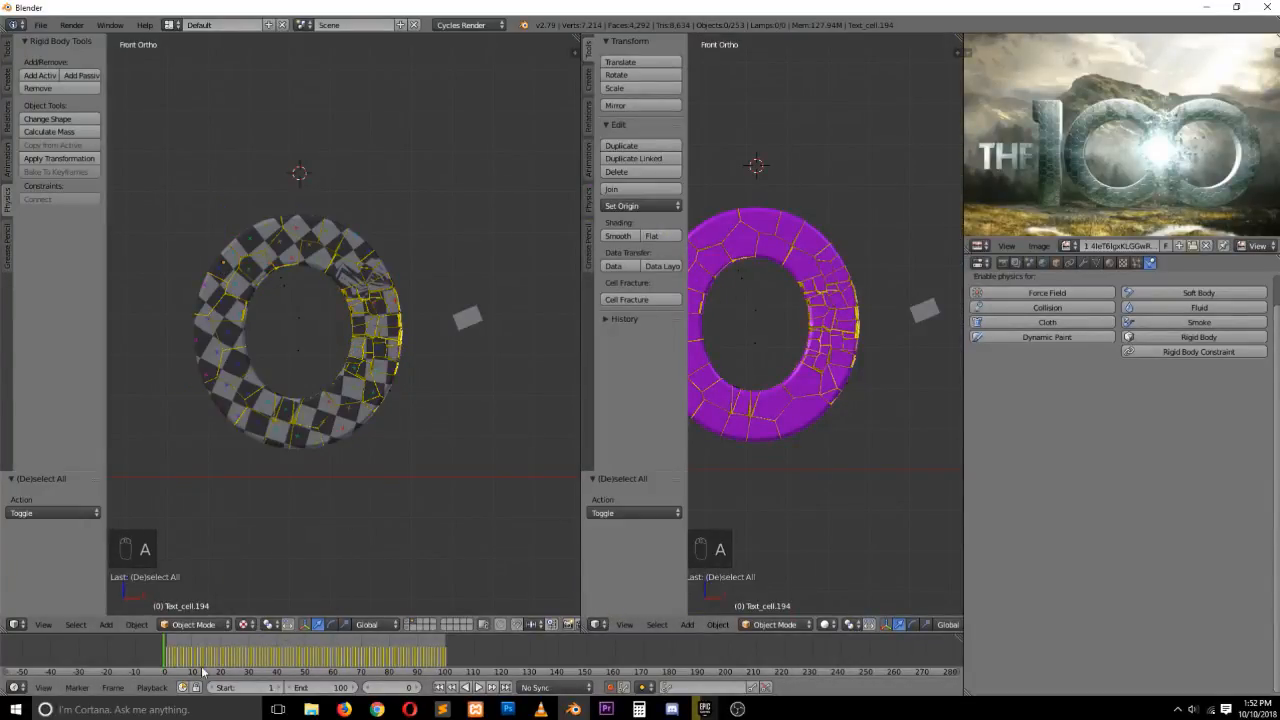
{"action": "left_click_drag", "start_coordinate": [225, 655], "coordinate": [188, 650]}
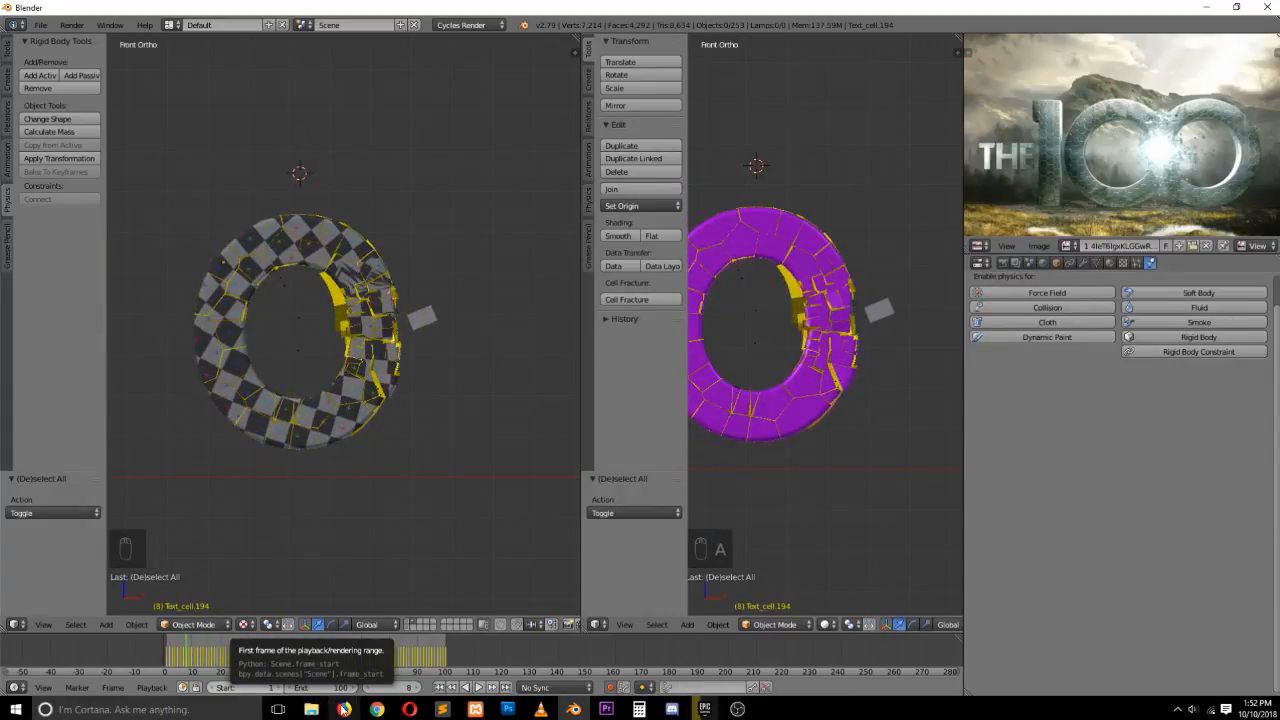
Switch to Firefox and open texturehaven.com in a new tab
{"action": "left_click", "coordinate": [344, 709]}
{"action": "key", "text": "ctrl+t"}
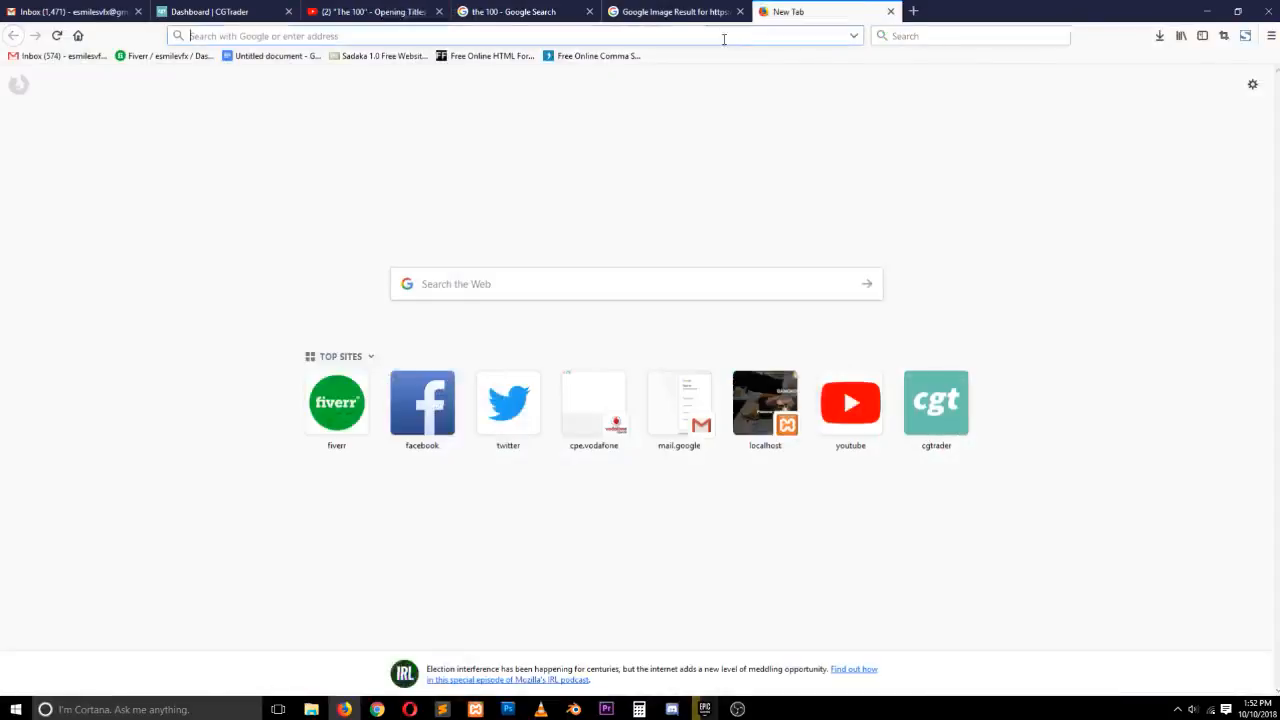
{"action": "type", "text": "texturehaven.com/"}
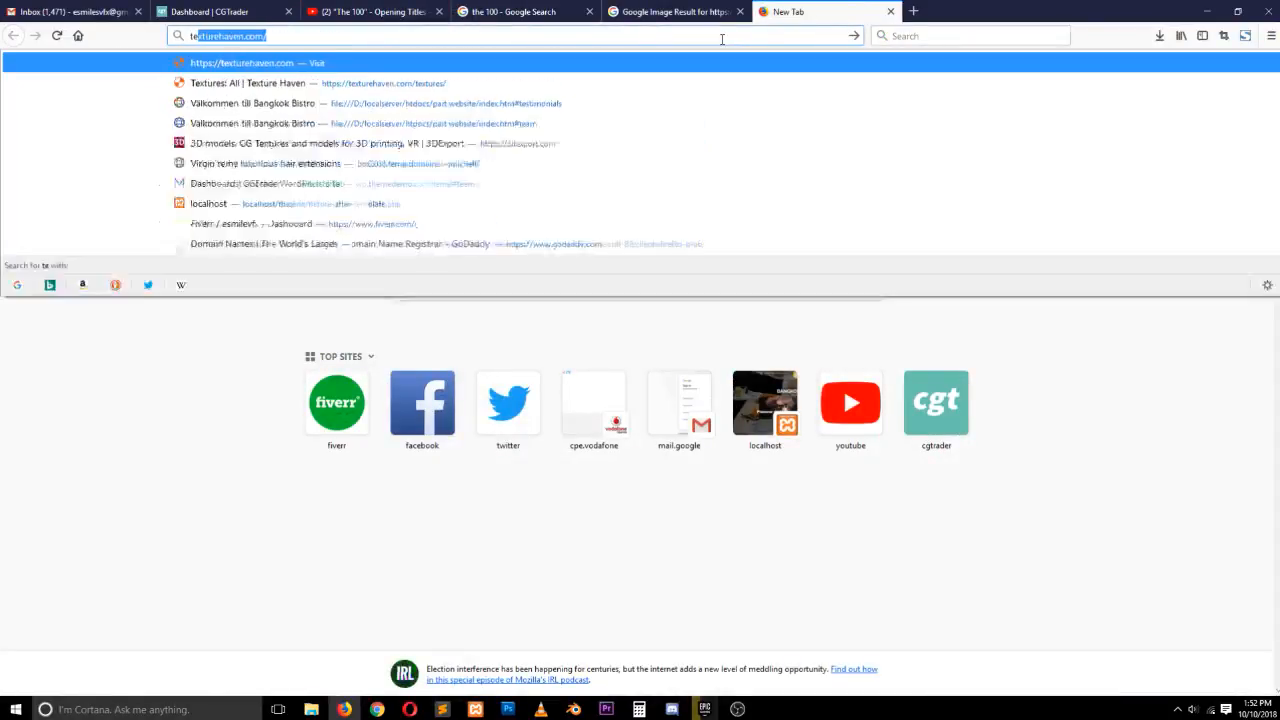
{"action": "key", "text": "Return"}
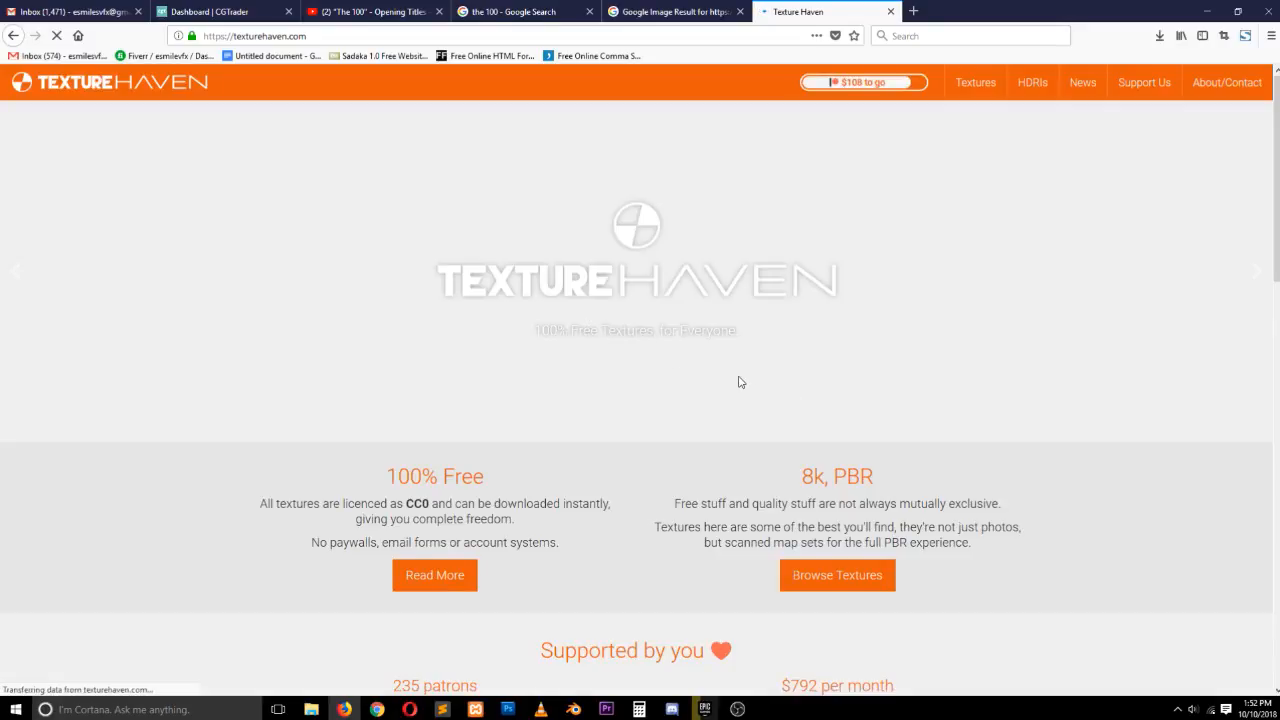
Browse the Texture Haven texture library and open the floor_tiles_08 texture page
{"action": "scroll", "coordinate": [824, 397], "scroll_direction": "down", "scroll_amount": 5}
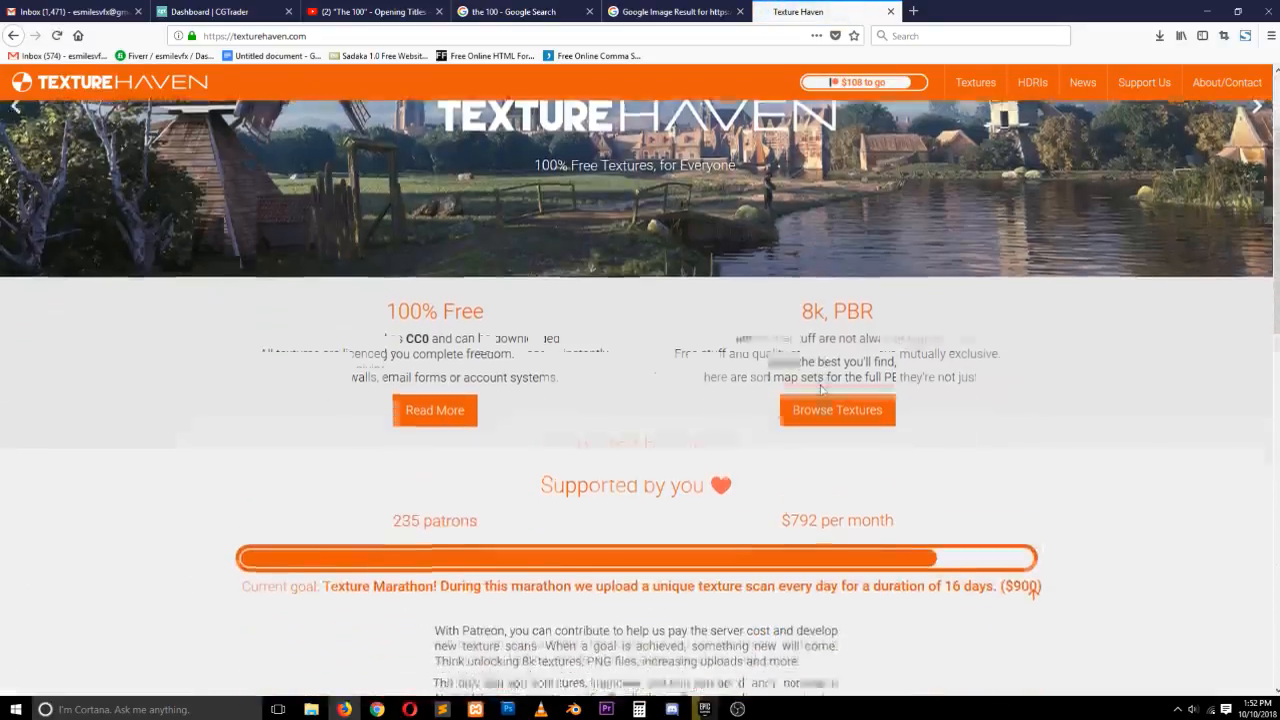
{"action": "left_click", "coordinate": [853, 314]}
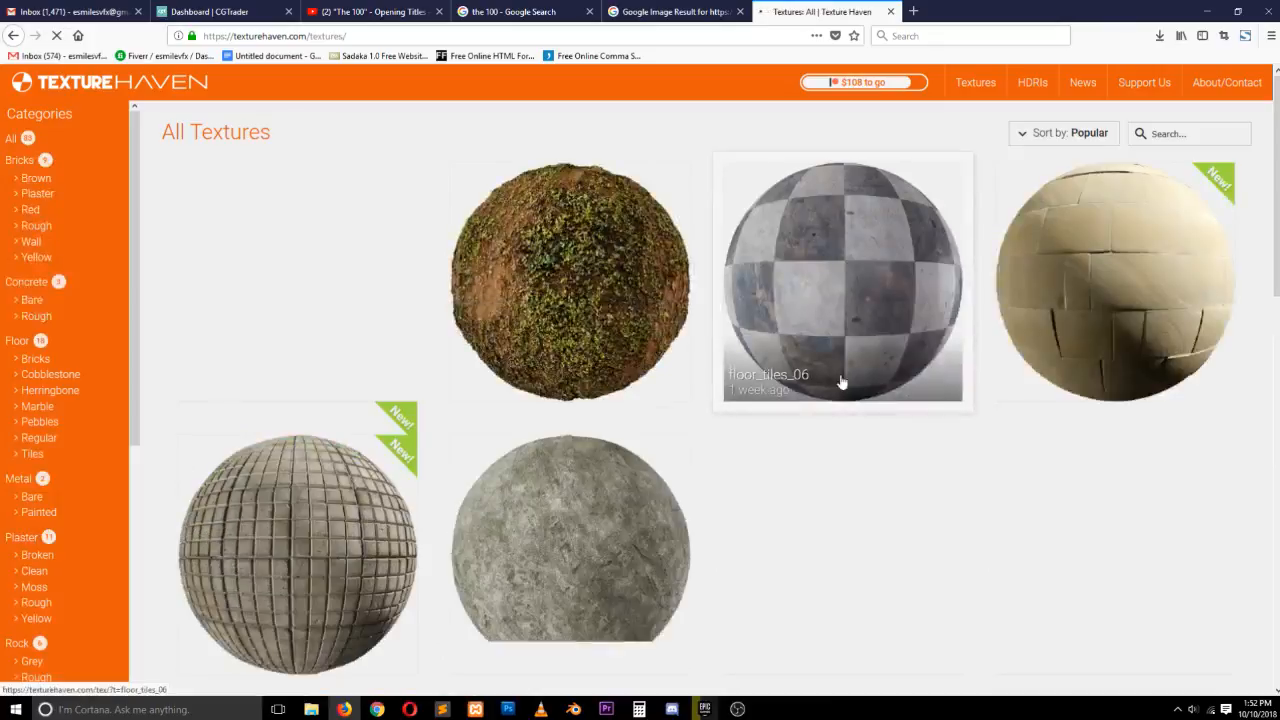
{"action": "scroll", "coordinate": [662, 355], "scroll_direction": "down", "scroll_amount": 3}
{"action": "scroll", "coordinate": [568, 402], "scroll_direction": "down", "scroll_amount": 5}
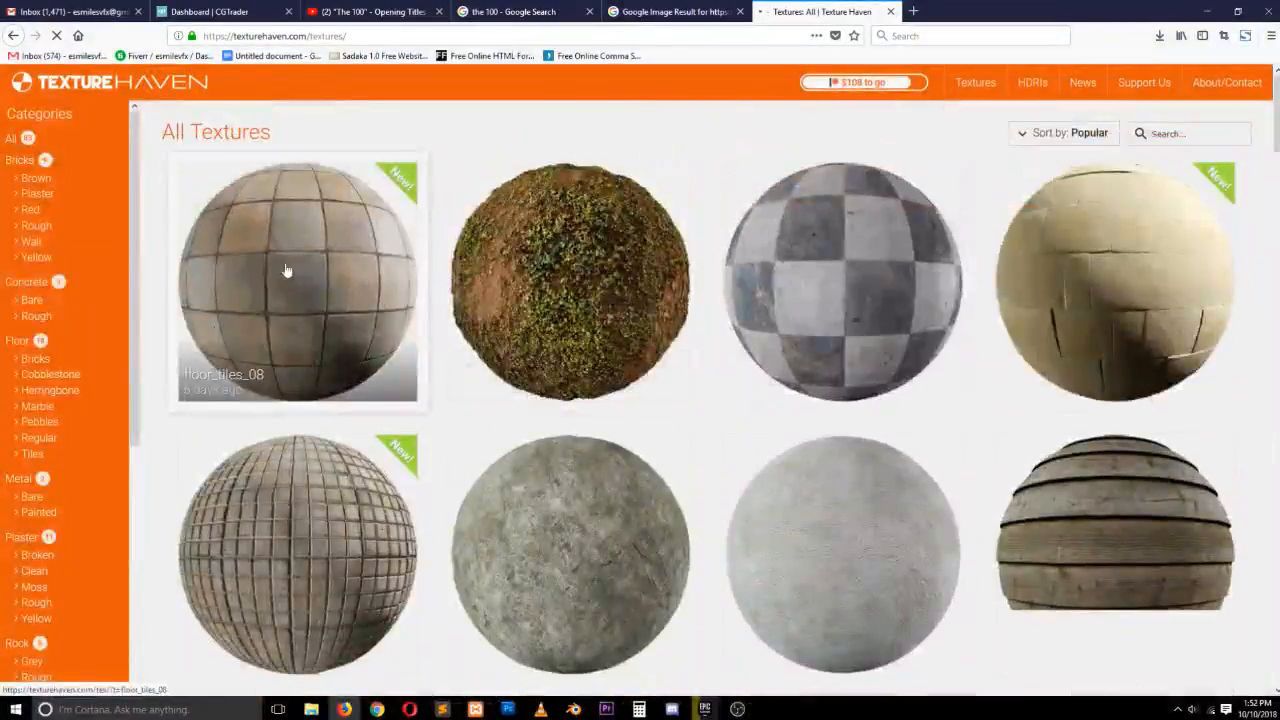
{"action": "scroll", "coordinate": [640, 350], "scroll_direction": "down", "scroll_amount": 5}
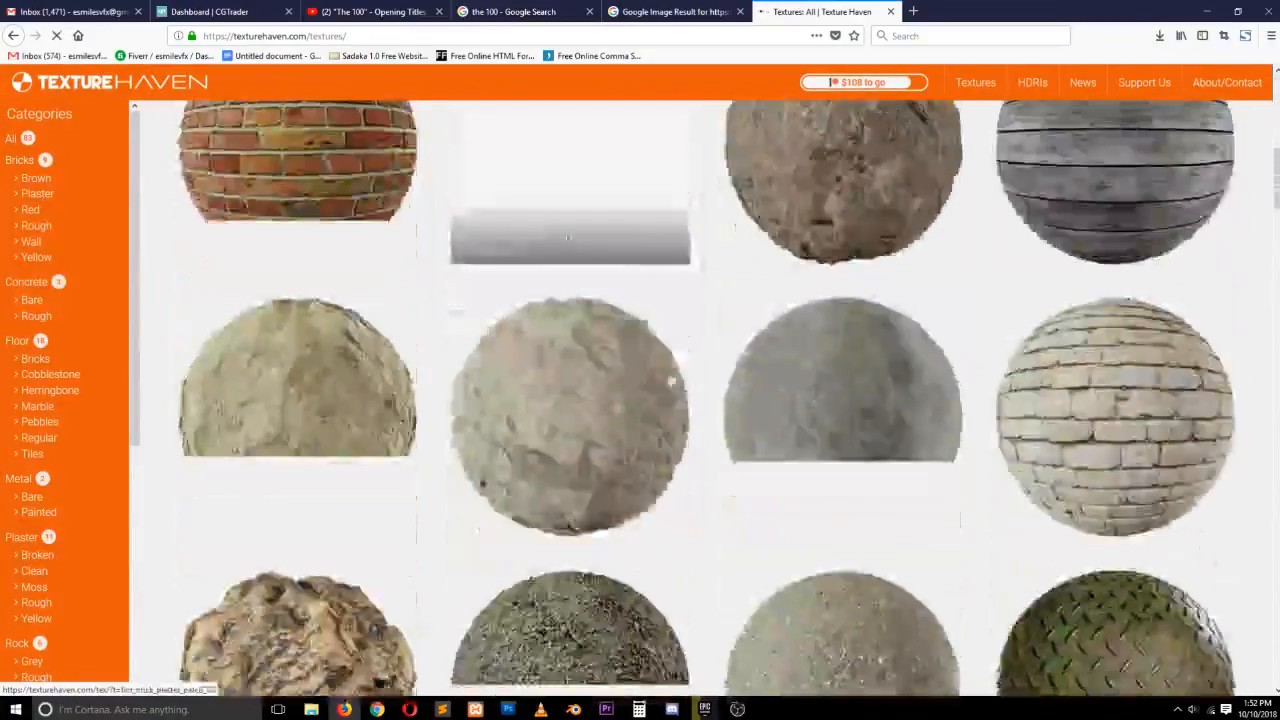
{"action": "left_click", "coordinate": [671, 375]}
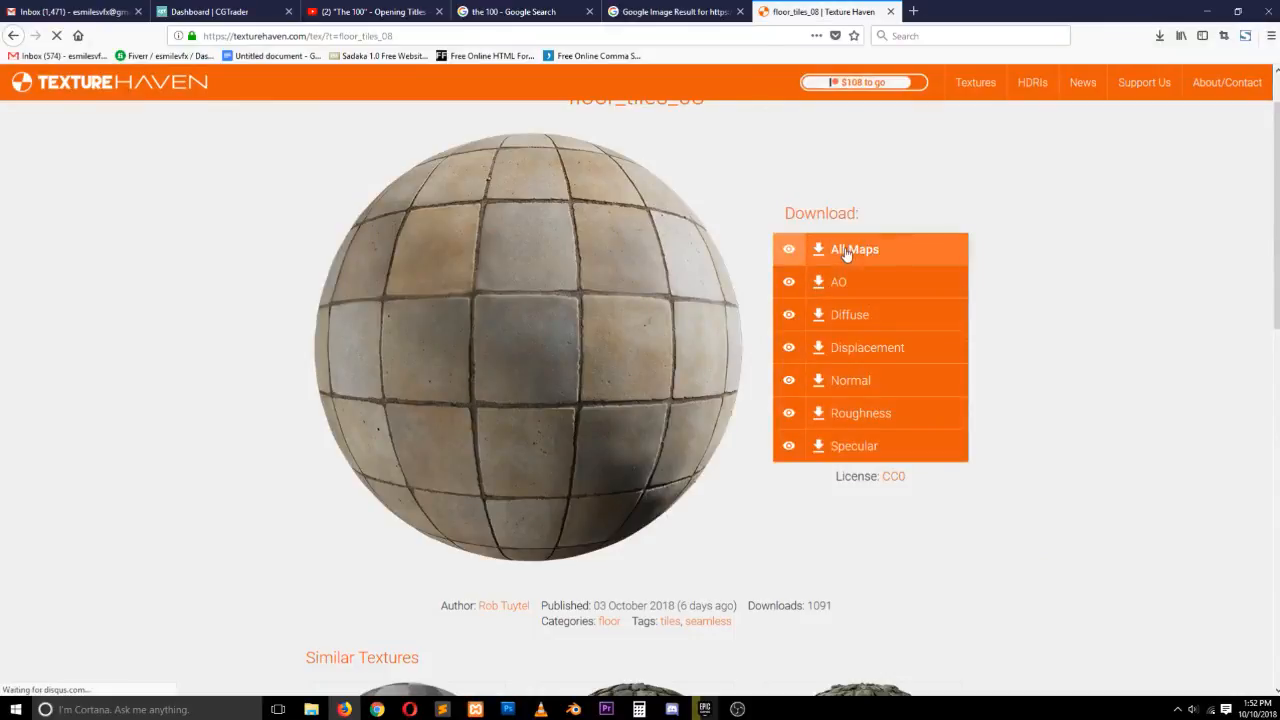
Download all floor_tiles_08 maps as a 1k JPG zip and show it in the Downloads folder
{"action": "left_click", "coordinate": [845, 251]}
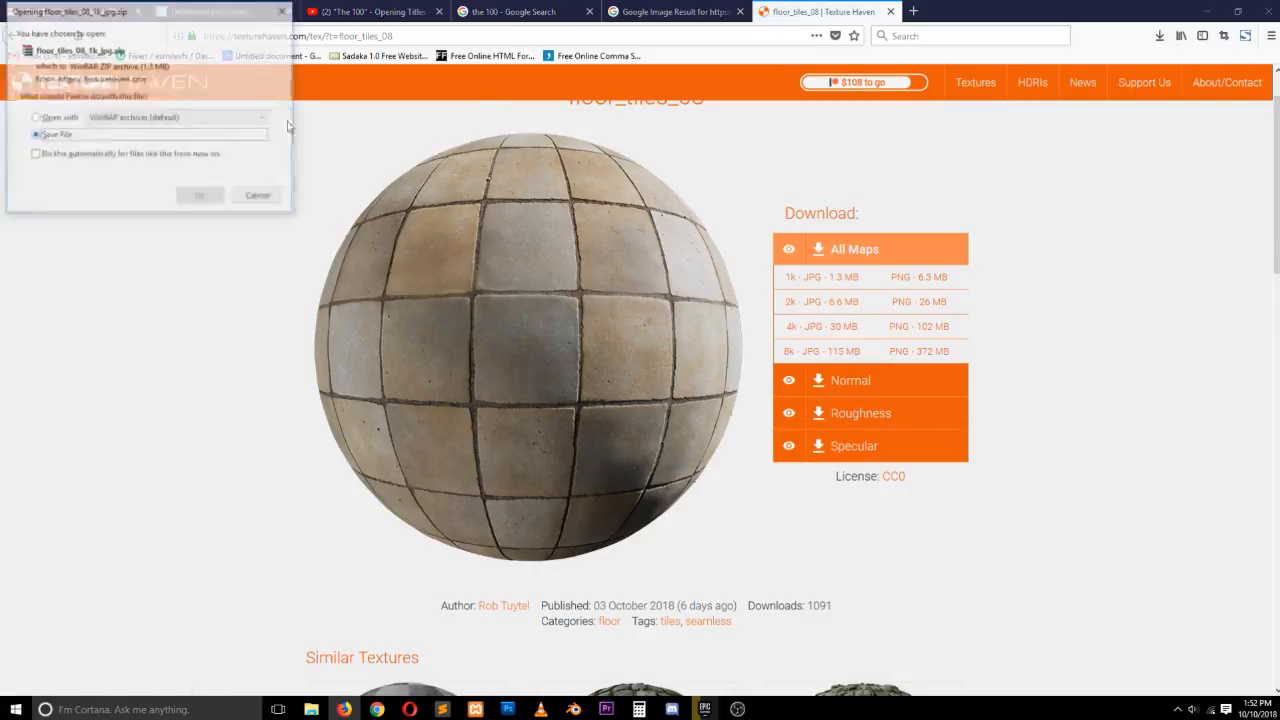
{"action": "left_click", "coordinate": [209, 196]}
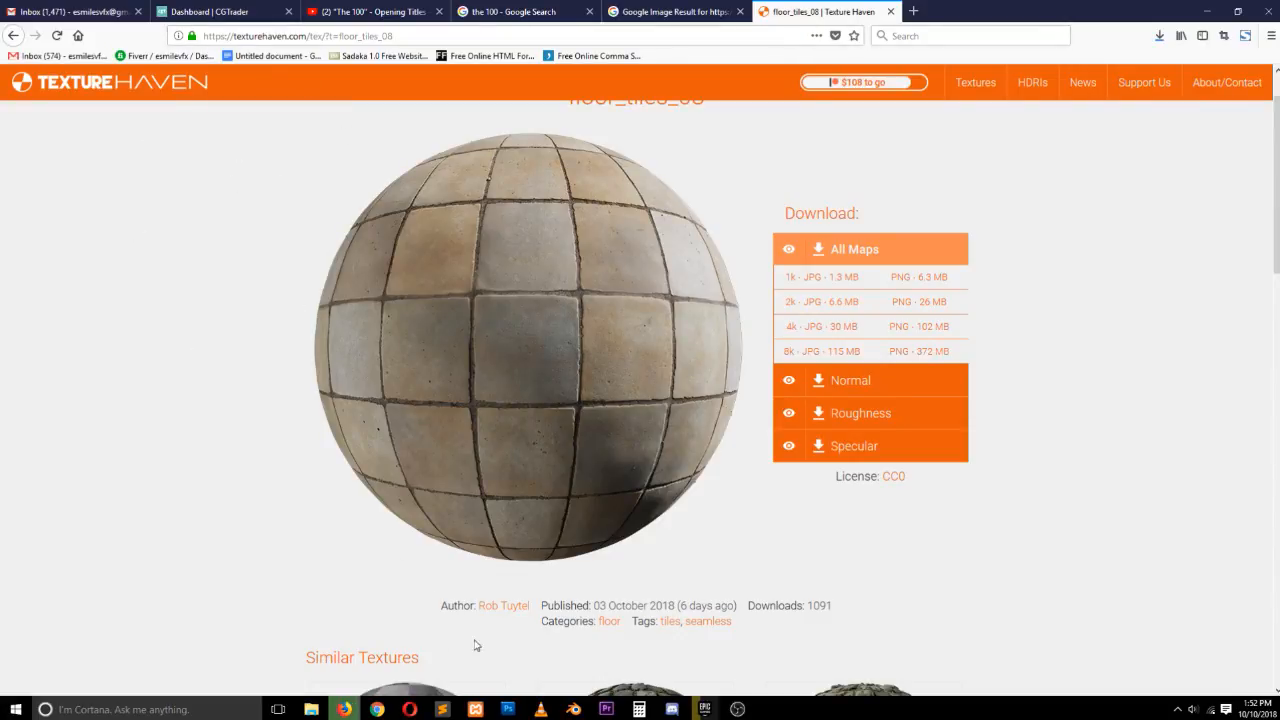
{"action": "left_click", "coordinate": [1161, 37]}
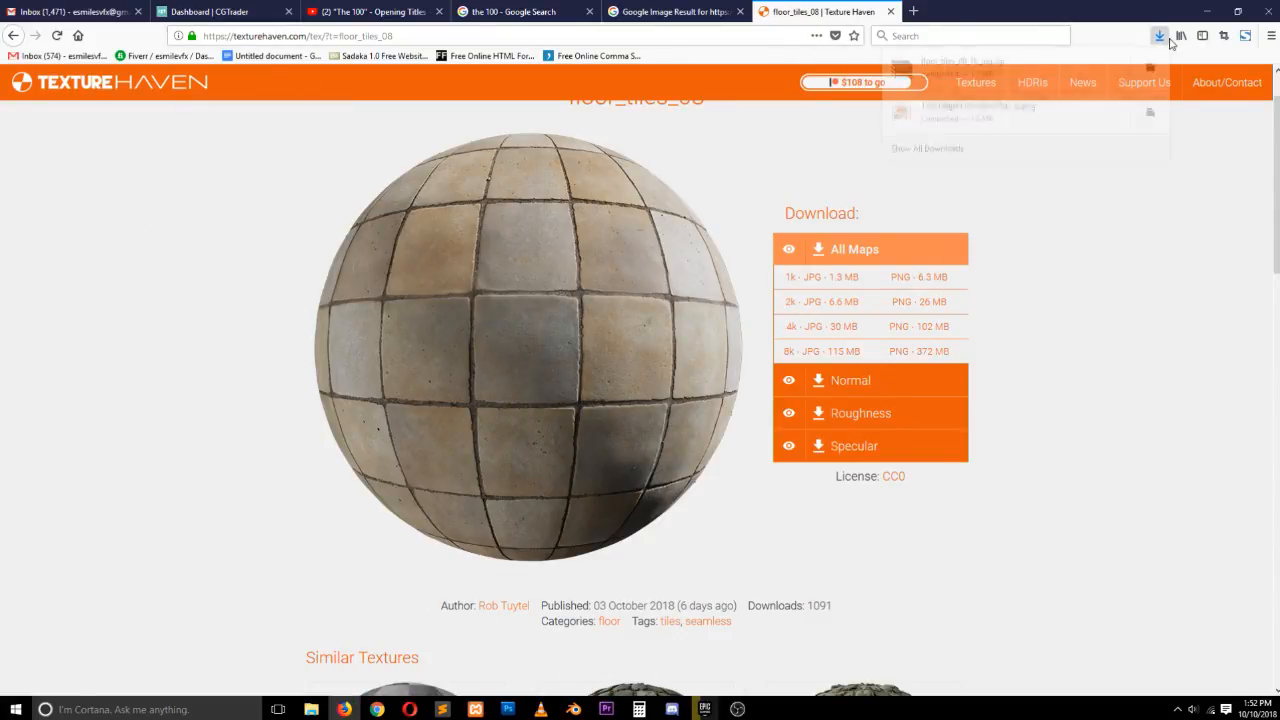
{"action": "left_click", "coordinate": [1152, 71]}
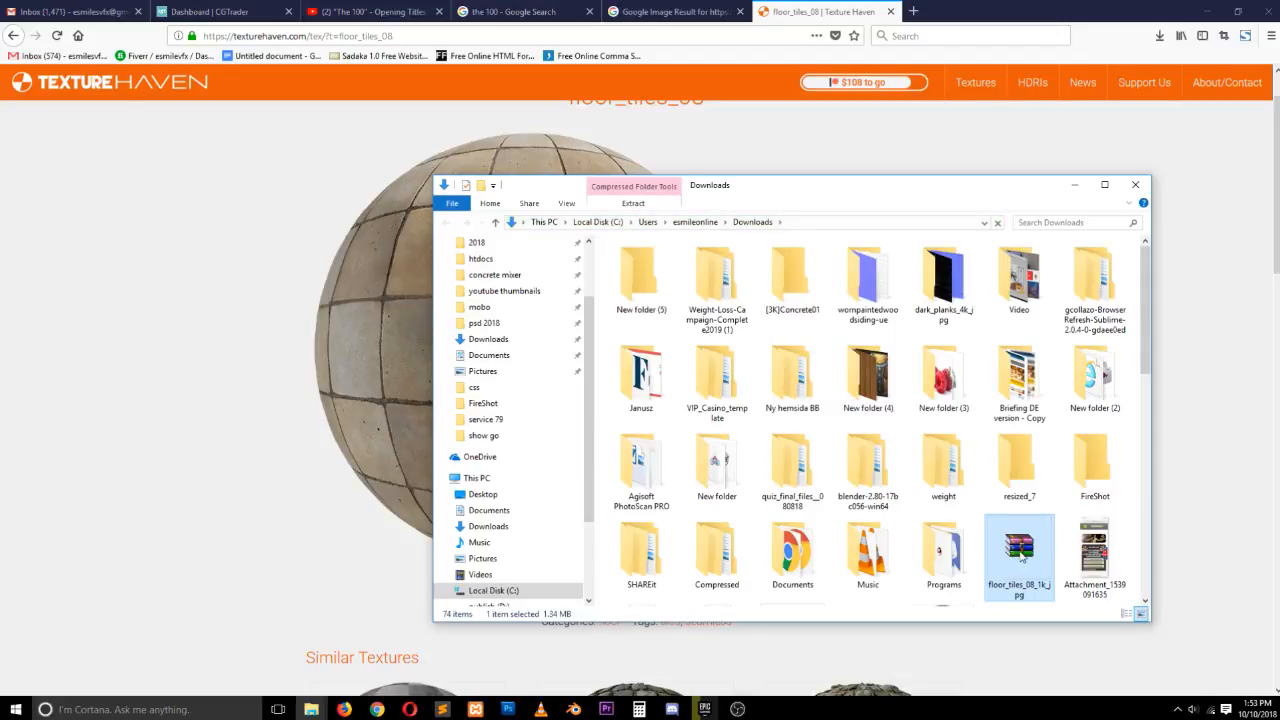
Copy the floor_tiles_08_1k_jpg archive and switch back to Blender
{"action": "right_click", "coordinate": [1020, 552]}
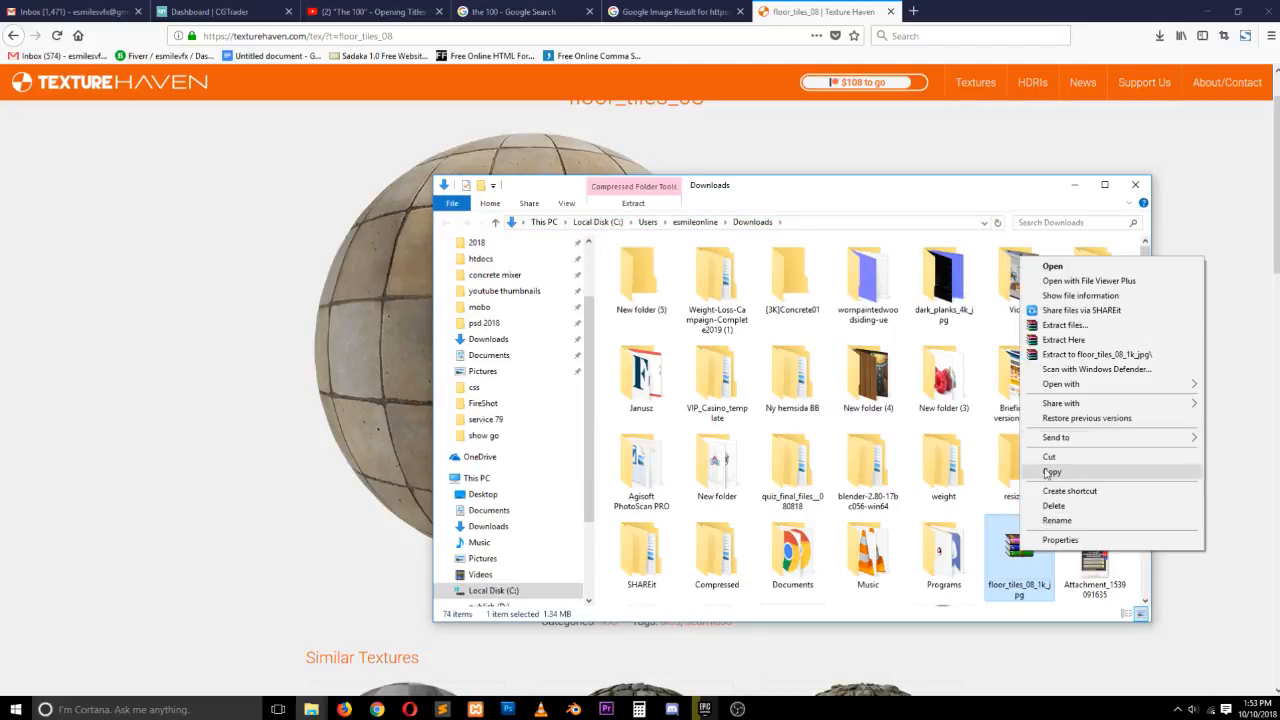
{"action": "left_click", "coordinate": [1050, 473]}
{"action": "scroll", "coordinate": [480, 337], "scroll_direction": "up", "scroll_amount": 1}
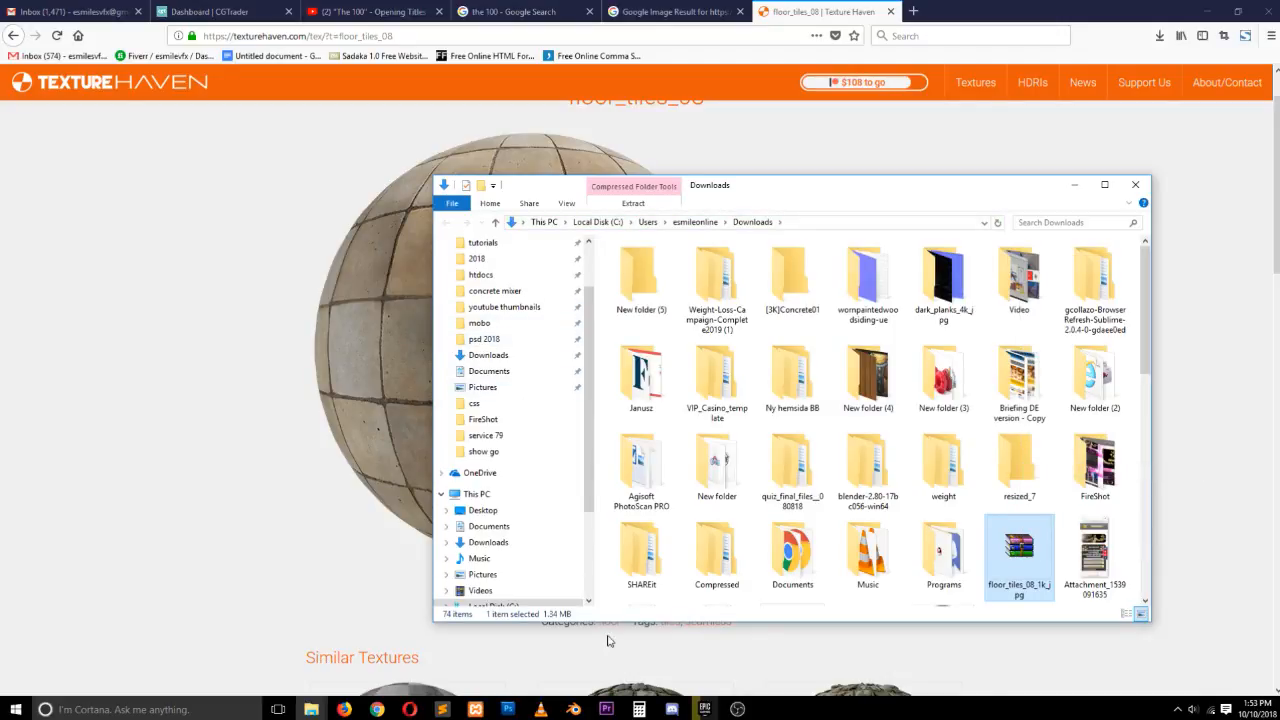
{"action": "left_click", "coordinate": [573, 709]}
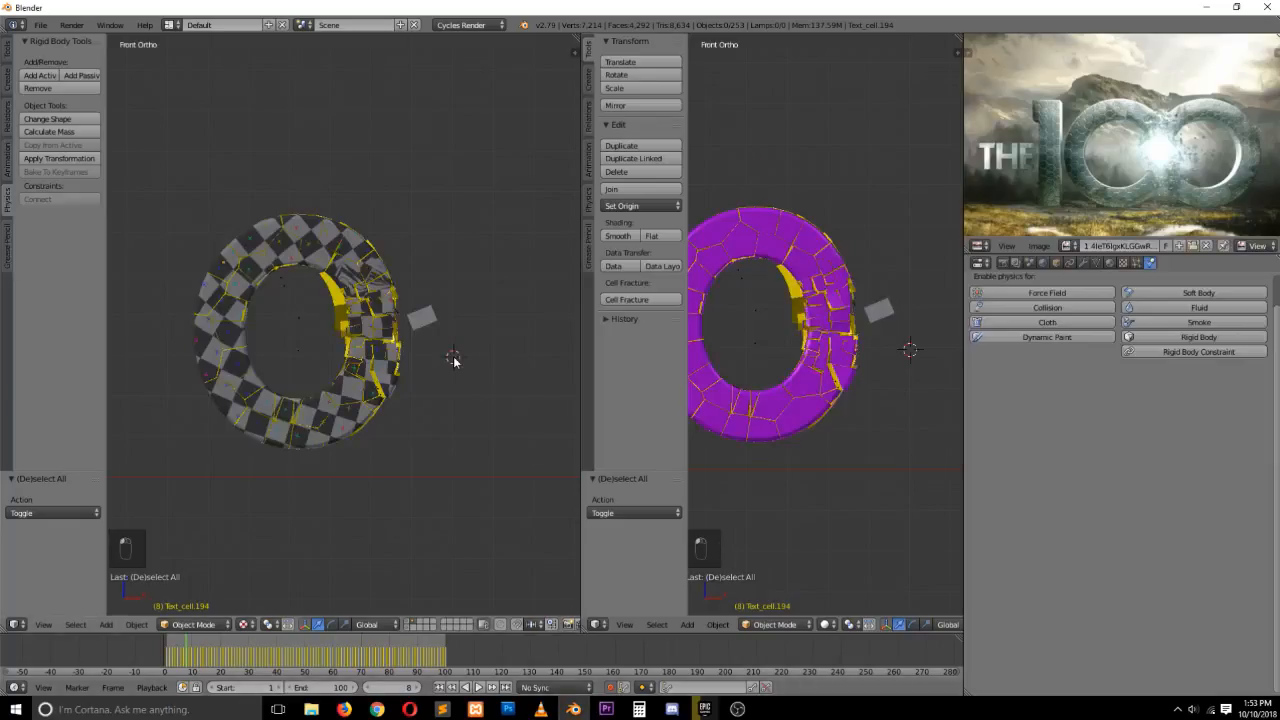
Save the project as "the 100.blend" inside a newly created folder named "the 100"
{"action": "key", "text": "ctrl+s"}
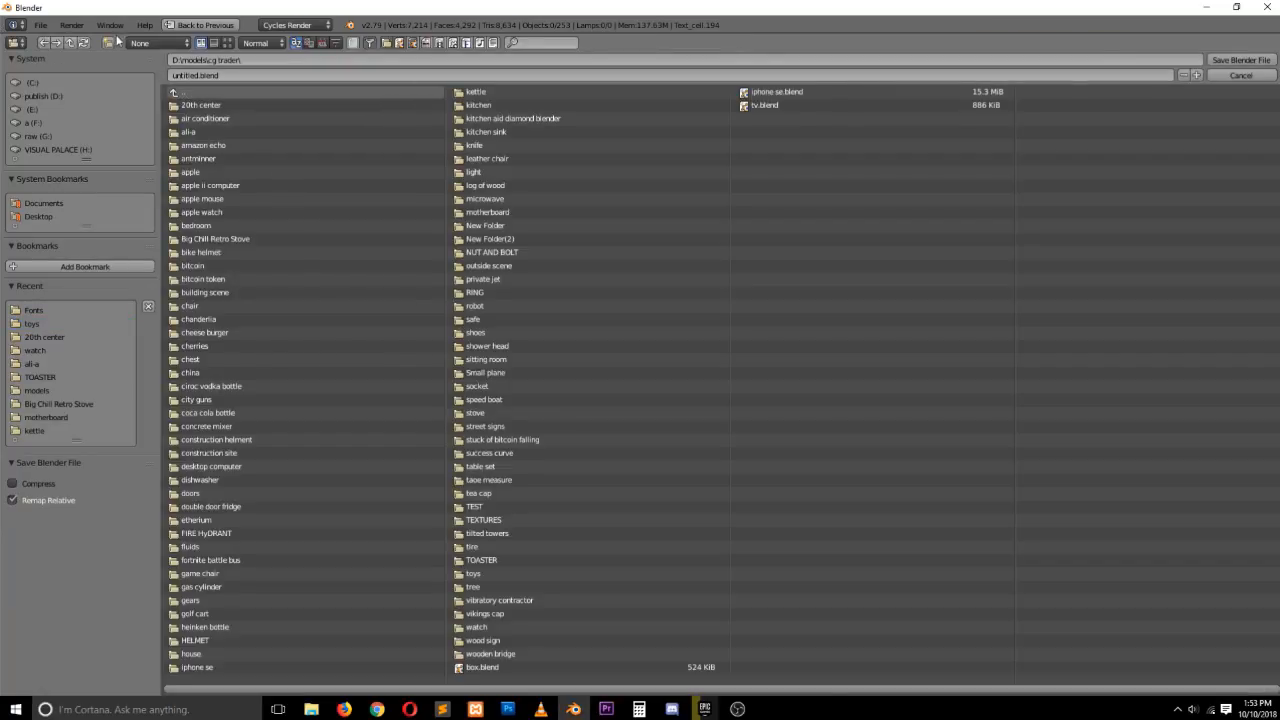
{"action": "left_click", "coordinate": [296, 42]}
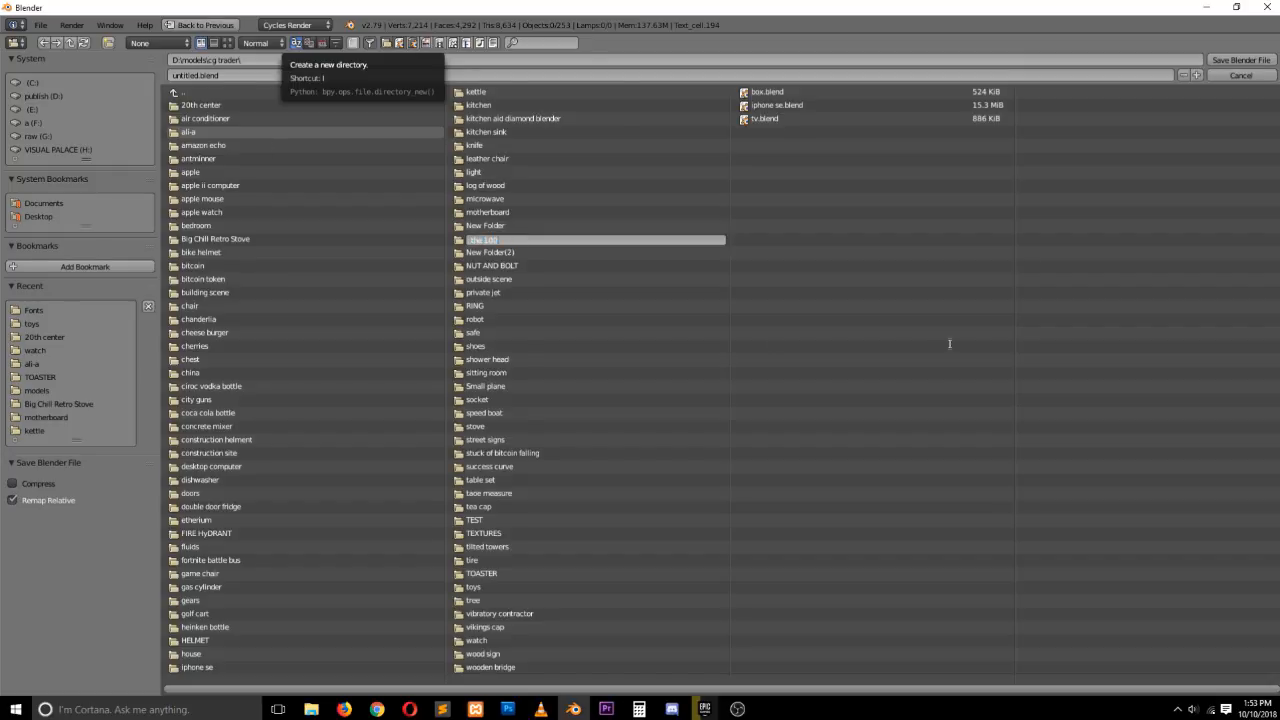
{"action": "key", "text": "Return"}
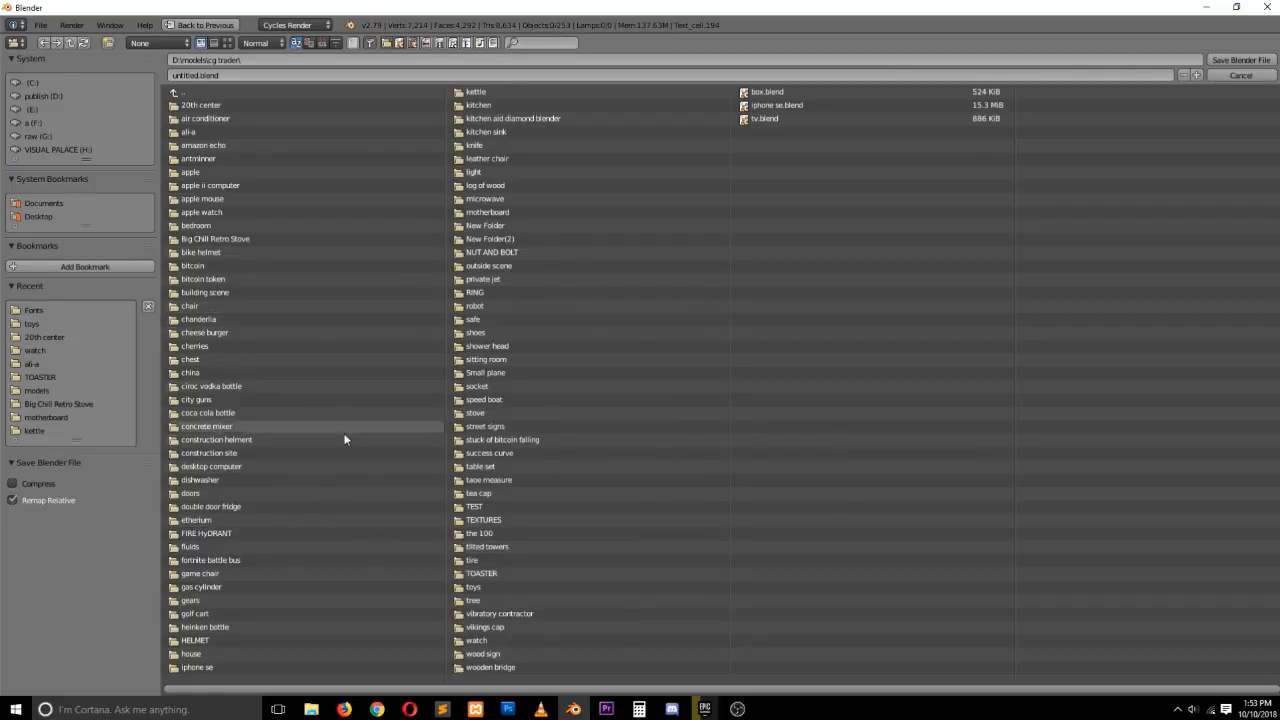
{"action": "left_click", "coordinate": [485, 534]}
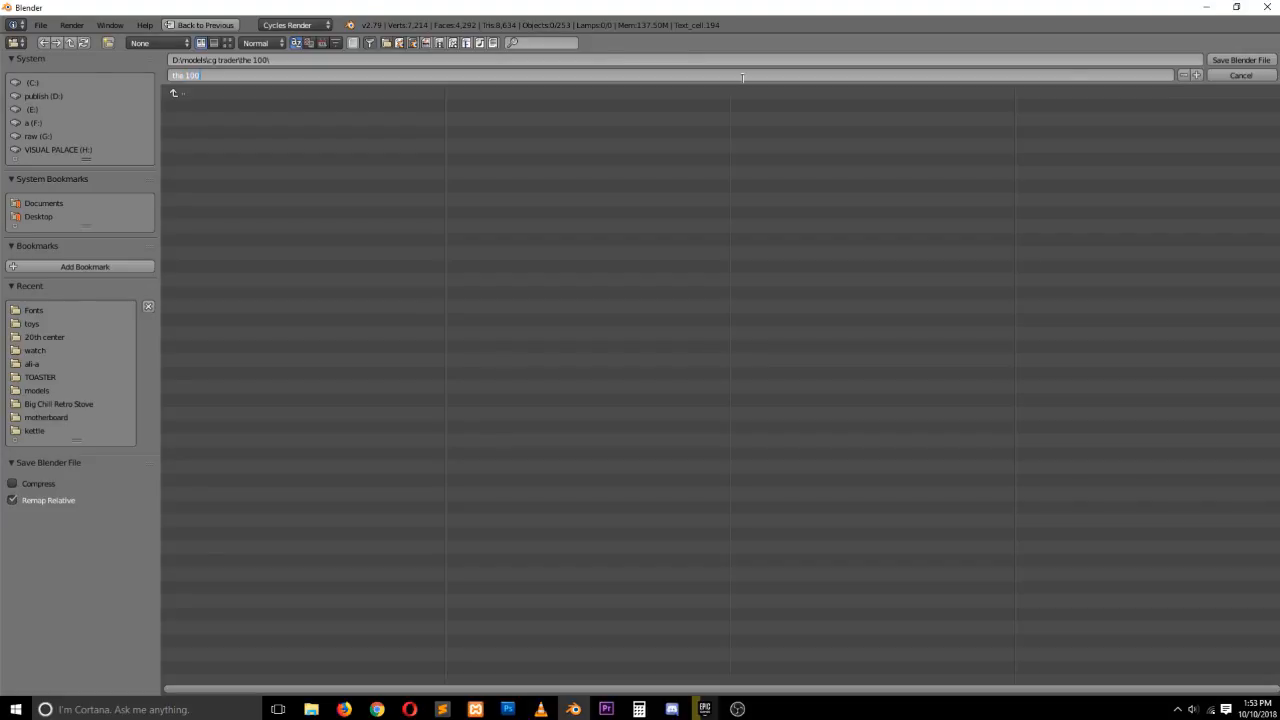
{"action": "left_click", "coordinate": [1238, 61]}
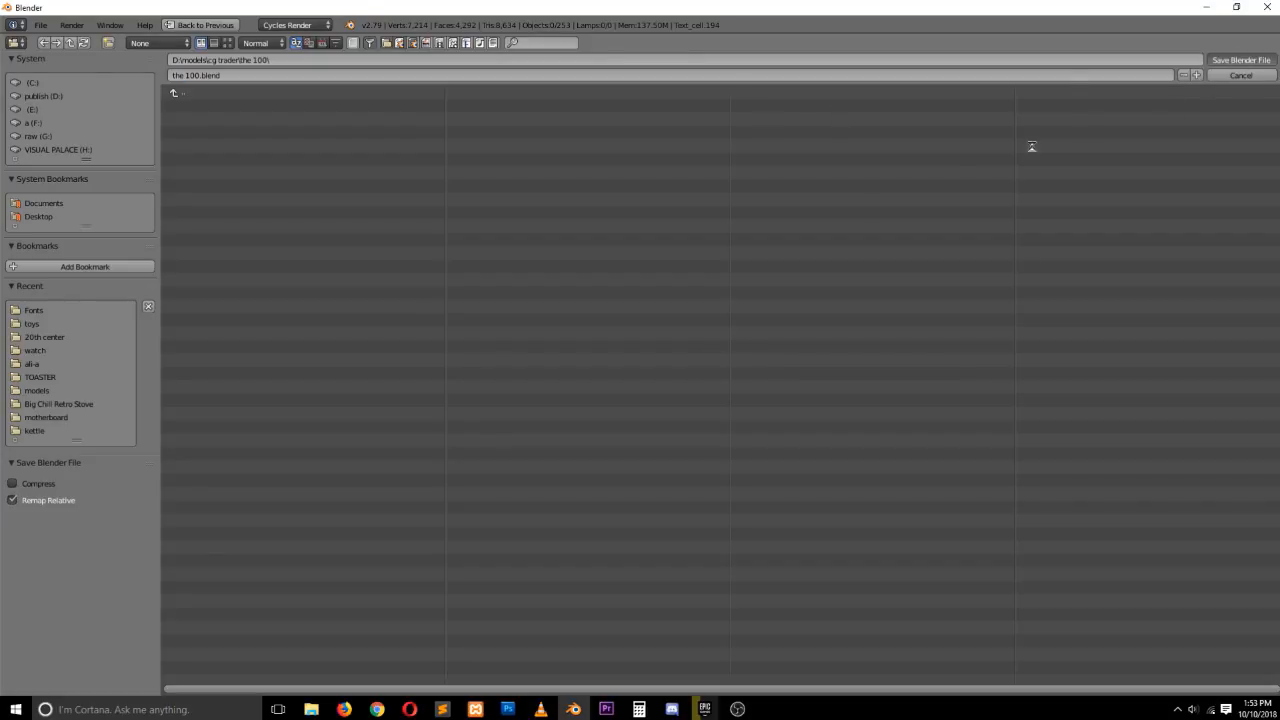
Orbit the viewport and scrub the timeline to inspect the shattered letter
{"action": "key", "text": "grave"}
{"action": "middle_click_drag", "start_coordinate": [371, 229], "coordinate": [257, 256]}
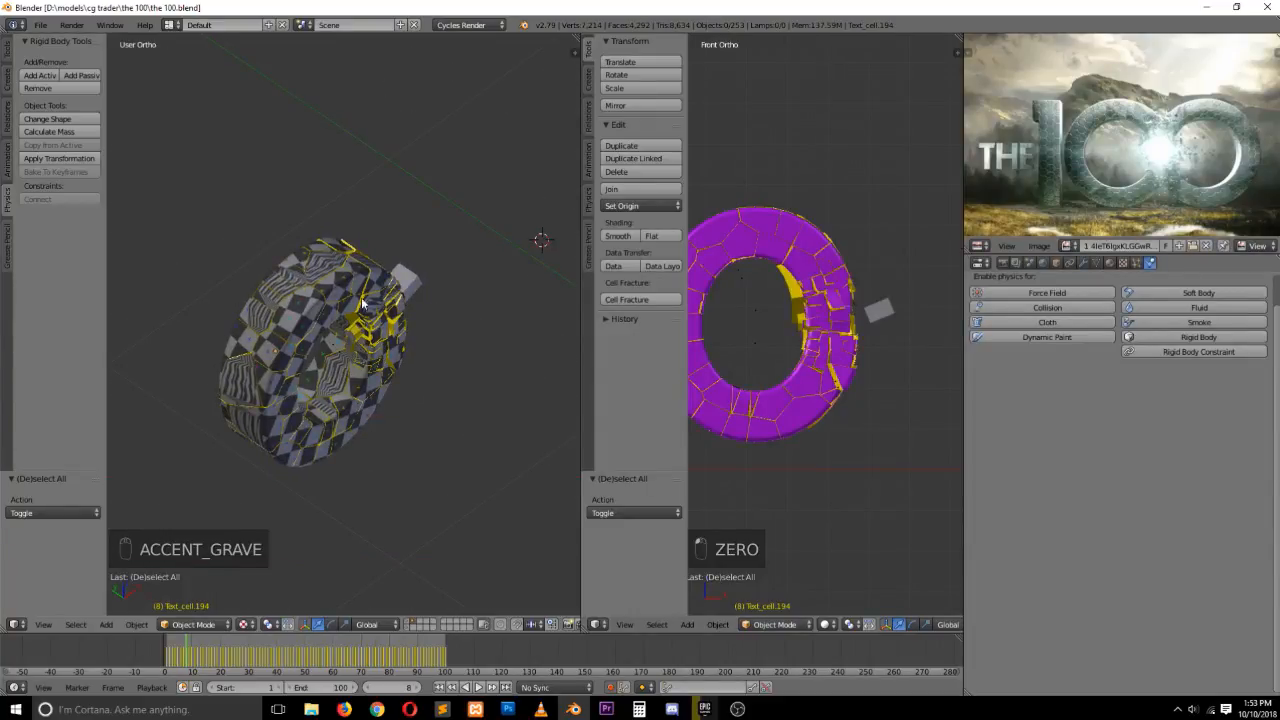
{"action": "key", "text": "grave"}
{"action": "middle_click_drag", "start_coordinate": [362, 299], "coordinate": [227, 239]}
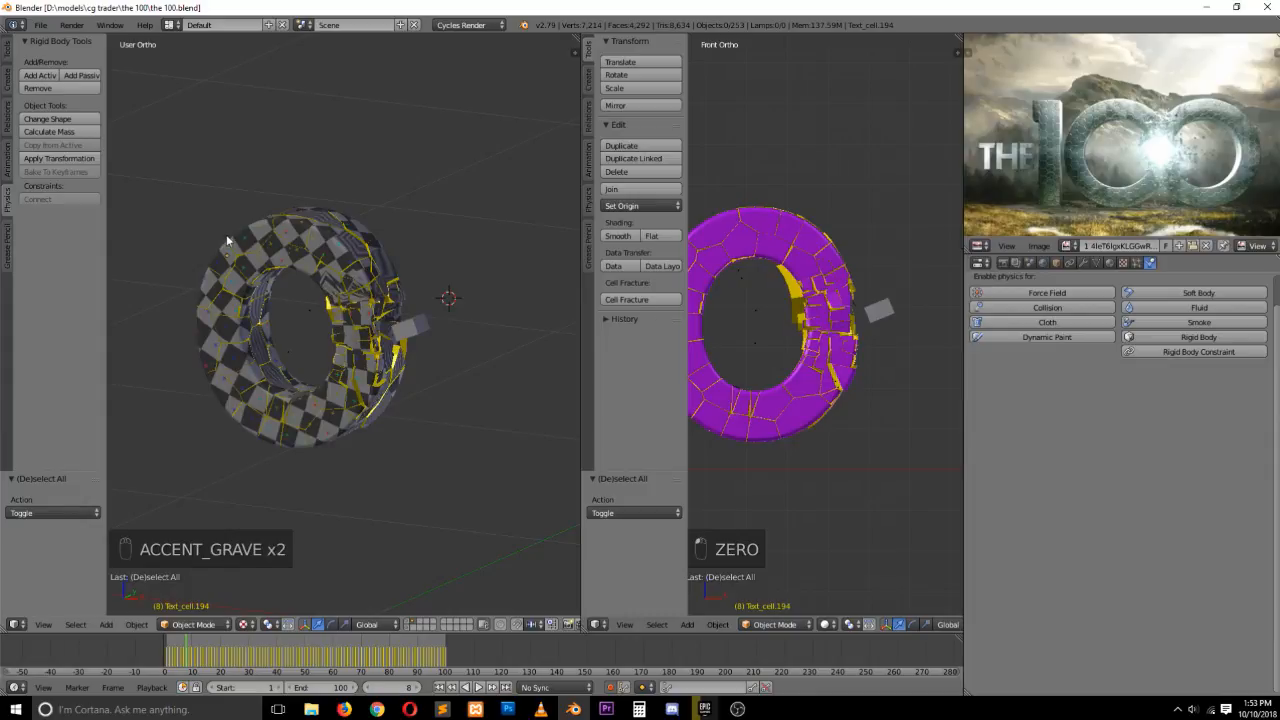
{"action": "left_click_drag", "start_coordinate": [191, 652], "coordinate": [245, 652]}
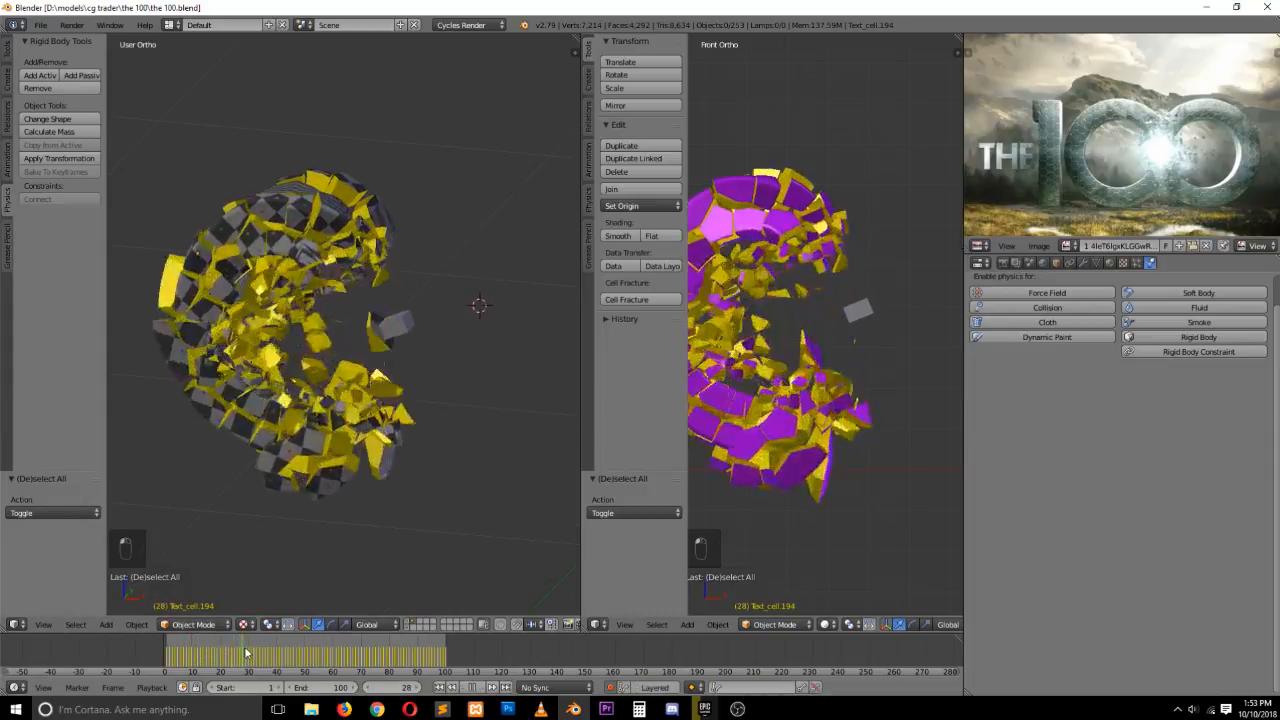
Select a fragment, open the scene's rigid body world settings and play back the simulation
{"action": "right_click", "coordinate": [197, 255]}
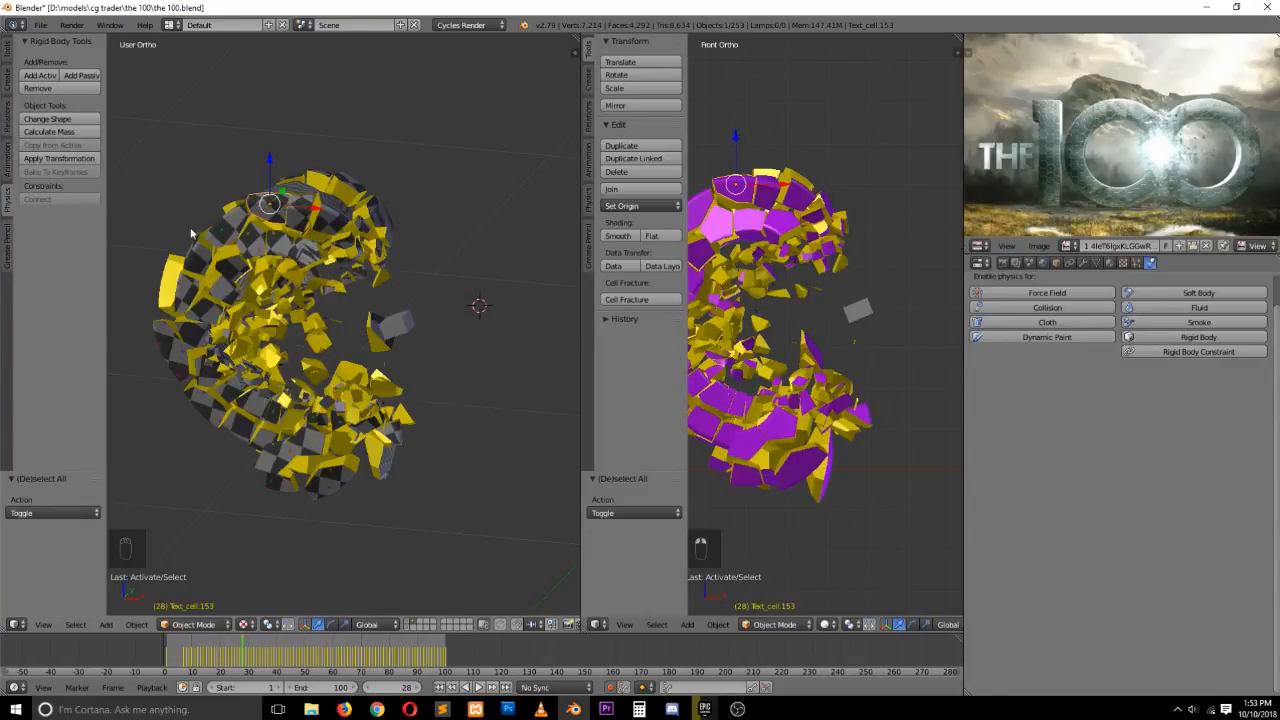
{"action": "key", "text": "alt+a"}
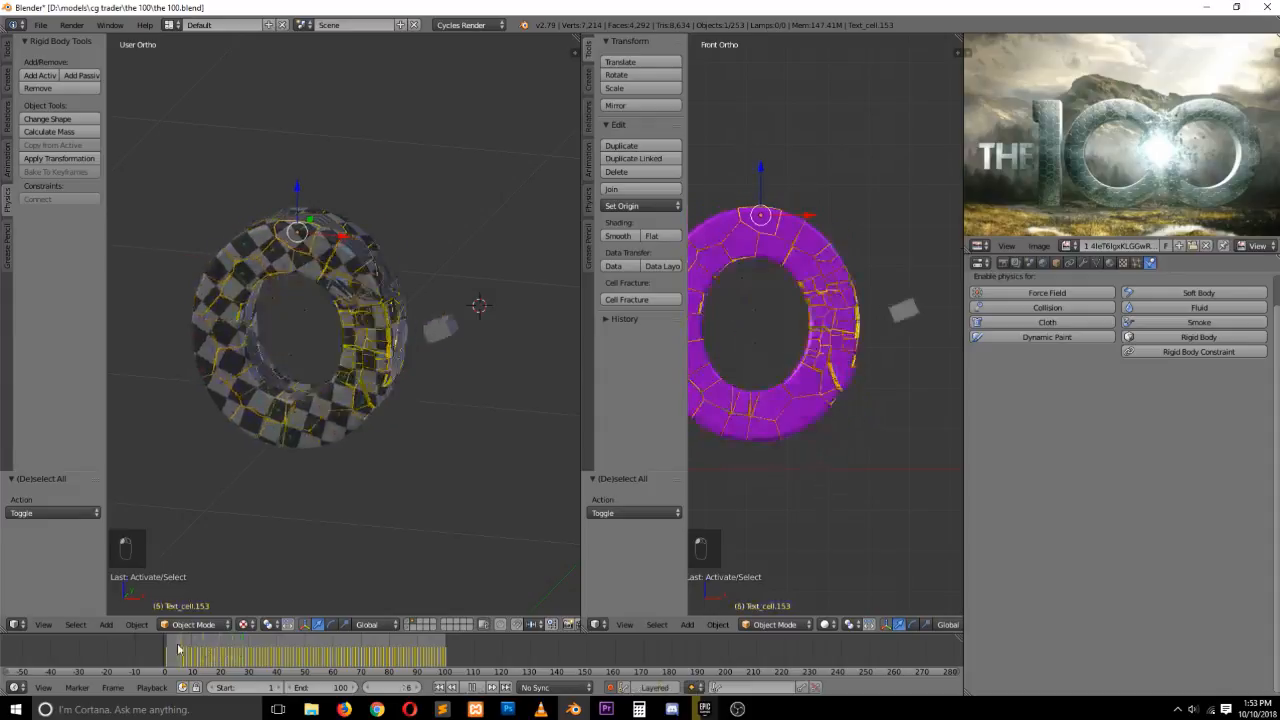
{"action": "left_click", "coordinate": [1030, 263]}
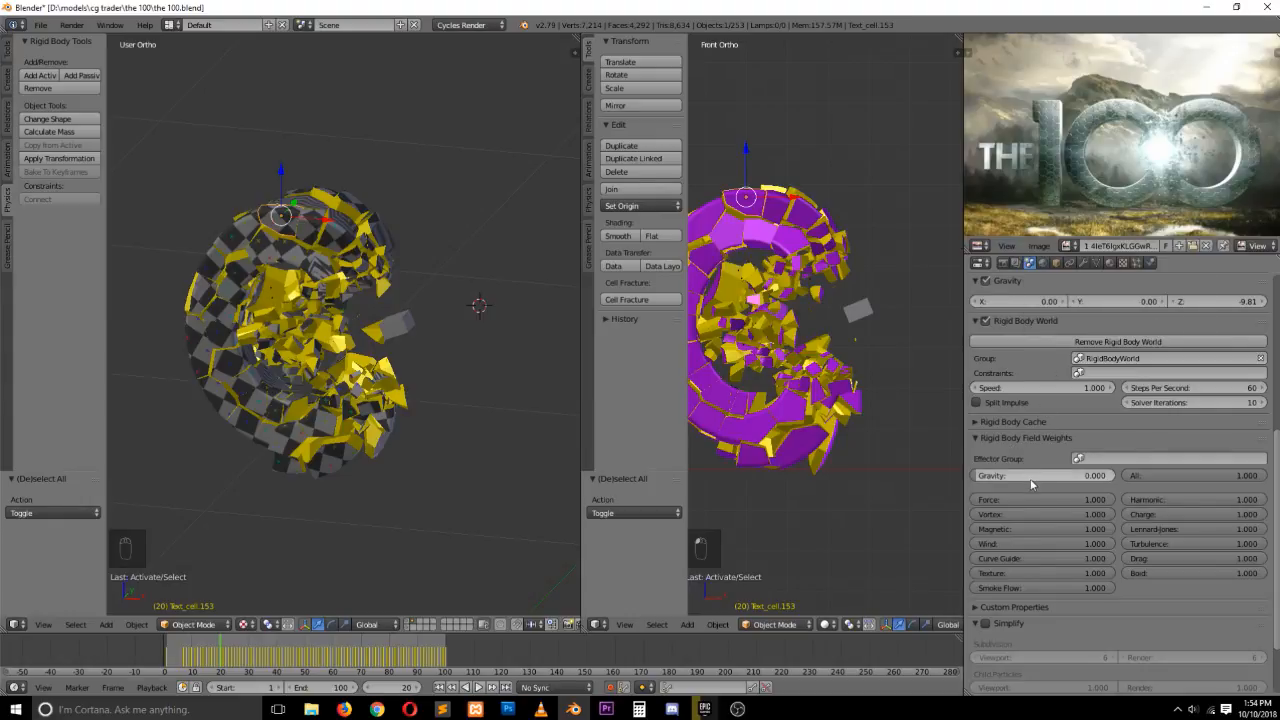
{"action": "left_click_drag", "start_coordinate": [213, 656], "coordinate": [175, 652]}
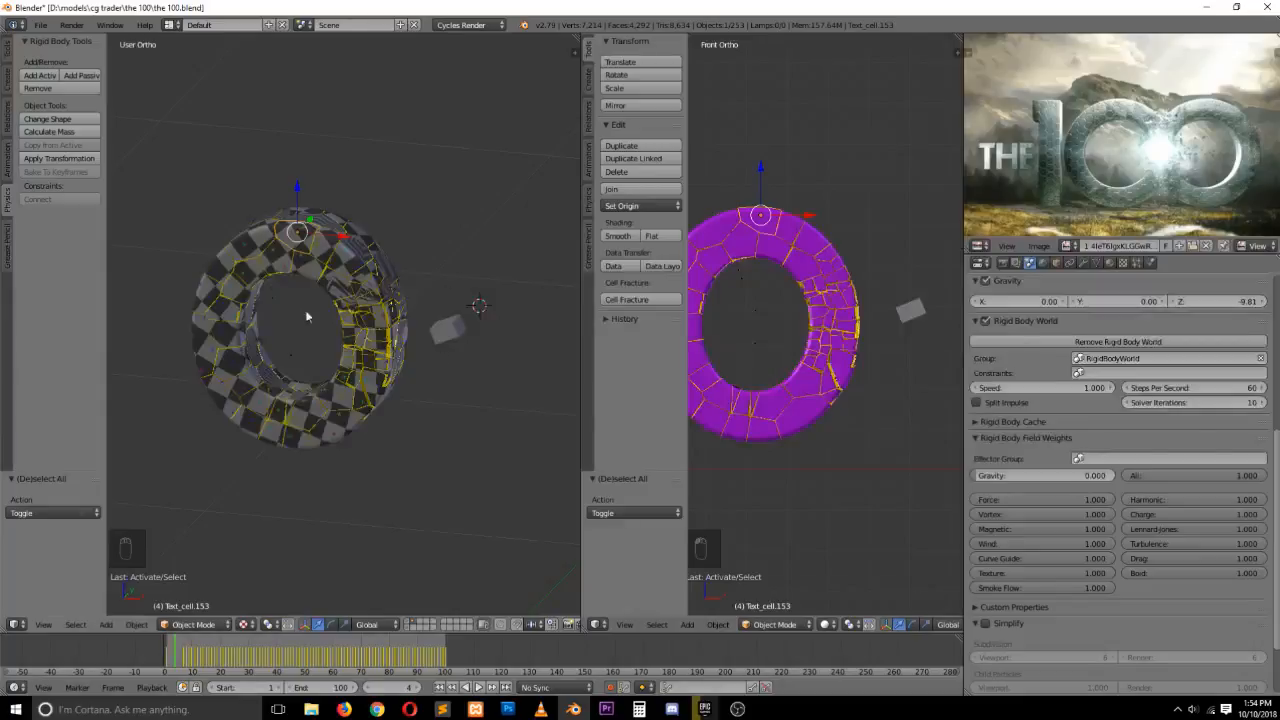
{"action": "key", "text": "alt+a"}
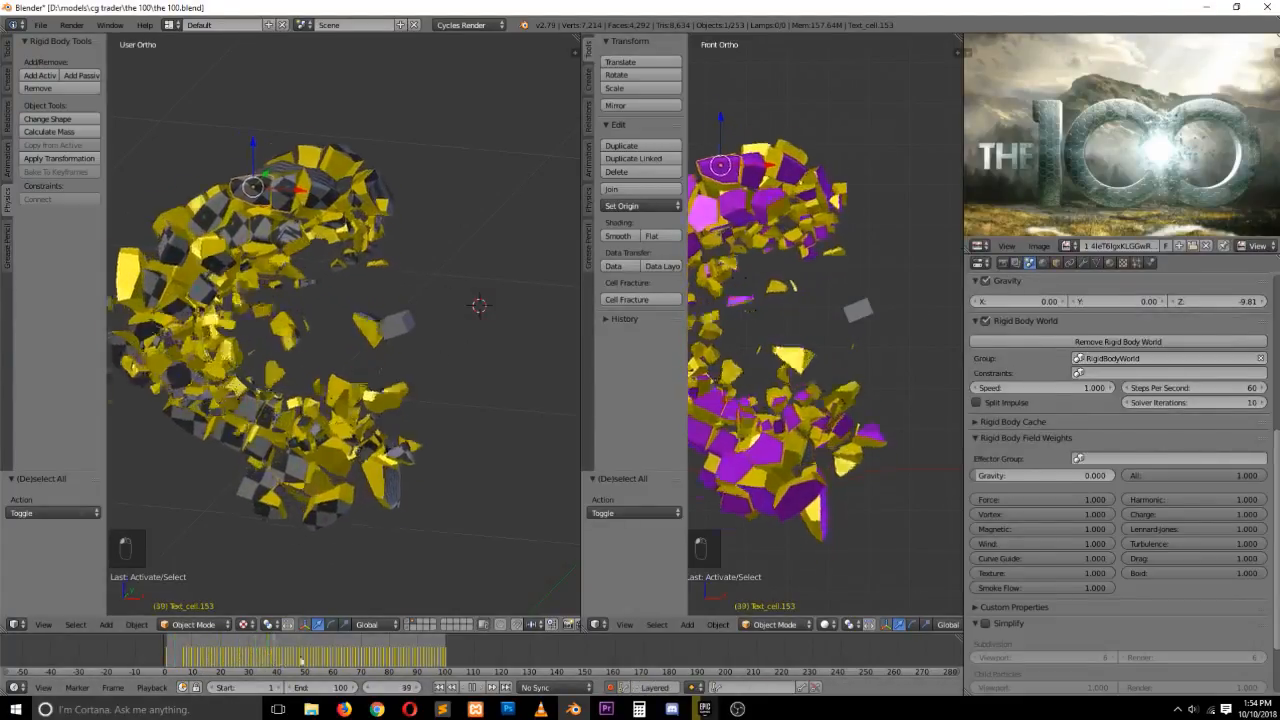
Switch to the browser and play "The 100" opening titles video for reference, then return to Blender
{"action": "left_click", "coordinate": [343, 709]}
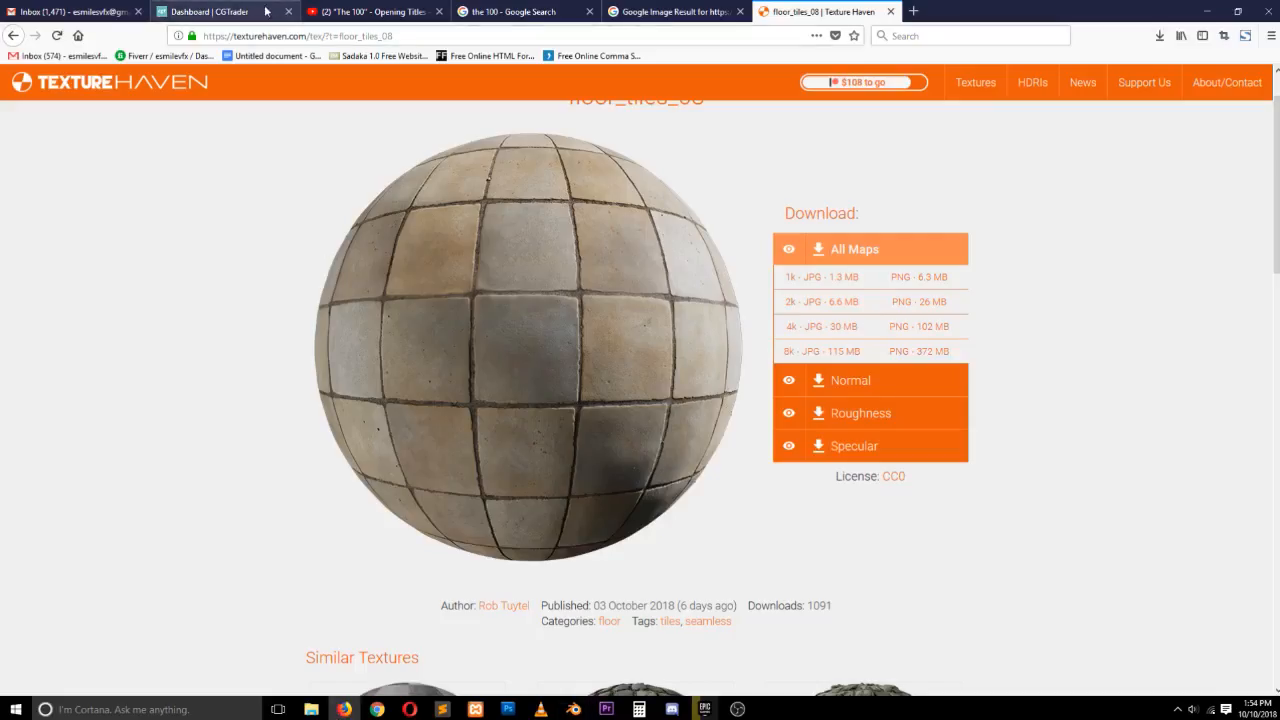
{"action": "left_click", "coordinate": [330, 11]}
{"action": "left_click", "coordinate": [88, 543]}
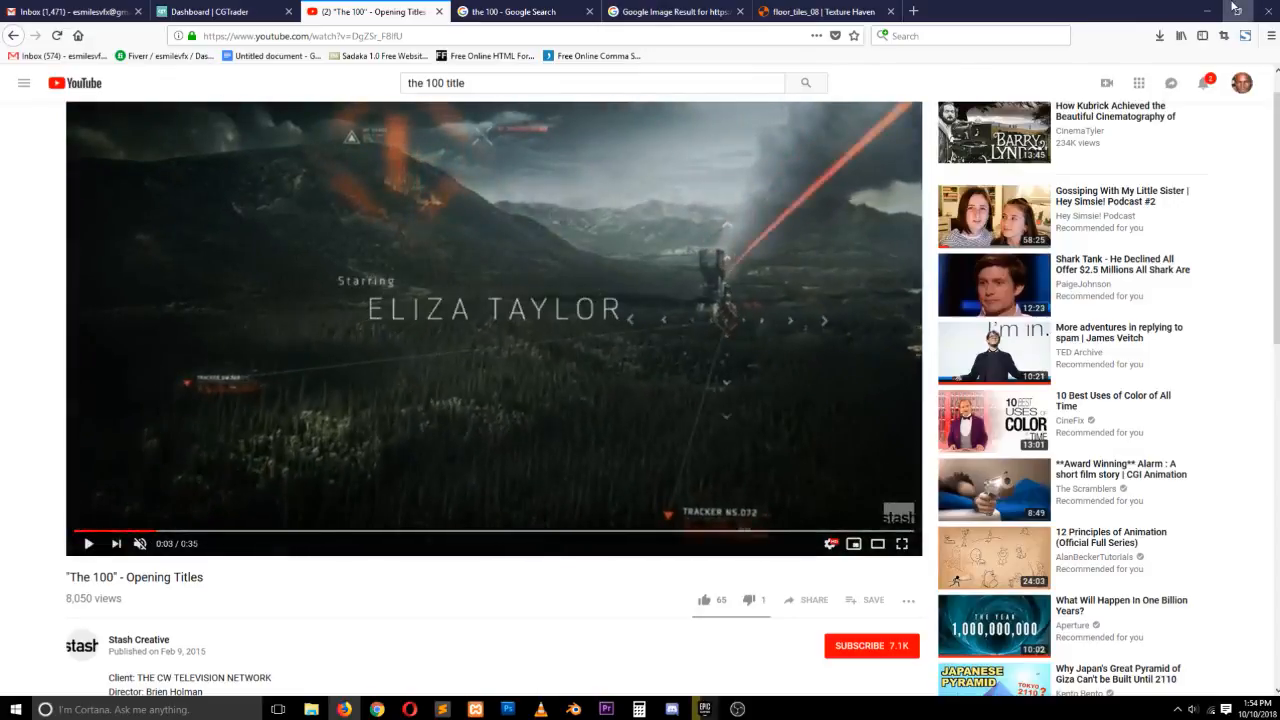
{"action": "left_click", "coordinate": [1207, 11]}
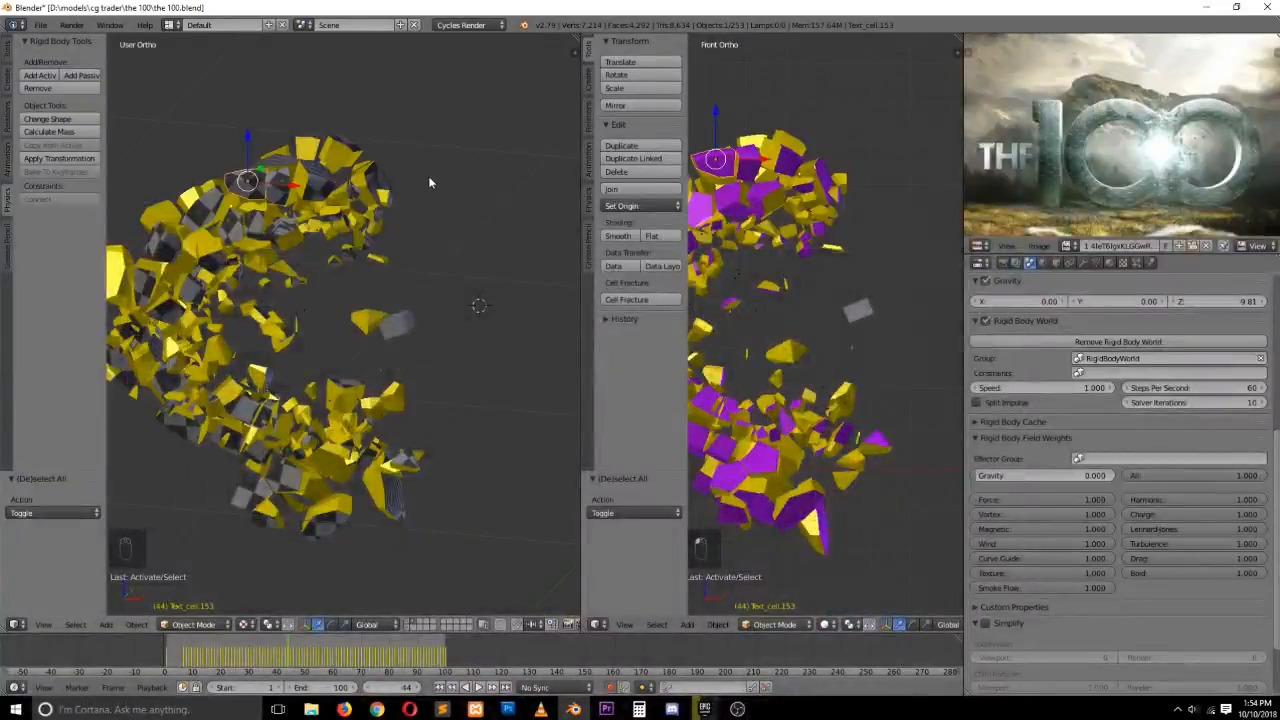
Return to frame 0 in front view and add a Cube empty at the 3D cursor
{"action": "key", "text": "KP_1"}
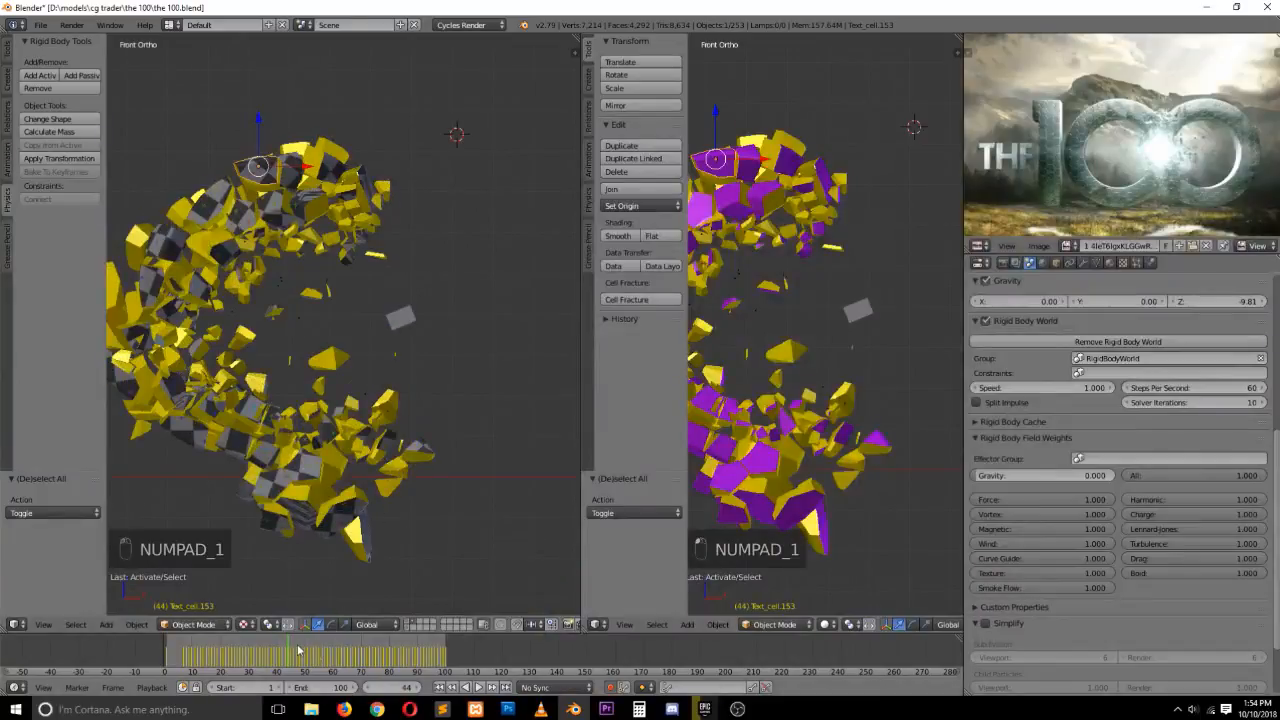
{"action": "left_click_drag", "start_coordinate": [297, 651], "coordinate": [184, 682]}
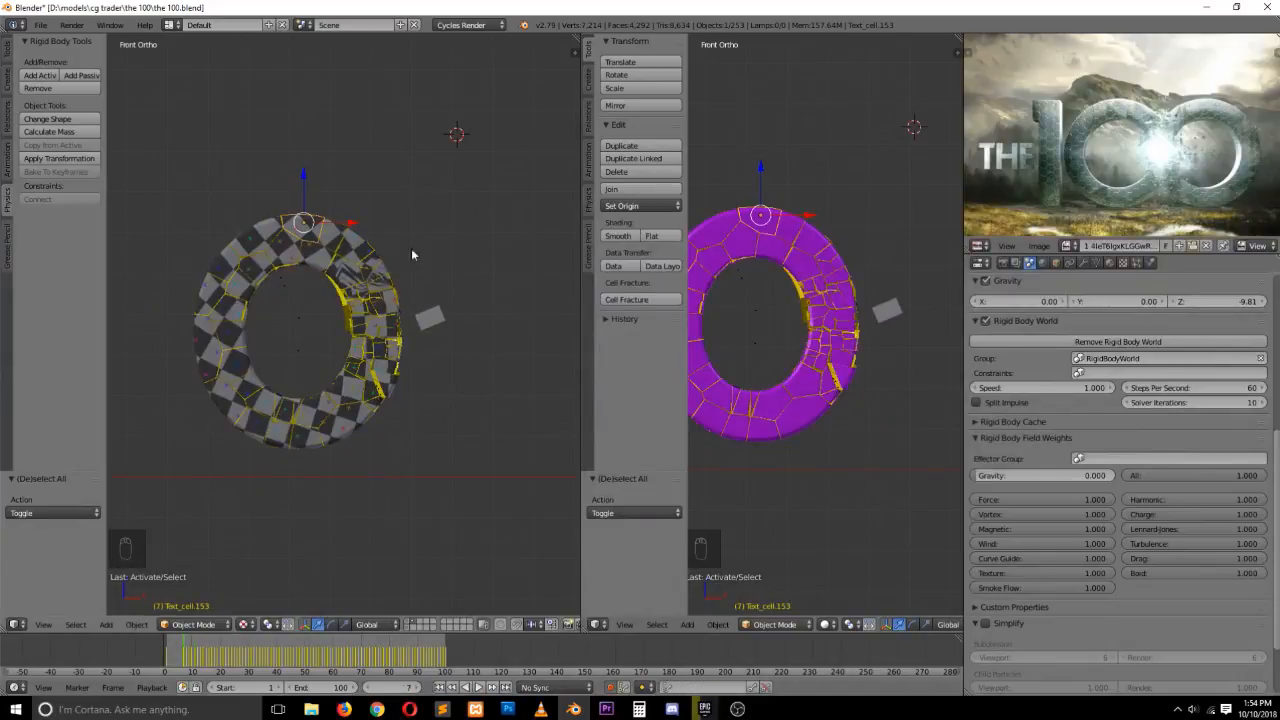
{"action": "right_click", "coordinate": [389, 319]}
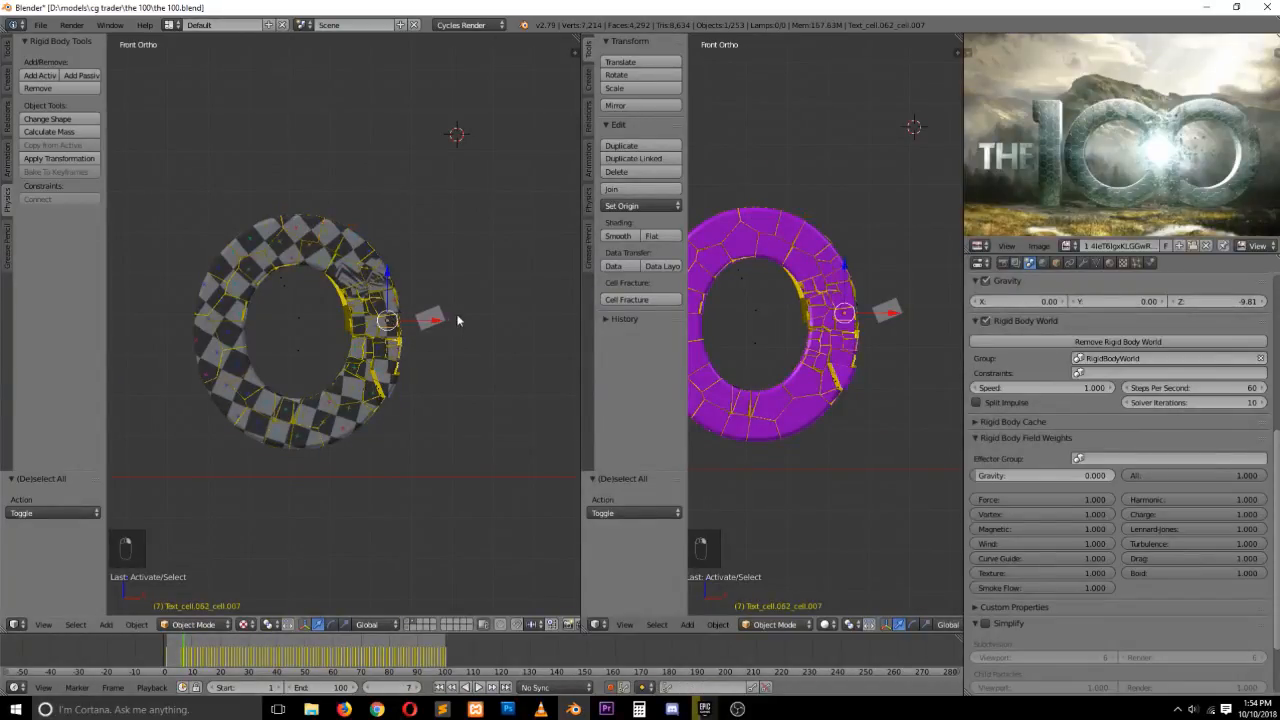
{"action": "right_click", "coordinate": [431, 328]}
{"action": "left_click_drag", "start_coordinate": [178, 651], "coordinate": [129, 679]}
{"action": "key", "text": "a"}
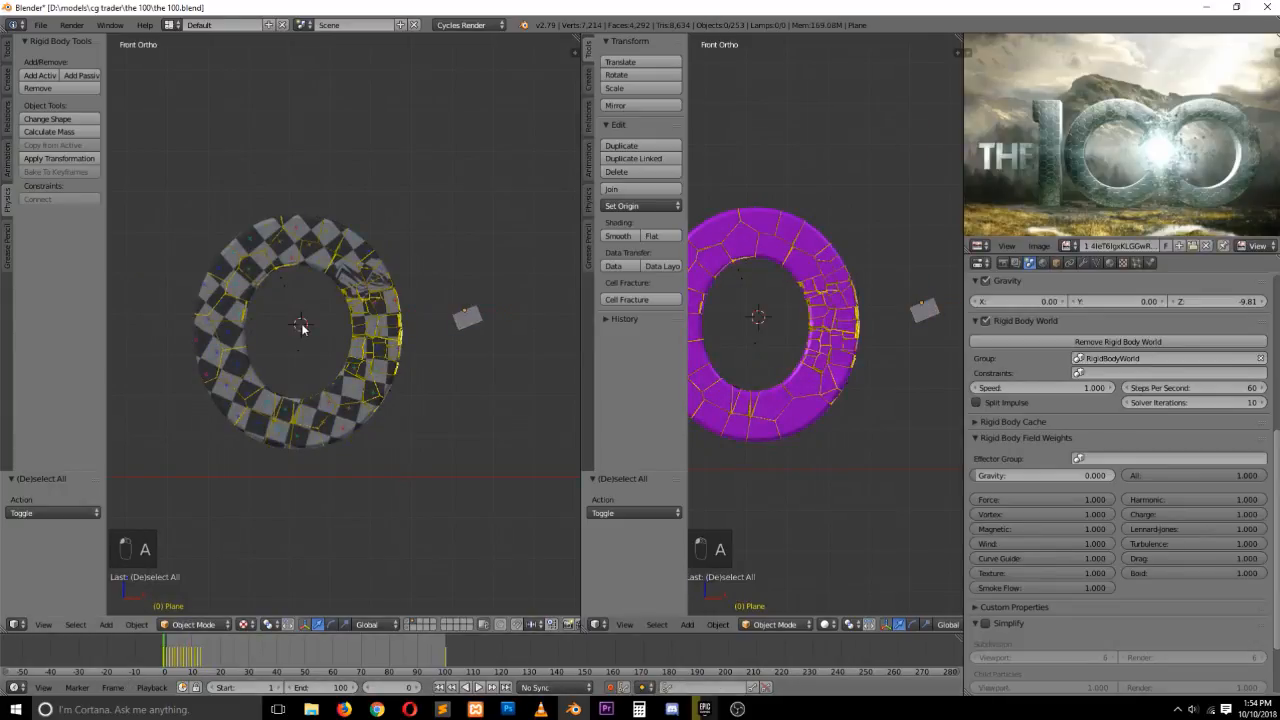
{"action": "key", "text": "shift+a"}
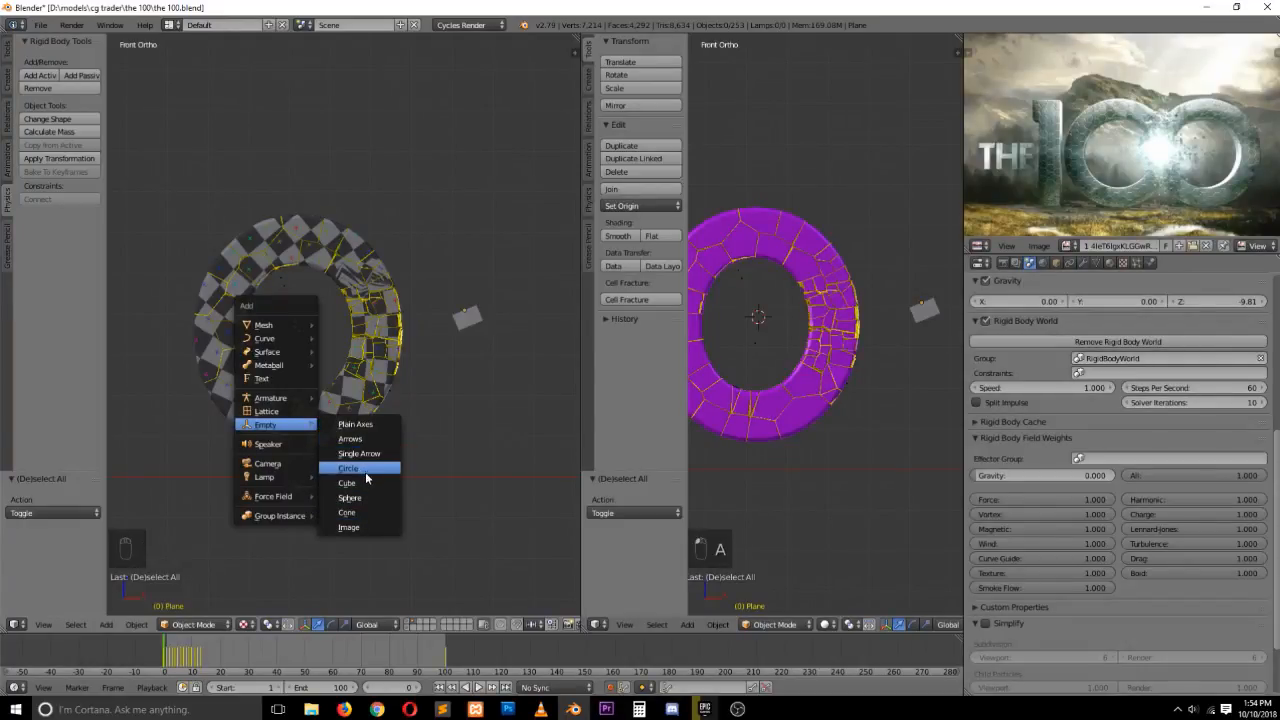
{"action": "left_click", "coordinate": [362, 483]}
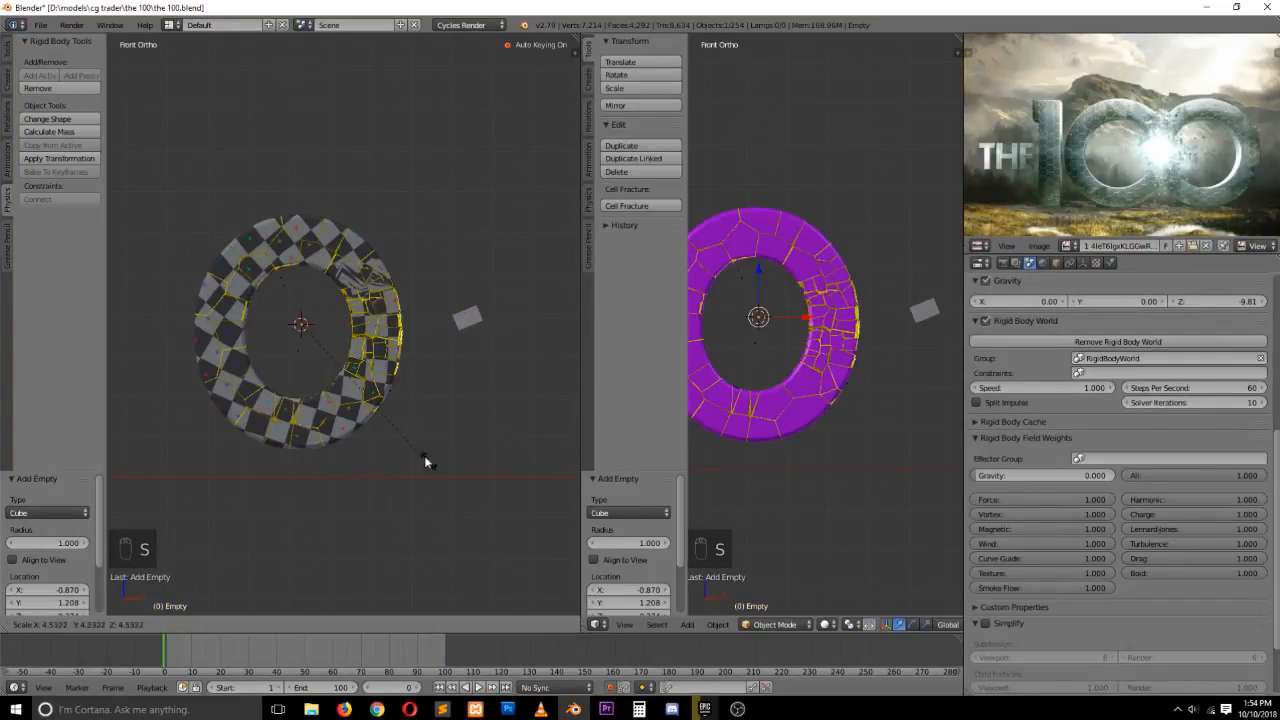
Turn off auto keying and scale the empty down uniformly to about 0.31
{"action": "key", "text": "s"}
{"action": "left_click", "coordinate": [614, 689]}
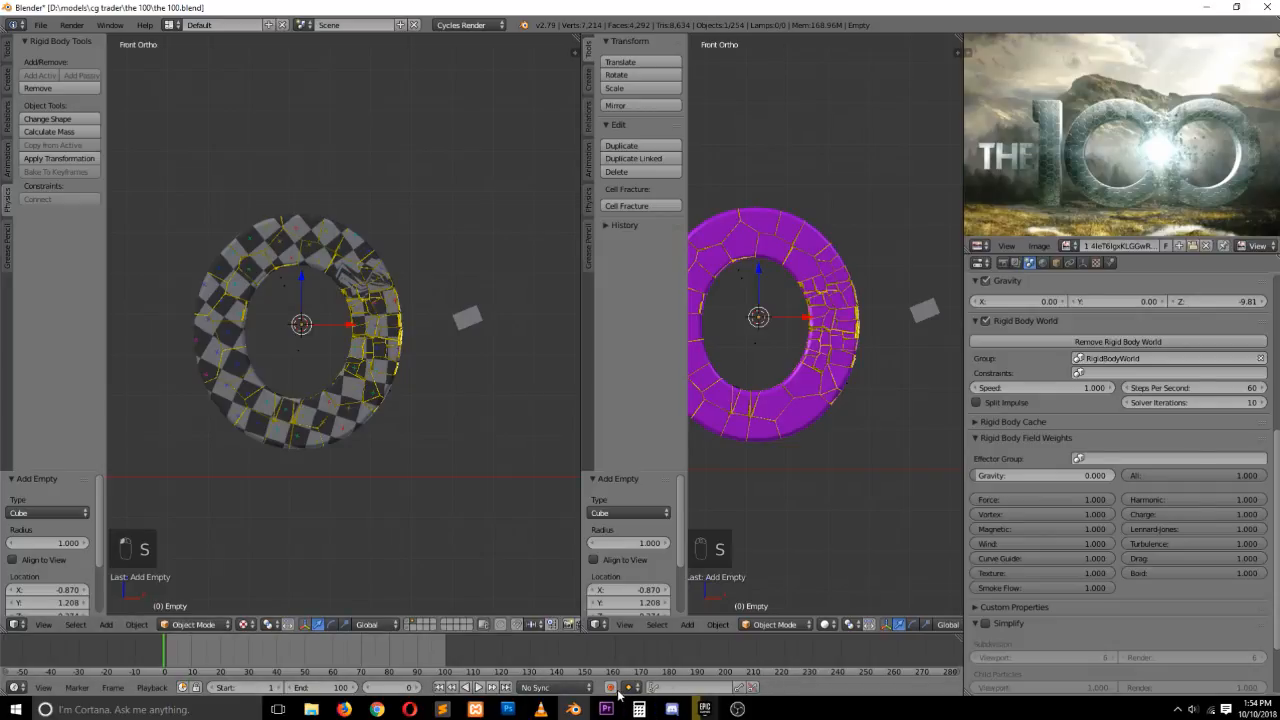
{"action": "key", "text": "s"}
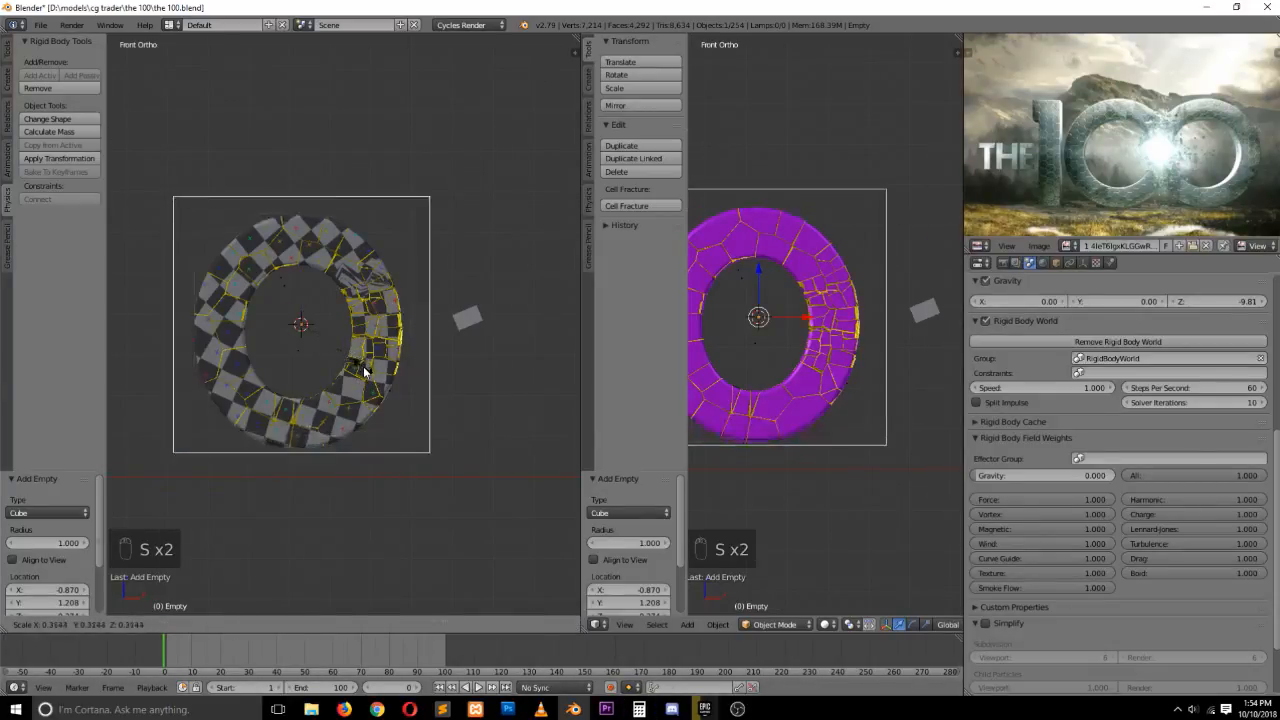
{"action": "left_click", "coordinate": [363, 372]}
In top view, flatten the empty along Y to about 0.067 and move it about 0.2 along Y over the letter
{"action": "key", "text": "KP_7"}
{"action": "key", "text": "s"}
{"action": "key", "text": "y"}
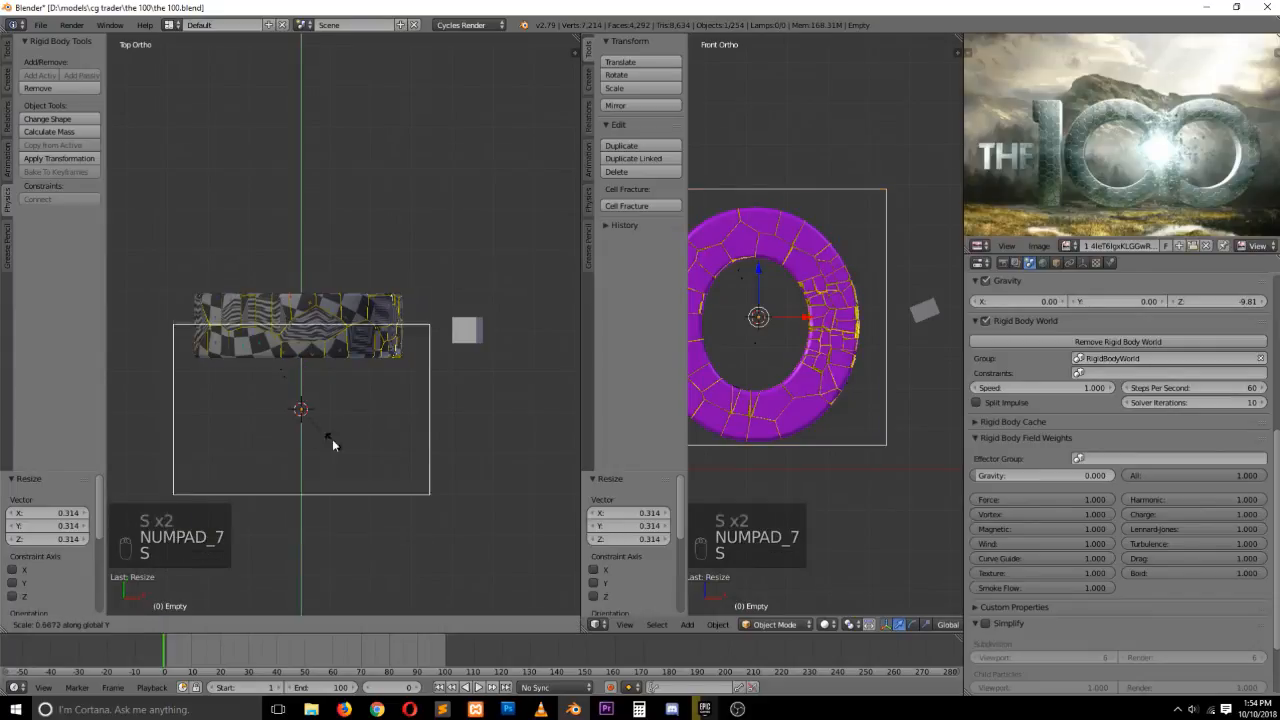
{"action": "left_click", "coordinate": [322, 412]}
{"action": "left_click_drag", "start_coordinate": [303, 370], "coordinate": [321, 298]}
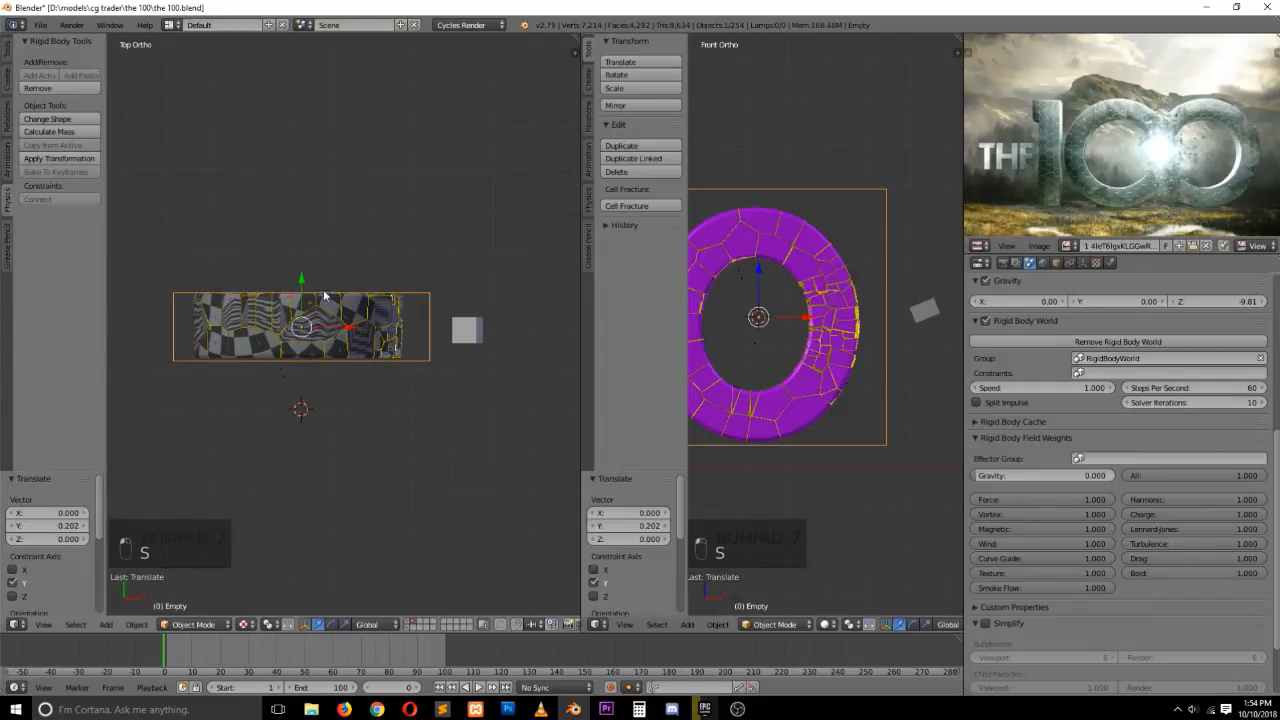
Box-select all the letter's fragments together with the empty and parent them to the empty
{"action": "key", "text": "KP_1"}
{"action": "key", "text": "a"}
{"action": "key", "text": "a"}
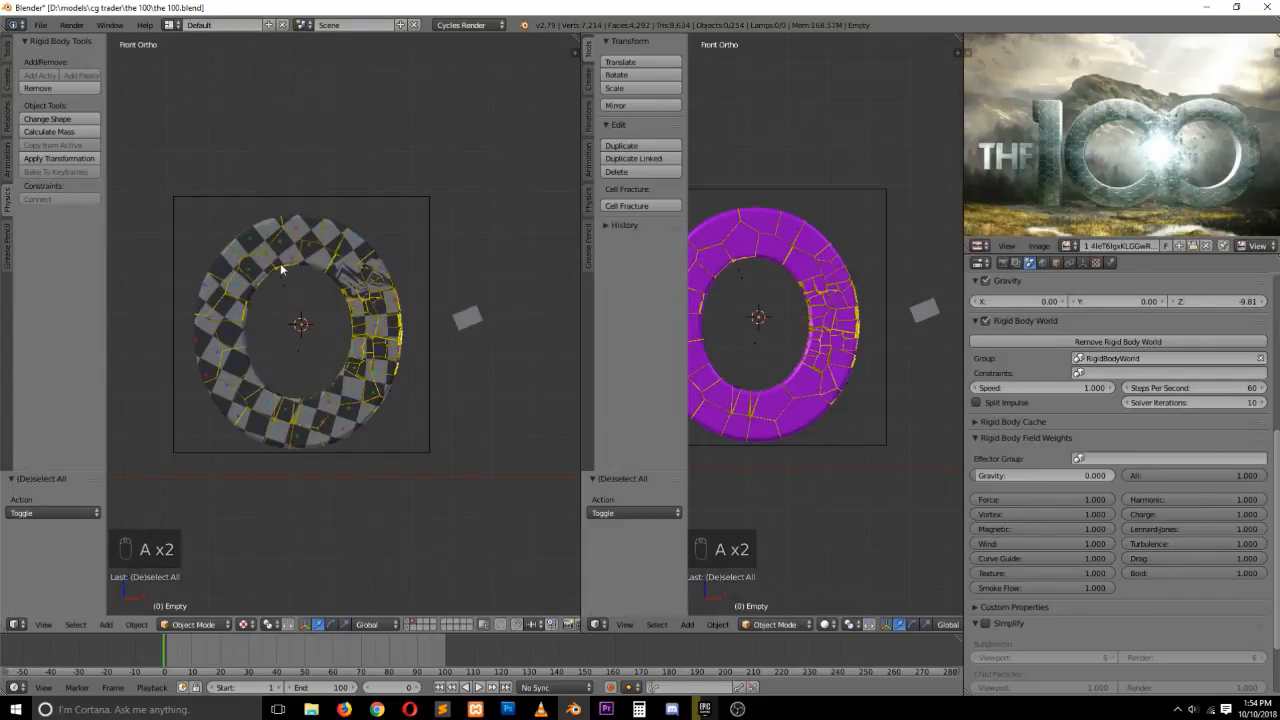
{"action": "key", "text": "b"}
{"action": "left_click_drag", "start_coordinate": [192, 199], "coordinate": [407, 481]}
{"action": "left_click", "coordinate": [408, 197], "text": "shift"}
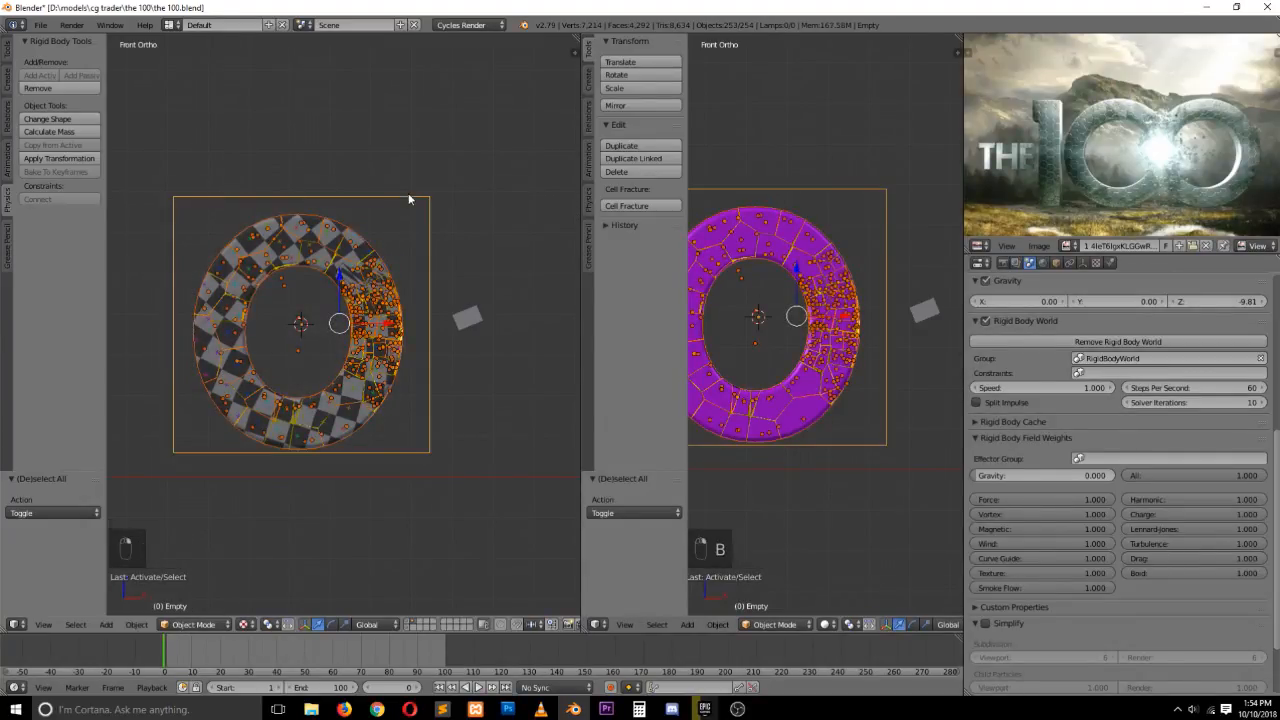
{"action": "key", "text": "ctrl+p"}
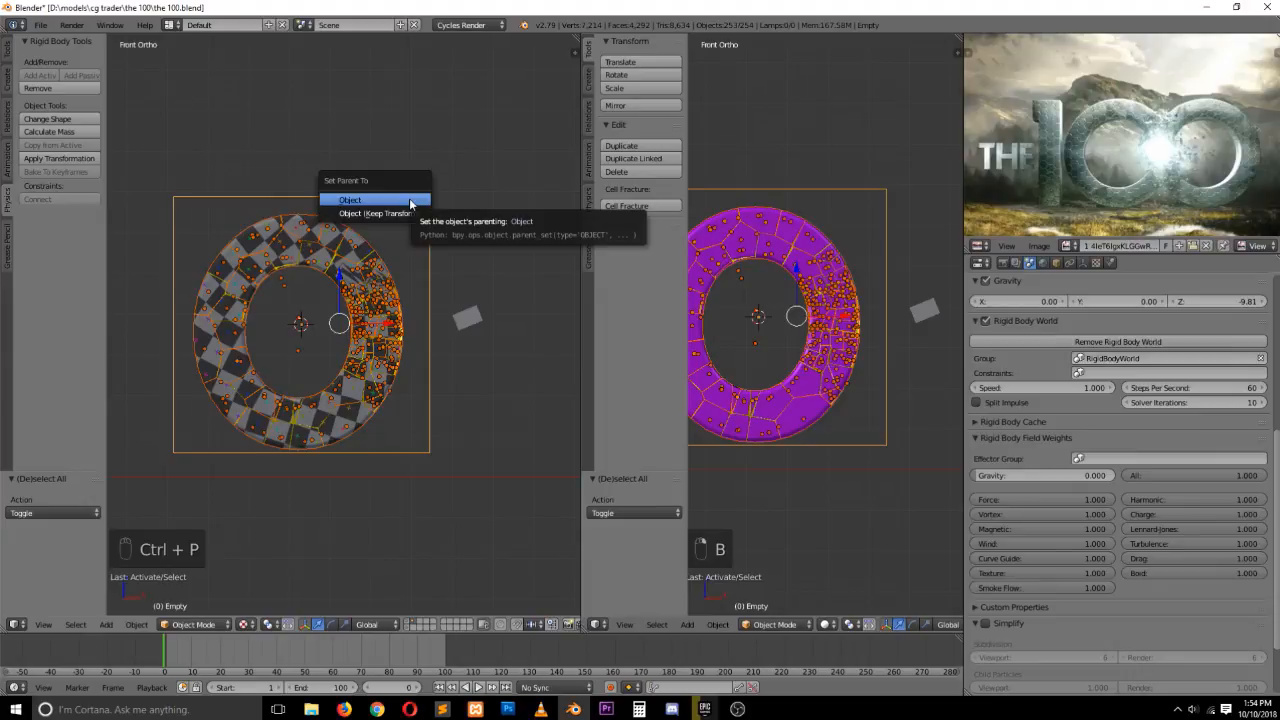
{"action": "left_click", "coordinate": [409, 201]}
Delete the small stray plane beside the letter
{"action": "key", "text": "g"}
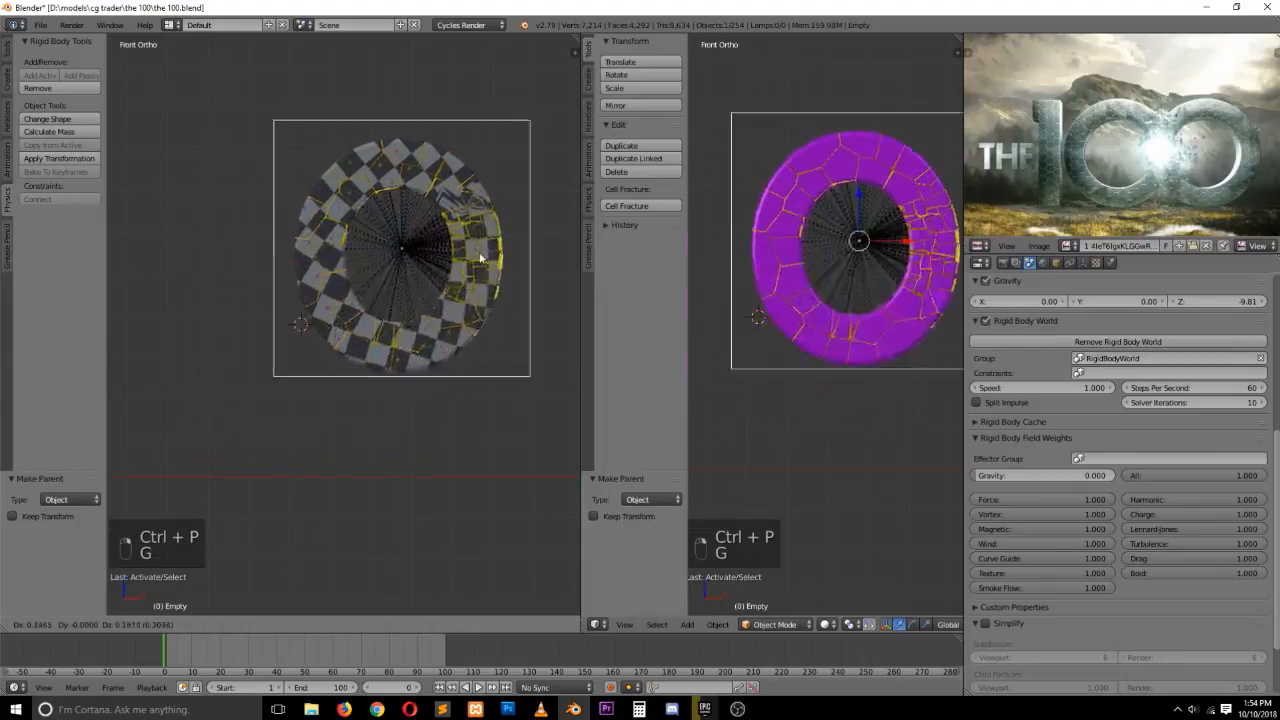
{"action": "right_click", "coordinate": [257, 320]}
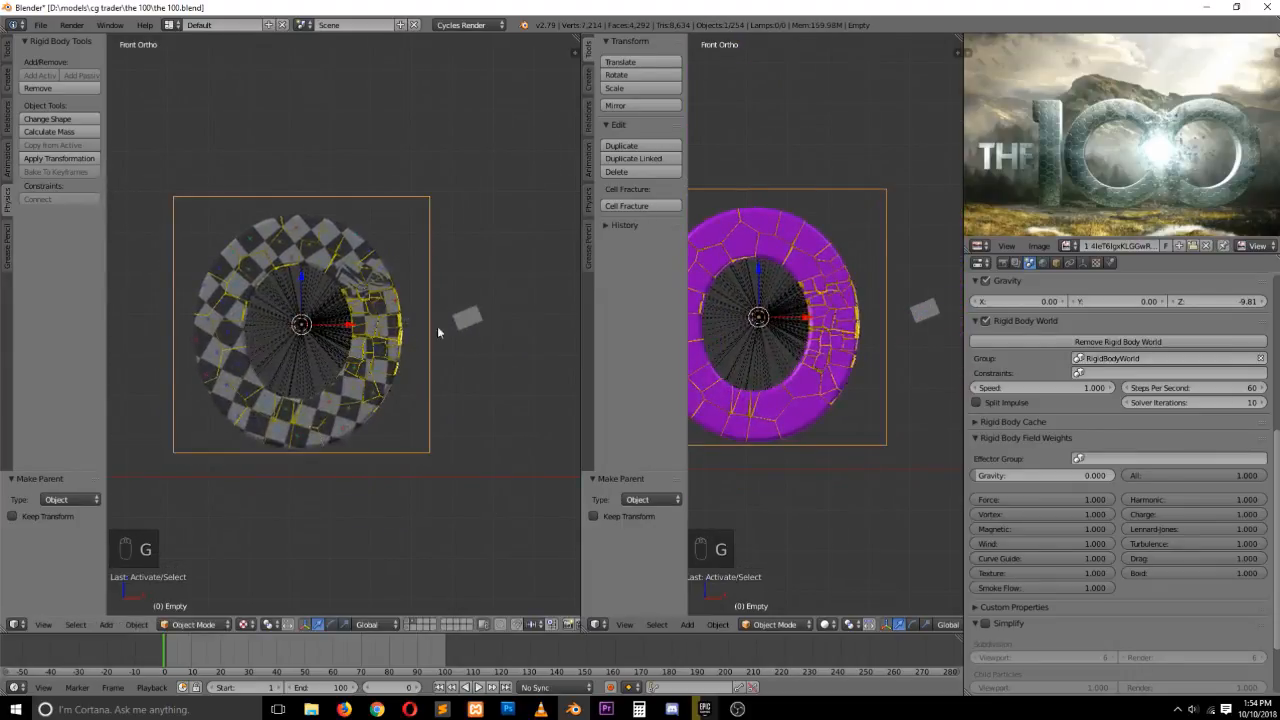
{"action": "right_click", "coordinate": [480, 324]}
{"action": "key", "text": "x"}
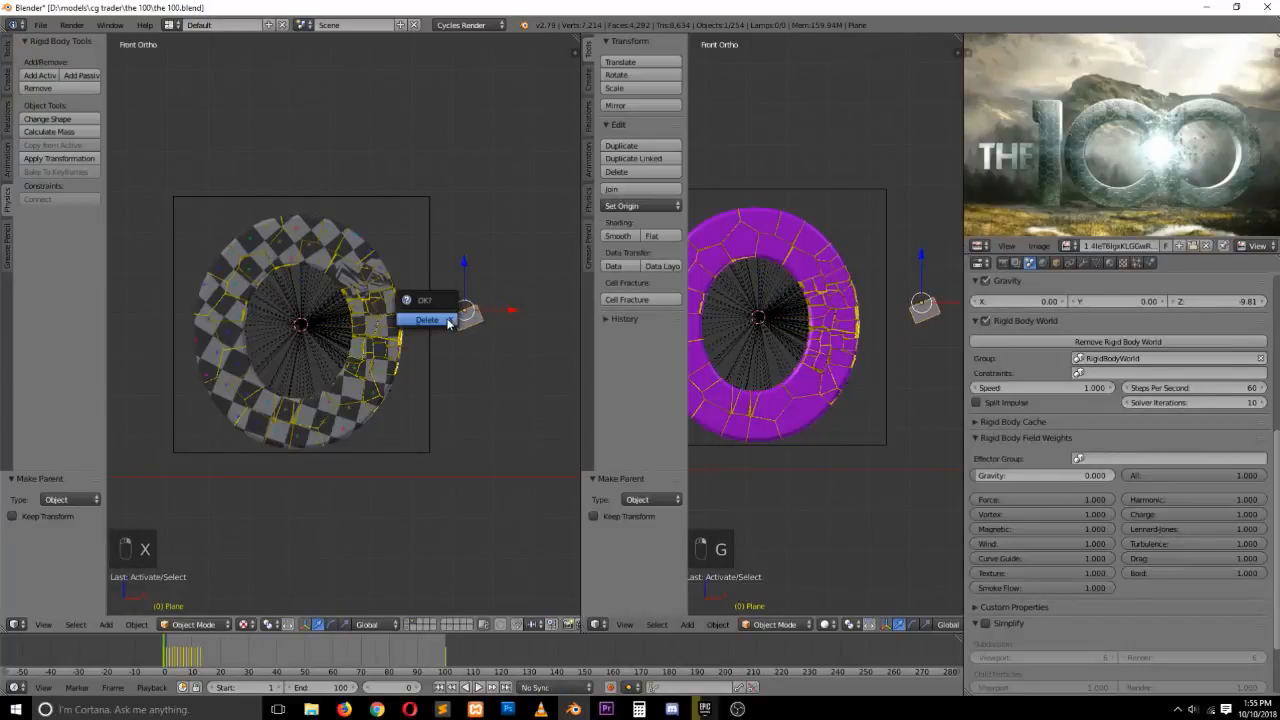
{"action": "left_click", "coordinate": [427, 320]}
Make a linked duplicate of the letter's fragments and empty and move it along X beside the original
{"action": "key", "text": "a"}
{"action": "key", "text": "a"}
{"action": "scroll", "coordinate": [331, 204], "scroll_direction": "down", "scroll_amount": 1}
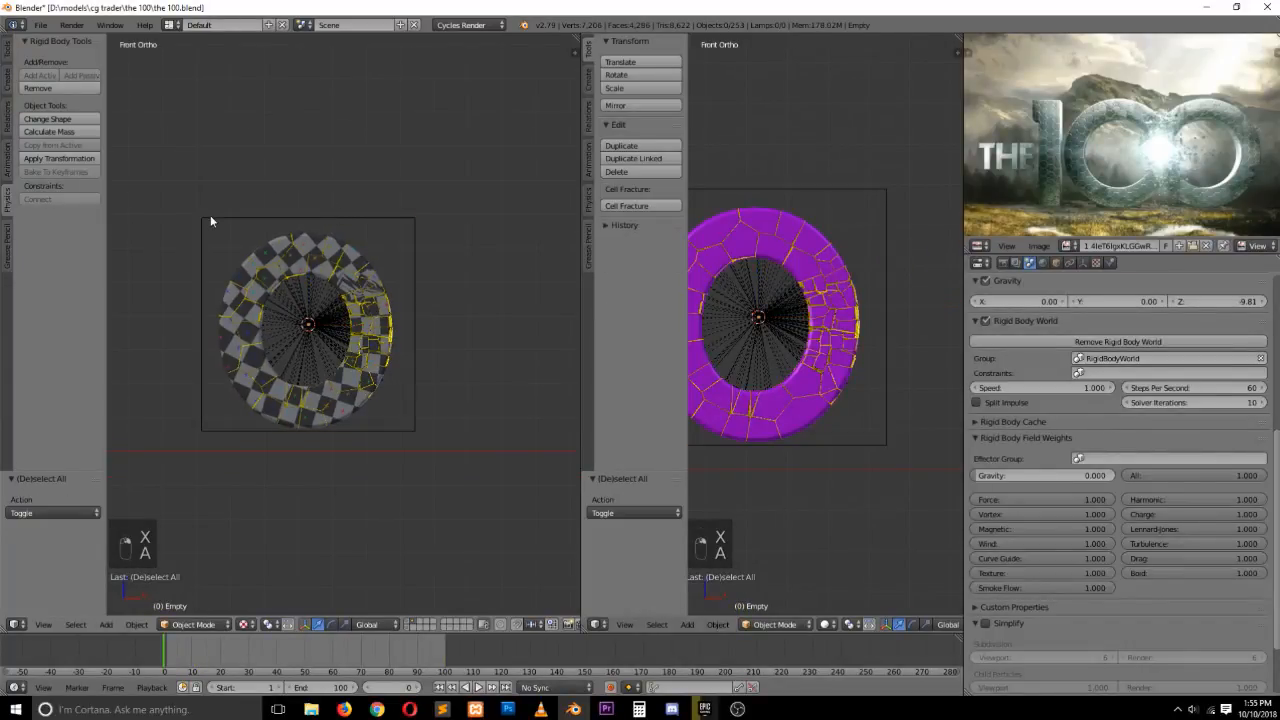
{"action": "key", "text": "b"}
{"action": "left_click_drag", "start_coordinate": [161, 173], "coordinate": [506, 498]}
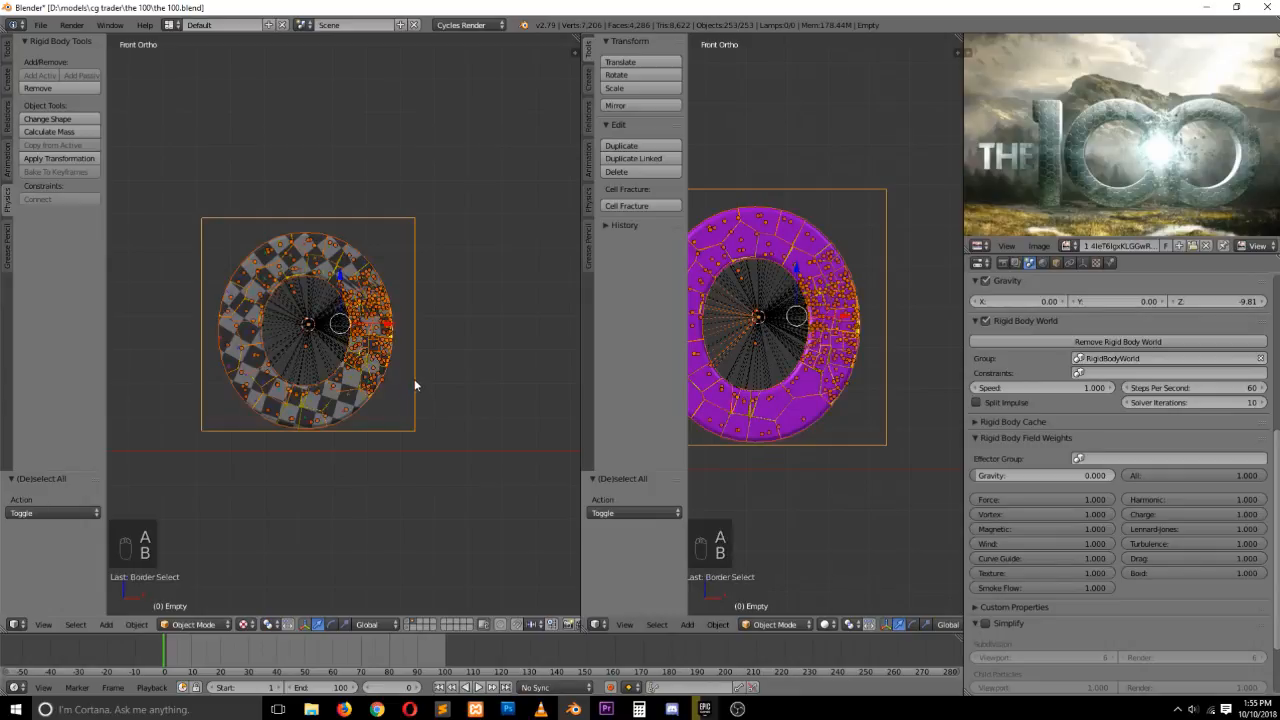
{"action": "key", "text": "alt+d"}
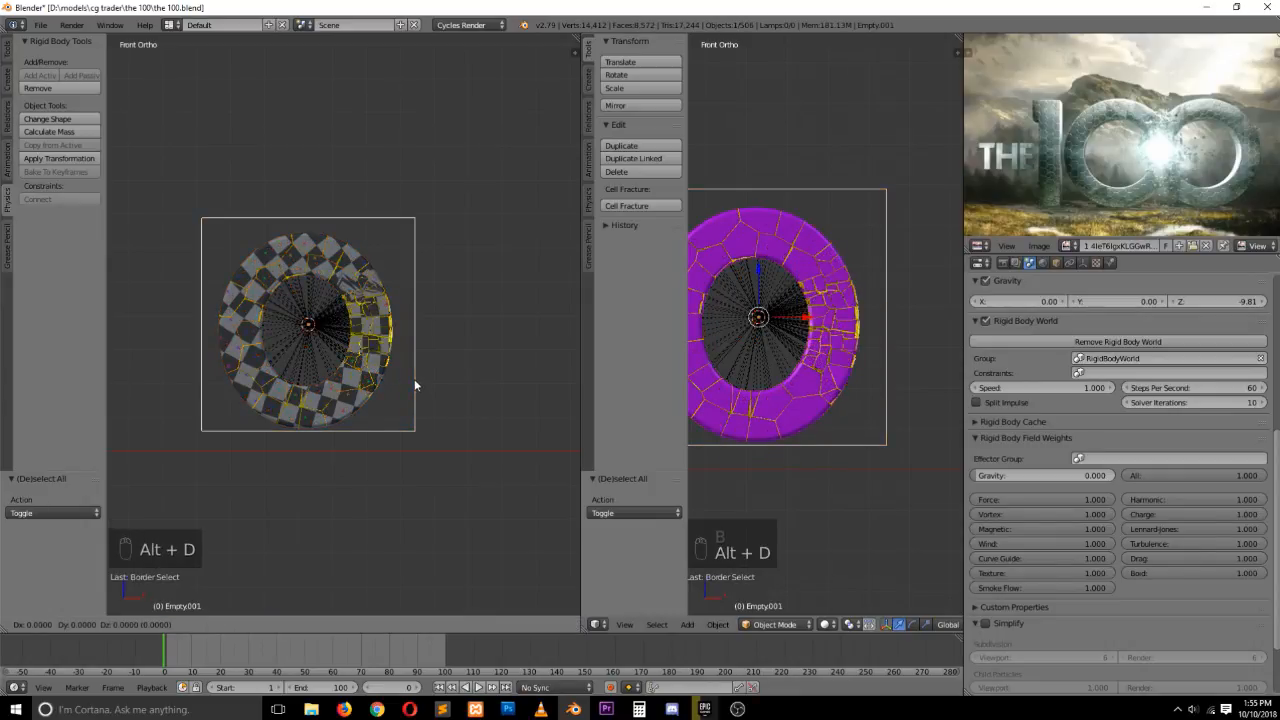
{"action": "right_click", "coordinate": [415, 385]}
{"action": "left_click_drag", "start_coordinate": [386, 325], "coordinate": [553, 350]}
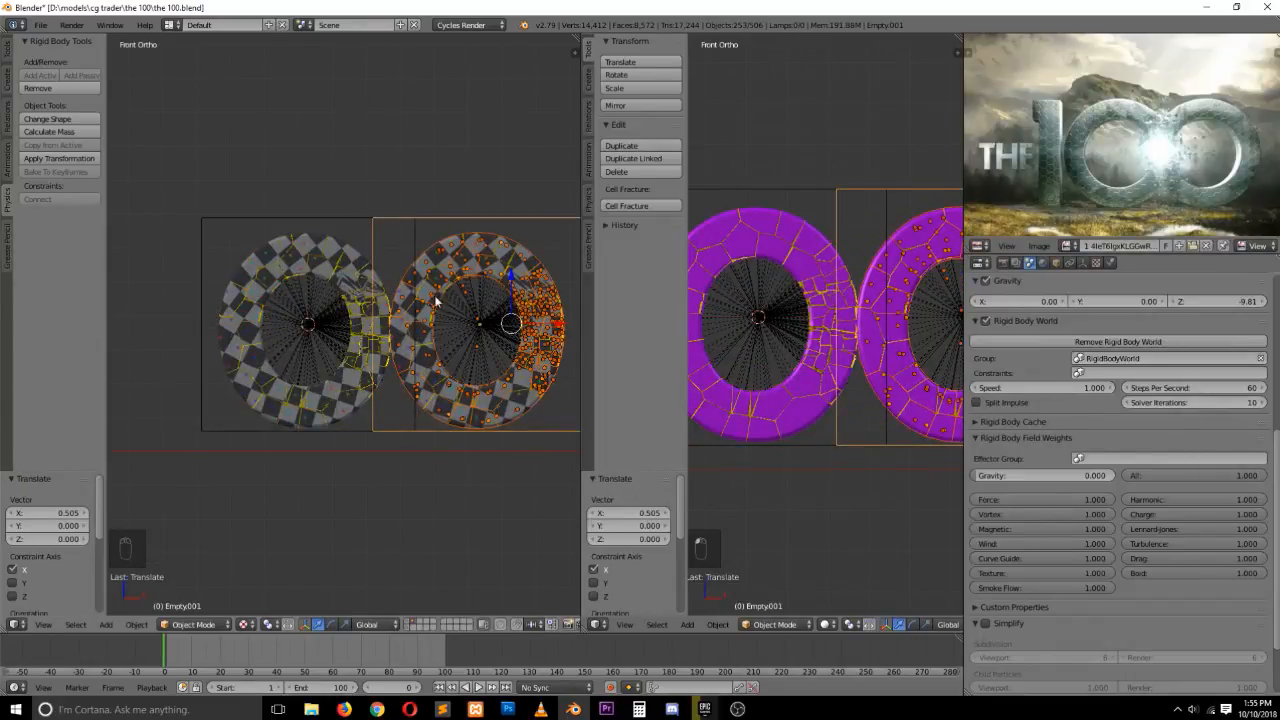
{"action": "left_click_drag", "start_coordinate": [553, 336], "coordinate": [558, 320]}
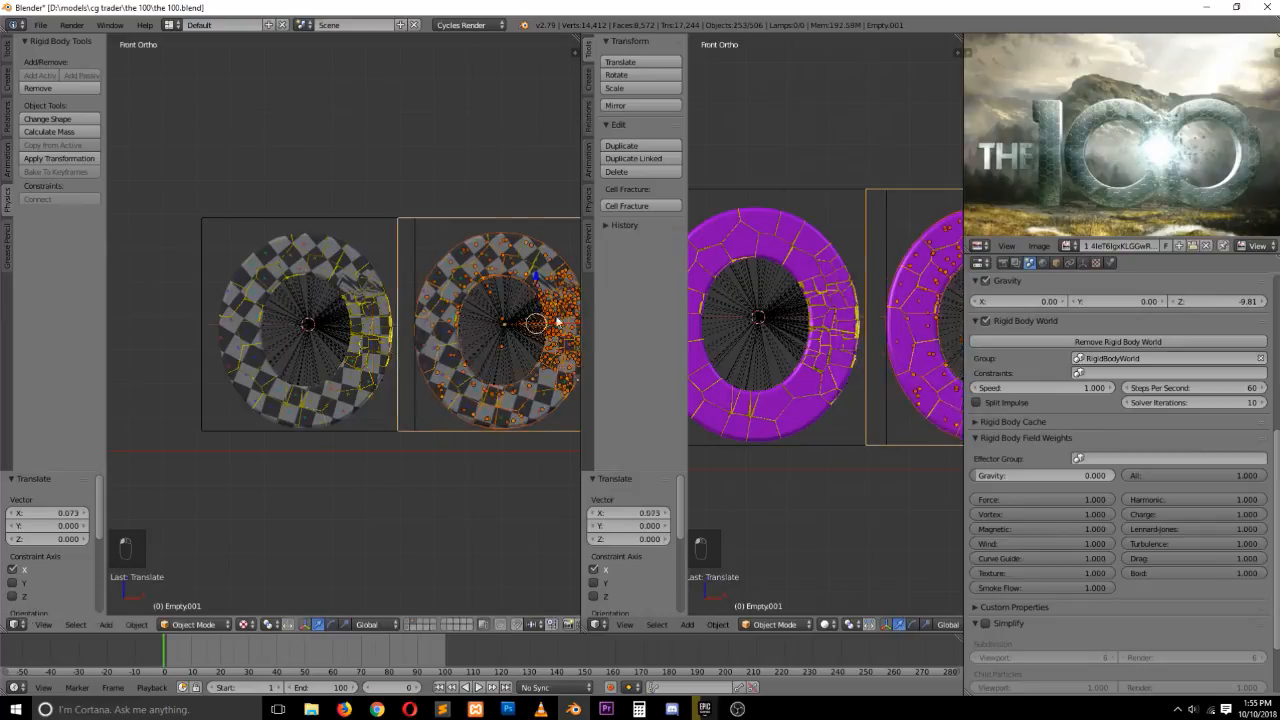
{"action": "scroll", "coordinate": [477, 341], "scroll_direction": "up", "scroll_amount": 3, "text": "ctrl"}
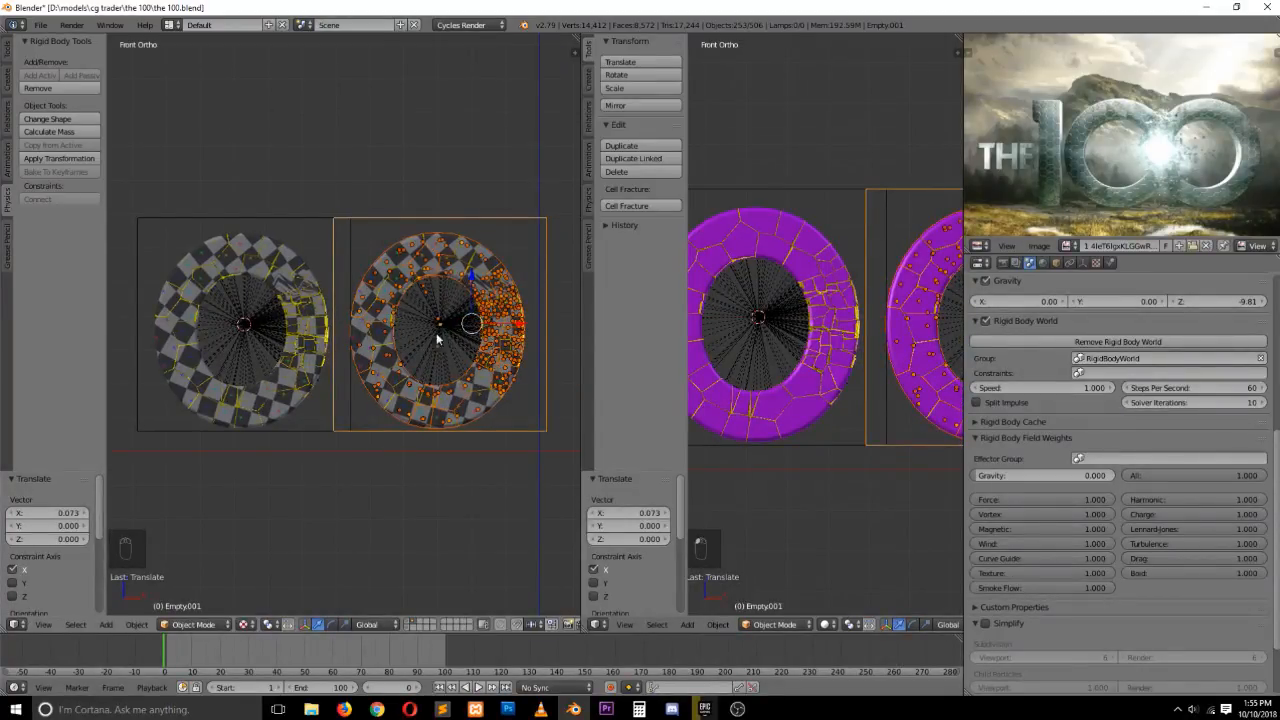
Play and scrub the animation to preview both letters shattering
{"action": "key", "text": "a"}
{"action": "key", "text": "alt+a"}
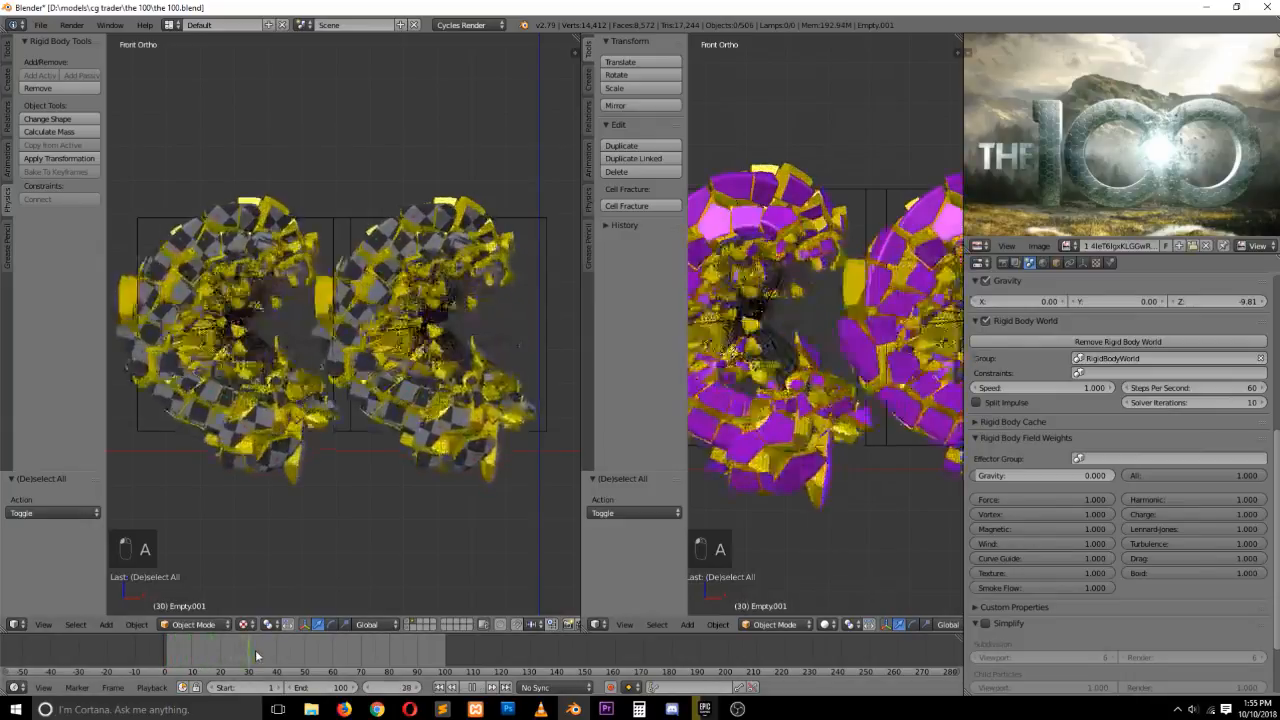
{"action": "left_click_drag", "start_coordinate": [256, 651], "coordinate": [235, 649]}
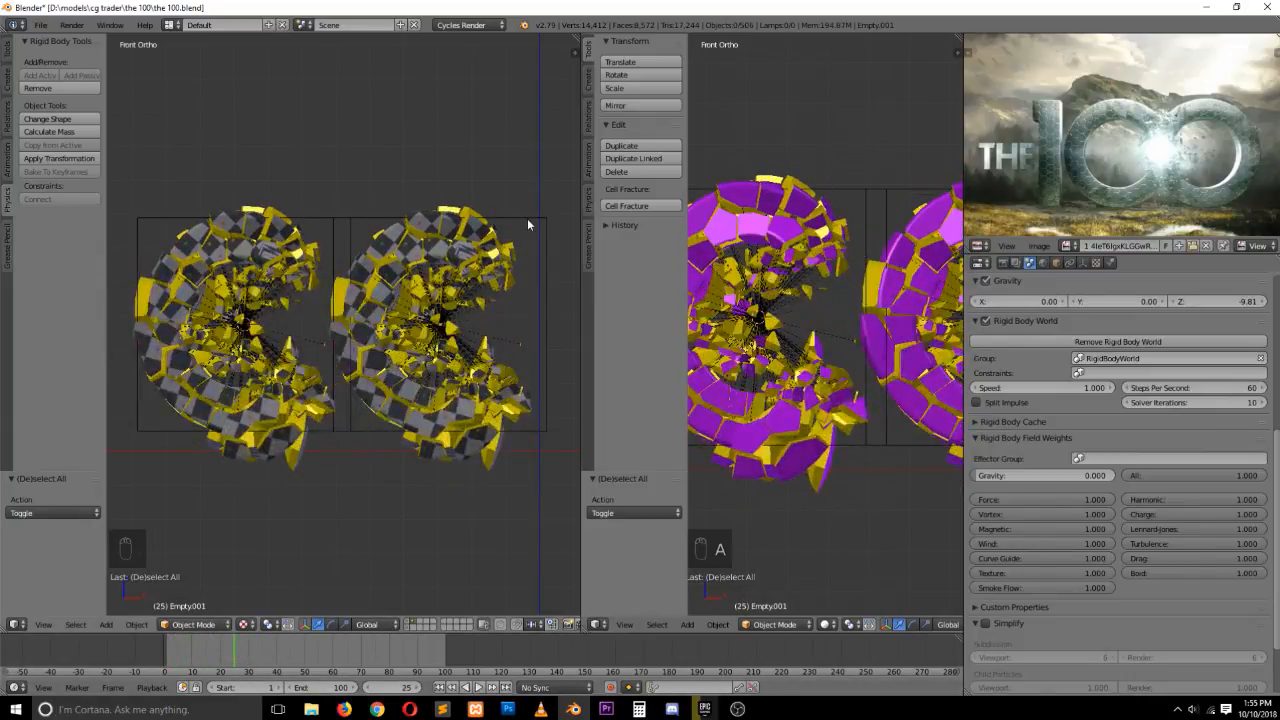
Rotate the duplicate letter's empty 180° around the Z axis
{"action": "right_click", "coordinate": [529, 224]}
{"action": "key", "text": "r"}
{"action": "key", "text": "z"}
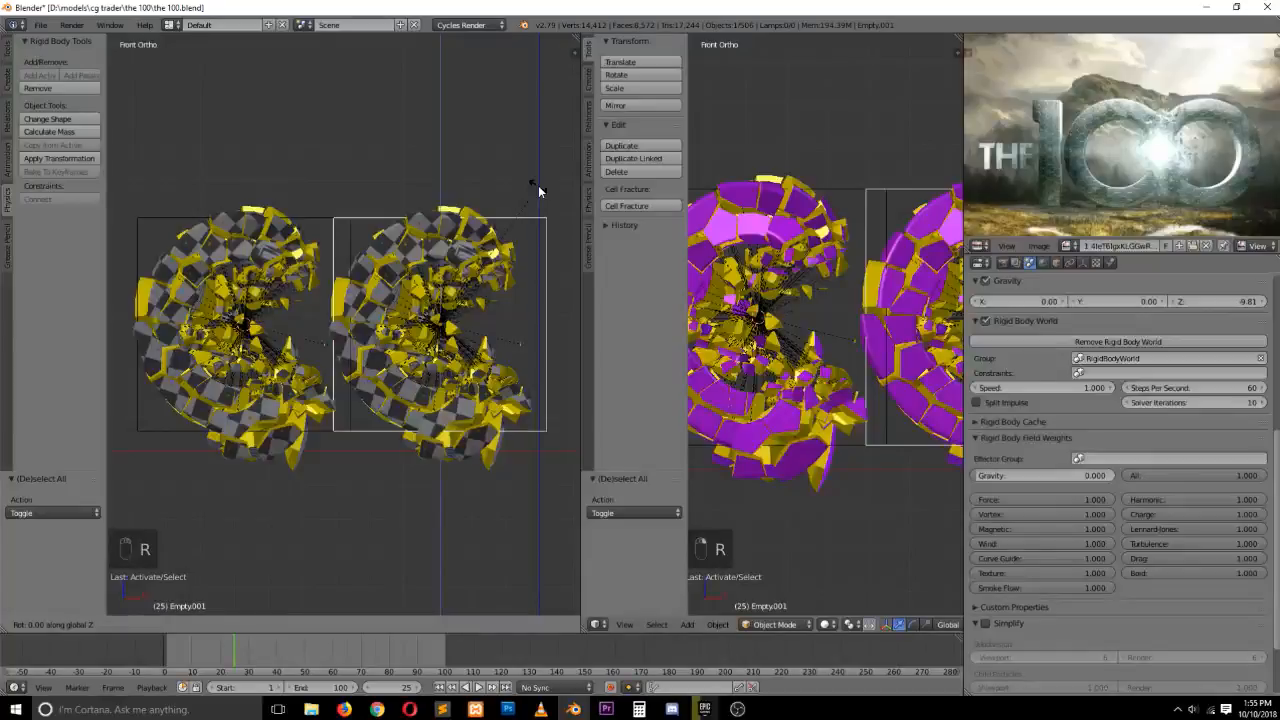
{"action": "type", "text": "180"}
{"action": "key", "text": "Return"}
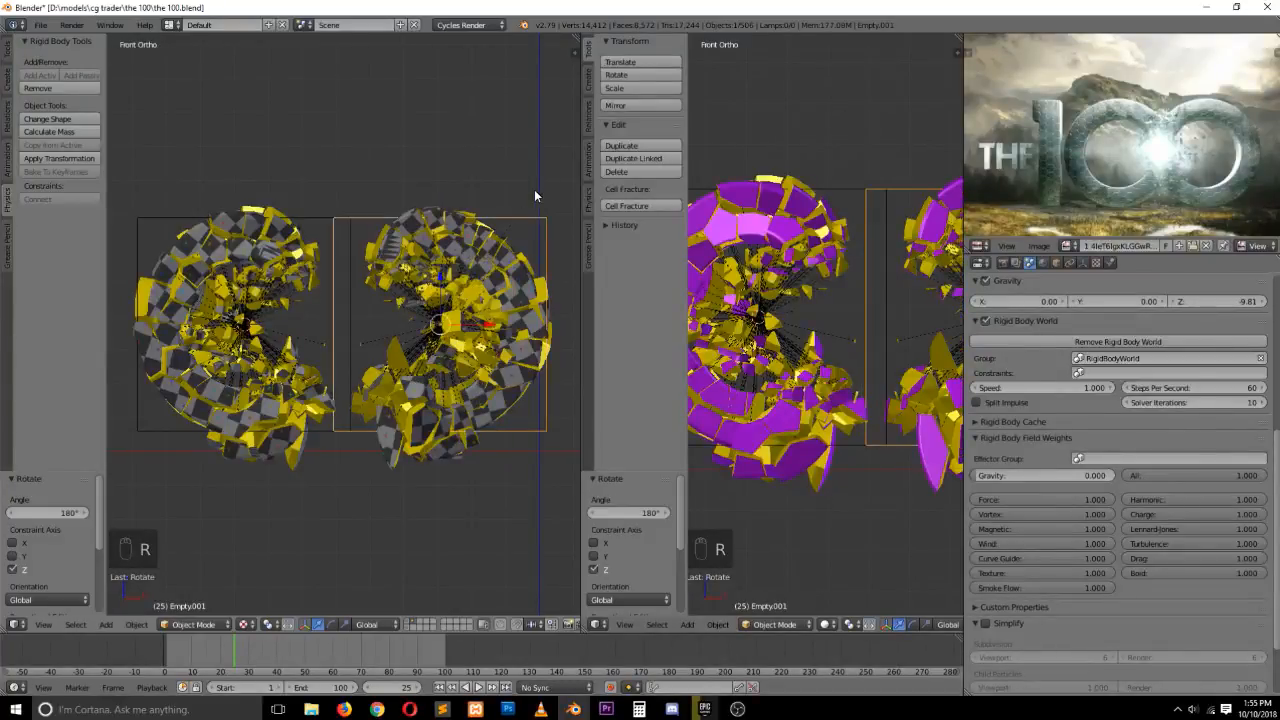
{"action": "left_click_drag", "start_coordinate": [224, 651], "coordinate": [157, 648]}
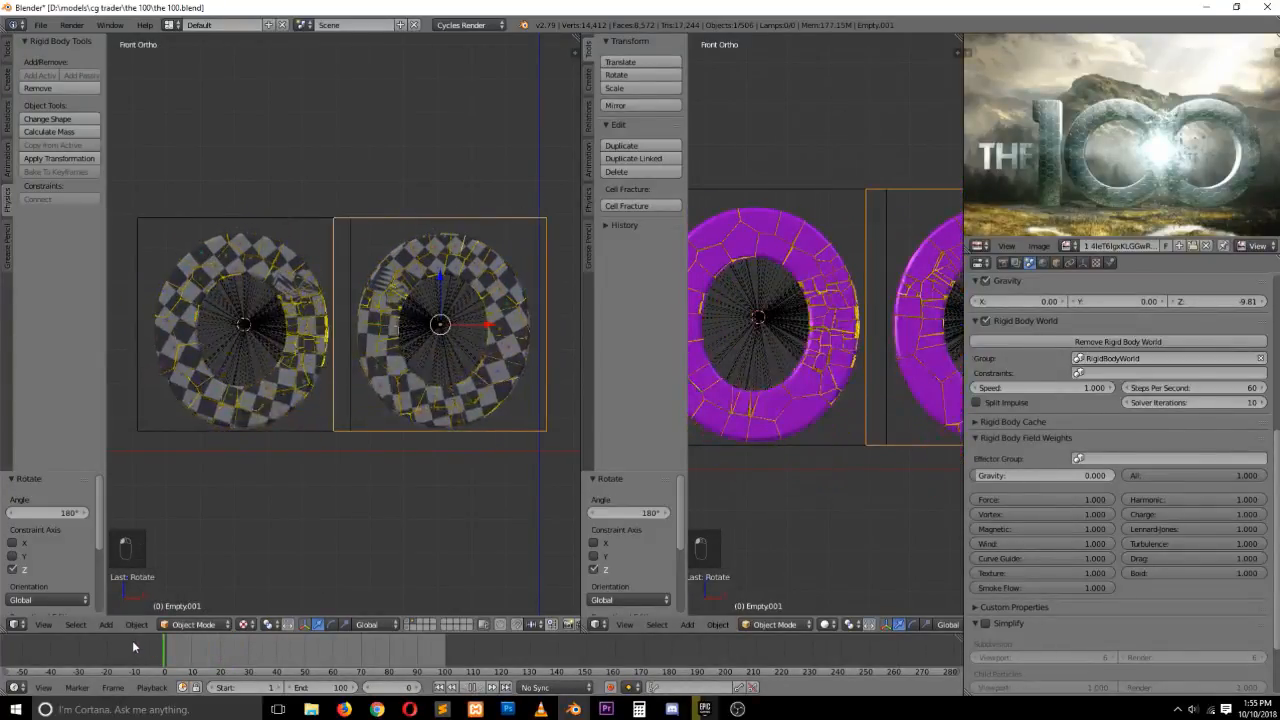
Move the duplicate's empty about -0.085 along X, then play the animation to check it
{"action": "key", "text": "a"}
{"action": "right_click", "coordinate": [545, 300]}
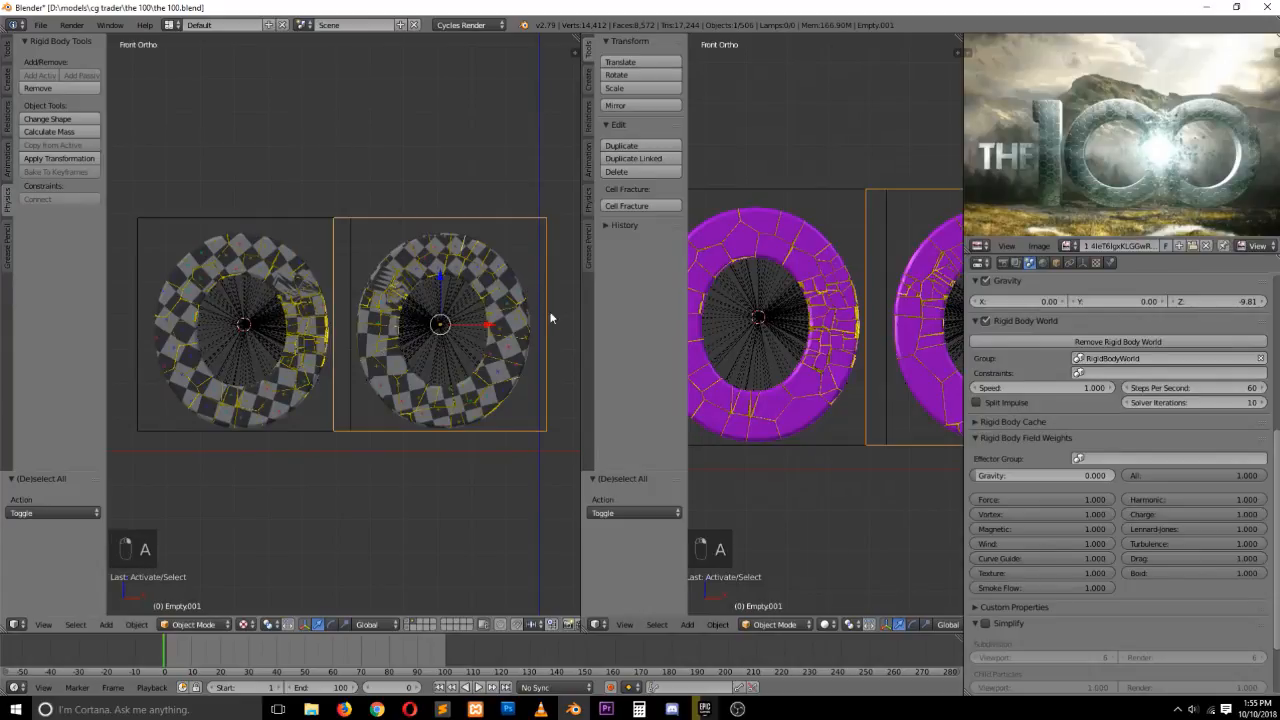
{"action": "key", "text": "g"}
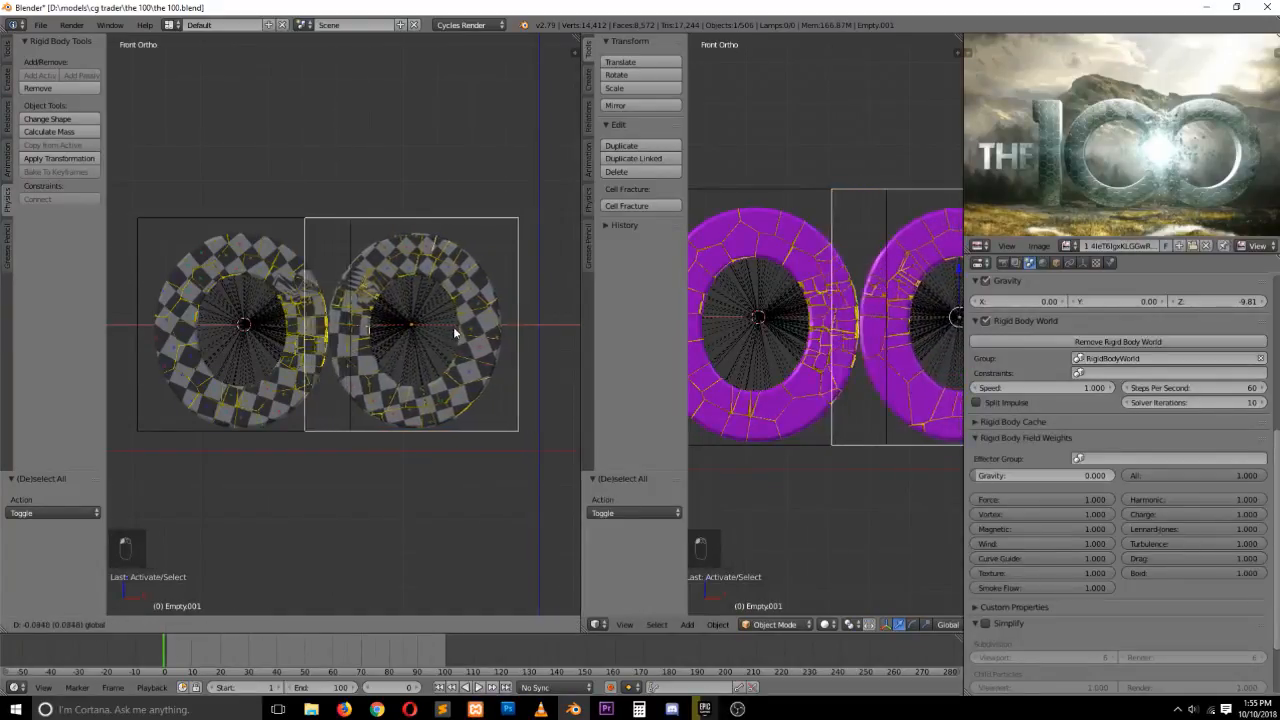
{"action": "left_click", "coordinate": [453, 326]}
{"action": "key", "text": "alt+a"}
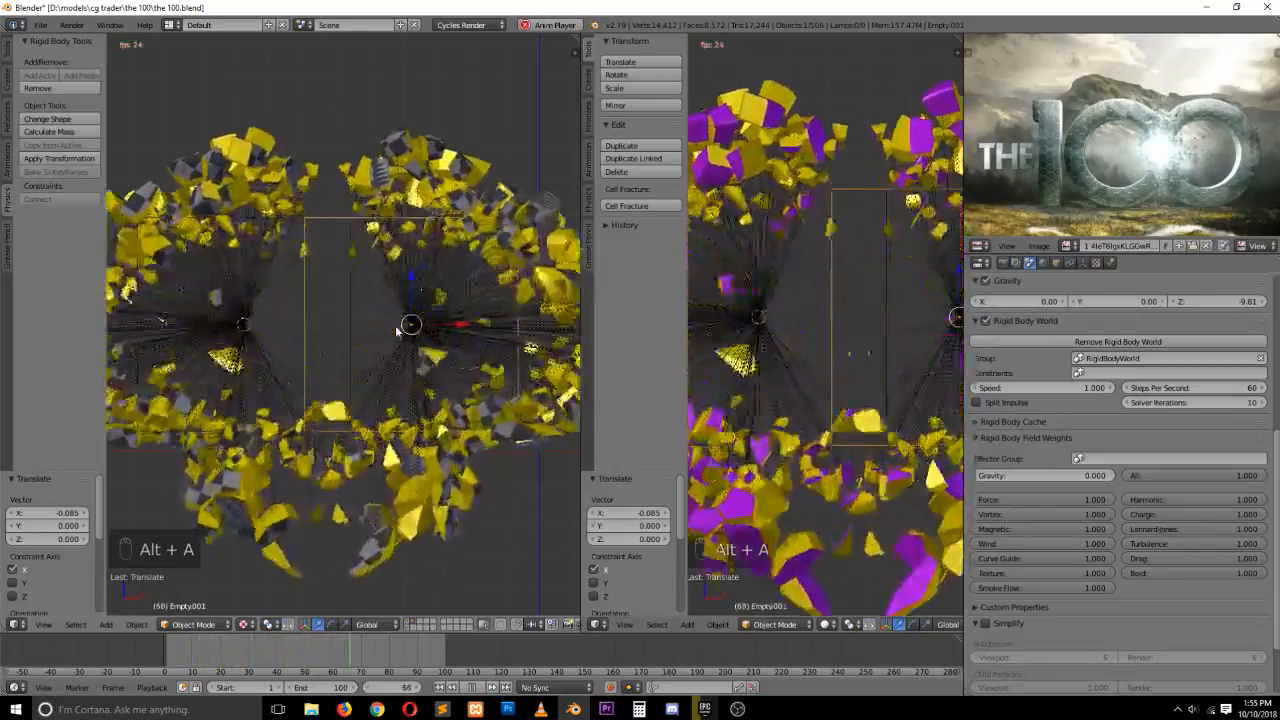
{"action": "key", "text": "Escape"}
Select the original letter's empty and switch the reference image area to an enlarged Graph Editor
{"action": "right_click", "coordinate": [251, 225]}
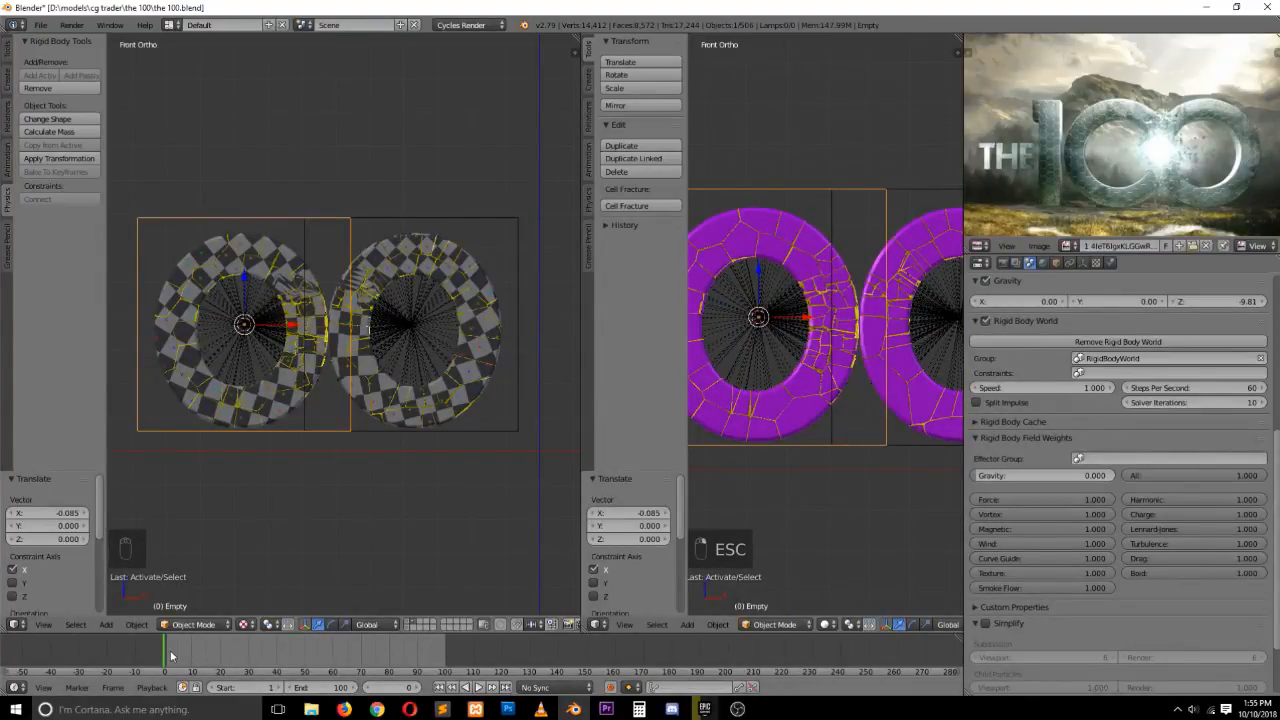
{"action": "left_click_drag", "start_coordinate": [171, 656], "coordinate": [181, 656]}
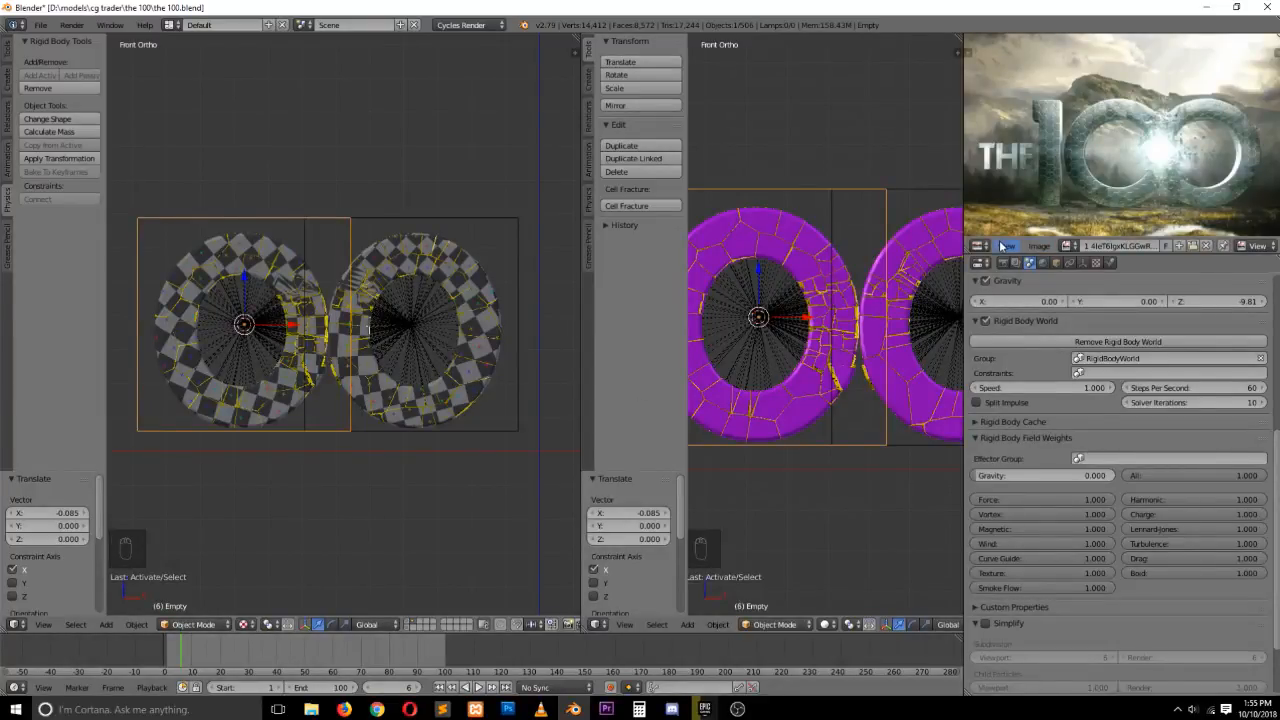
{"action": "left_click", "coordinate": [980, 246]}
{"action": "left_click", "coordinate": [1010, 298]}
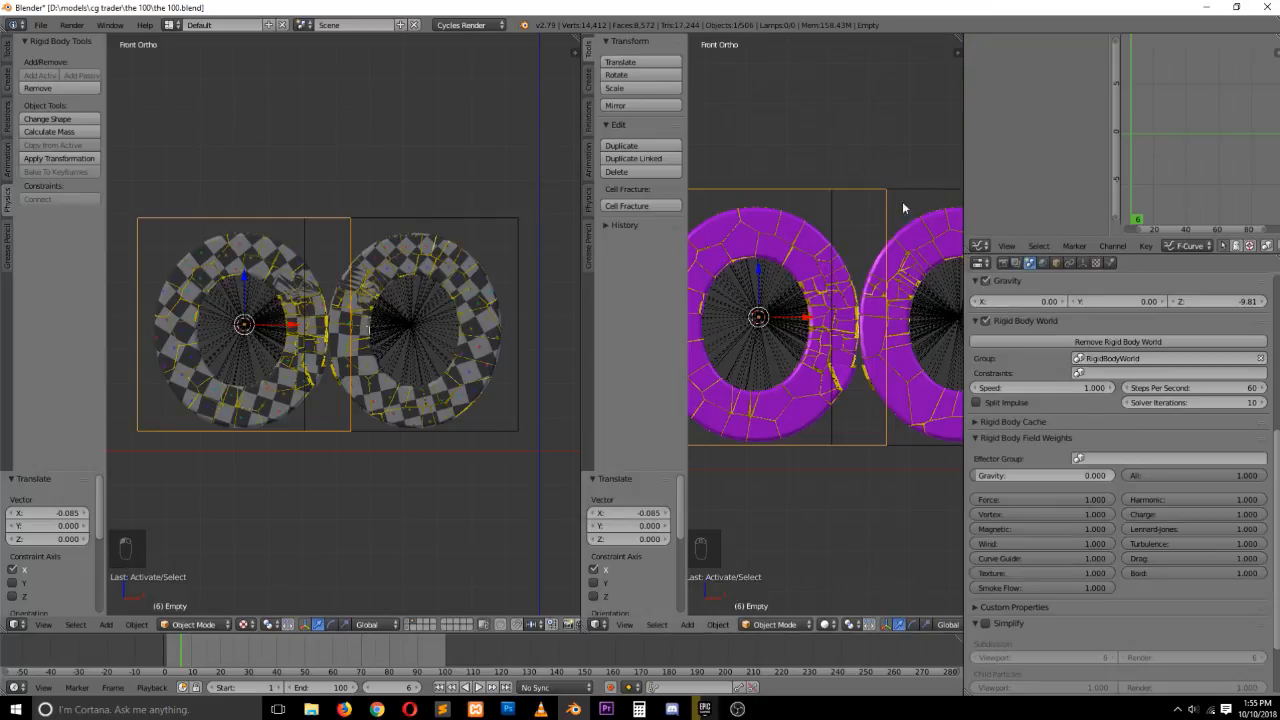
{"action": "left_click", "coordinate": [1225, 246]}
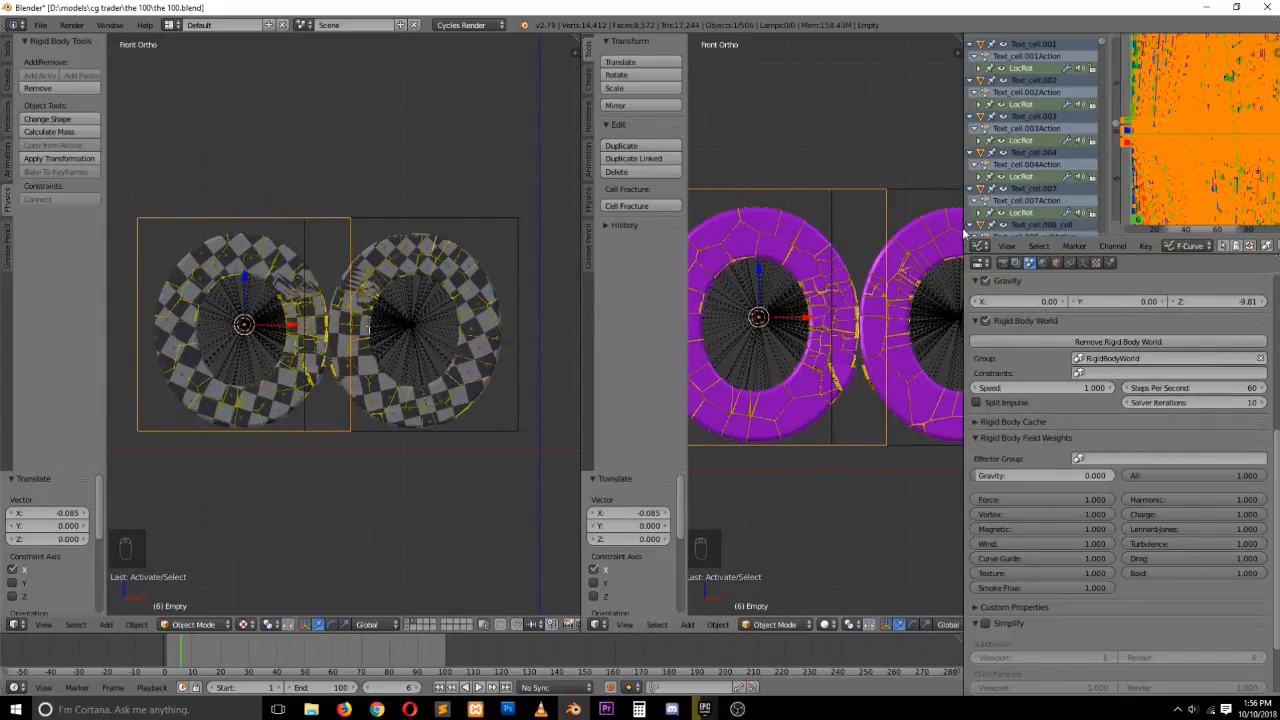
{"action": "left_click_drag", "start_coordinate": [966, 233], "coordinate": [893, 233]}
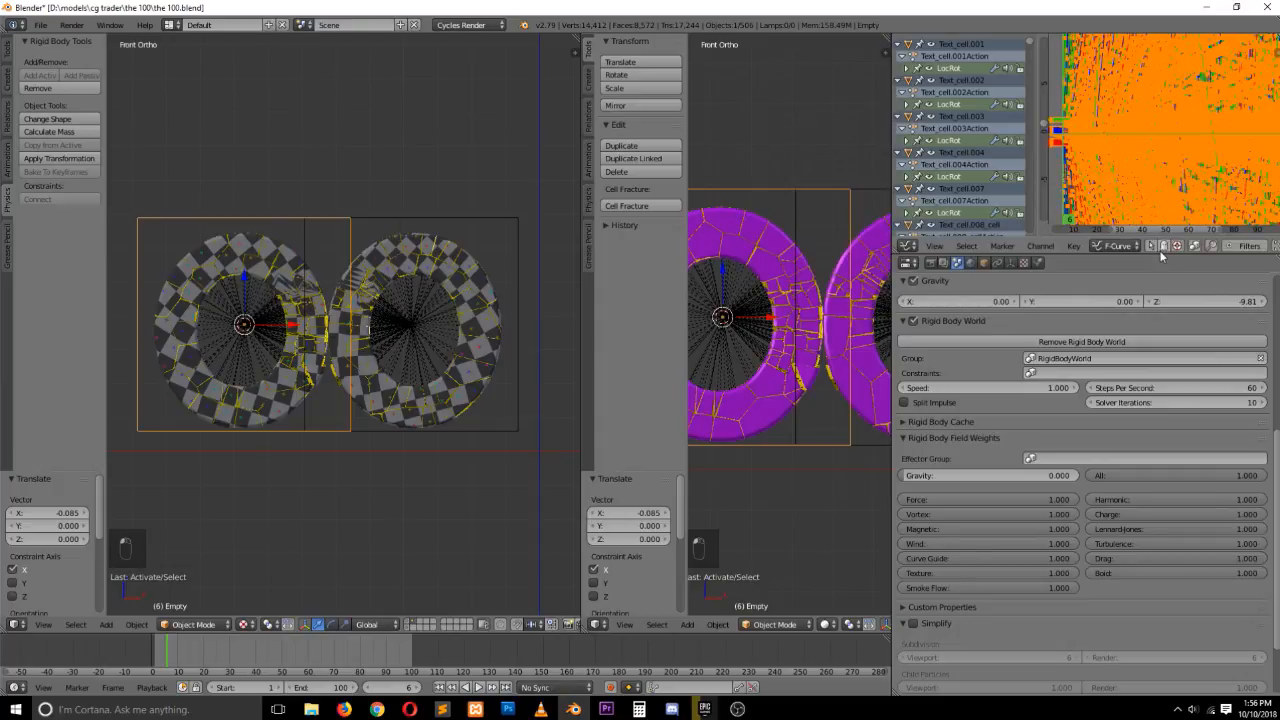
{"action": "left_click_drag", "start_coordinate": [1161, 257], "coordinate": [1161, 415]}
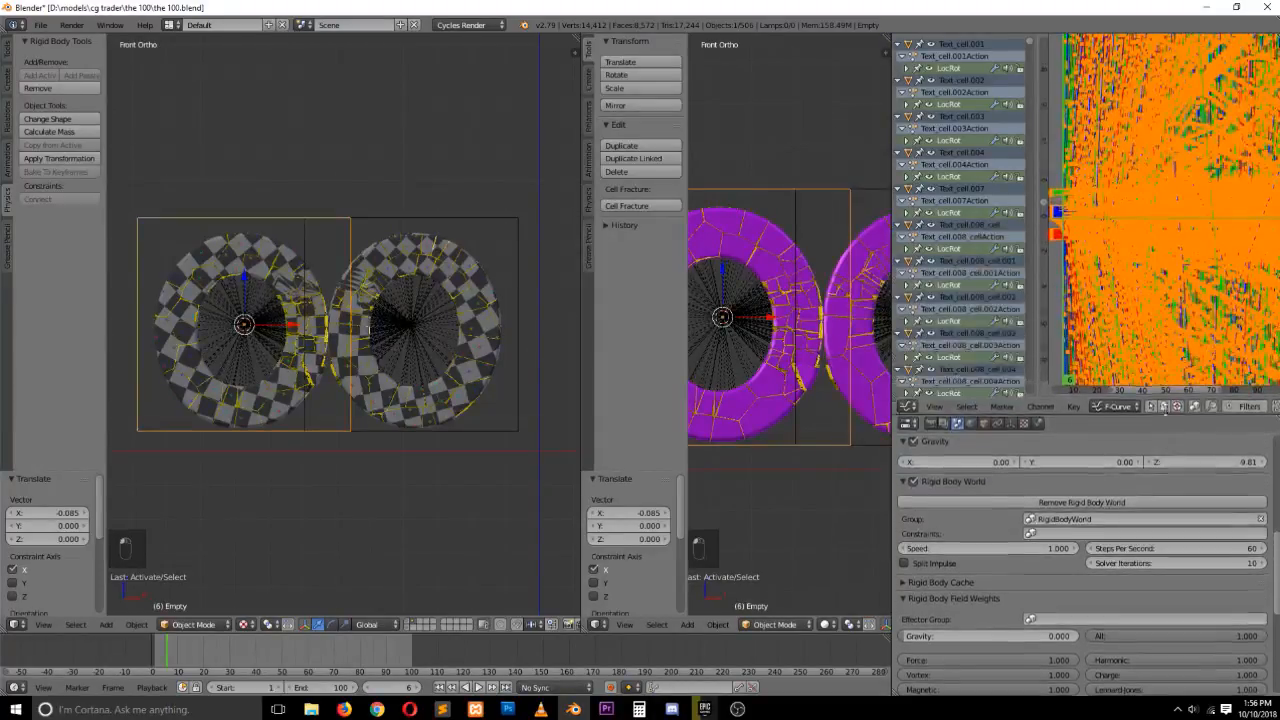
Select all keyframes in the Graph Editor and shift them later in time, about 8.5 then 31.6 frames
{"action": "key", "text": "a"}
{"action": "key", "text": "a"}
{"action": "key", "text": "a"}
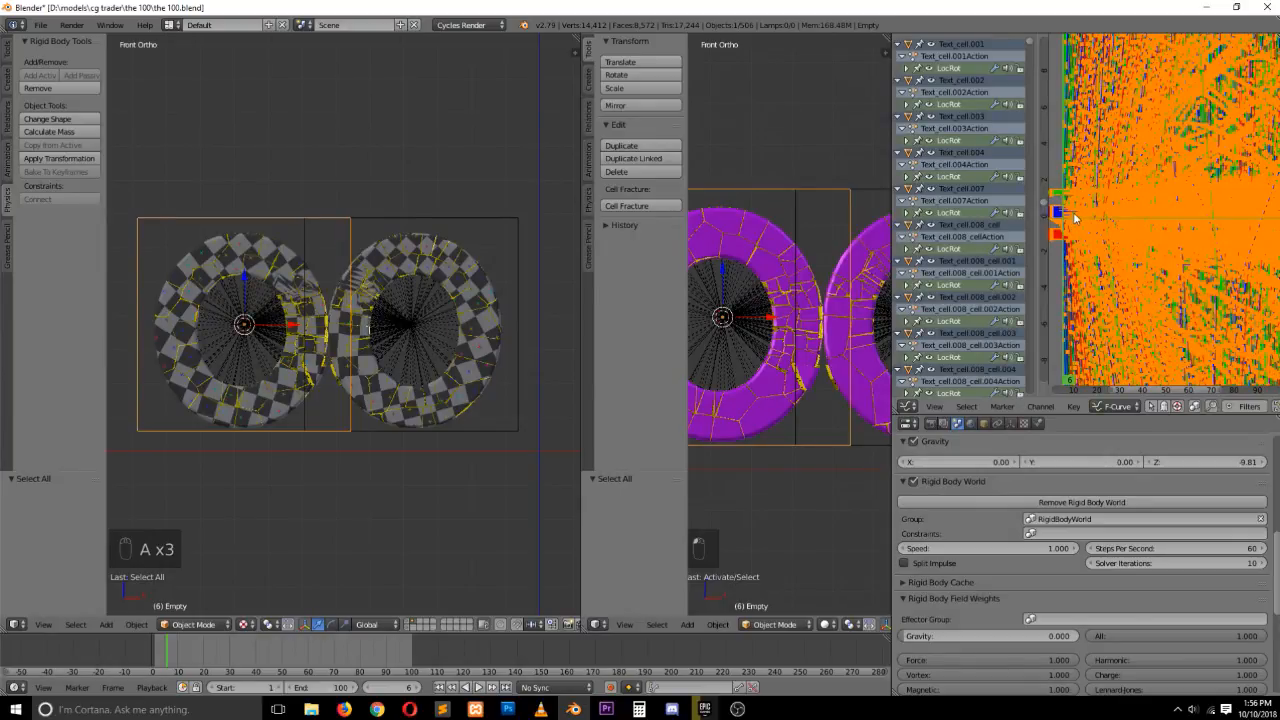
{"action": "key", "text": "g"}
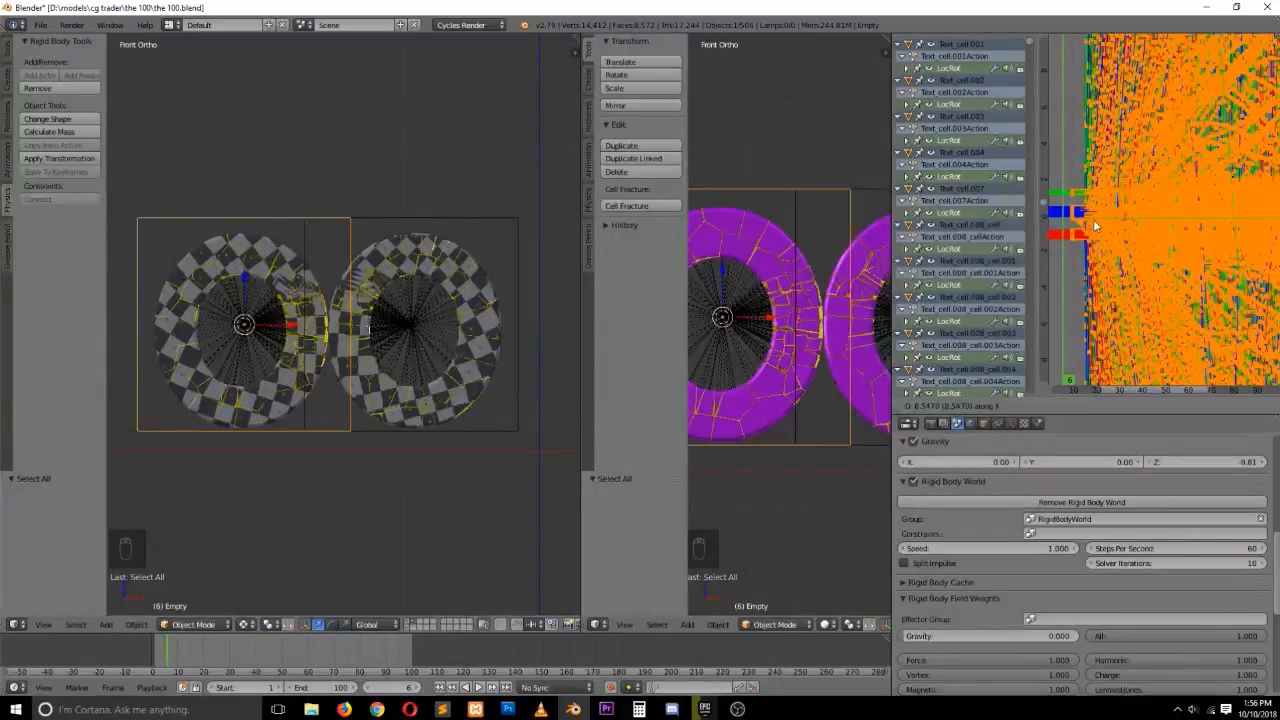
{"action": "left_click", "coordinate": [1095, 227]}
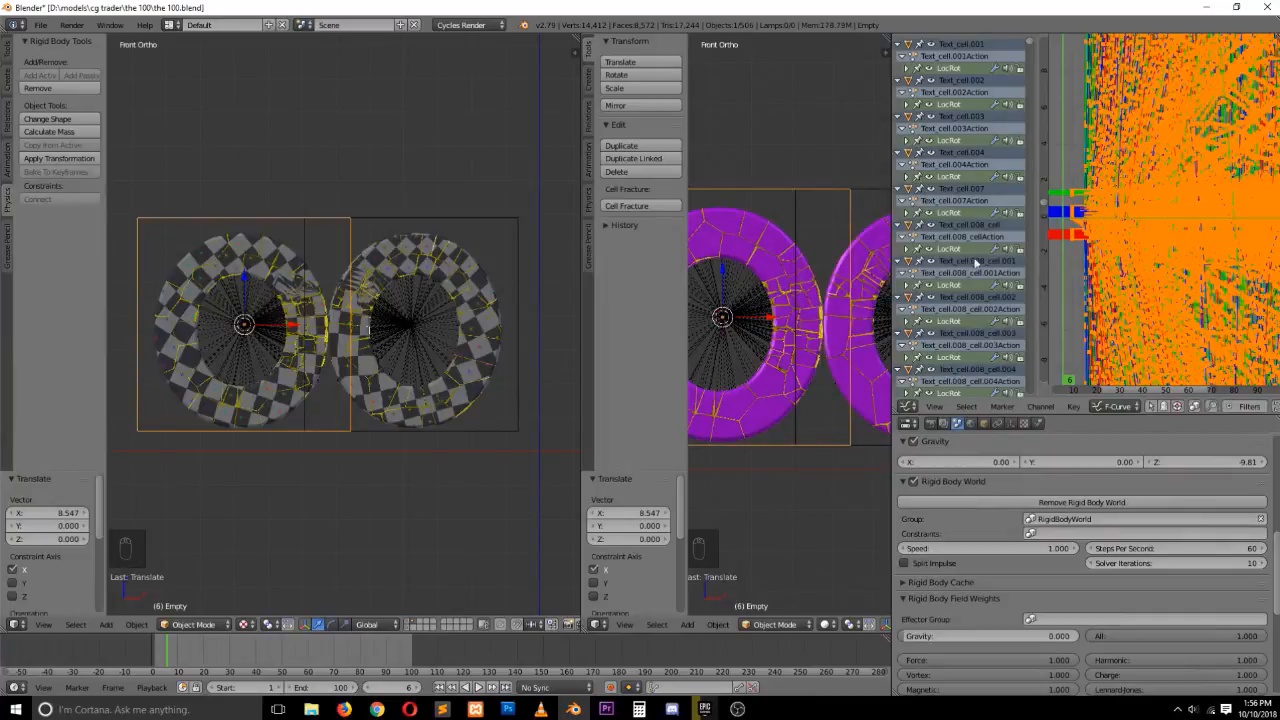
{"action": "left_click_drag", "start_coordinate": [173, 656], "coordinate": [205, 655]}
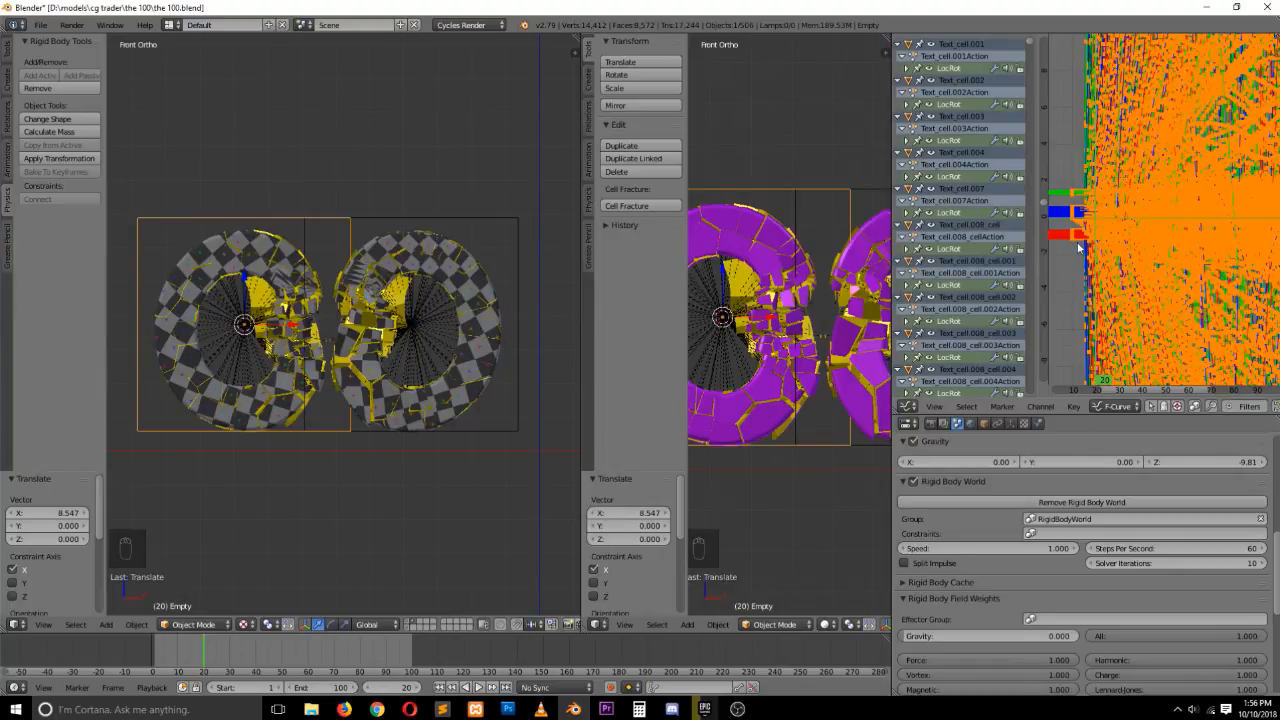
{"action": "key", "text": "g"}
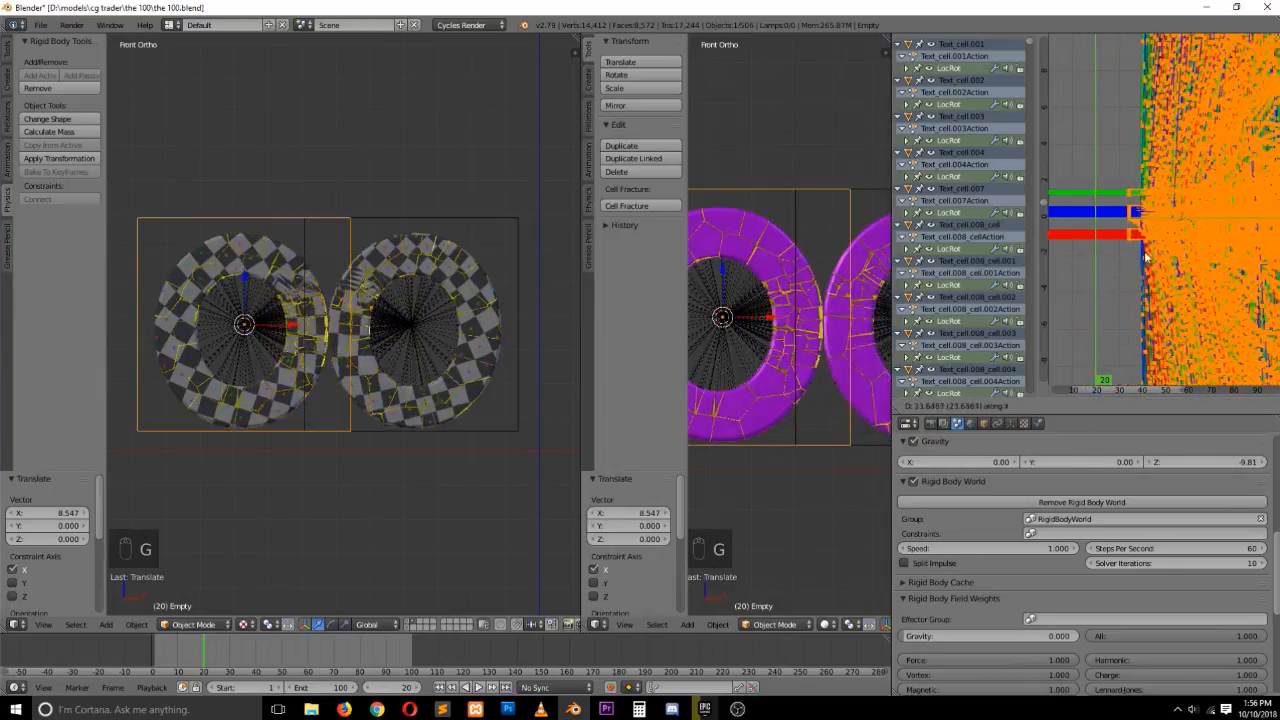
{"action": "left_click", "coordinate": [1152, 258]}
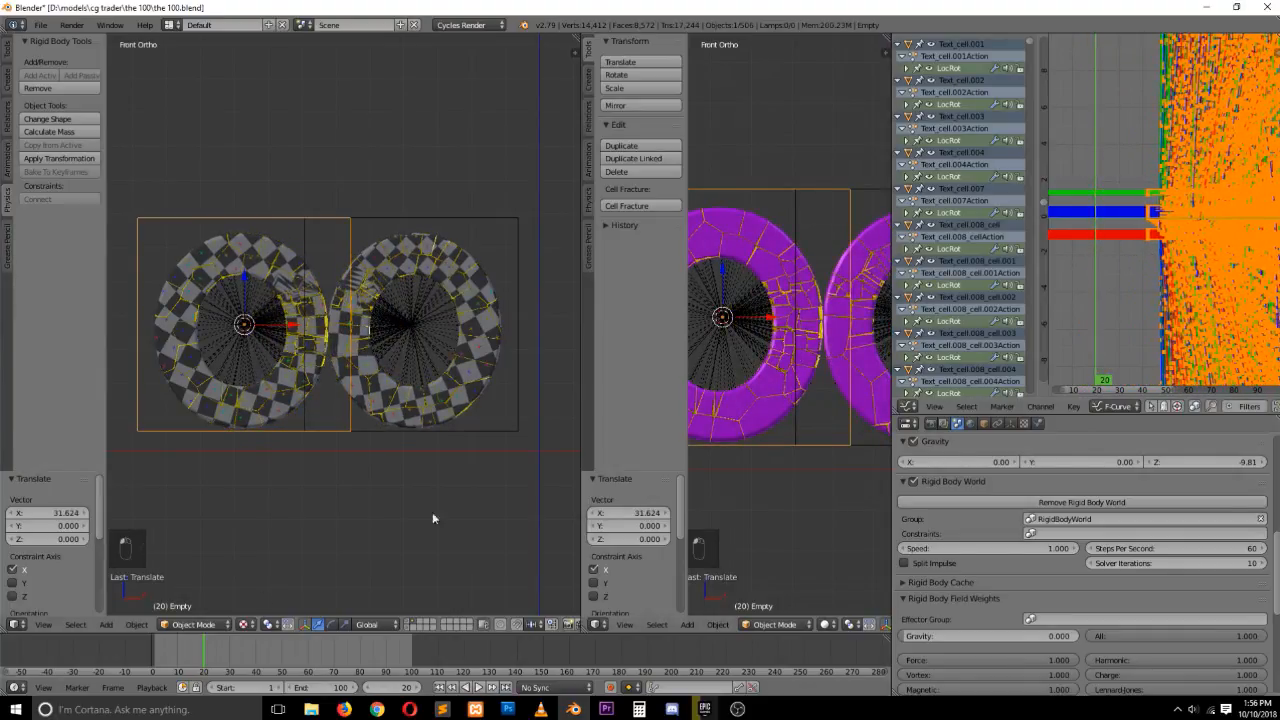
{"action": "mouse_move", "coordinate": [160, 648]}
{"action": "left_mouse_down"}
{"action": "mouse_move", "coordinate": [312, 653]}
{"action": "mouse_move", "coordinate": [152, 652]}
{"action": "left_mouse_up"}
At frame 45, keyframe the original letter's empty at its current position with auto keying
{"action": "key", "text": "a"}
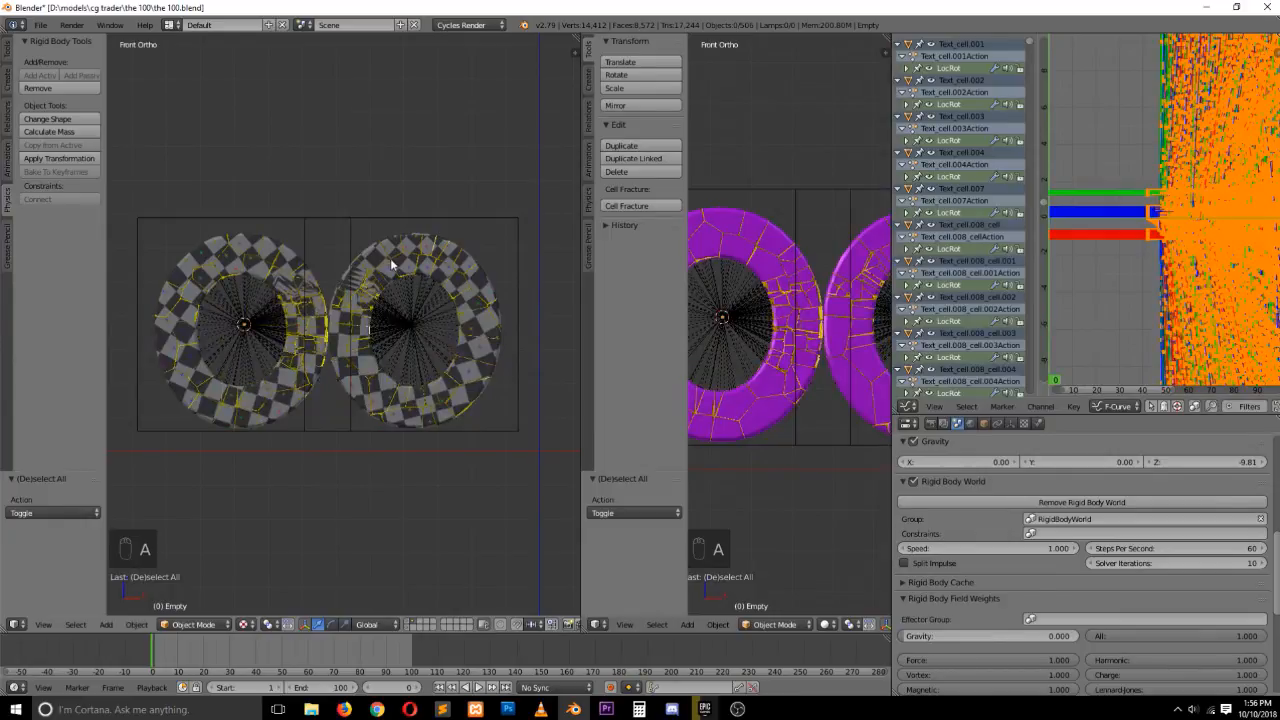
{"action": "right_click", "coordinate": [288, 219]}
{"action": "mouse_move", "coordinate": [247, 662]}
{"action": "left_mouse_down"}
{"action": "mouse_move", "coordinate": [283, 667]}
{"action": "mouse_move", "coordinate": [270, 664]}
{"action": "left_mouse_up"}
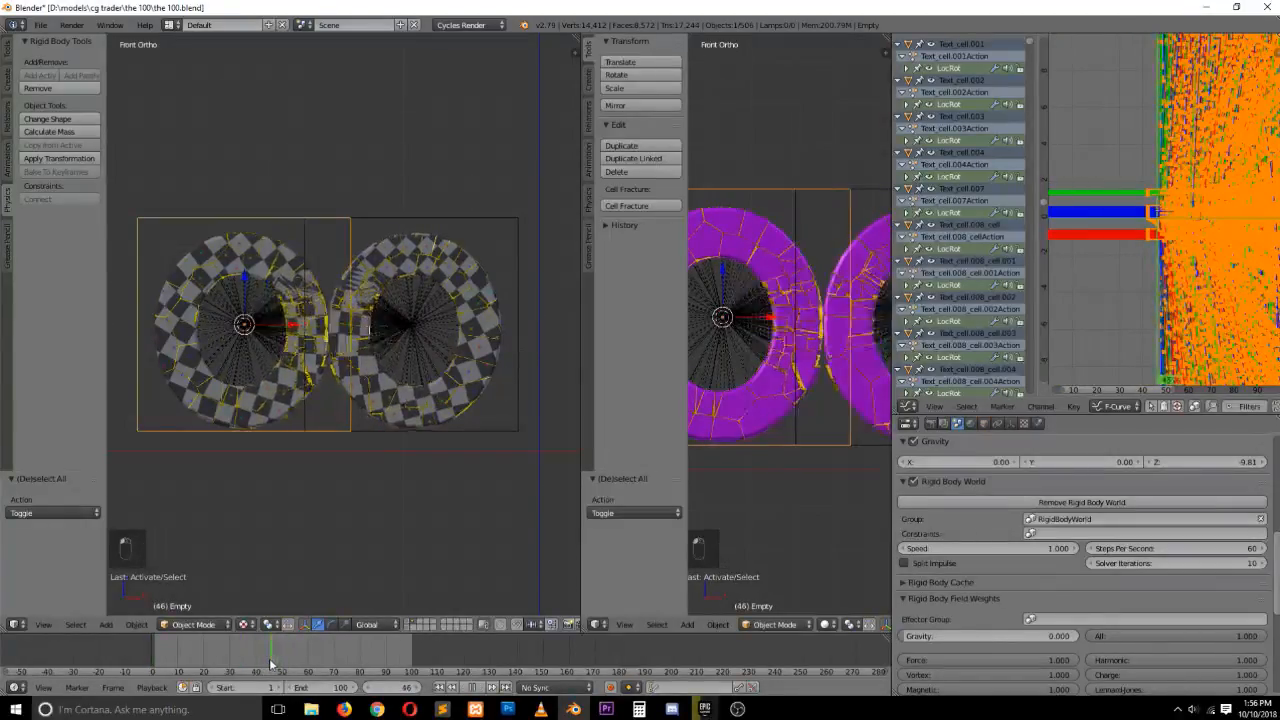
{"action": "key", "text": "g"}
{"action": "left_click", "coordinate": [265, 260]}
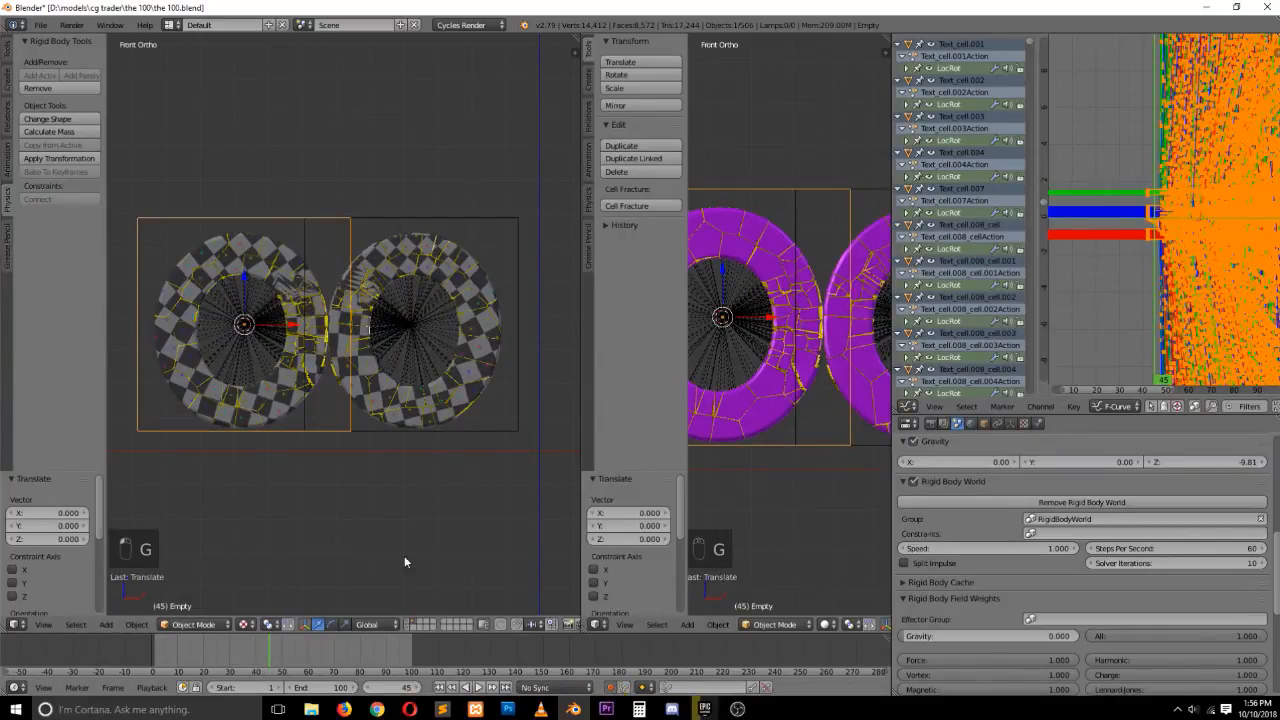
{"action": "key", "text": "g"}
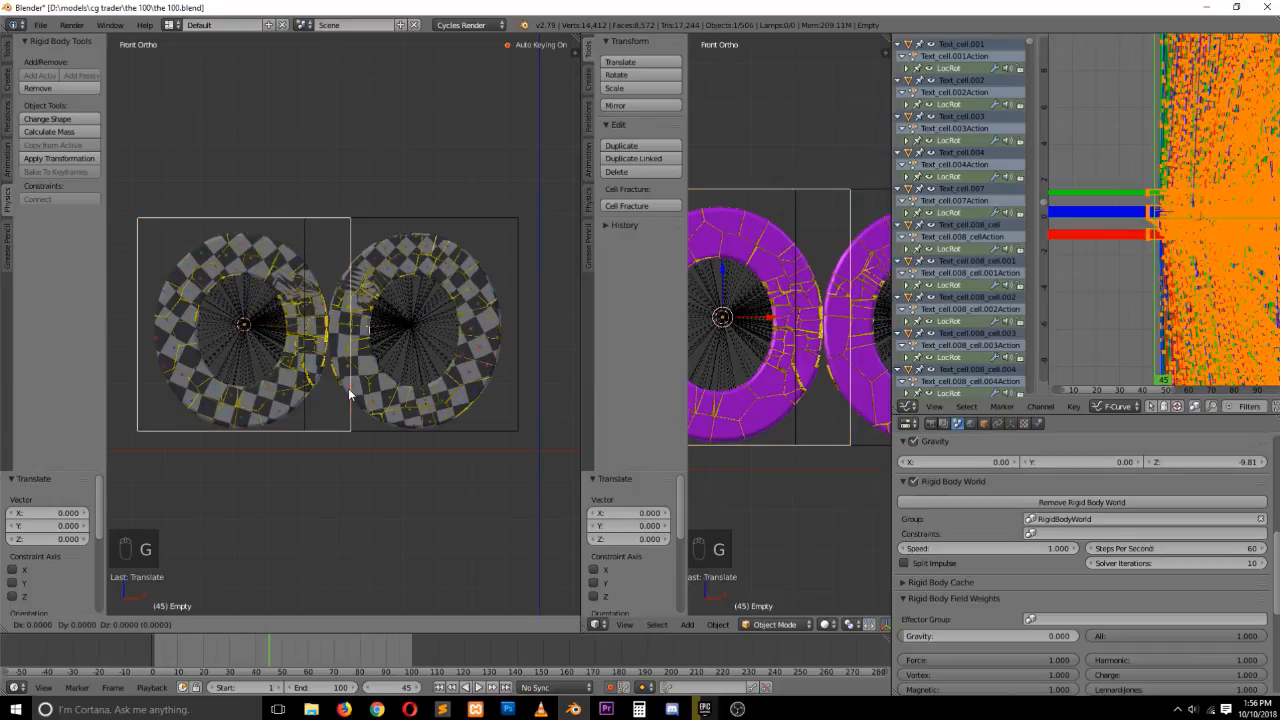
{"action": "left_click", "coordinate": [349, 391]}
At frame 39, move the original letter's empty about -0.3 along X
{"action": "left_click_drag", "start_coordinate": [275, 668], "coordinate": [254, 654]}
{"action": "key", "text": "x"}
{"action": "left_click", "coordinate": [180, 330]}
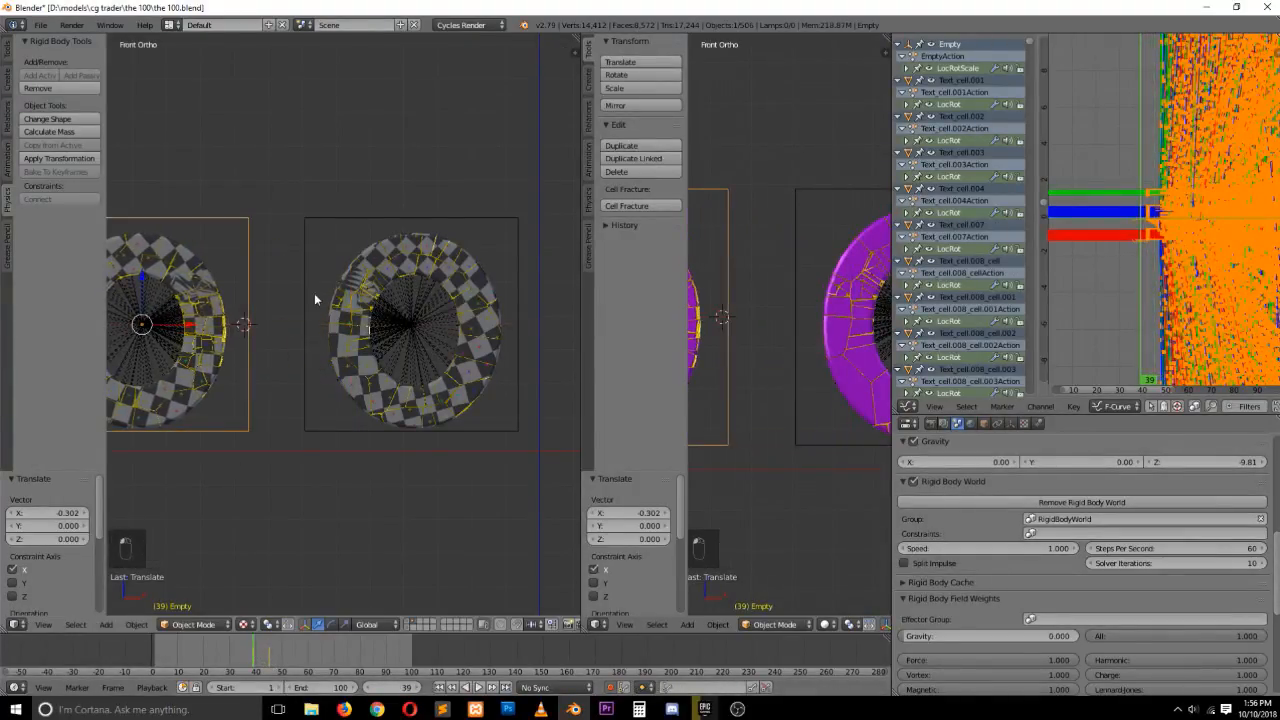
At frame 45, keyframe the duplicate letter's empty at its current position
{"action": "right_click", "coordinate": [309, 290]}
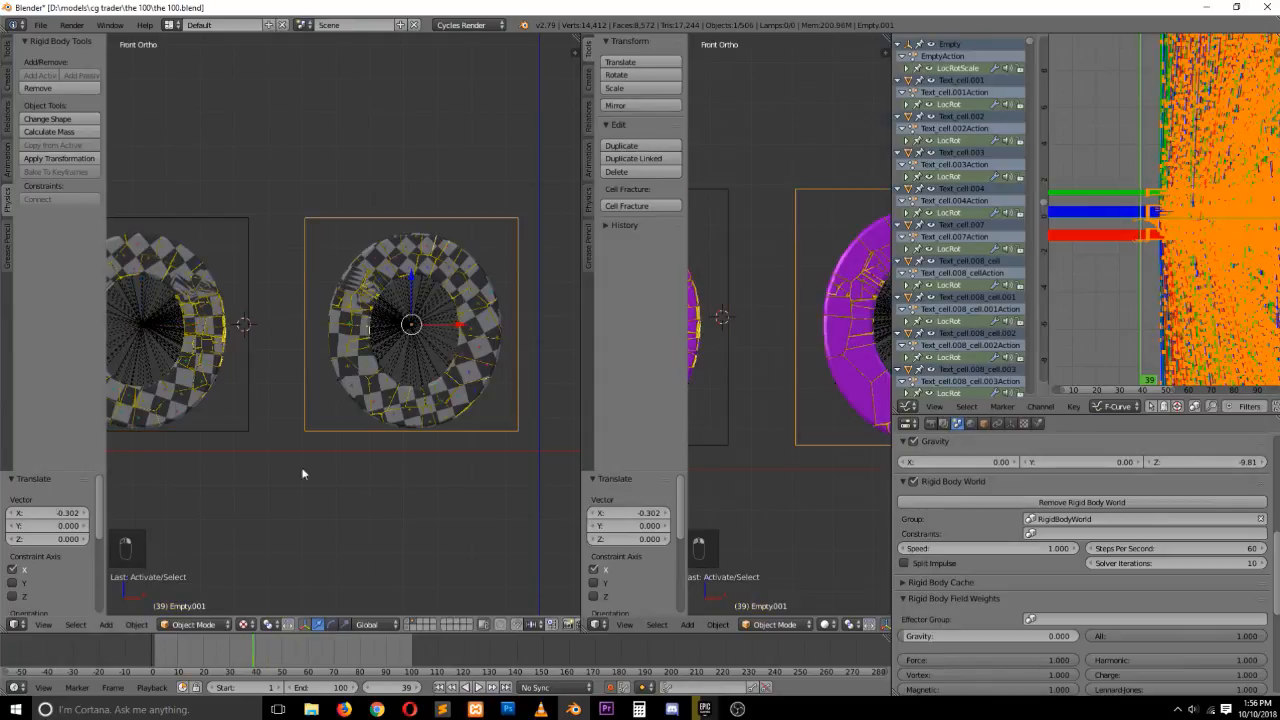
{"action": "right_click", "coordinate": [244, 386]}
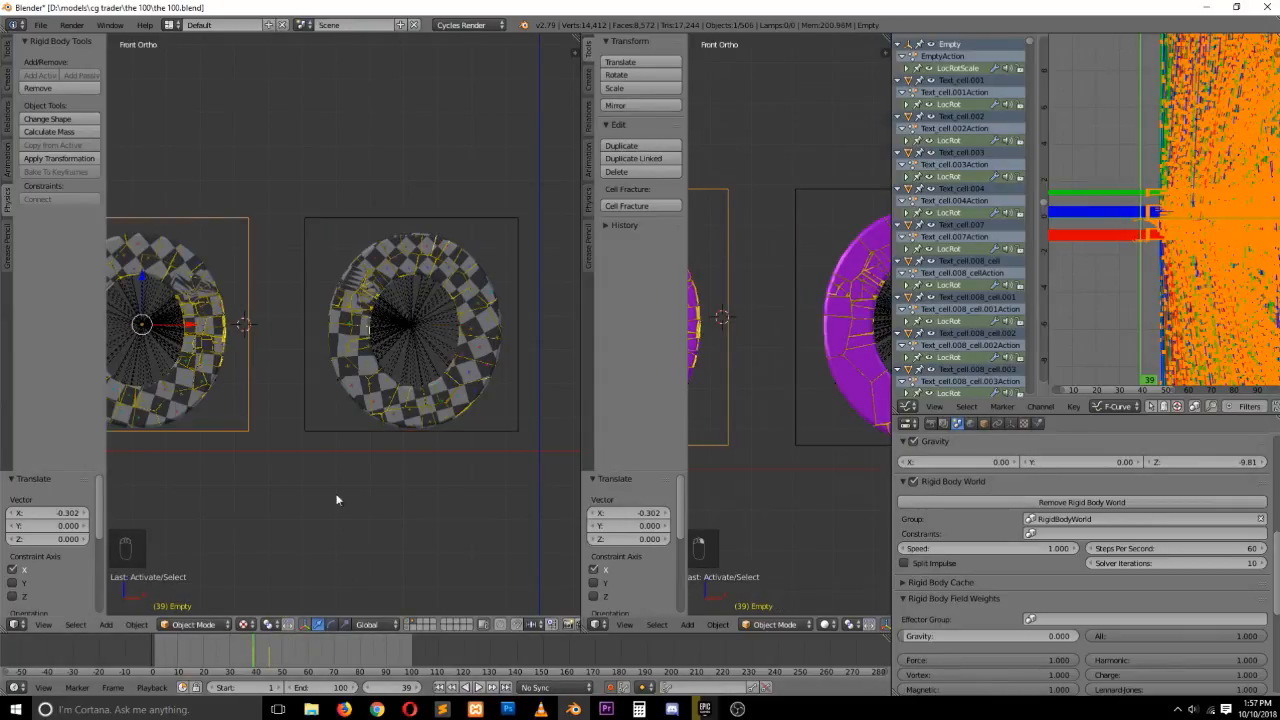
{"action": "key", "text": "Up"}
{"action": "right_click", "coordinate": [390, 208]}
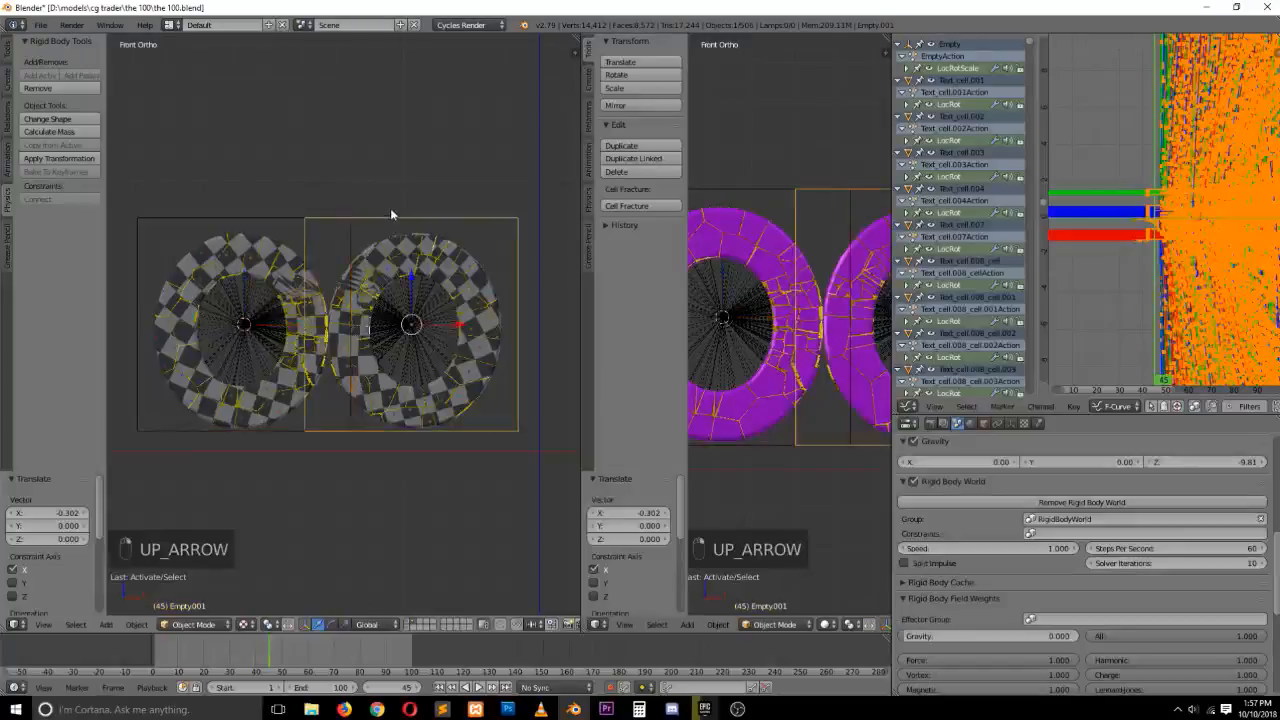
{"action": "key", "text": "g"}
{"action": "left_click", "coordinate": [404, 234]}
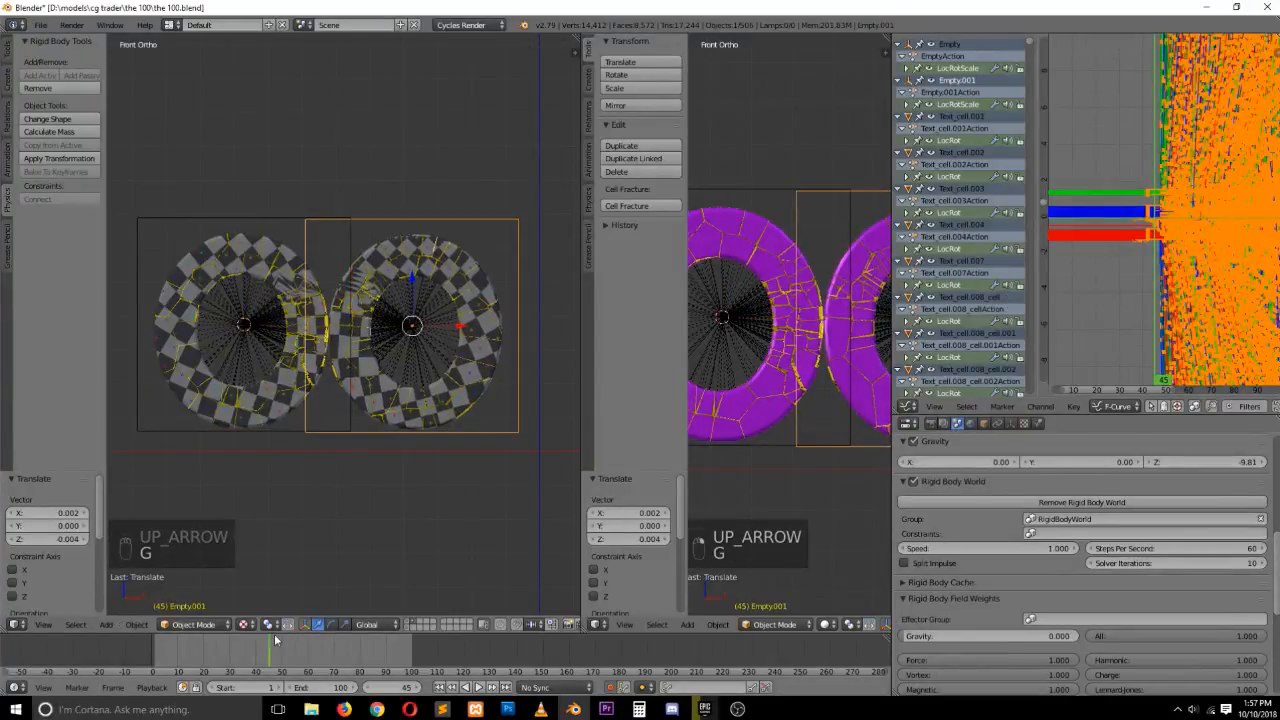
Move the duplicate letter's empty about 0.2 along X
{"action": "left_click_drag", "start_coordinate": [275, 645], "coordinate": [248, 645]}
{"action": "left_click_drag", "start_coordinate": [462, 328], "coordinate": [511, 351]}
Play the animation from the start to review the shattering letters, toggling visible layers and viewport shading
{"action": "left_click", "coordinate": [155, 642]}
{"action": "key", "text": "alt+a"}
{"action": "key", "text": "alt+a"}
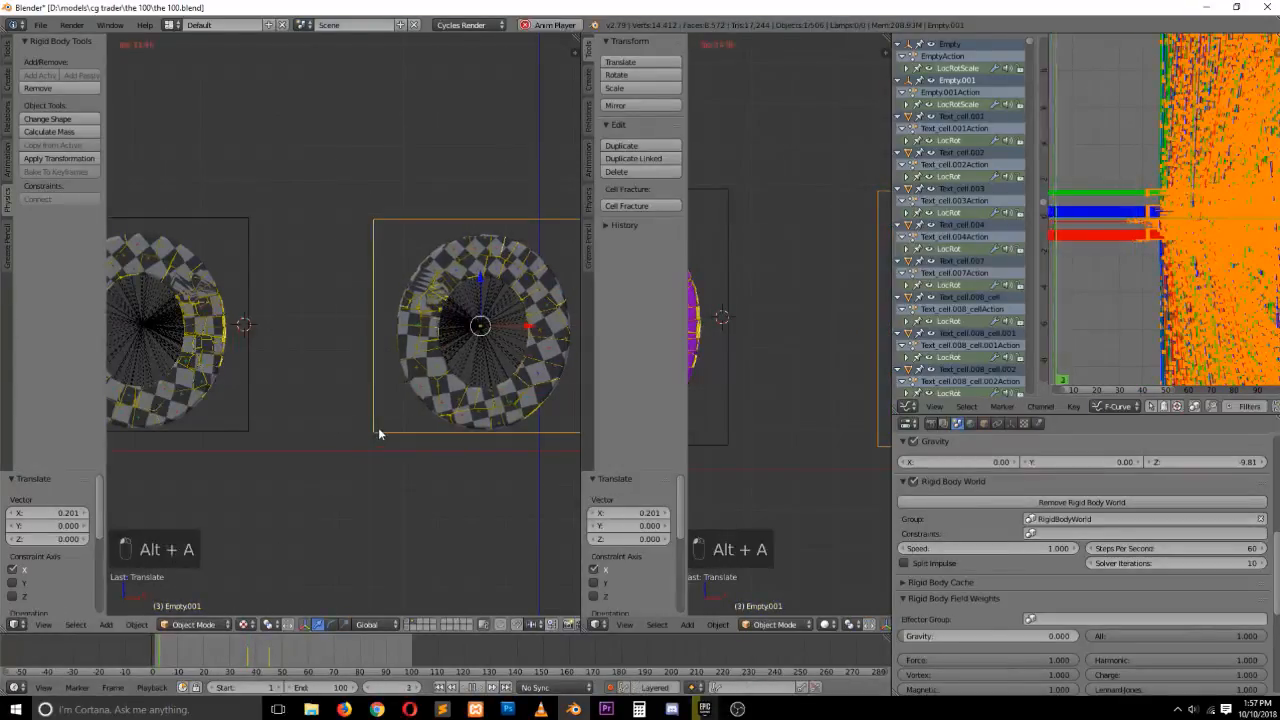
{"action": "key", "text": "a"}
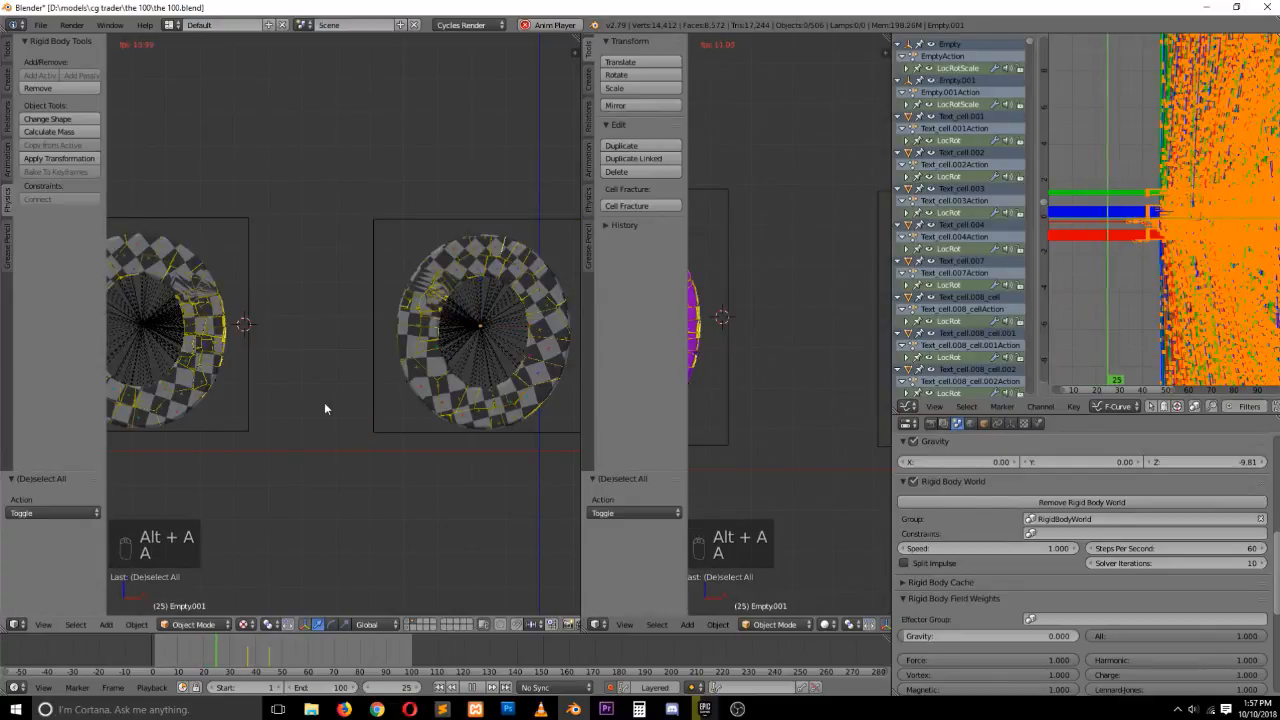
{"action": "key", "text": "grave"}
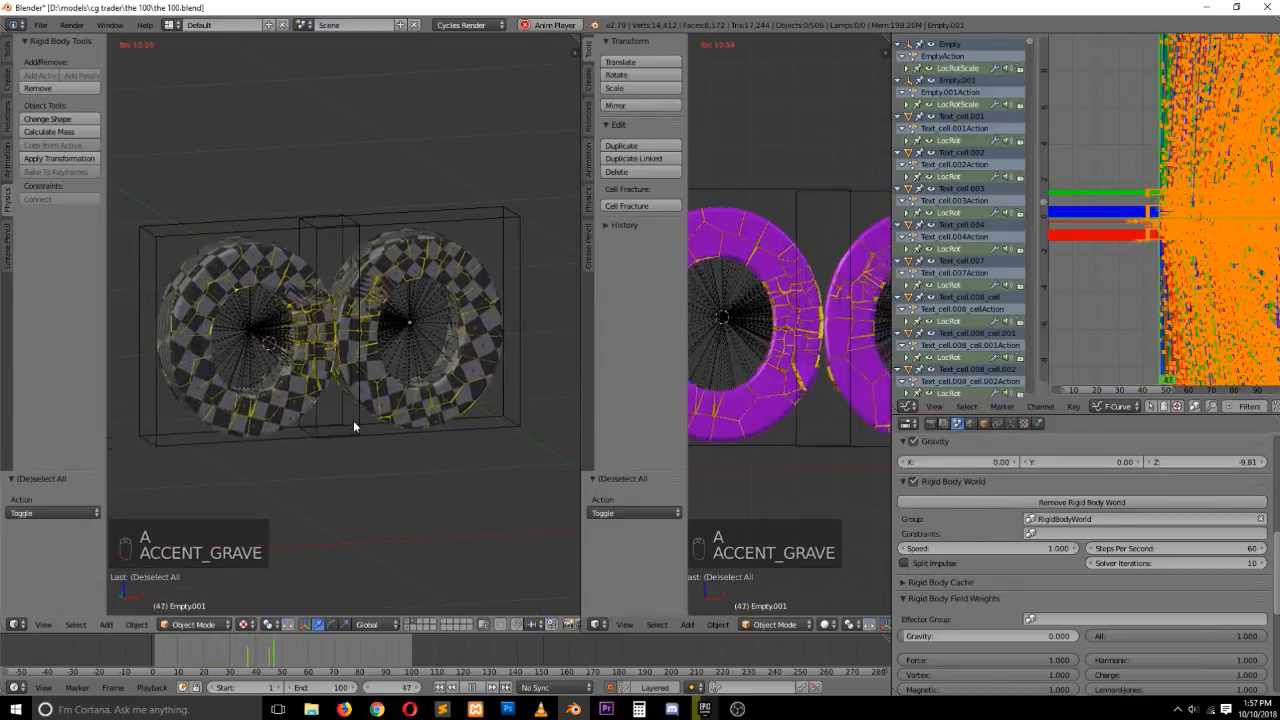
{"action": "key", "text": "grave"}
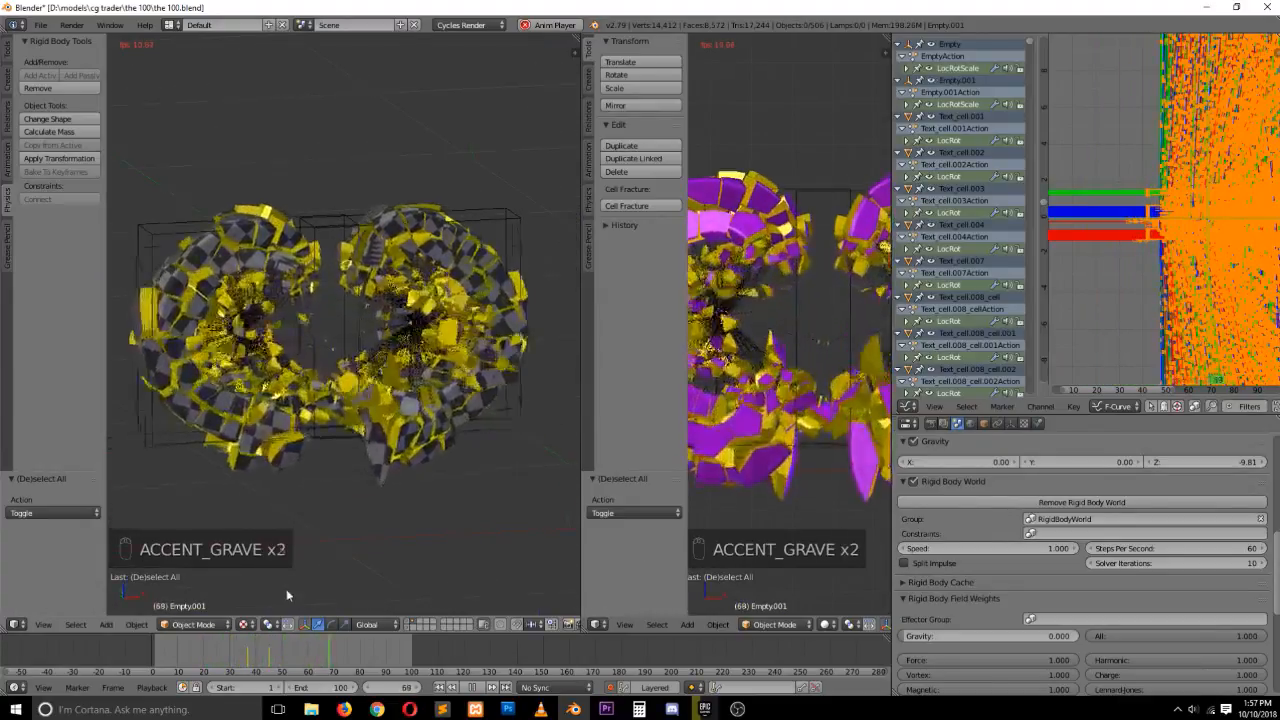
{"action": "key", "text": "grave"}
{"action": "key", "text": "KP_1"}
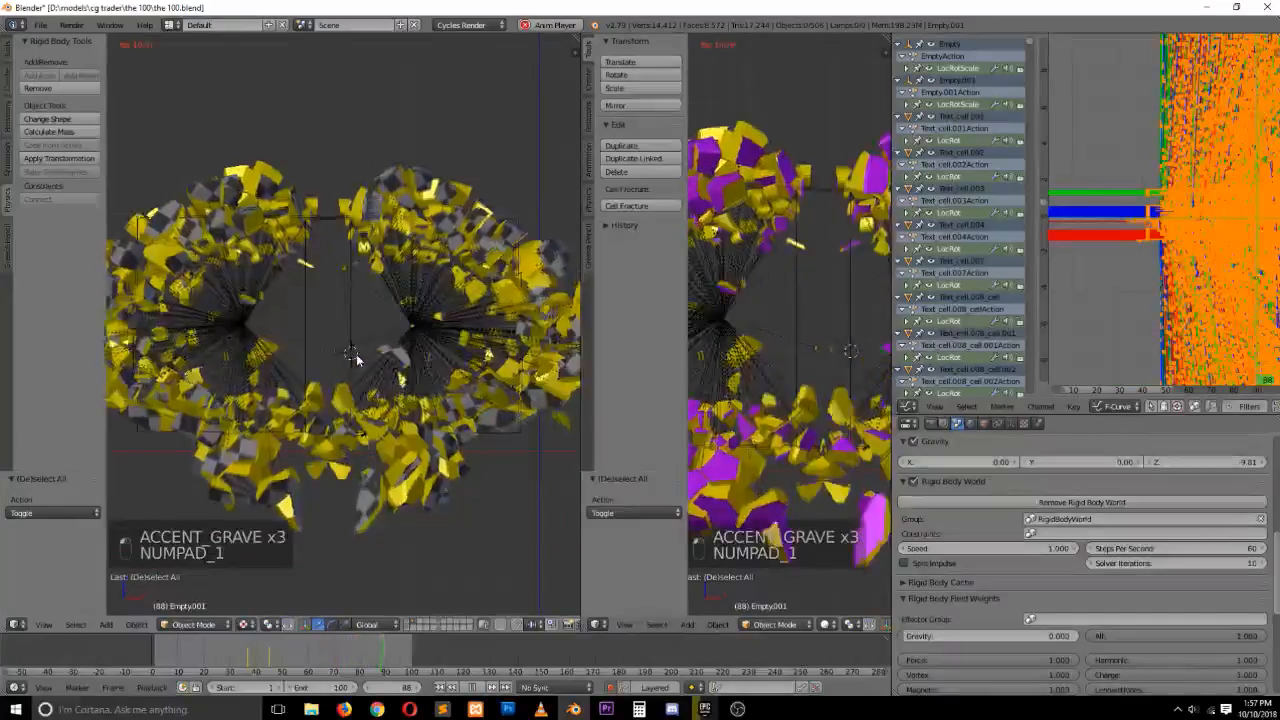
{"action": "key", "text": "z"}
{"action": "key", "text": "z"}
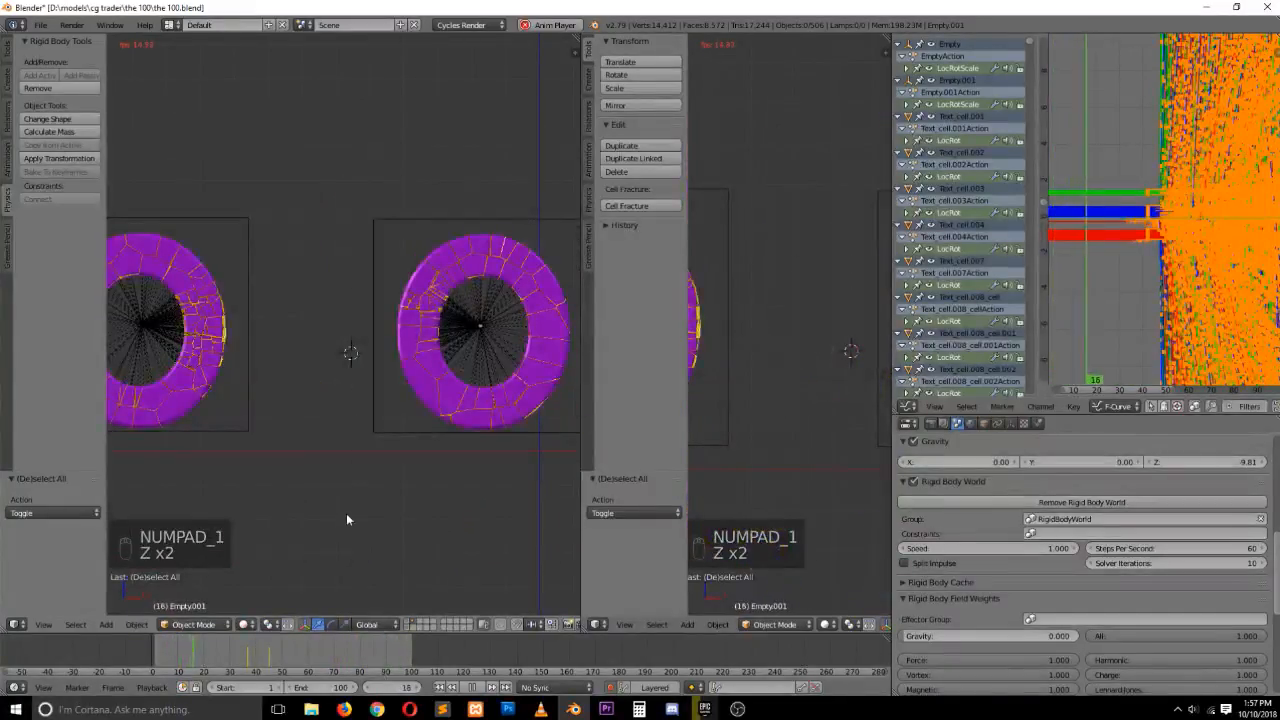
{"action": "key", "text": "Escape"}
{"action": "key", "text": "Escape"}
{"action": "key", "text": "Escape"}
{"action": "left_click", "coordinate": [249, 656]}
{"action": "left_click_drag", "start_coordinate": [249, 656], "coordinate": [269, 657]}
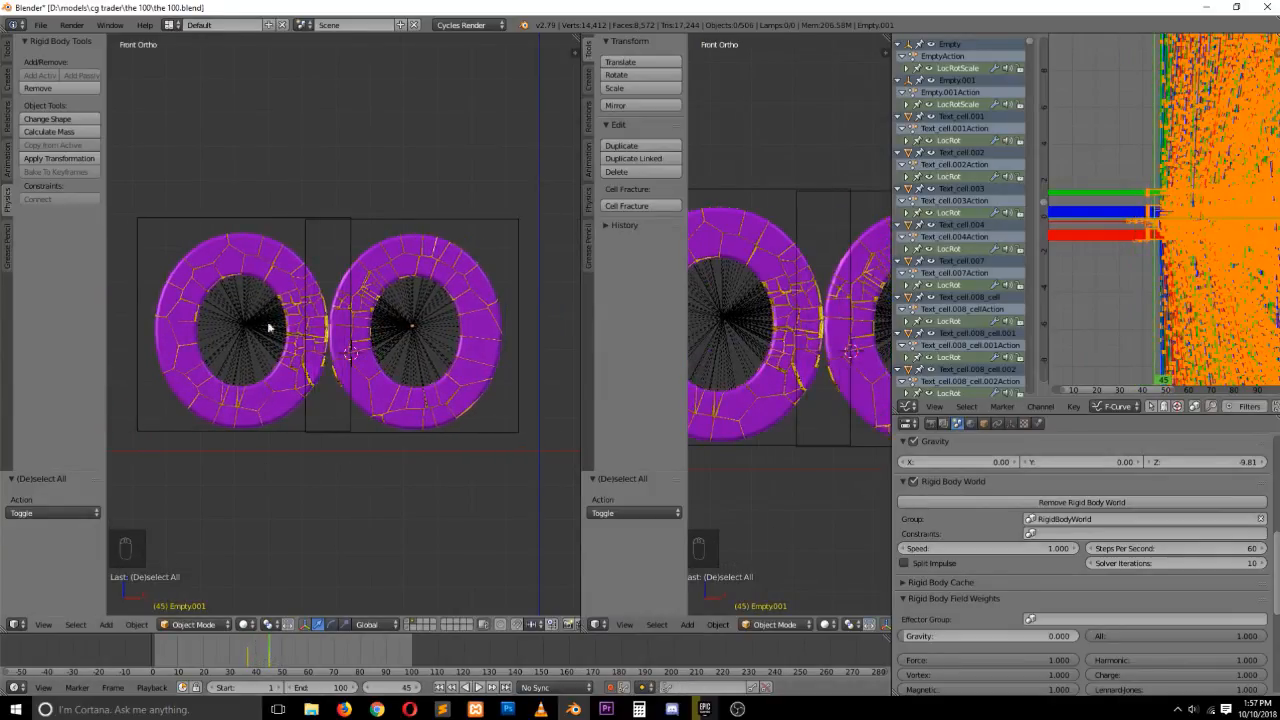
Show only the original letter's empty in the Graph Editor and set its keyframe handles to Vector
{"action": "right_click", "coordinate": [290, 230]}
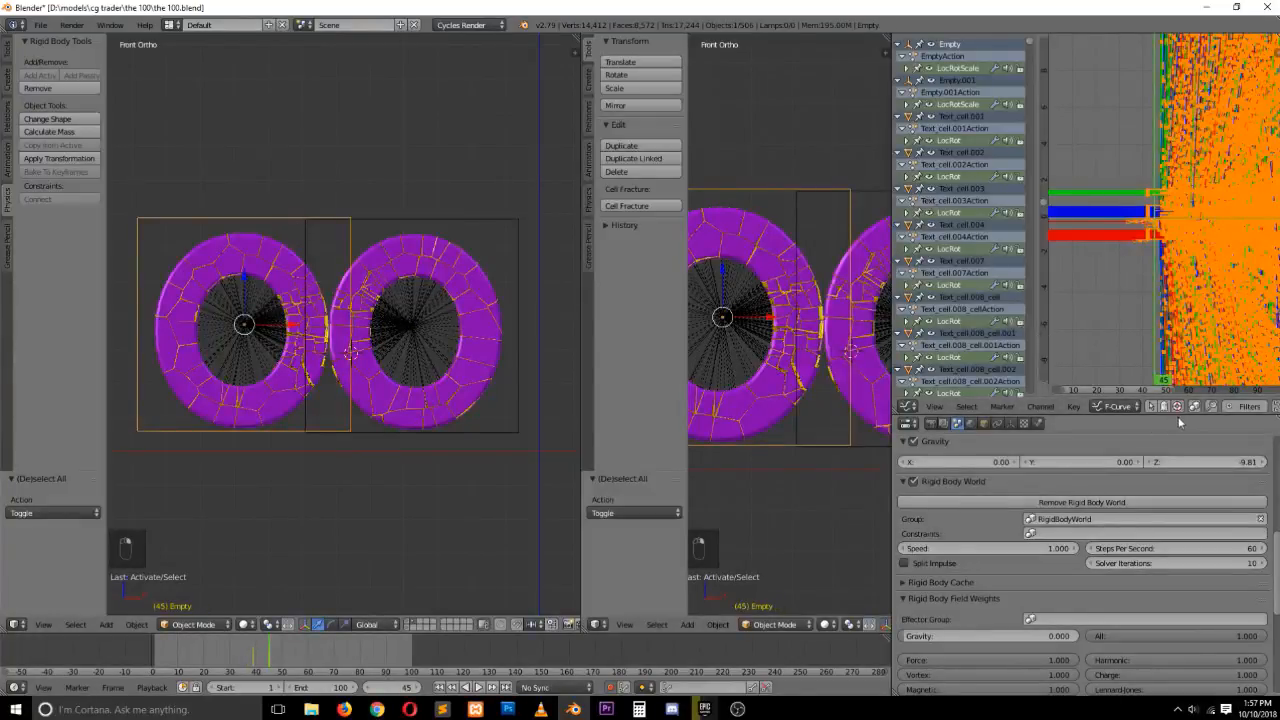
{"action": "left_click", "coordinate": [1152, 407]}
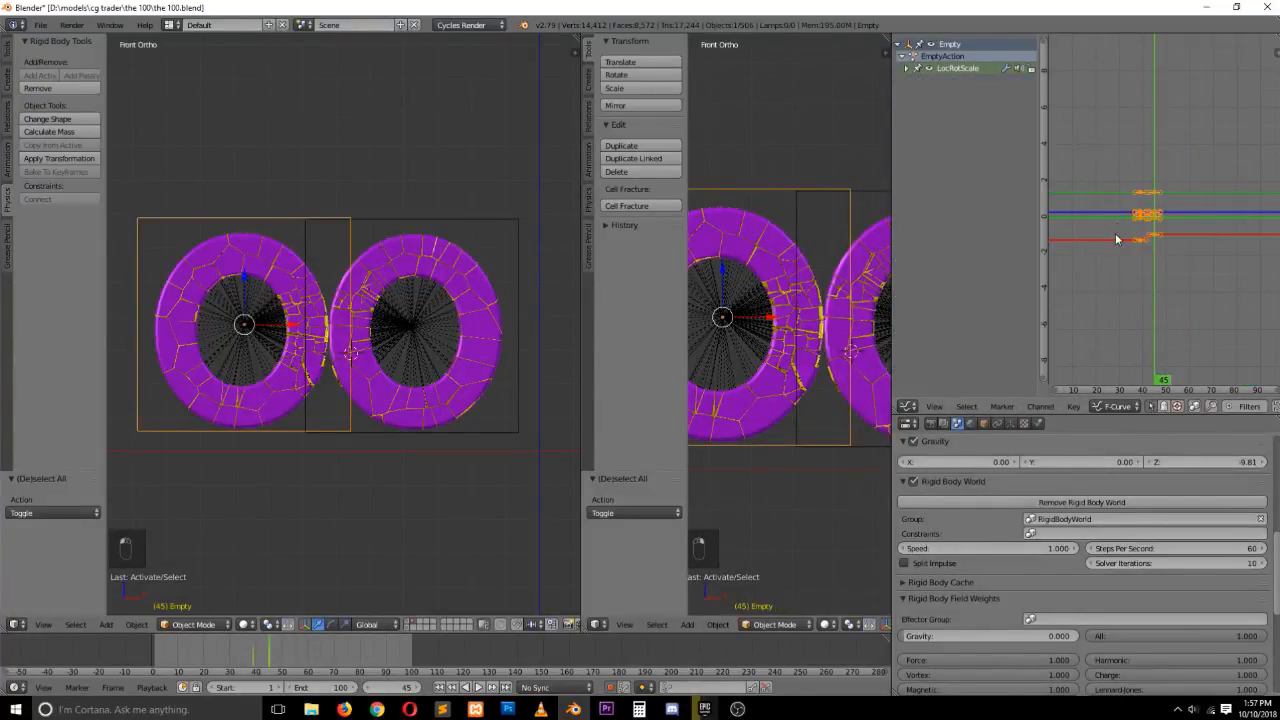
{"action": "key", "text": "KP_Decimal"}
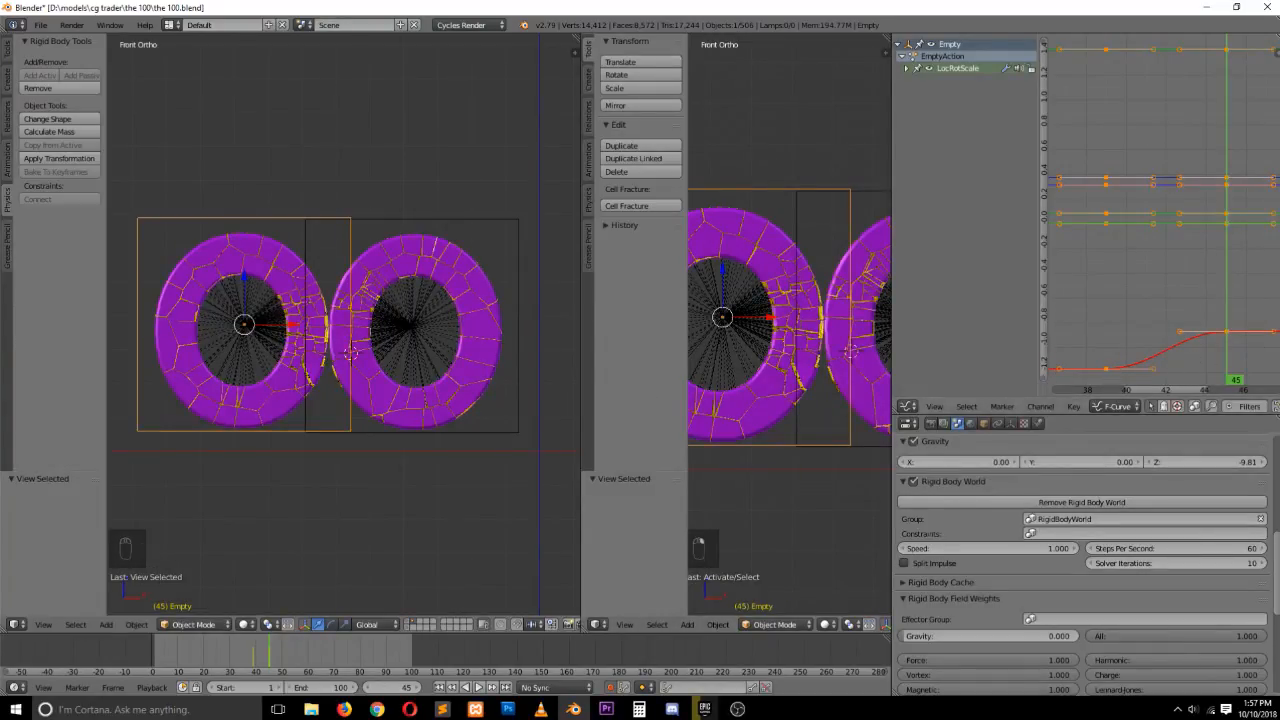
{"action": "key", "text": "v"}
{"action": "left_click", "coordinate": [1172, 291]}
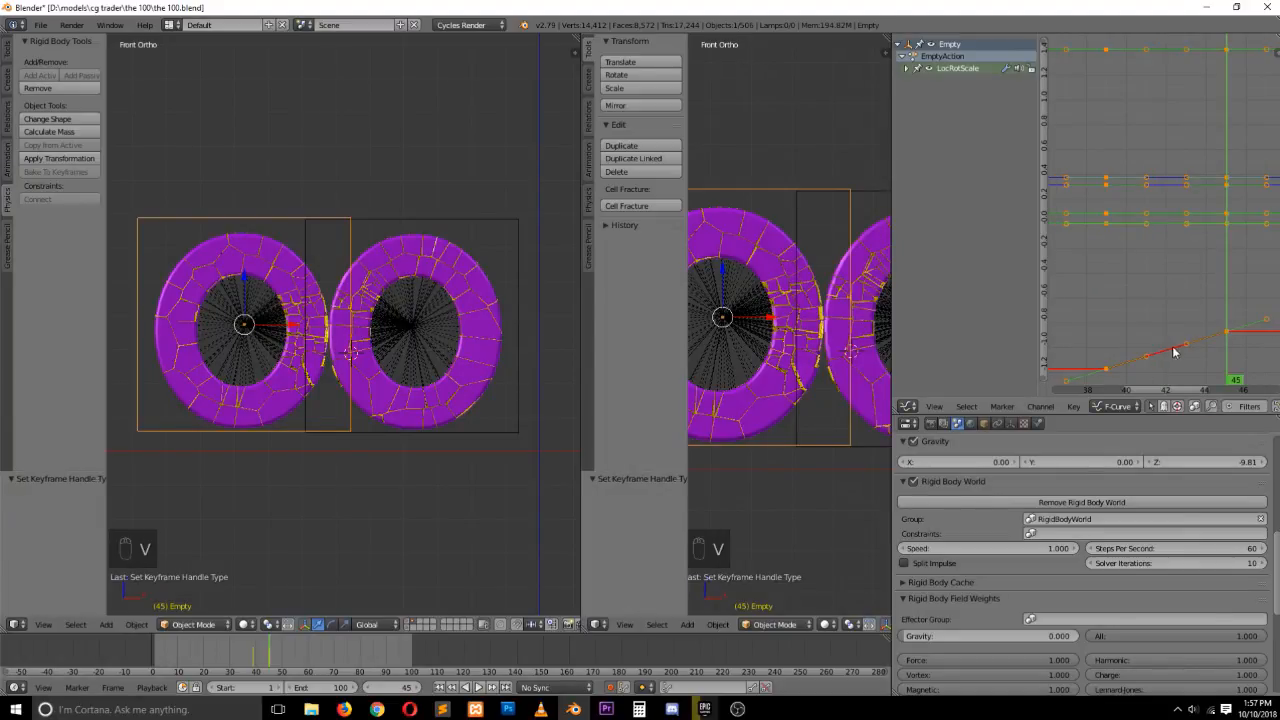
{"action": "key", "text": "v"}
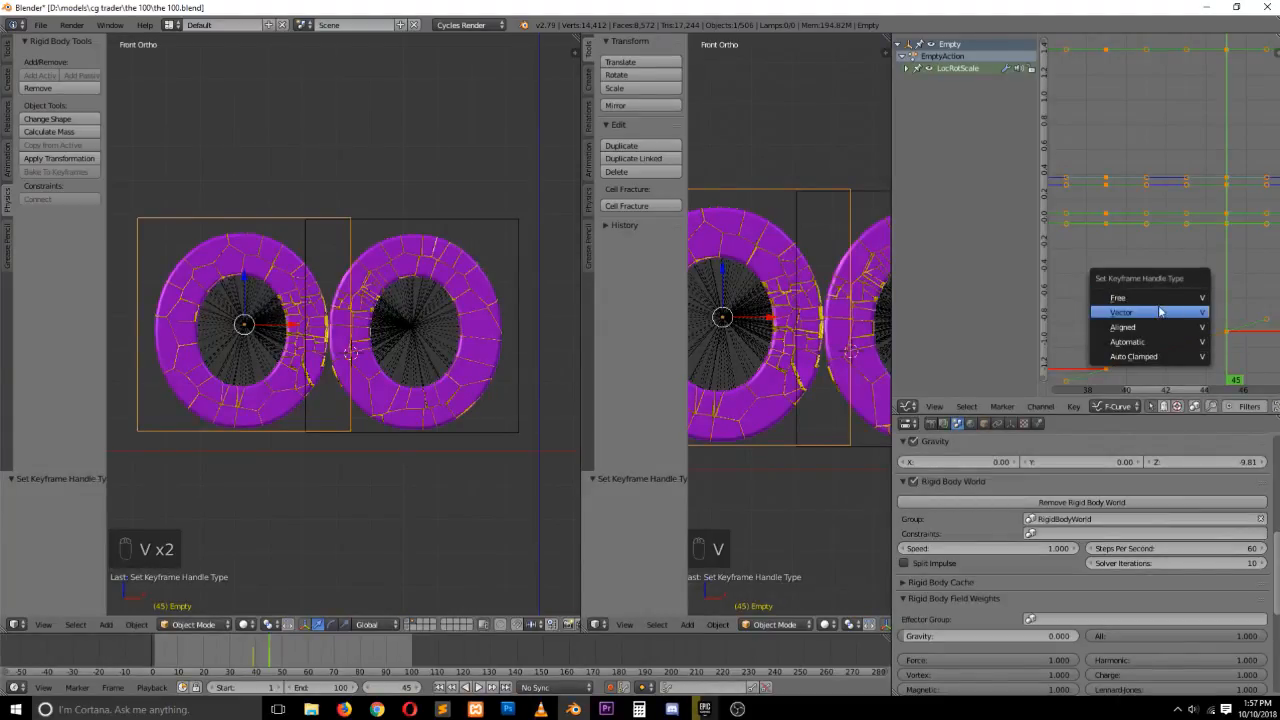
{"action": "left_click", "coordinate": [1162, 310]}
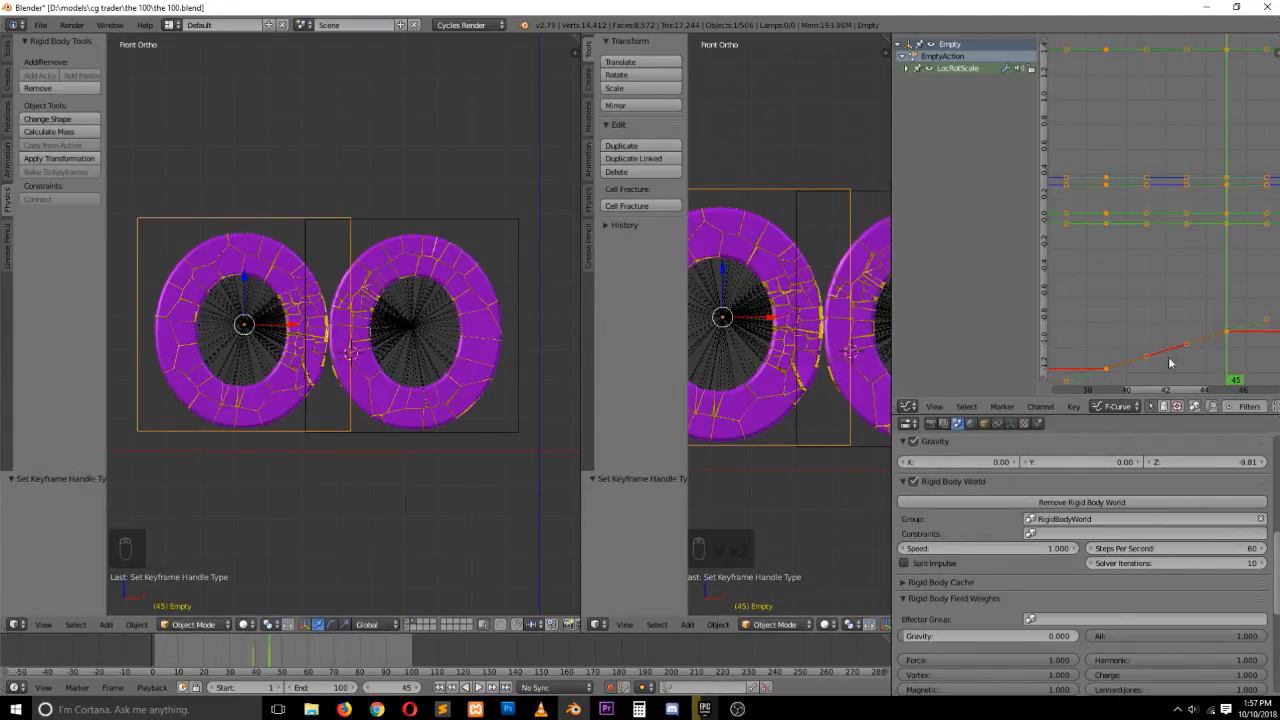
Set the duplicate letter's empty keyframe handles to Vector too
{"action": "right_click", "coordinate": [530, 250]}
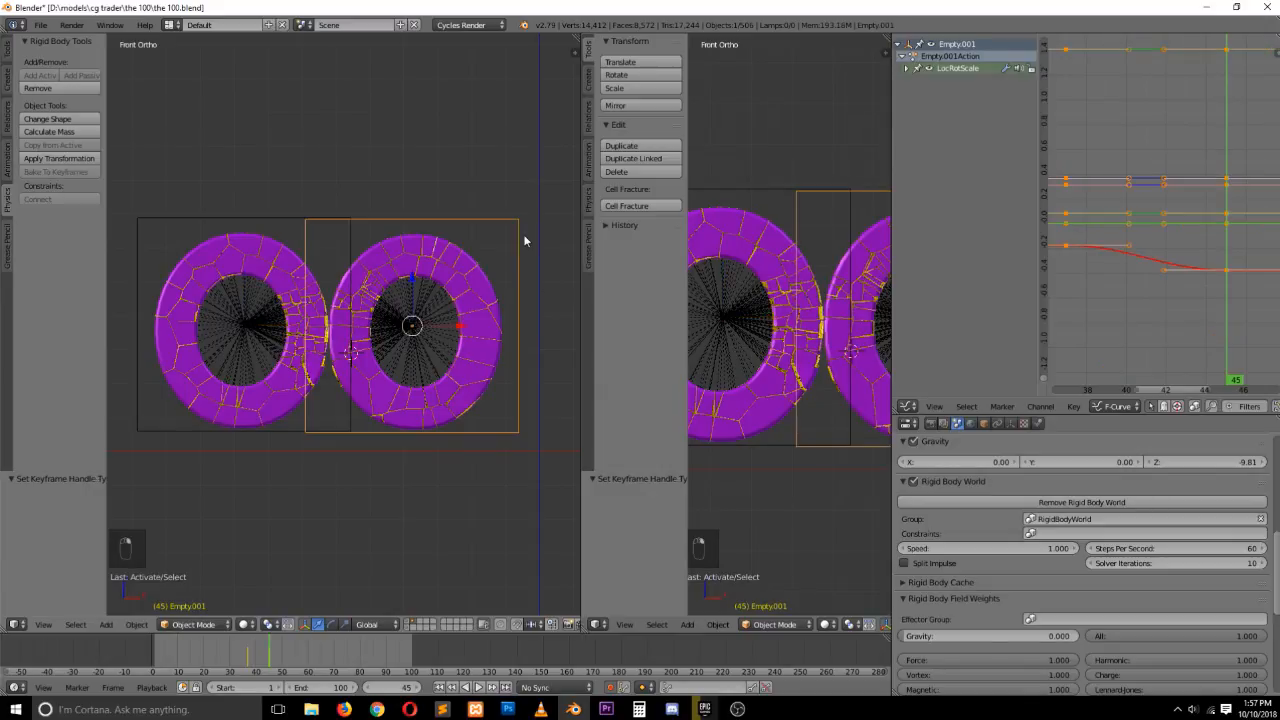
{"action": "key", "text": "v"}
{"action": "left_click", "coordinate": [1149, 272]}
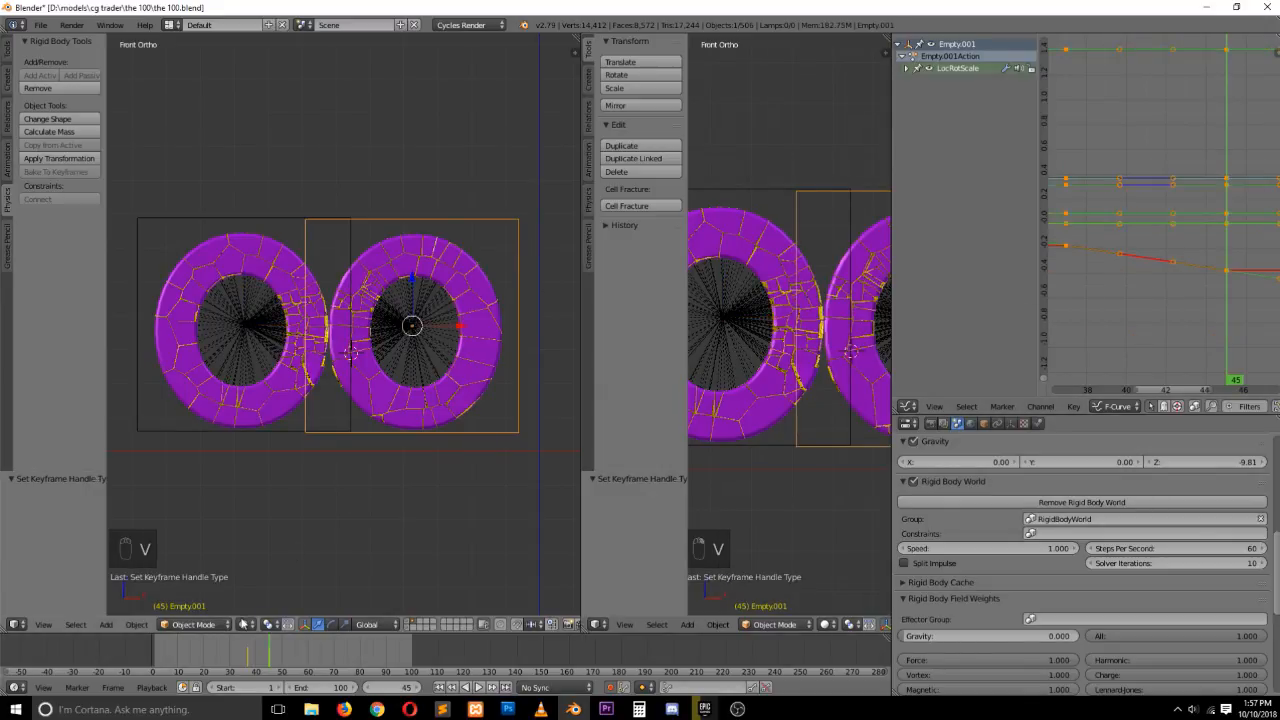
Play the animation to review the letters' motion
{"action": "key", "text": "alt+a"}
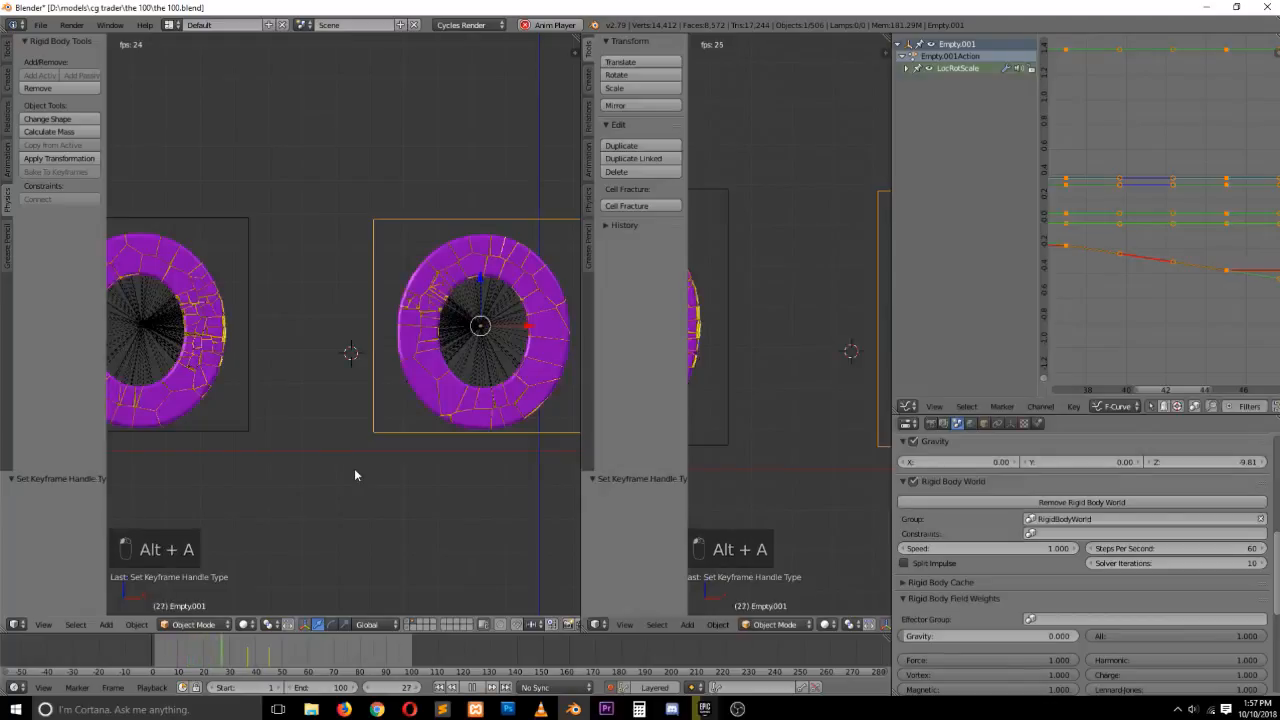
{"action": "key", "text": "Escape"}
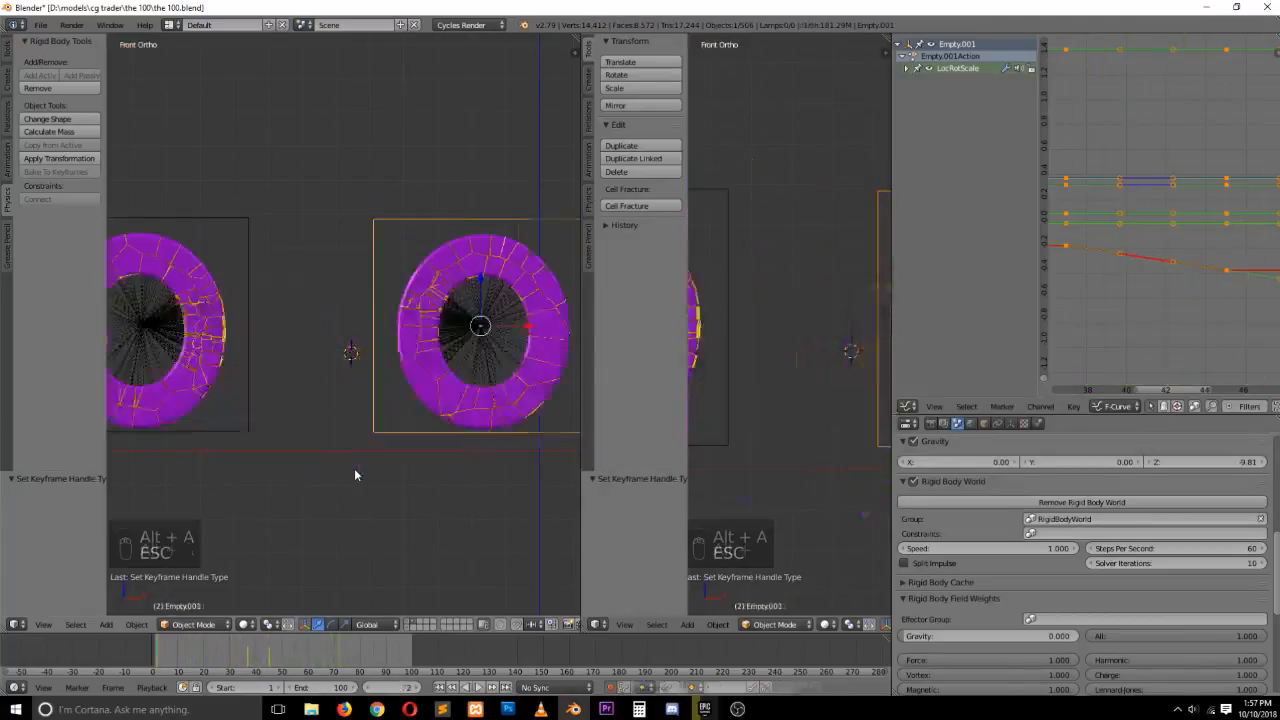
{"action": "key", "text": "alt+a"}
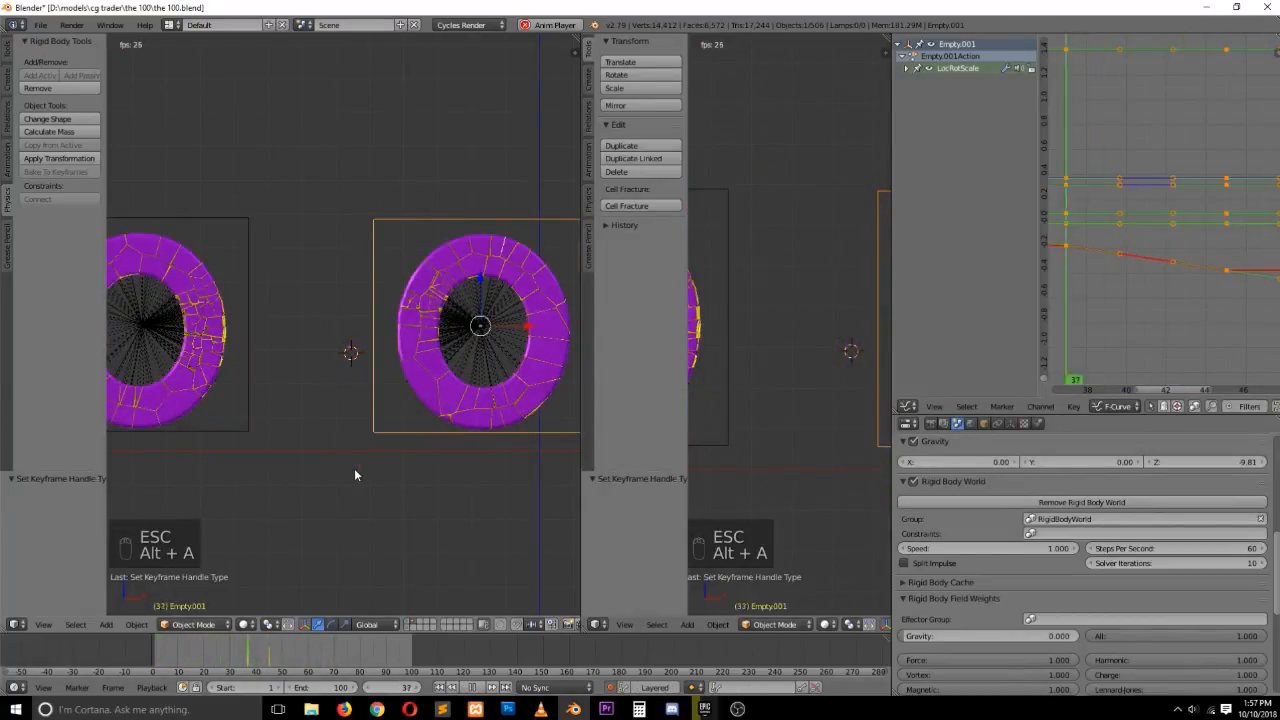
{"action": "key", "text": "Escape"}
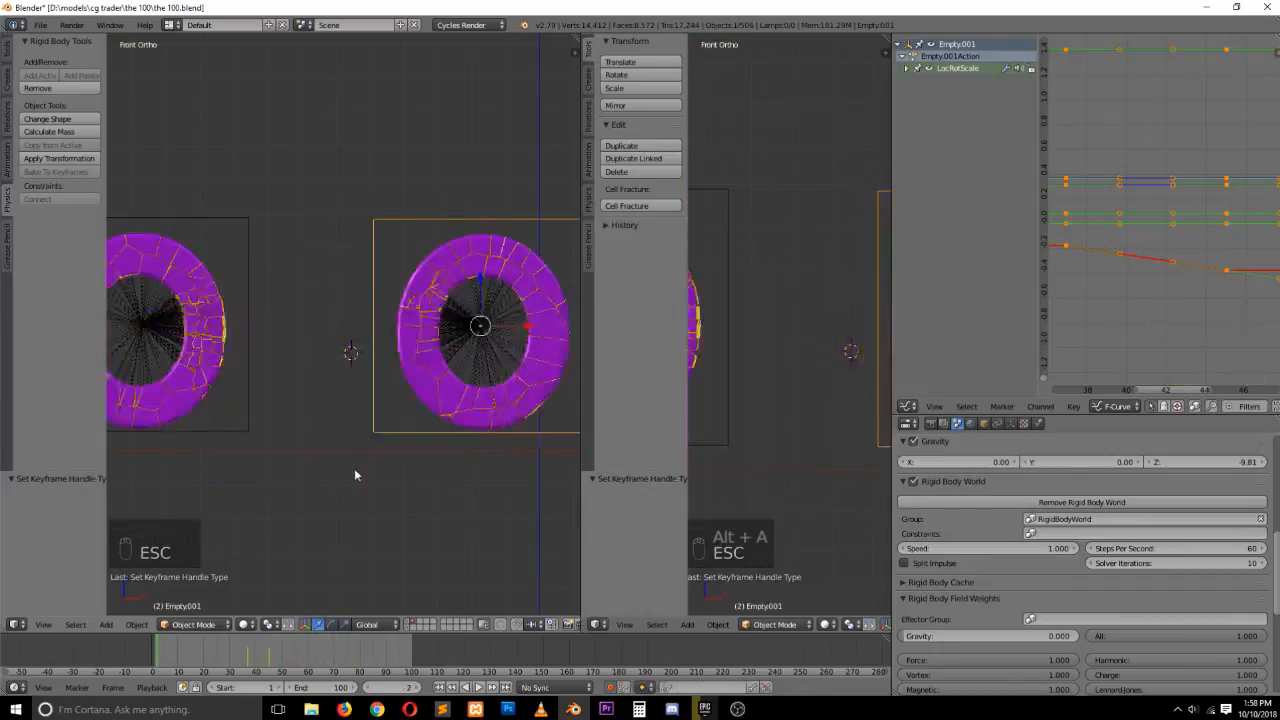
At frame 45, shift the duplicate empty's last X keyframe about 0.63 frames later
{"action": "left_click_drag", "start_coordinate": [251, 657], "coordinate": [266, 655]}
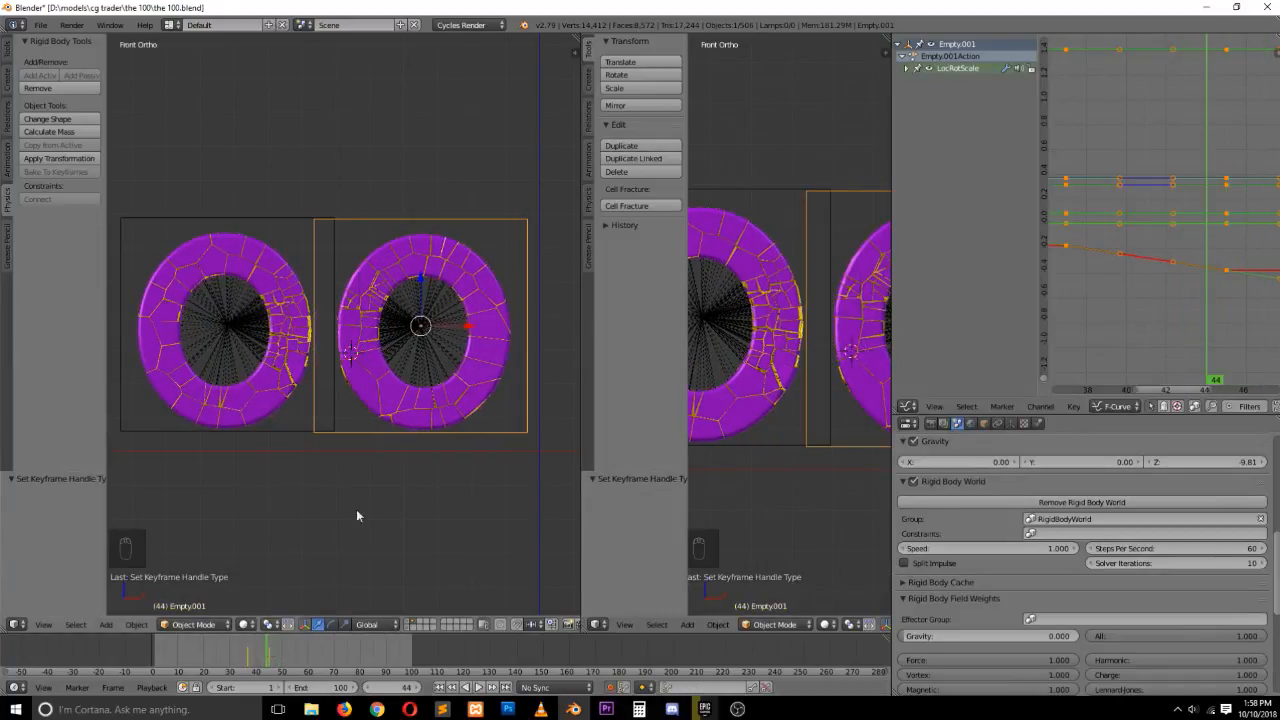
{"action": "key", "text": "Up"}
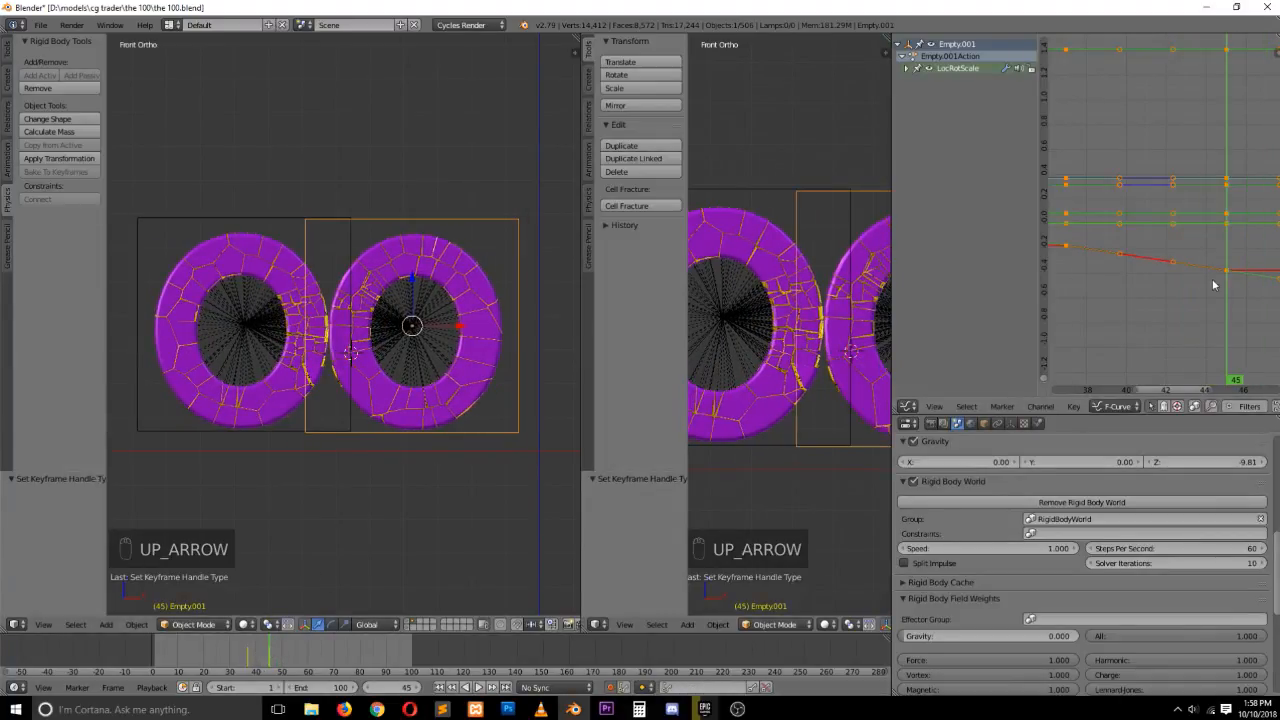
{"action": "right_click", "coordinate": [1221, 284]}
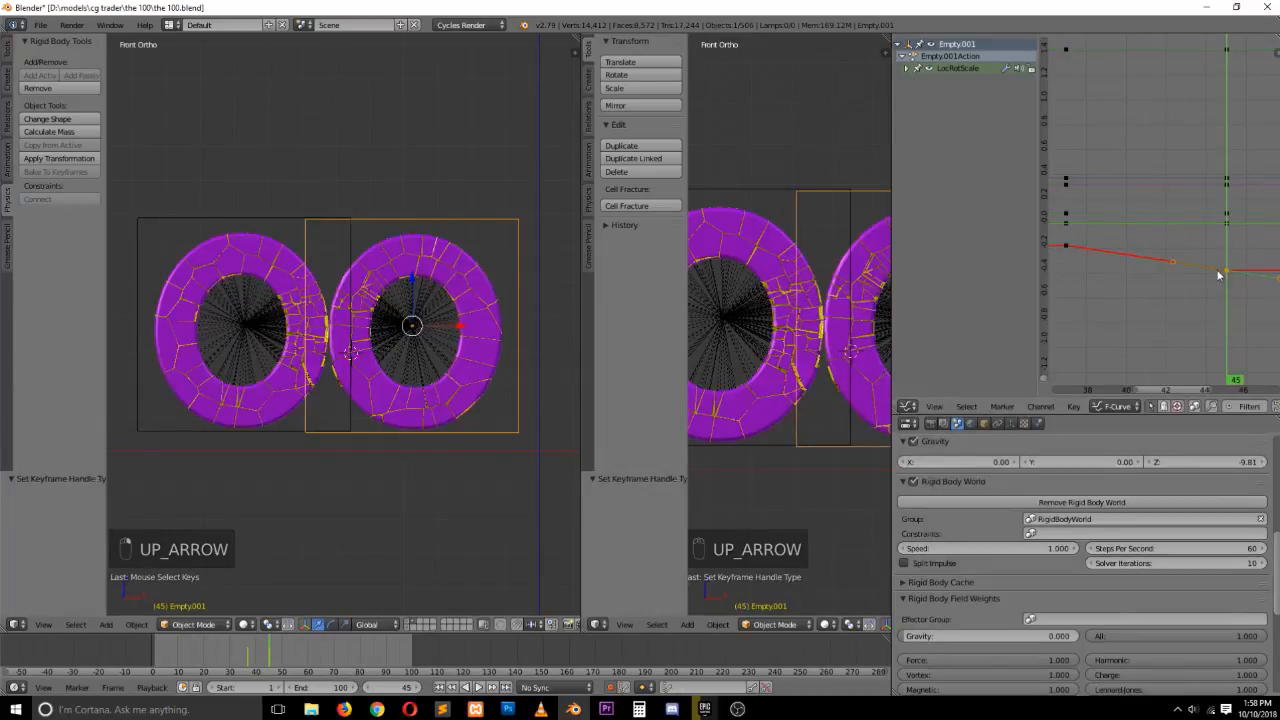
{"action": "key", "text": "g"}
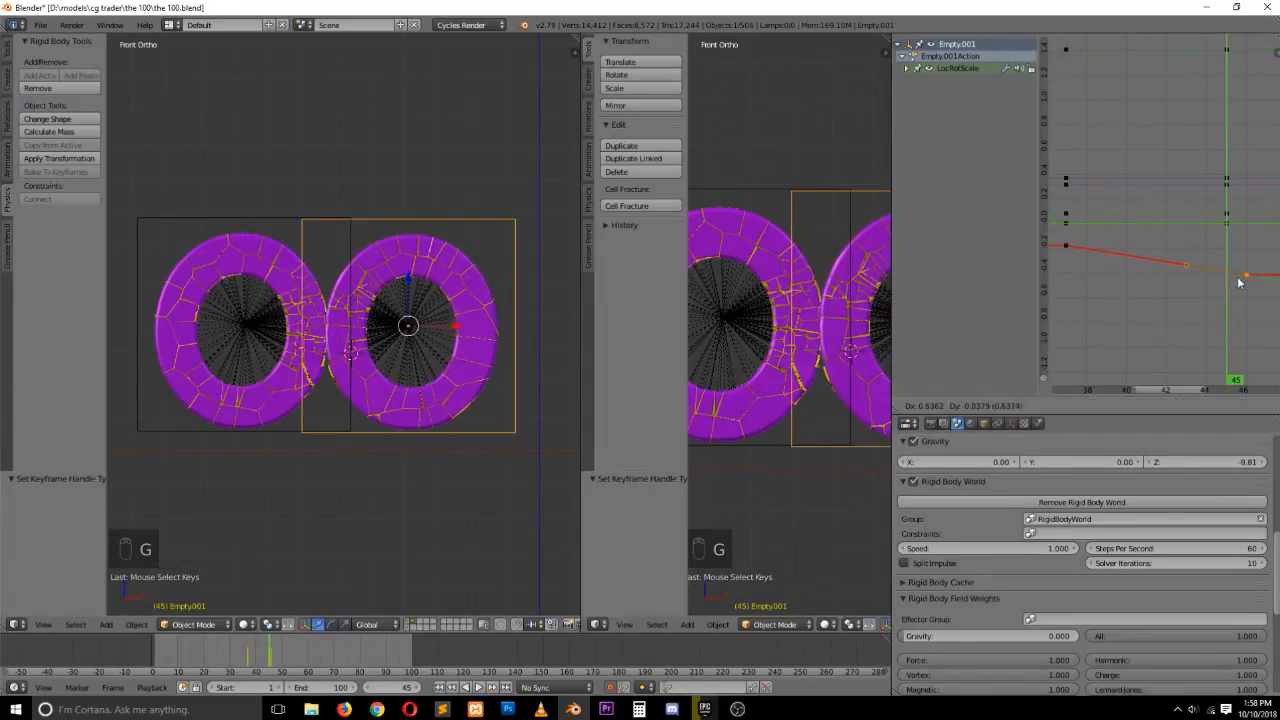
{"action": "left_click", "coordinate": [1239, 283]}
Shift the original empty's last X keyframe about 0.5 frames later
{"action": "right_click", "coordinate": [301, 216]}
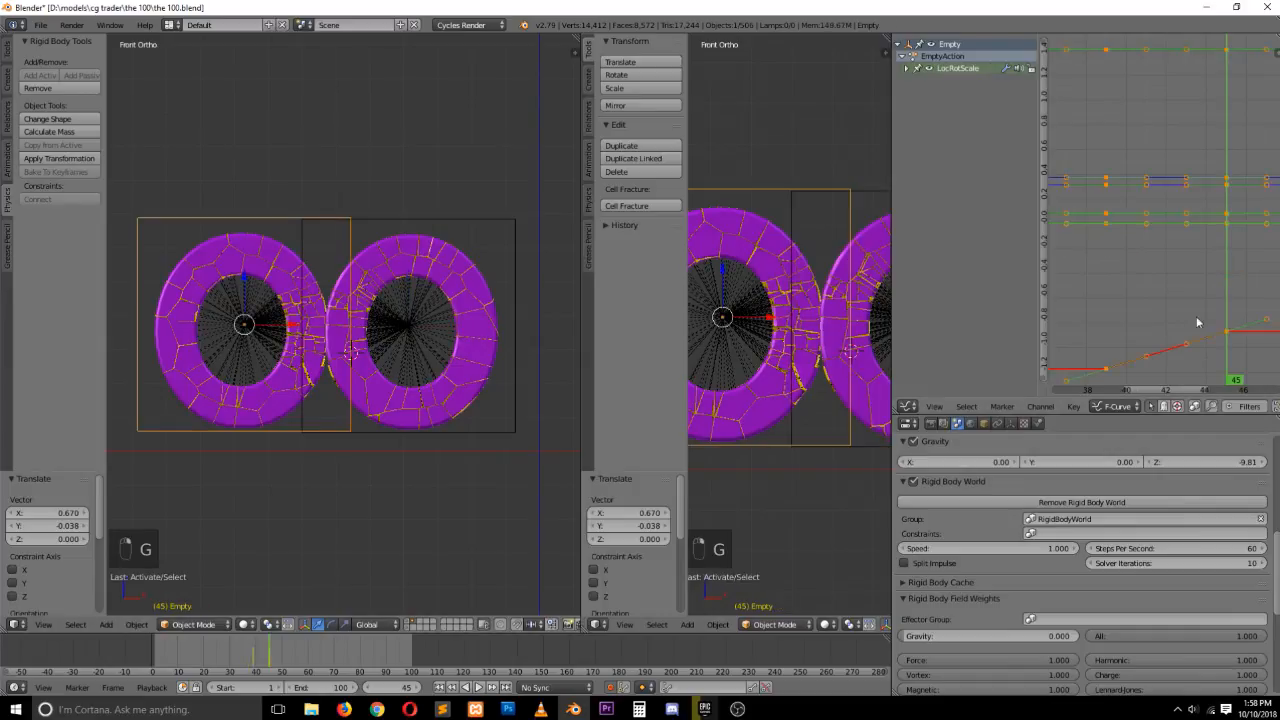
{"action": "right_click", "coordinate": [1229, 339]}
{"action": "key", "text": "g"}
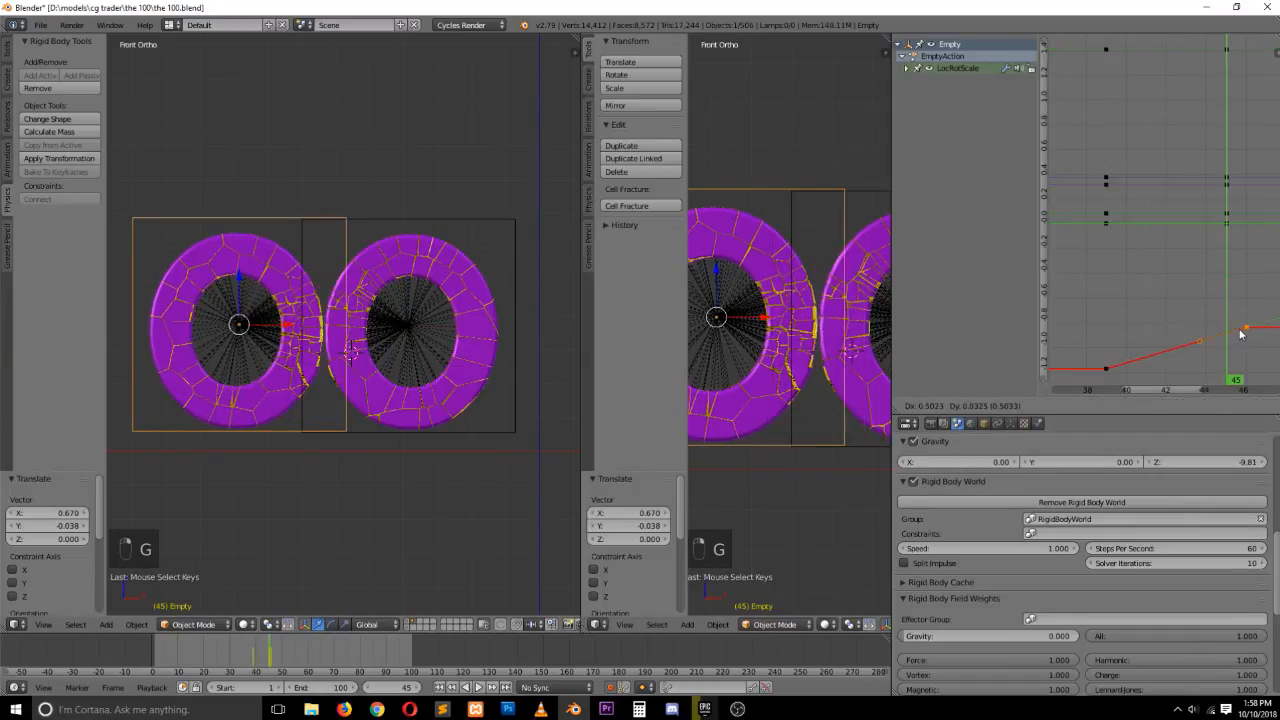
{"action": "left_click", "coordinate": [1240, 334]}
Play back the animation to review the adjusted letter motion
{"action": "key", "text": "alt+a"}
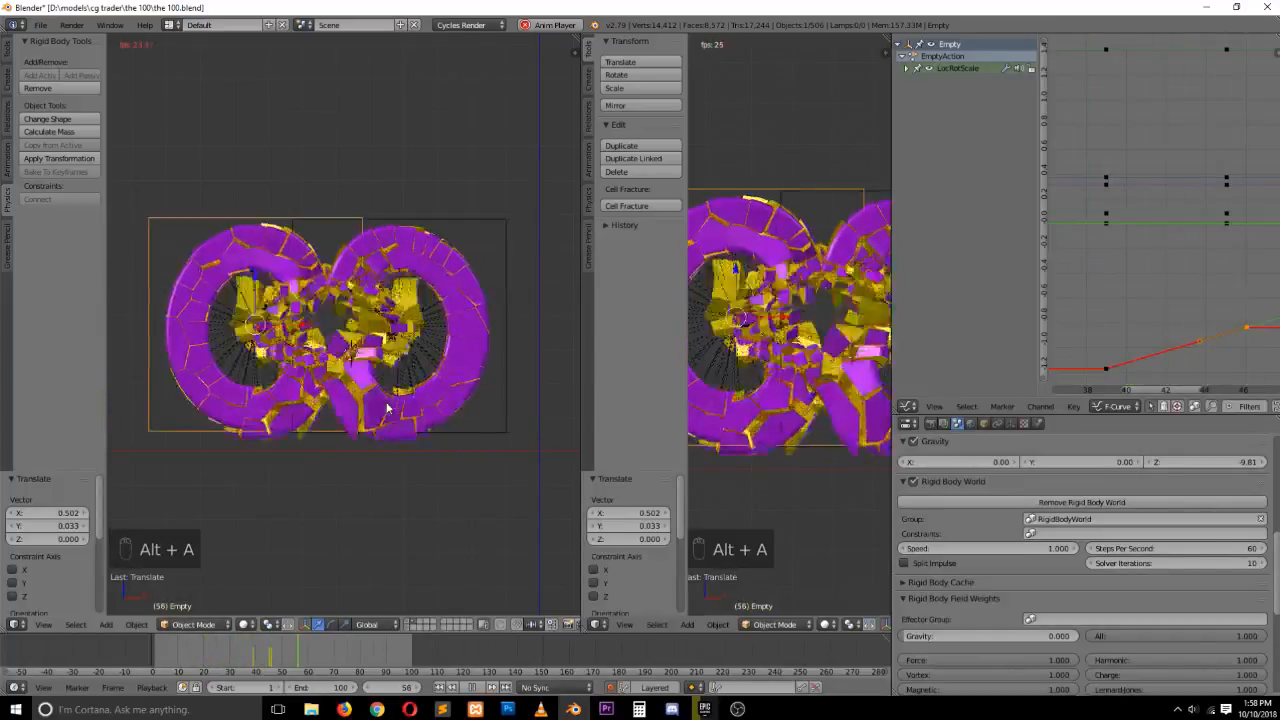
{"action": "key", "text": "Escape"}
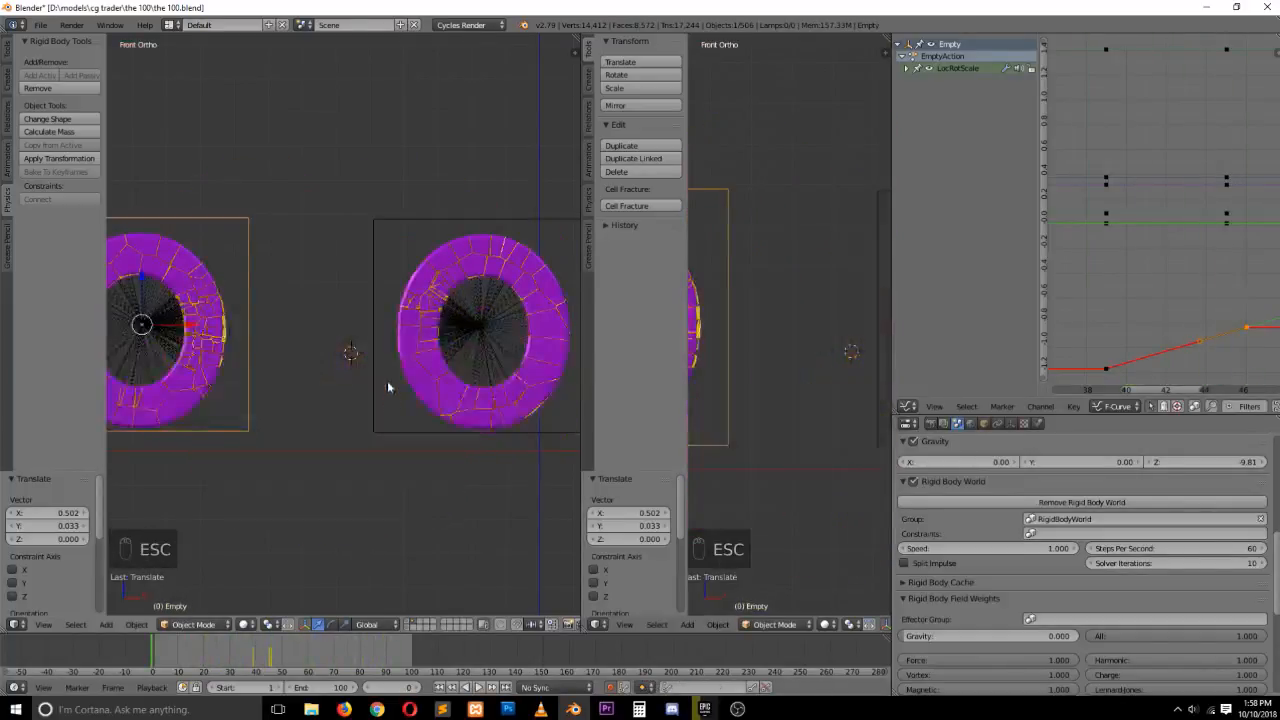
{"action": "scroll", "coordinate": [389, 368], "scroll_direction": "down", "scroll_amount": 4}
{"action": "scroll", "coordinate": [381, 369], "scroll_direction": "up", "scroll_amount": 1}
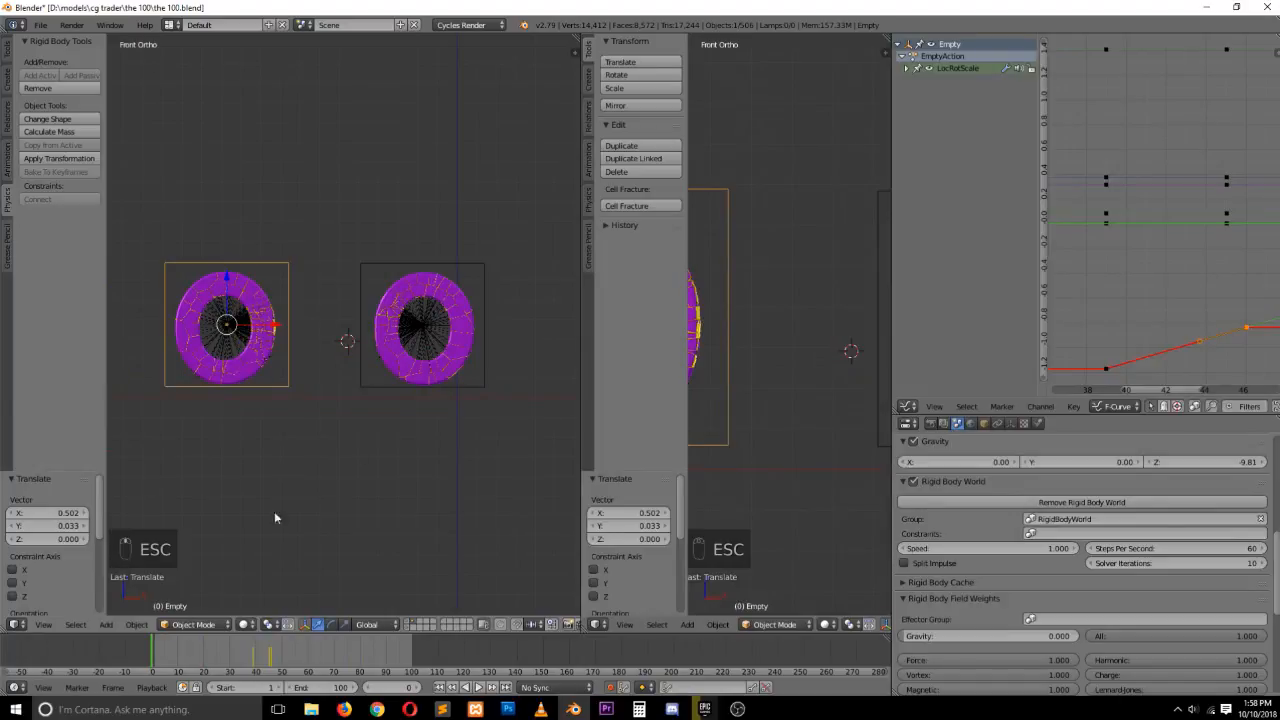
{"action": "key", "text": "alt+a"}
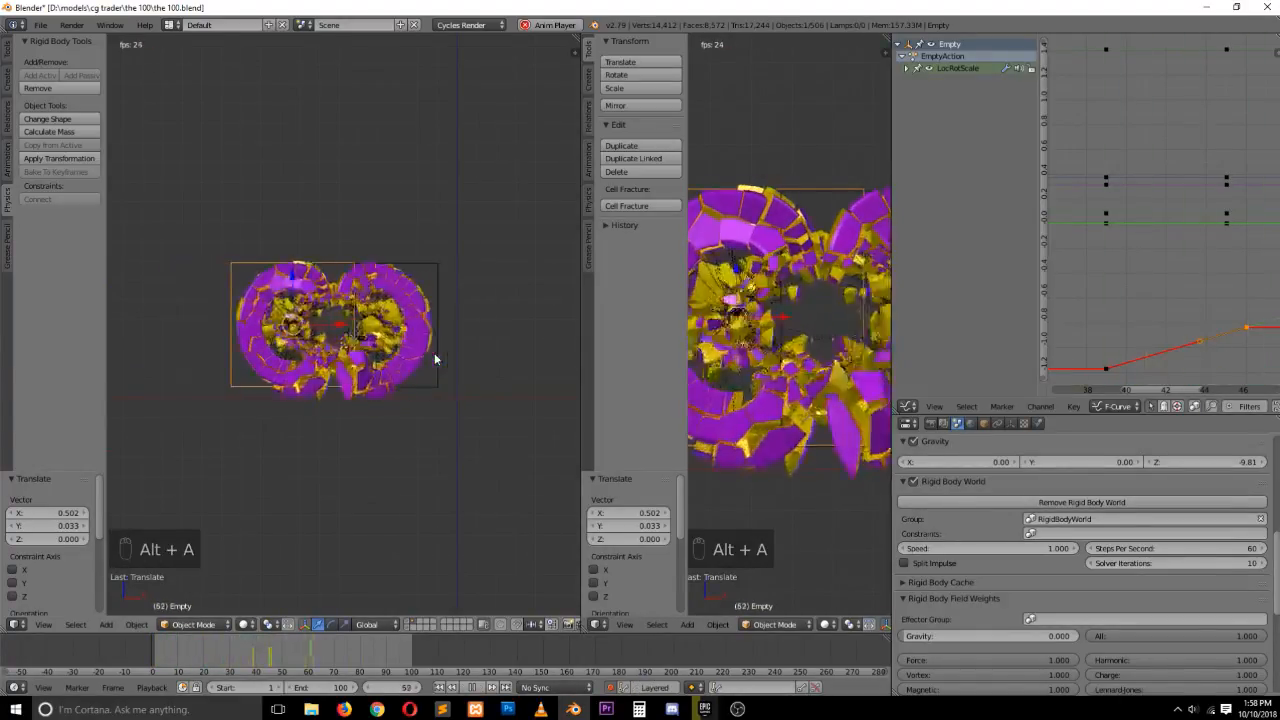
{"action": "key", "text": "Escape"}
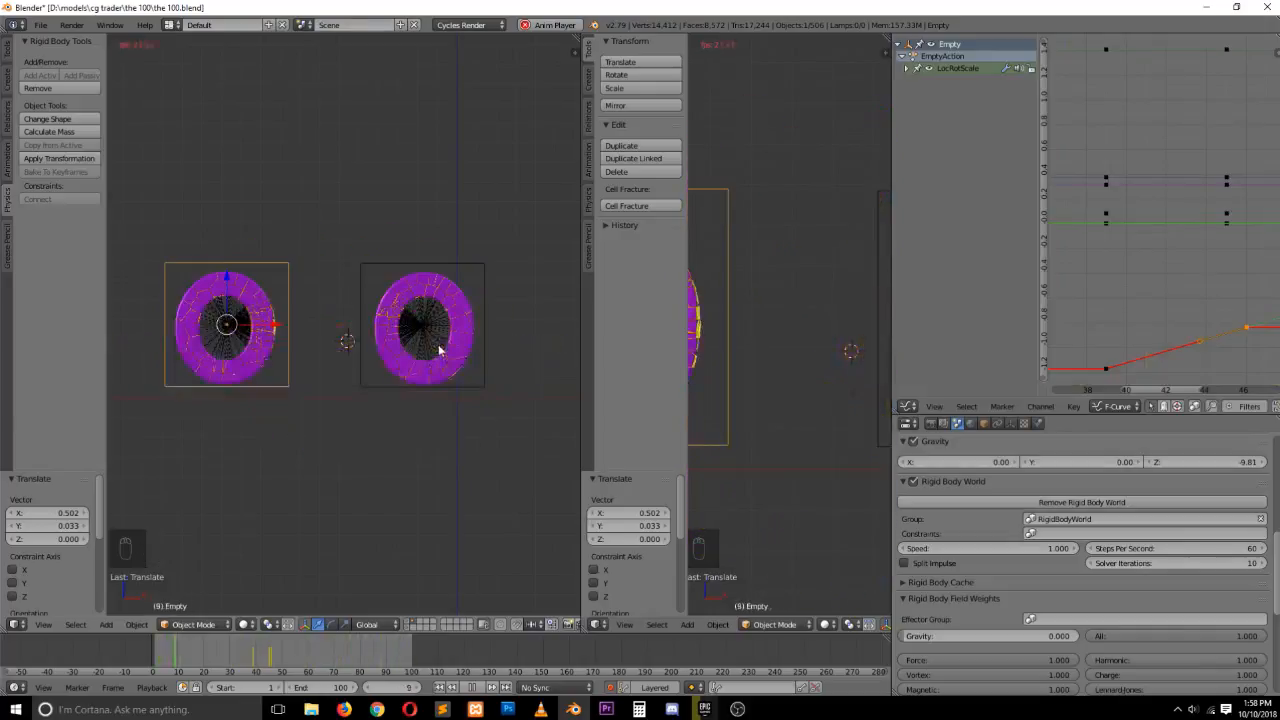
Align the camera to the front view
{"action": "key", "text": "KP_0"}
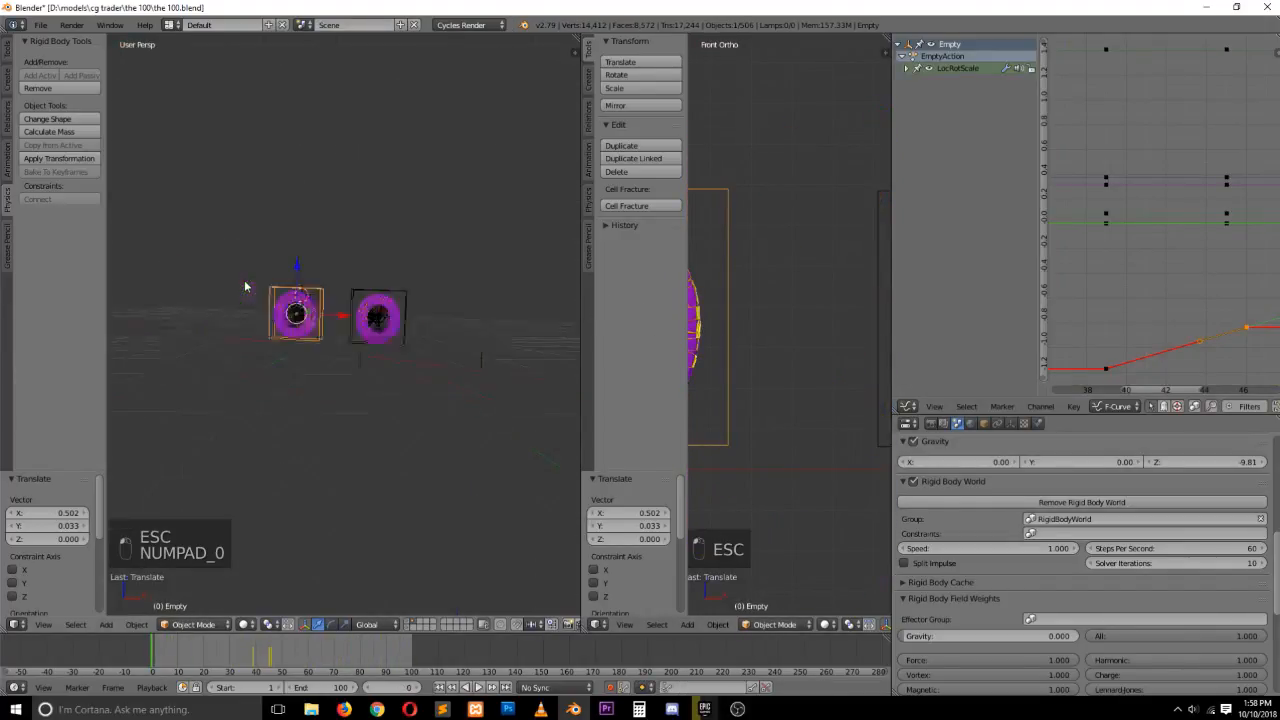
{"action": "key", "text": "KP_1"}
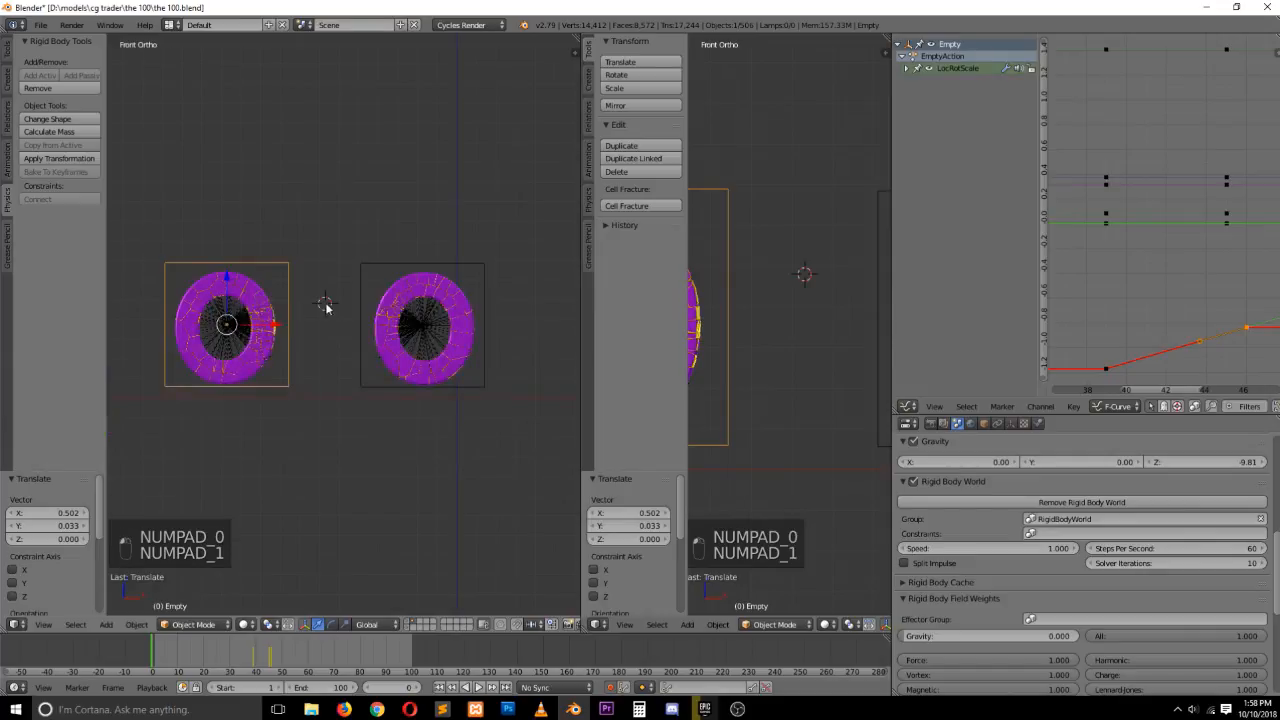
{"action": "key", "text": "ctrl+alt+KP_0"}
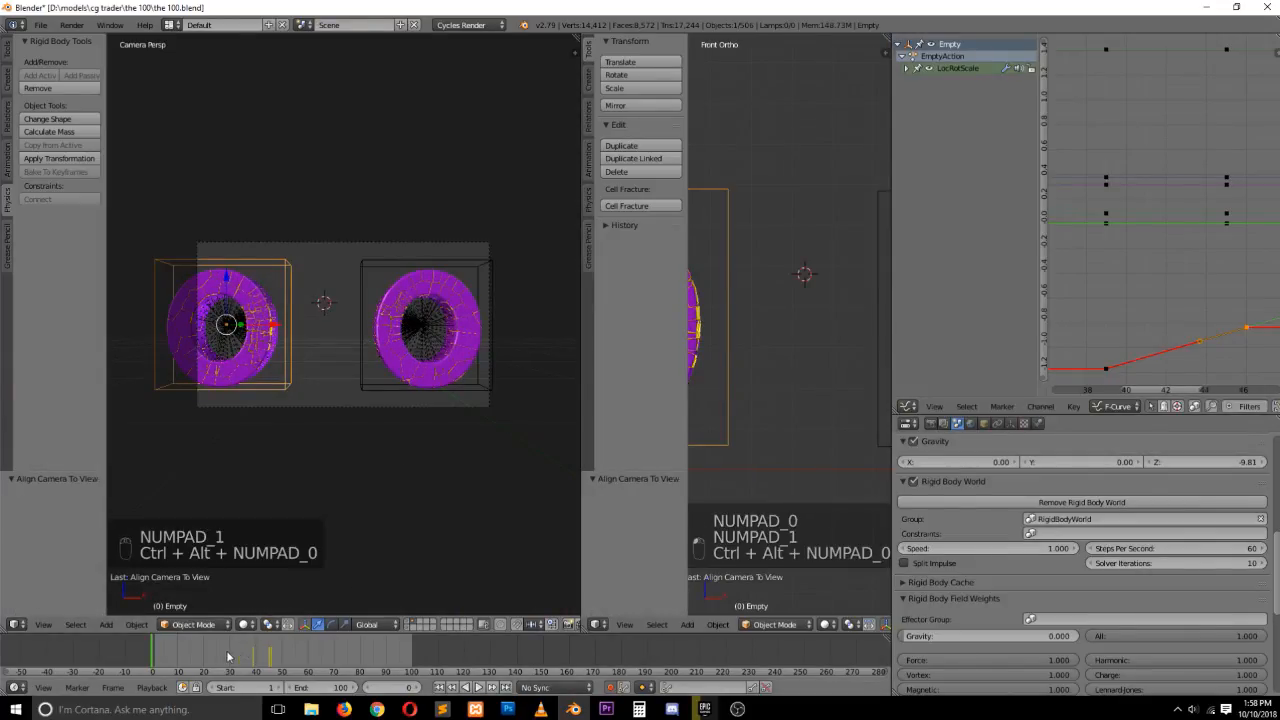
Scrub to frame 62 and enlarge the second viewport to inspect the shattered letters through the camera
{"action": "left_click", "coordinate": [272, 657]}
{"action": "left_click_drag", "start_coordinate": [273, 657], "coordinate": [314, 603]}
{"action": "scroll", "coordinate": [314, 603], "scroll_direction": "up", "scroll_amount": 2}
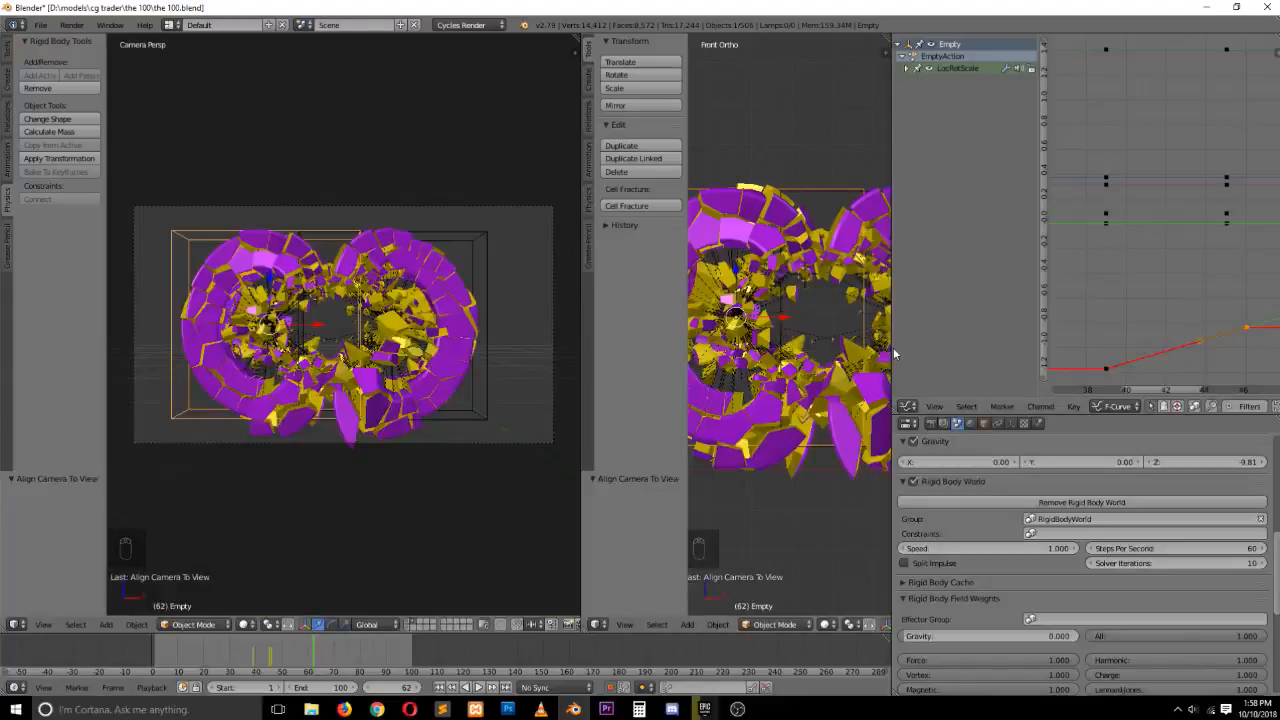
{"action": "left_click_drag", "start_coordinate": [895, 354], "coordinate": [999, 357]}
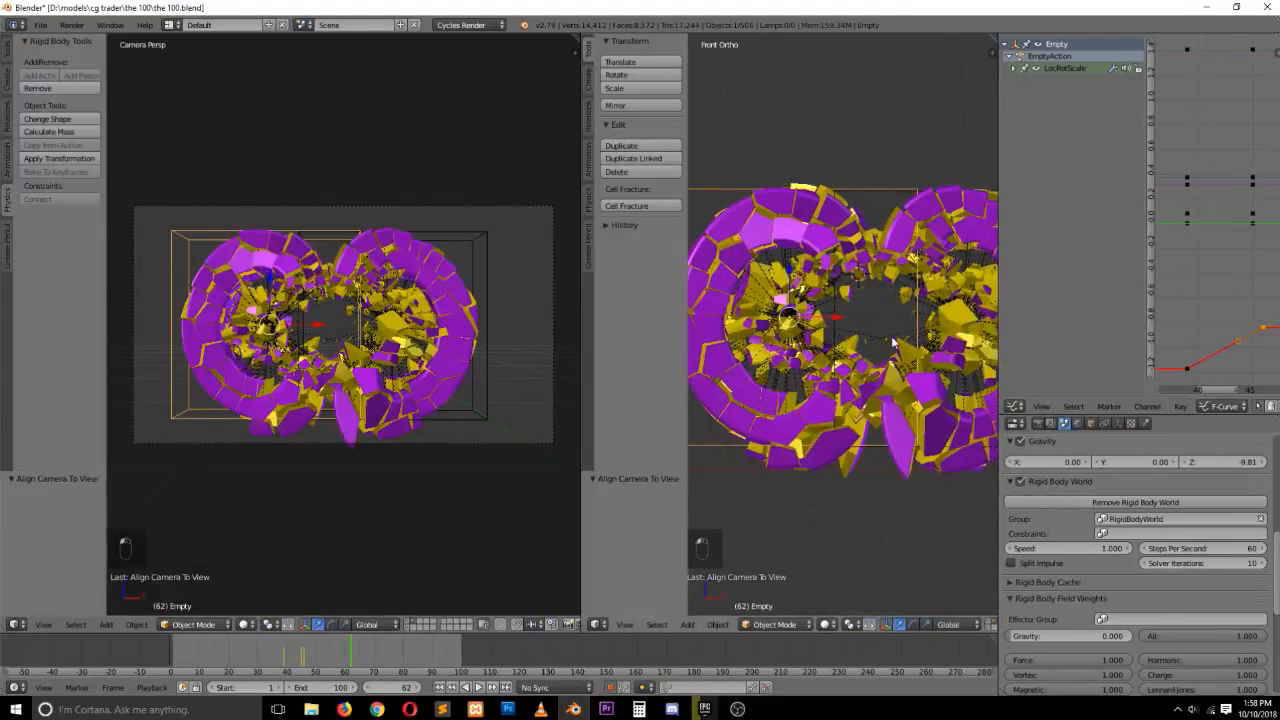
Switch the second viewport to the camera view with texture shading
{"action": "key", "text": "t"}
{"action": "key", "text": "KP_0"}
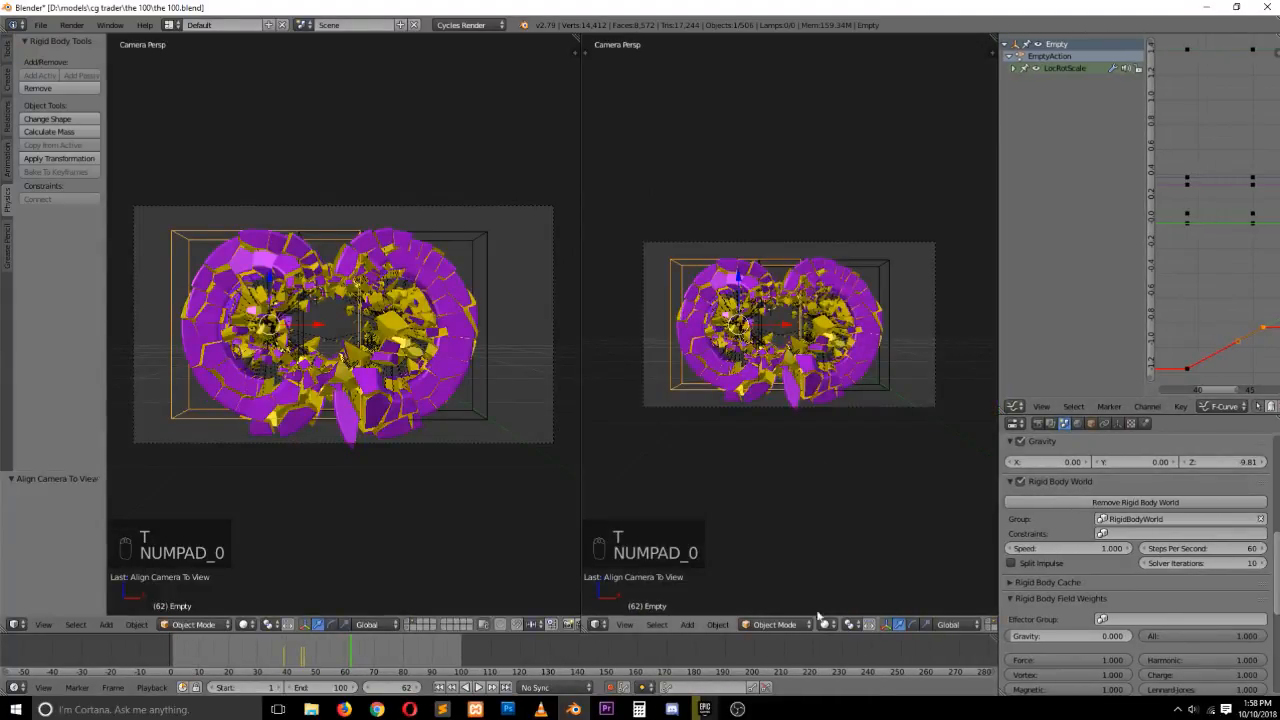
{"action": "left_click", "coordinate": [825, 624]}
{"action": "left_click", "coordinate": [849, 549]}
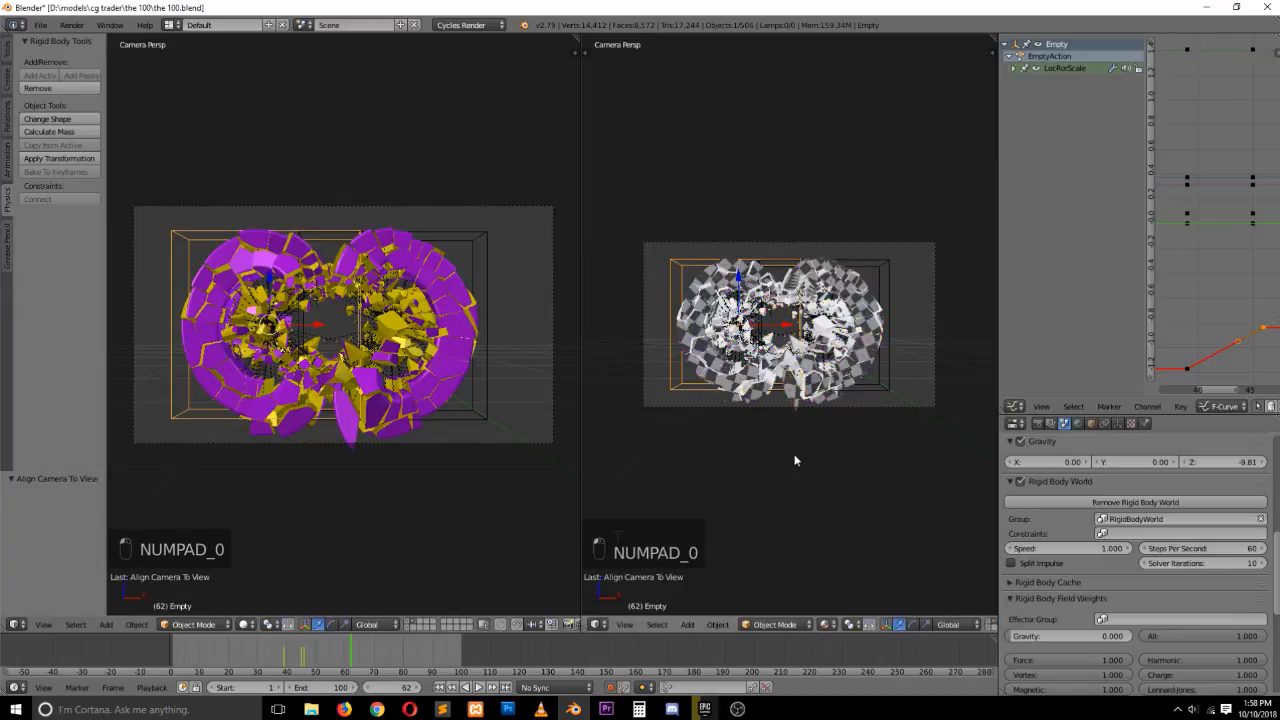
{"action": "scroll", "coordinate": [797, 460], "scroll_direction": "up", "scroll_amount": 2}
{"action": "left_click", "coordinate": [830, 624]}
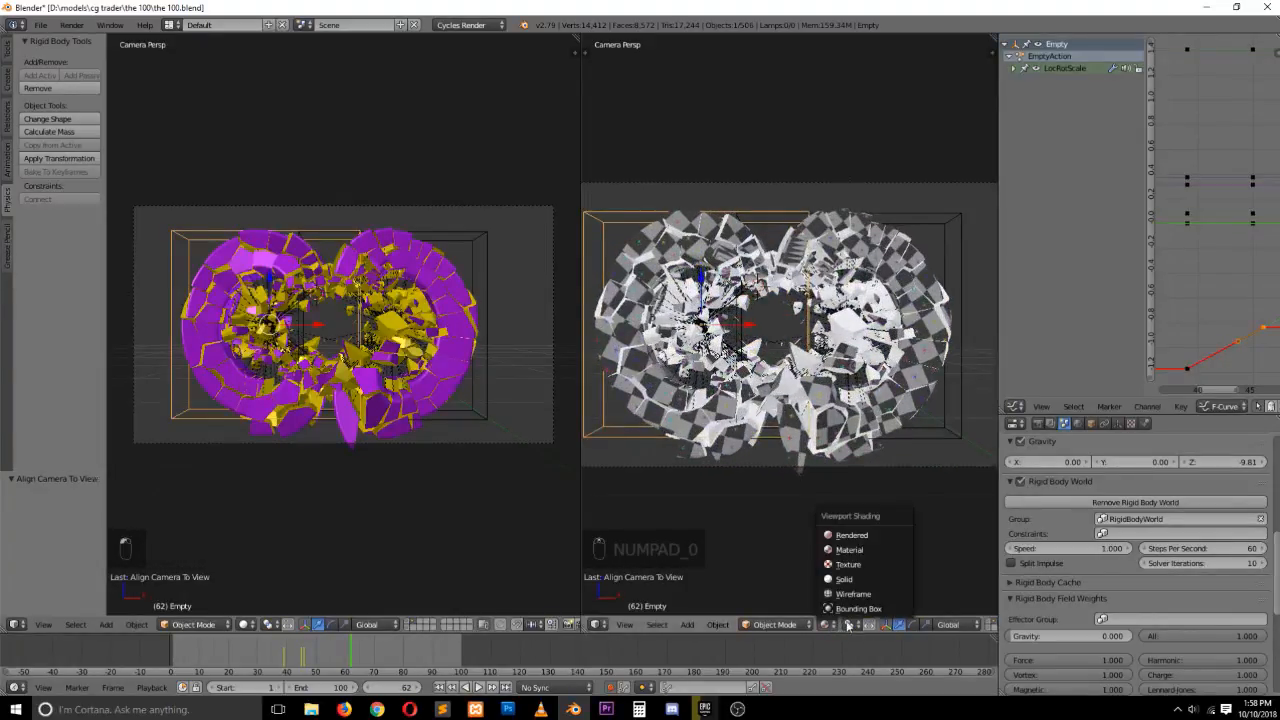
{"action": "left_click", "coordinate": [720, 458]}
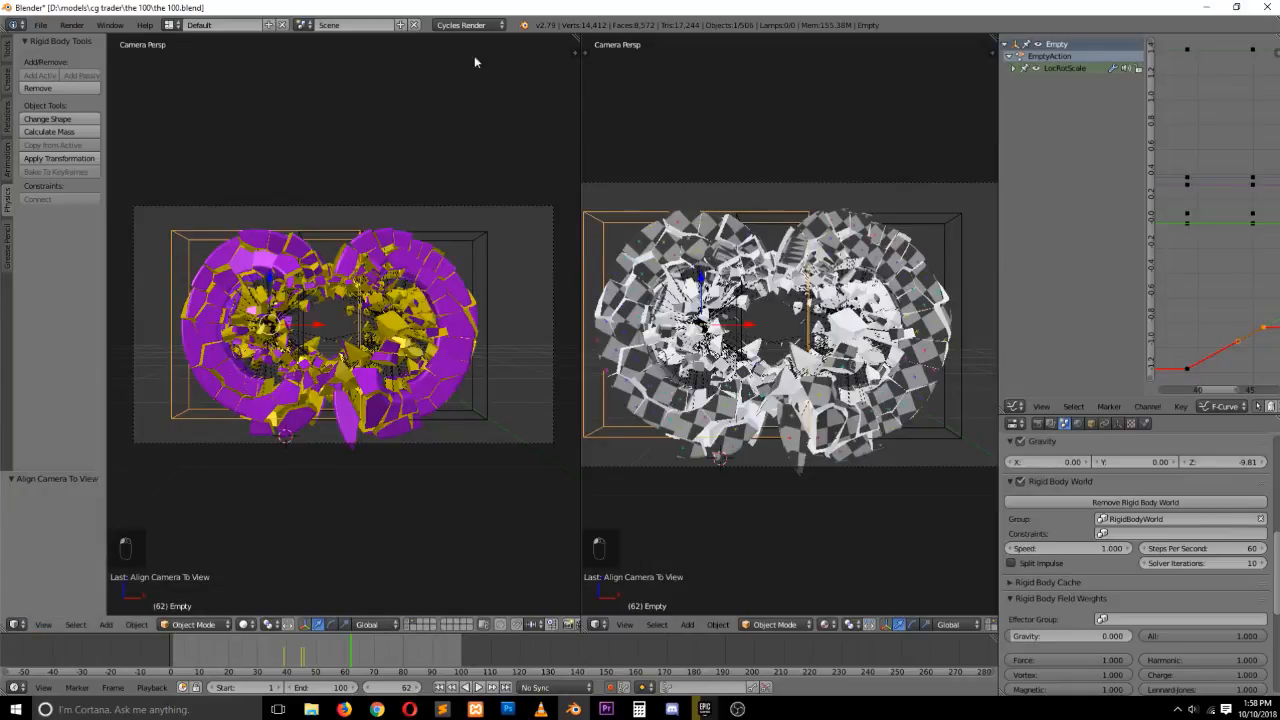
Split the left viewport and turn its lower half into the Node Editor
{"action": "left_click_drag", "start_coordinate": [576, 40], "coordinate": [560, 338]}
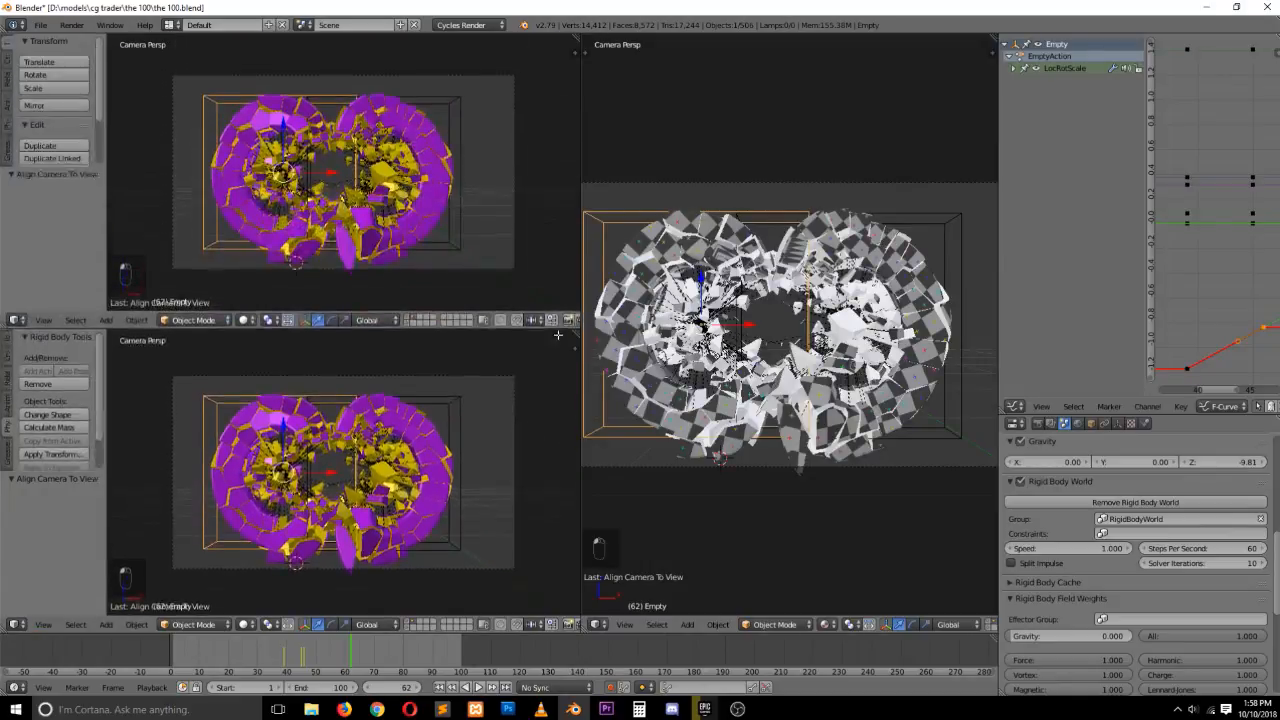
{"action": "left_click", "coordinate": [15, 624]}
{"action": "left_click", "coordinate": [46, 477]}
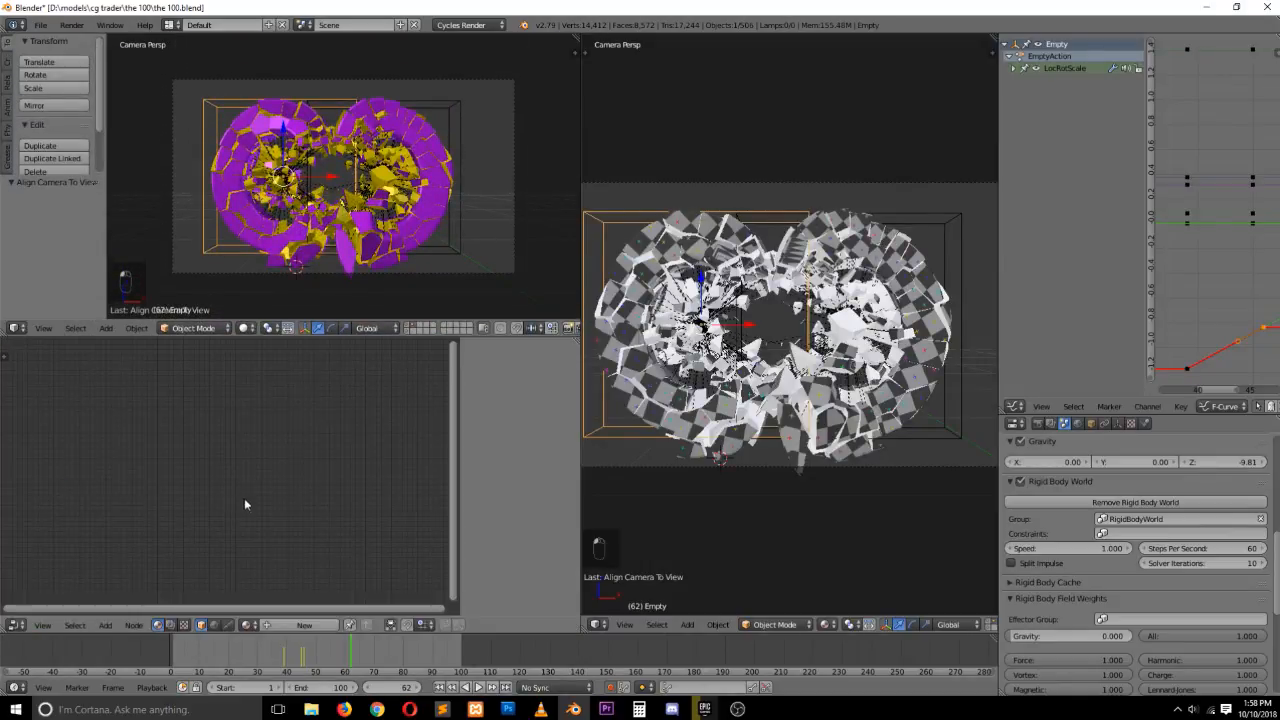
Select a shattered piece and rearrange its material's nodes
{"action": "right_click", "coordinate": [676, 260]}
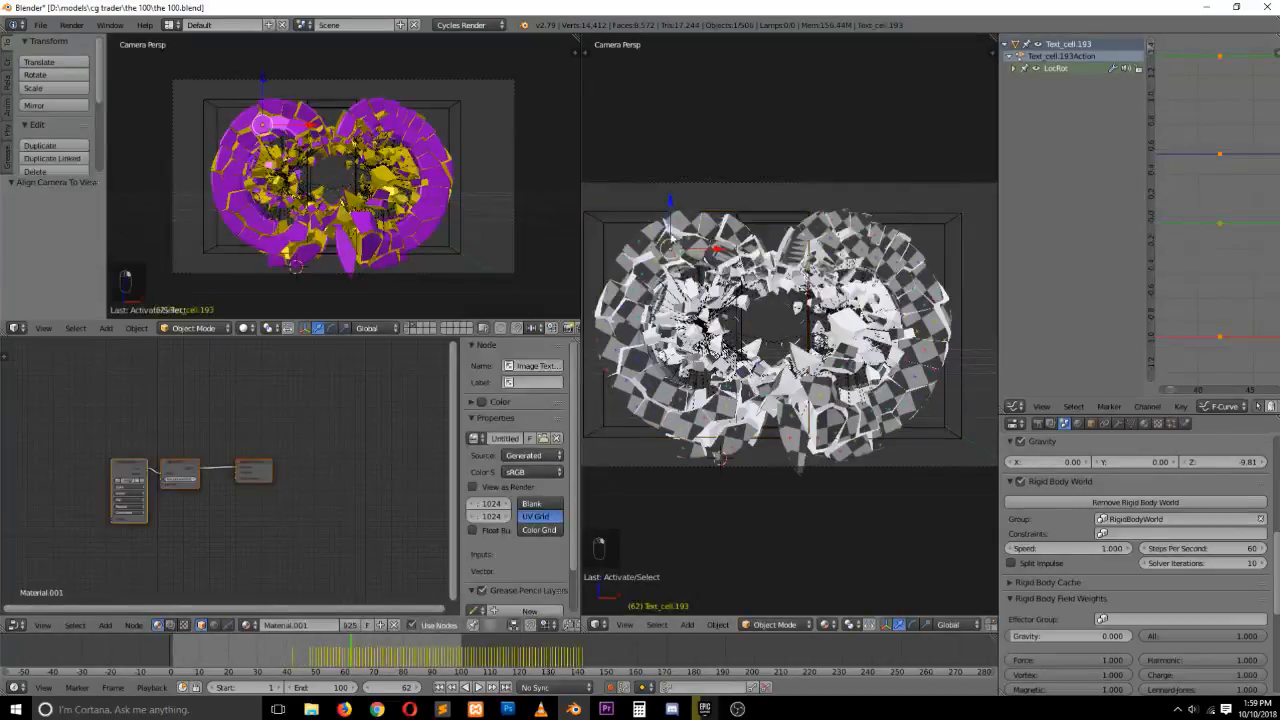
{"action": "scroll", "coordinate": [132, 531], "scroll_direction": "up", "scroll_amount": 2}
{"action": "left_click_drag", "start_coordinate": [284, 480], "coordinate": [339, 460]}
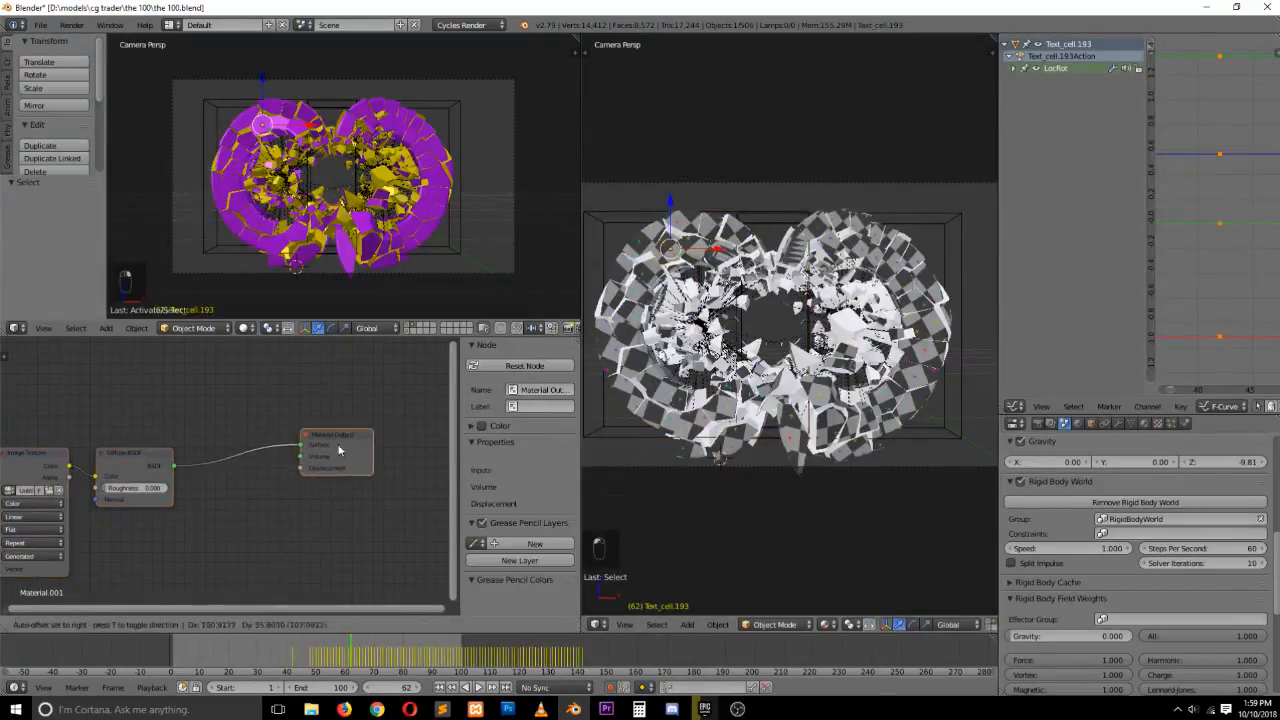
{"action": "left_click_drag", "start_coordinate": [165, 462], "coordinate": [249, 442]}
{"action": "left_click_drag", "start_coordinate": [22, 460], "coordinate": [124, 442]}
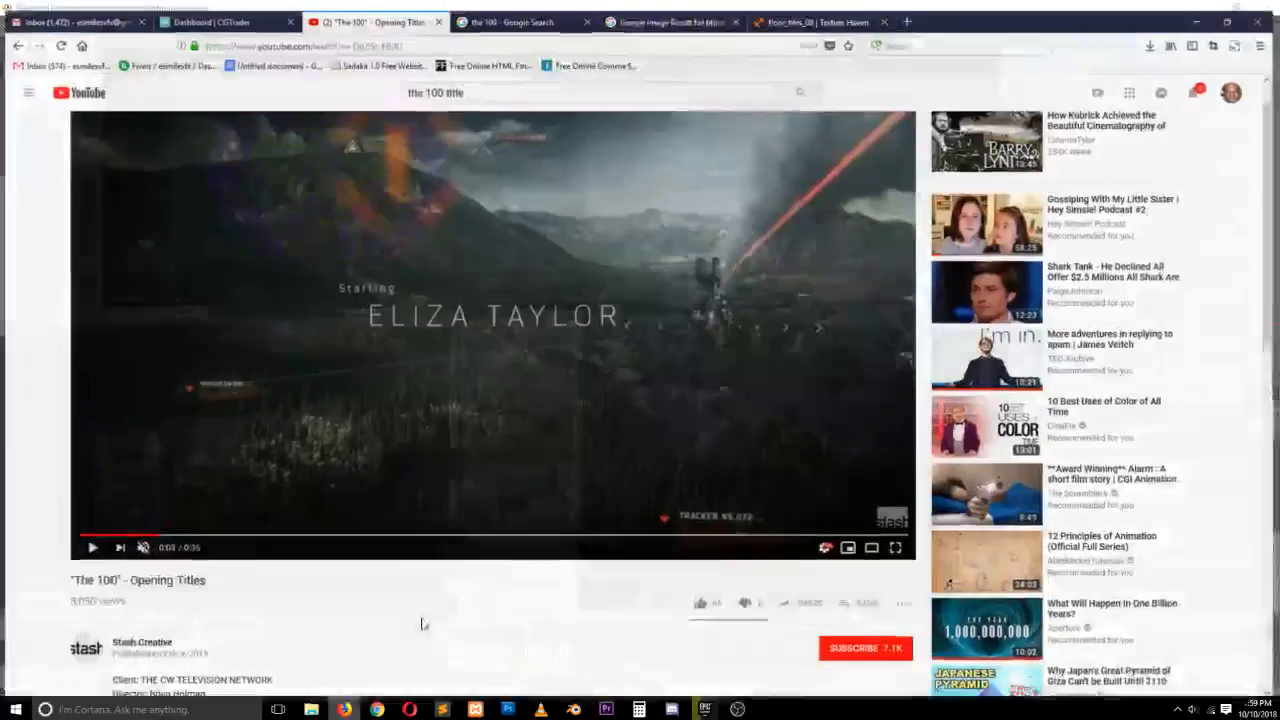
Switch to the file browser and paste the downloaded floor_tiles_08_1k_jpg archive into the project's 'the 100' folder
{"action": "left_click", "coordinate": [343, 709]}
{"action": "left_click", "coordinate": [830, 11]}
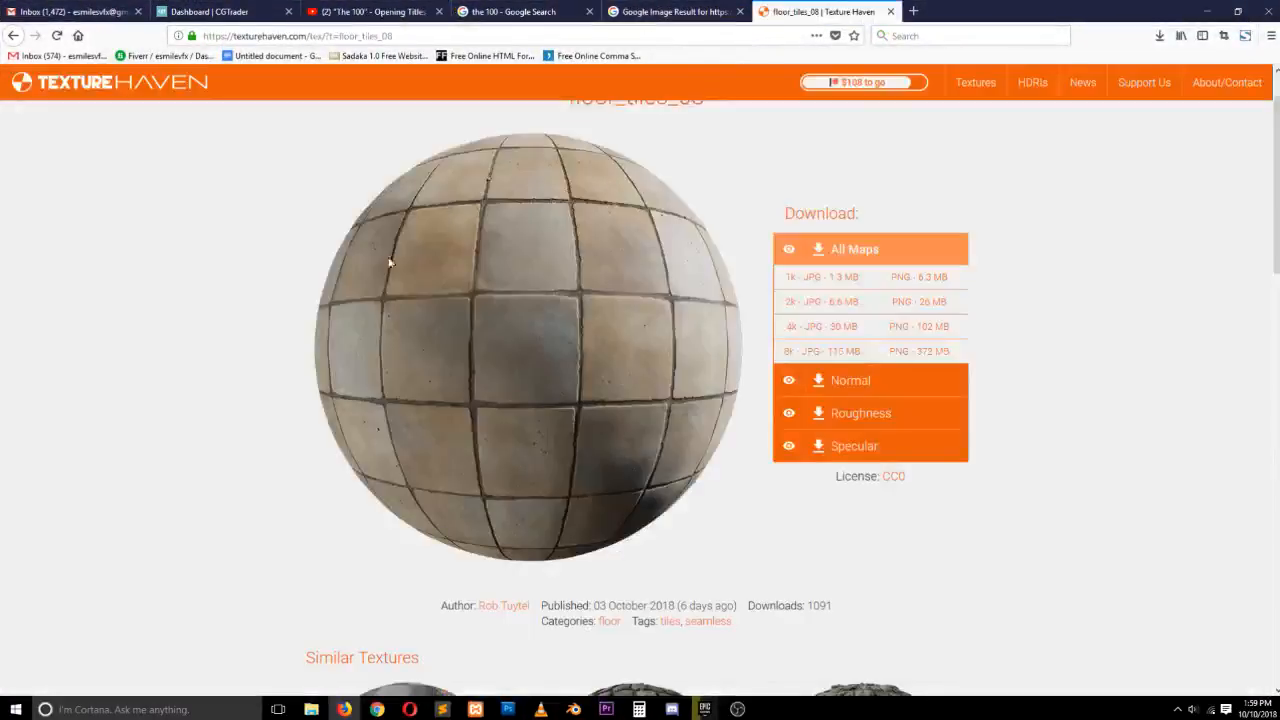
{"action": "left_click", "coordinate": [1159, 35]}
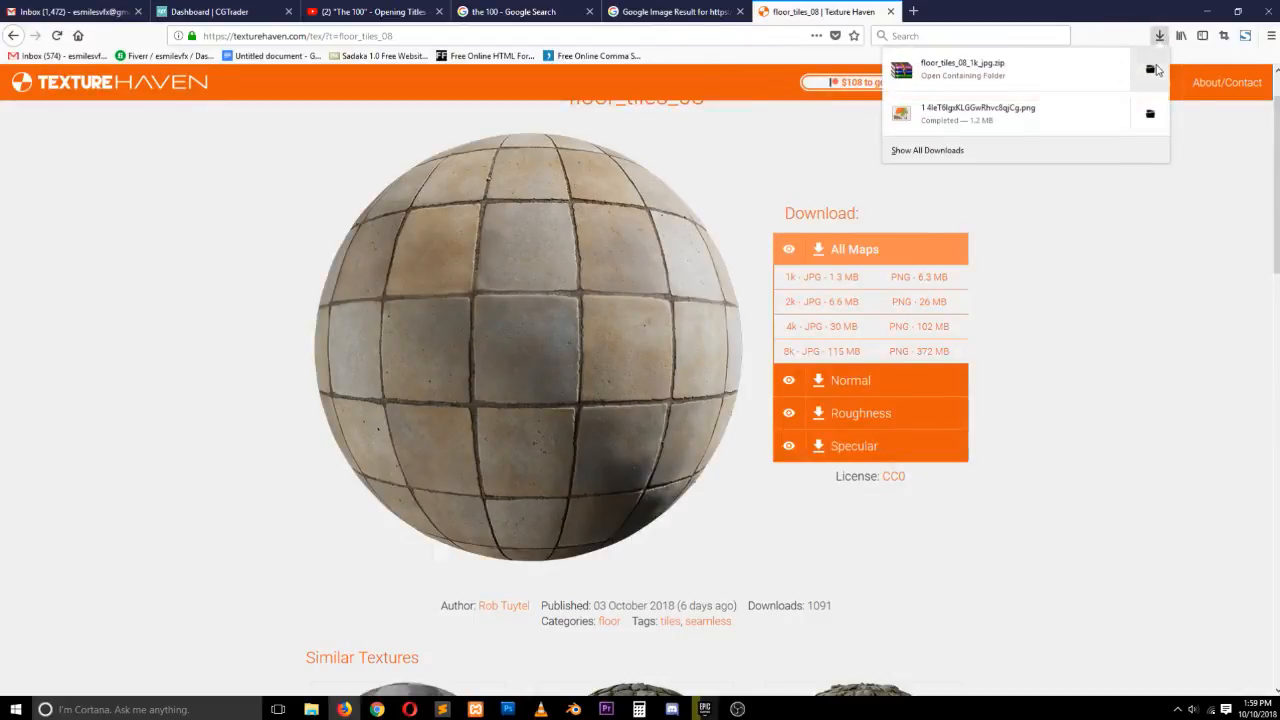
{"action": "left_click", "coordinate": [1146, 60]}
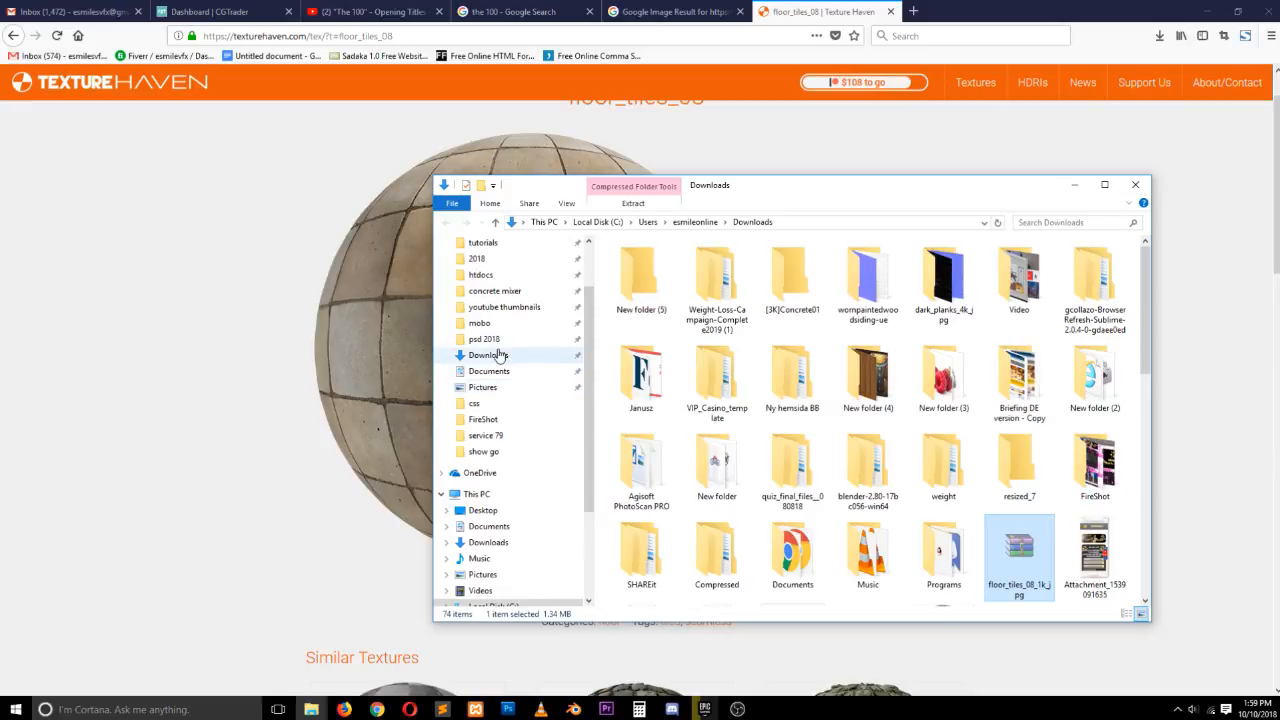
{"action": "scroll", "coordinate": [500, 330], "scroll_direction": "up", "scroll_amount": 1}
{"action": "left_click", "coordinate": [484, 259]}
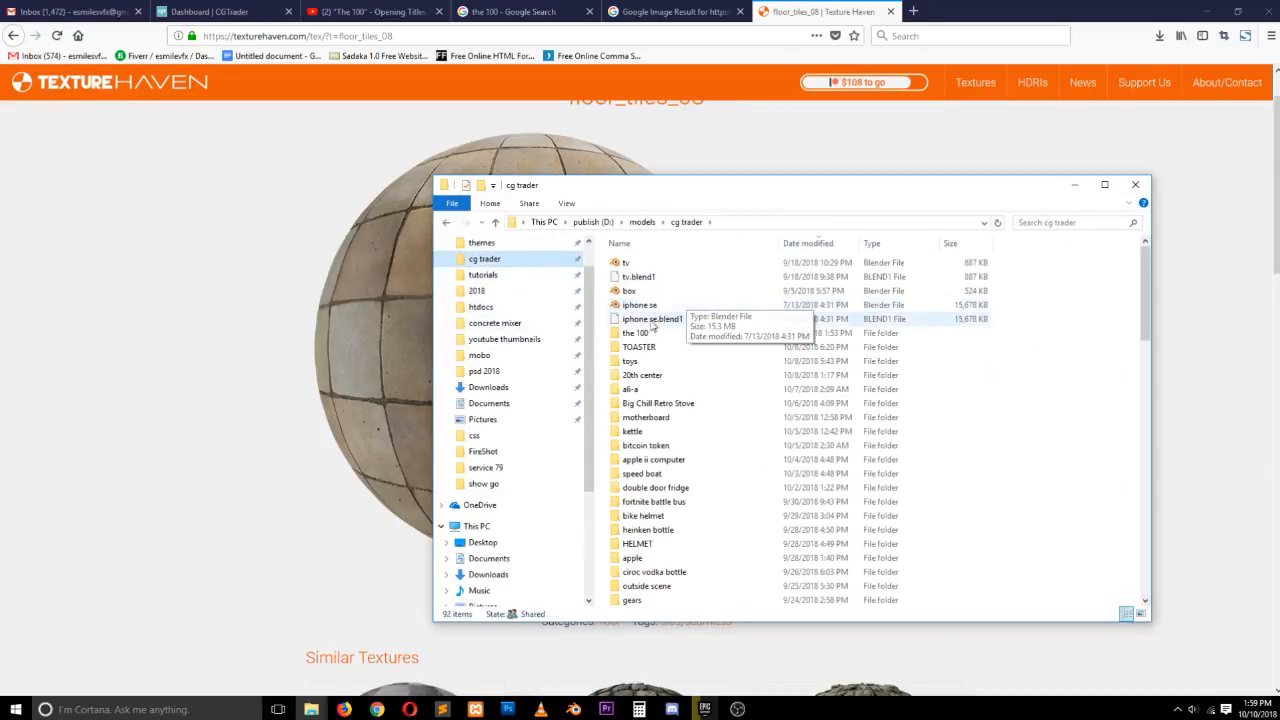
{"action": "key", "text": "ctrl+v"}
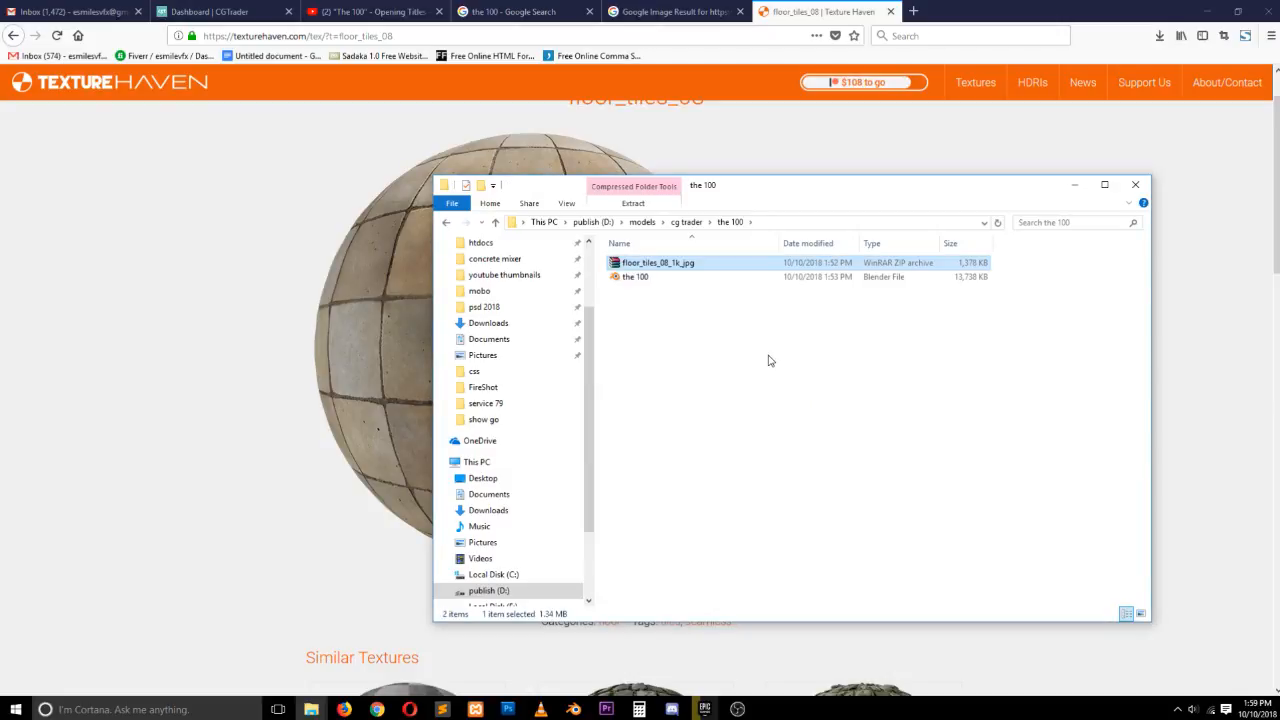
Extract the archive into a floor_tiles_08_1k_jpg folder and open it
{"action": "right_click", "coordinate": [764, 264]}
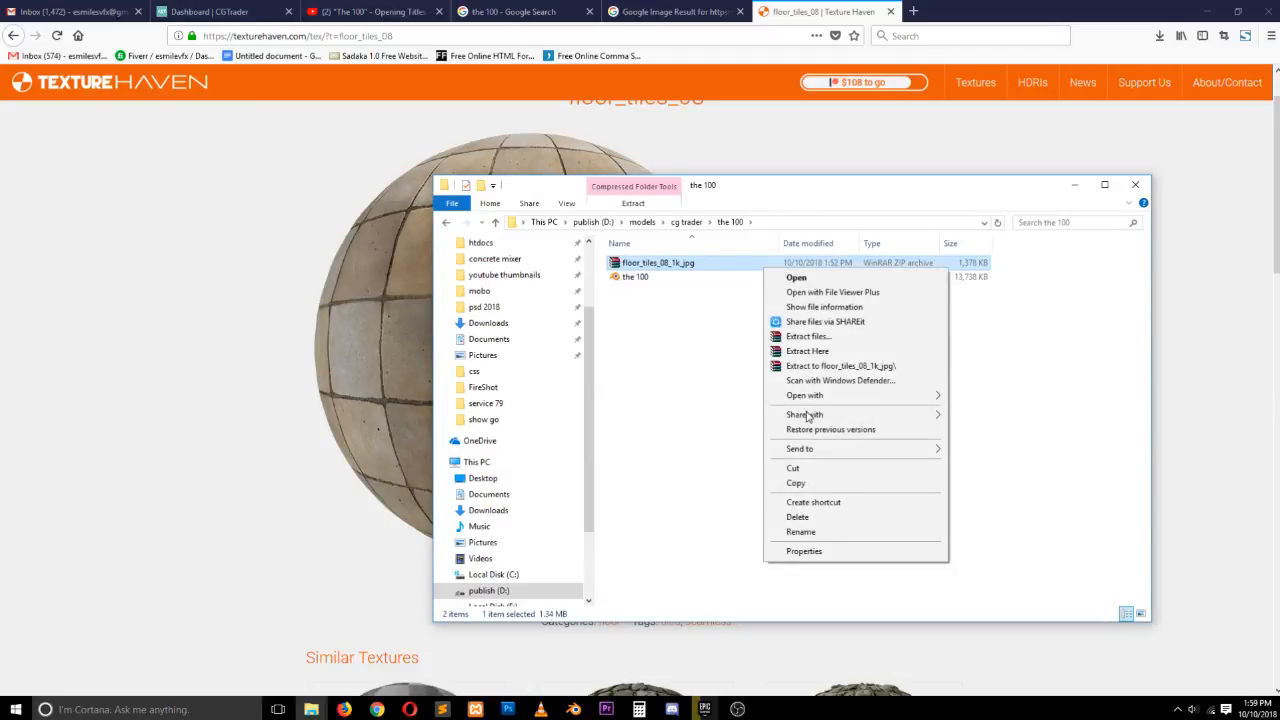
{"action": "left_click", "coordinate": [810, 351]}
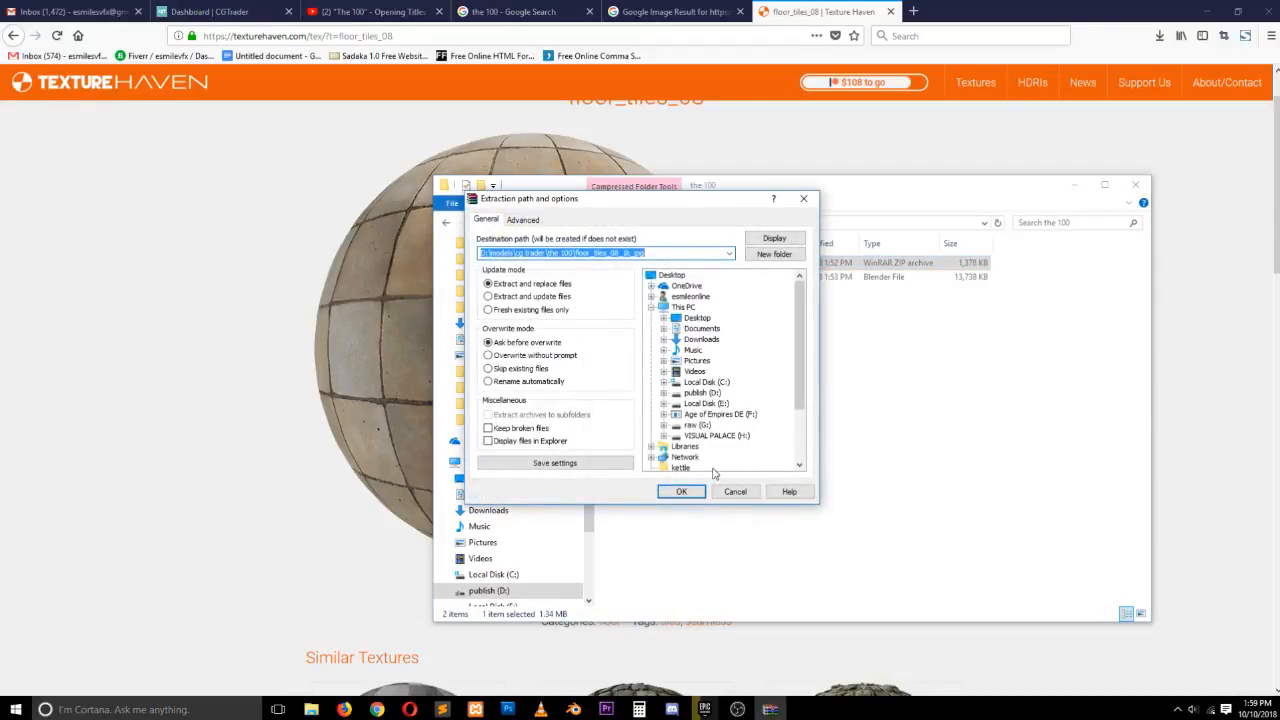
{"action": "left_click", "coordinate": [685, 491]}
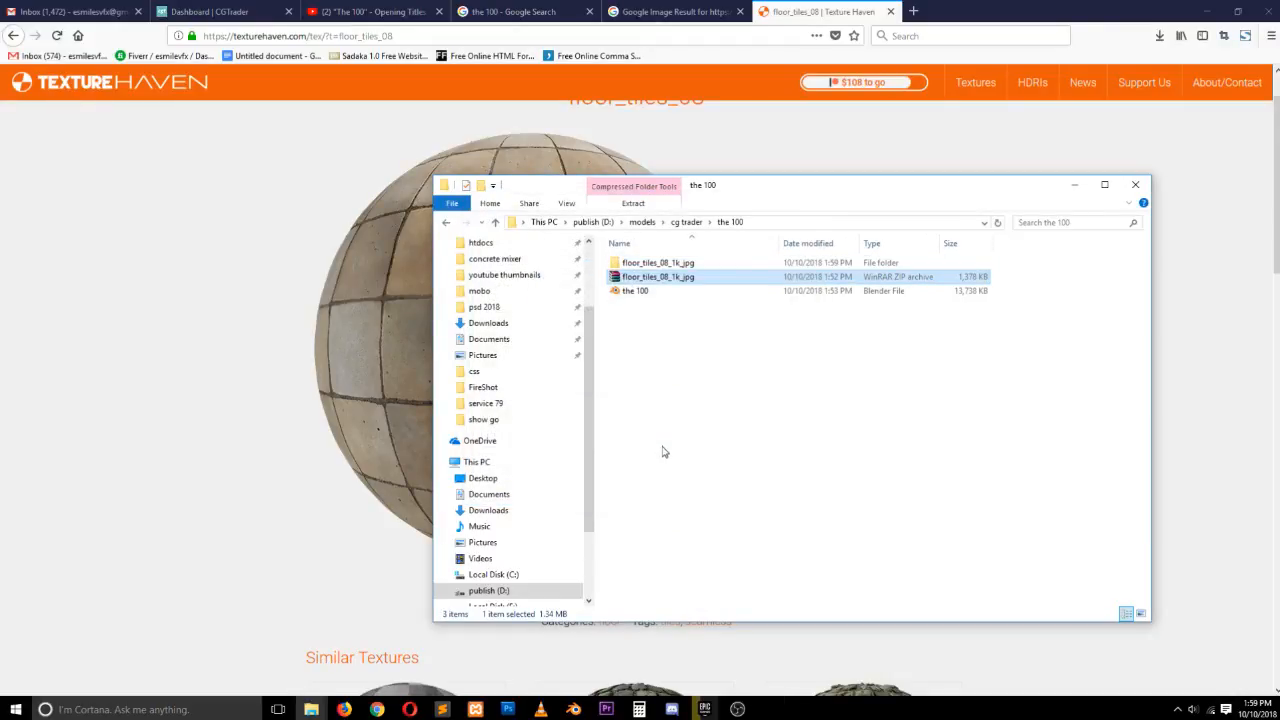
{"action": "double_click", "coordinate": [680, 265]}
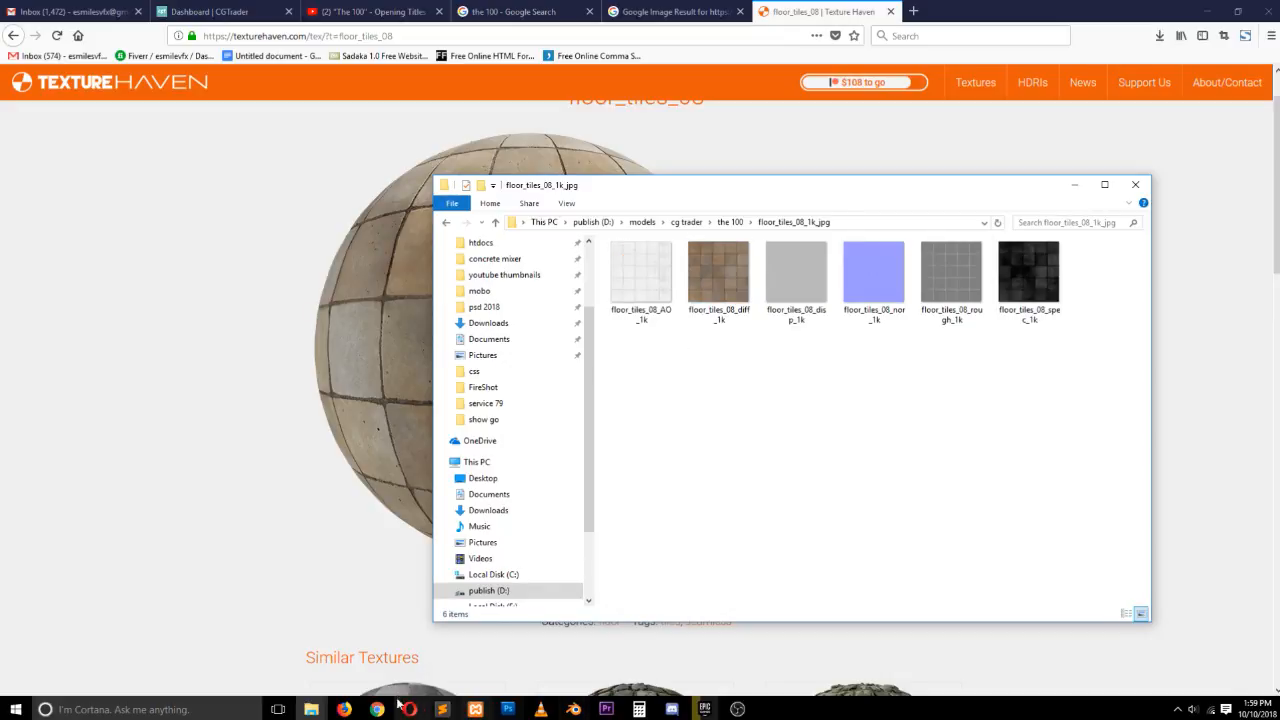
Return to Blender and load floor_tiles_08_AO_1k.jpg into the material's Image Texture node
{"action": "left_click", "coordinate": [345, 709]}
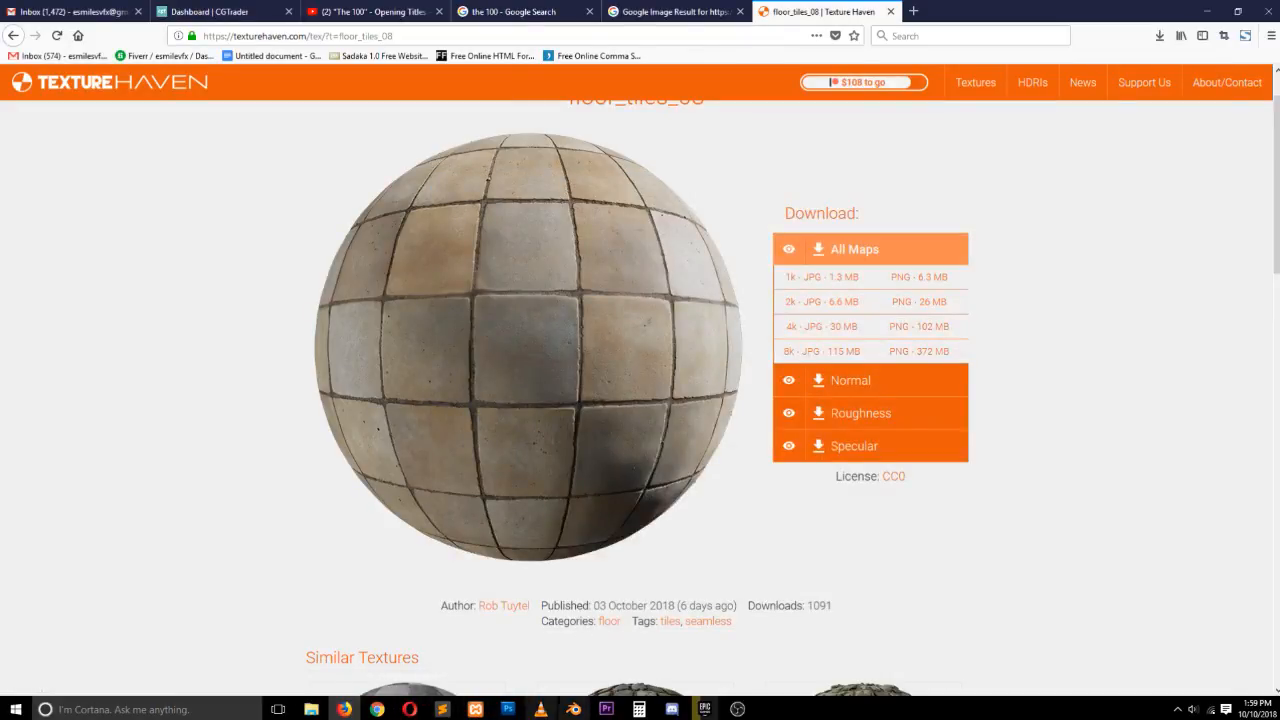
{"action": "left_click", "coordinate": [573, 709]}
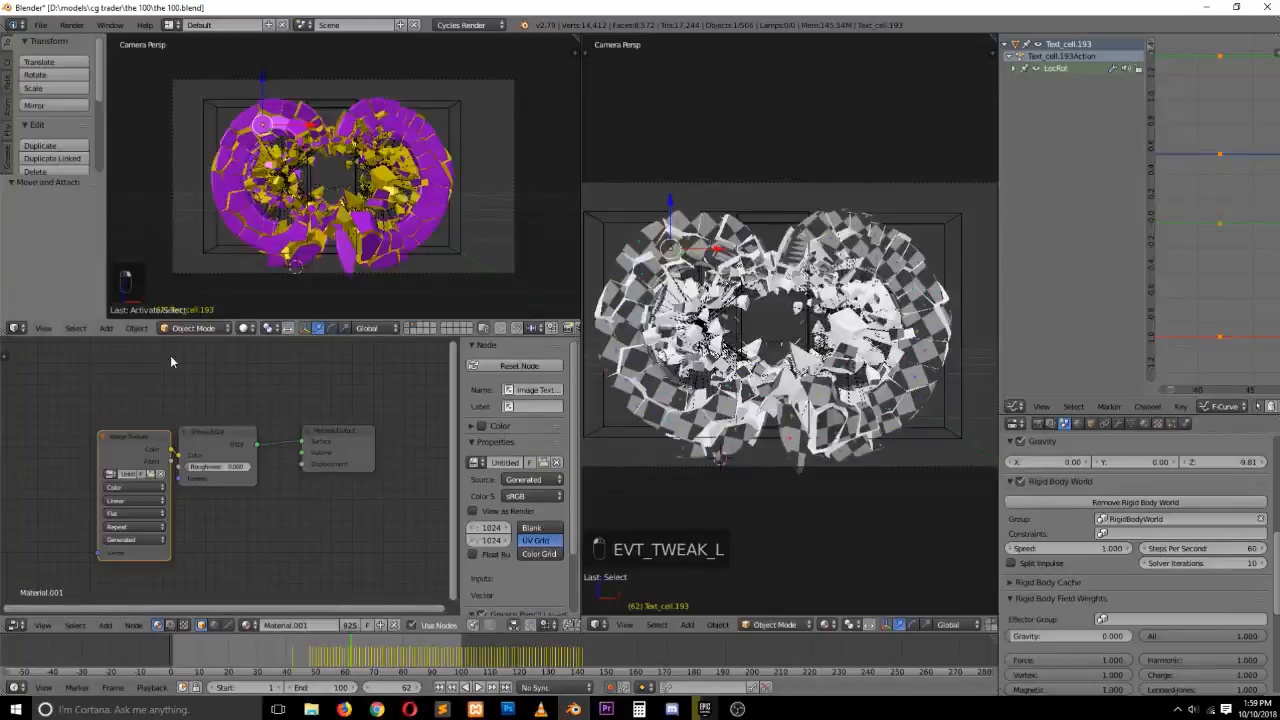
{"action": "left_click_drag", "start_coordinate": [156, 445], "coordinate": [120, 429]}
{"action": "left_click", "coordinate": [118, 457]}
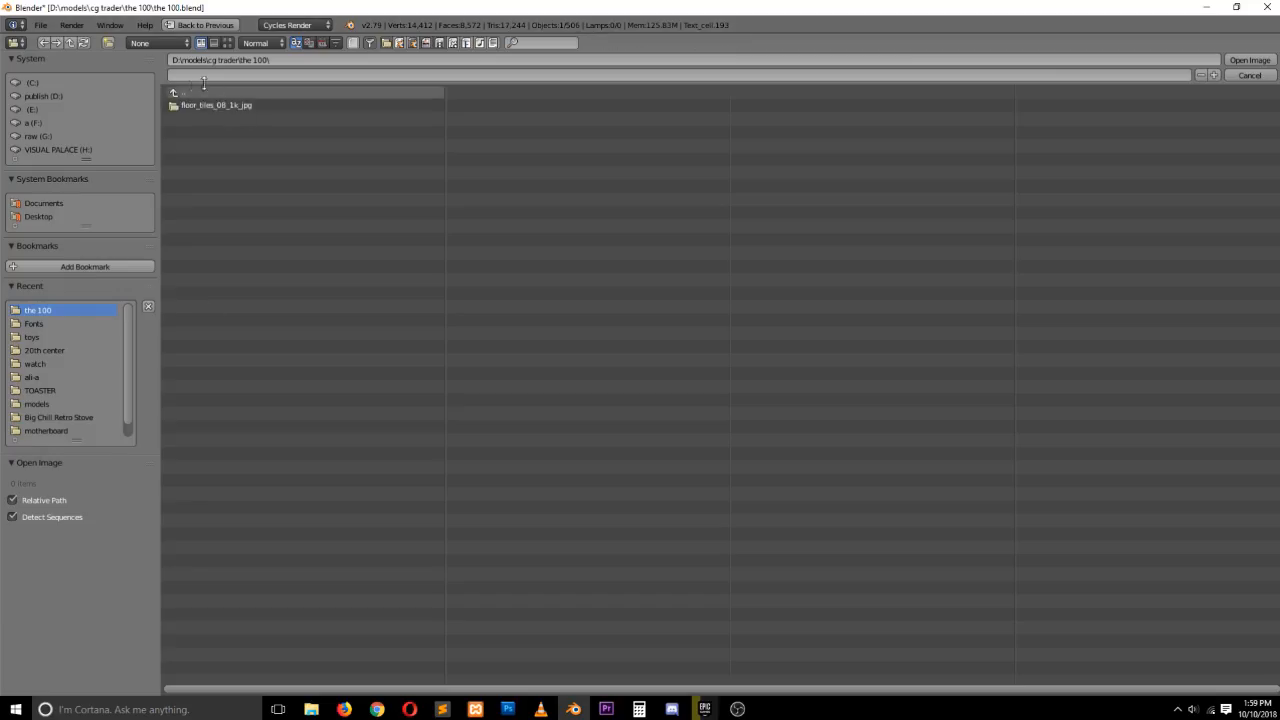
{"action": "left_click", "coordinate": [233, 105]}
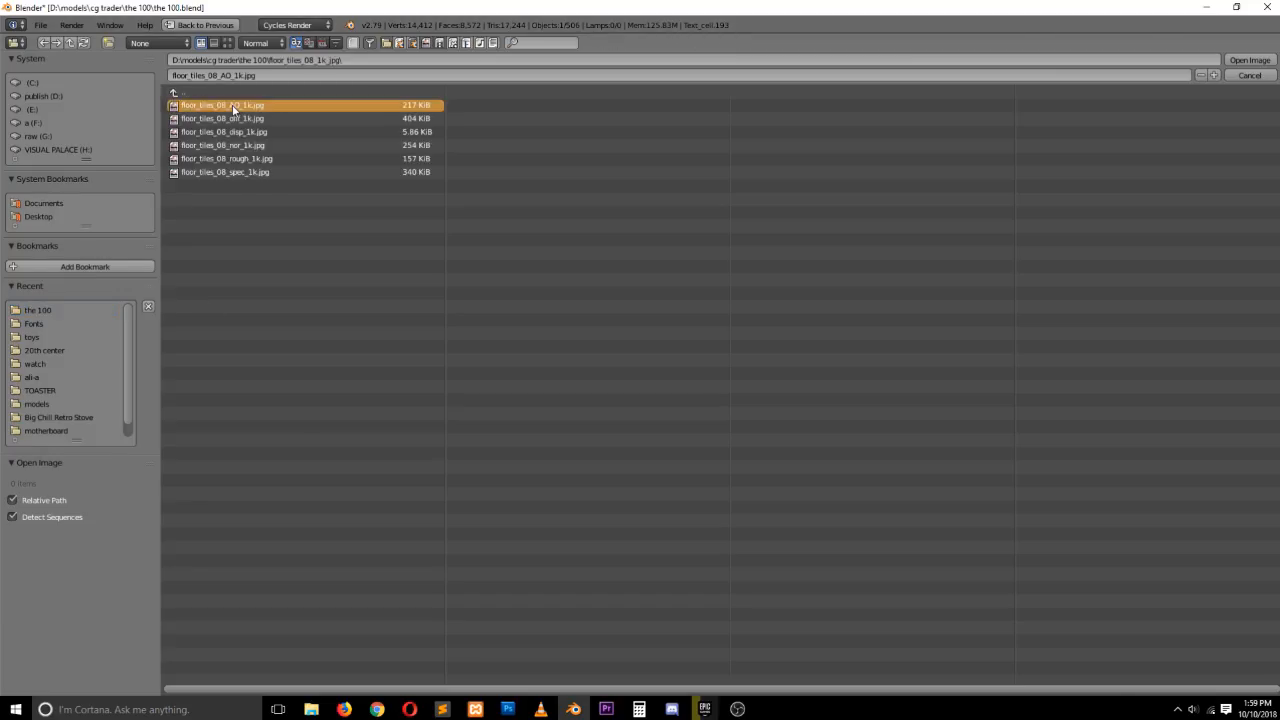
{"action": "double_click", "coordinate": [233, 106]}
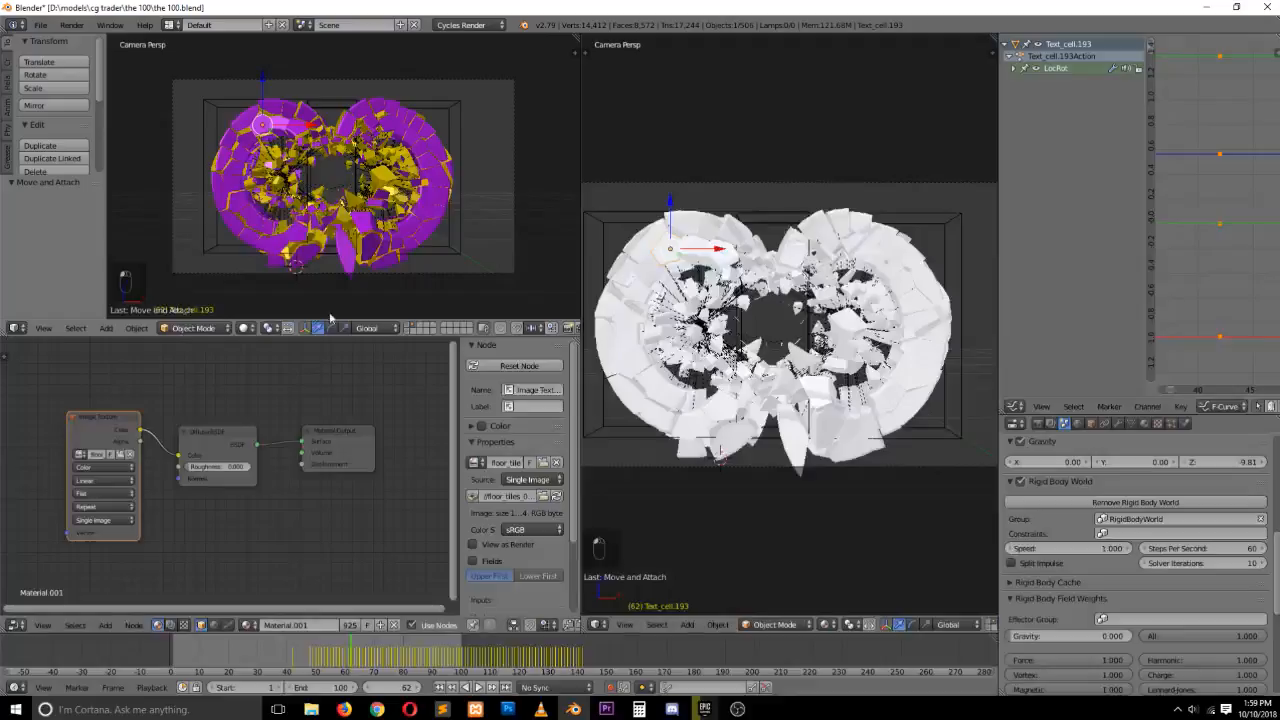
Rearrange the Image Texture, Diffuse BSDF and Material Output nodes
{"action": "left_click", "coordinate": [111, 429]}
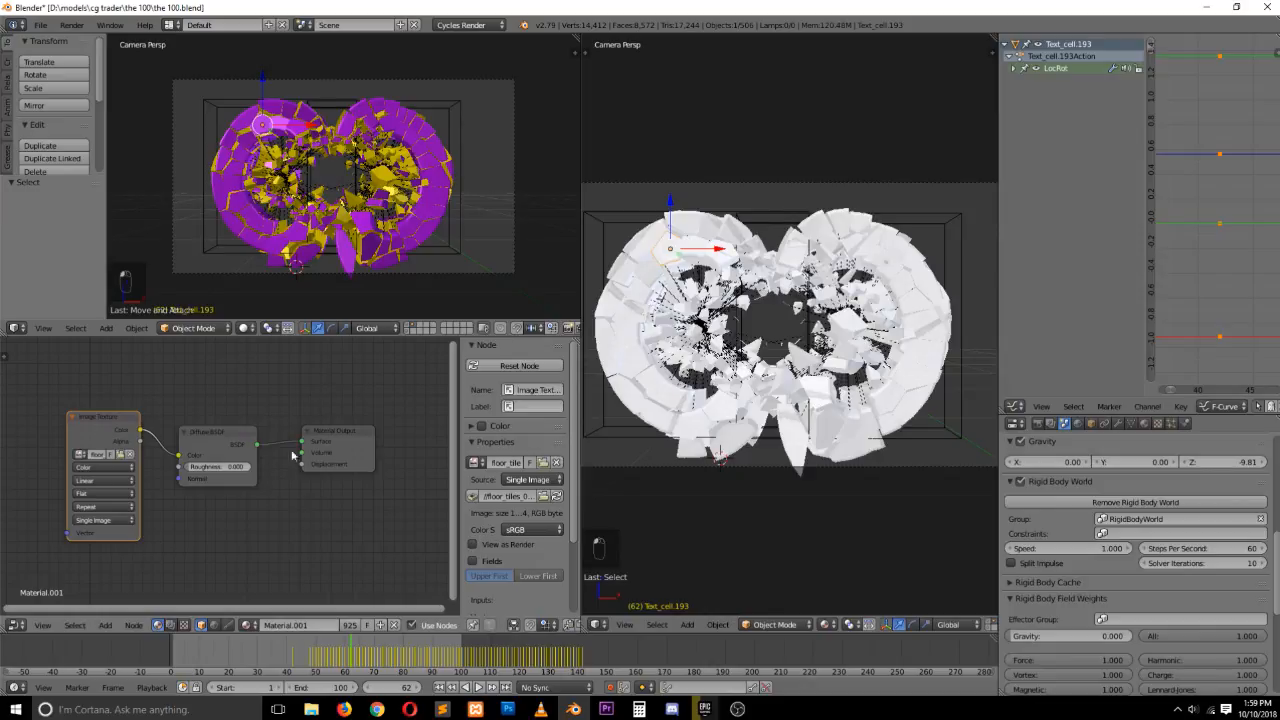
{"action": "left_click_drag", "start_coordinate": [335, 442], "coordinate": [383, 424]}
{"action": "left_click_drag", "start_coordinate": [215, 449], "coordinate": [285, 419]}
{"action": "left_click_drag", "start_coordinate": [106, 428], "coordinate": [90, 365]}
Replace the Diffuse BSDF with a Principled BSDF connected to the Material Output
{"action": "key", "text": "shift+a"}
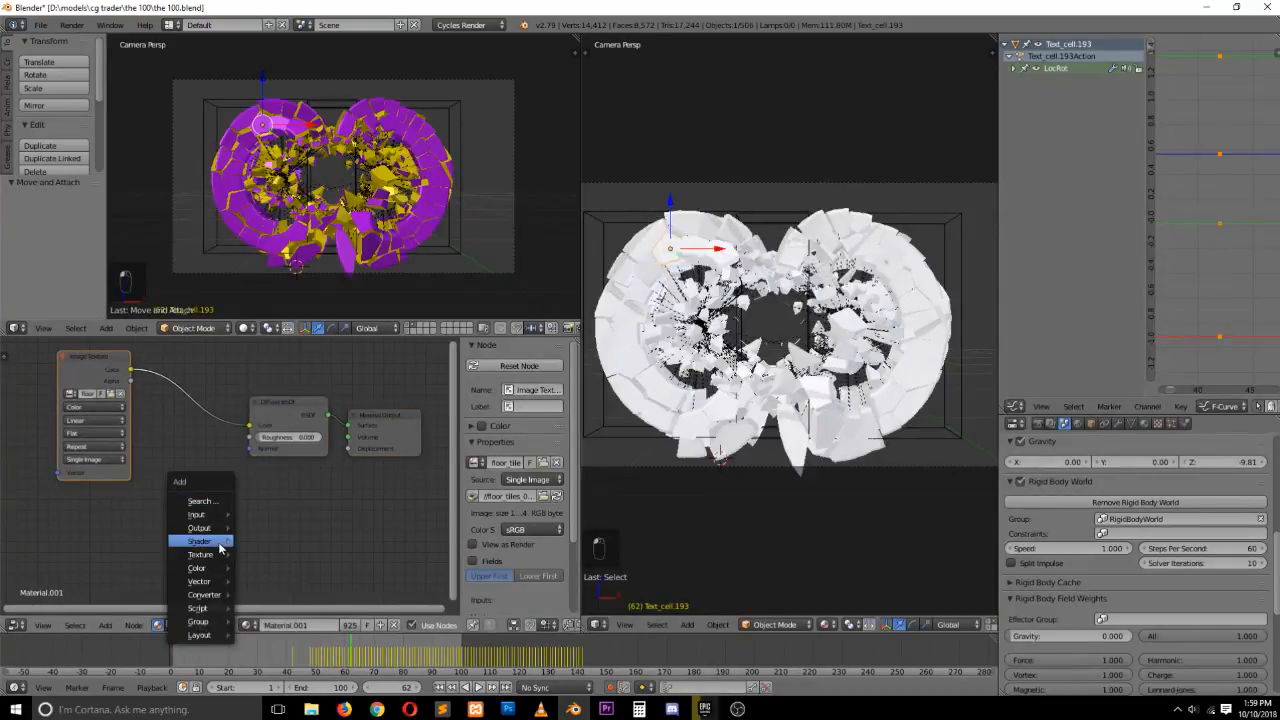
{"action": "mouse_move", "coordinate": [220, 547]}
{"action": "left_click", "coordinate": [300, 436]}
{"action": "left_click", "coordinate": [230, 414]}
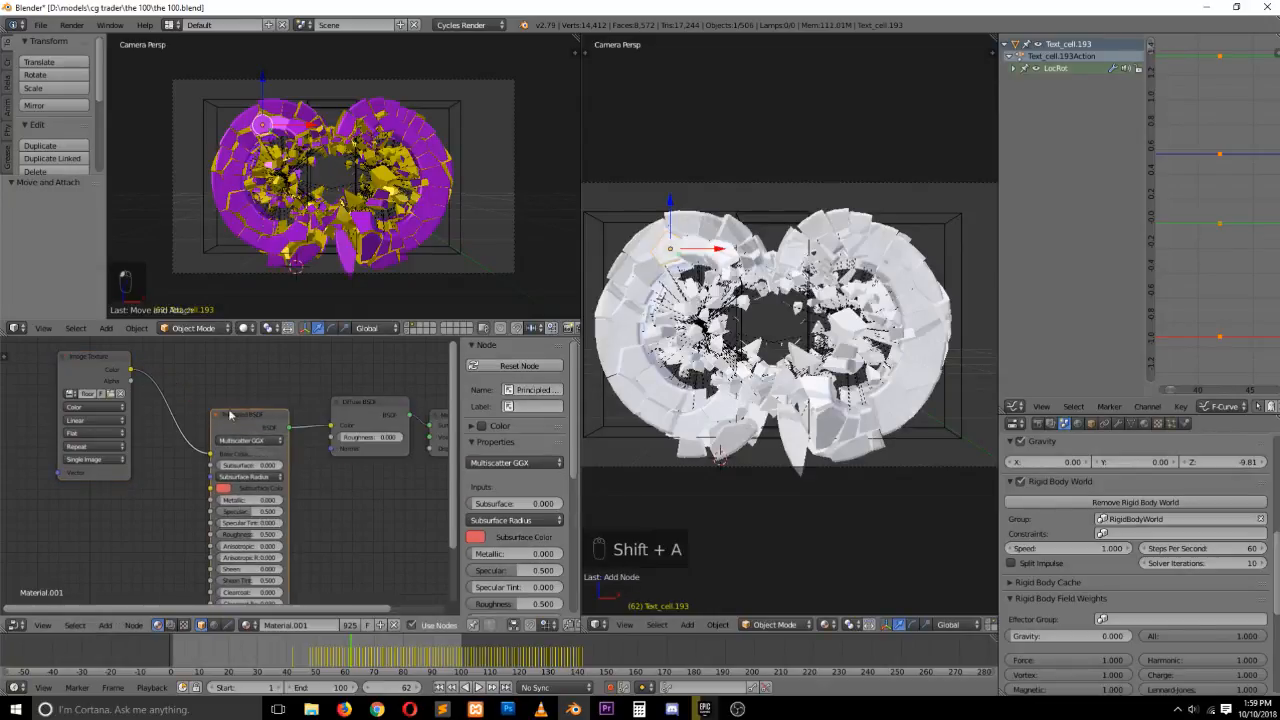
{"action": "key", "text": "Delete"}
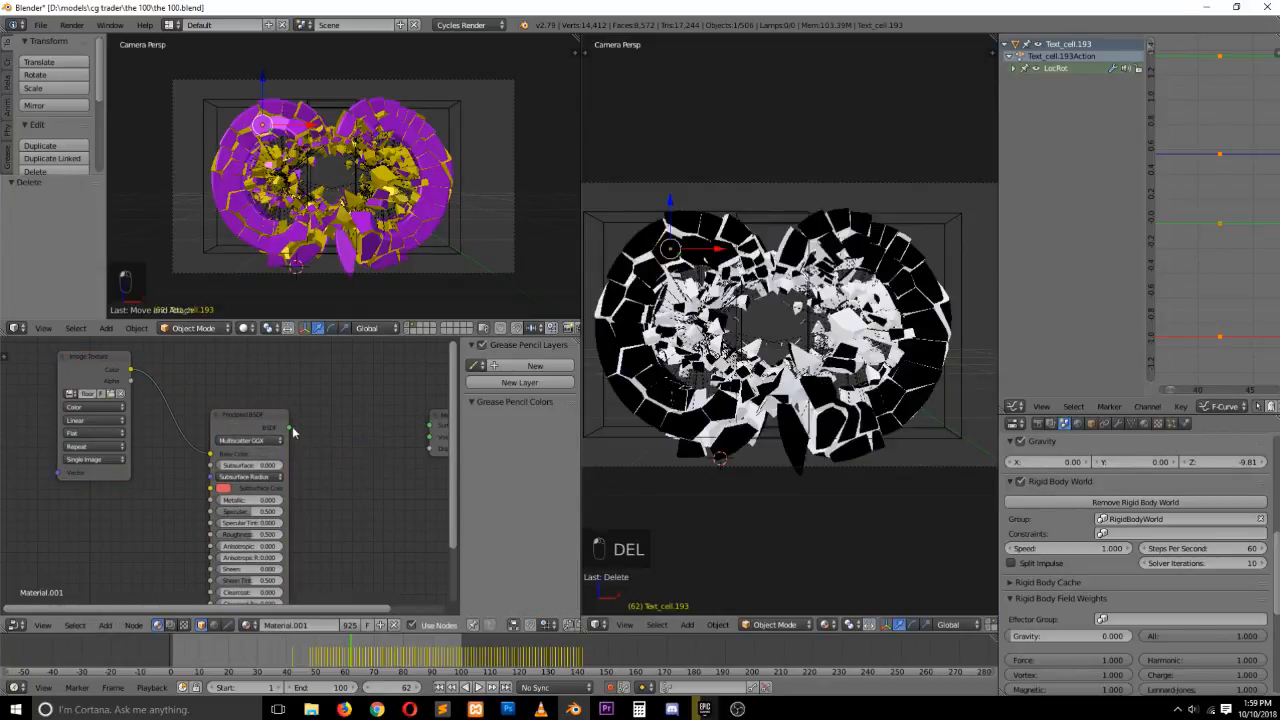
{"action": "left_click_drag", "start_coordinate": [288, 427], "coordinate": [430, 425]}
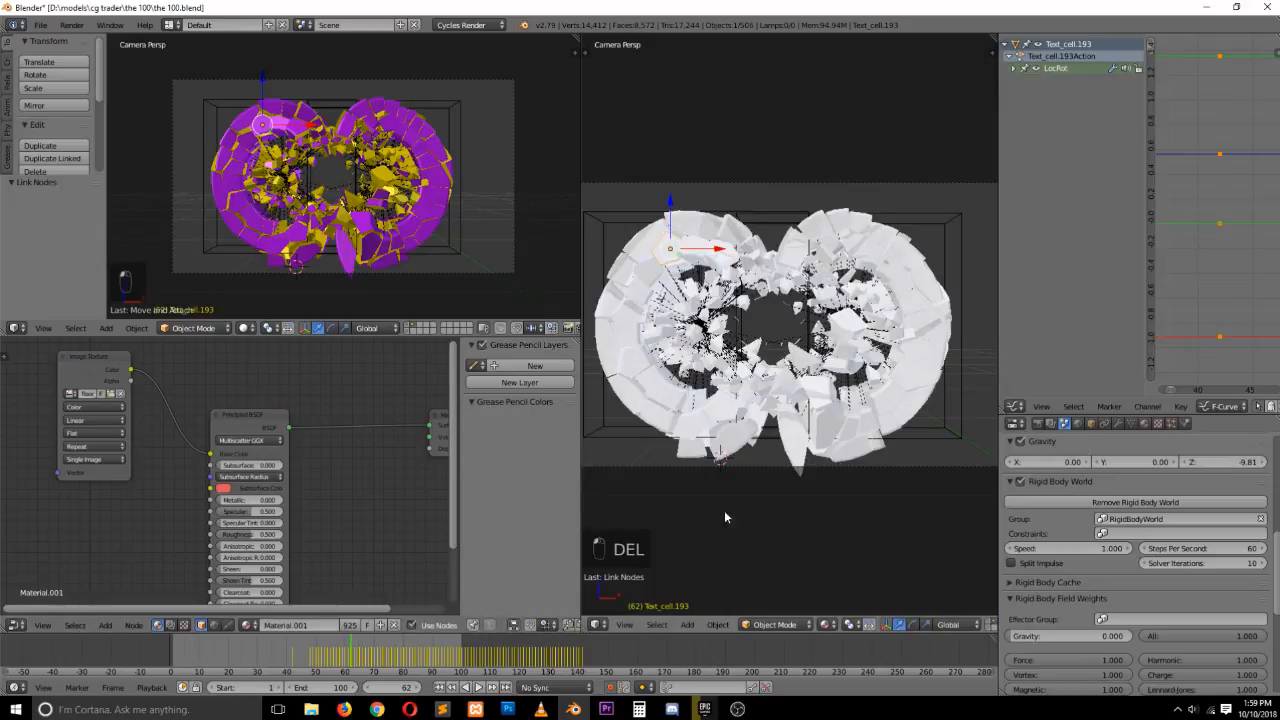
Switch the second viewport to rendered shading and save the file
{"action": "left_click", "coordinate": [824, 625]}
{"action": "left_click", "coordinate": [848, 536]}
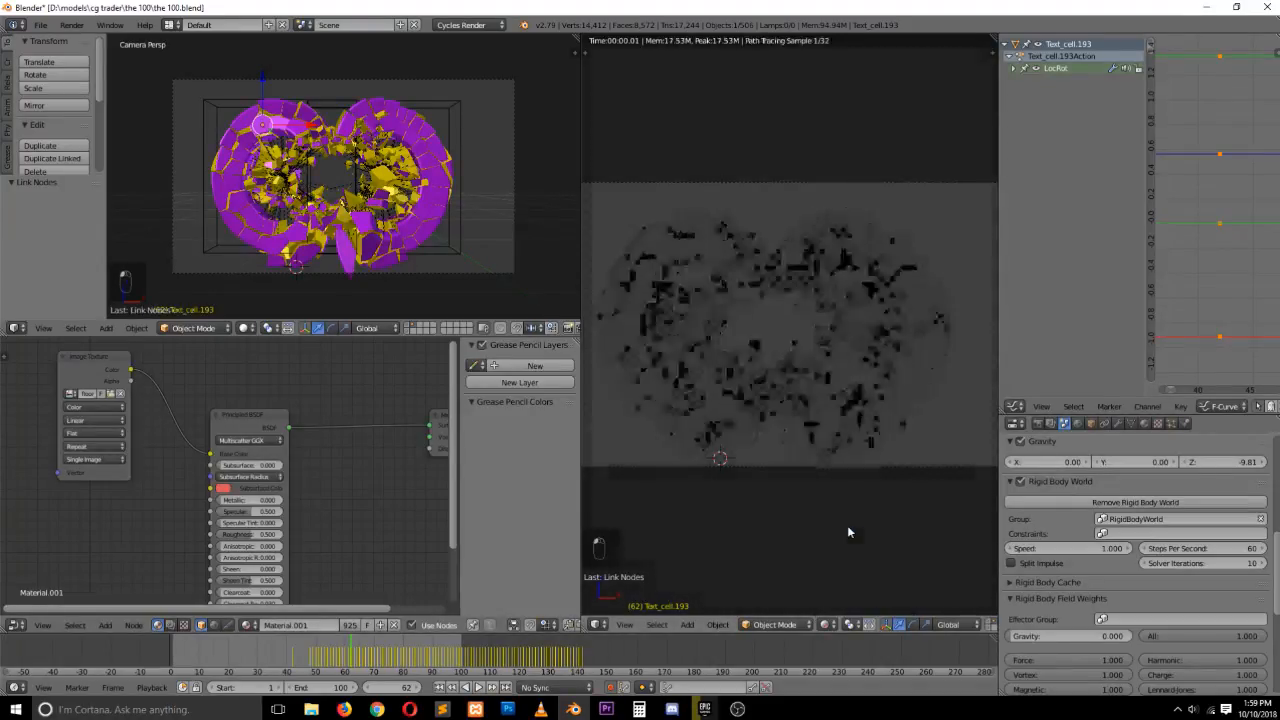
{"action": "key", "text": "ctrl+s"}
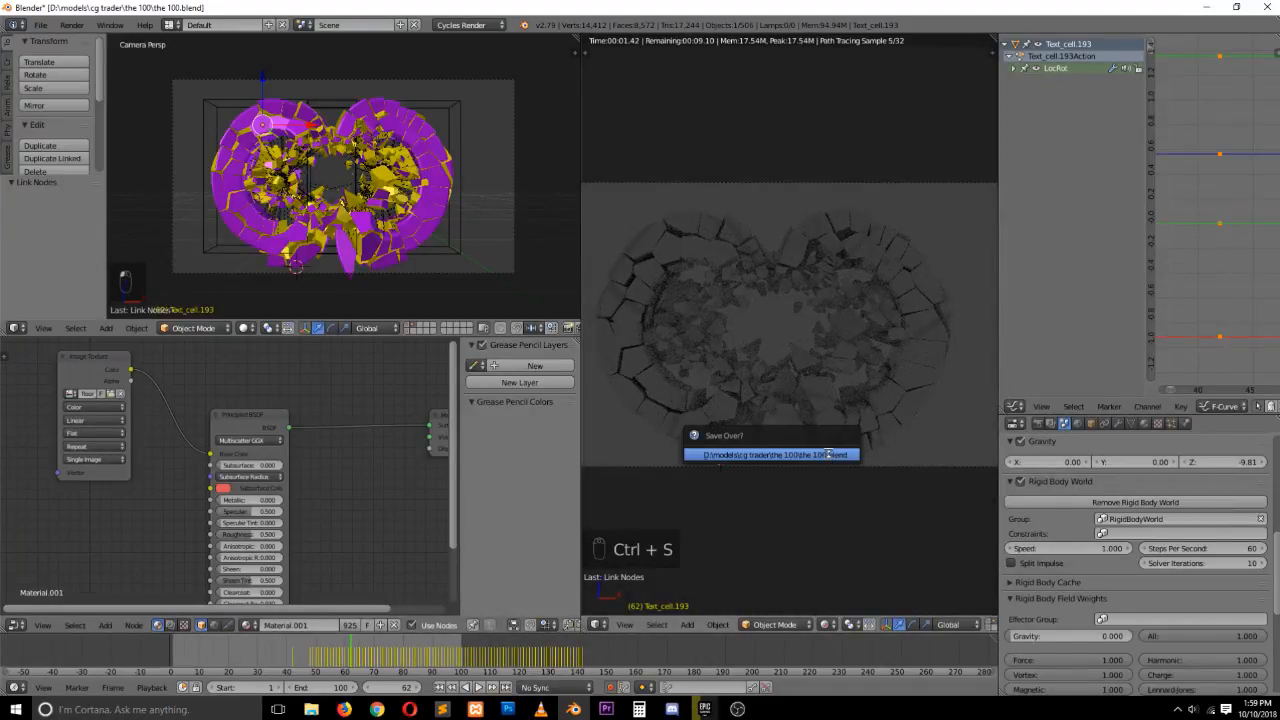
{"action": "left_click", "coordinate": [829, 454]}
Enable world nodes and load glass_passage_4k.hdr as the Environment Texture background
{"action": "left_click", "coordinate": [1077, 423]}
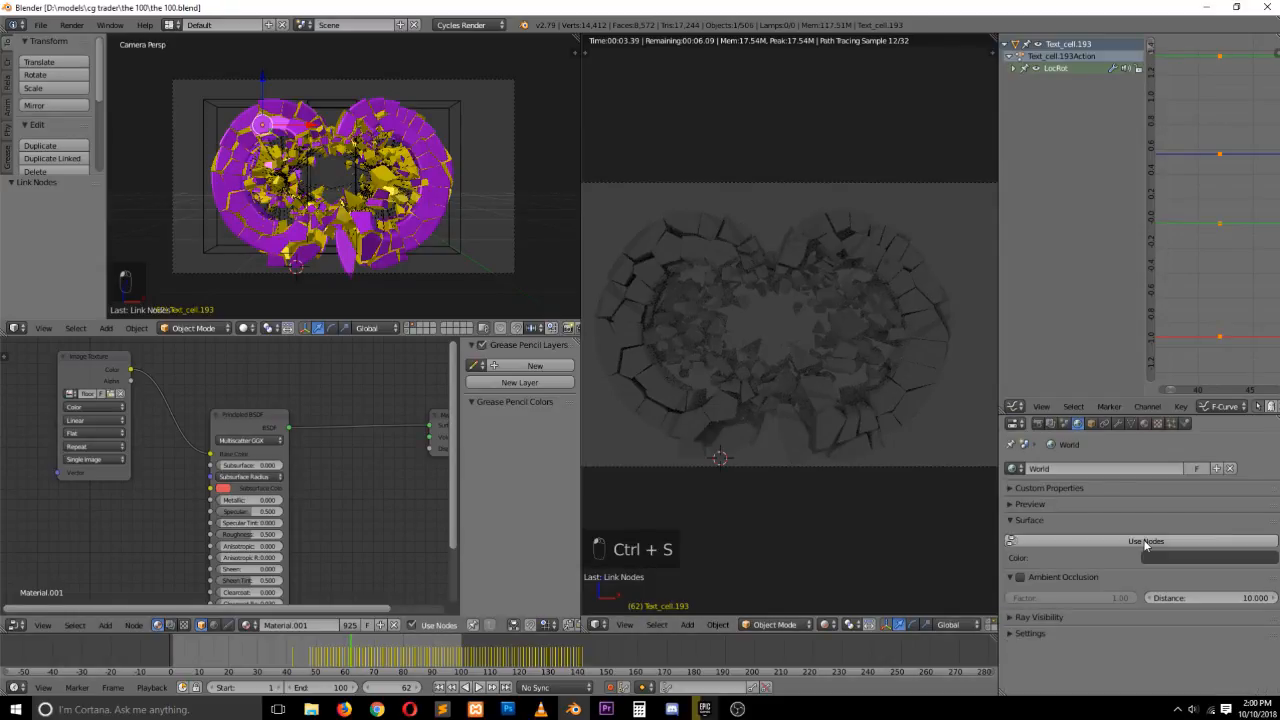
{"action": "left_click", "coordinate": [1146, 541]}
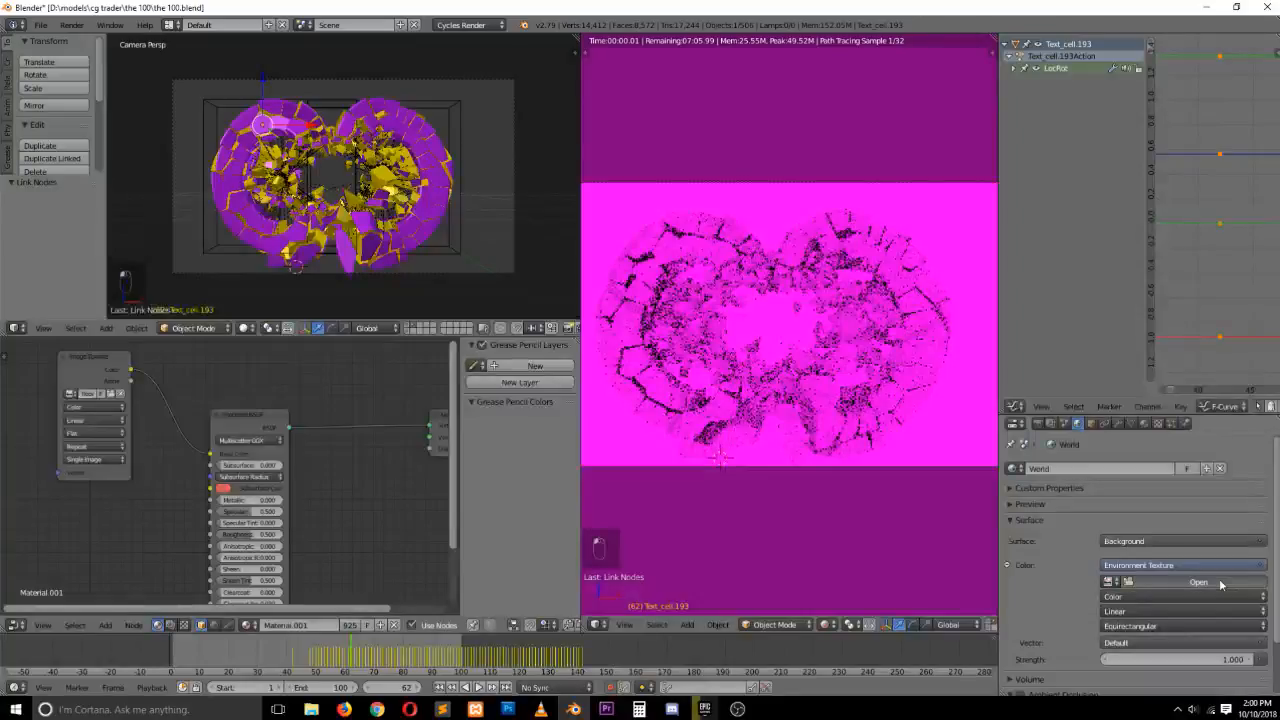
{"action": "left_click", "coordinate": [1210, 582]}
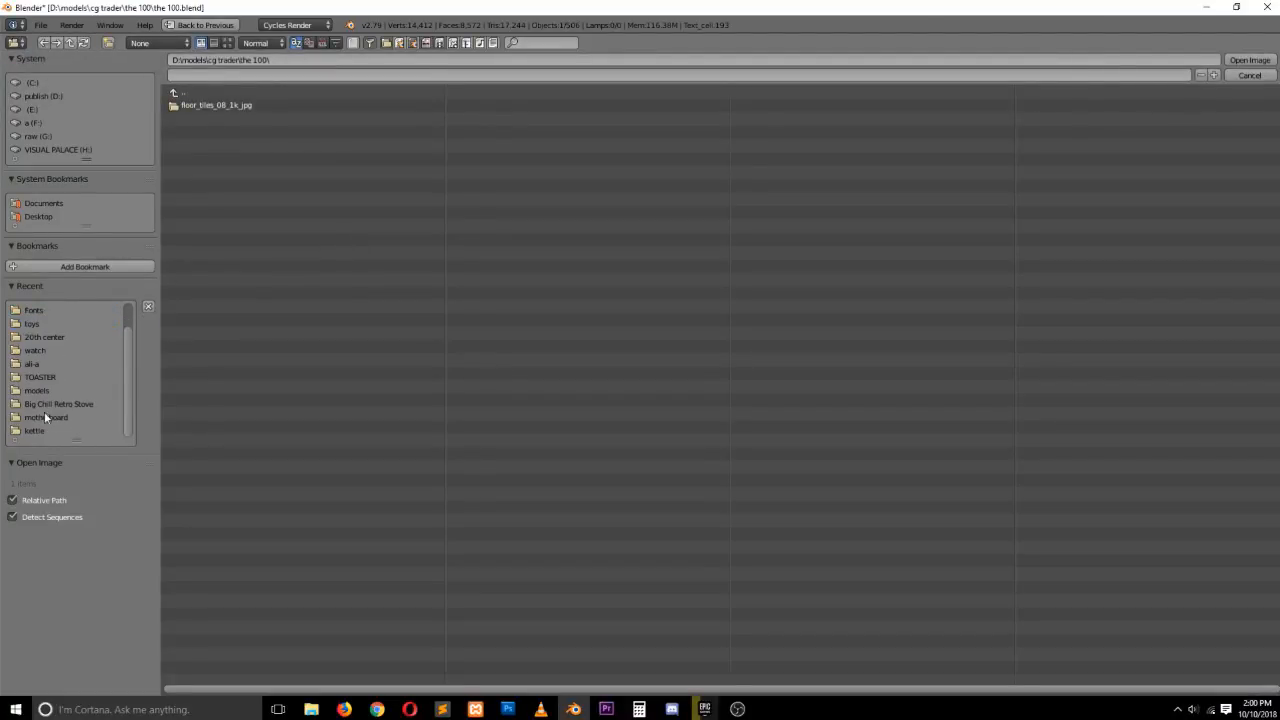
{"action": "left_click", "coordinate": [35, 350]}
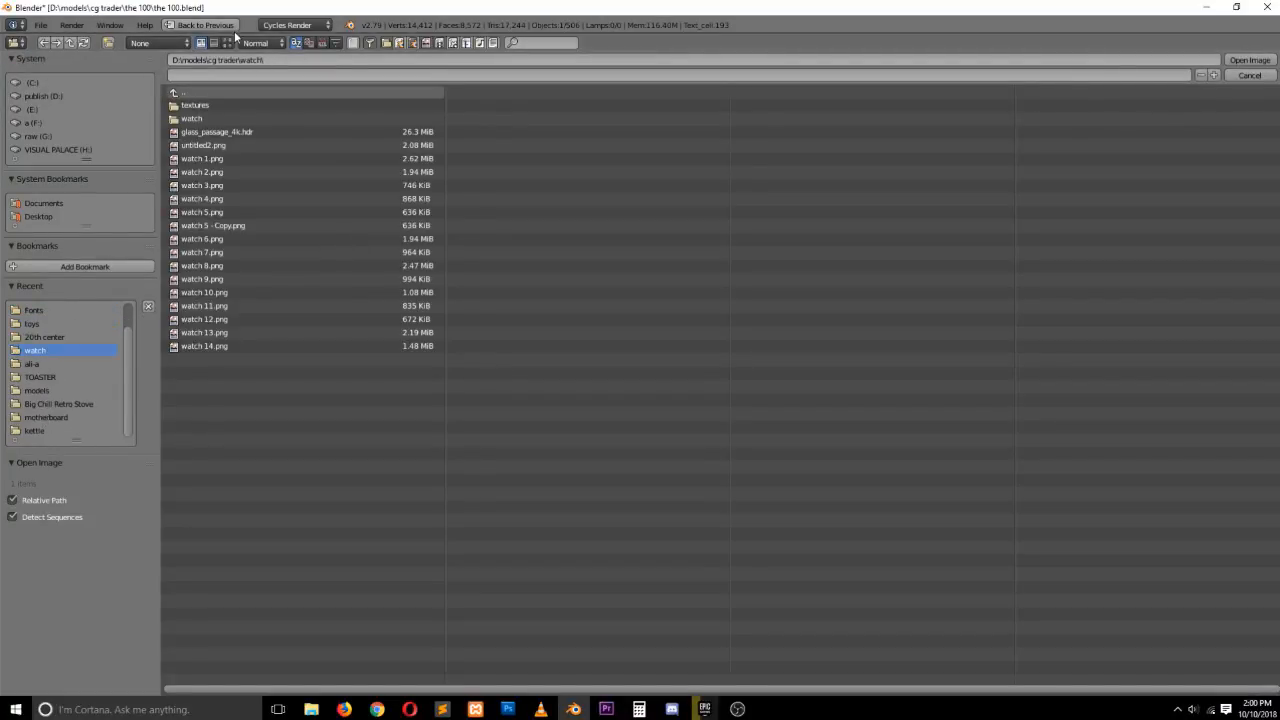
{"action": "left_click", "coordinate": [228, 42]}
{"action": "double_click", "coordinate": [496, 160]}
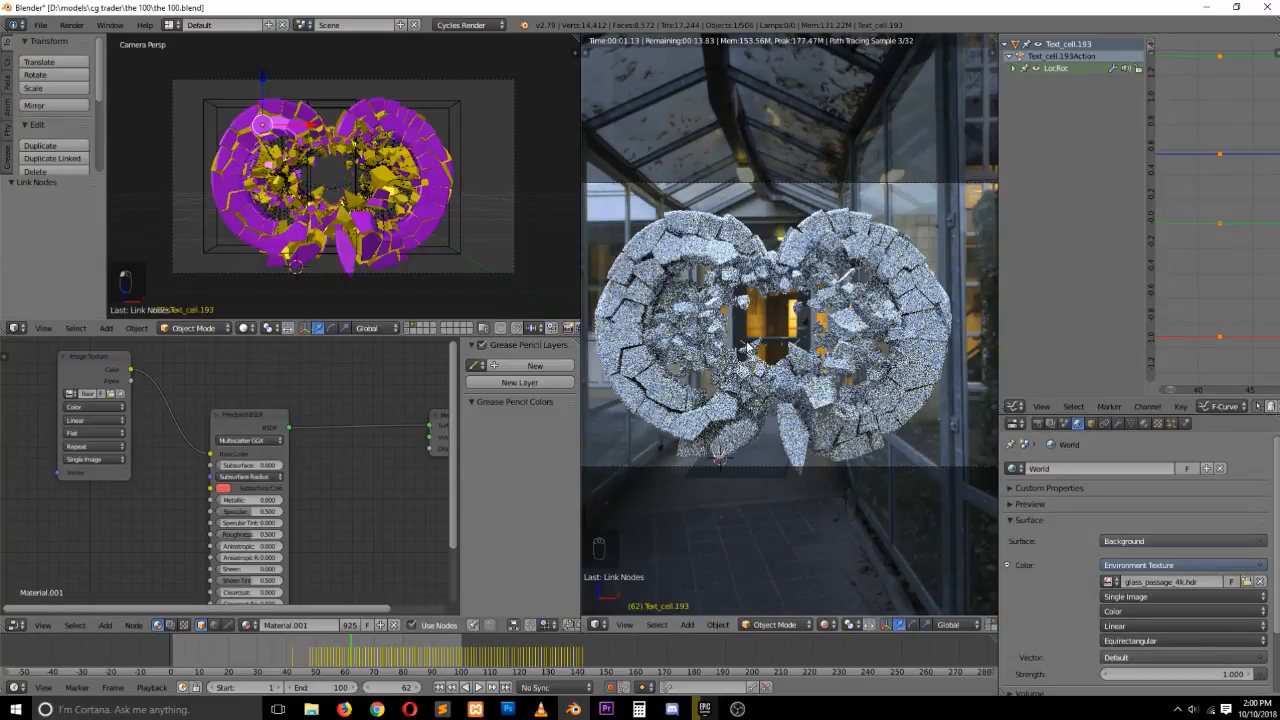
Add Texture Coordinate and Mapping nodes feeding the Image Texture node
{"action": "key", "text": "ctrl+s"}
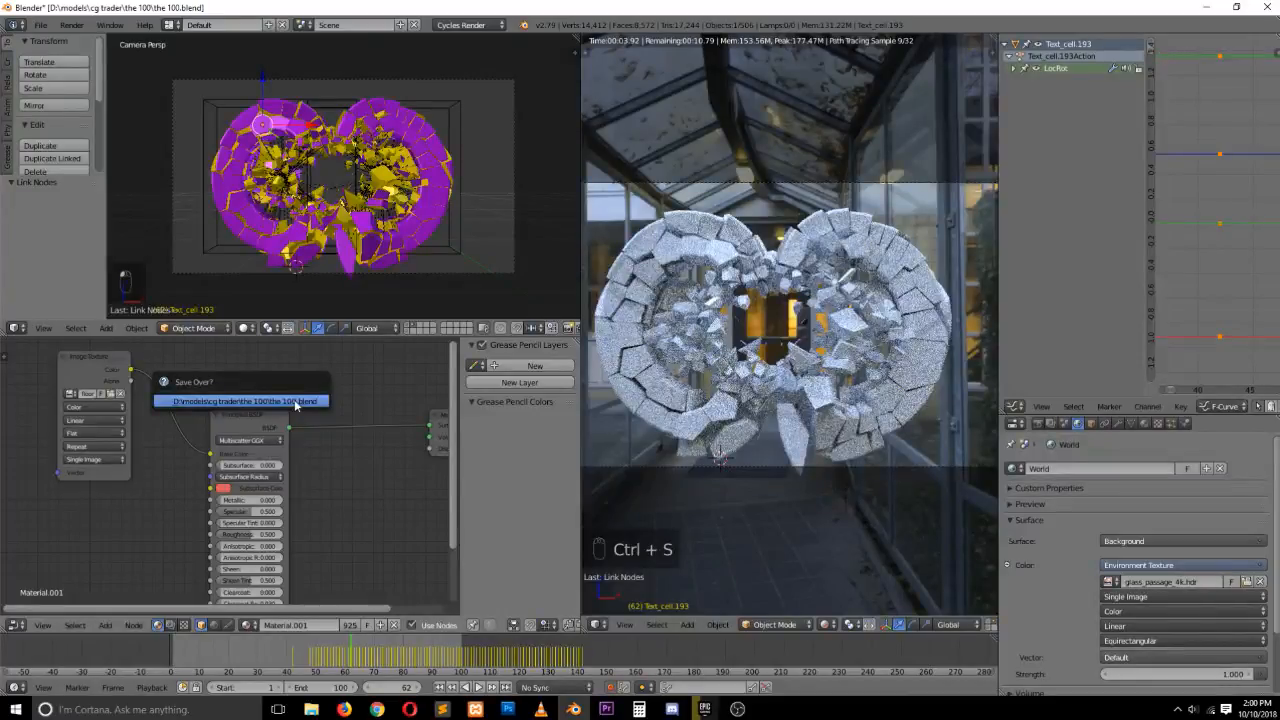
{"action": "left_click", "coordinate": [72, 377], "text": "ctrl+shift"}
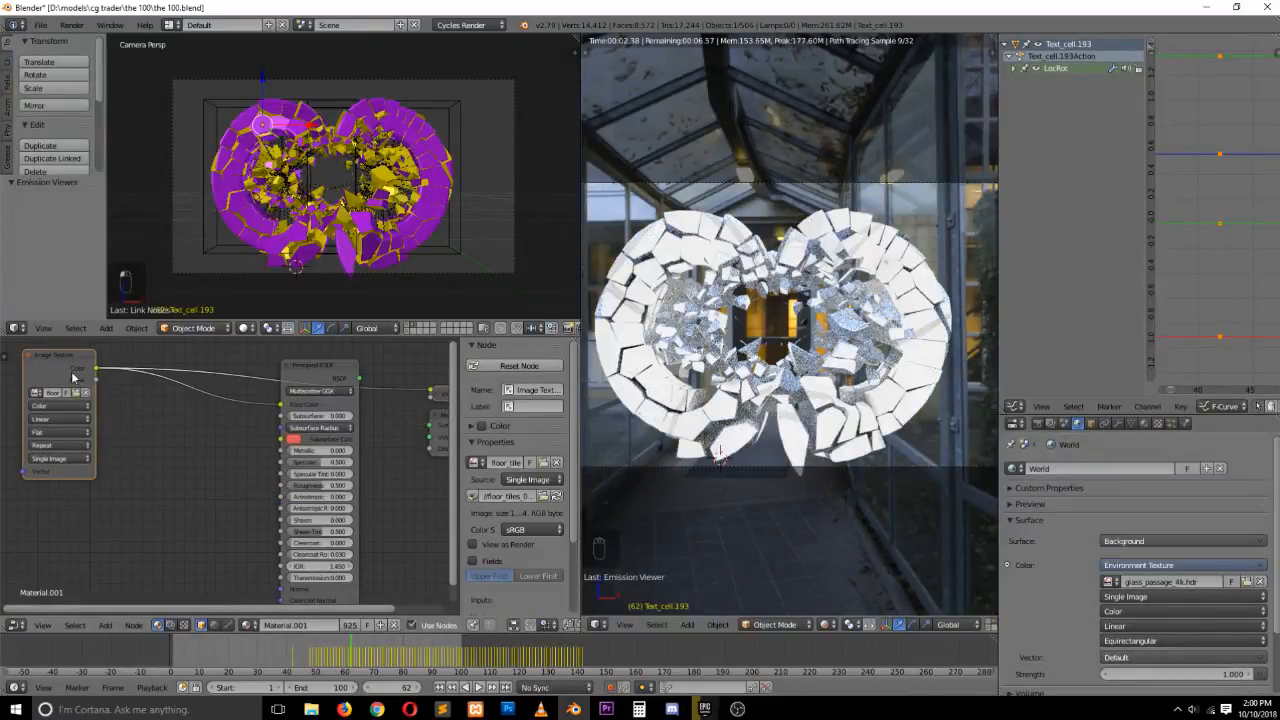
{"action": "left_click_drag", "start_coordinate": [72, 377], "coordinate": [172, 367]}
{"action": "key", "text": "ctrl+t"}
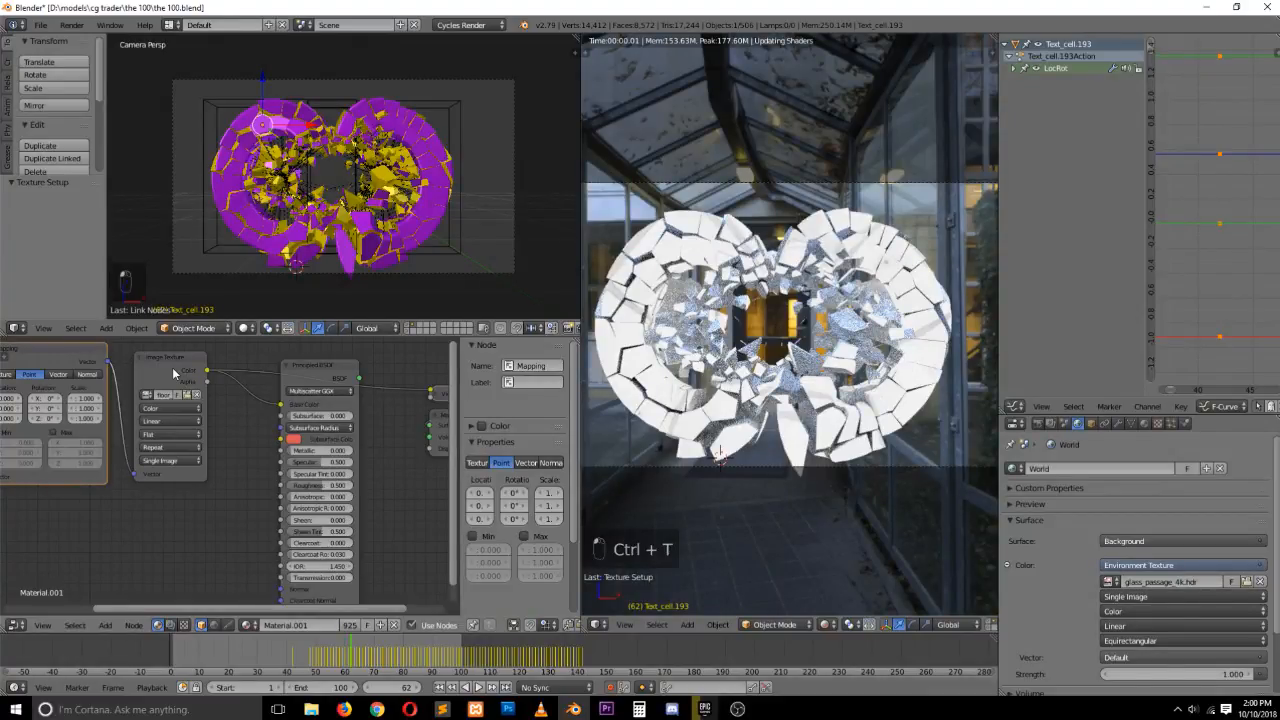
Set the Mapping node's scale to about 10 on all axes
{"action": "middle_click_drag", "start_coordinate": [172, 367], "coordinate": [375, 405]}
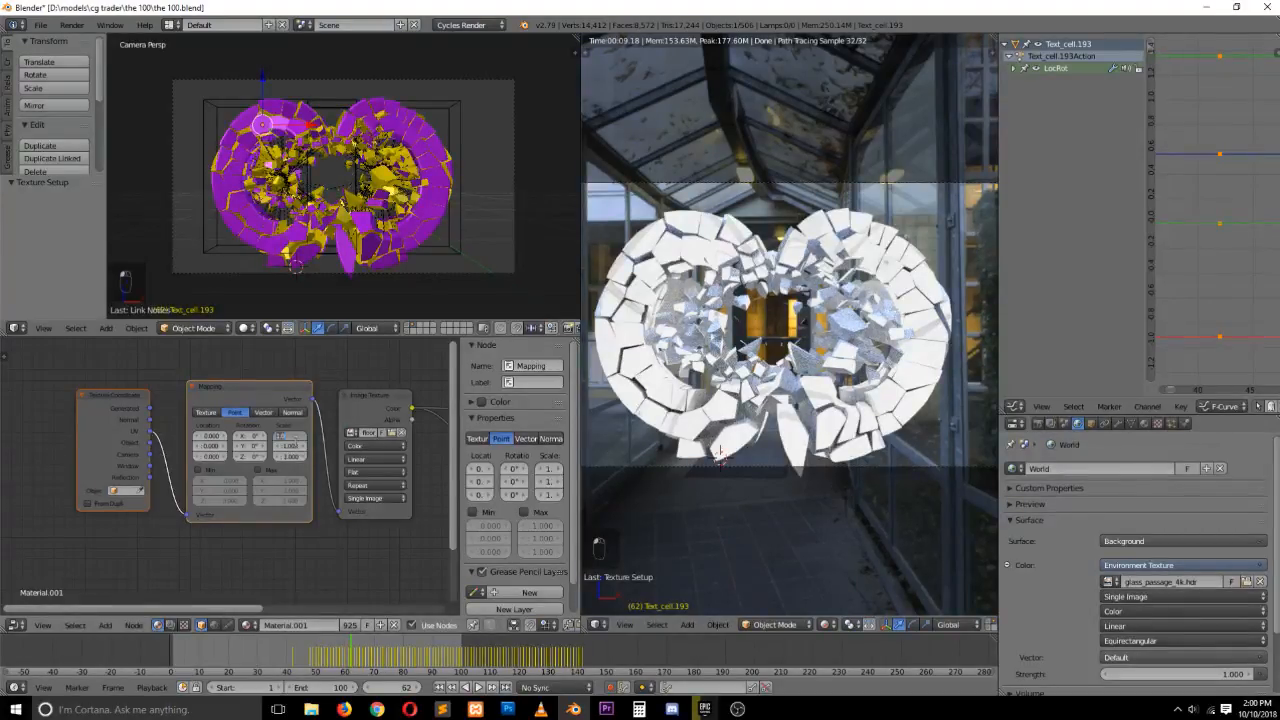
{"action": "key", "text": "Return"}
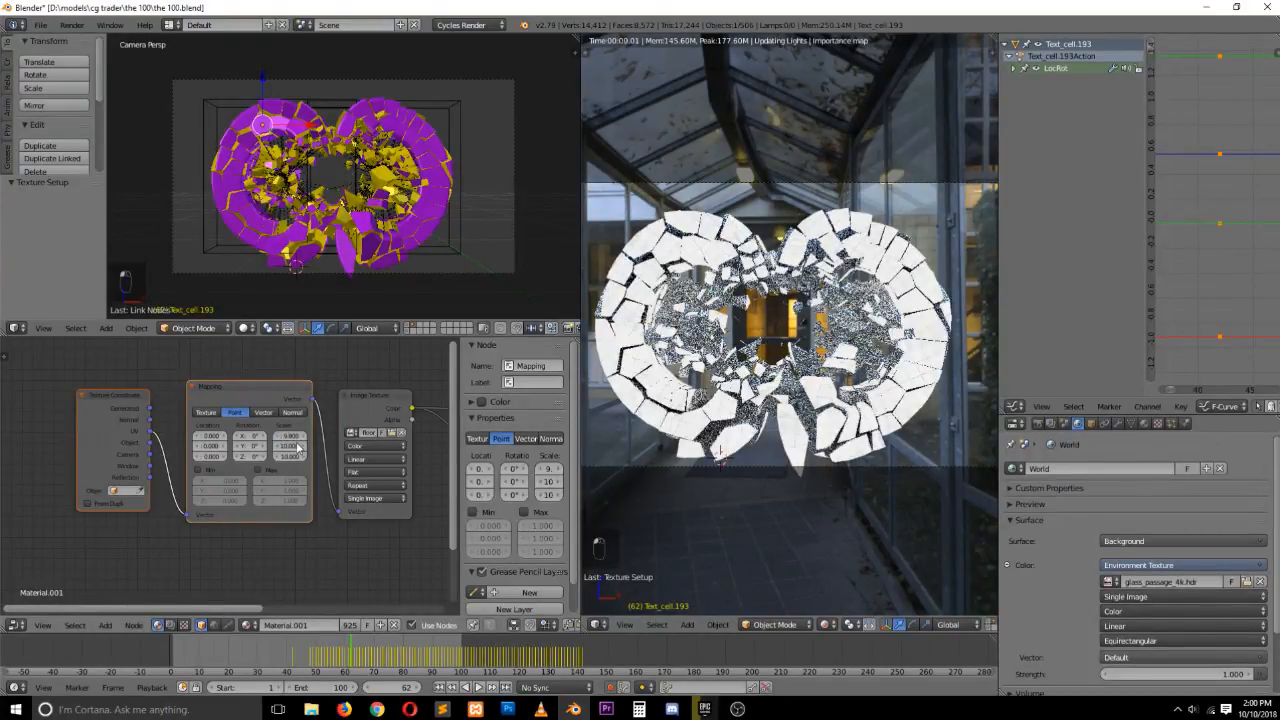
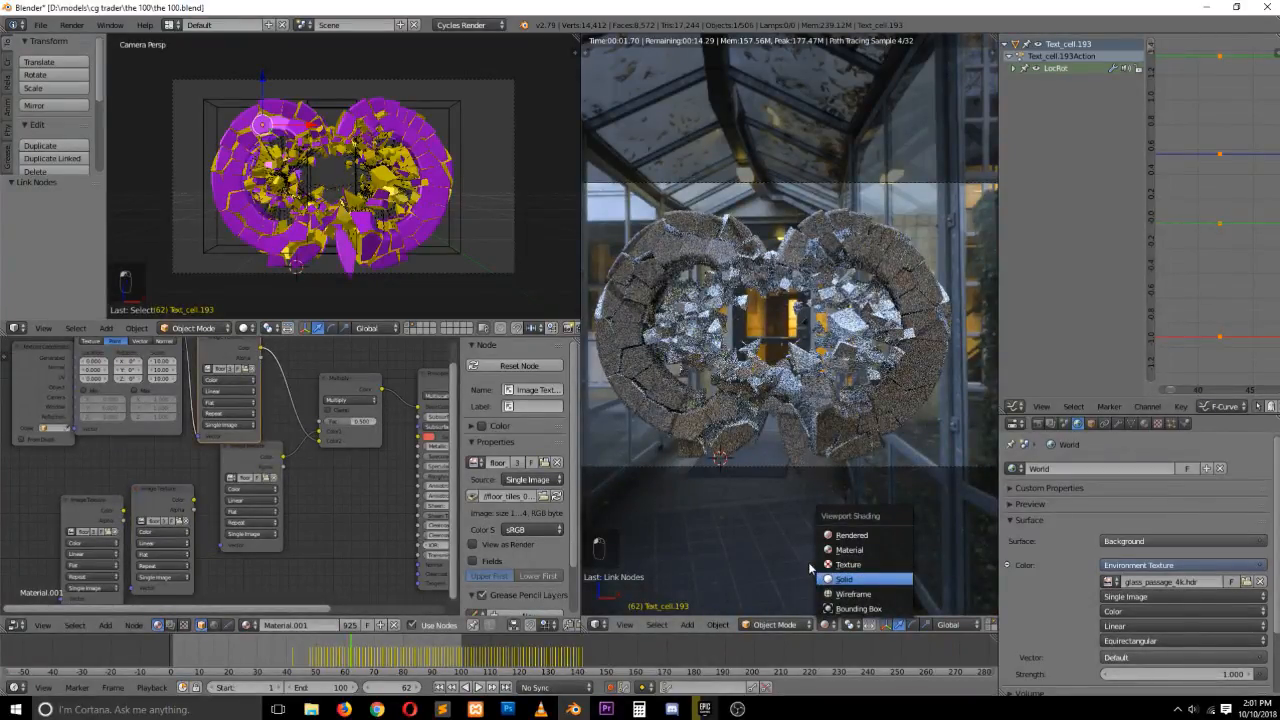
Switch the second viewport to solid shading, rearrange the material's texture nodes and save the file
{"action": "left_click", "coordinate": [835, 579]}
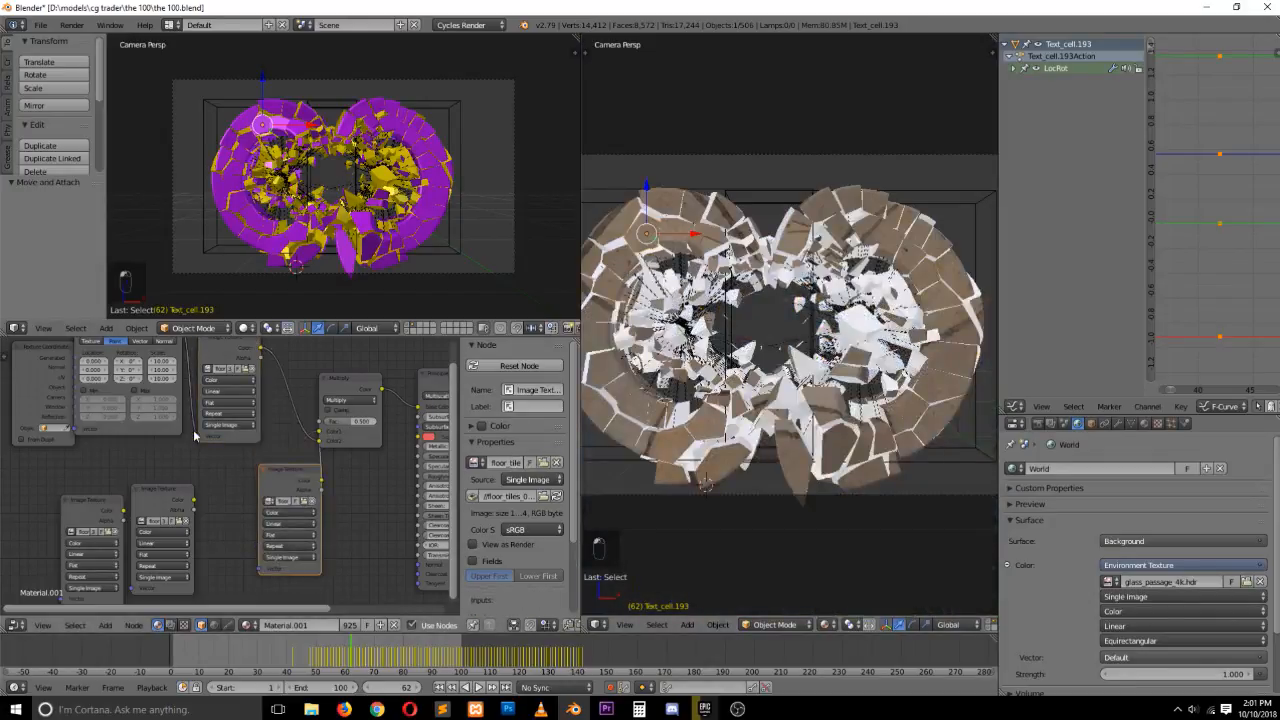
{"action": "scroll", "coordinate": [195, 435], "scroll_direction": "down", "scroll_amount": 1}
{"action": "left_click_drag", "start_coordinate": [188, 353], "coordinate": [258, 551]}
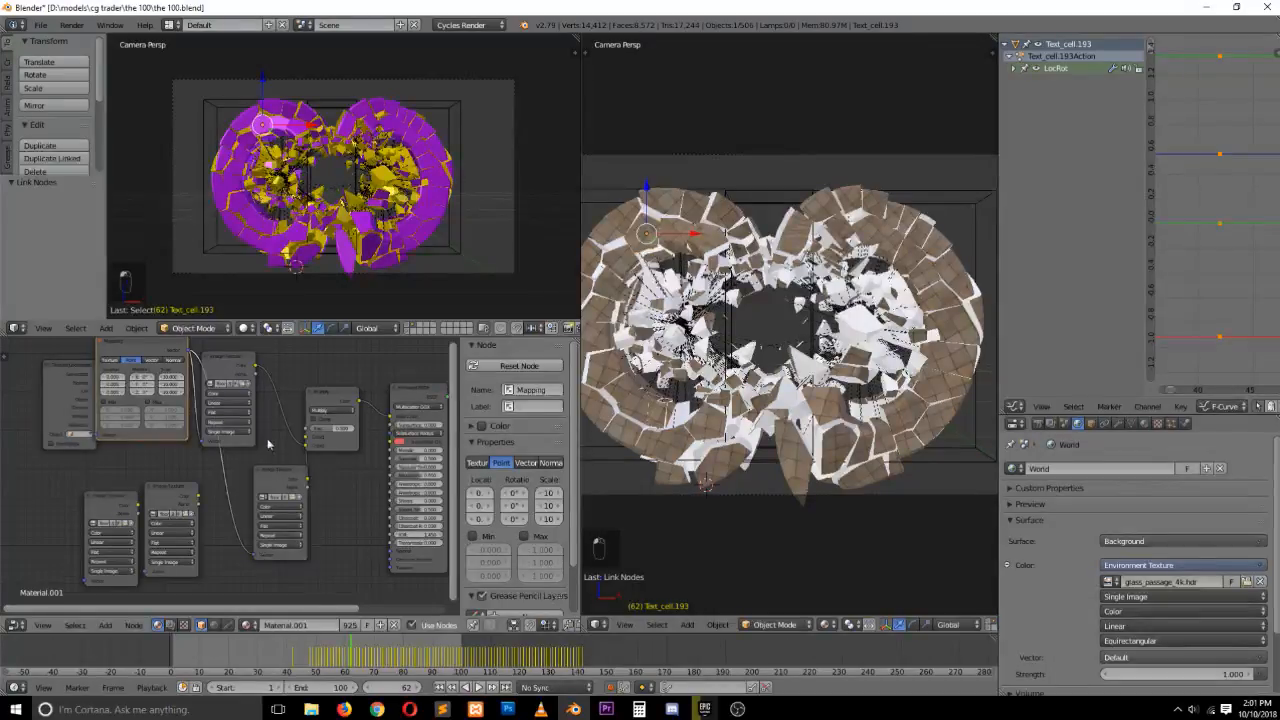
{"action": "left_click", "coordinate": [280, 483]}
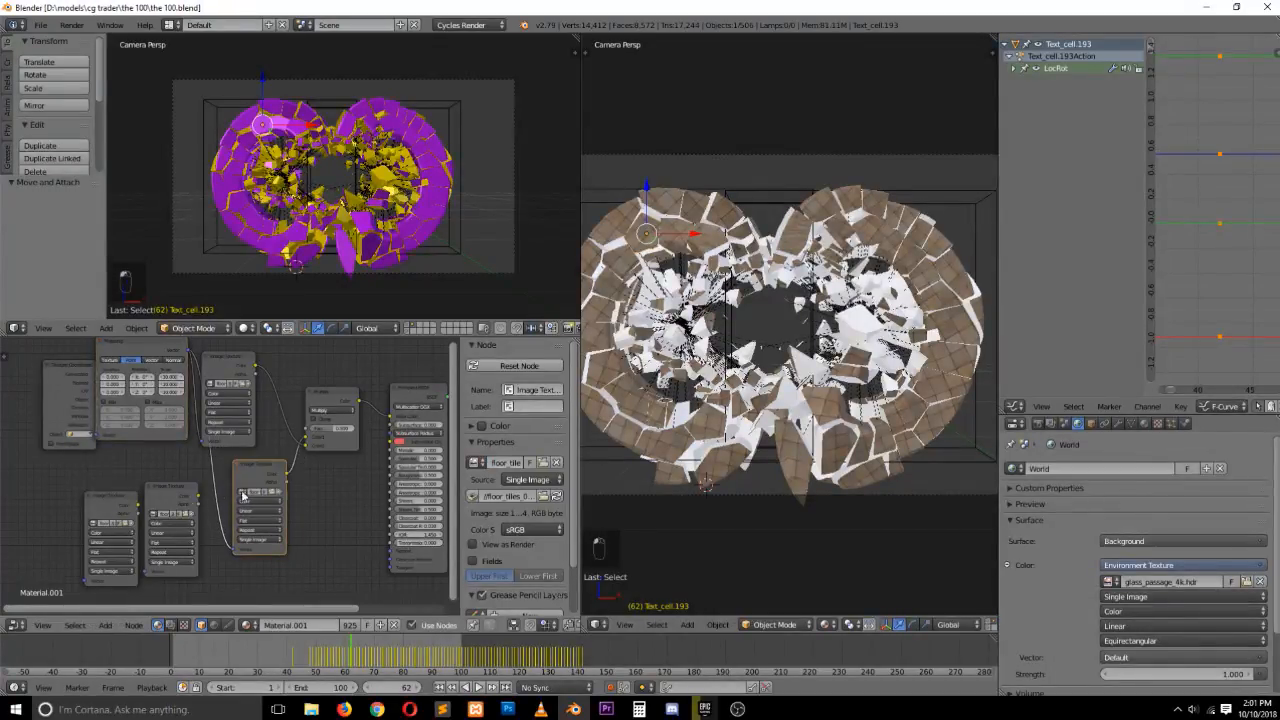
{"action": "key", "text": "ctrl+s"}
Load floor_tiles_08_disp_1k.jpg into a second Image Texture node
{"action": "left_click_drag", "start_coordinate": [280, 483], "coordinate": [270, 461]}
{"action": "left_click_drag", "start_coordinate": [237, 362], "coordinate": [245, 334]}
{"action": "left_click_drag", "start_coordinate": [265, 461], "coordinate": [265, 426]}
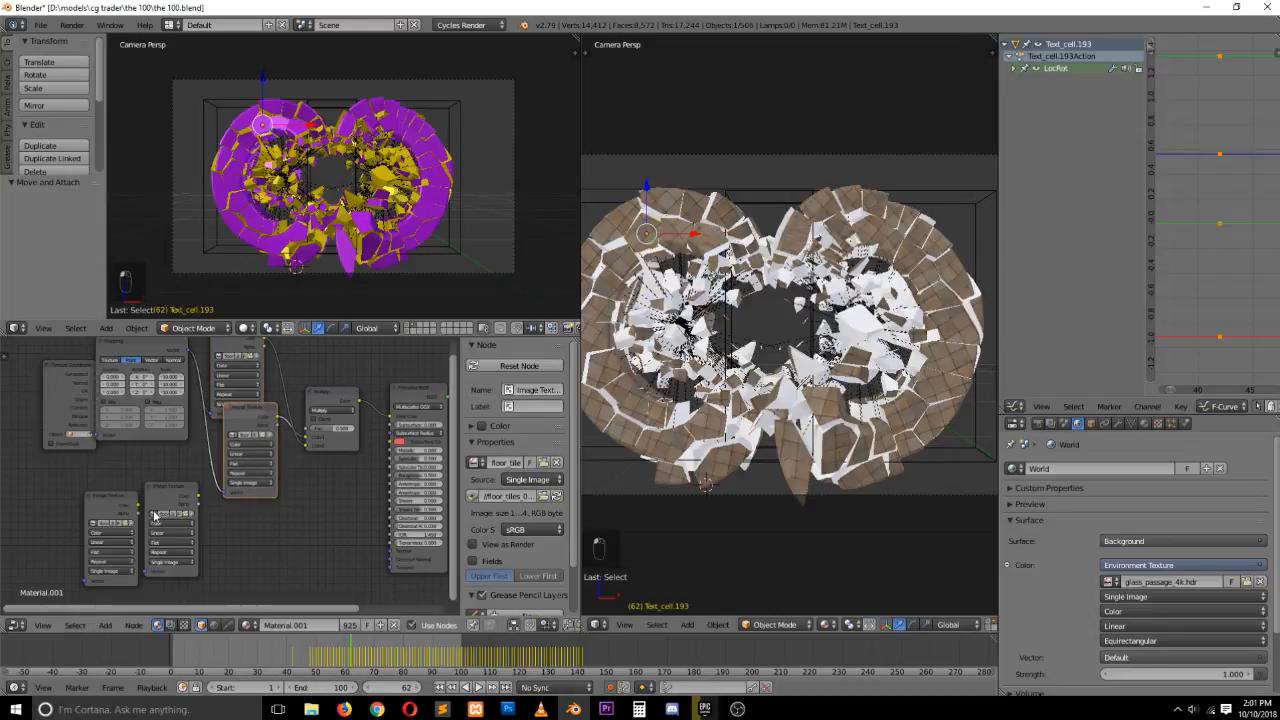
{"action": "left_click_drag", "start_coordinate": [168, 505], "coordinate": [170, 504]}
{"action": "left_click", "coordinate": [188, 514]}
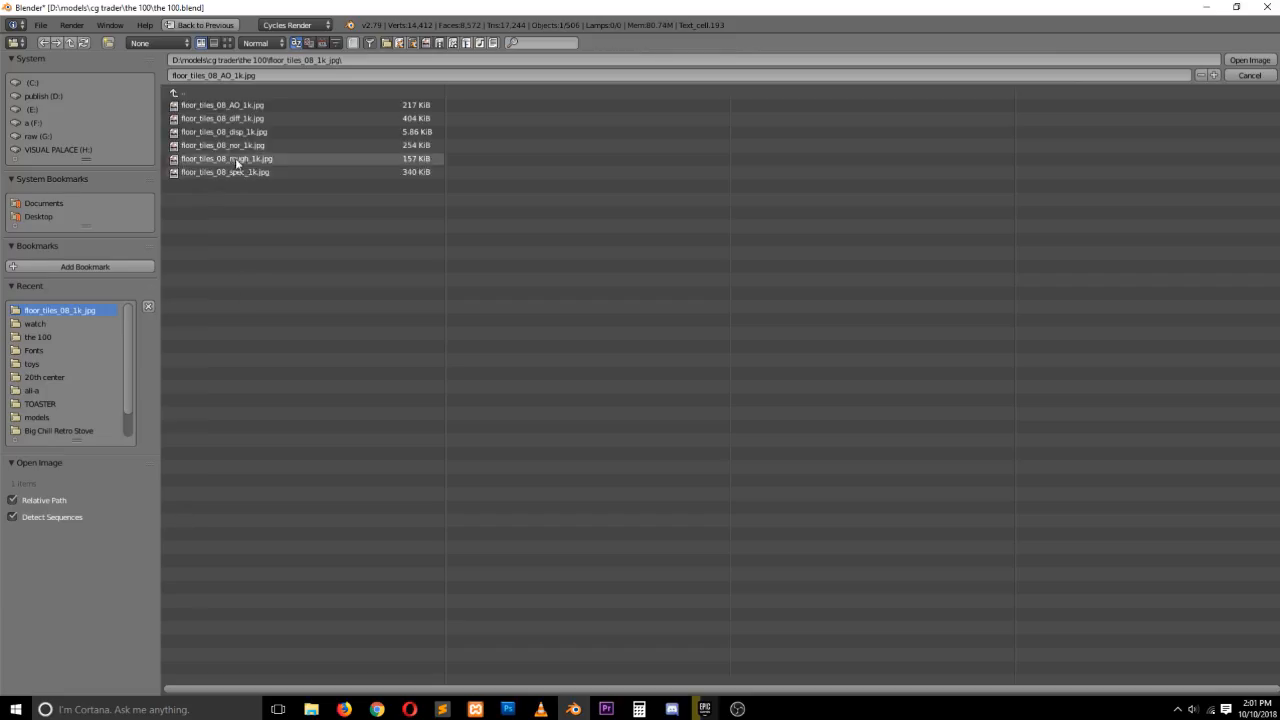
{"action": "double_click", "coordinate": [251, 132]}
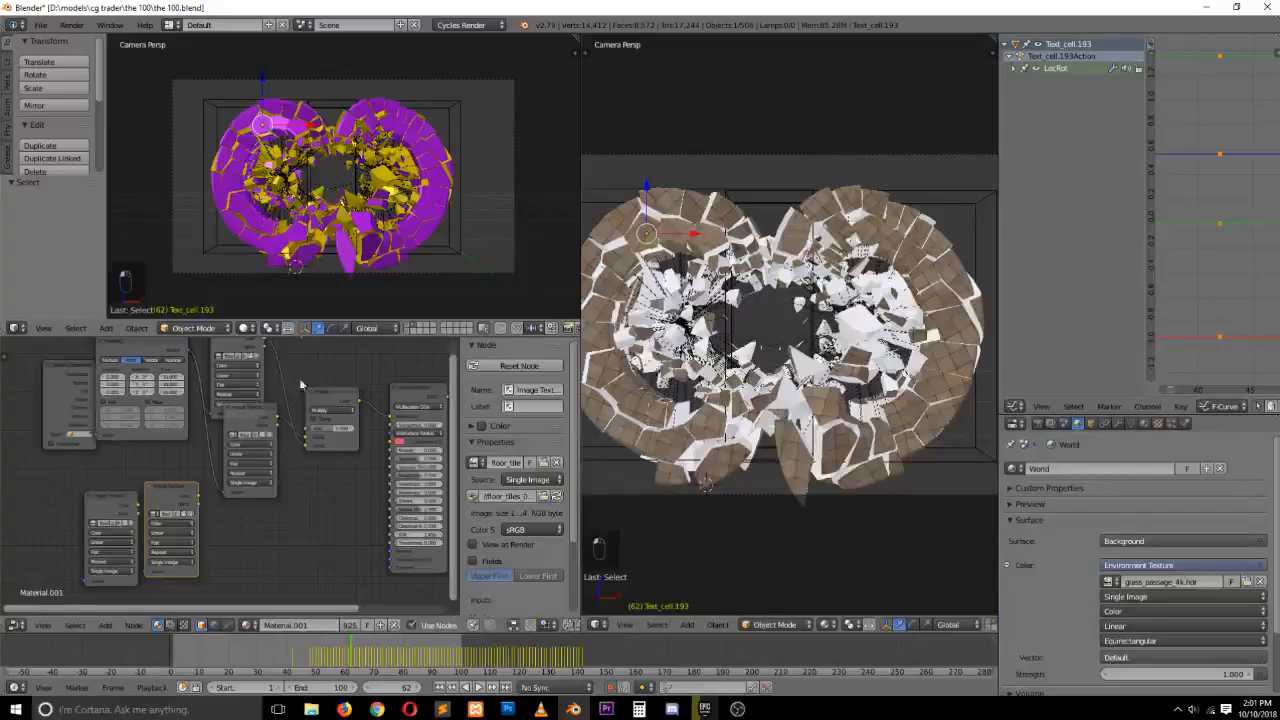
Link the Mapping node to the new texture and feed its color into the Principled BSDF
{"action": "middle_click_drag", "start_coordinate": [206, 429], "coordinate": [177, 497]}
{"action": "left_click_drag", "start_coordinate": [117, 457], "coordinate": [411, 393]}
{"action": "left_click_drag", "start_coordinate": [100, 449], "coordinate": [156, 486]}
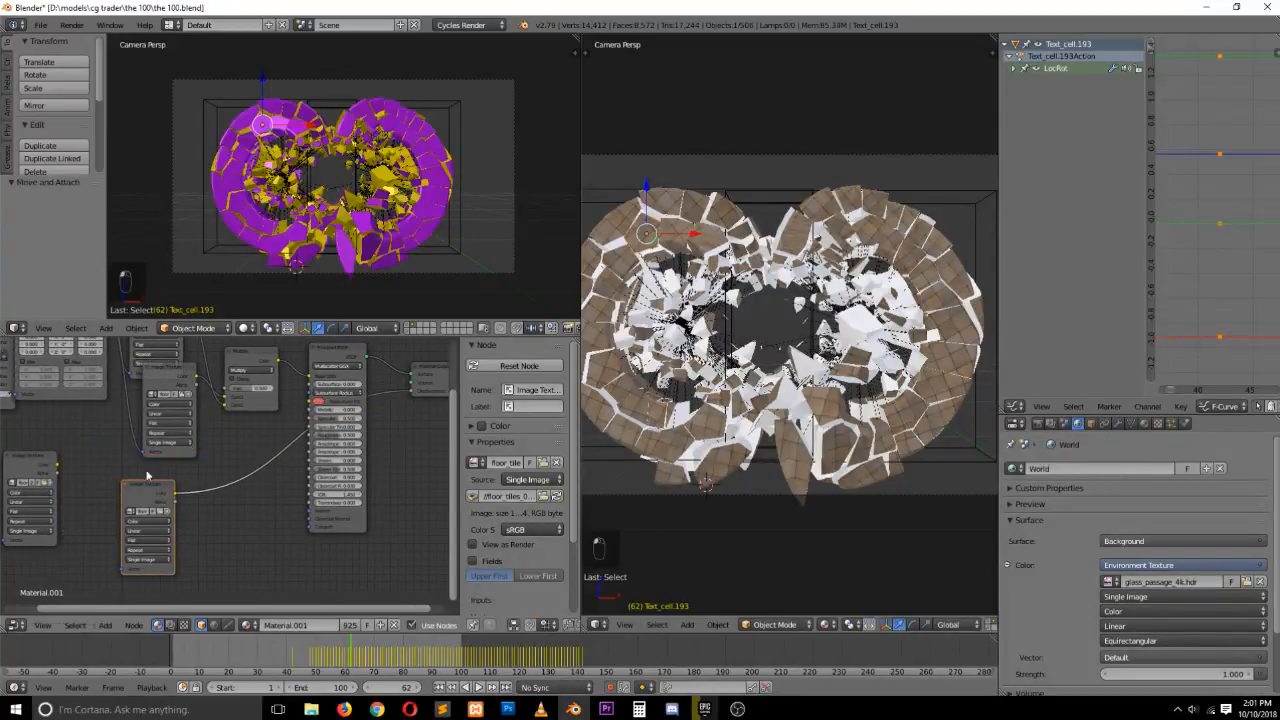
Rearrange the nodes and link the Mapping output to the displacement texture's vector input
{"action": "scroll", "coordinate": [112, 395], "scroll_direction": "down", "scroll_amount": 1}
{"action": "middle_click_drag", "start_coordinate": [113, 395], "coordinate": [121, 429]}
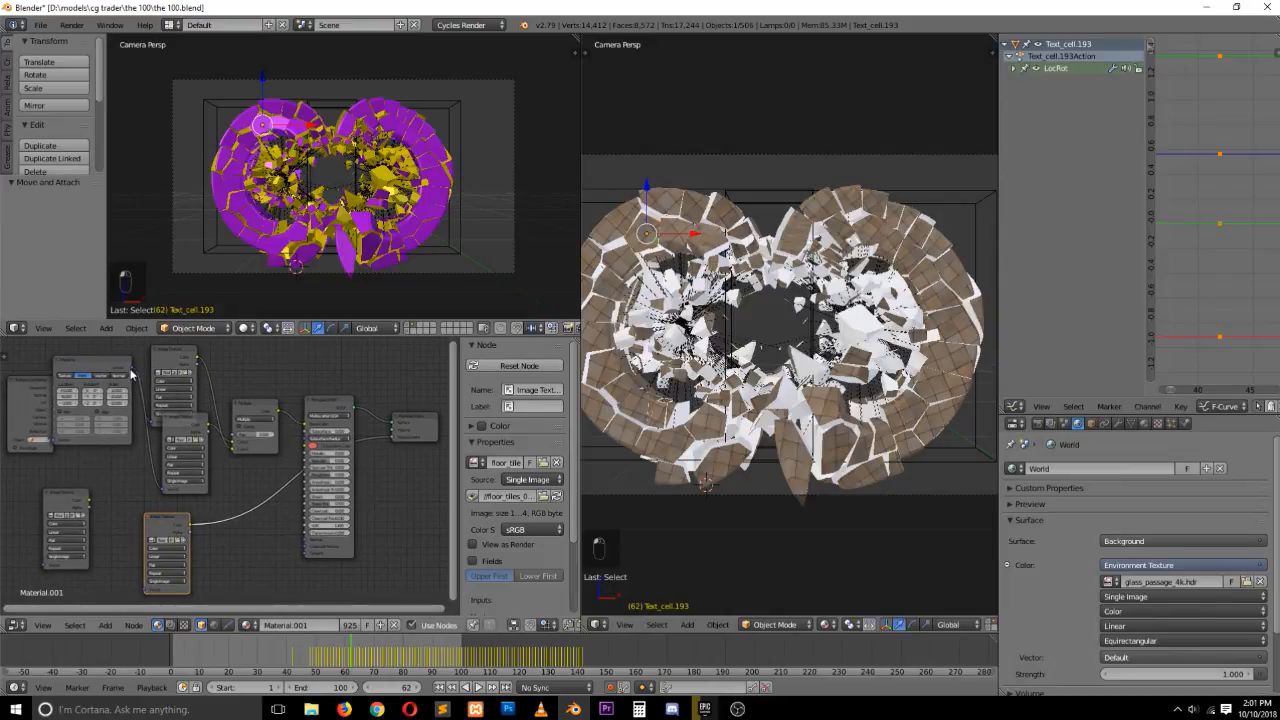
{"action": "left_click_drag", "start_coordinate": [131, 370], "coordinate": [145, 589]}
Load floor_tiles_08_rough_1k.jpg into a third Image Texture node
{"action": "left_click", "coordinate": [76, 506]}
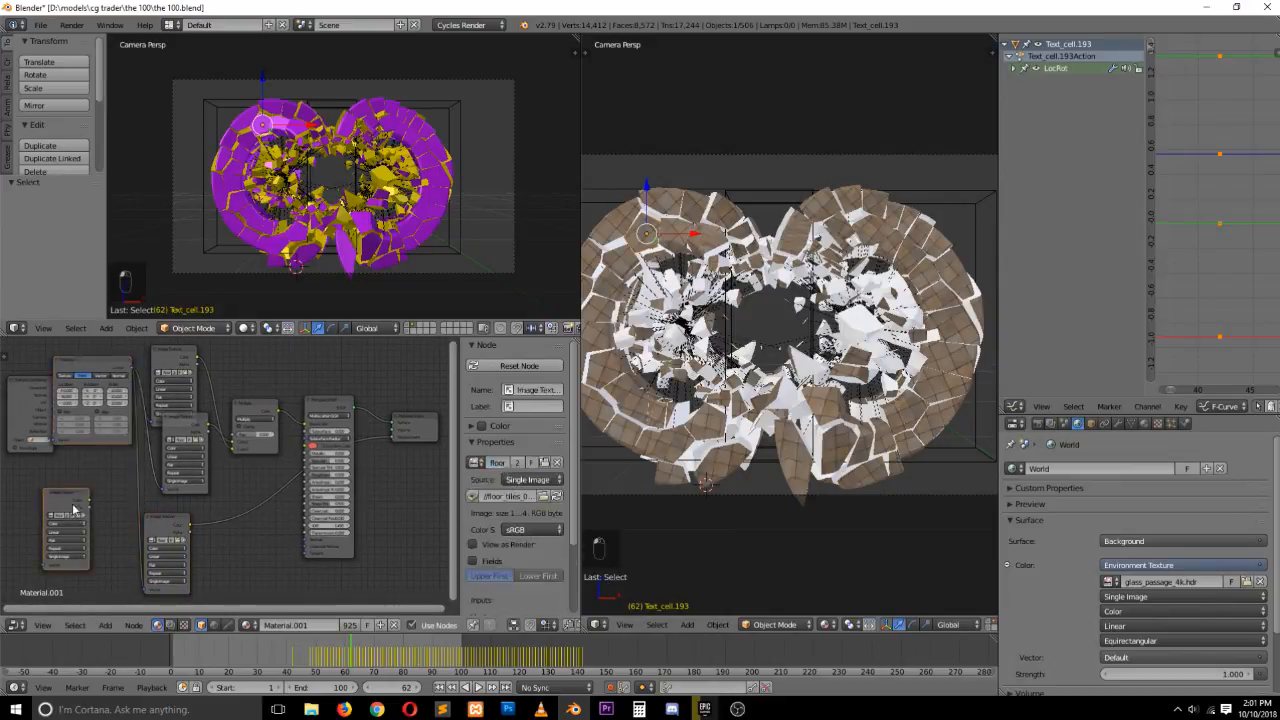
{"action": "left_click", "coordinate": [79, 515]}
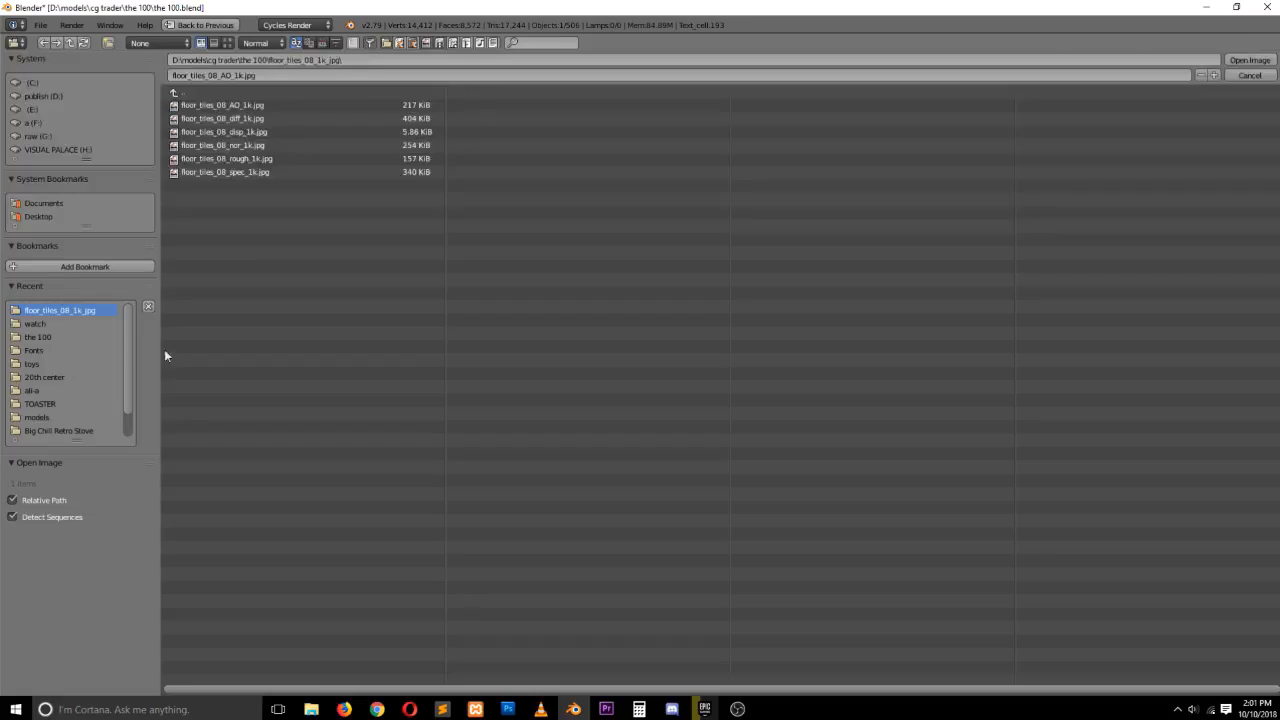
{"action": "double_click", "coordinate": [257, 158]}
Connect the roughness texture to the Principled BSDF and to the Mapping output, and save the file
{"action": "left_click_drag", "start_coordinate": [89, 498], "coordinate": [305, 473]}
{"action": "left_click_drag", "start_coordinate": [72, 506], "coordinate": [136, 491]}
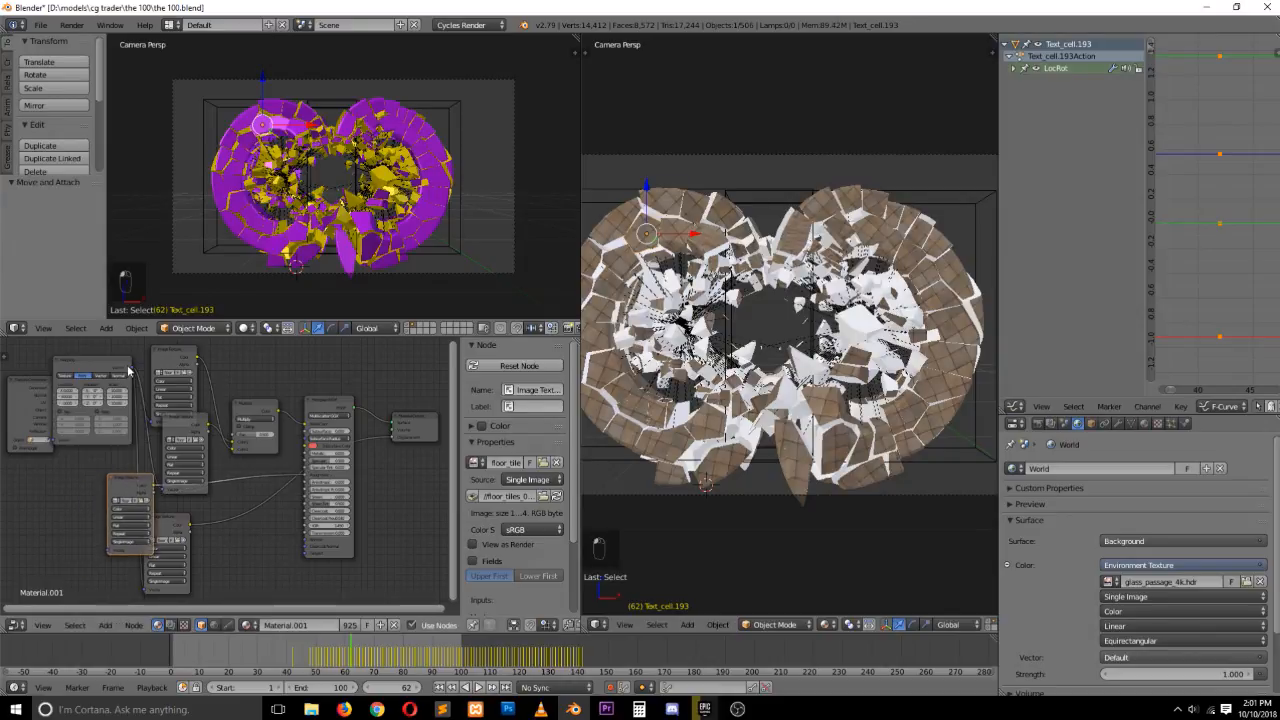
{"action": "left_click_drag", "start_coordinate": [130, 363], "coordinate": [107, 551]}
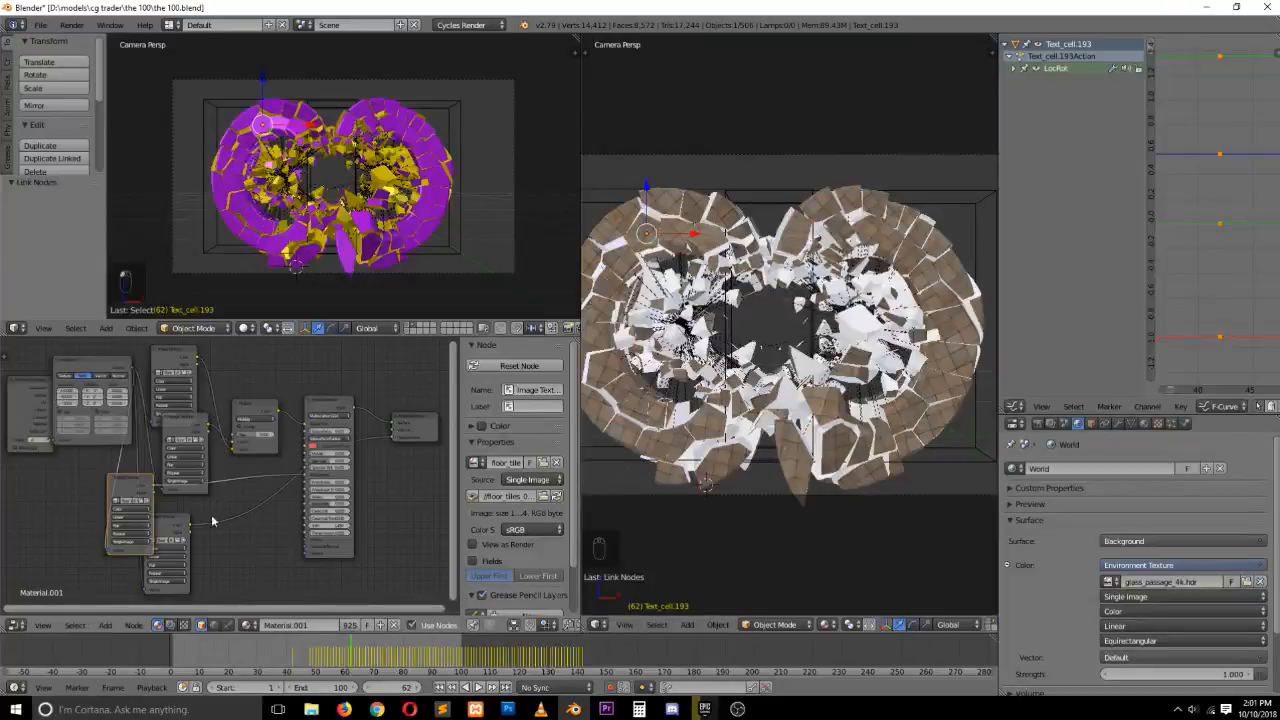
{"action": "key", "text": "ctrl+s"}
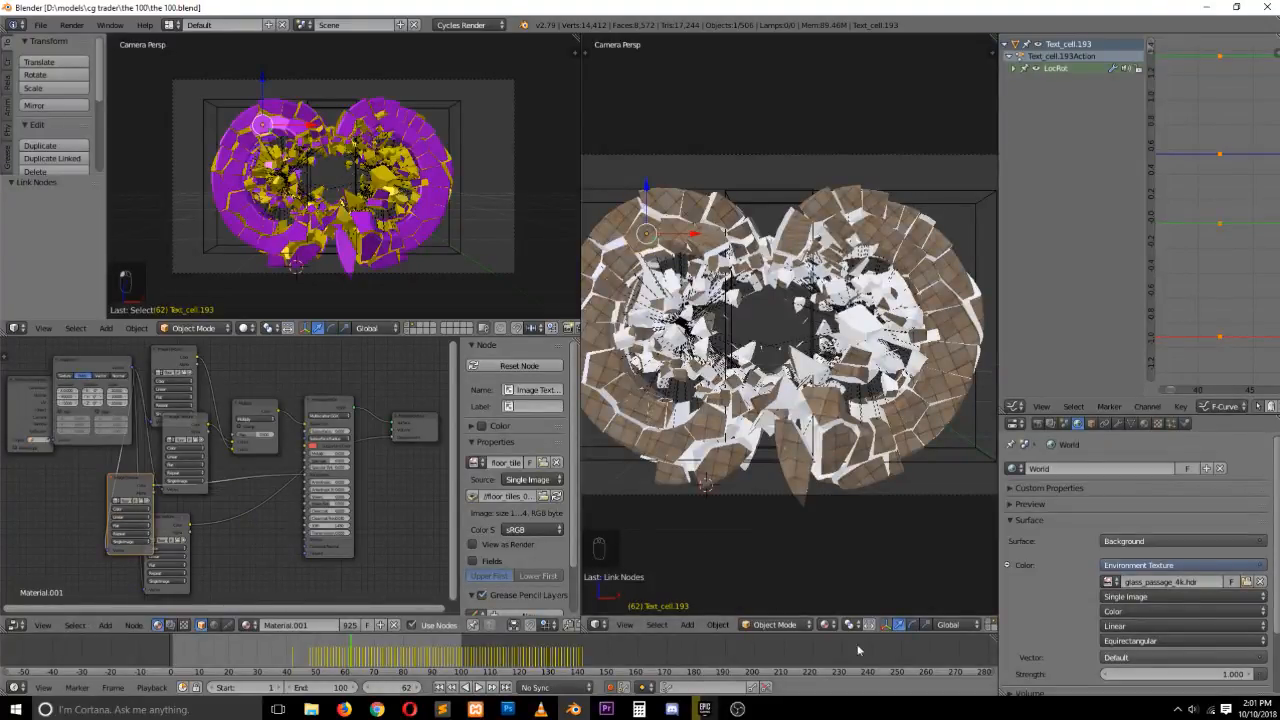
Switch the second viewport to rendered shading to preview the tiled material
{"action": "left_click", "coordinate": [827, 624]}
{"action": "left_click", "coordinate": [849, 537]}
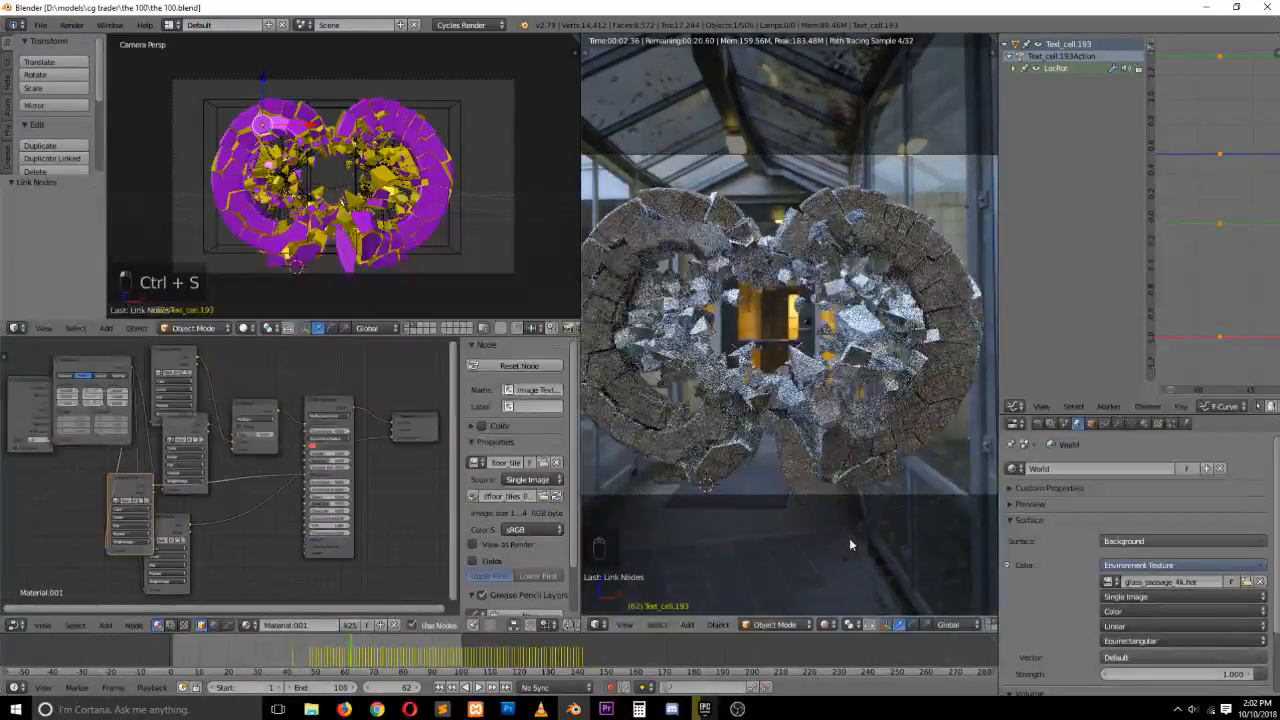
{"action": "scroll", "coordinate": [336, 511], "scroll_direction": "up", "scroll_amount": 2}
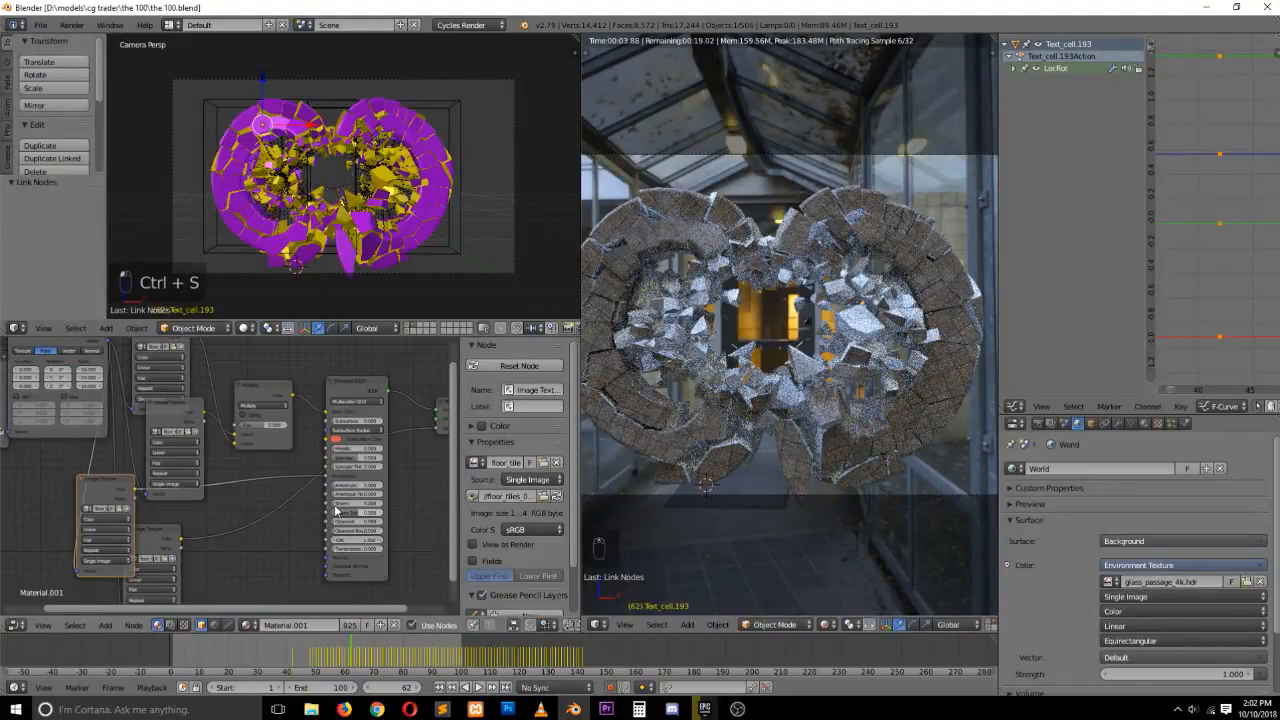
{"action": "scroll", "coordinate": [336, 511], "scroll_direction": "up", "scroll_amount": 2}
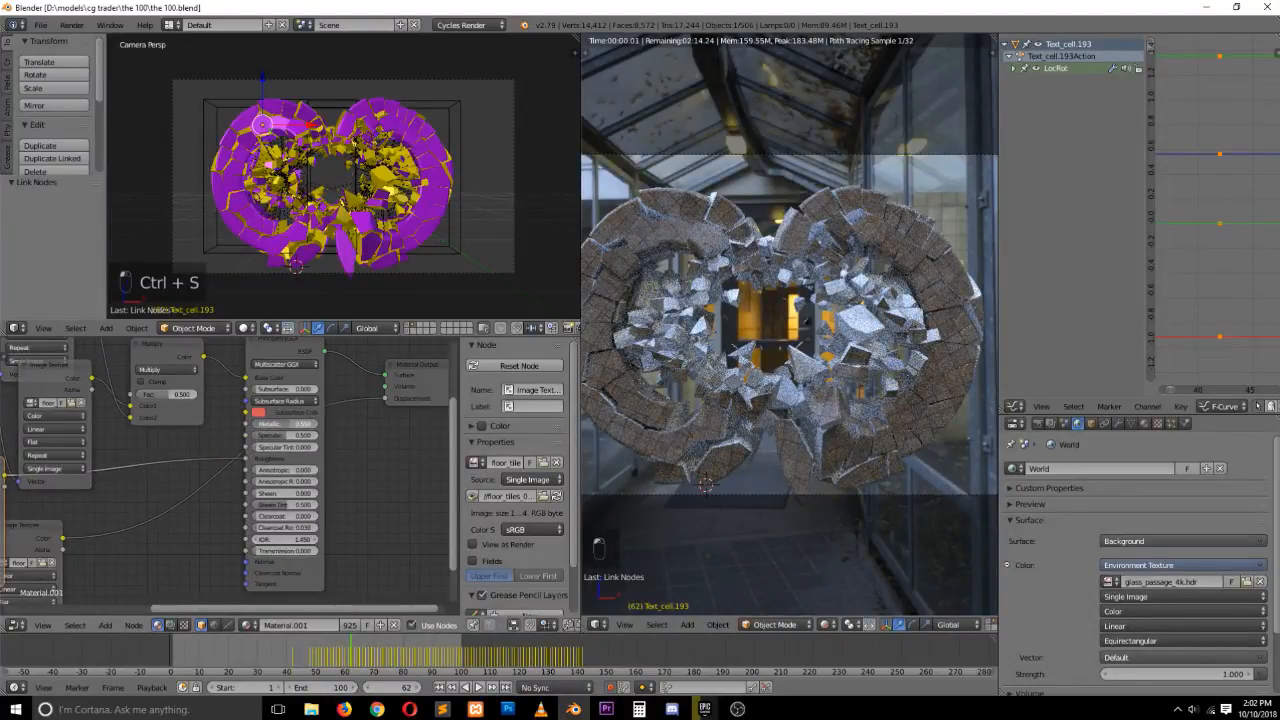
Adjust the Principled BSDF's Metallic and Roughness values and save the file
{"action": "left_click_drag", "start_coordinate": [288, 424], "coordinate": [325, 421]}
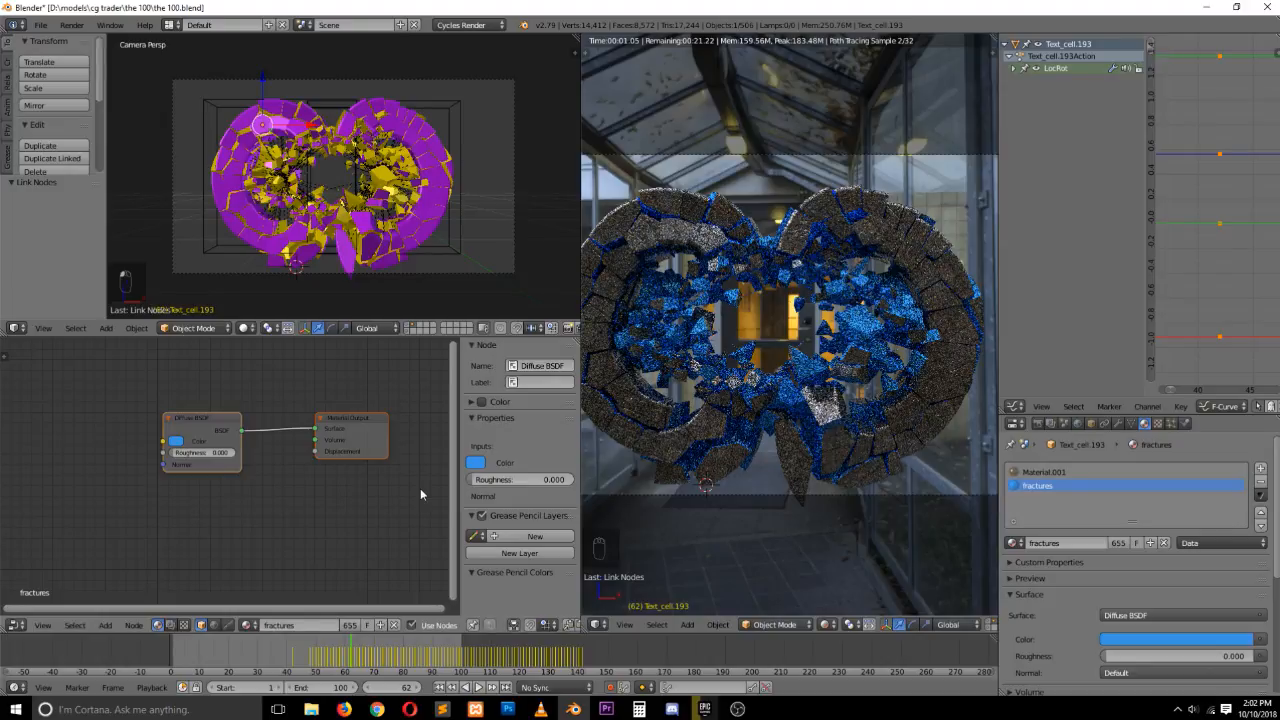
{"action": "key", "text": "ctrl+s"}
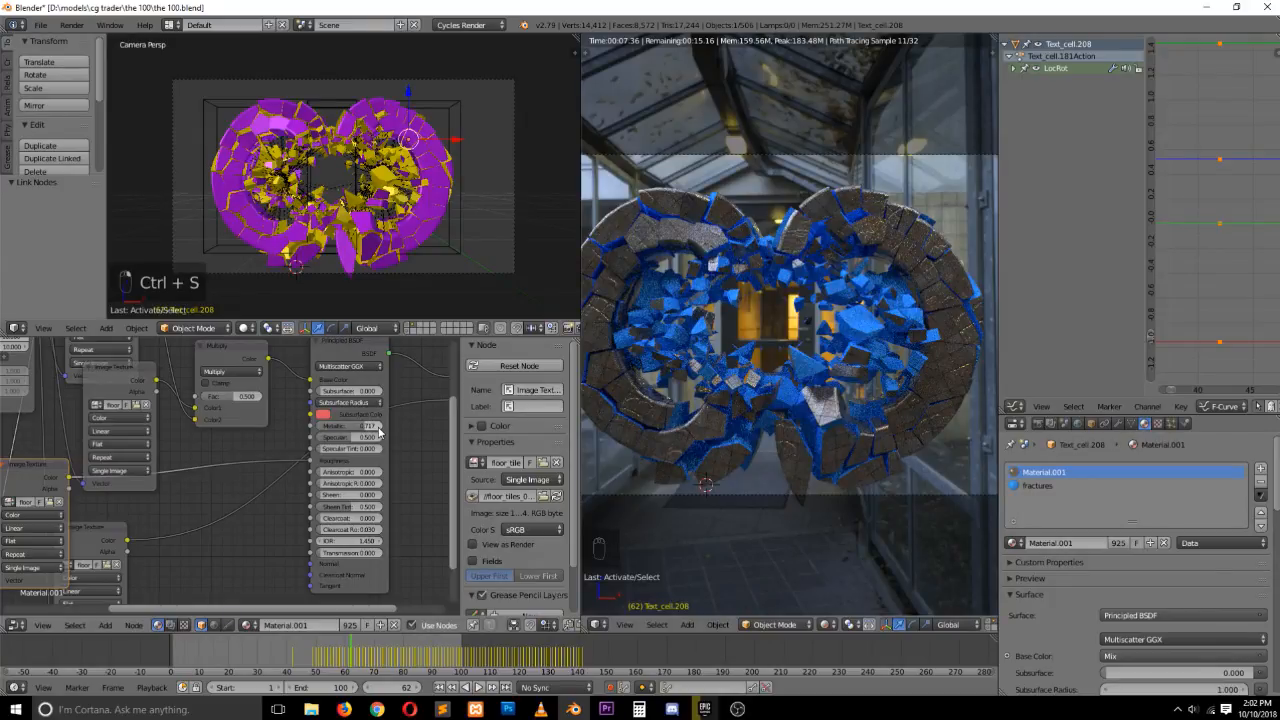
{"action": "left_click_drag", "start_coordinate": [378, 428], "coordinate": [398, 428]}
{"action": "left_click_drag", "start_coordinate": [310, 461], "coordinate": [335, 461]}
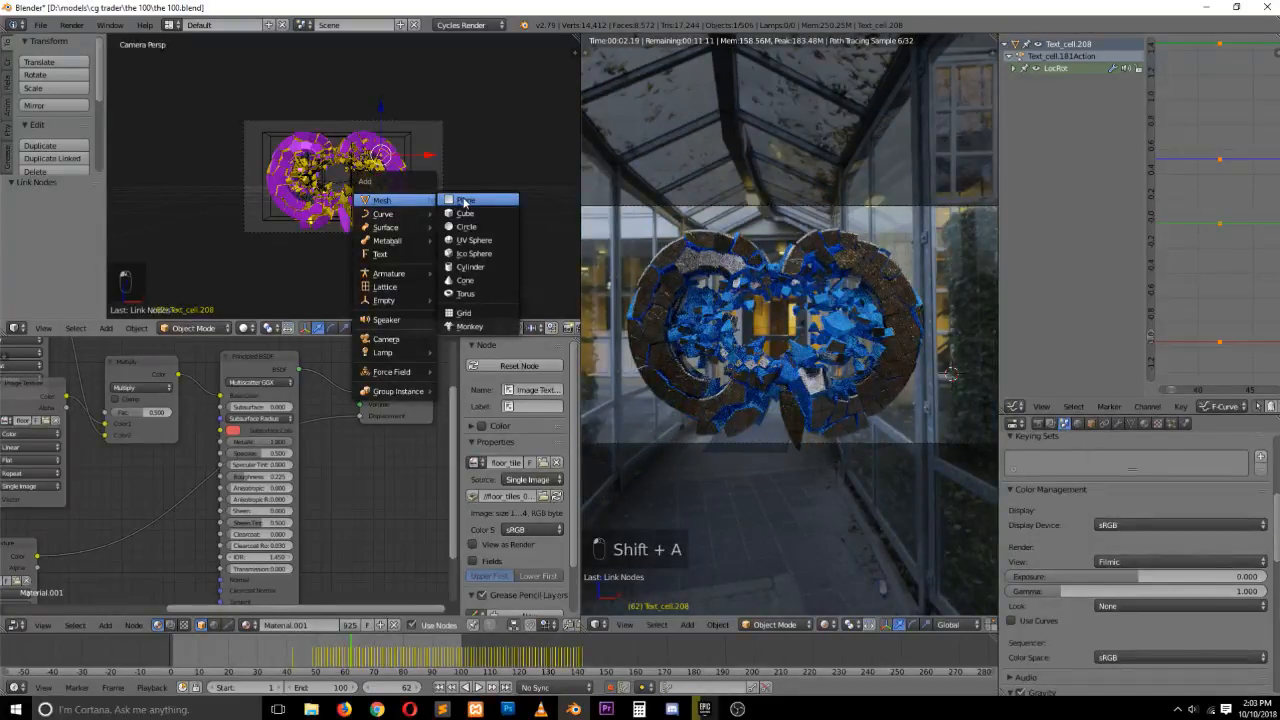
Add a plane and move it down along Z to about -0.41
{"action": "left_click", "coordinate": [464, 201]}
{"action": "key", "text": "g"}
{"action": "key", "text": "z"}
{"action": "left_click", "coordinate": [442, 182]}
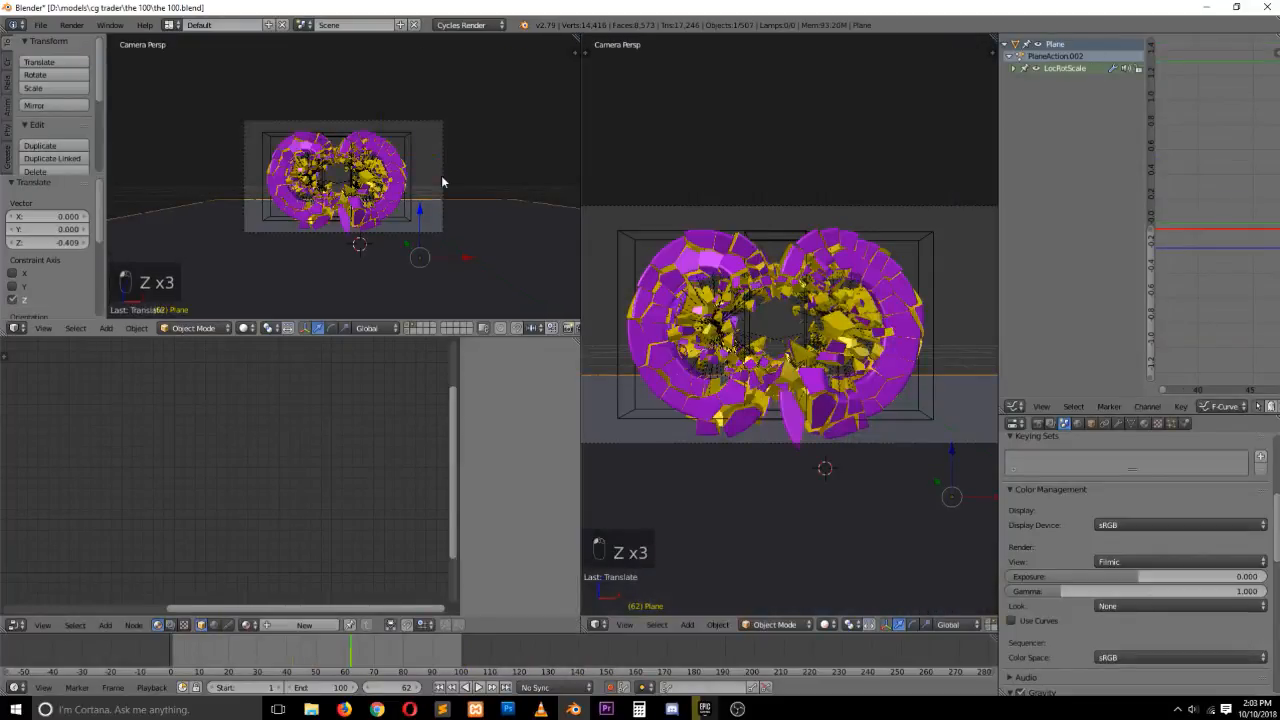
In edge select mode, extrude the plane's back edge upward about 4.47 units
{"action": "key", "text": "grave"}
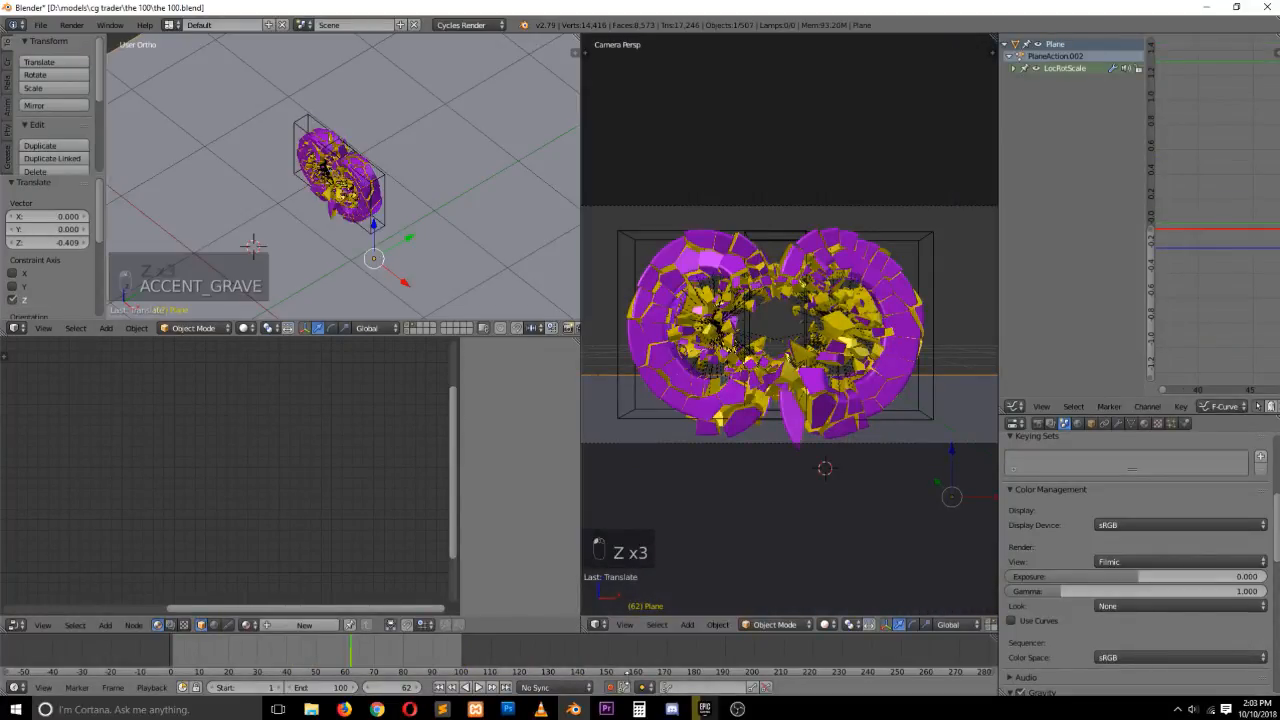
{"action": "left_click", "coordinate": [611, 687]}
{"action": "scroll", "coordinate": [391, 281], "scroll_direction": "down", "scroll_amount": 2}
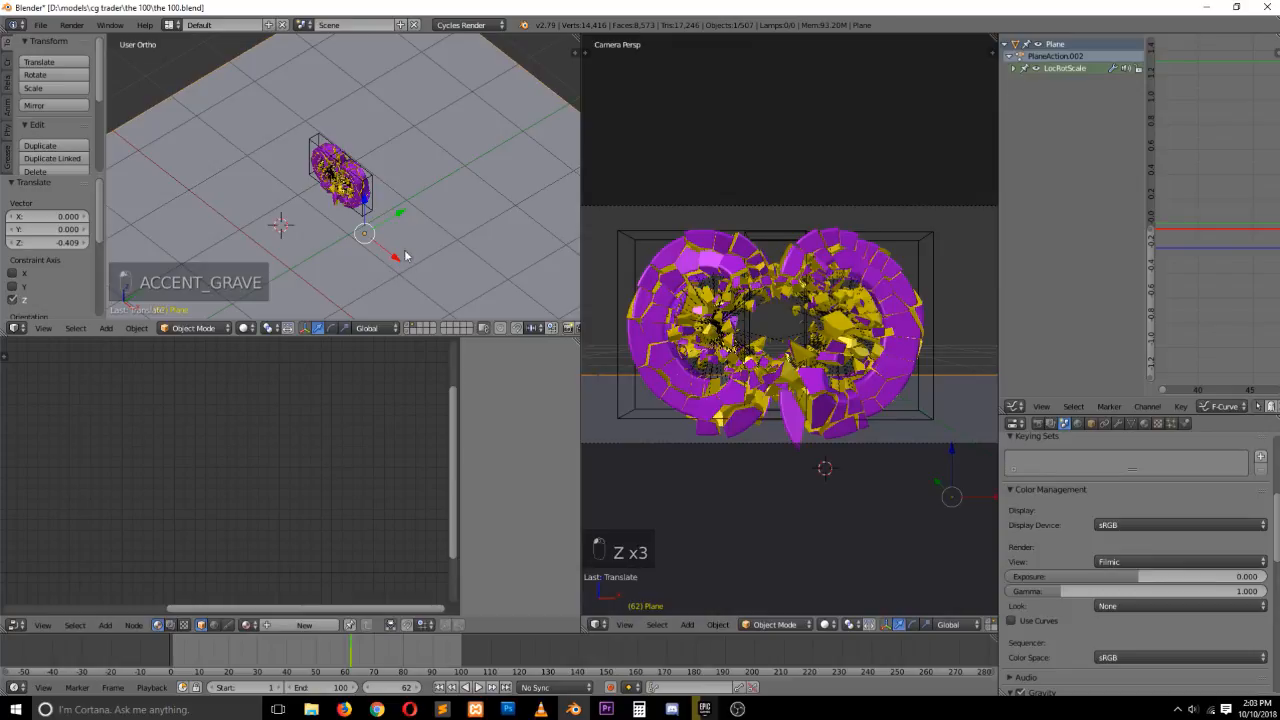
{"action": "key", "text": "Tab"}
{"action": "key", "text": "ctrl+Tab"}
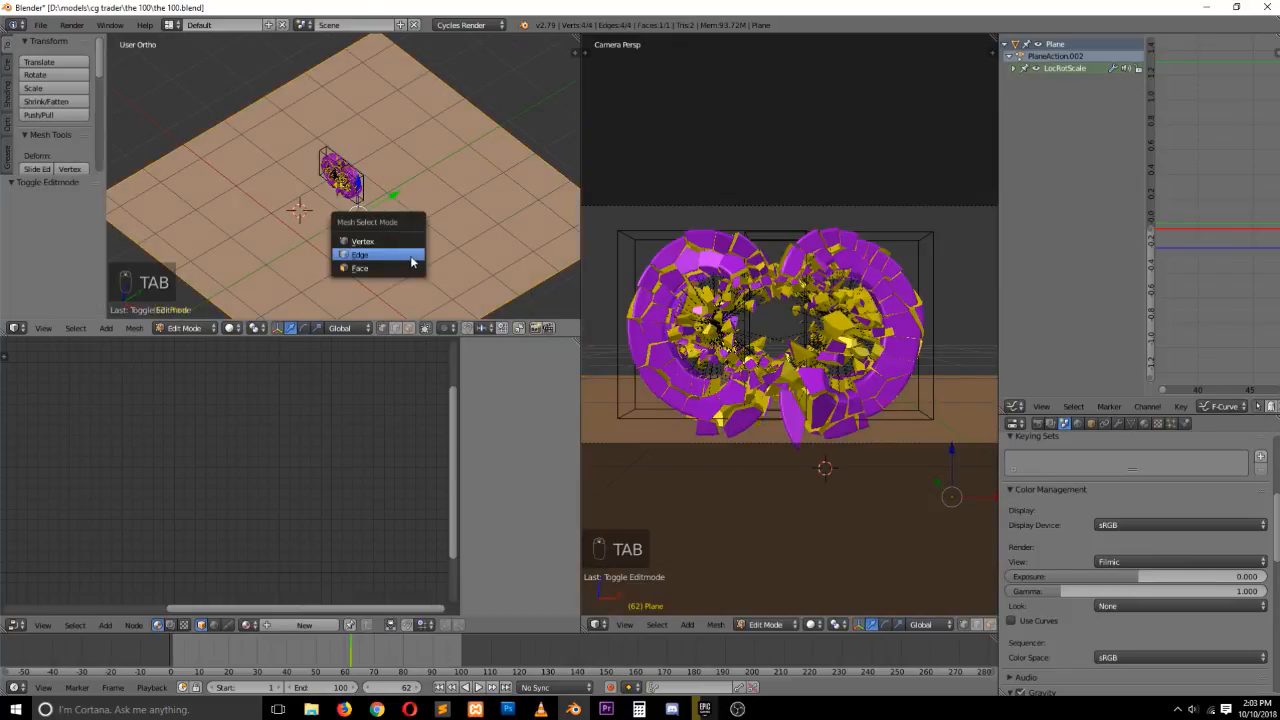
{"action": "left_click", "coordinate": [411, 256]}
{"action": "right_click", "coordinate": [528, 124]}
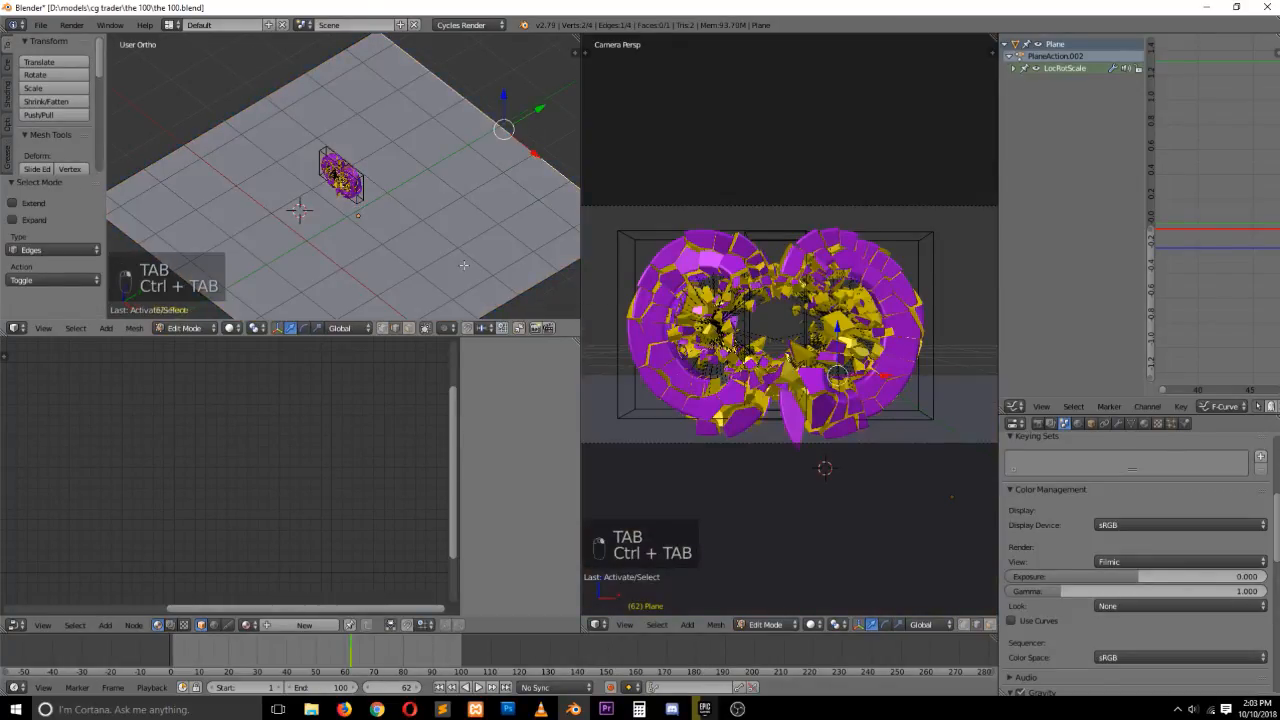
{"action": "key", "text": "e"}
{"action": "left_click", "coordinate": [505, 130]}
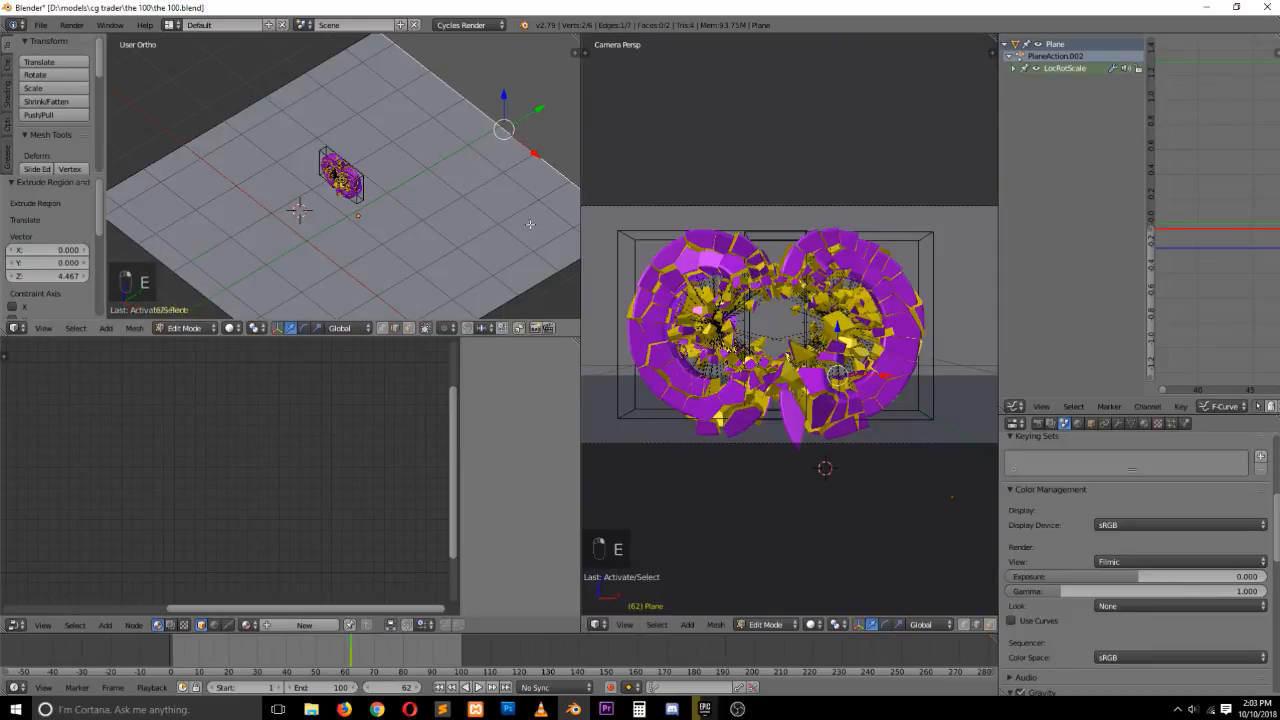
Bevel the corner edge with several segments to curve the backdrop, and leave edit mode
{"action": "key", "text": "ctrl+v"}
{"action": "key", "text": "ctrl+b"}
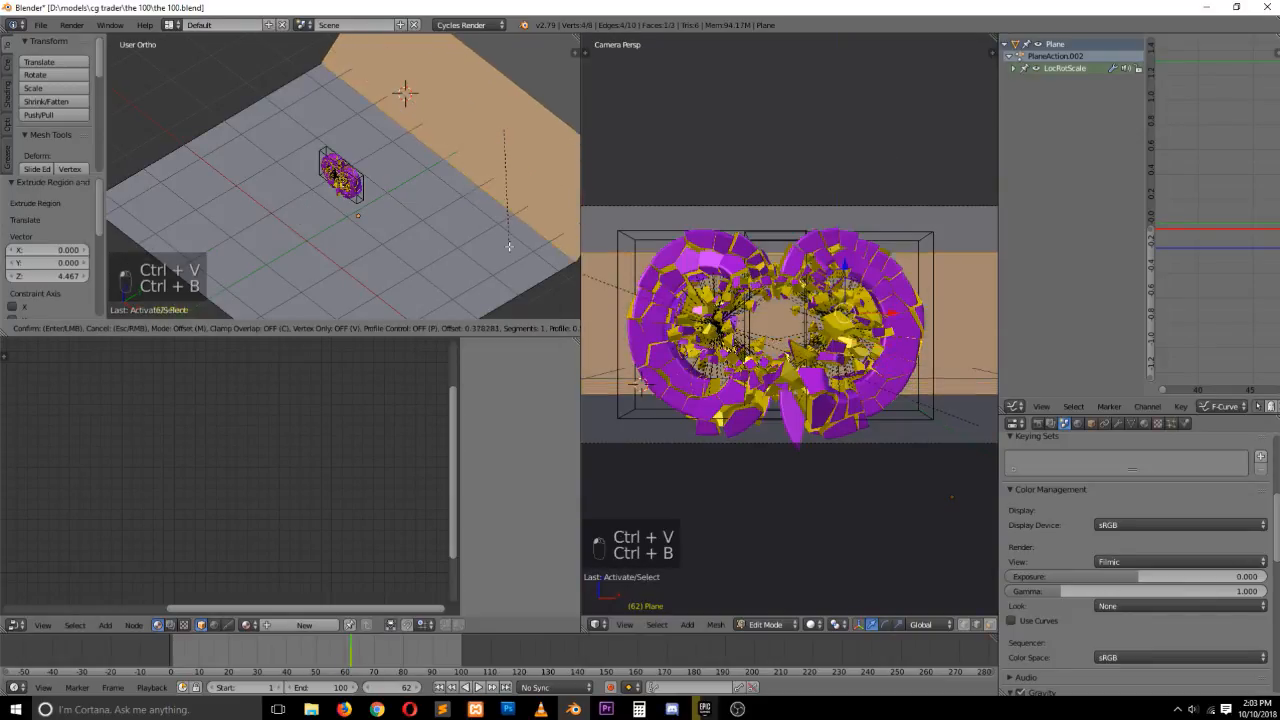
{"action": "scroll", "coordinate": [509, 245], "scroll_direction": "up", "scroll_amount": 5}
{"action": "left_click", "coordinate": [503, 265]}
{"action": "key", "text": "Tab"}
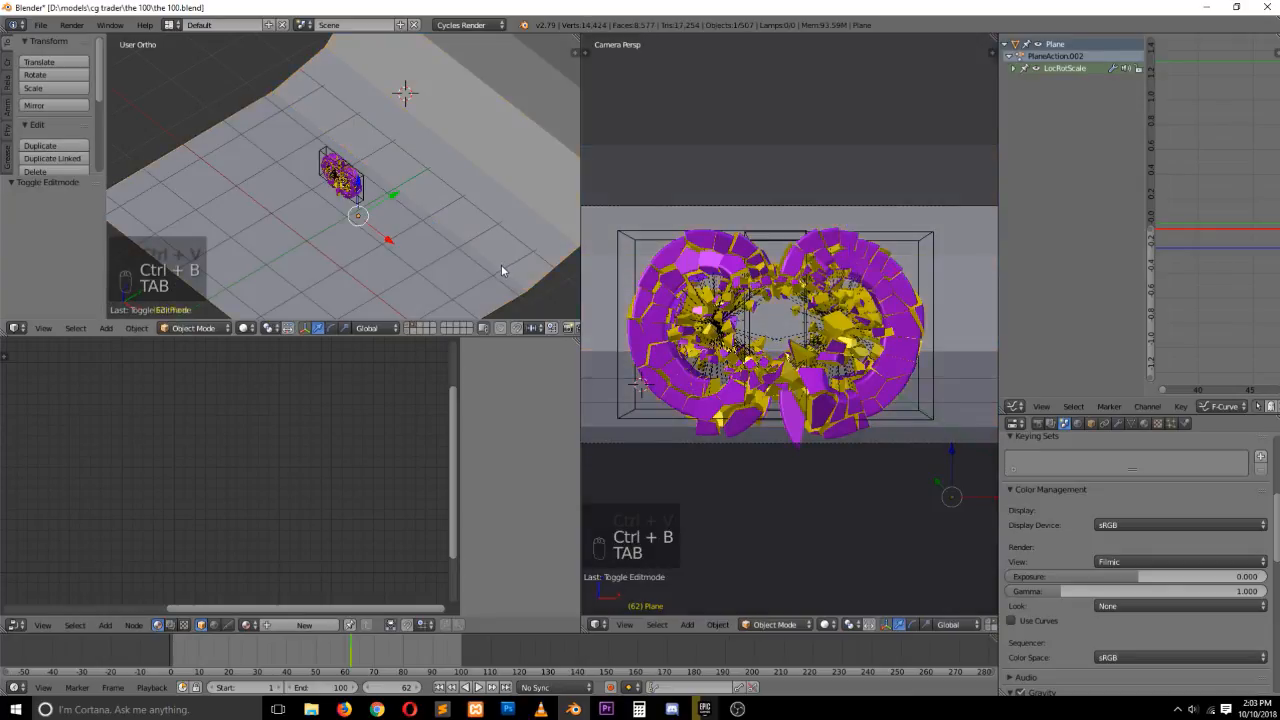
Add a level 2 Subdivision Surface to the backdrop and return to edit mode
{"action": "key", "text": "ctrl+2"}
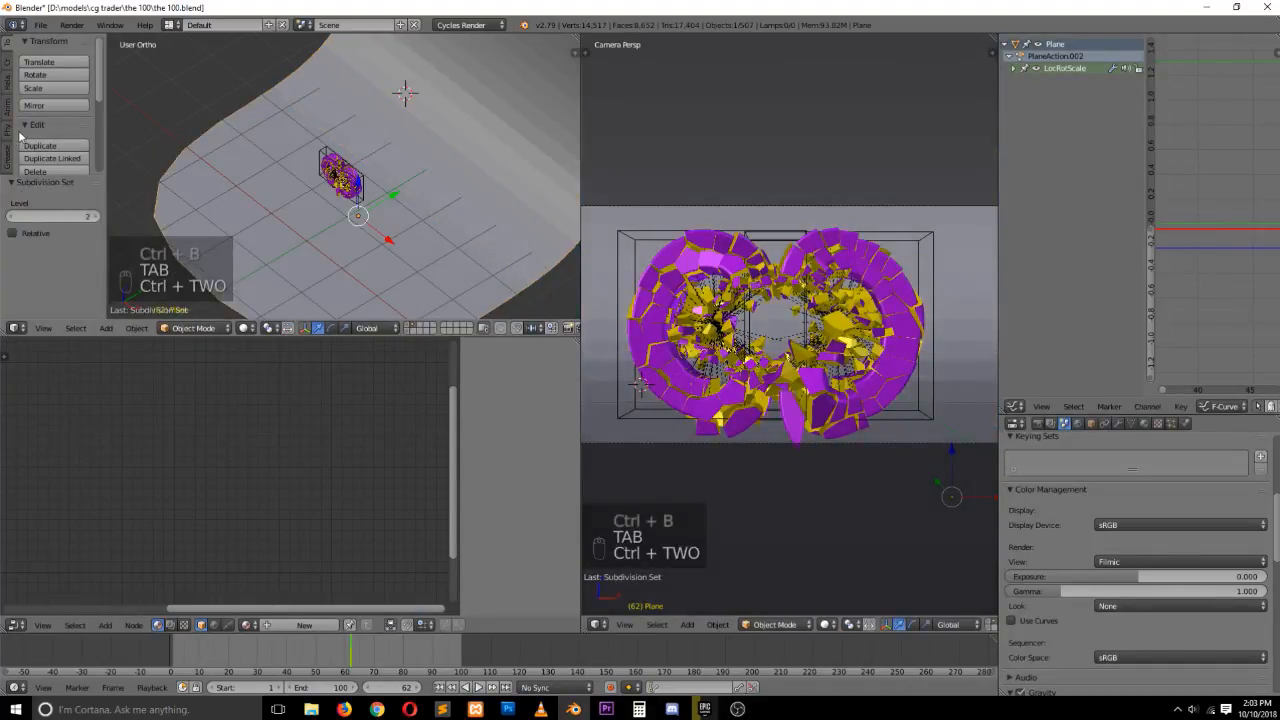
{"action": "middle_click_drag", "start_coordinate": [179, 166], "coordinate": [264, 185]}
{"action": "key", "text": "Tab"}
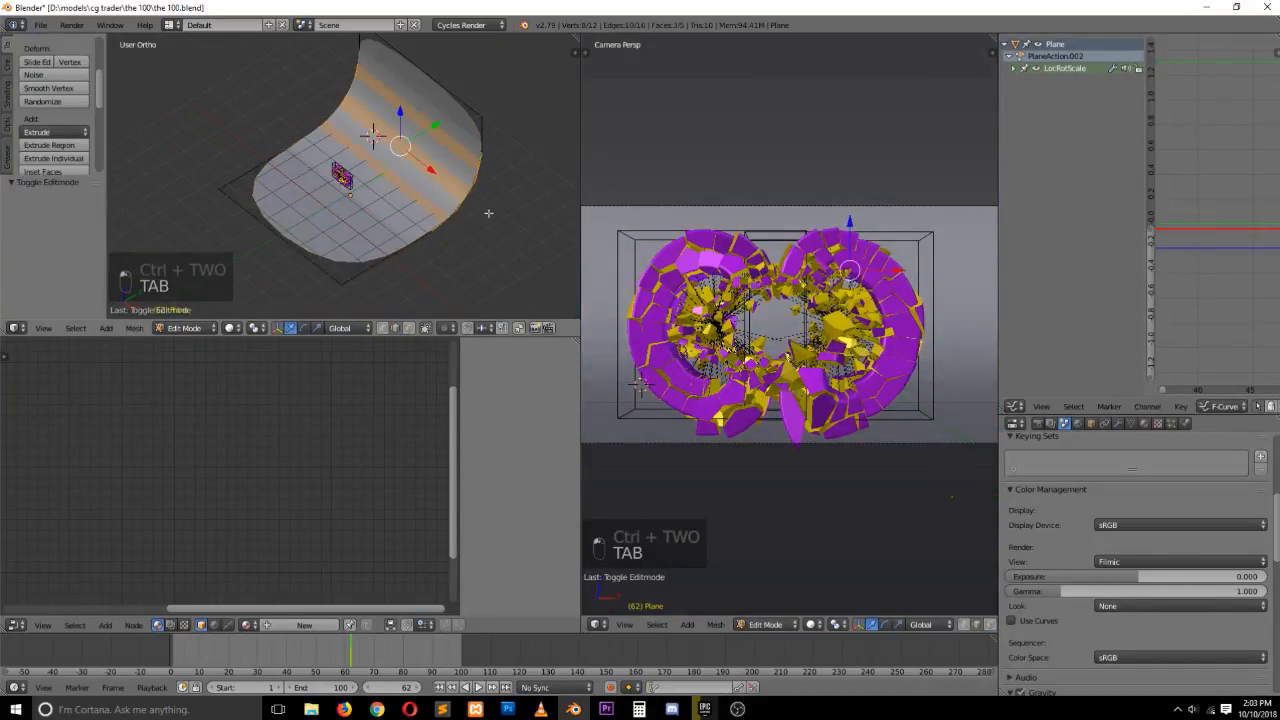
Select the backdrop's side edges and set their edge crease to 1
{"action": "right_click", "coordinate": [486, 213], "text": "alt"}
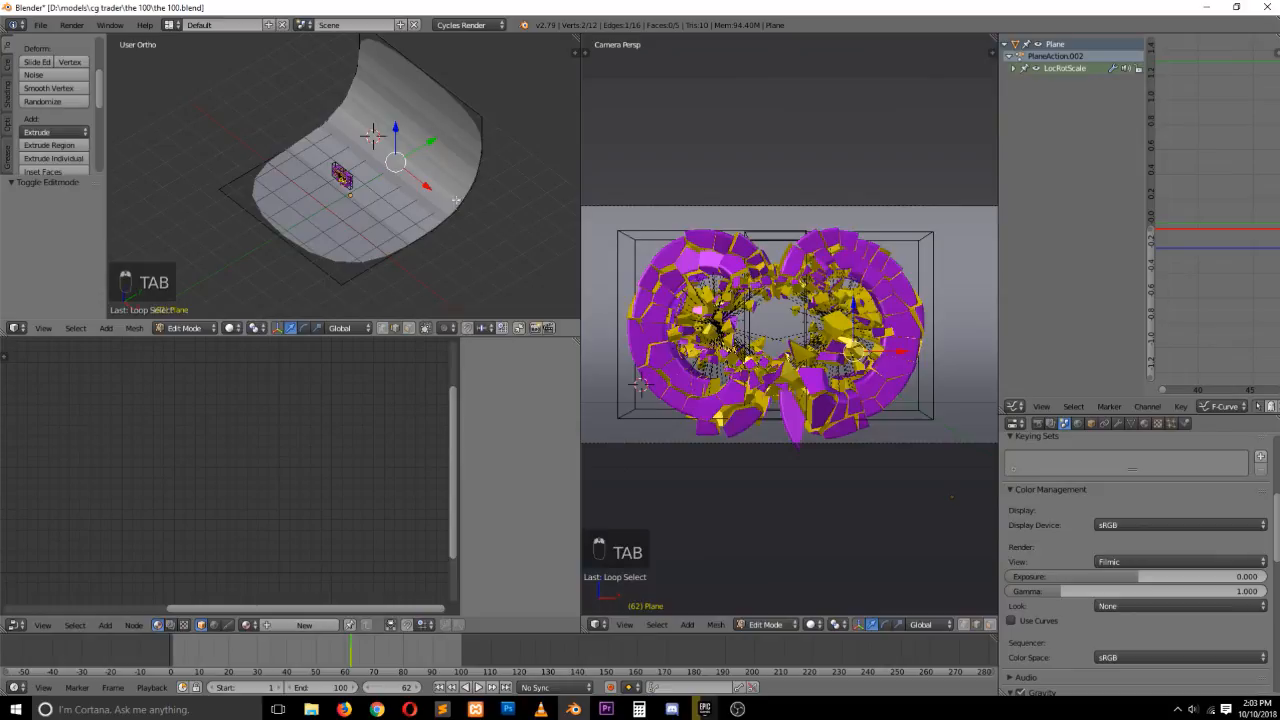
{"action": "right_click", "coordinate": [329, 113], "text": "alt+shift"}
{"action": "key", "text": "ctrl+e"}
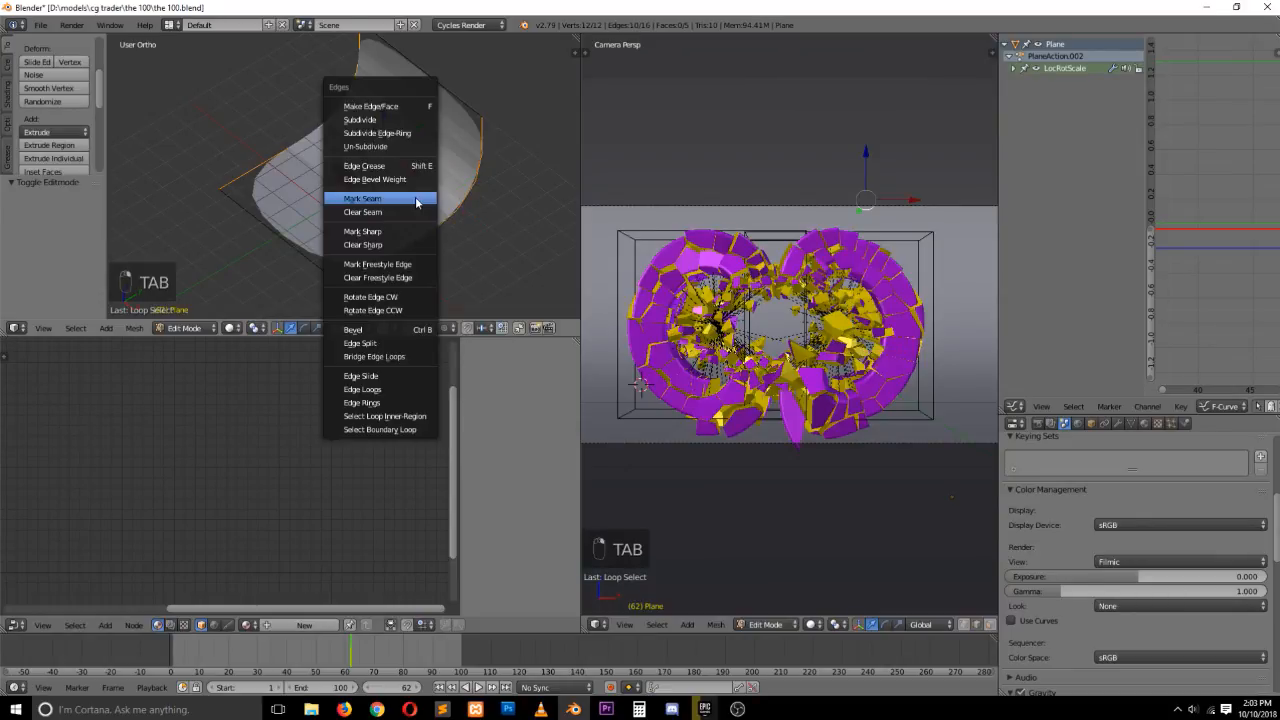
{"action": "key", "text": "1"}
{"action": "key", "text": "ctrl+e"}
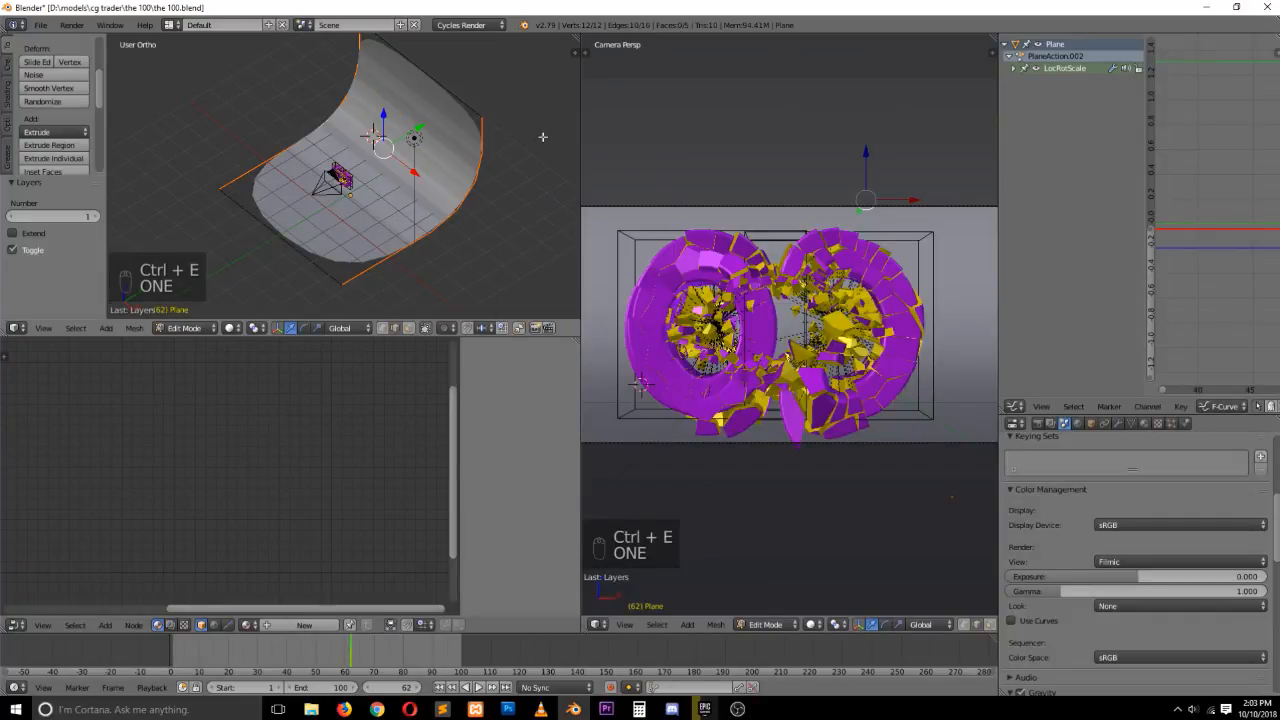
{"action": "key", "text": "shift+e"}
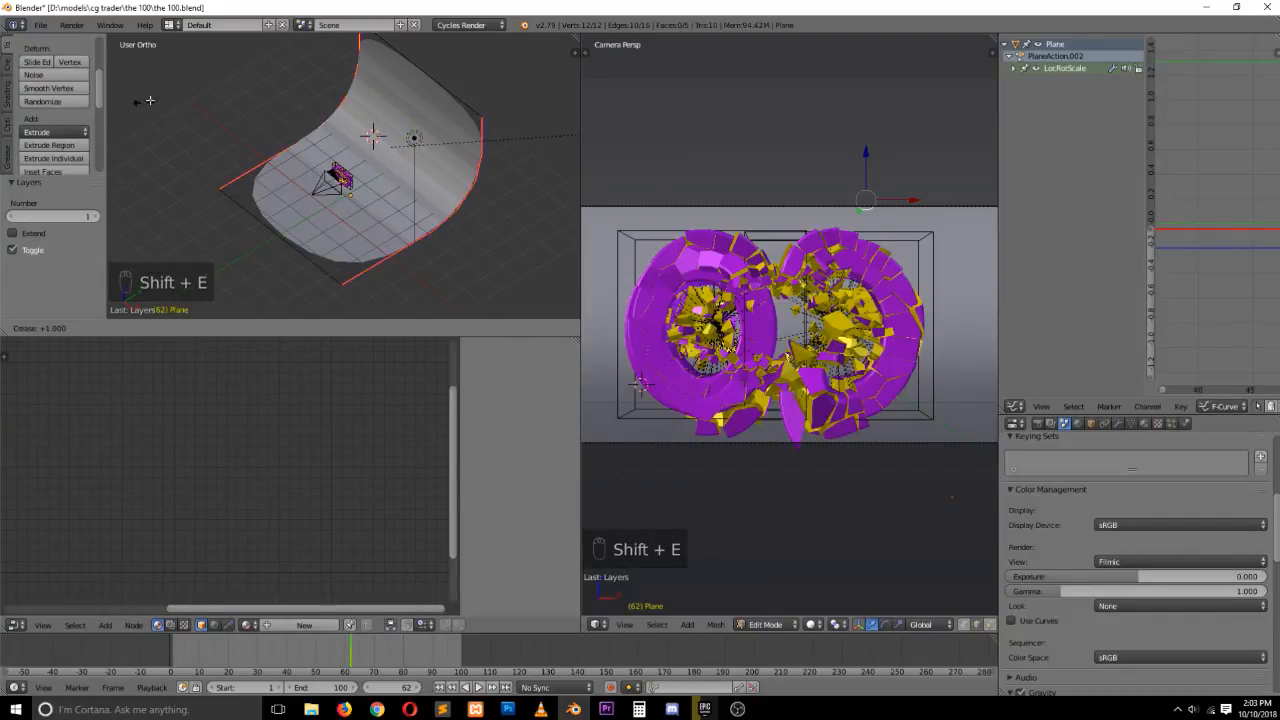
{"action": "left_click", "coordinate": [470, 139]}
Select the backdrop's top and front edge loops, set their edge crease to 1, and leave edit mode
{"action": "right_click", "coordinate": [428, 86], "text": "alt"}
{"action": "right_click", "coordinate": [299, 263], "text": "alt+shift"}
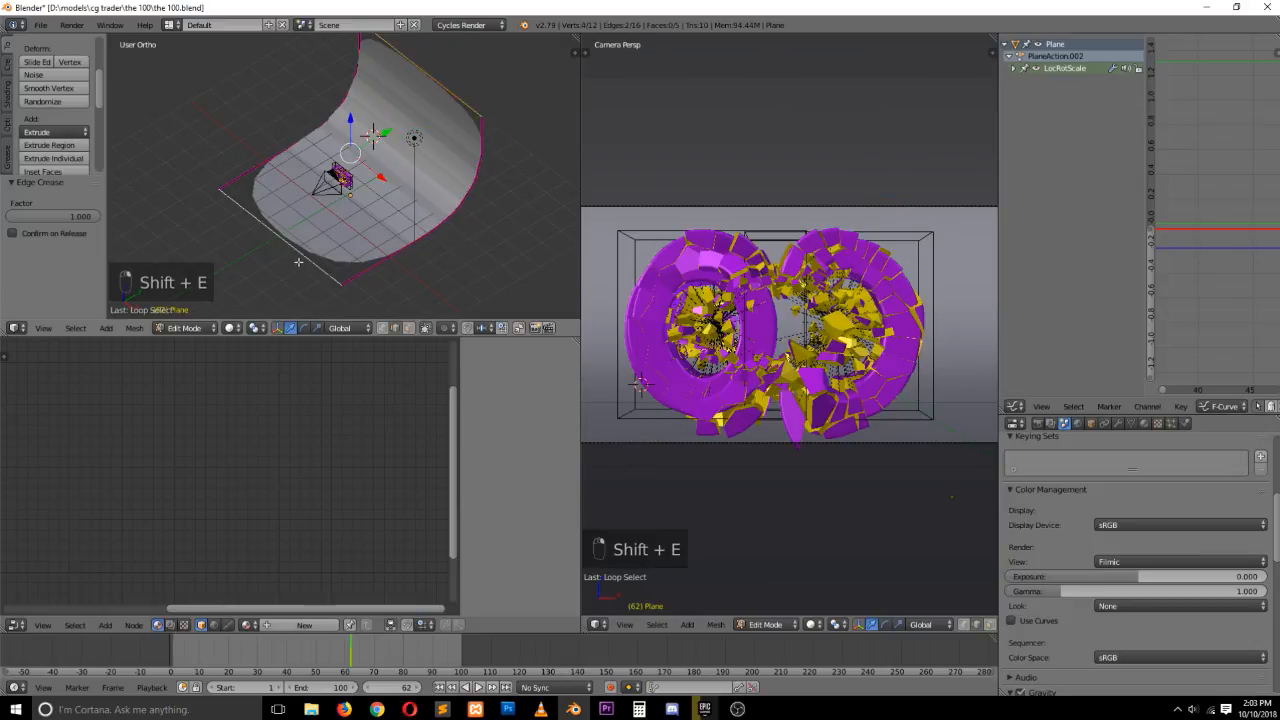
{"action": "key", "text": "shift+e"}
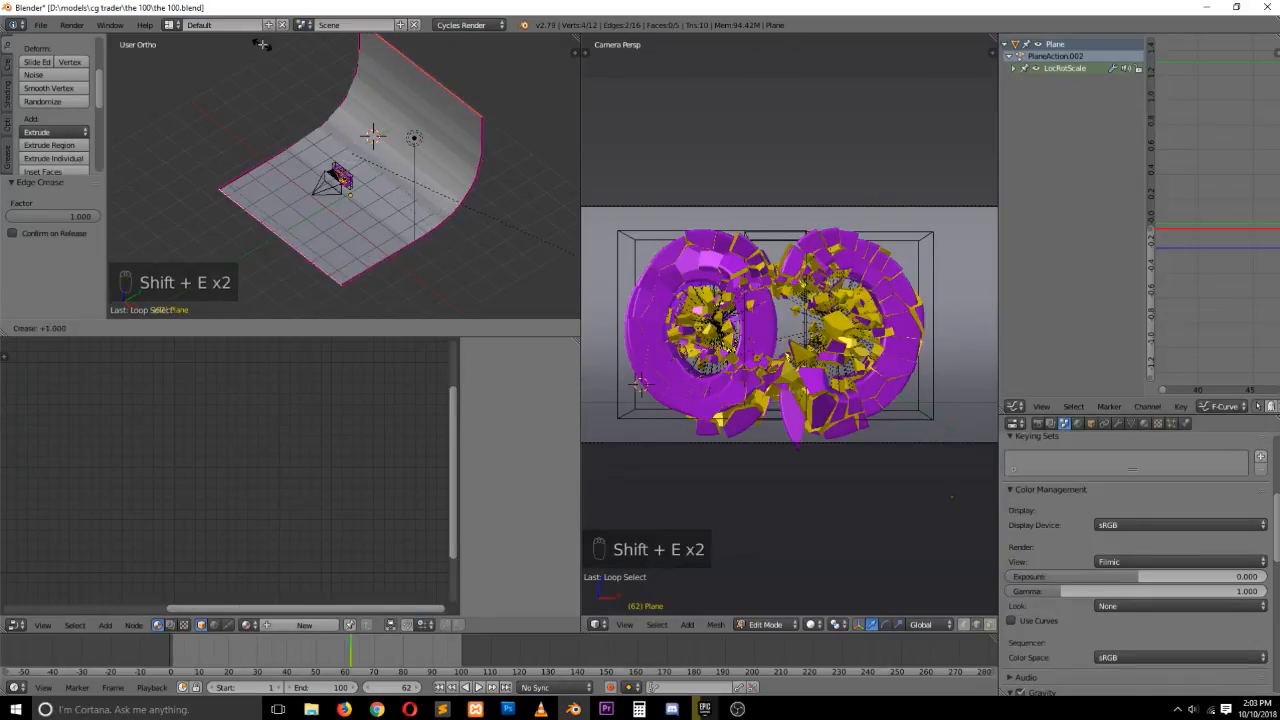
{"action": "left_click", "coordinate": [417, 136]}
{"action": "key", "text": "Tab"}
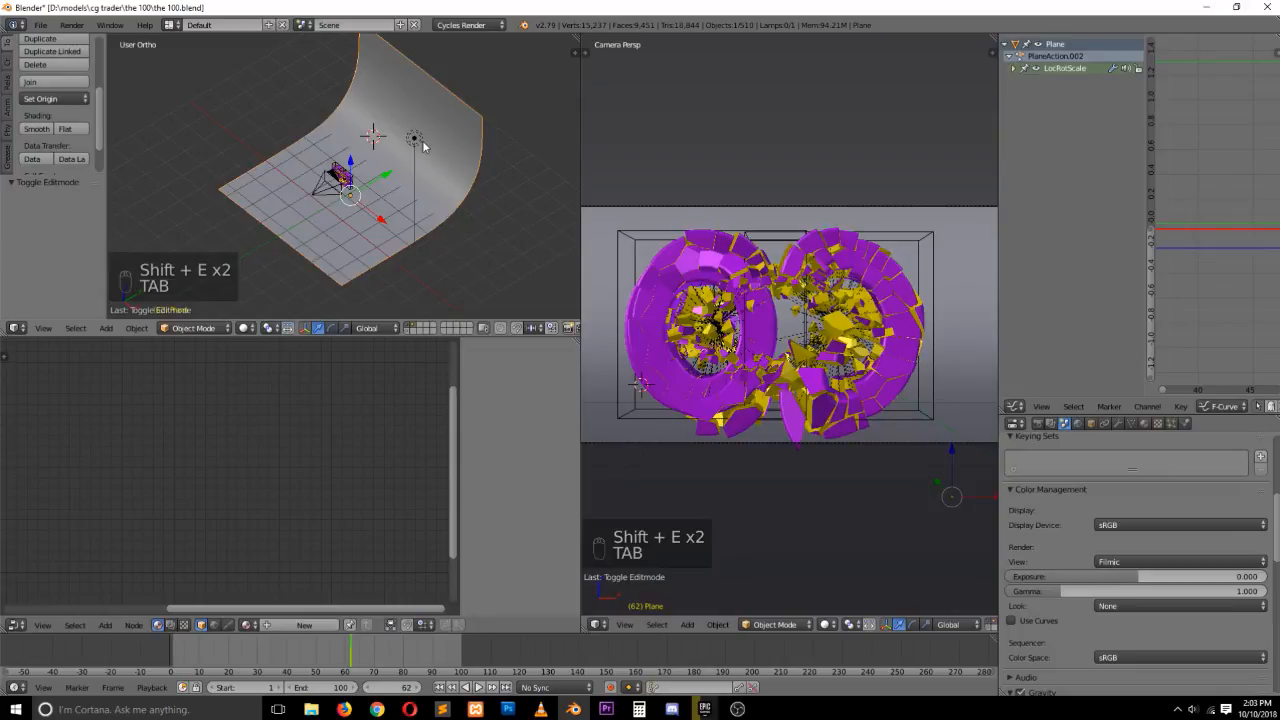
Assign a new white Diffuse BSDF material to the backdrop and save the file
{"action": "left_click", "coordinate": [1144, 423]}
{"action": "left_click", "coordinate": [1094, 513]}
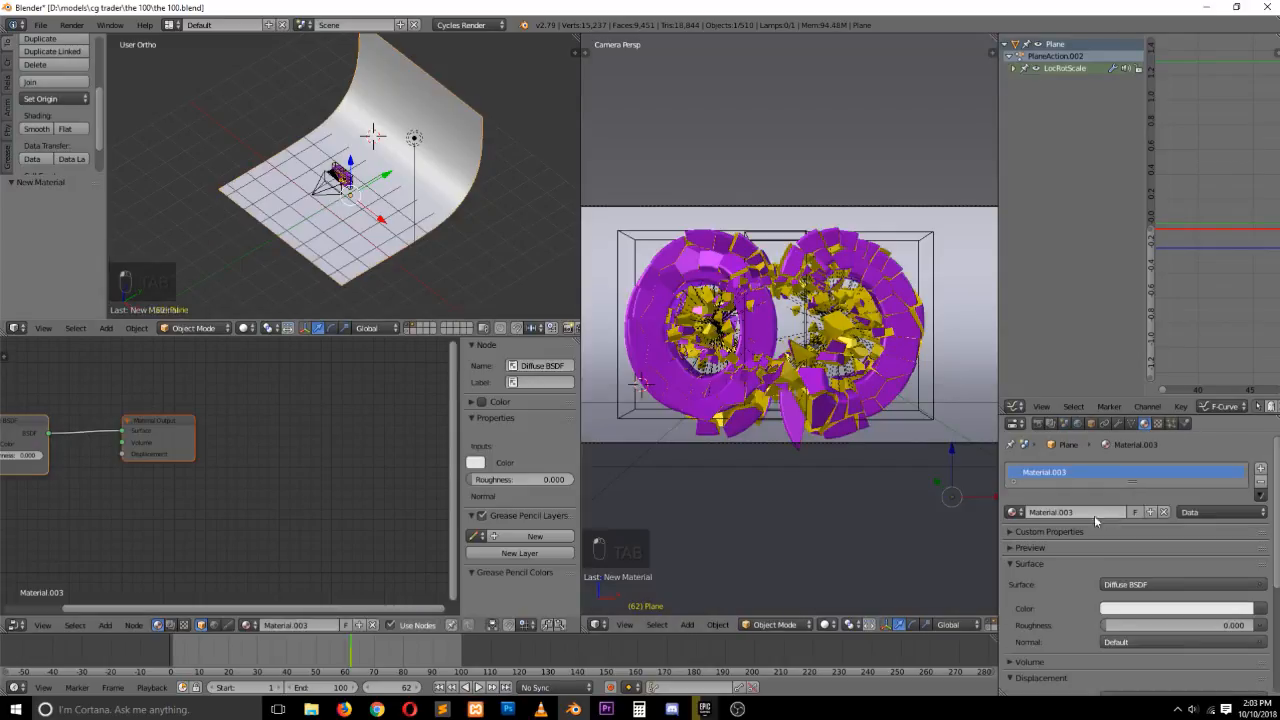
{"action": "middle_click_drag", "start_coordinate": [142, 454], "coordinate": [200, 470]}
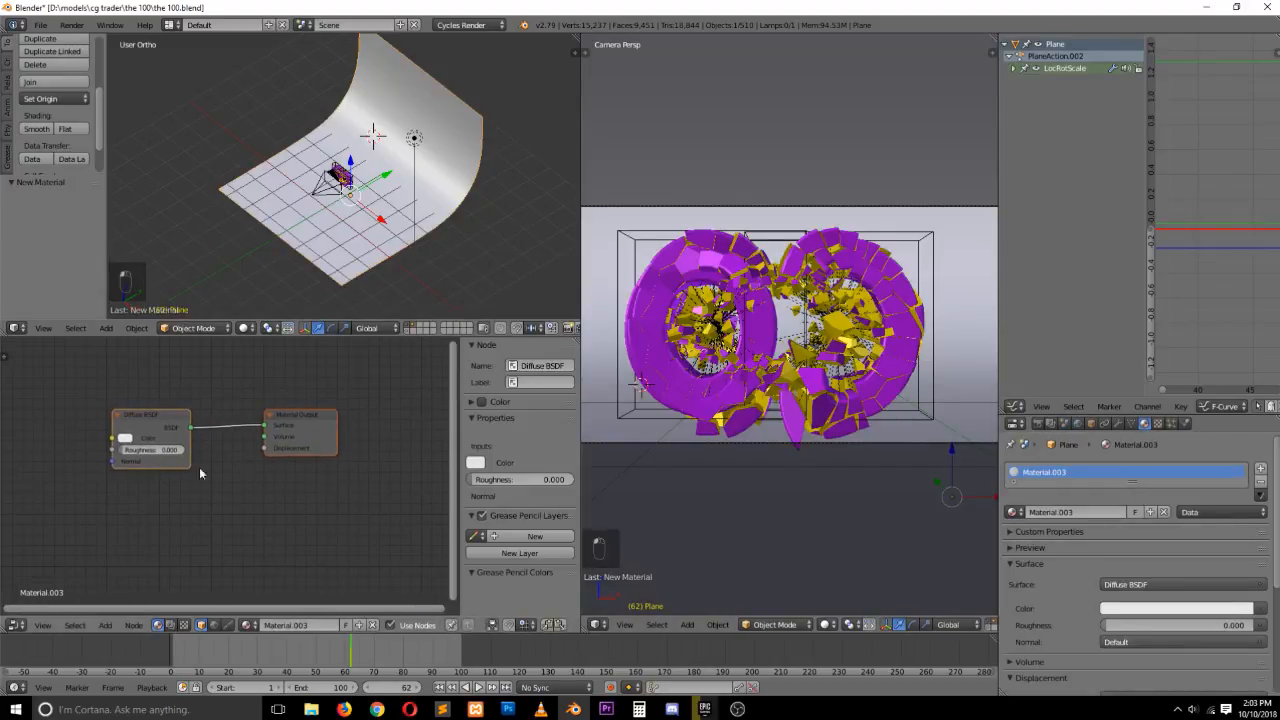
{"action": "left_click", "coordinate": [125, 438]}
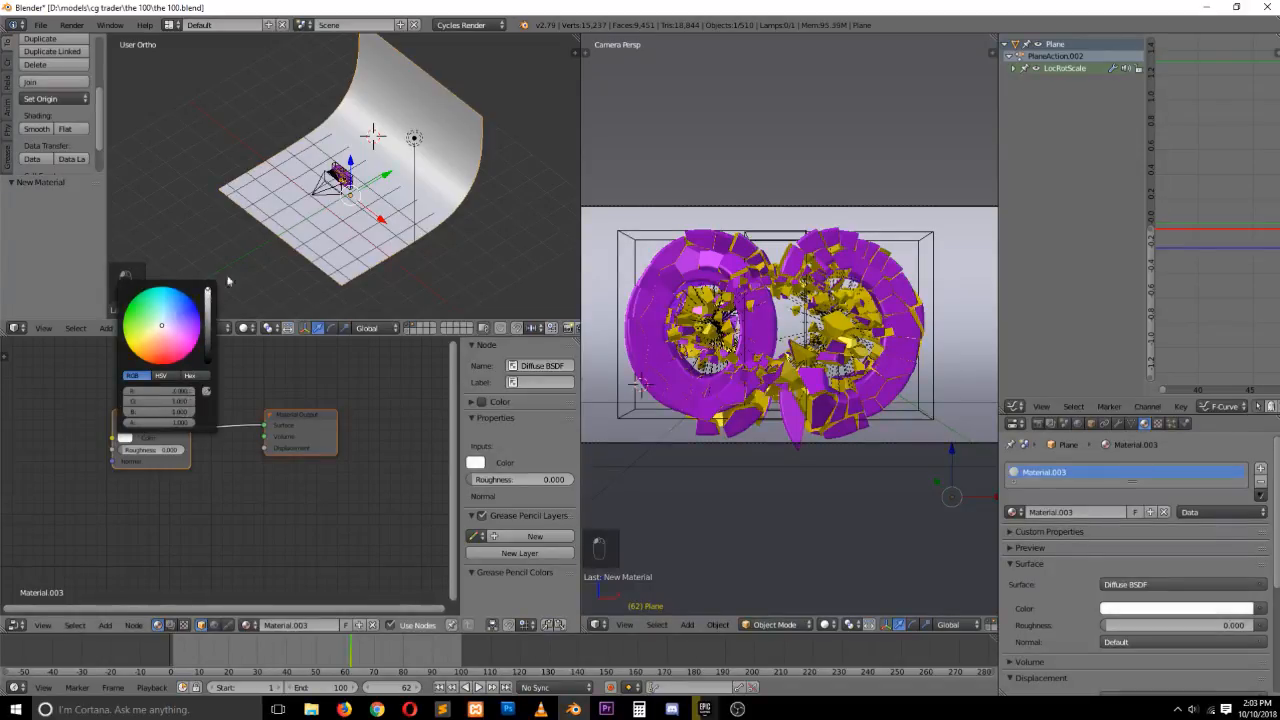
{"action": "key", "text": "ctrl+s"}
Switch the left viewport to the camera view and scrub the timeline to review the shatter animation
{"action": "key", "text": "KP_0"}
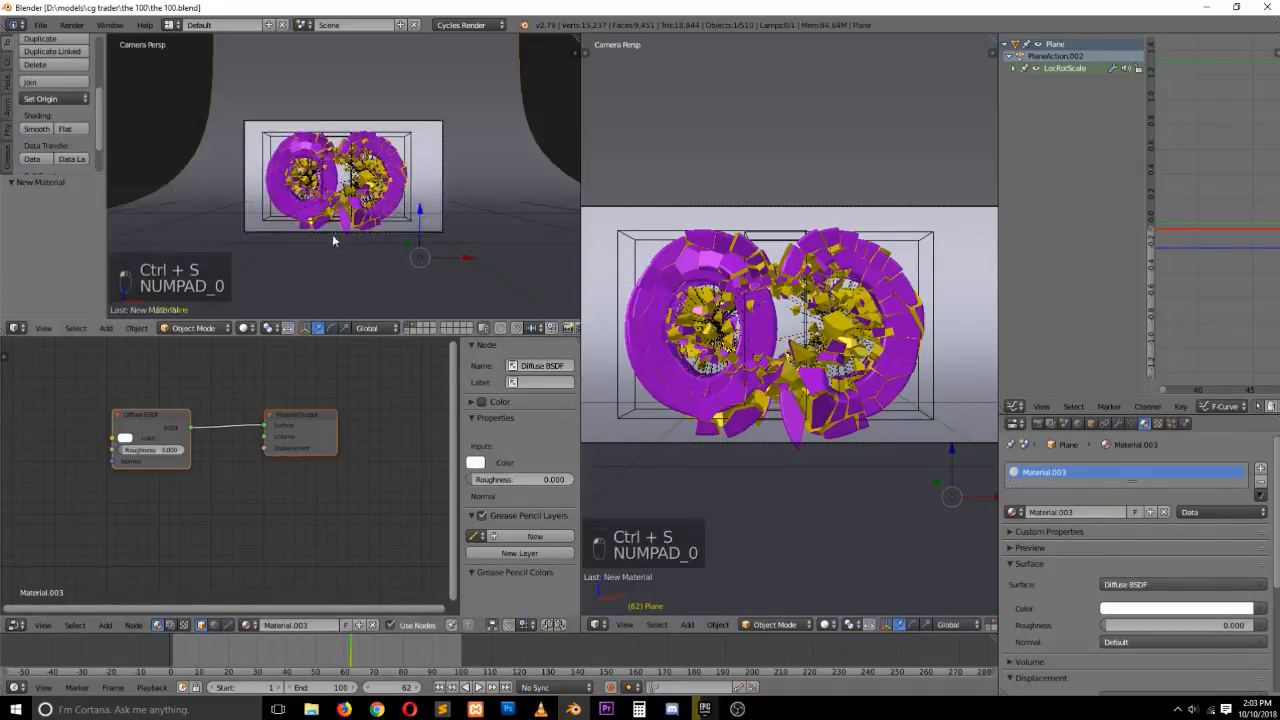
{"action": "scroll", "coordinate": [333, 240], "scroll_direction": "up", "scroll_amount": 2}
{"action": "scroll", "coordinate": [363, 251], "scroll_direction": "up", "scroll_amount": 2}
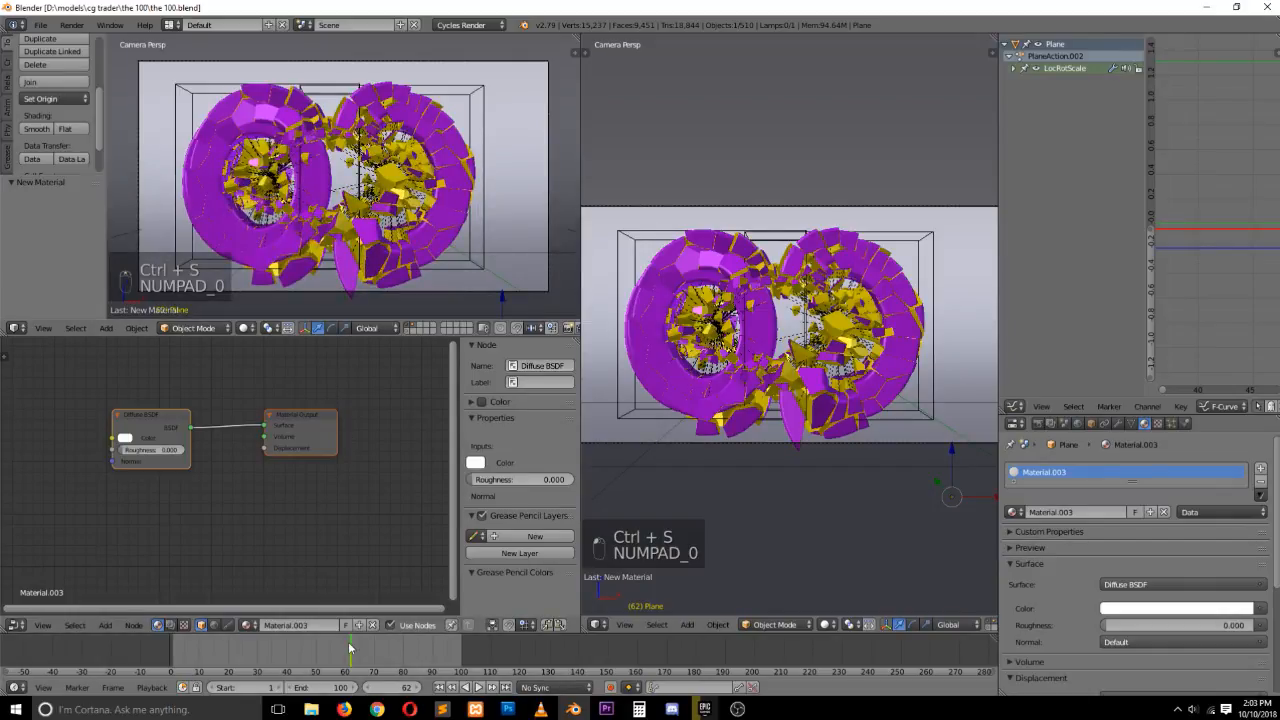
{"action": "left_click_drag", "start_coordinate": [349, 649], "coordinate": [280, 649]}
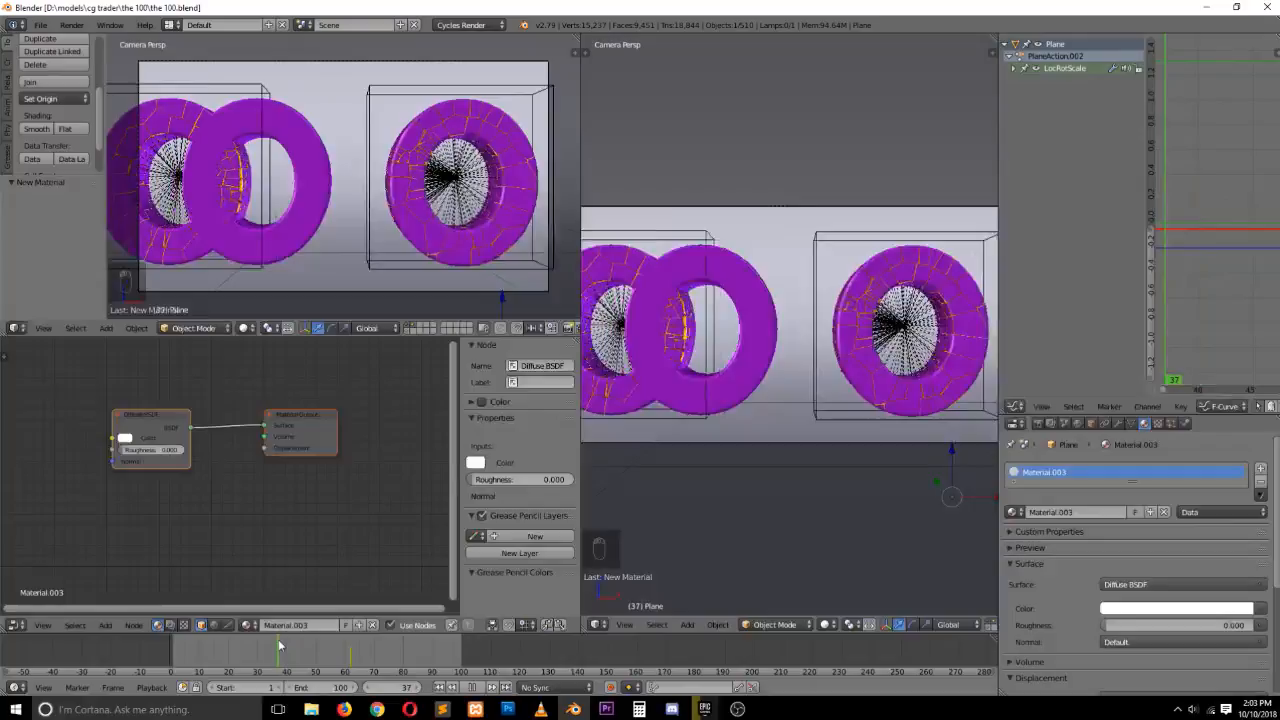
{"action": "left_click", "coordinate": [408, 326], "text": "shift"}
{"action": "left_click_drag", "start_coordinate": [282, 643], "coordinate": [331, 678]}
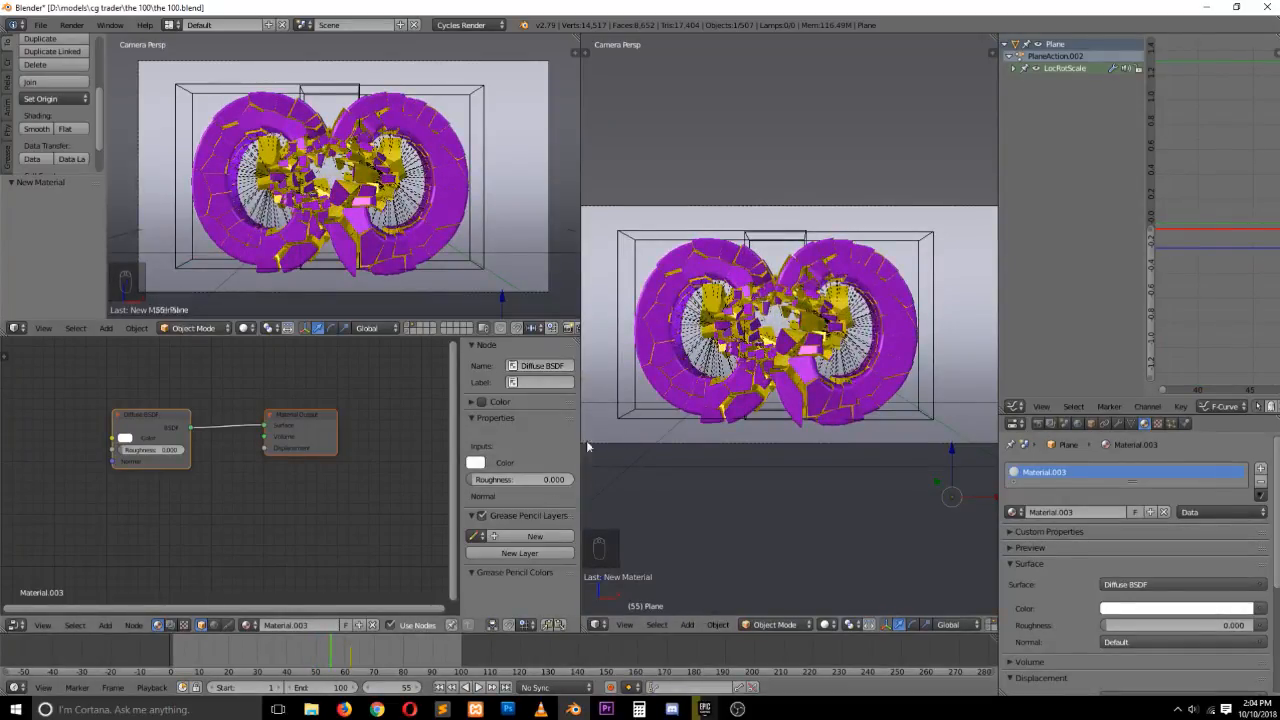
Start a test render, cancel it, and preview the camera viewport in rendered shading at frame 16
{"action": "key", "text": "F12"}
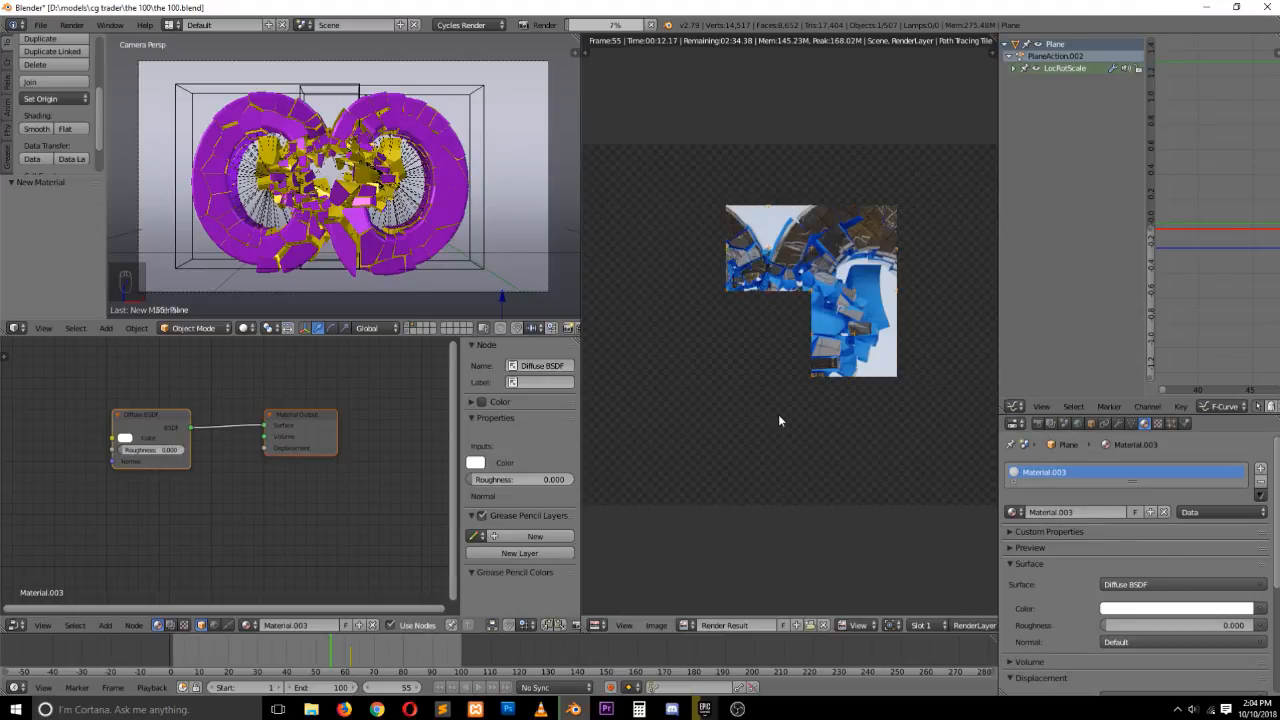
{"action": "key", "text": "Escape"}
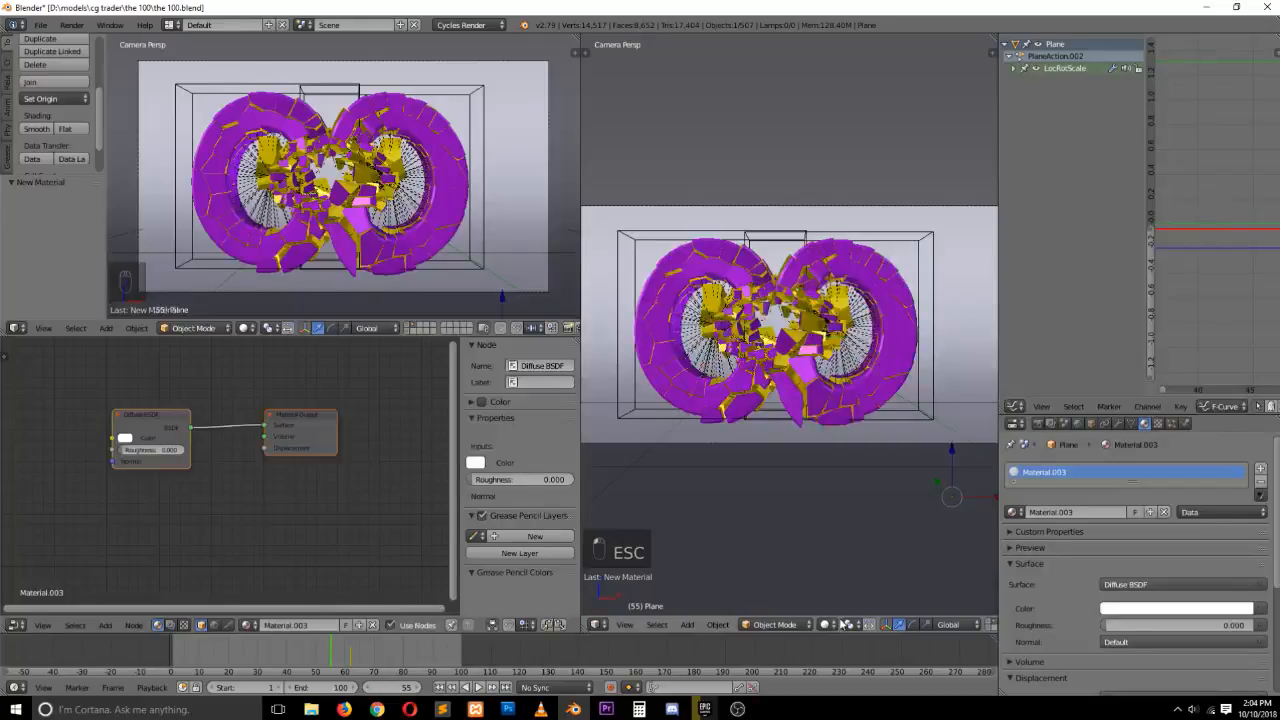
{"action": "left_click", "coordinate": [832, 624]}
{"action": "left_click", "coordinate": [857, 531]}
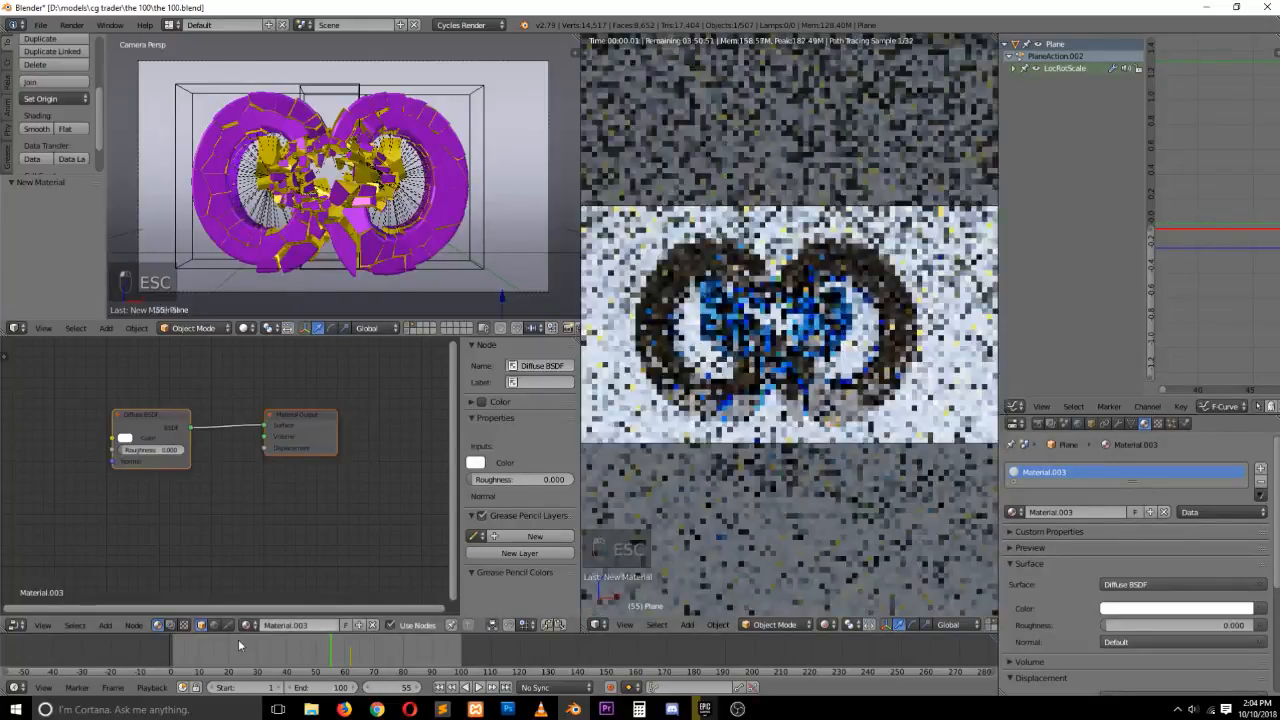
{"action": "left_click", "coordinate": [216, 648]}
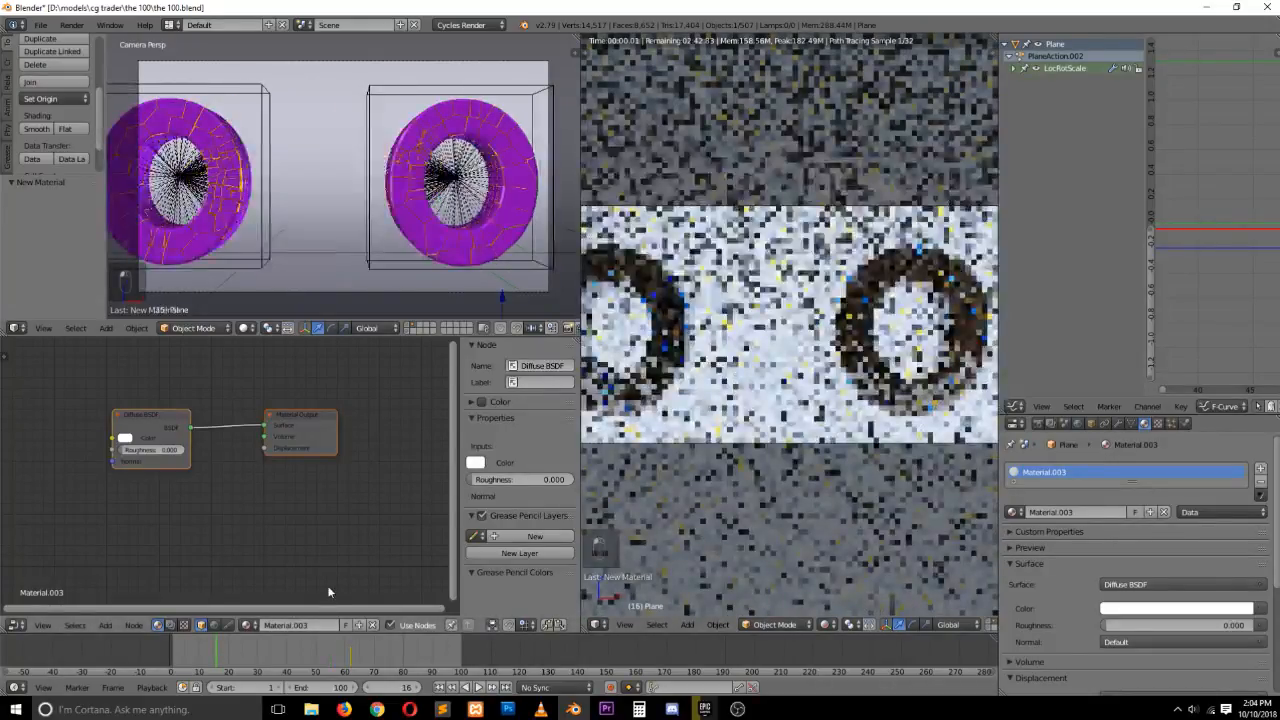
{"action": "scroll", "coordinate": [700, 420], "scroll_direction": "down", "scroll_amount": 1}
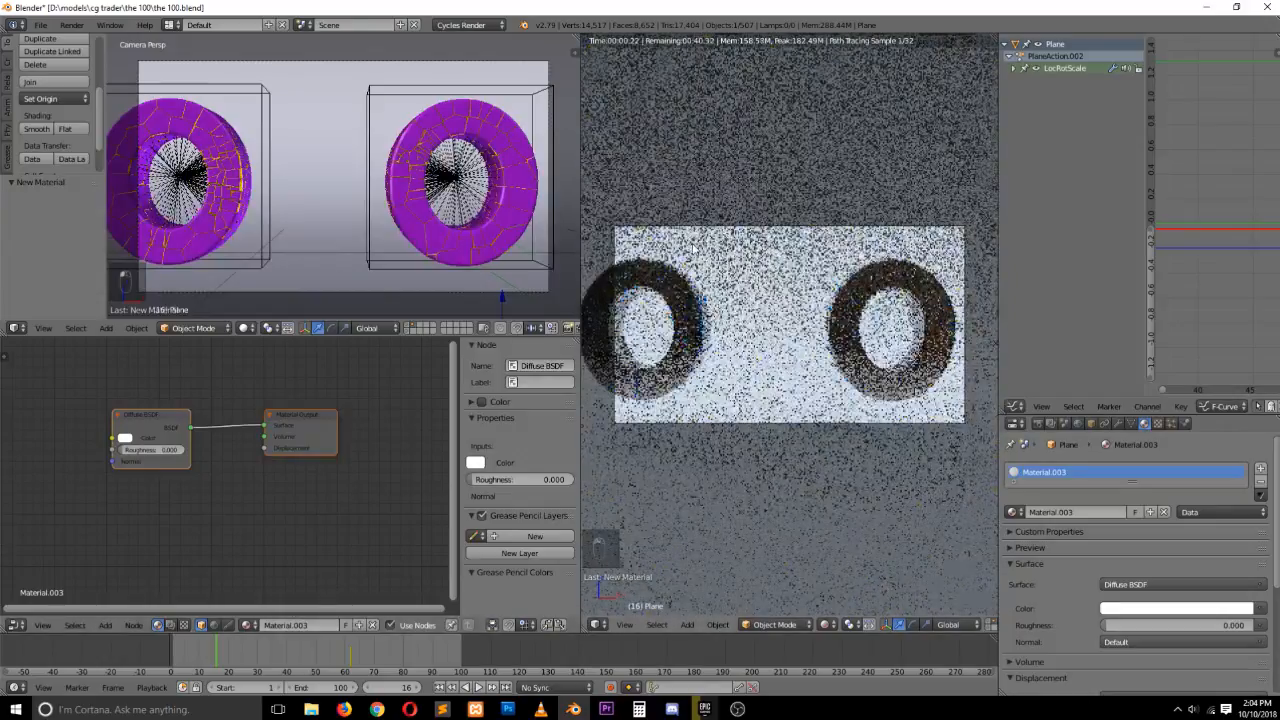
Set a render border around the camera frame in the rendered viewport
{"action": "key", "text": "b"}
{"action": "left_click_drag", "start_coordinate": [613, 218], "coordinate": [1038, 432]}
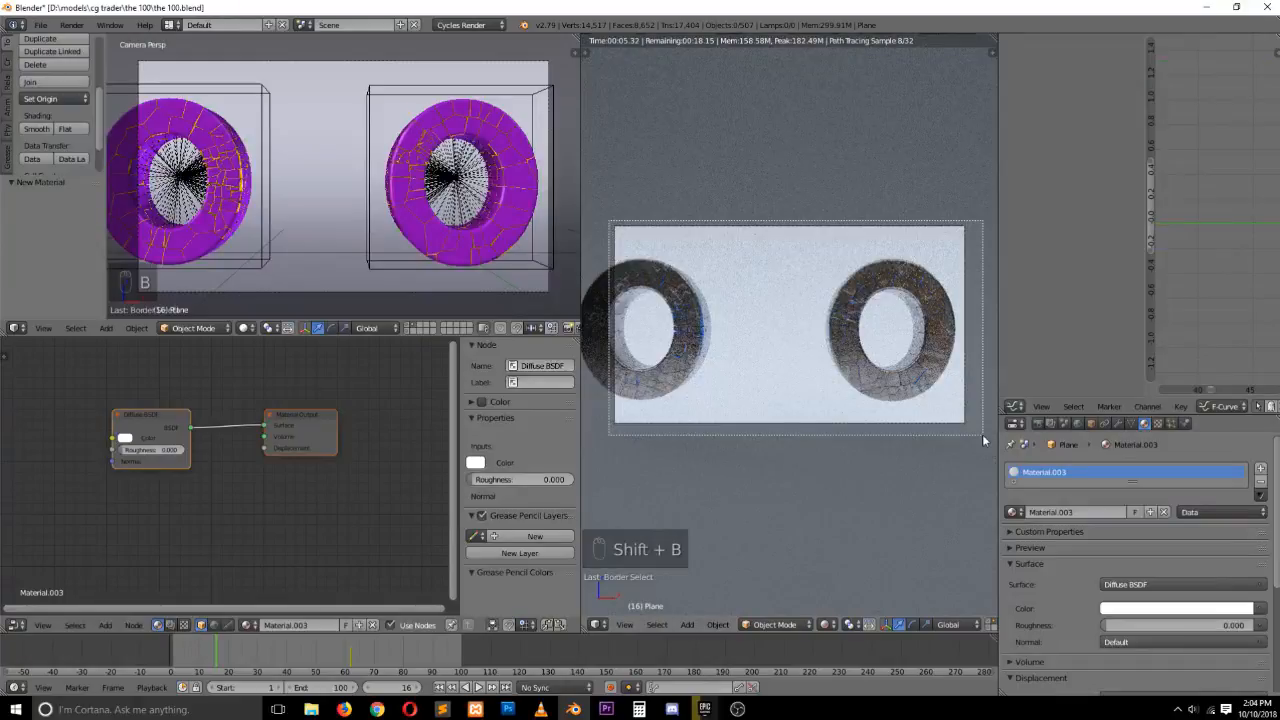
{"action": "left_click_drag", "start_coordinate": [982, 434], "coordinate": [982, 434]}
{"action": "key", "text": "shift+b"}
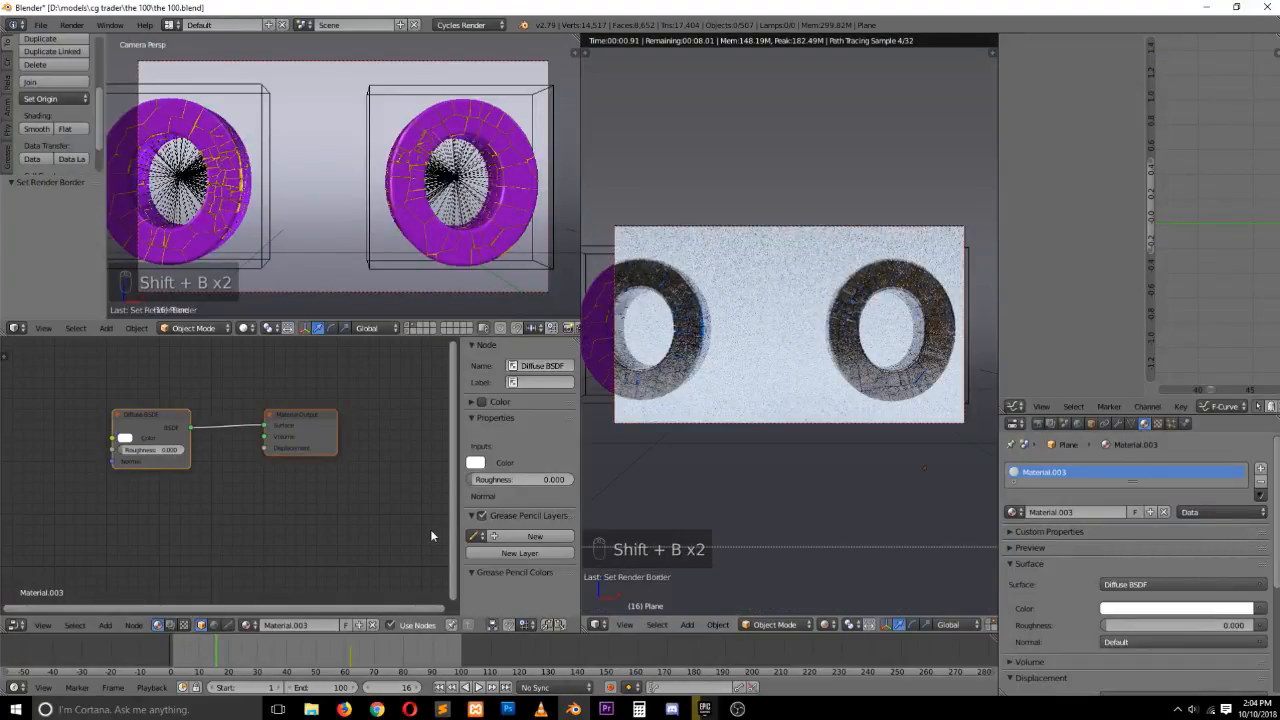
Scrub the timeline to frame 80 and switch the viewports back to solid shading
{"action": "left_click", "coordinate": [189, 652]}
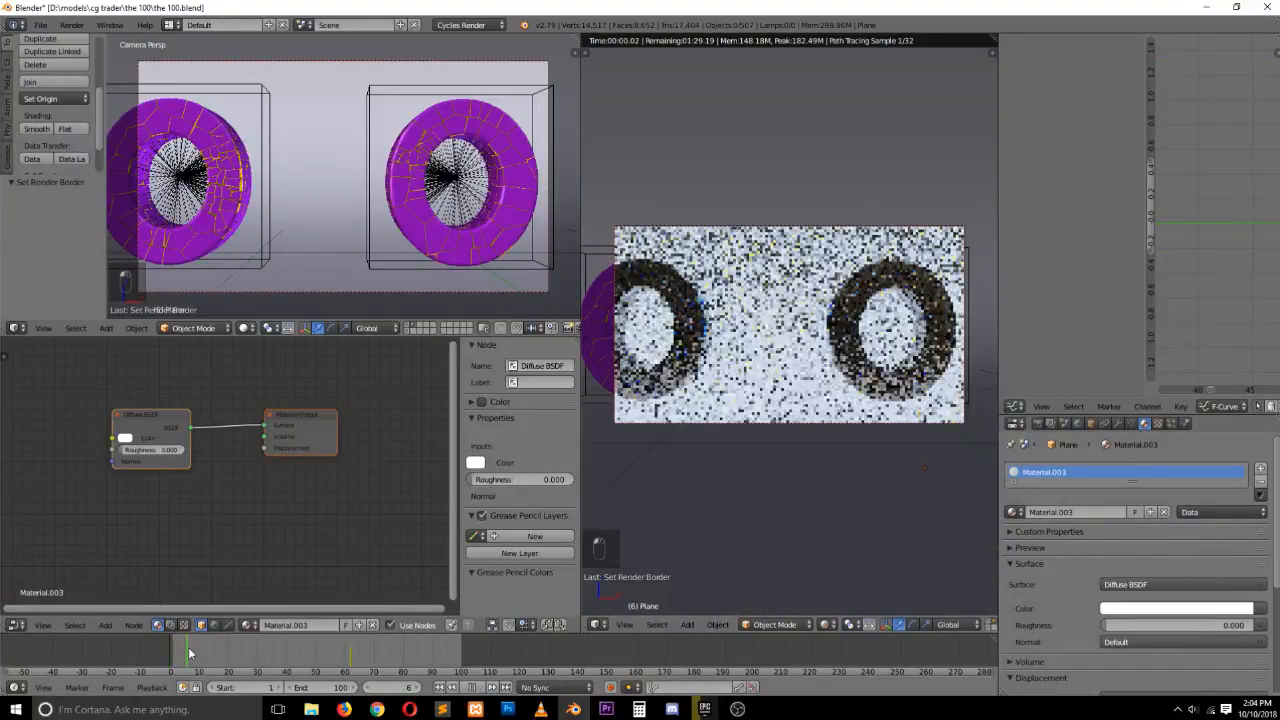
{"action": "left_click", "coordinate": [311, 652]}
{"action": "left_click_drag", "start_coordinate": [311, 652], "coordinate": [415, 645]}
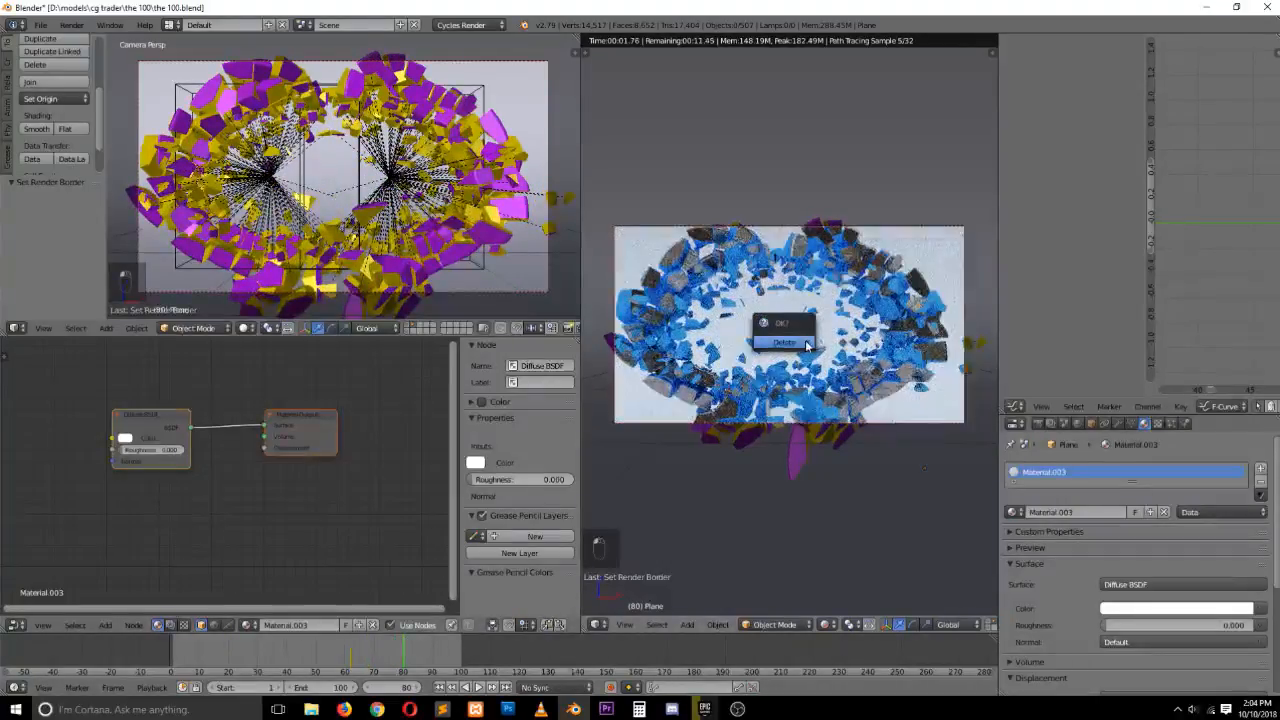
{"action": "left_click", "coordinate": [936, 280]}
{"action": "key", "text": "x"}
{"action": "key", "text": "x"}
{"action": "key", "text": "z"}
{"action": "key", "text": "z"}
{"action": "key", "text": "z"}
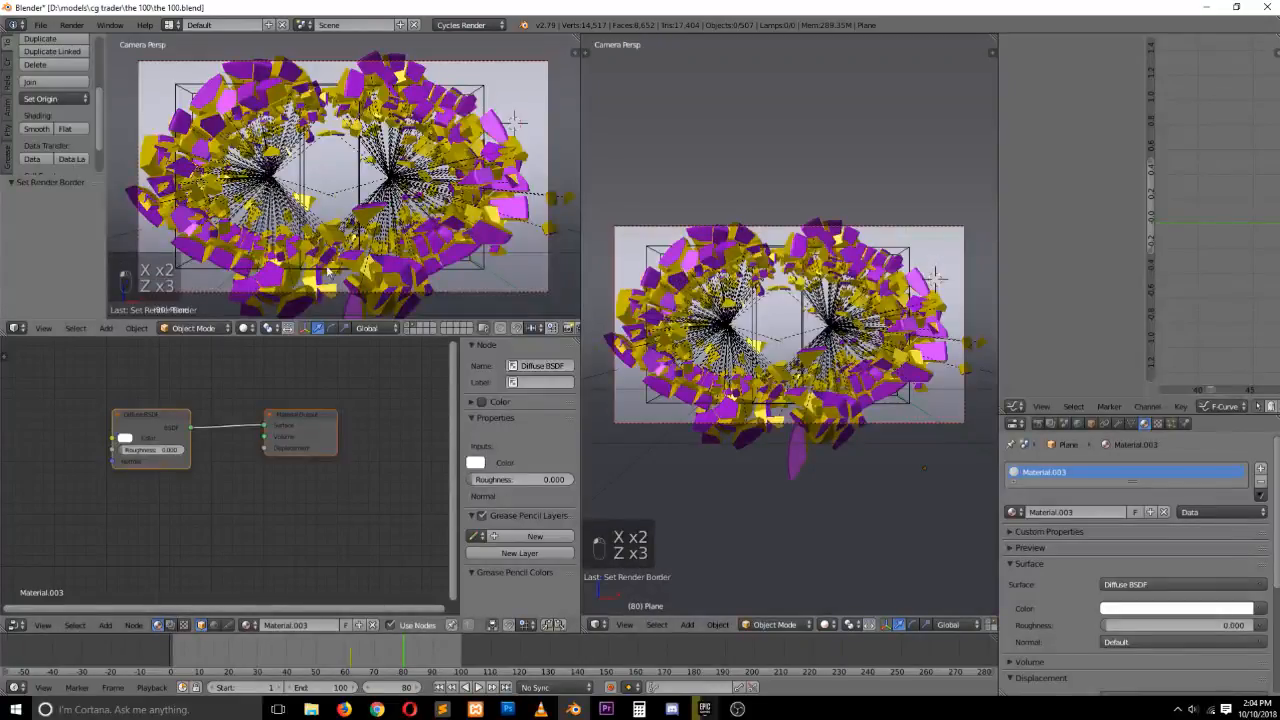
Switch to the browser, play "The 100" opening titles reference video, and return to Blender
{"action": "left_click", "coordinate": [344, 709]}
{"action": "left_click", "coordinate": [210, 11]}
{"action": "left_click", "coordinate": [352, 8]}
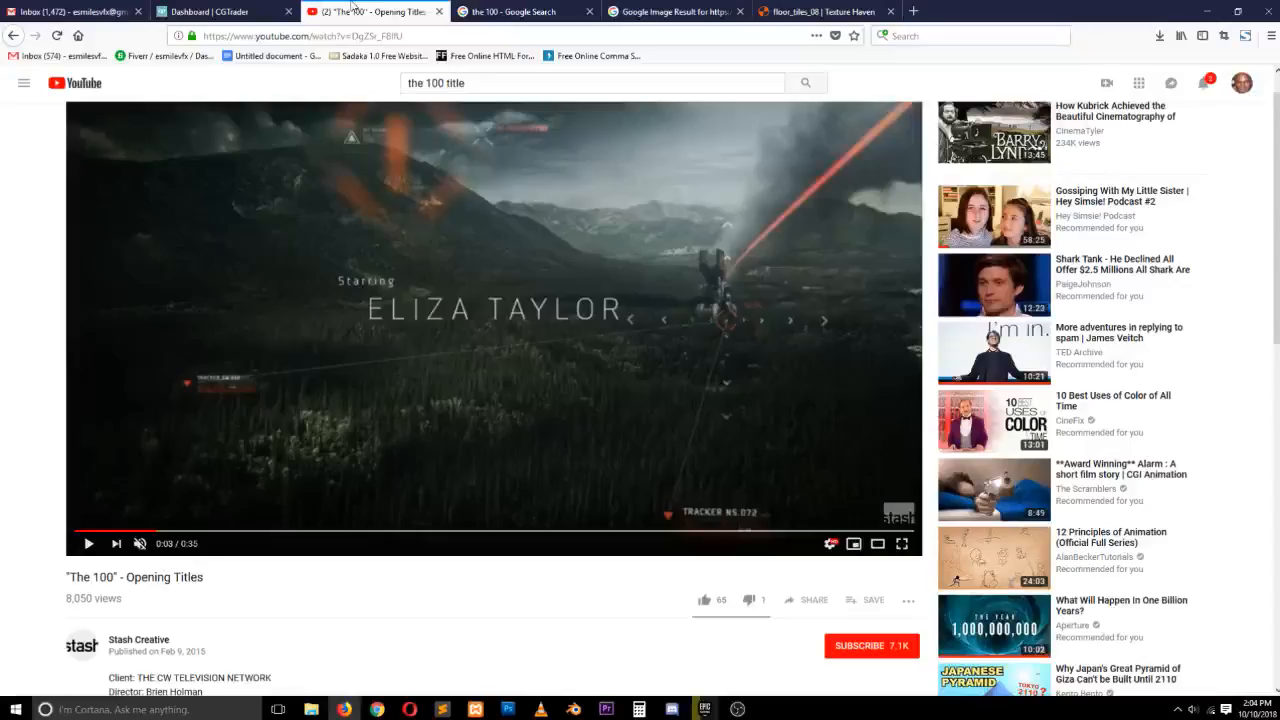
{"action": "left_click", "coordinate": [80, 530]}
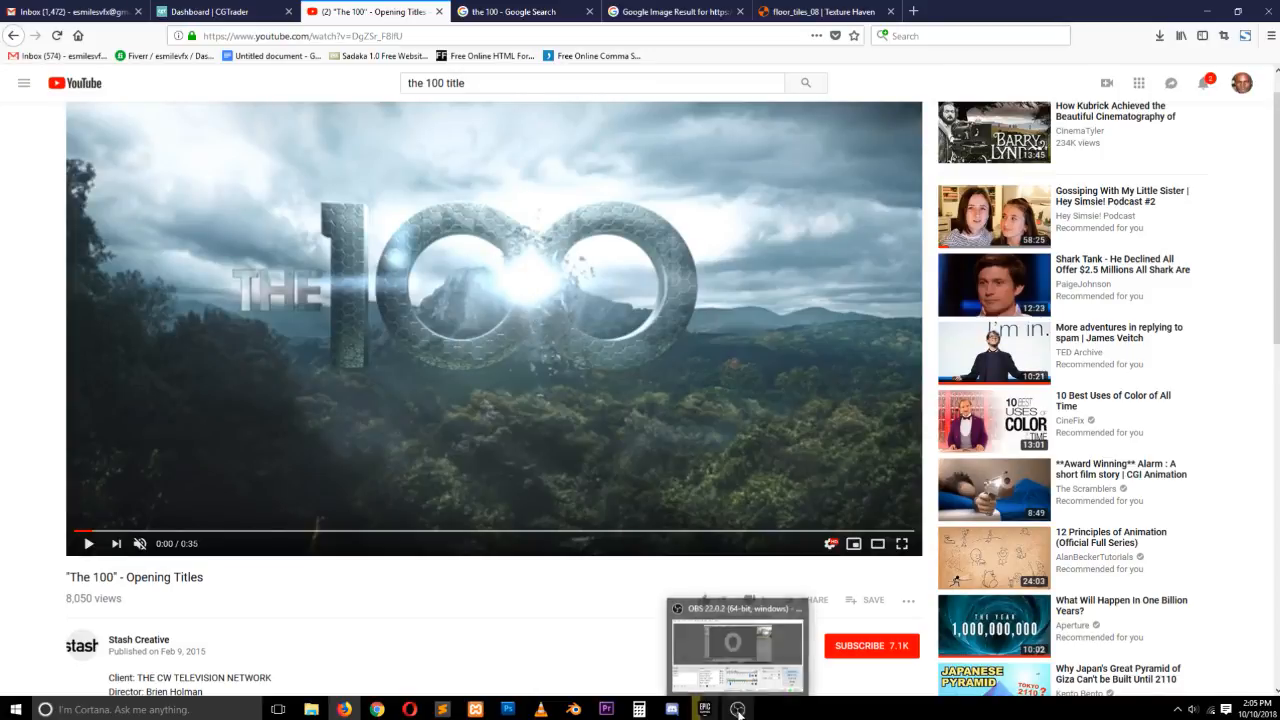
{"action": "left_click", "coordinate": [573, 709]}
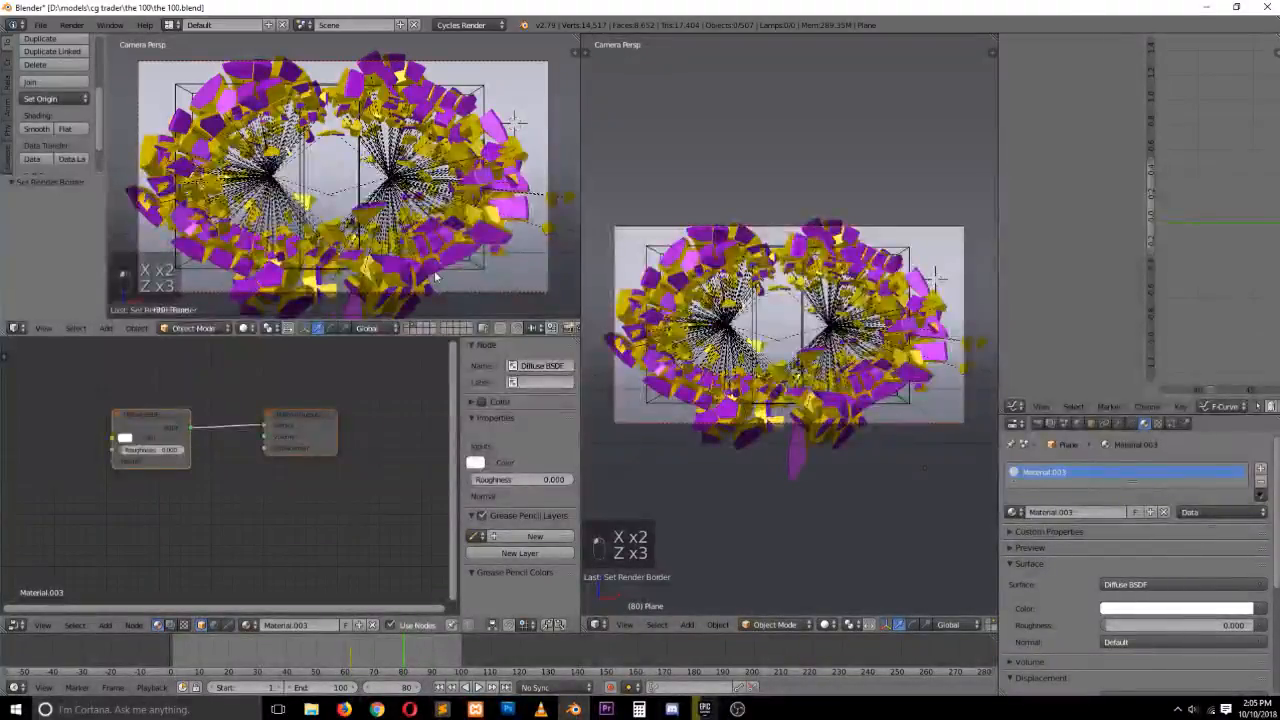